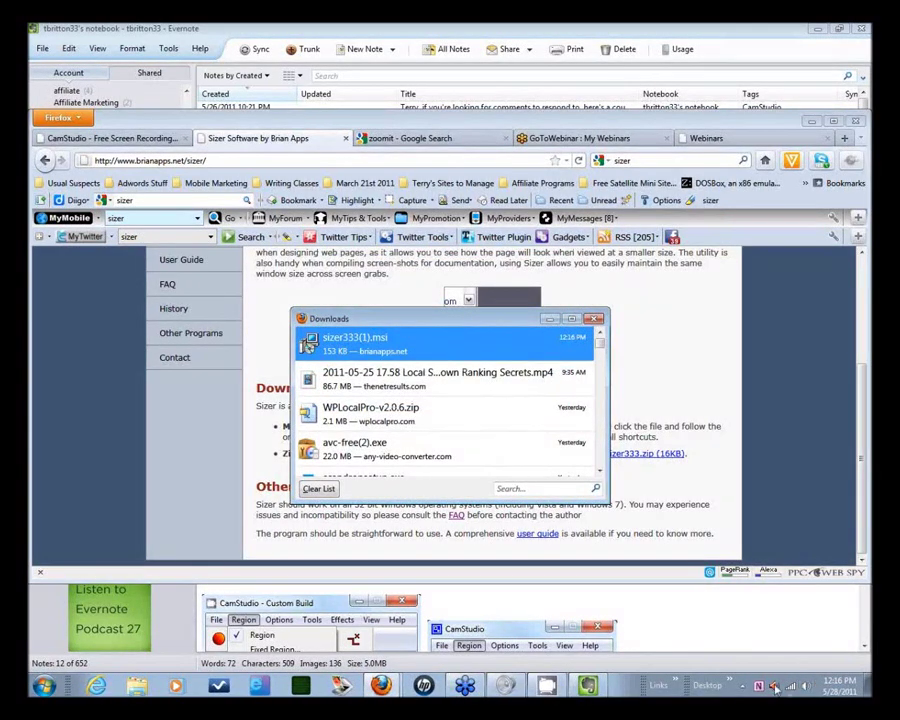
Step: Check the hidden notification icons for Sizer and close the browser's Downloads window
click(741, 686)
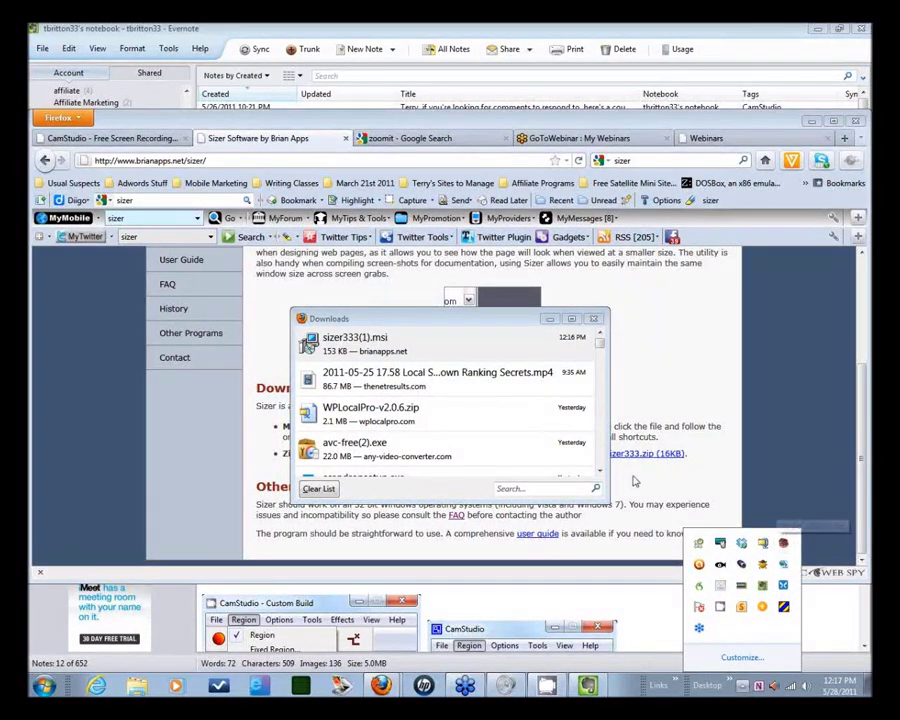
click(462, 326)
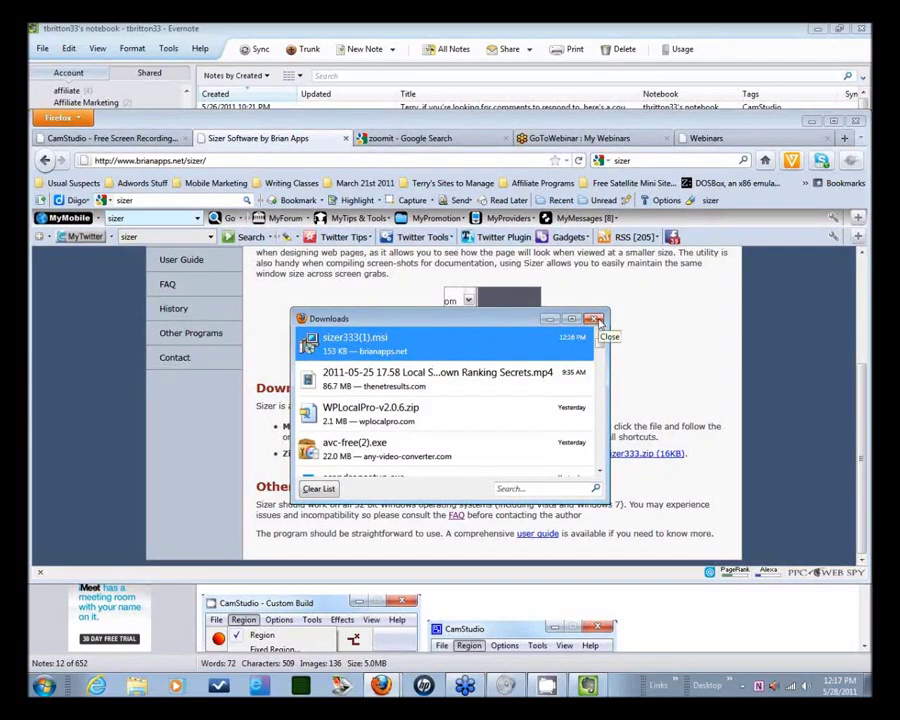
click(597, 320)
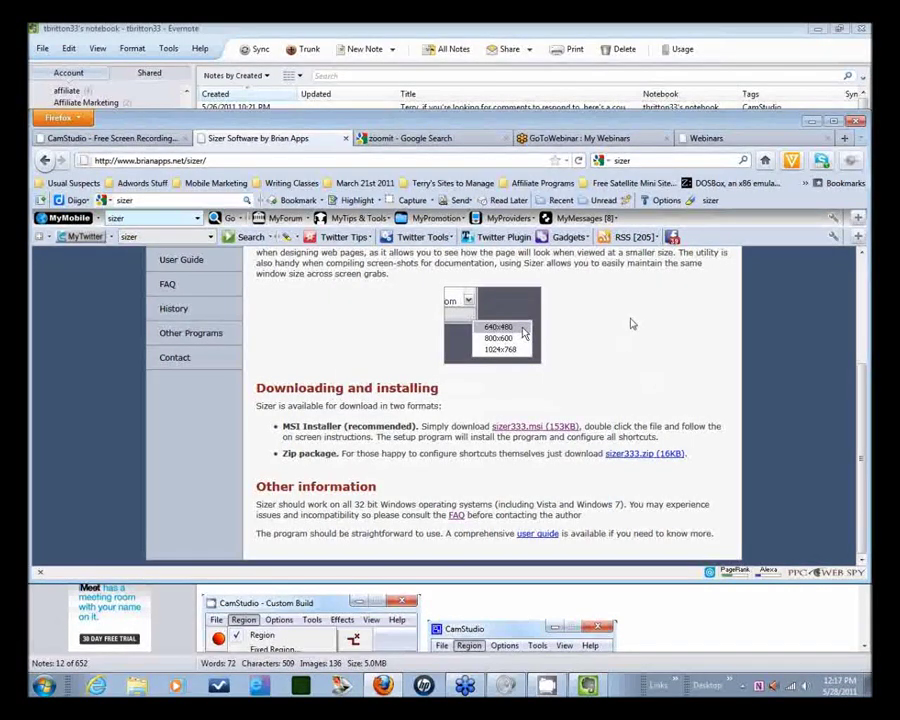
Step: Open the Sysinternals ZoomIt page from the Google results and download ZoomIt.zip, opening it with WinZip (default)
click(410, 138)
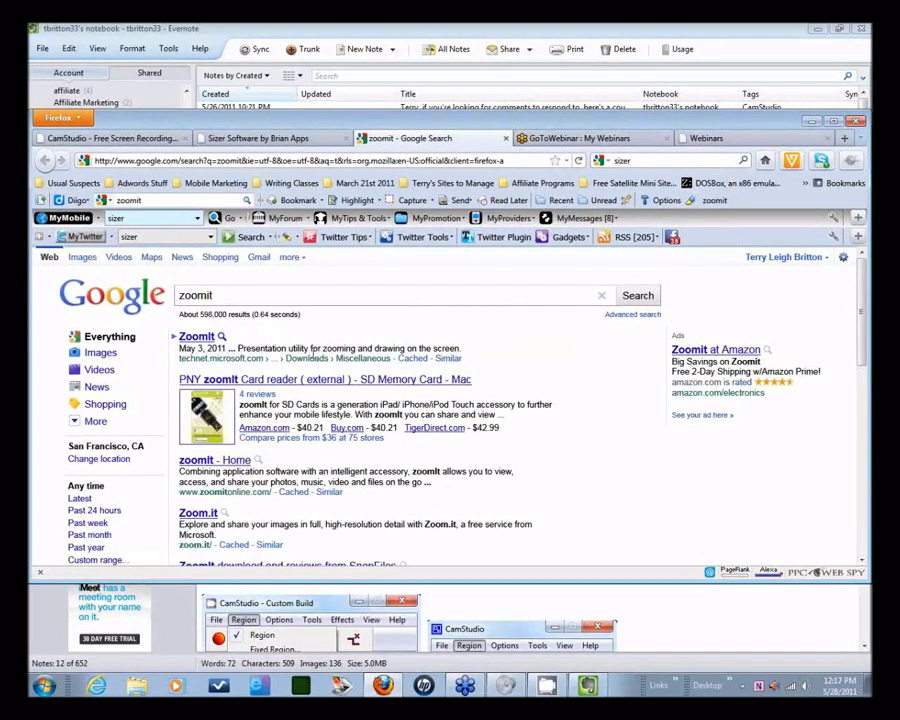
click(200, 337)
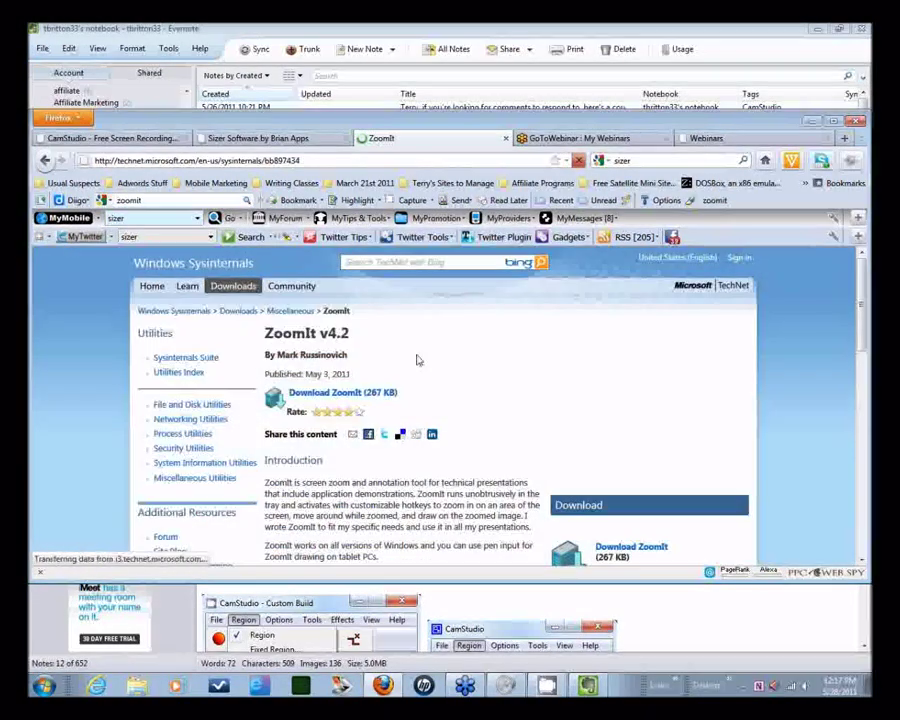
scroll(374, 354, down, 1)
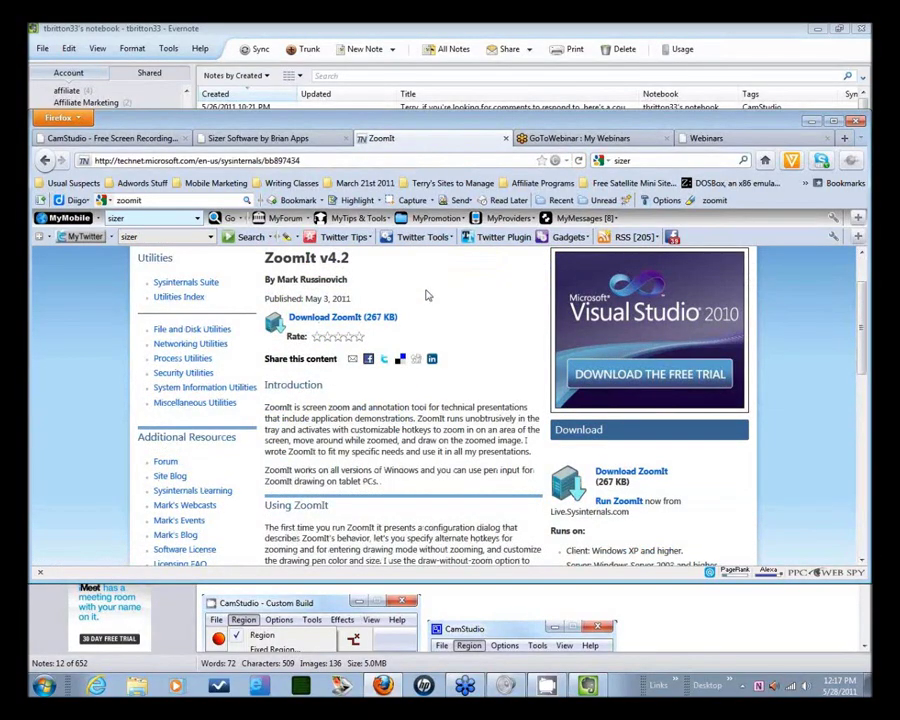
scroll(425, 295, up, 1)
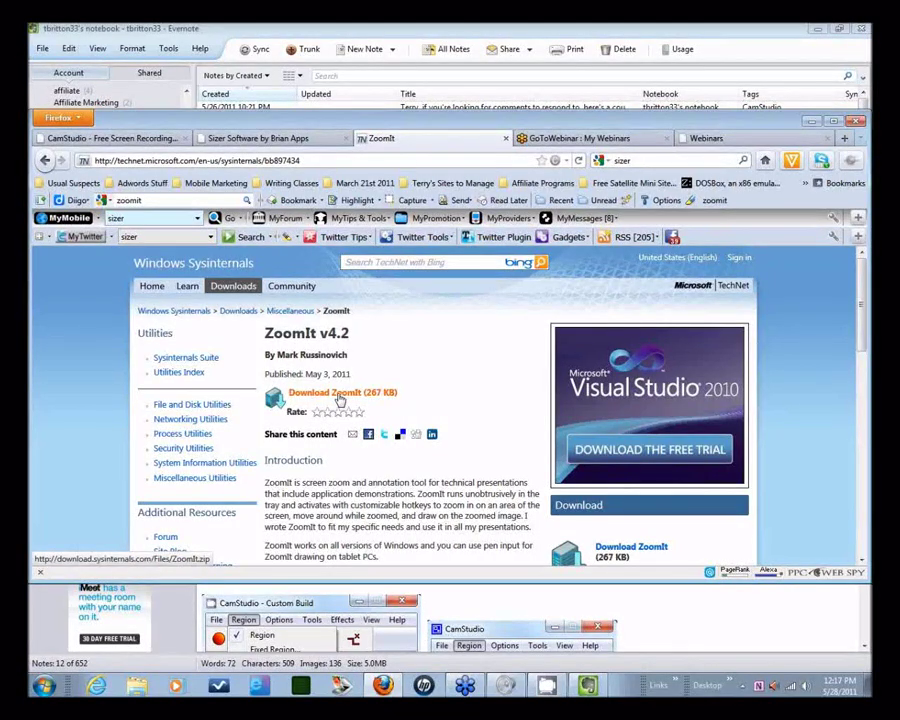
click(340, 398)
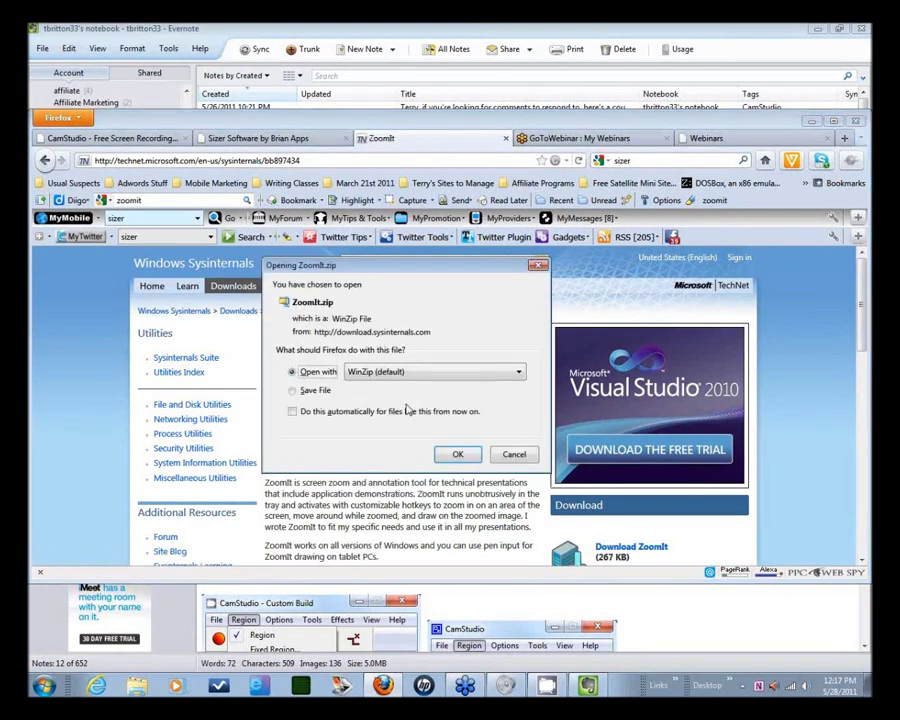
click(458, 455)
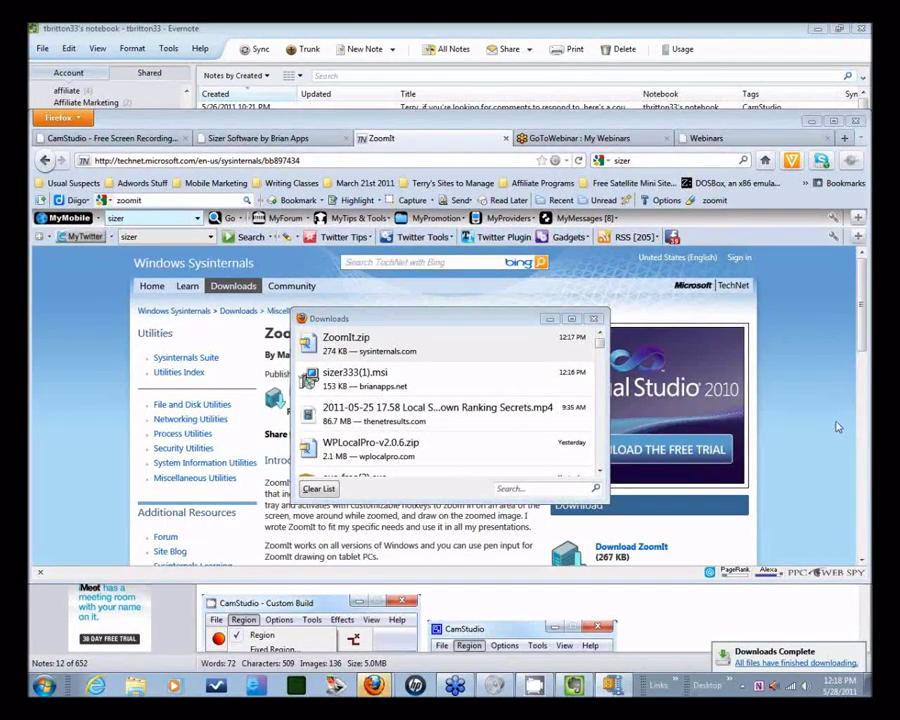
Step: Bring the WinZip window forward and run ZoomIt.exe from the archive, accepting the unsafe file type caution
right_click(615, 688)
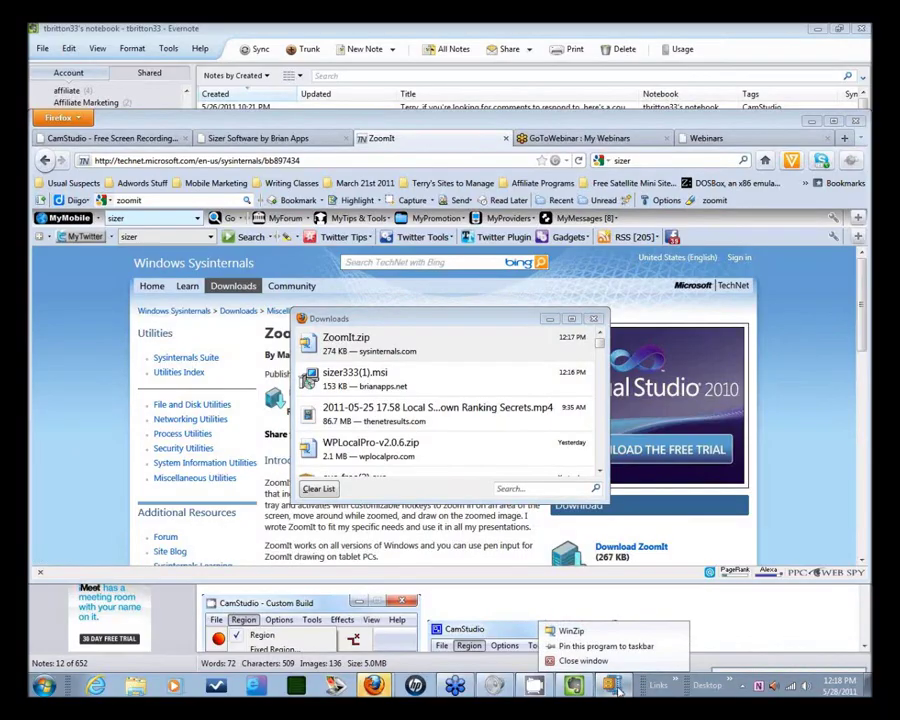
click(592, 636)
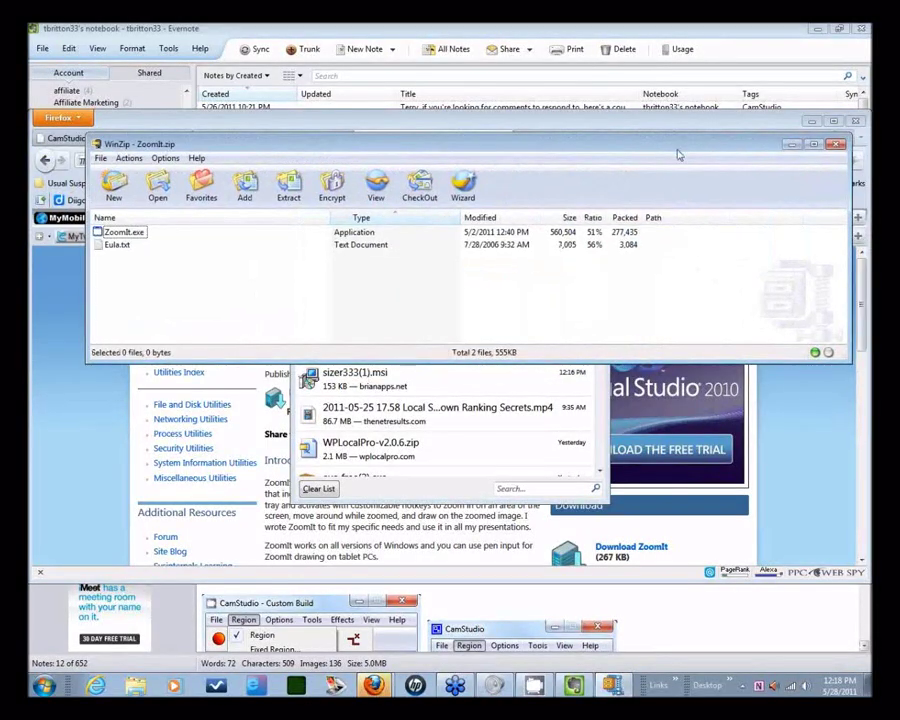
click(120, 232)
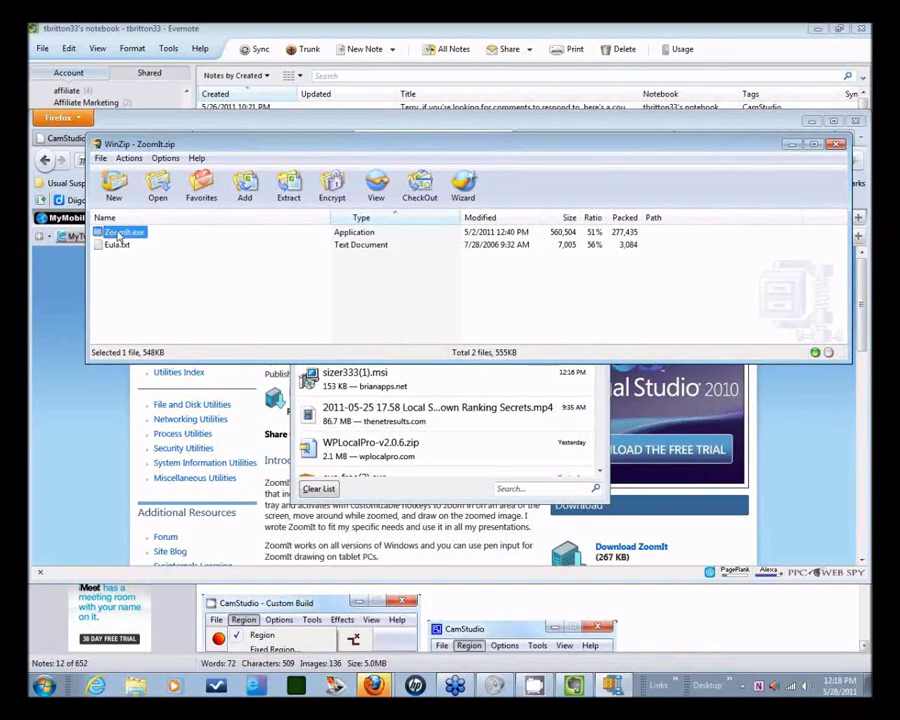
double_click(118, 234)
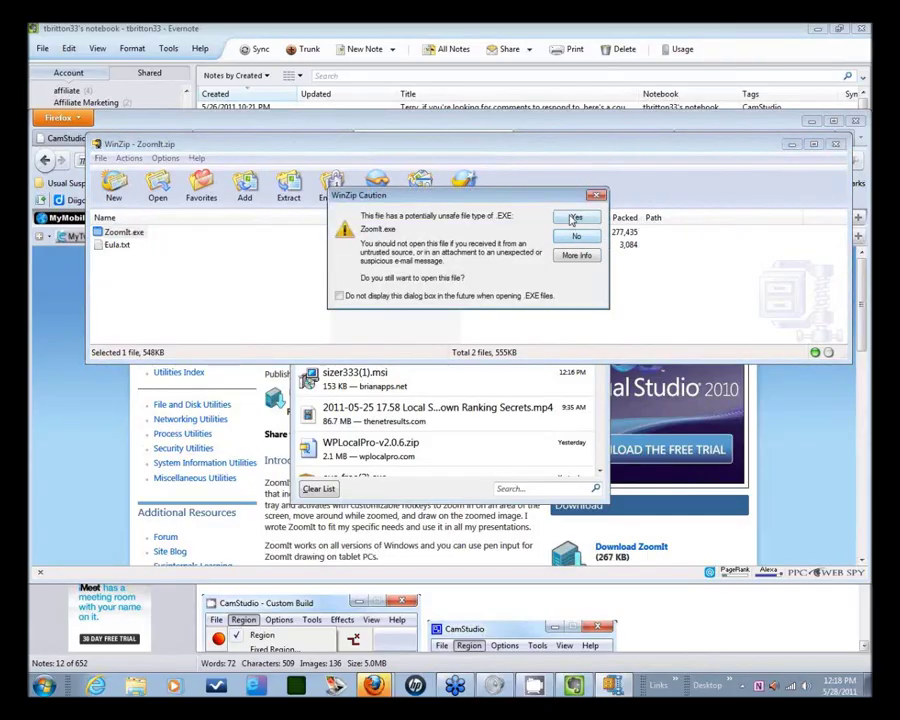
click(584, 217)
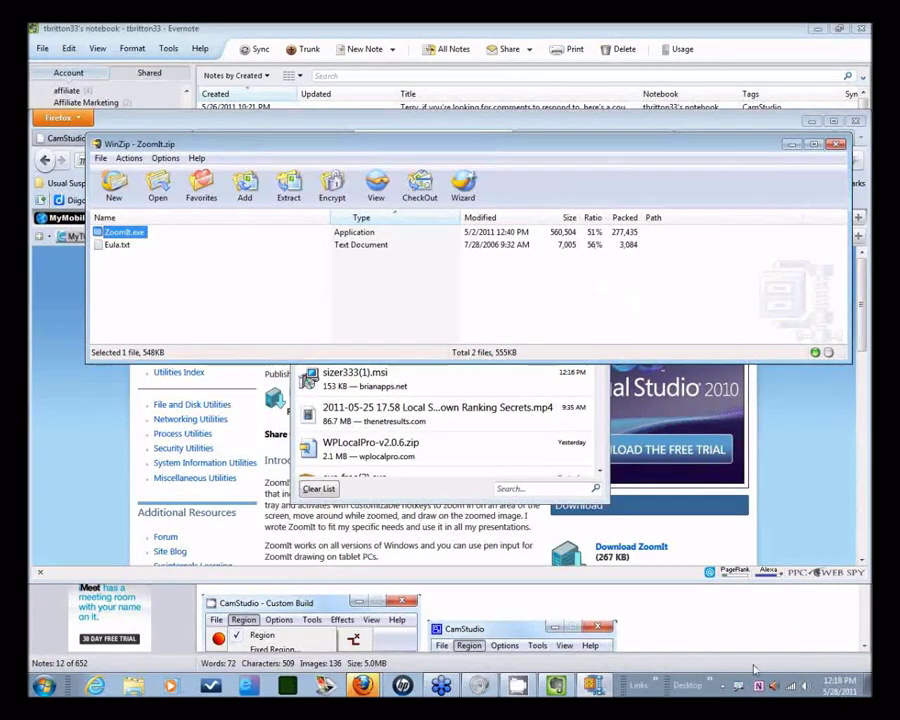
Step: Open the options of the running ZoomIt and accept Ctrl + 1 as the Zoom Toggle hotkey
click(722, 686)
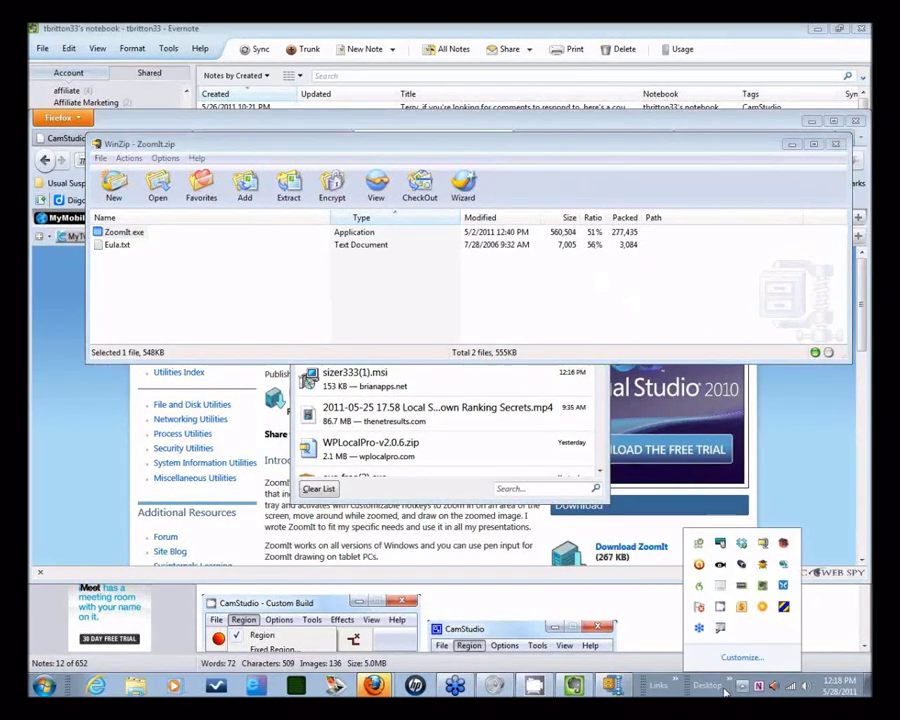
right_click(720, 630)
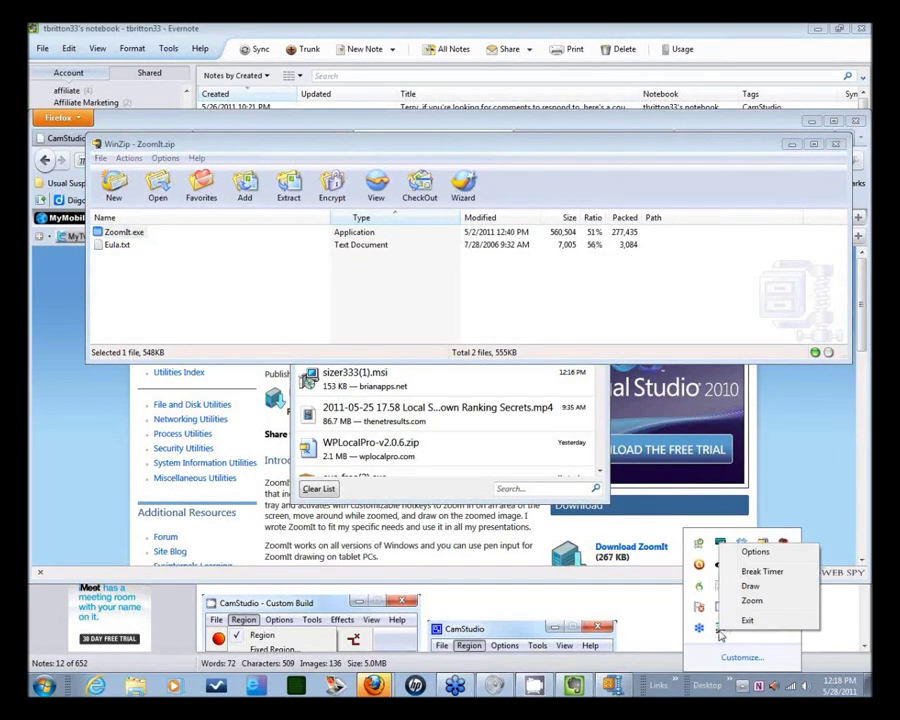
click(755, 551)
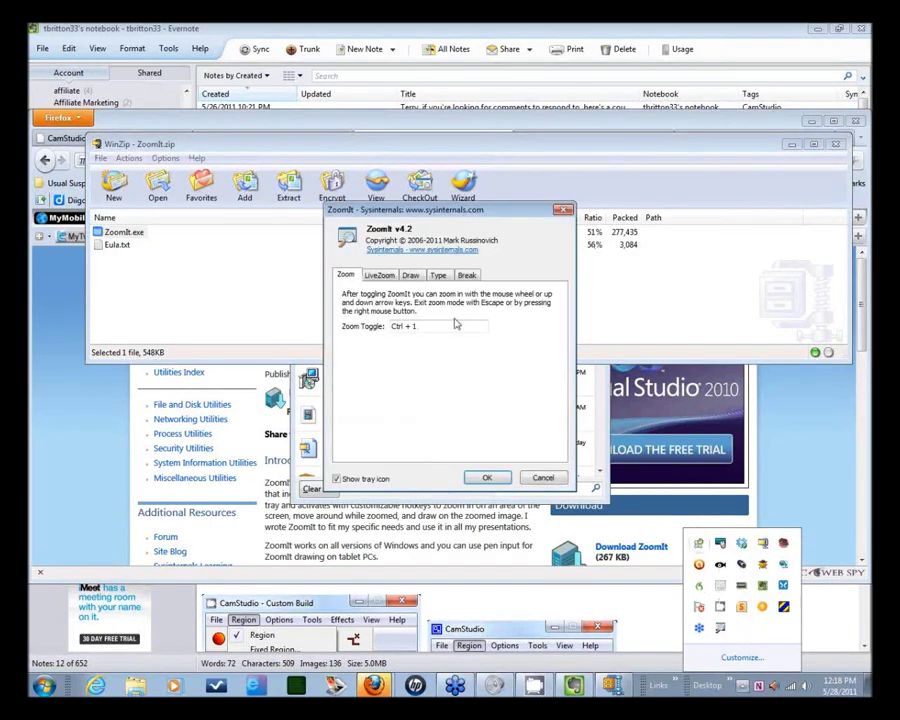
drag(414, 209, 392, 198)
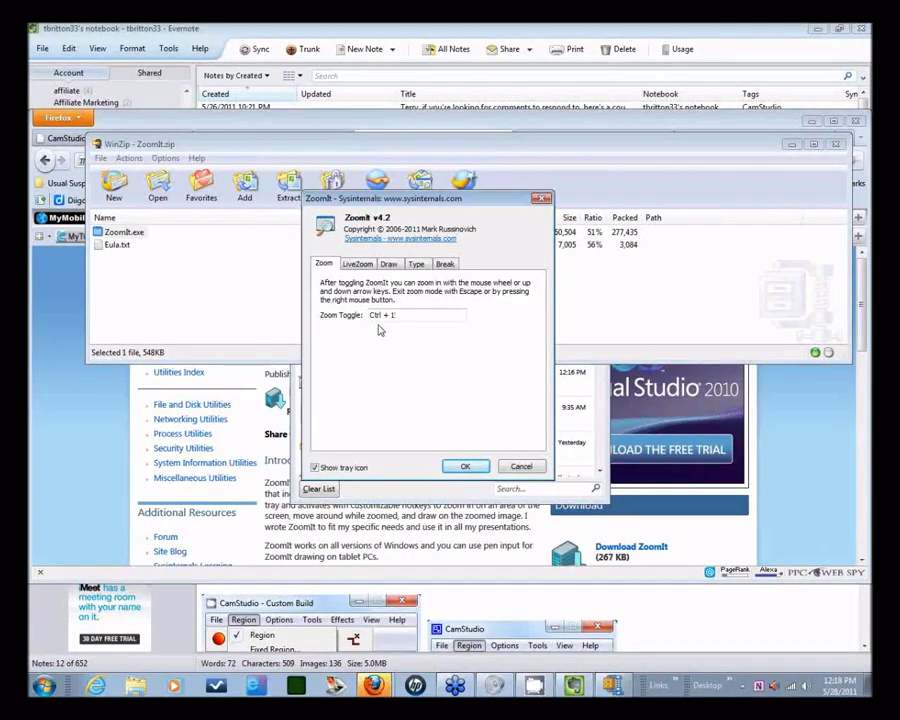
key(ctrl)
click(466, 466)
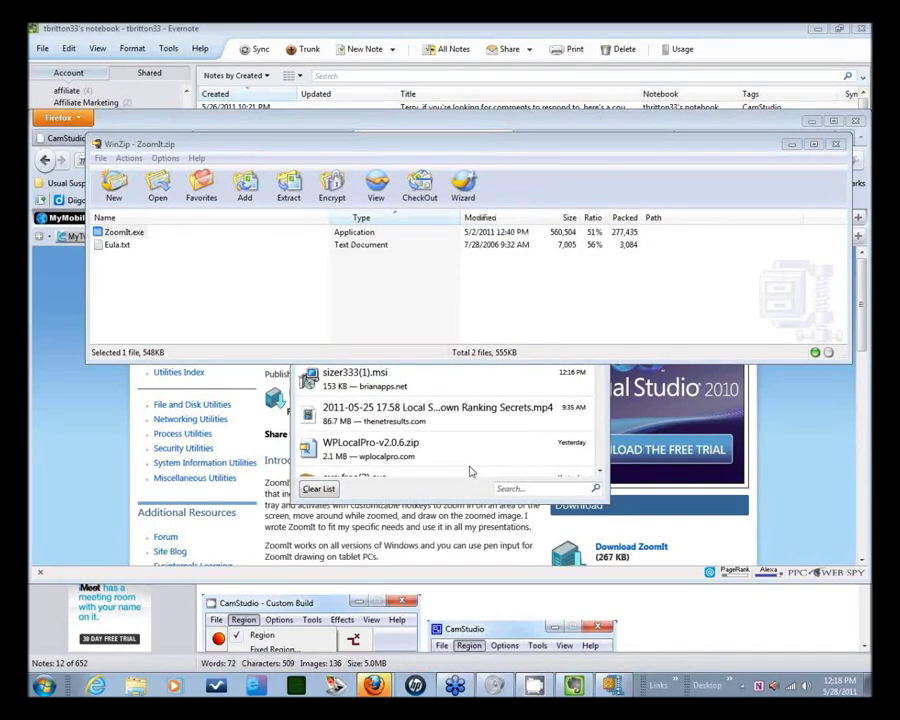
Step: Test ZoomIt by magnifying different areas of the screen three times, leaving zoom mode each time and shifting the WinZip window aside
key(ctrl+1)
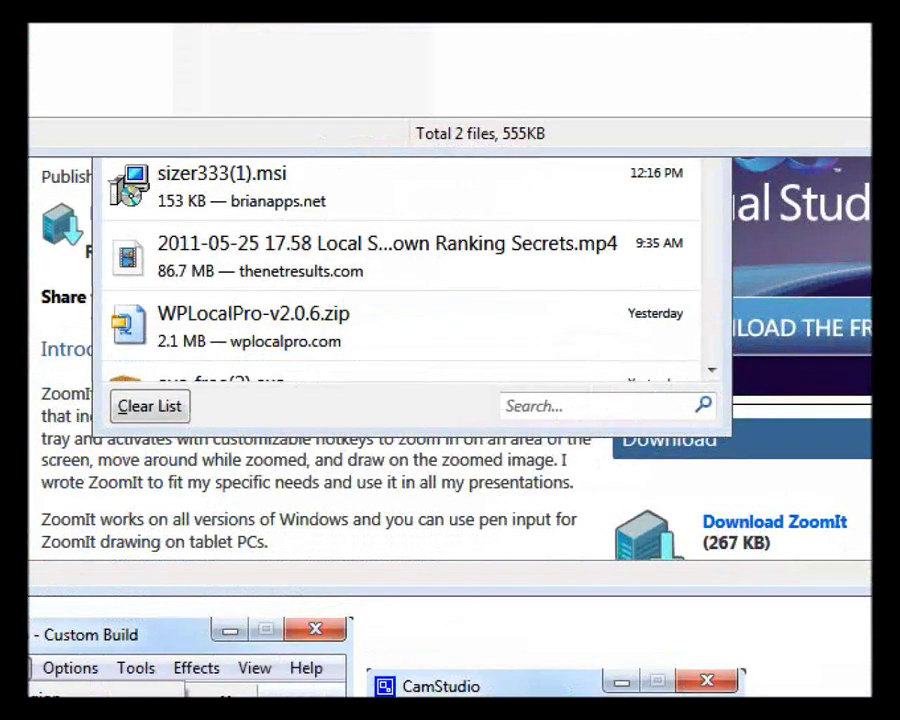
key(Escape)
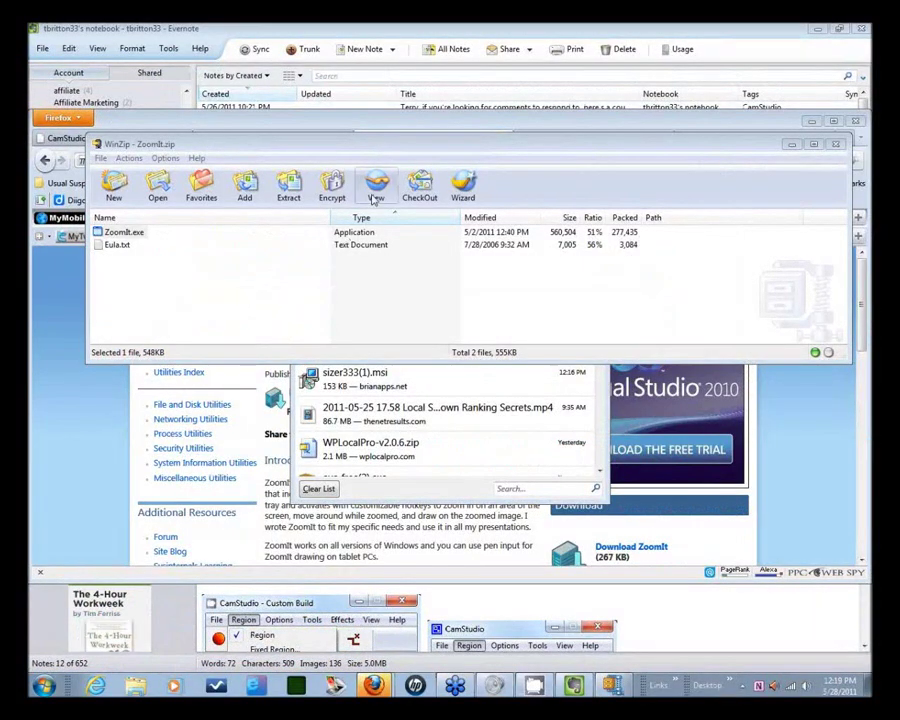
key(ctrl+1)
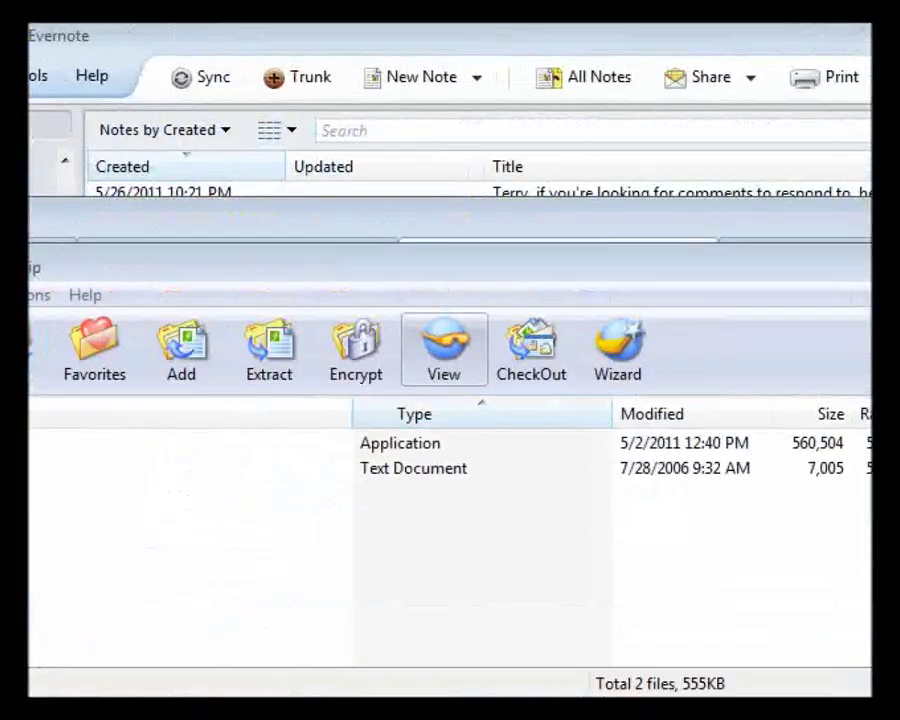
key(Escape)
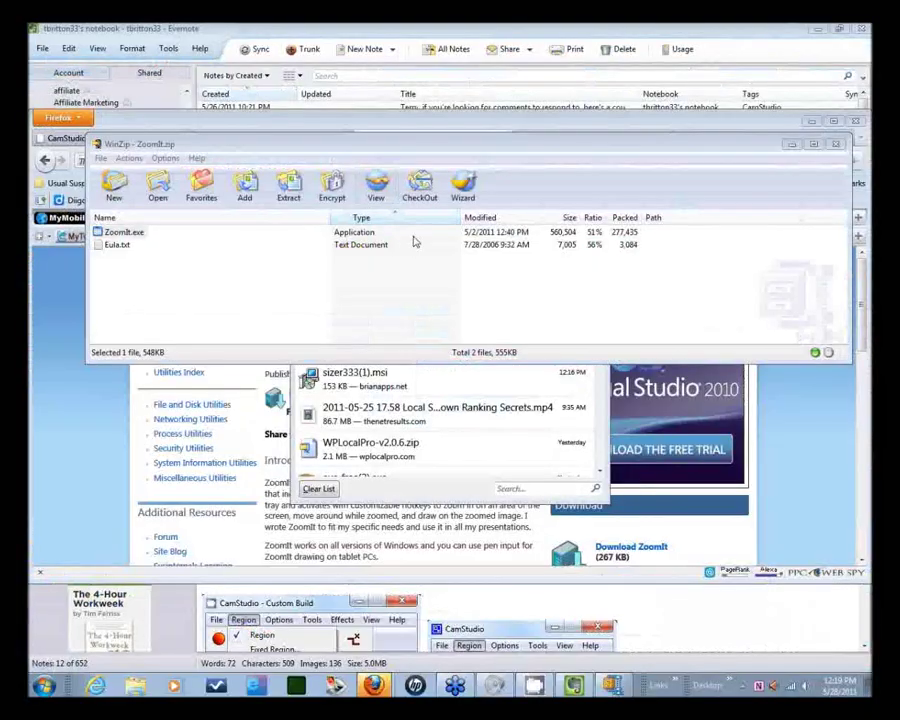
drag(226, 142, 508, 230)
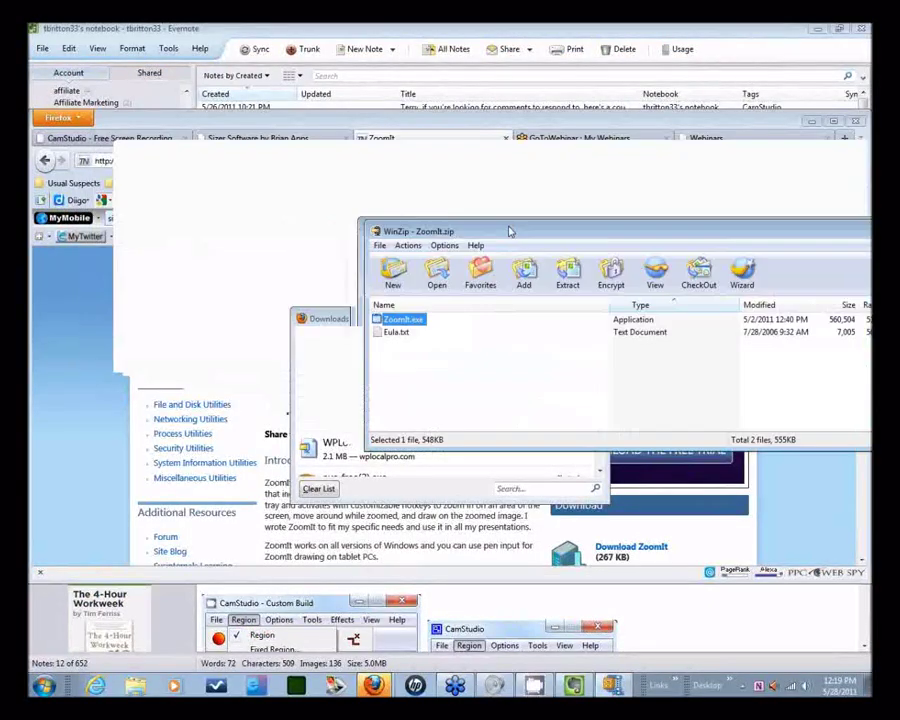
key(ctrl+1)
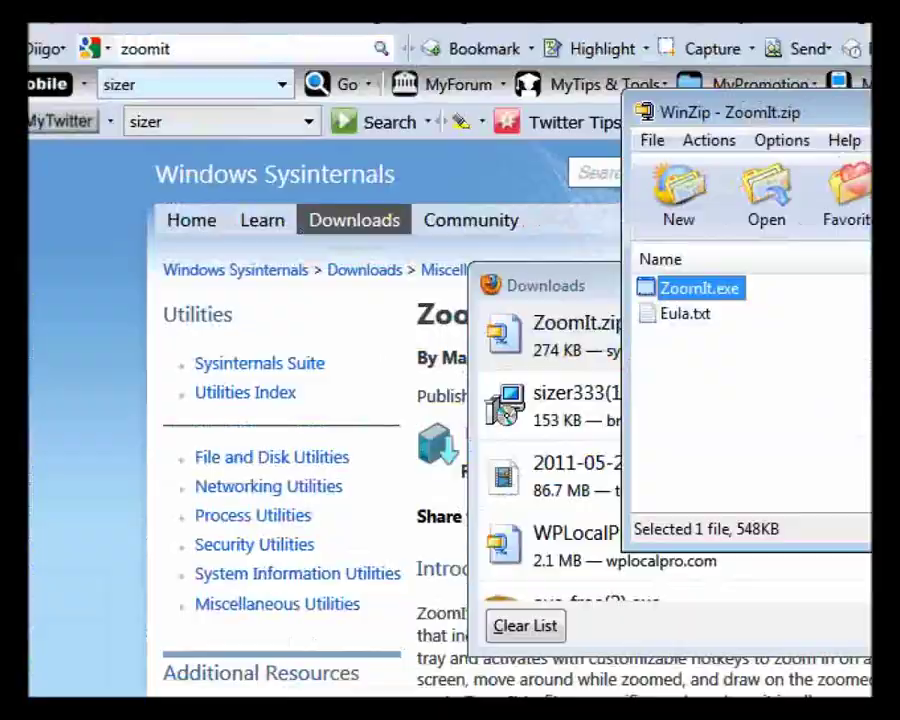
key(Escape)
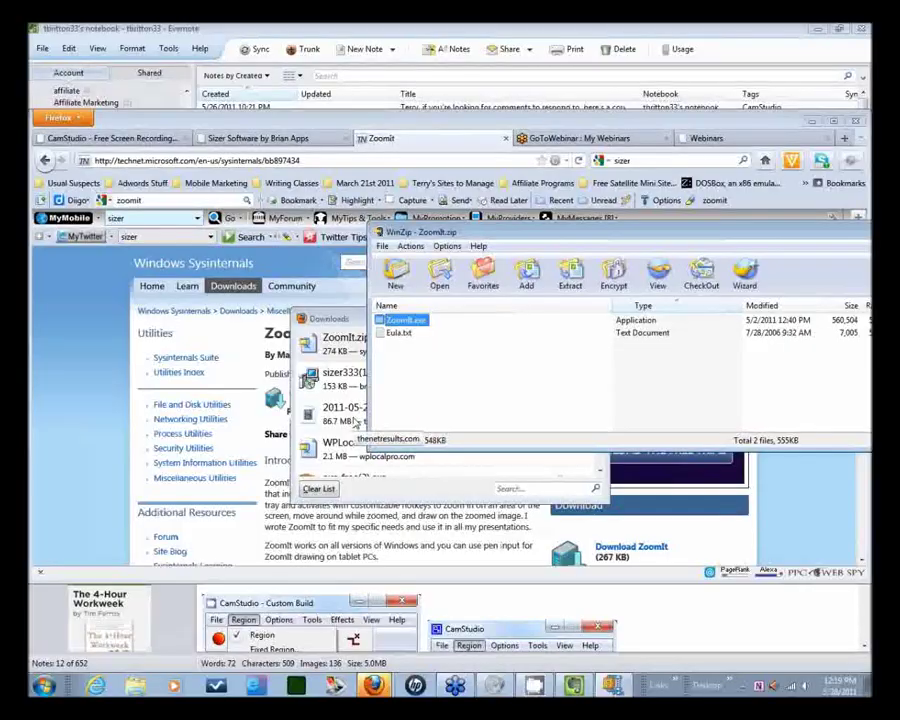
Step: Move the WinZip window back over the page, close it, and close the Downloads window
drag(562, 234, 270, 224)
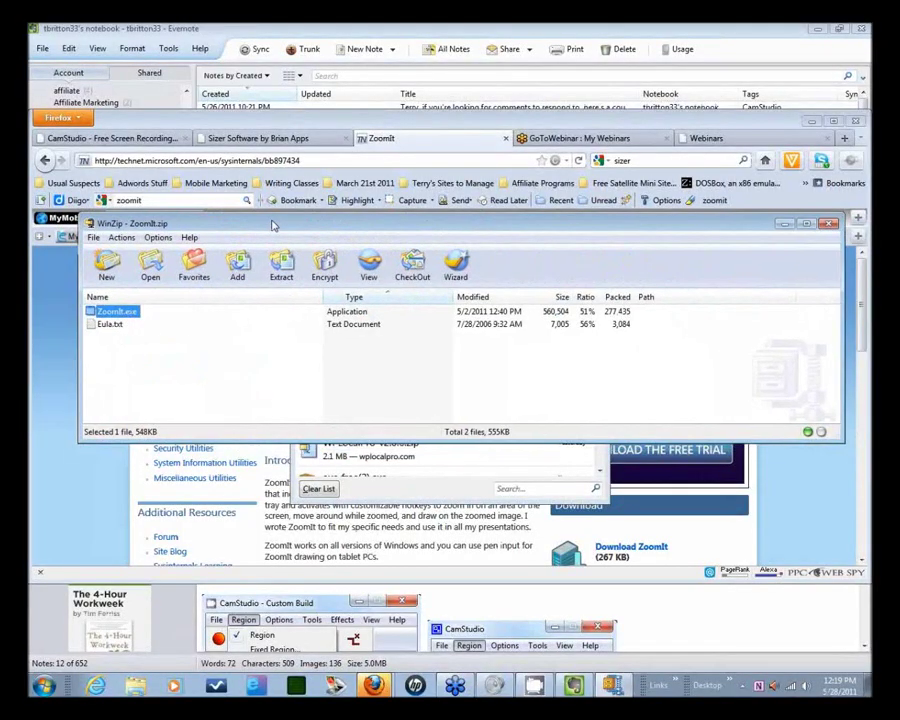
click(828, 226)
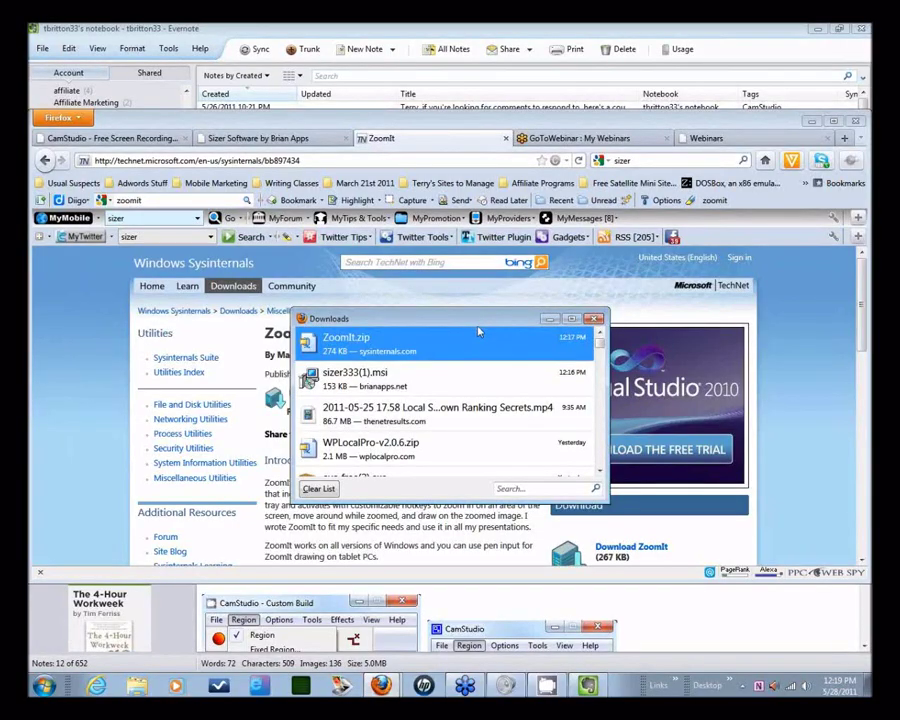
click(594, 318)
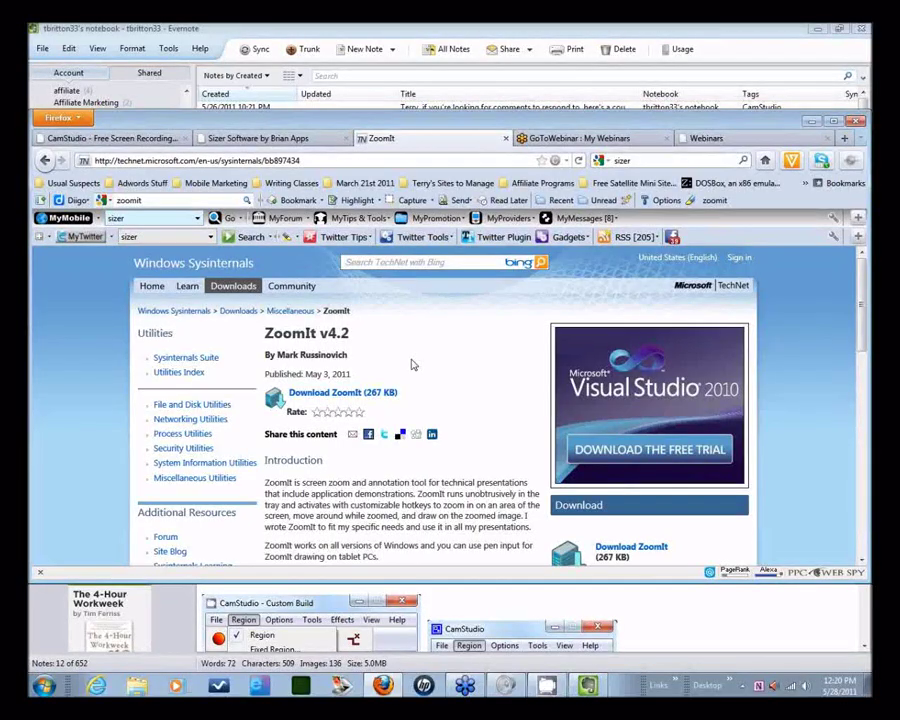
double_click(332, 355)
click(350, 351)
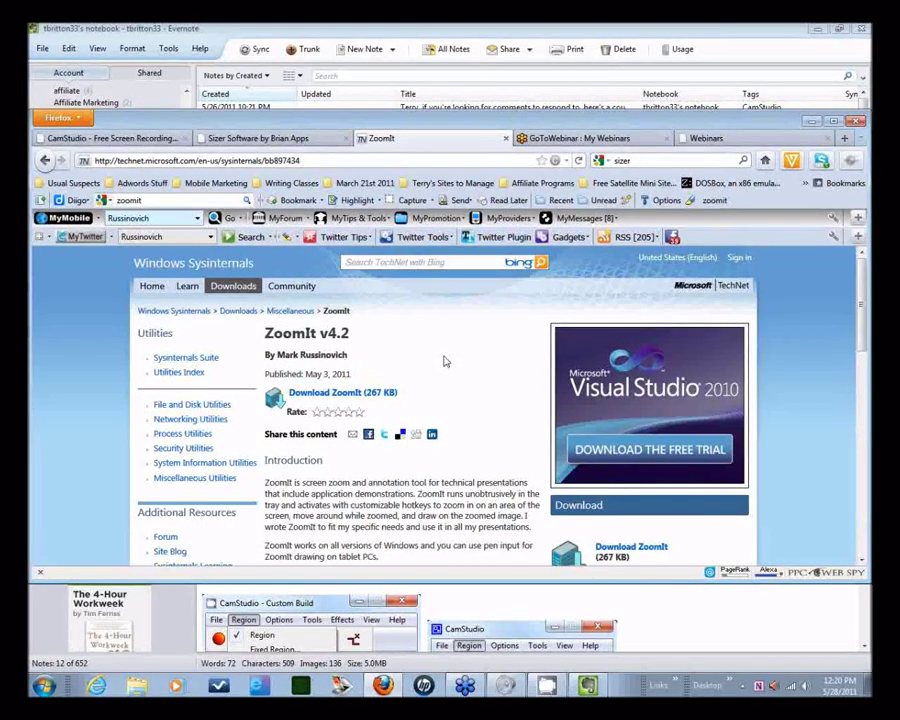
Step: Return to the Sizer page, check the hidden notification icons for Sizer, and bring the Evernote notebook to the front
click(287, 140)
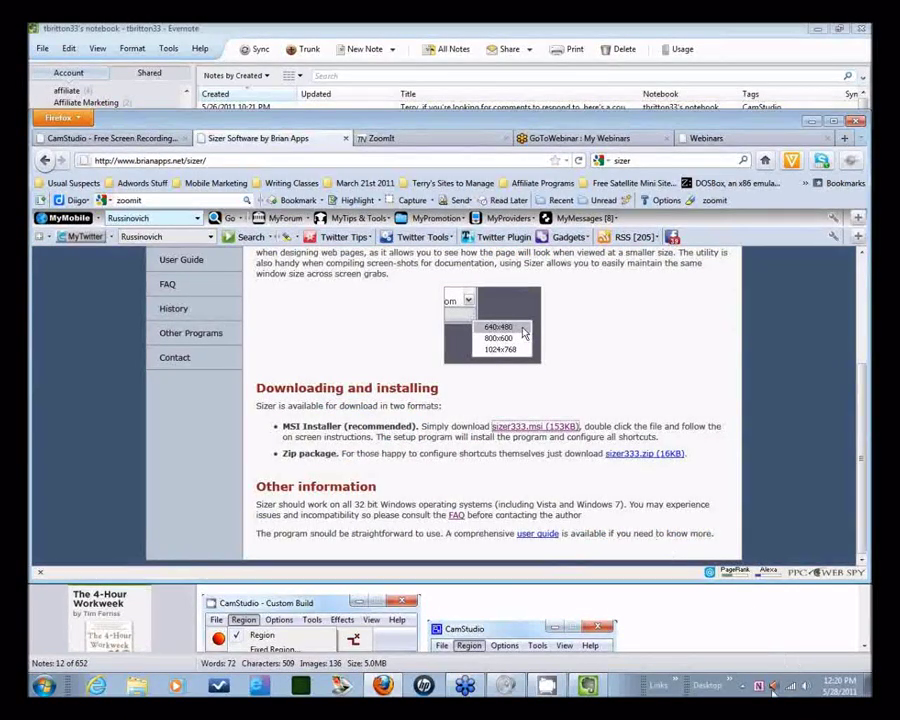
click(741, 686)
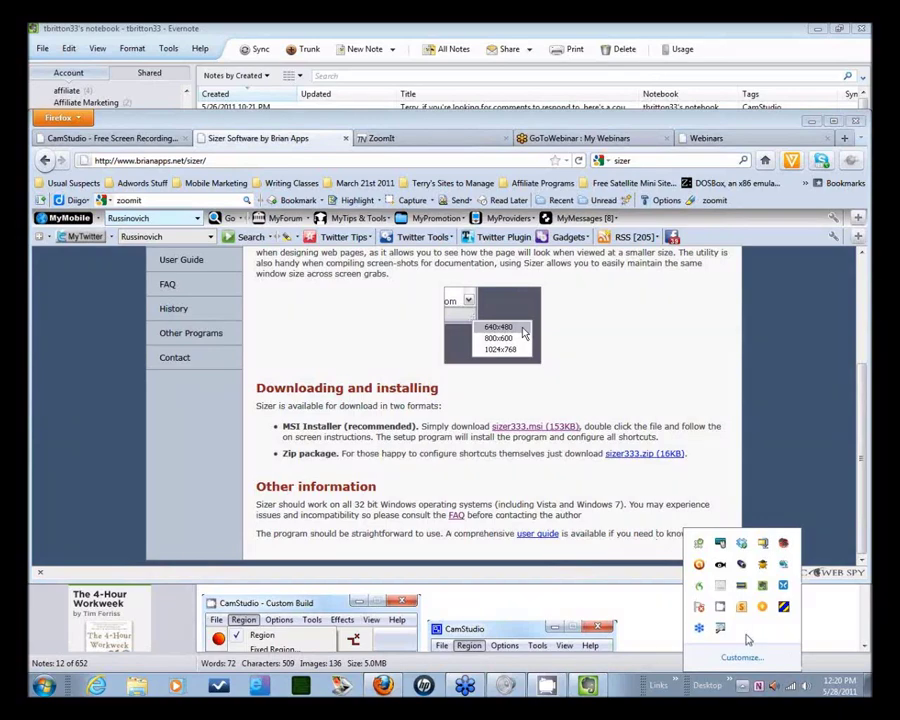
click(664, 607)
Step: Search the installed programs for "sizer" and launch it
click(43, 686)
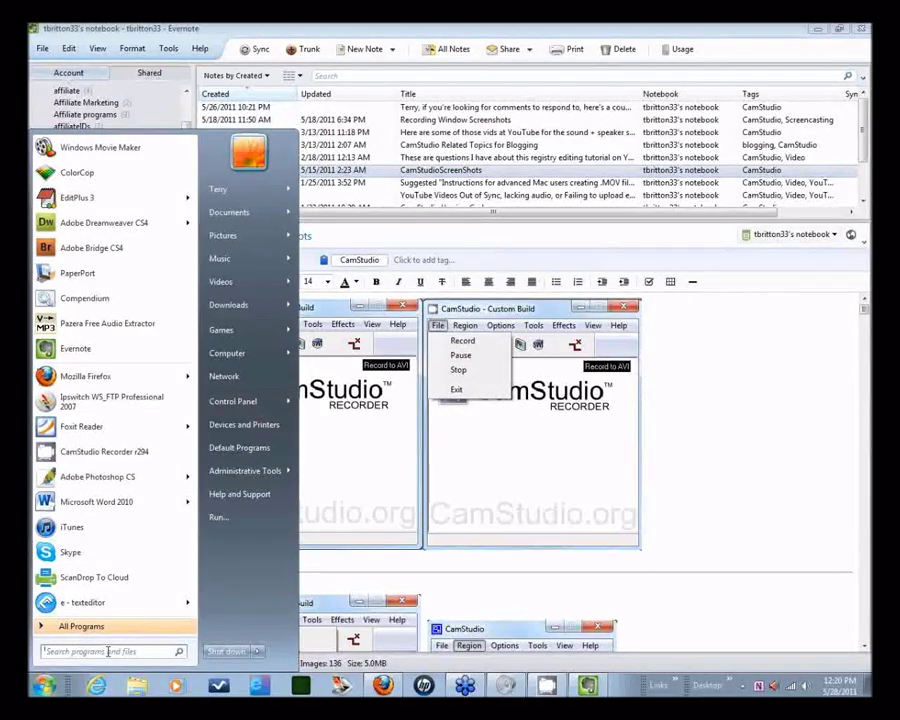
text(sizer)
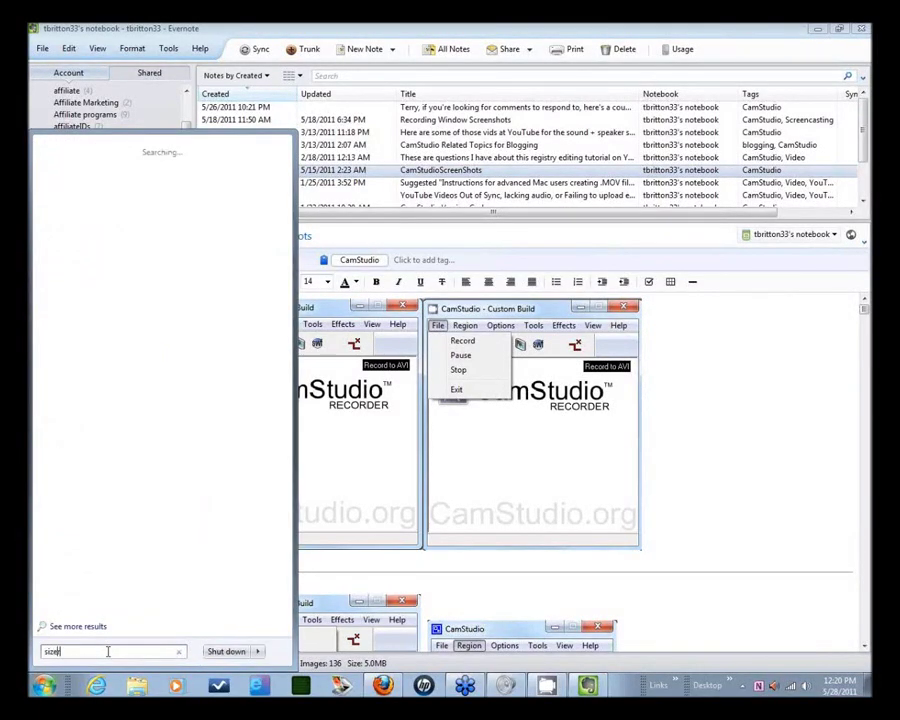
key(Return)
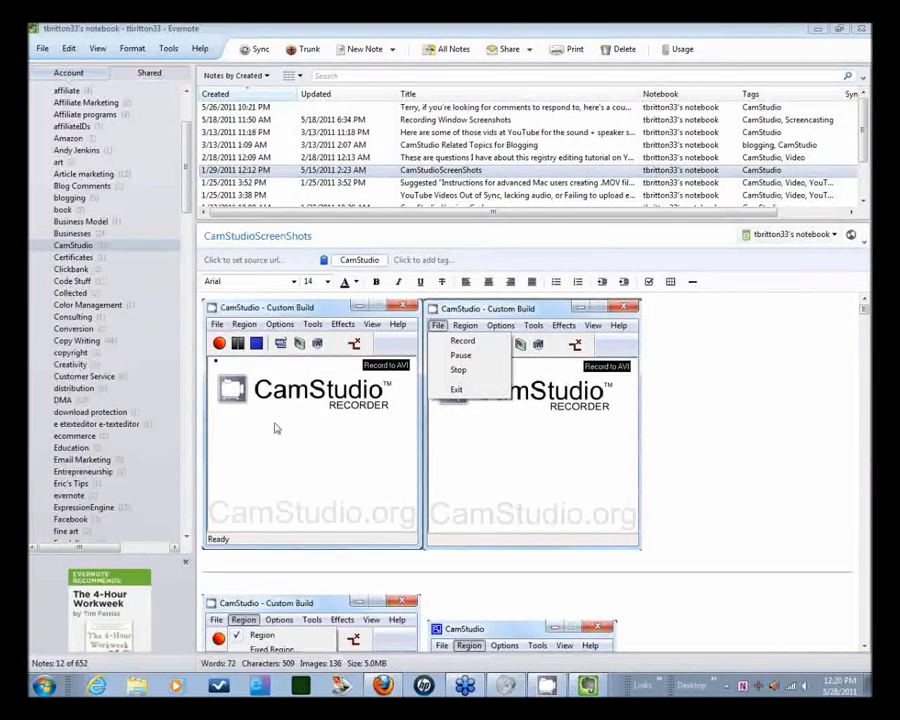
Step: Open Sizer's configuration from its notification icon and look at the 855x480 and 640X360 presets
right_click(758, 688)
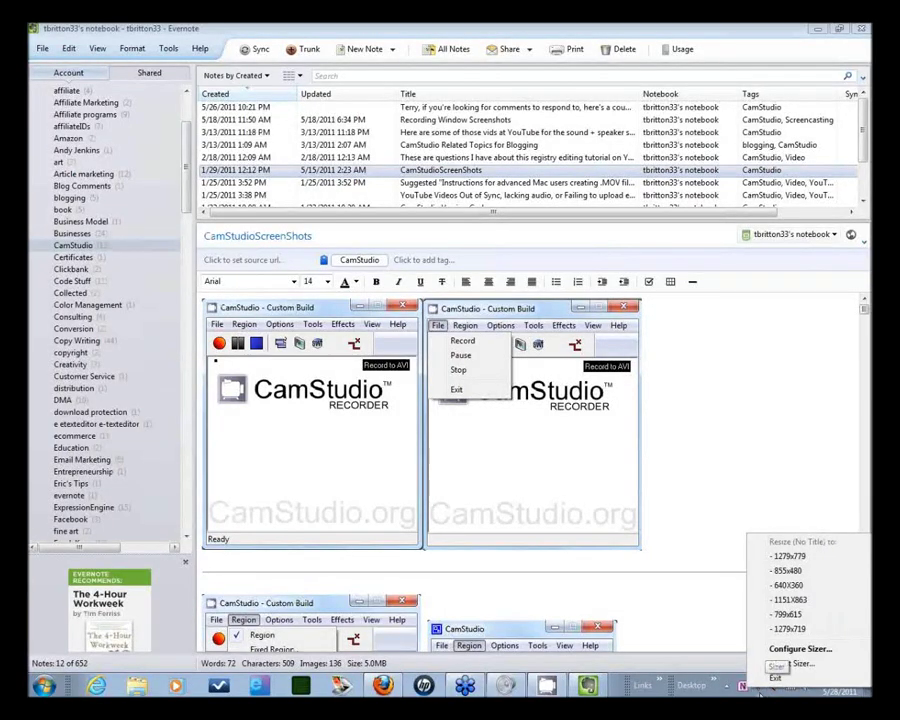
click(534, 483)
right_click(760, 688)
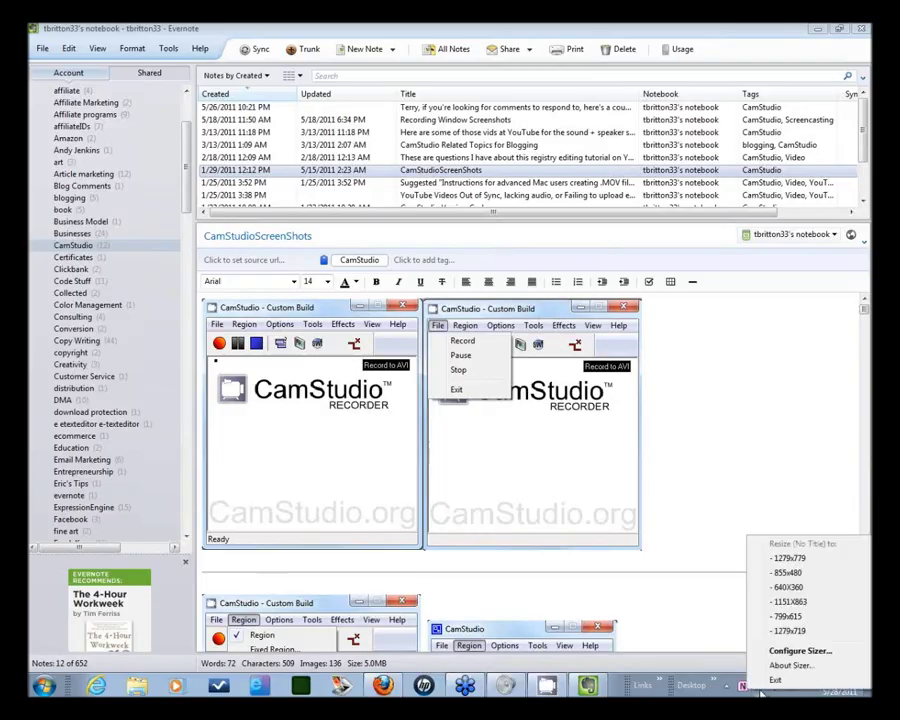
click(800, 651)
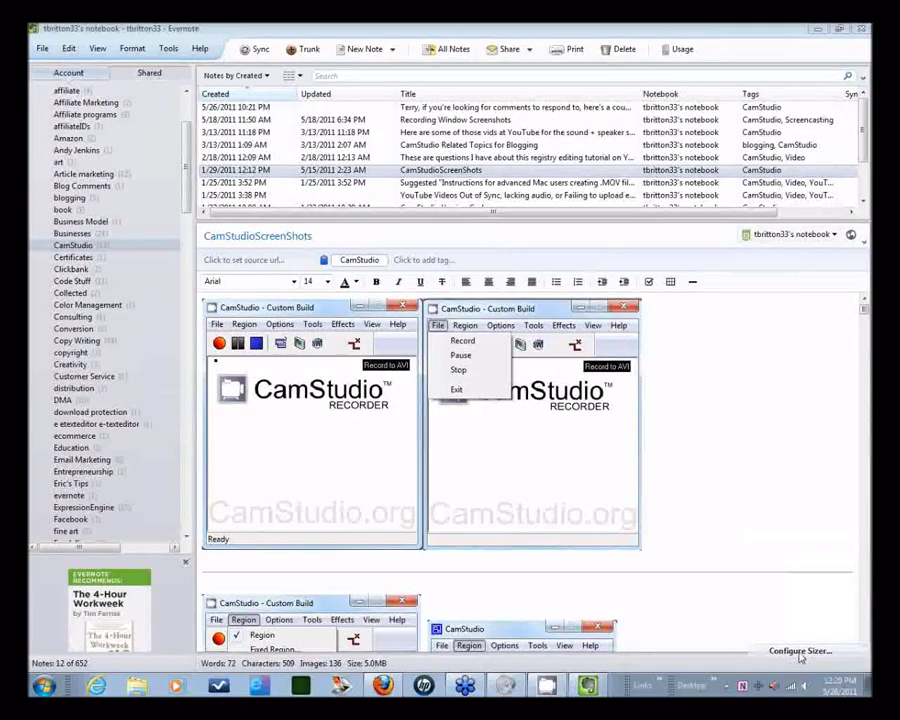
drag(375, 230, 382, 250)
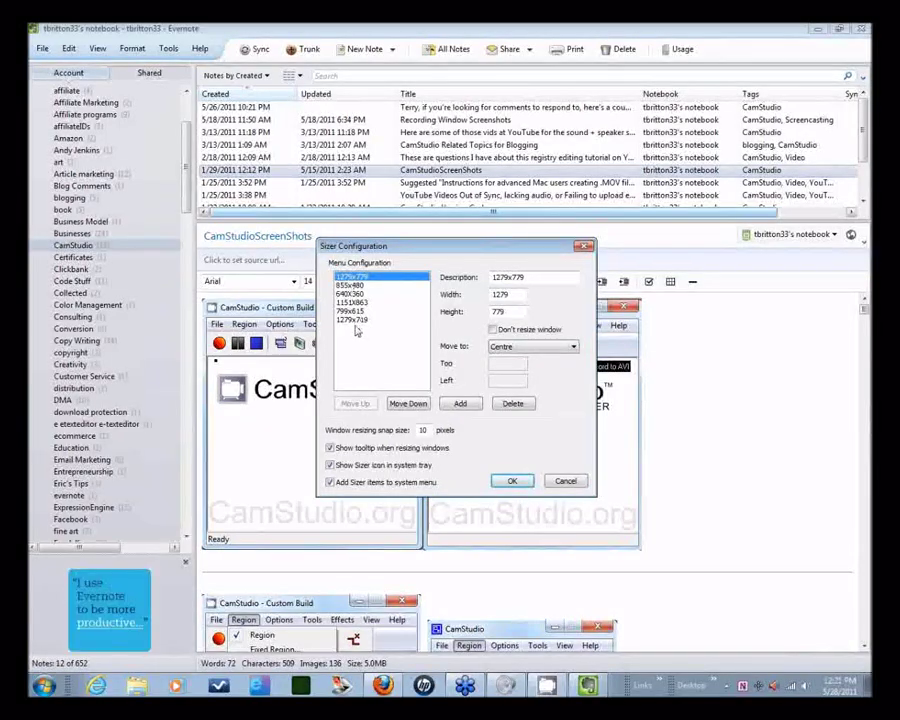
click(352, 285)
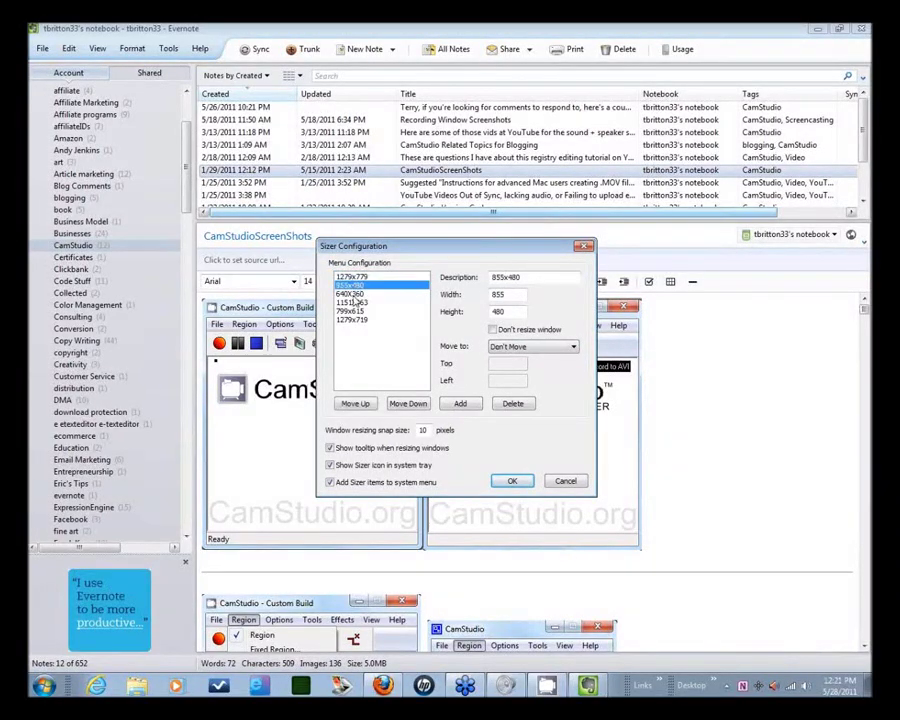
click(358, 293)
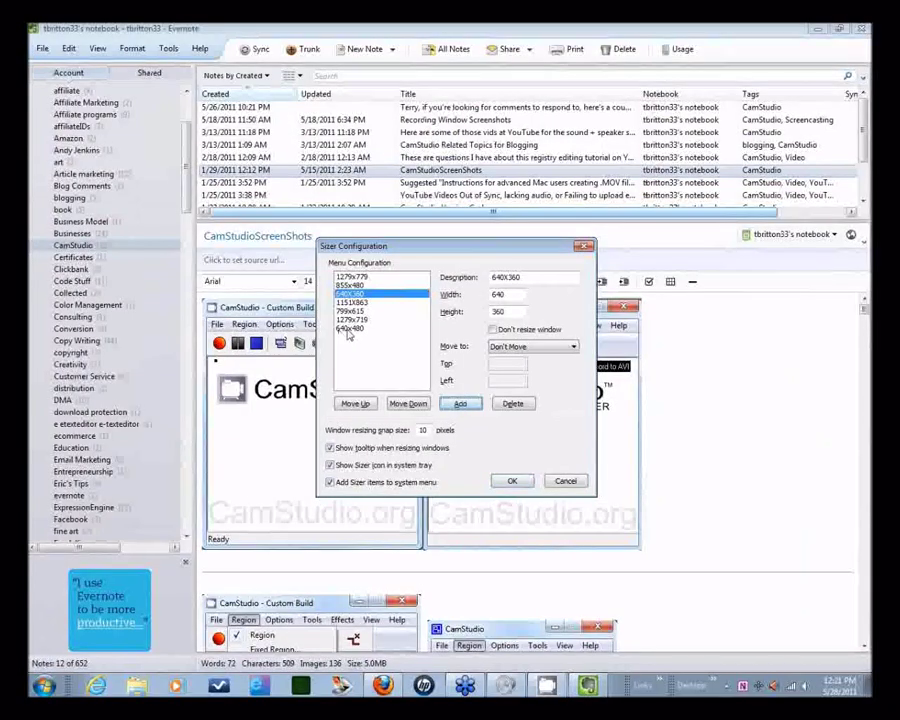
Step: Add a Sizer preset described as 960X720 with width 960 and height 720
click(462, 404)
drag(533, 279, 469, 283)
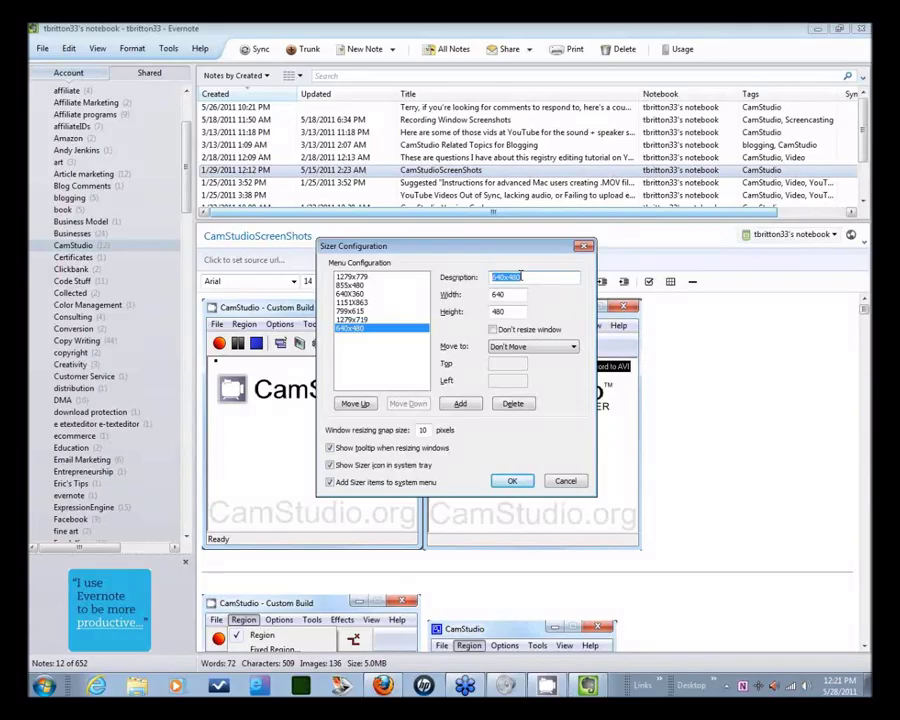
text(960x)
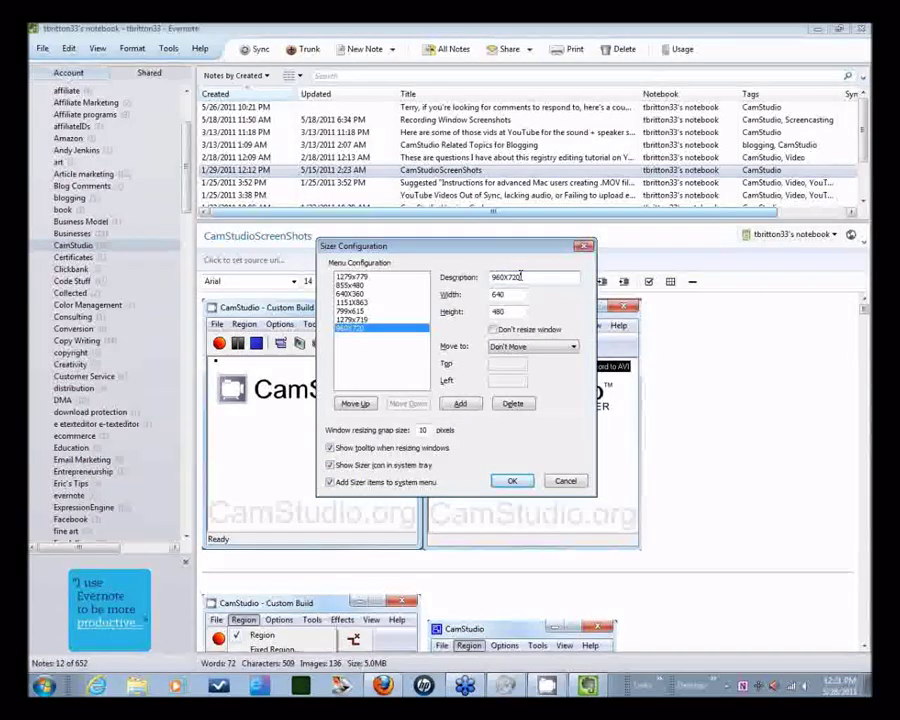
double_click(514, 294)
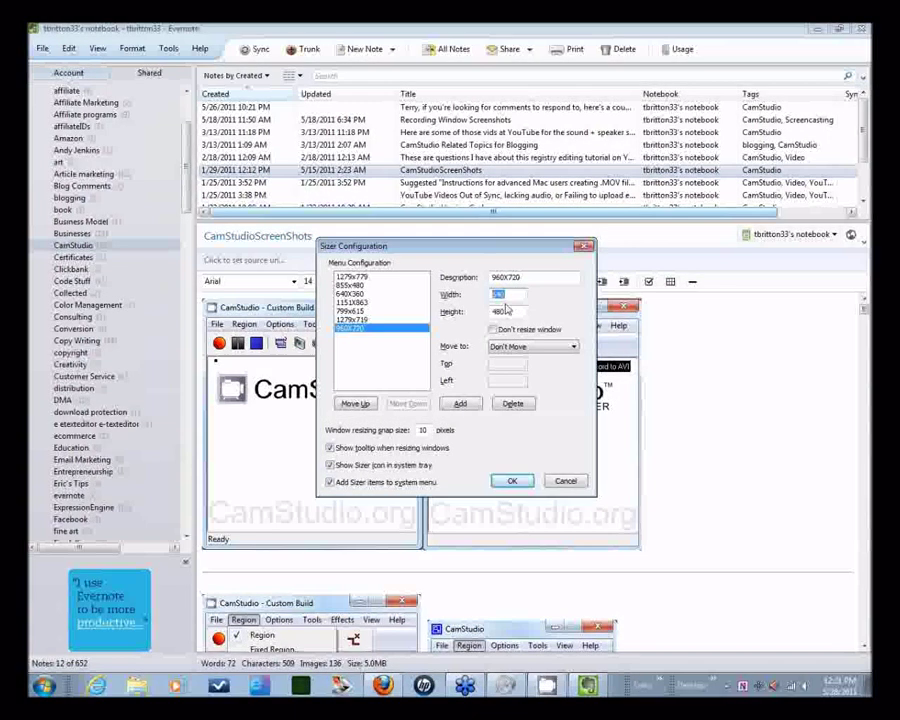
text(9)
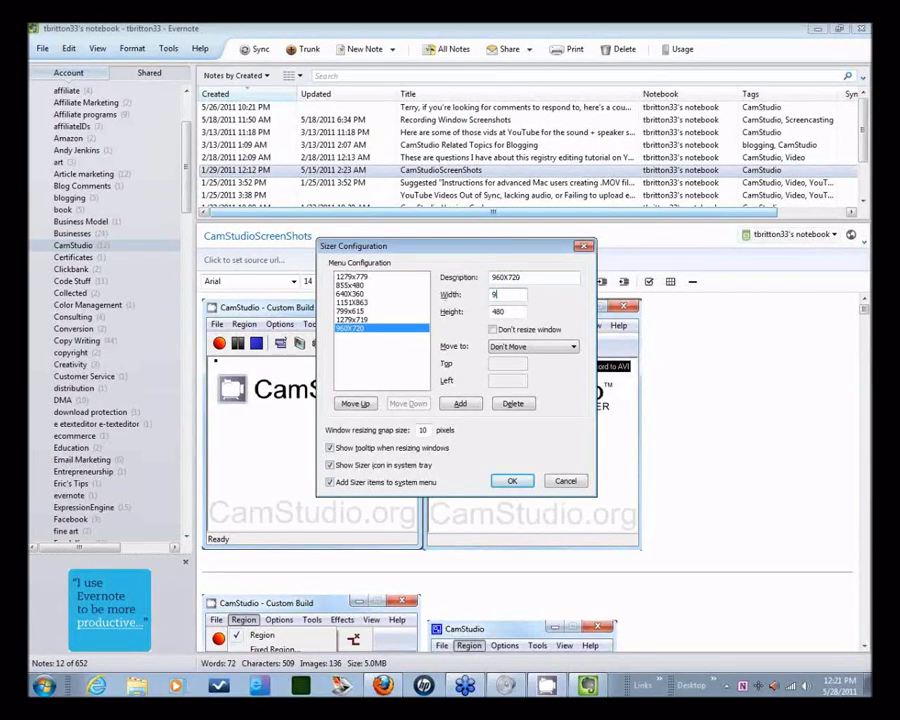
key(Tab)
text(72)
Step: Make the 960X720 preset move windows to Bottom Right and save the Sizer configuration
click(514, 348)
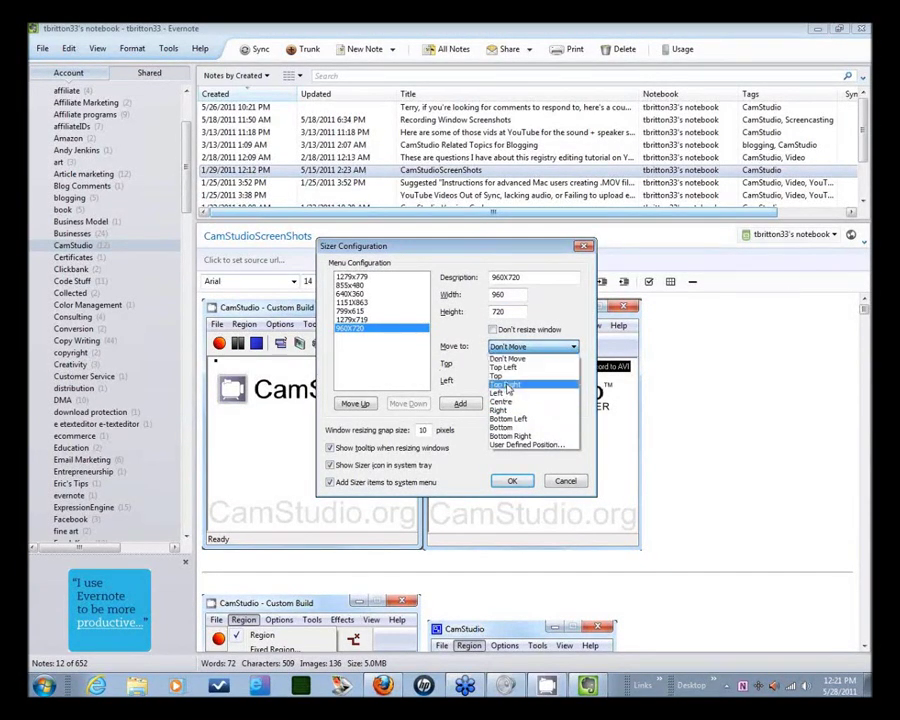
click(508, 436)
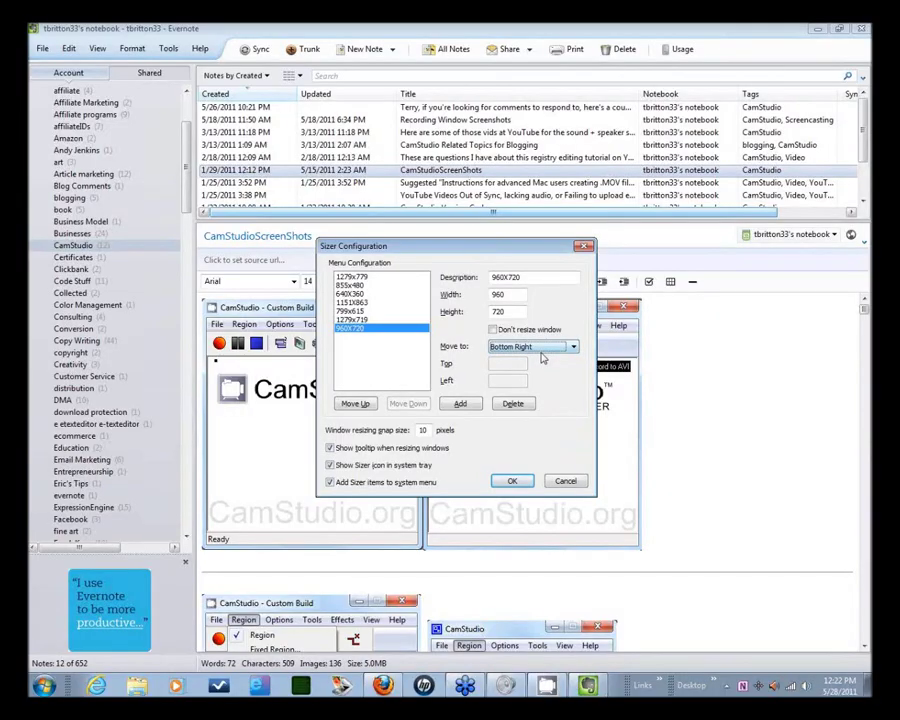
click(512, 479)
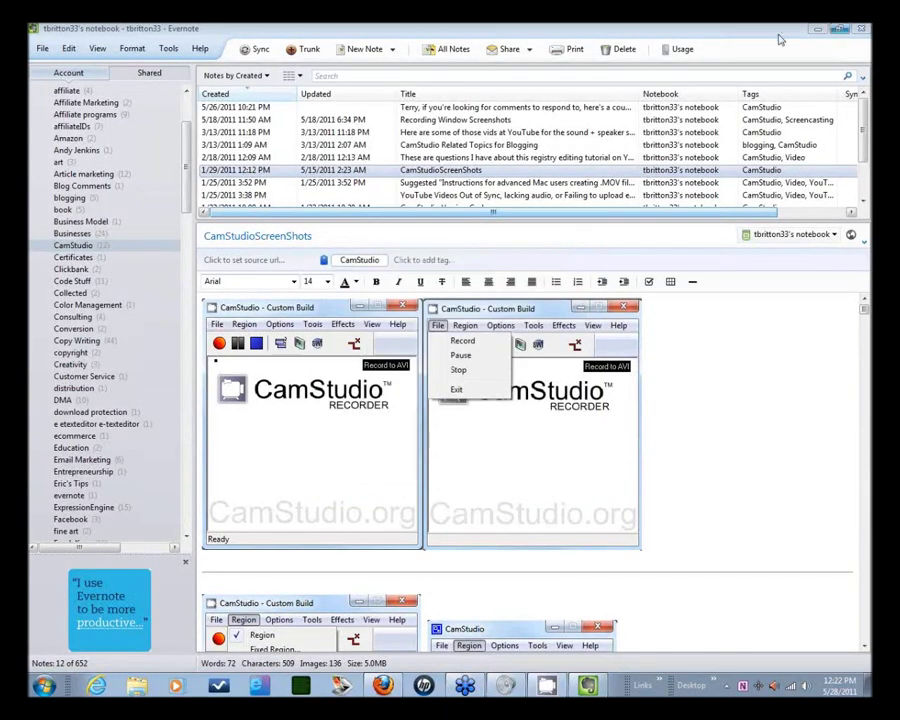
Step: Restore the maximized Evernote window, resize it with Sizer's 960X720 preset, and shift it toward the middle of the desktop
double_click(550, 28)
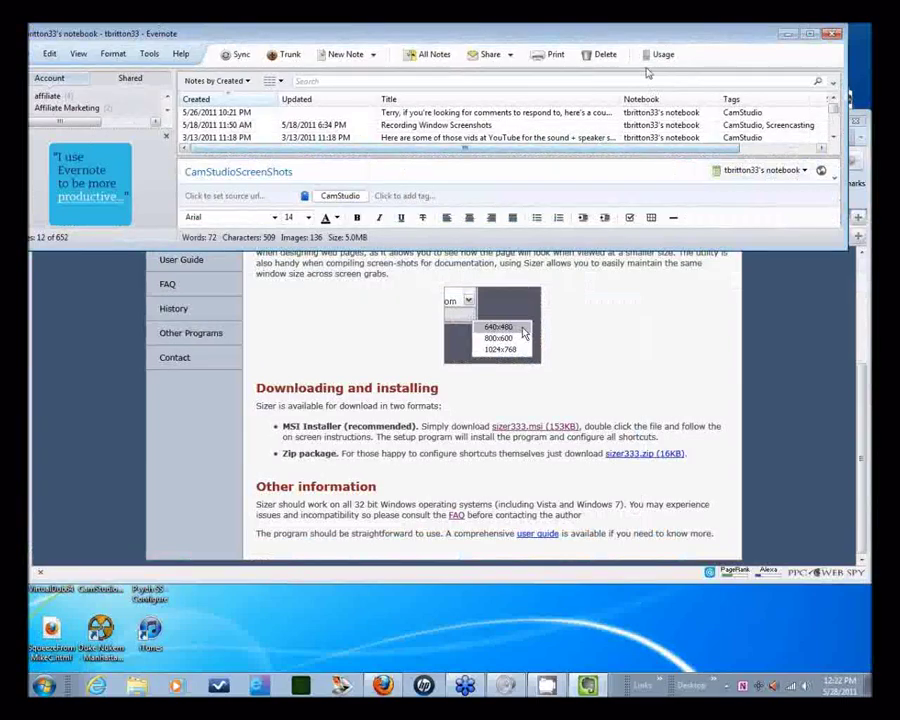
right_click(624, 28)
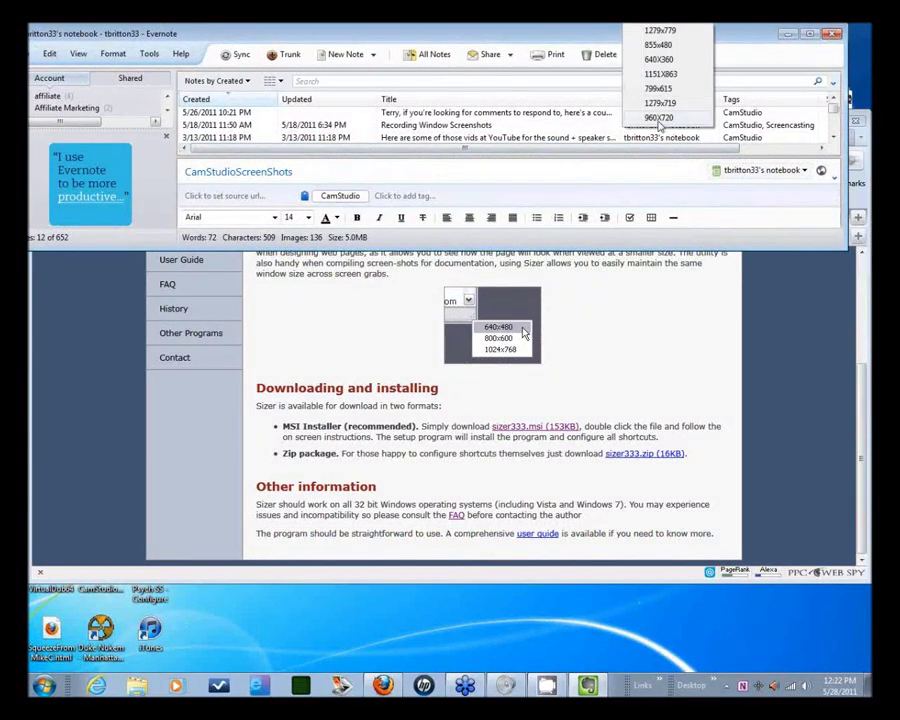
click(660, 119)
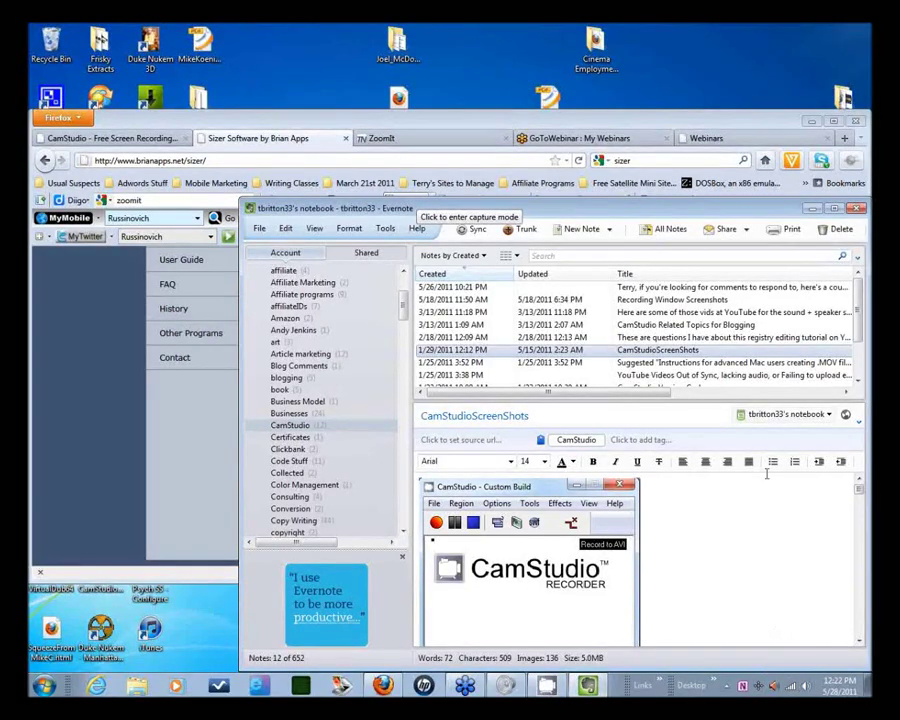
drag(653, 216, 541, 140)
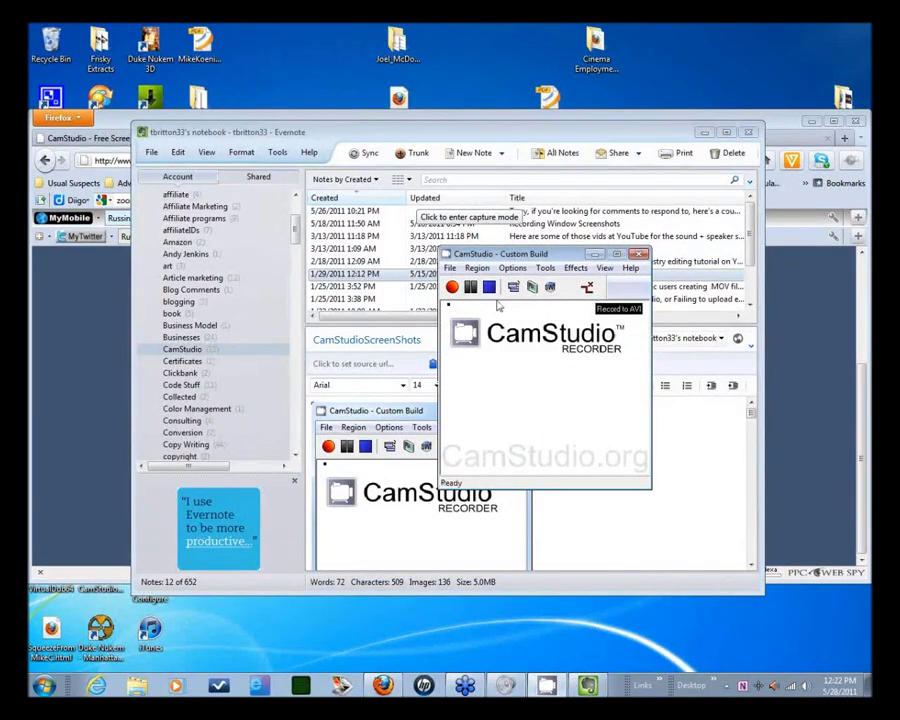
Step: Switch to CamStudio, choose Window as the capture region, and try to record the Evernote window
click(478, 268)
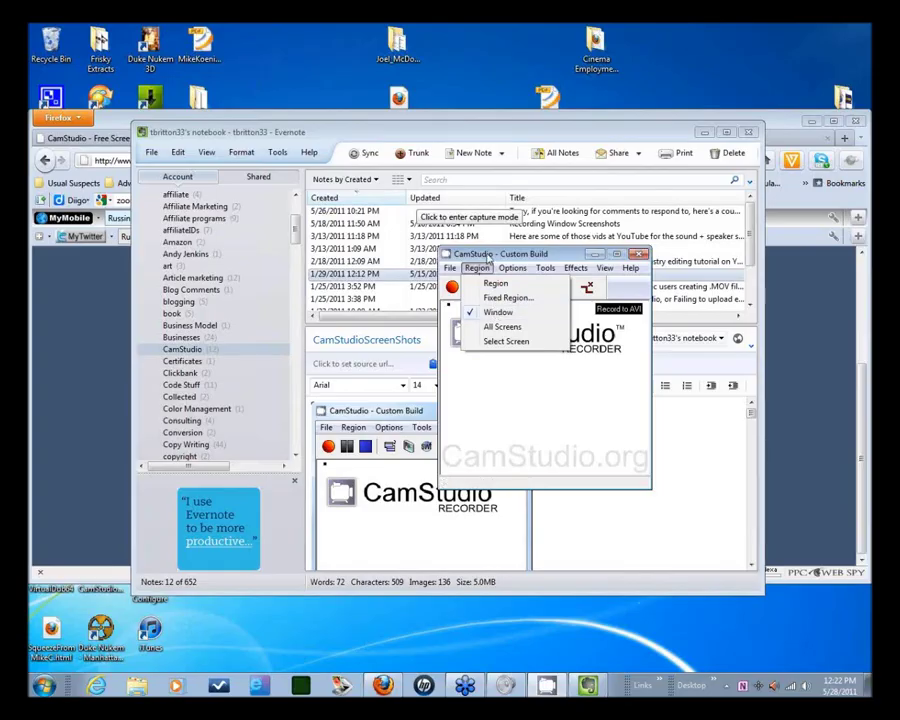
click(497, 312)
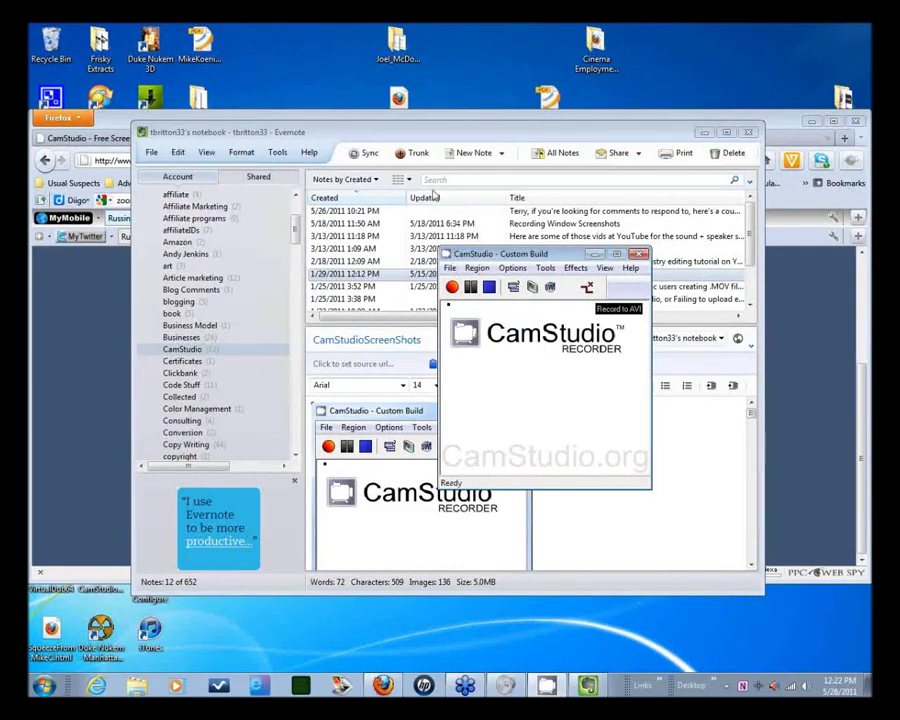
click(457, 288)
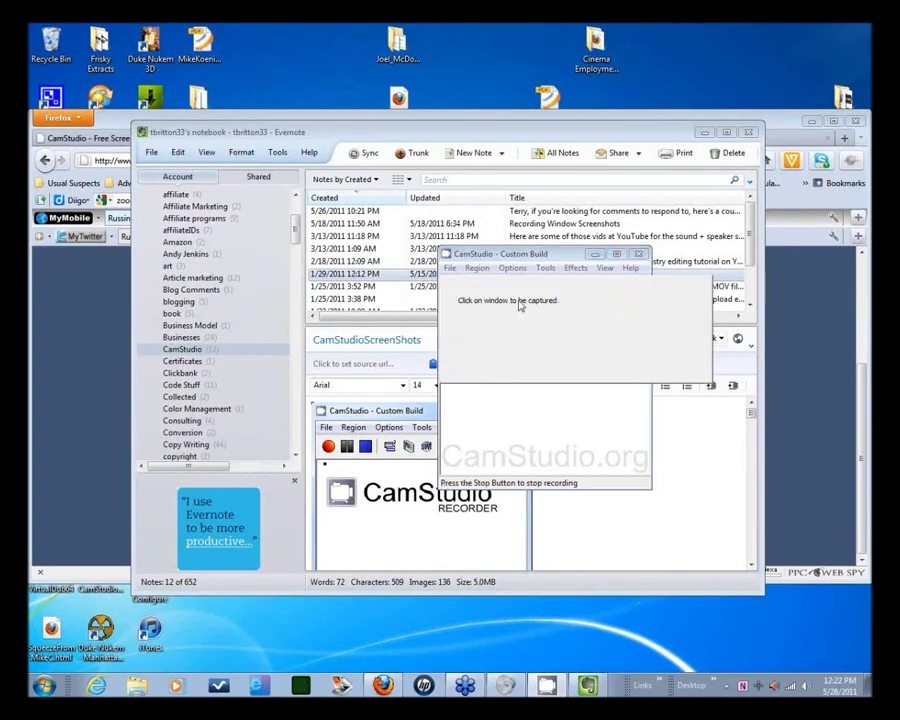
click(447, 138)
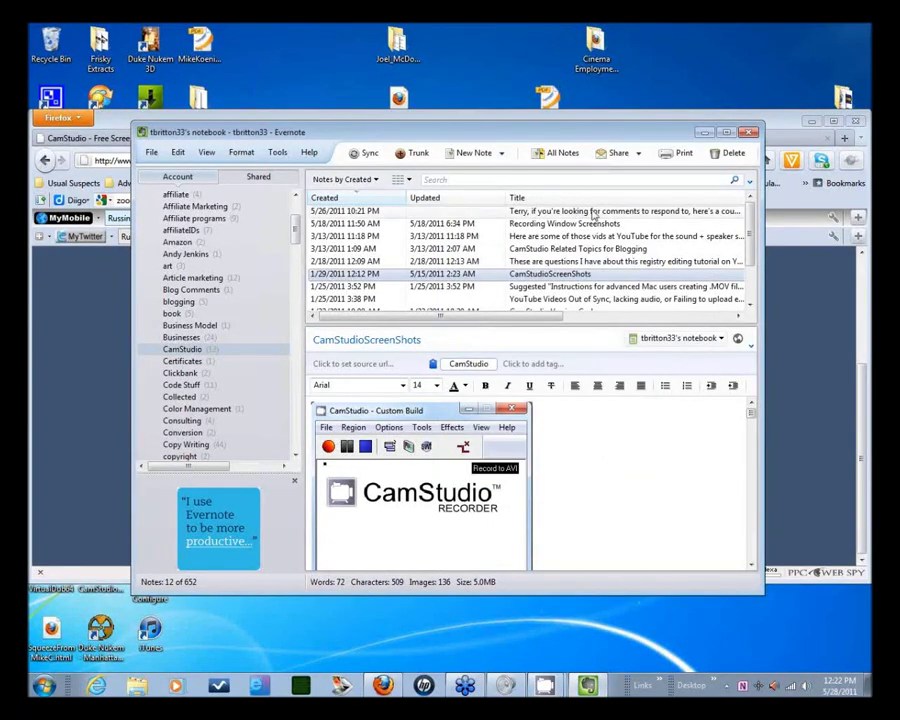
Step: Bring up CamStudio's pending recording error, move the compressor message aside, and decline the default compressor
mouse_move(545, 685)
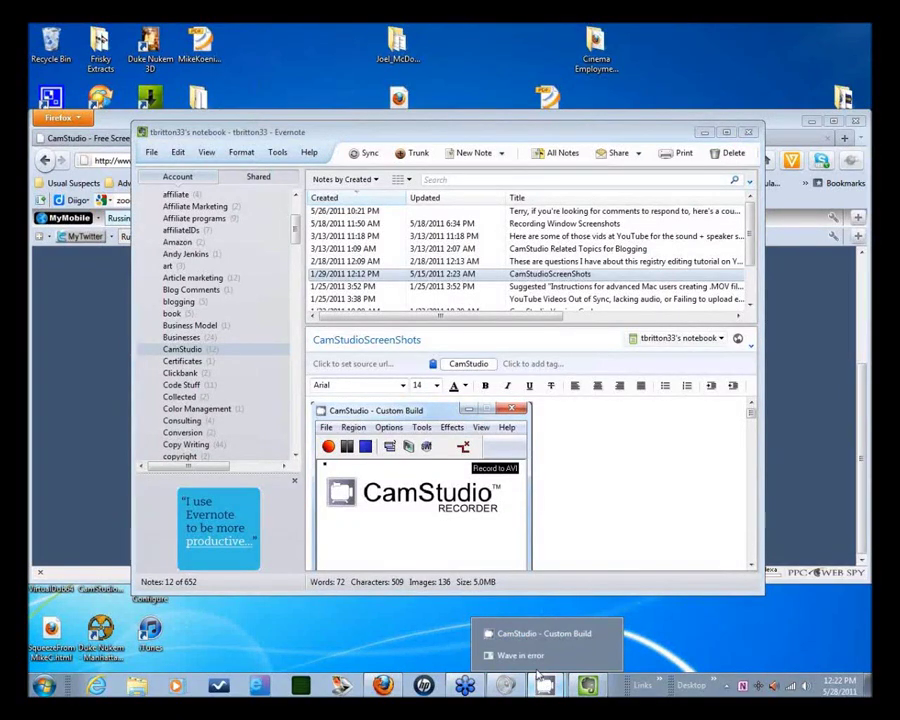
click(537, 662)
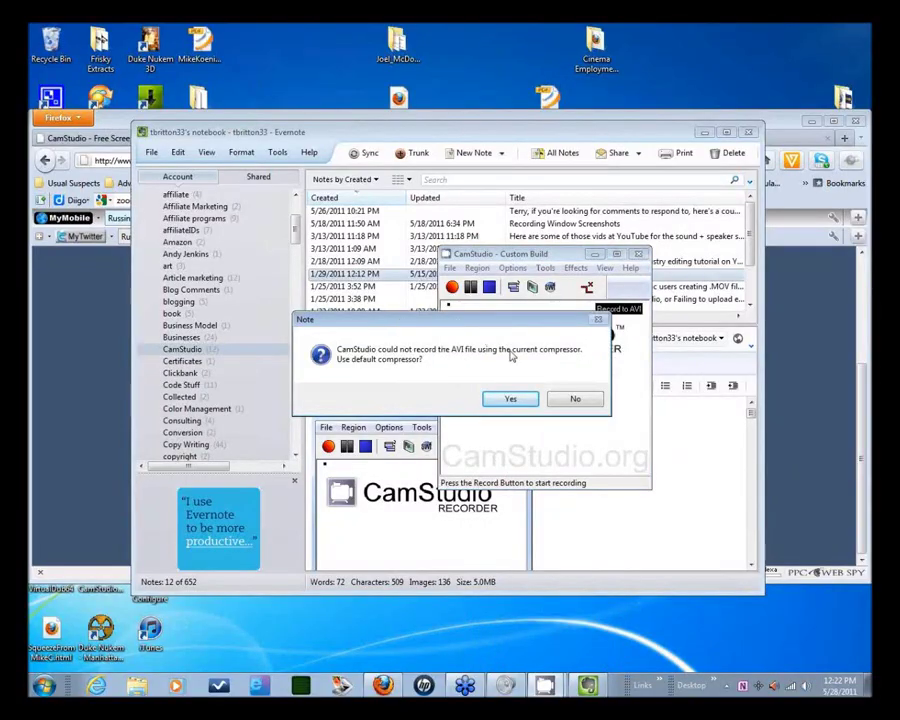
drag(506, 320, 301, 310)
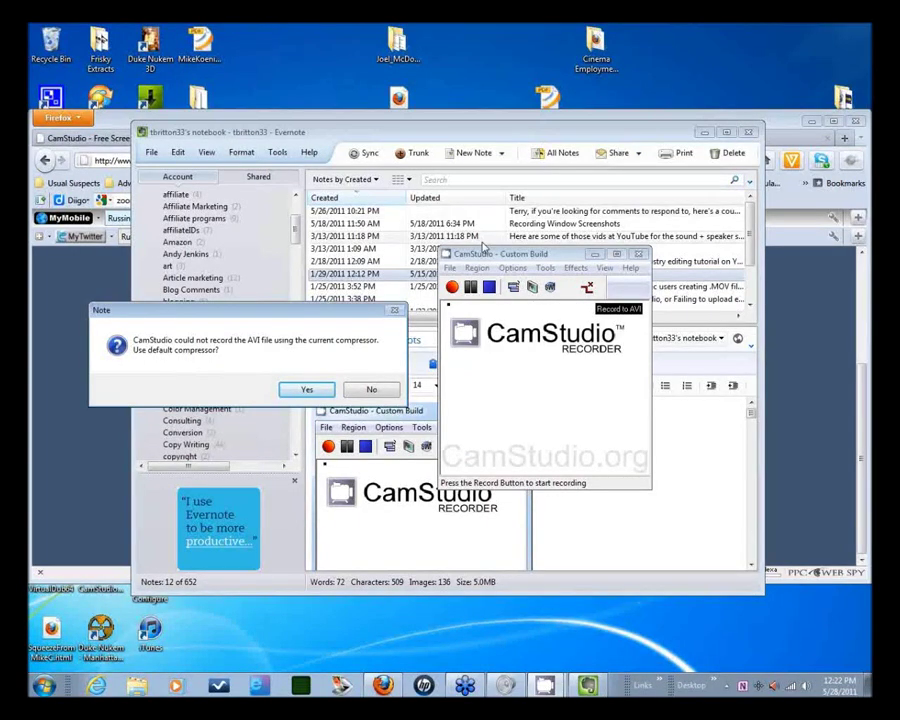
click(371, 389)
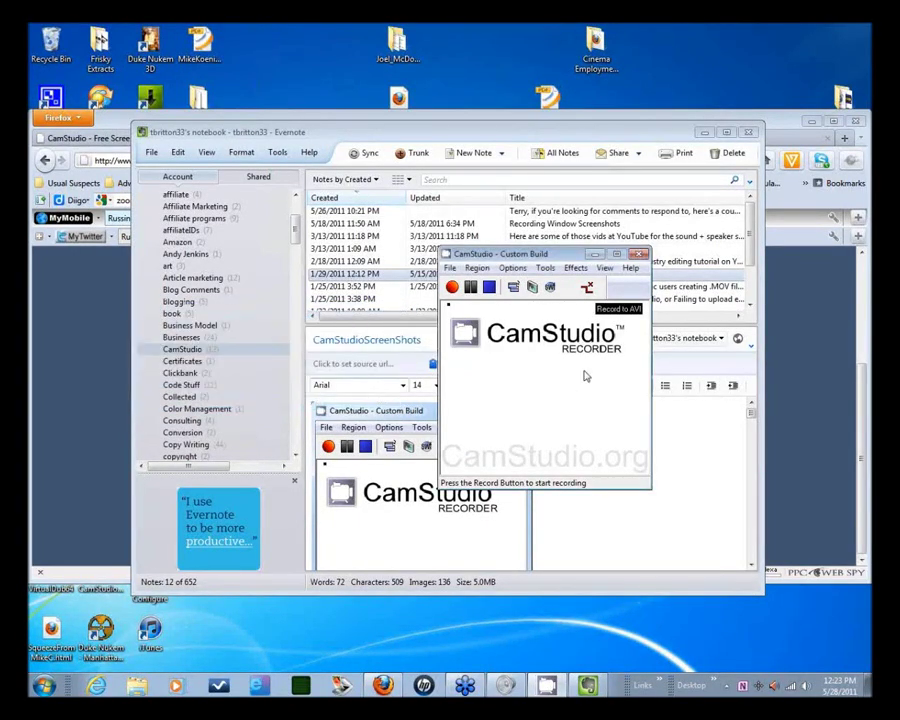
Step: Resize the Evernote window to 1279x719 with Sizer and make a short CamStudio test recording of it
right_click(607, 125)
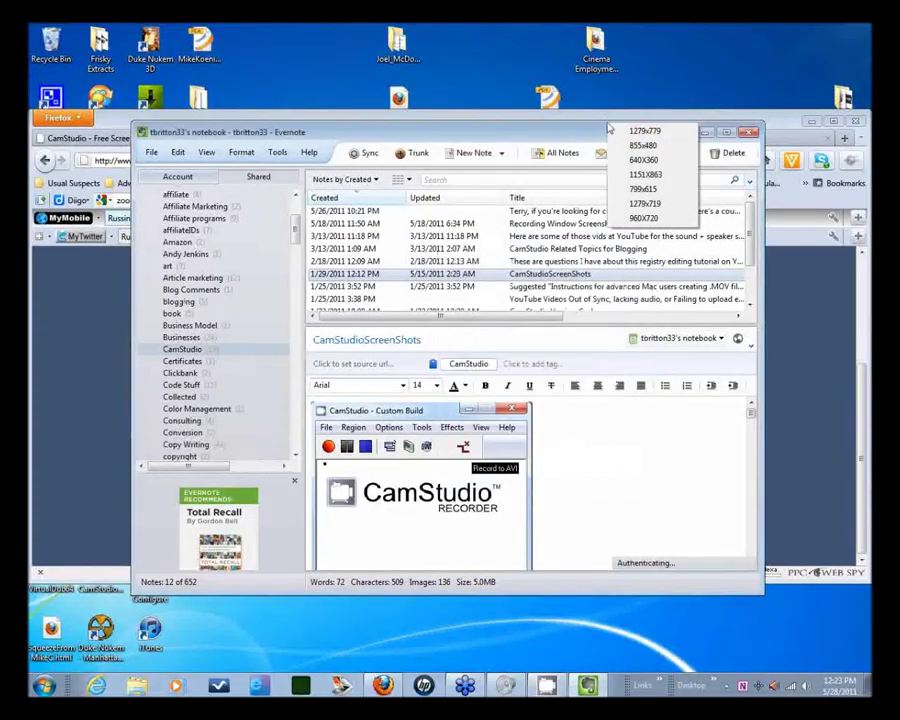
click(645, 217)
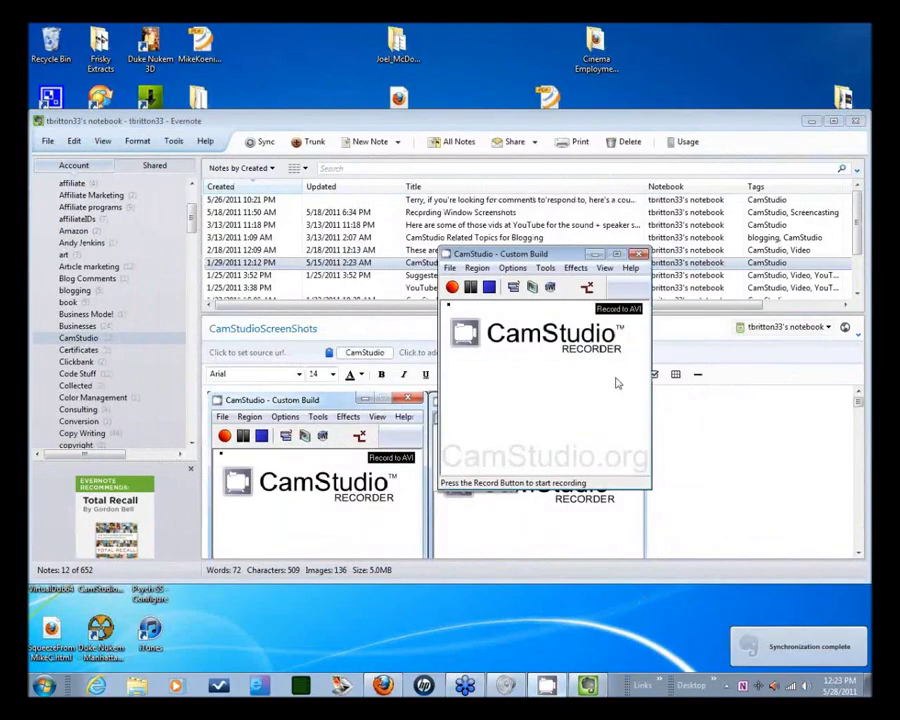
click(452, 287)
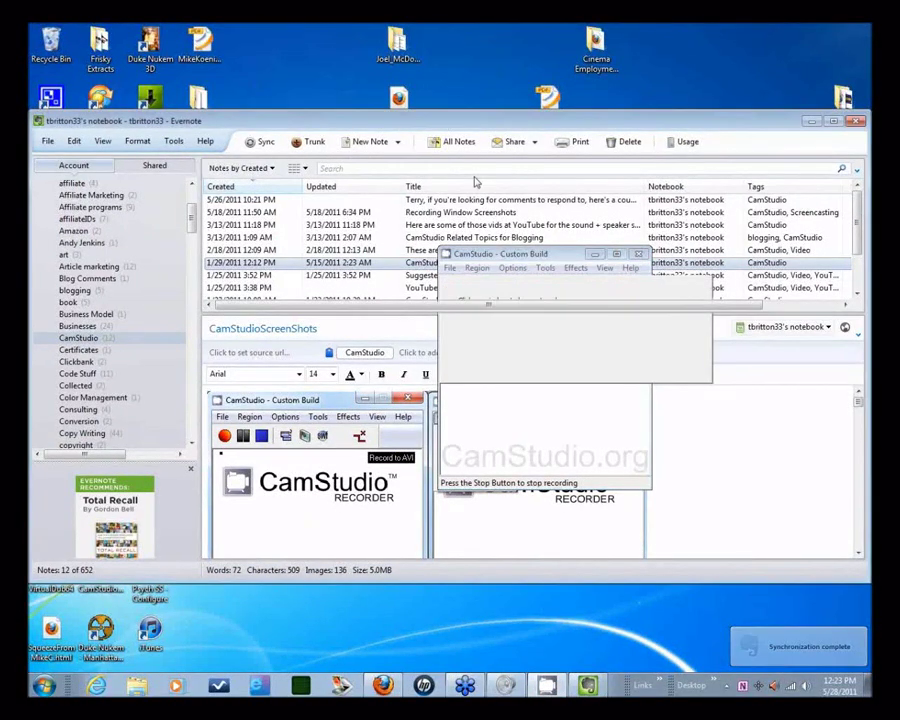
click(447, 124)
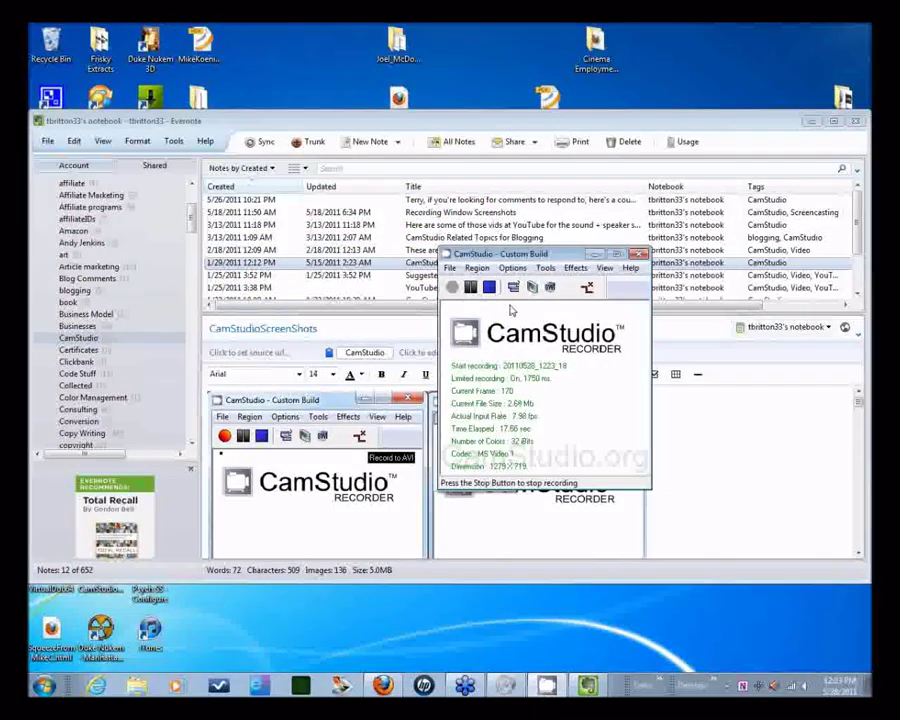
click(470, 287)
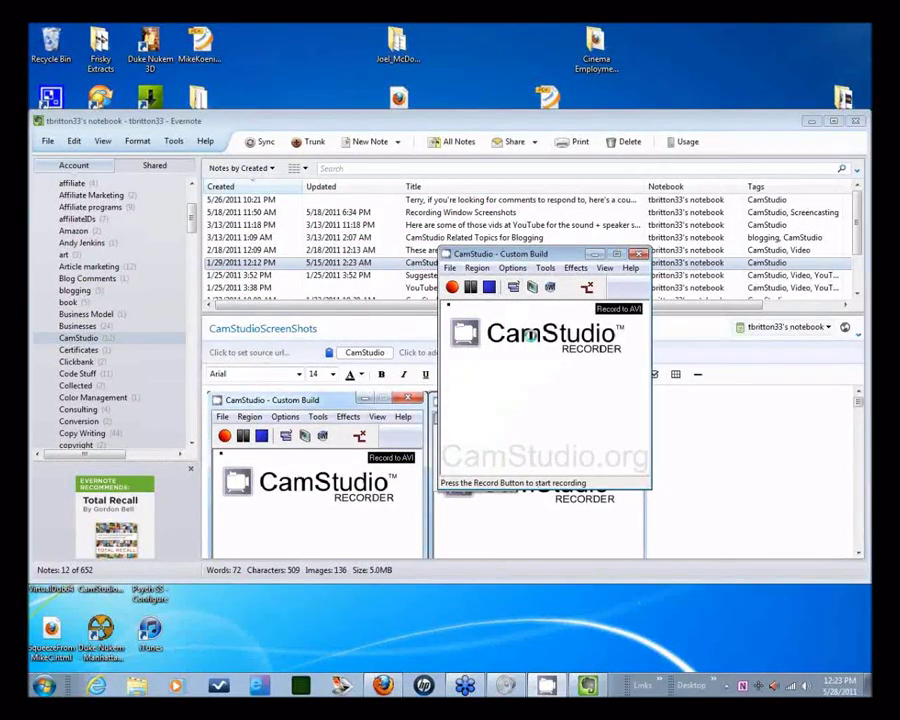
click(811, 592)
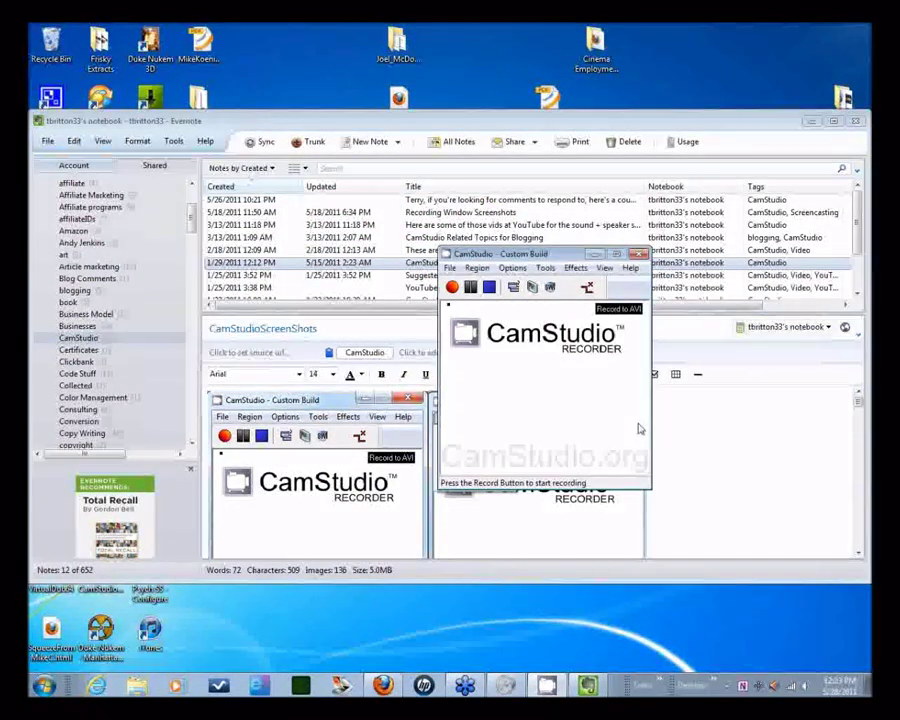
Step: Switch CamStudio's capture area to a fixed region and set its width to 1280 and height to 720
drag(488, 256, 484, 243)
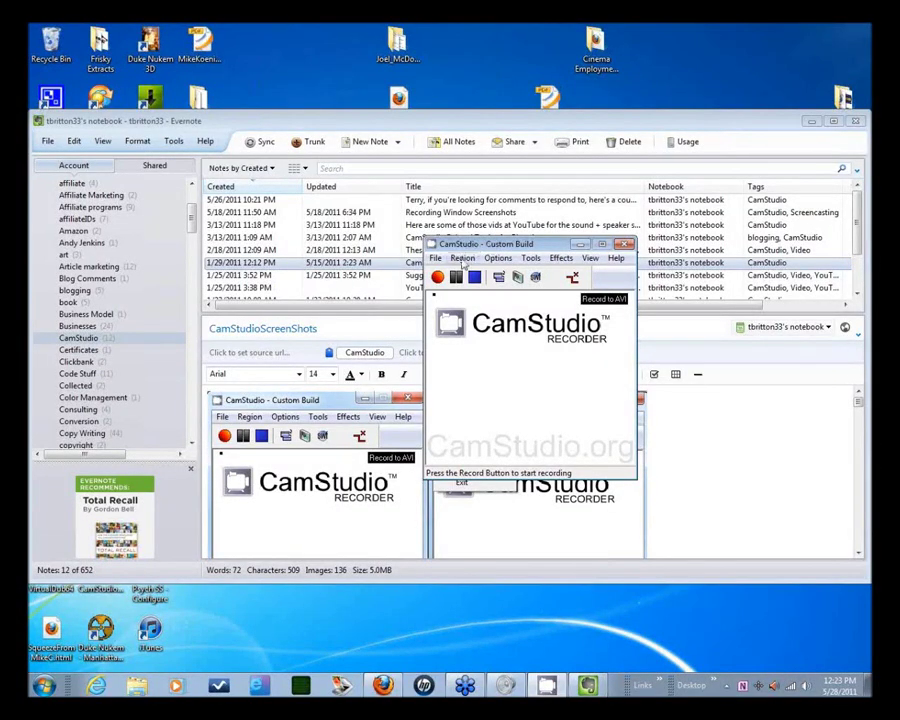
click(498, 259)
click(497, 259)
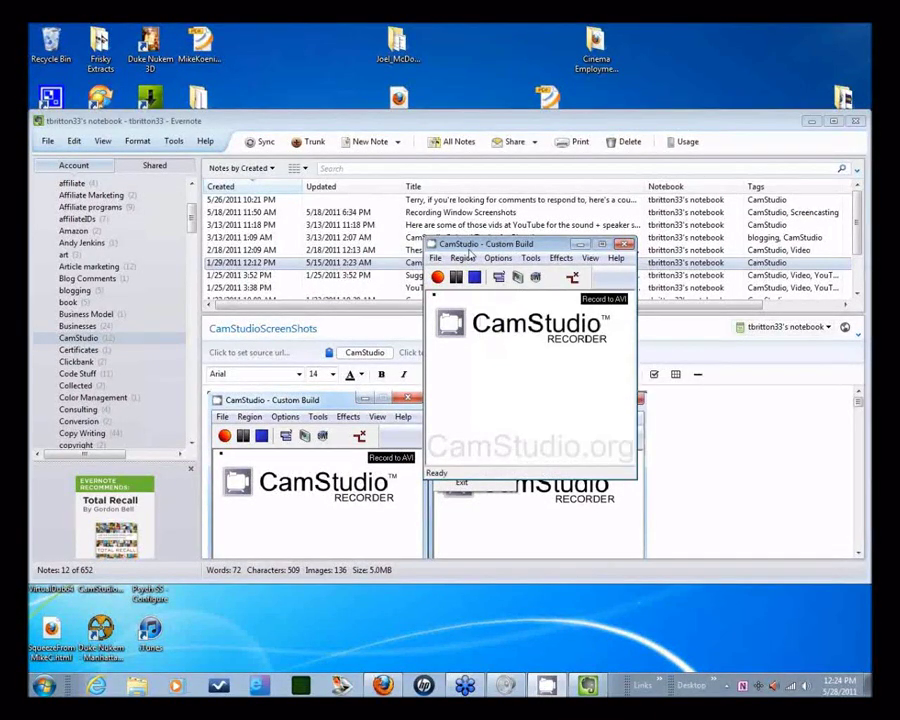
click(462, 259)
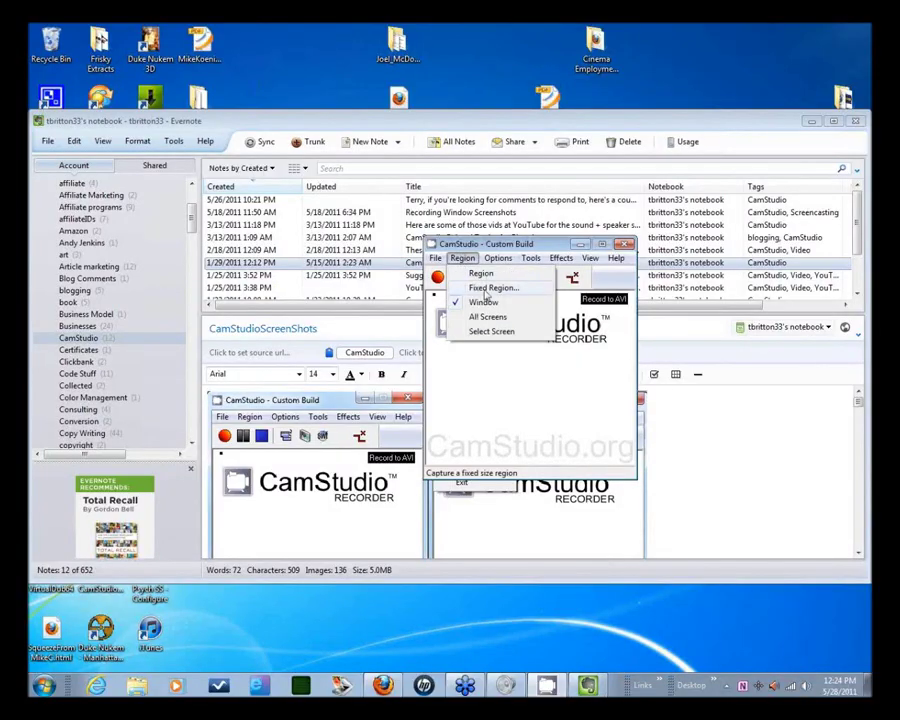
click(486, 291)
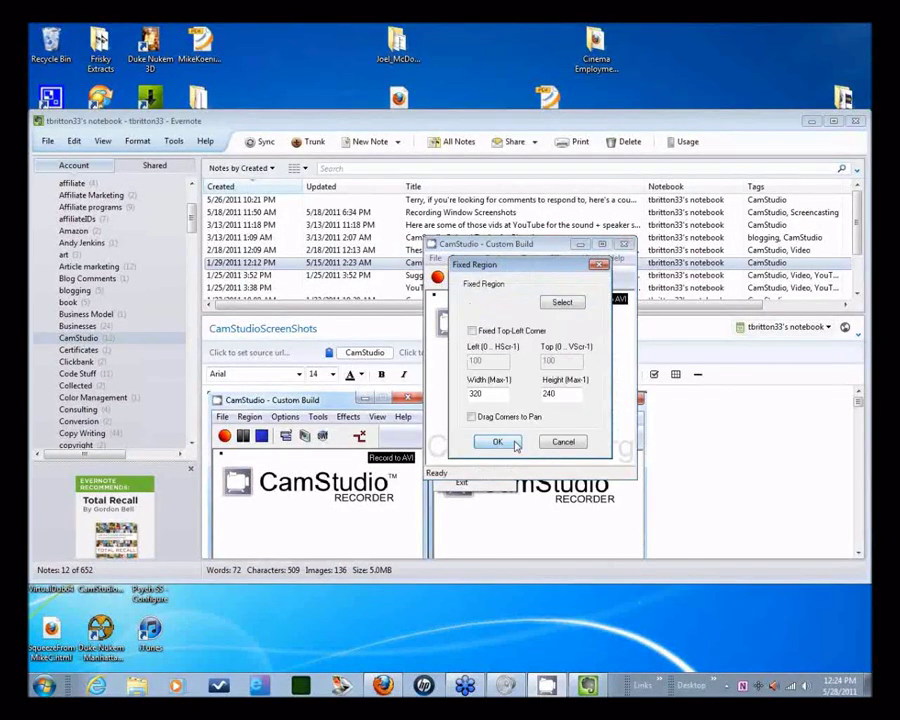
double_click(489, 394)
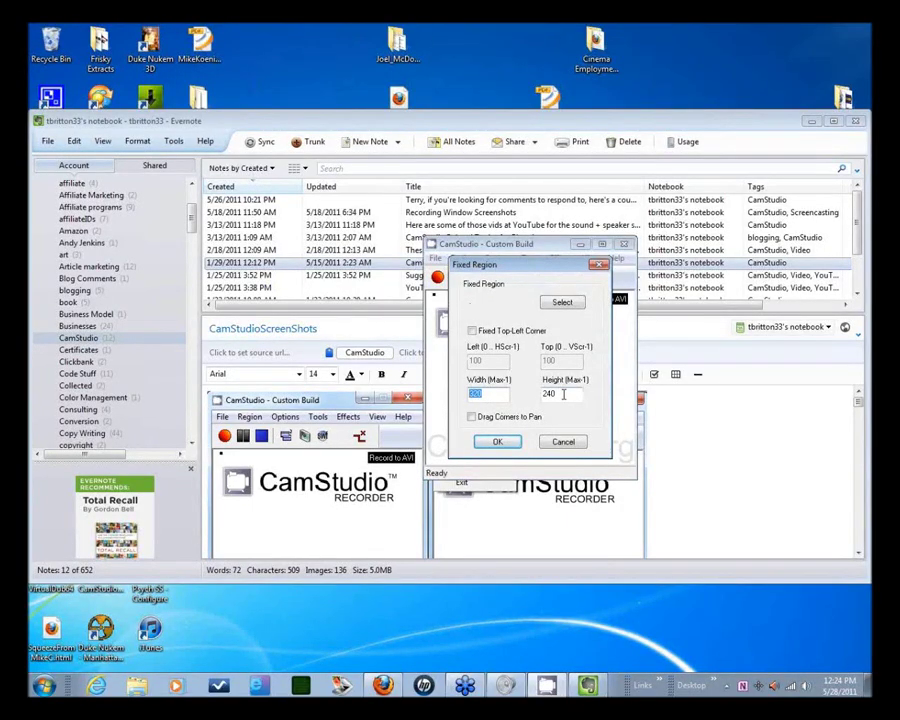
click(563, 394)
drag(538, 264, 545, 248)
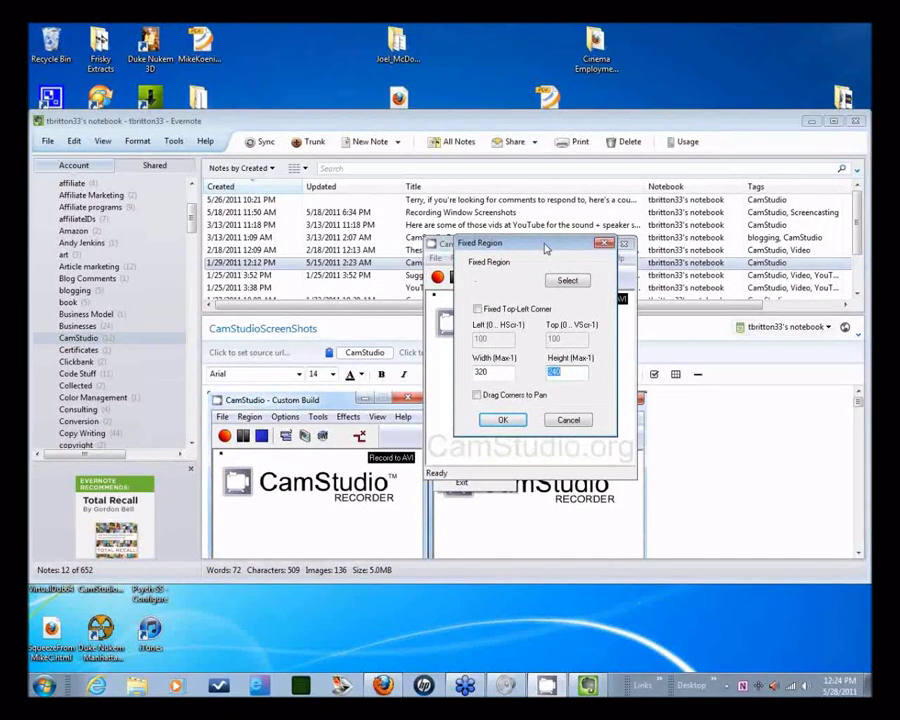
double_click(513, 371)
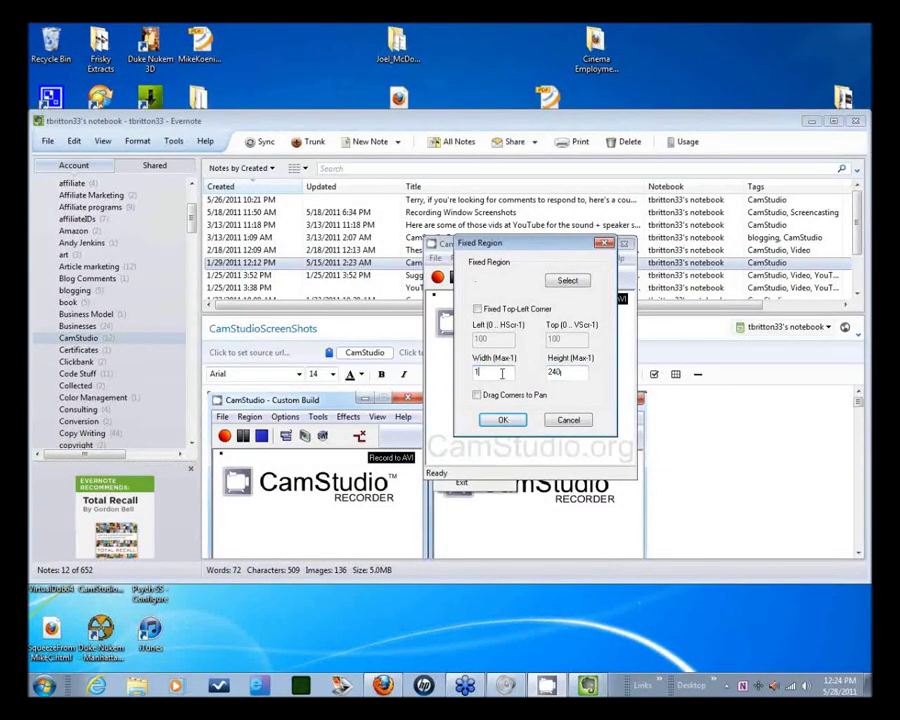
text(1280)
double_click(562, 373)
text(7)
Step: Fix the capture region's top-left corner at Left 100 and Top 100 and accept the region settings
click(477, 309)
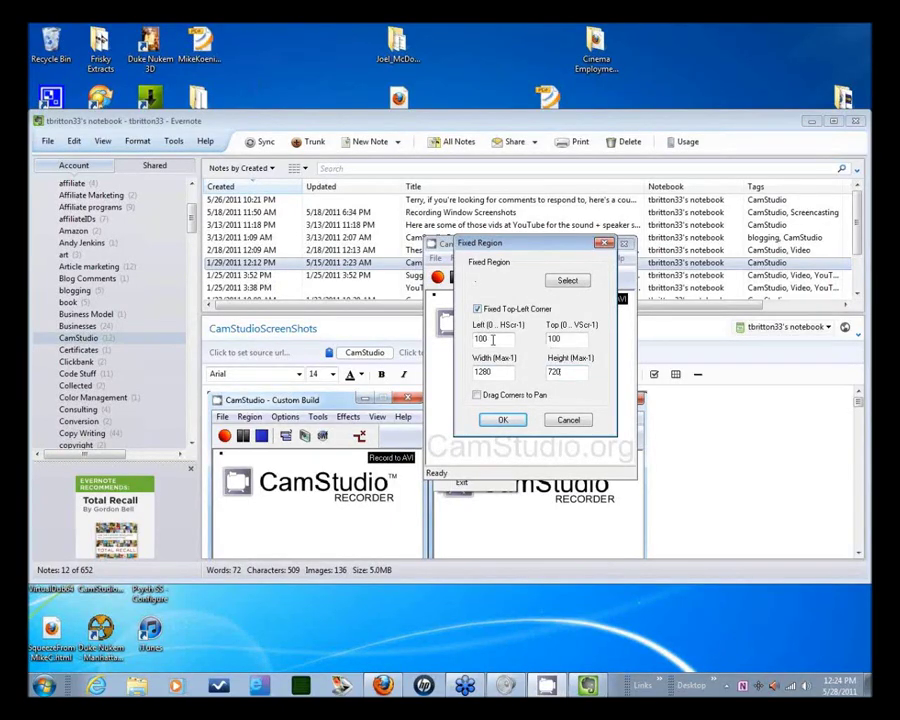
double_click(492, 340)
drag(564, 337, 549, 339)
key(BackSpace)
click(503, 420)
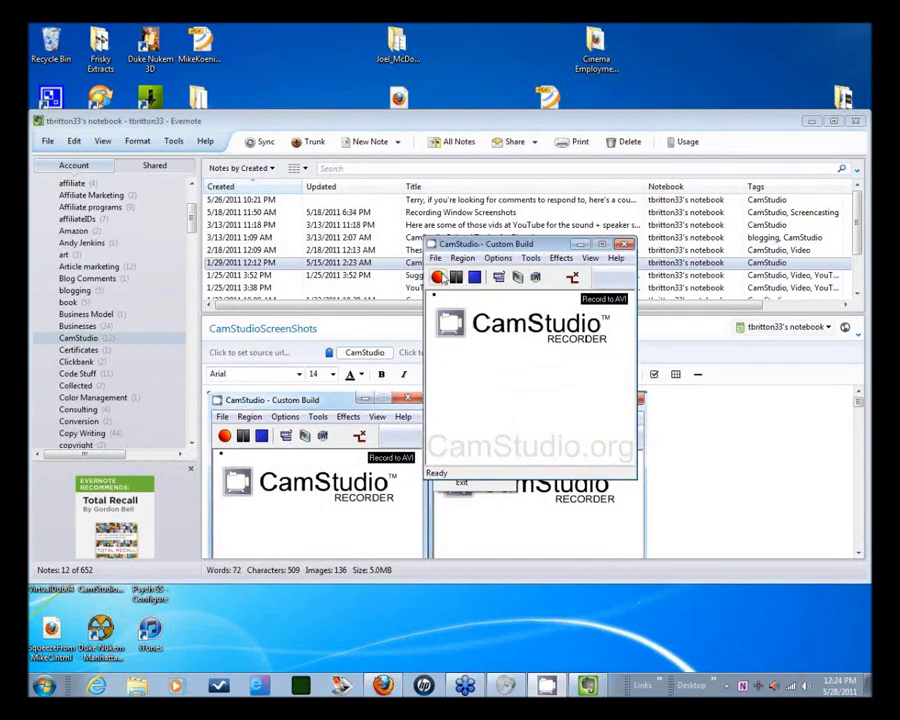
Step: Make a short CamStudio test recording of the 1280 by 720 region and discard the file
click(438, 277)
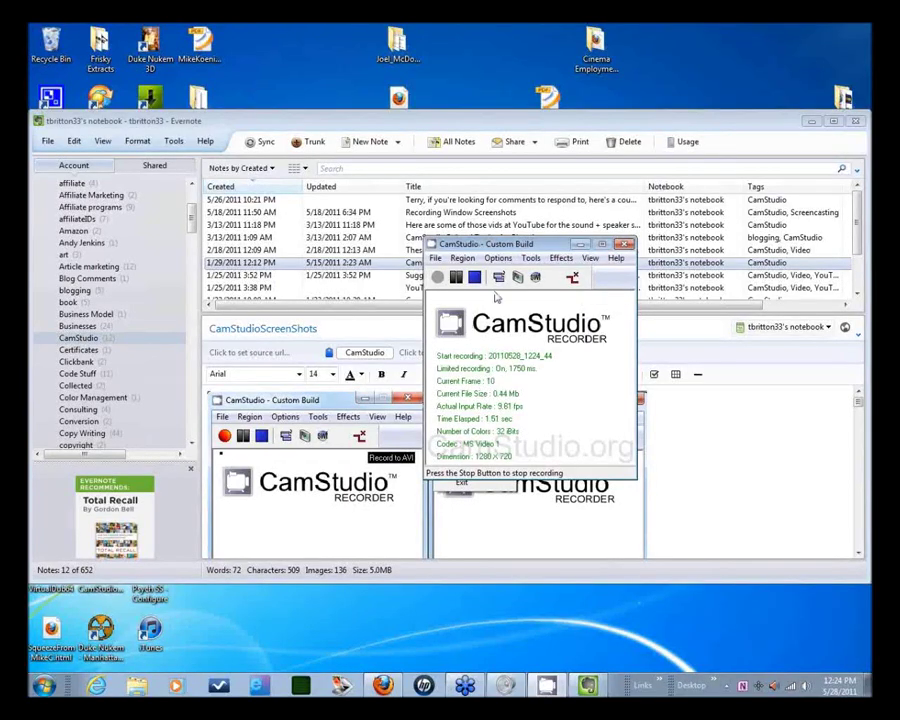
click(476, 278)
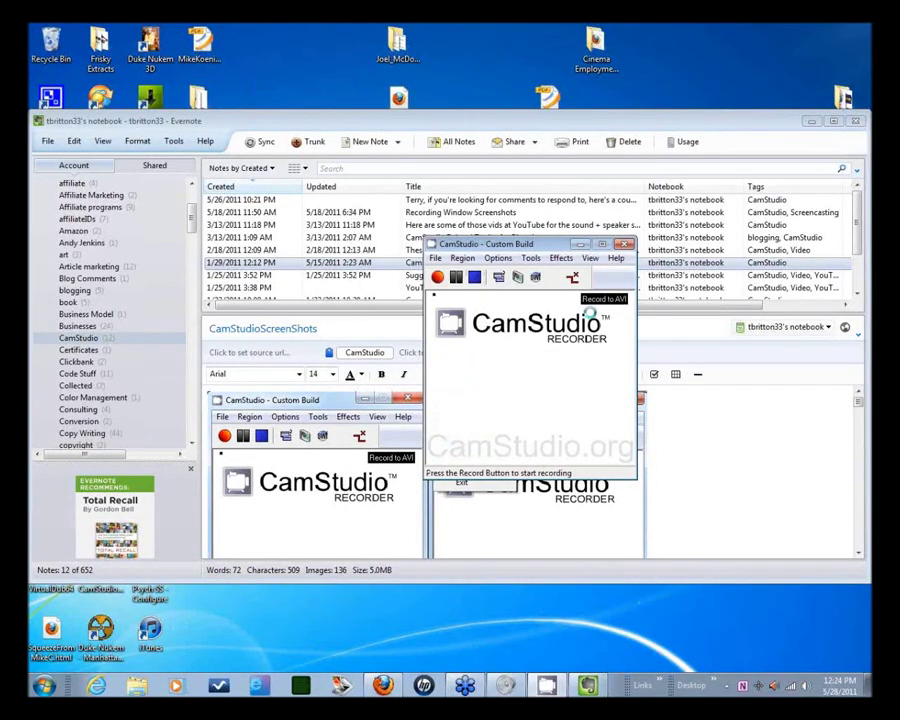
click(686, 506)
Step: Turn off hiding of the flashing rectangle during recording in CamStudio's program options
click(498, 258)
mouse_move(588, 426)
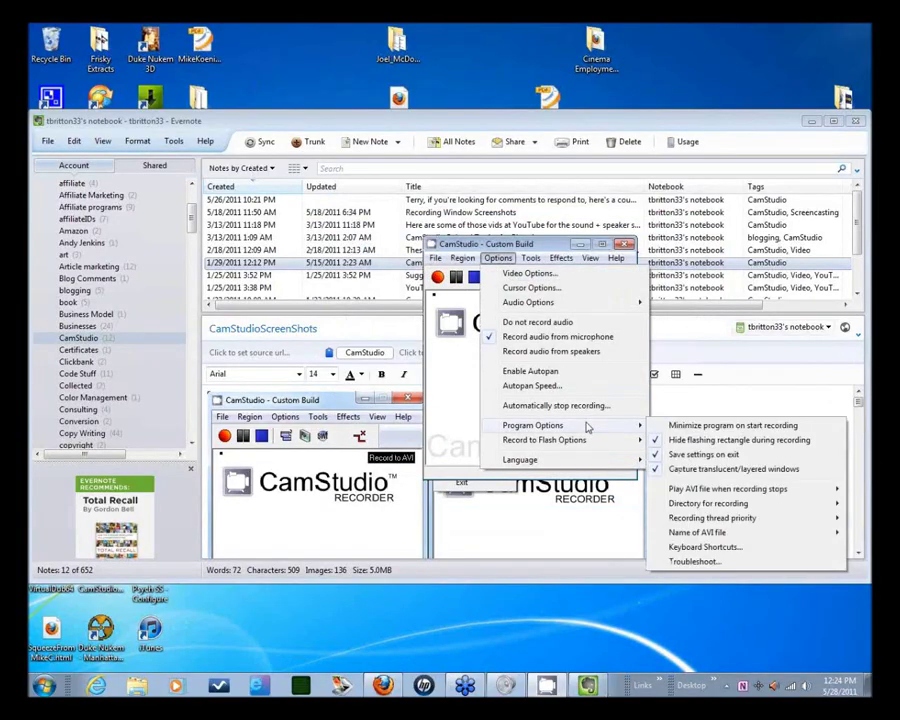
click(695, 438)
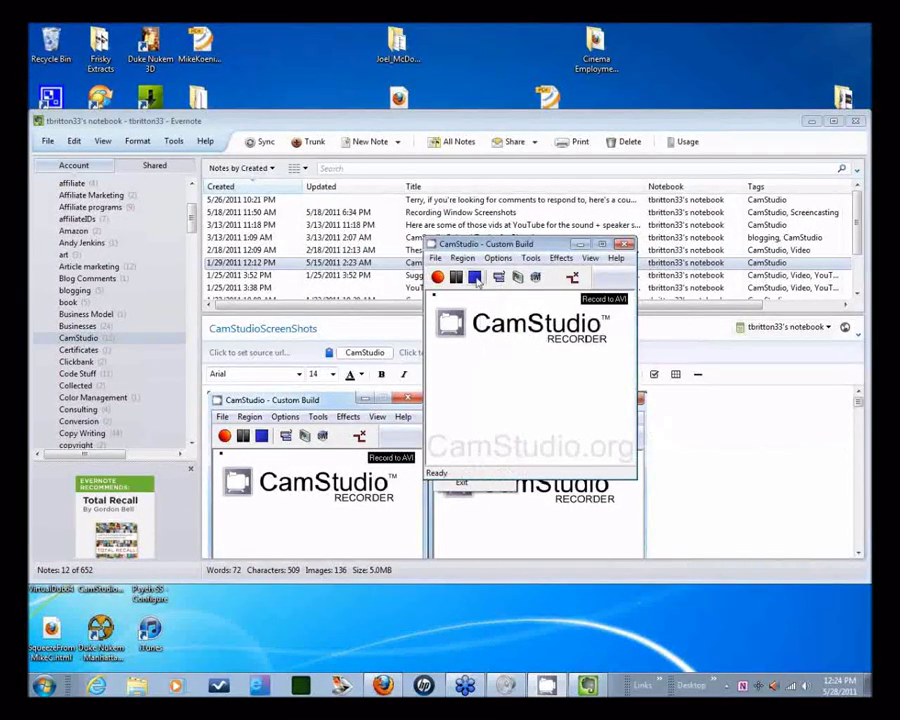
Step: Record the fixed region again with its flashing corner markers displayed, and cancel saving the recording
click(438, 278)
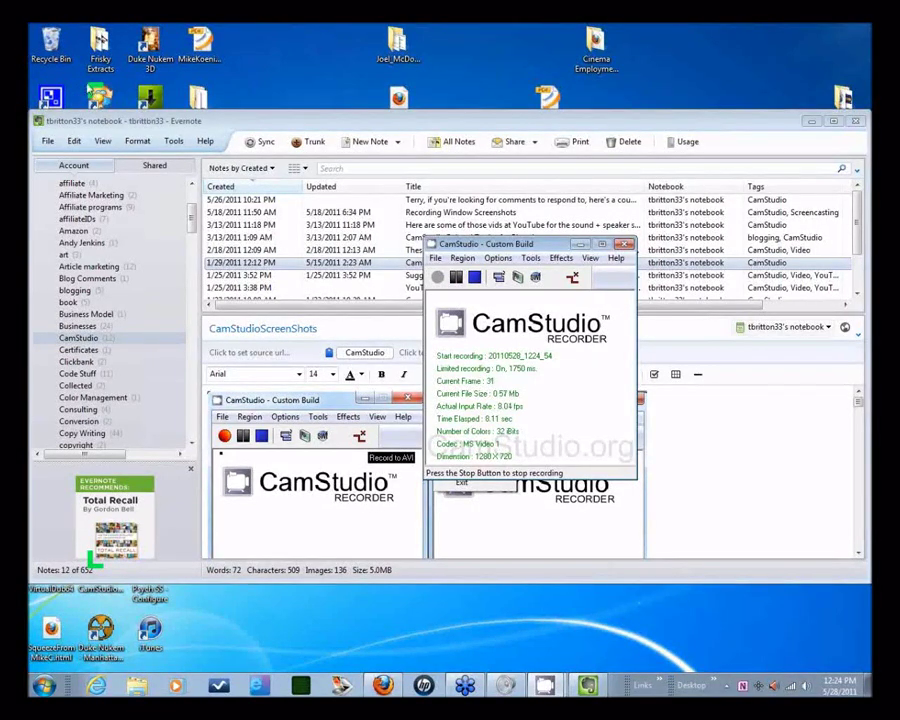
click(475, 278)
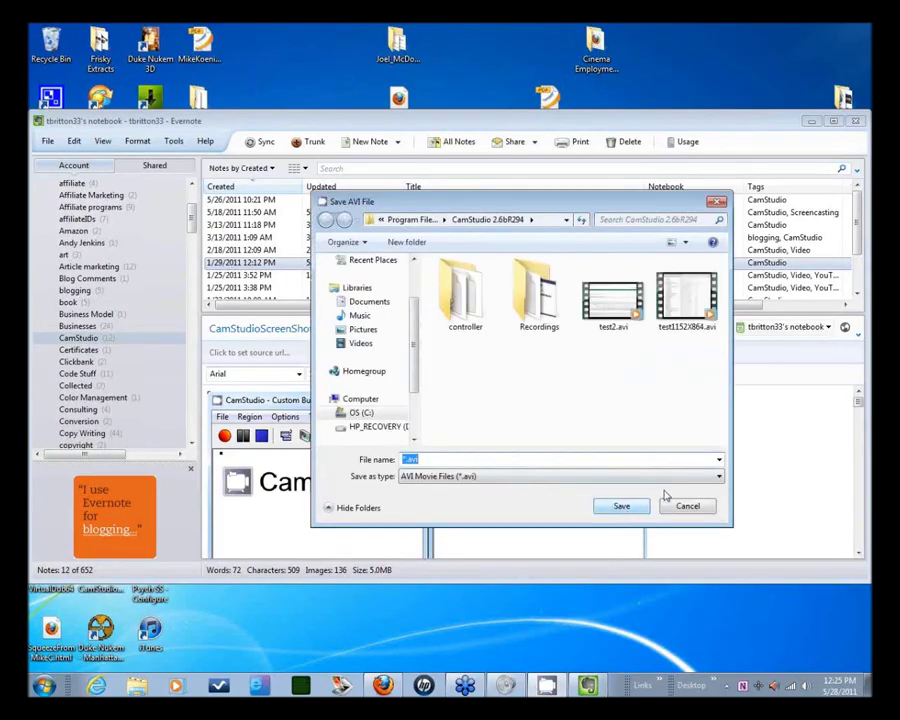
click(690, 508)
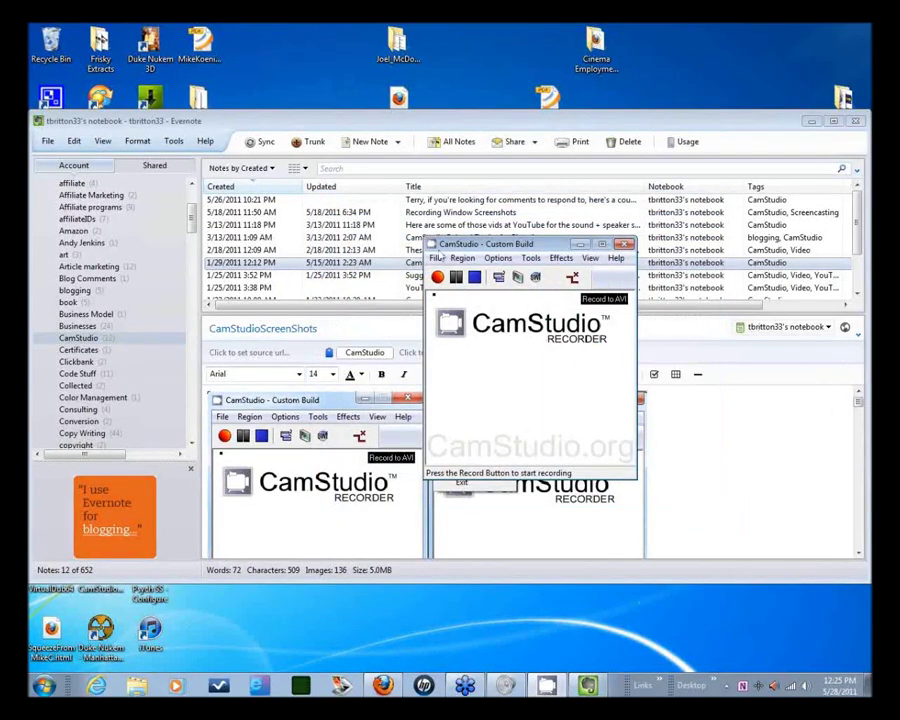
Step: Set the fixed region's Left coordinate to 0 and accept the settings
click(462, 258)
click(478, 287)
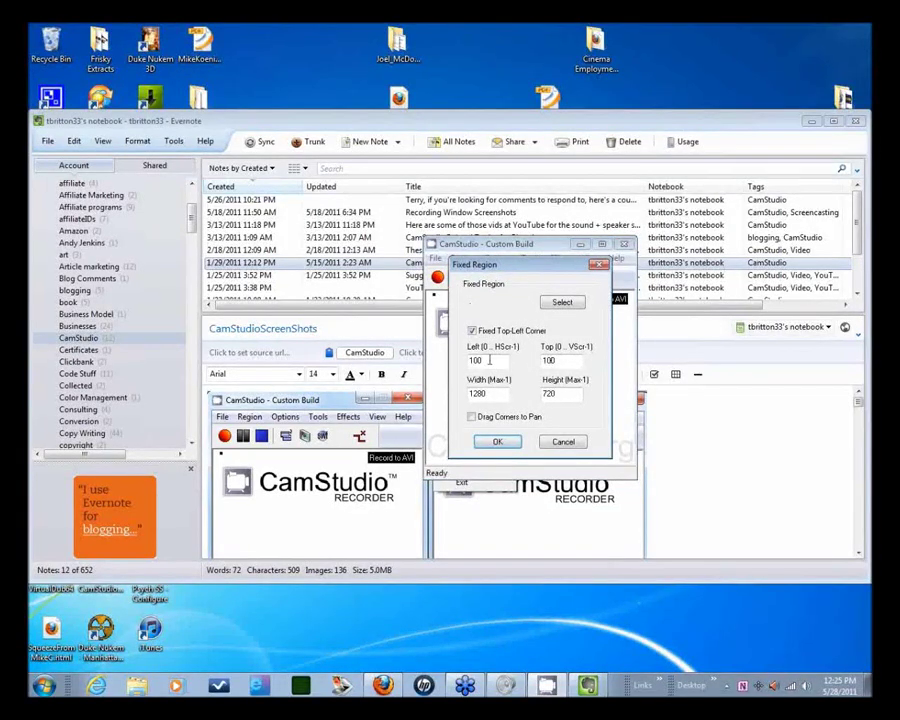
drag(489, 360, 445, 362)
text(0)
click(497, 442)
click(500, 442)
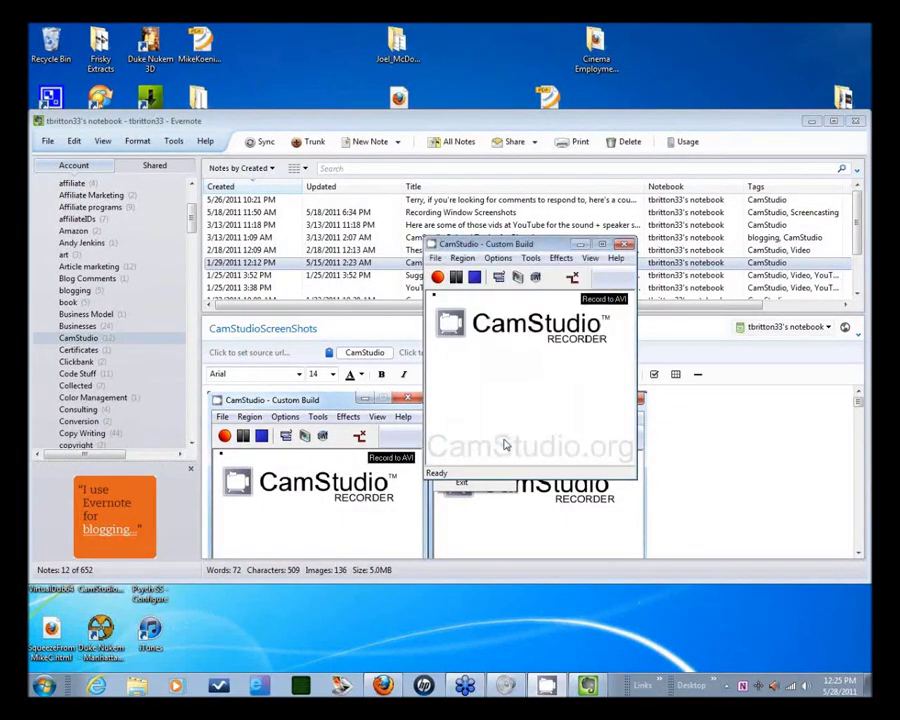
Step: Start recording the fixed region and move the Evernote window up so its title bar meets the region's upper corner markers
click(438, 278)
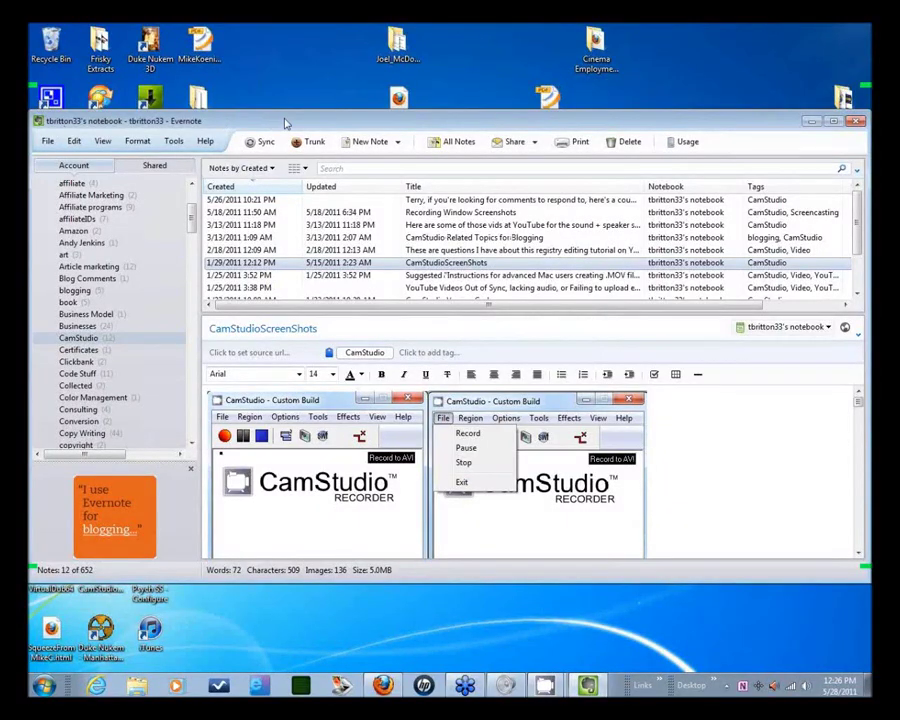
drag(278, 124, 283, 84)
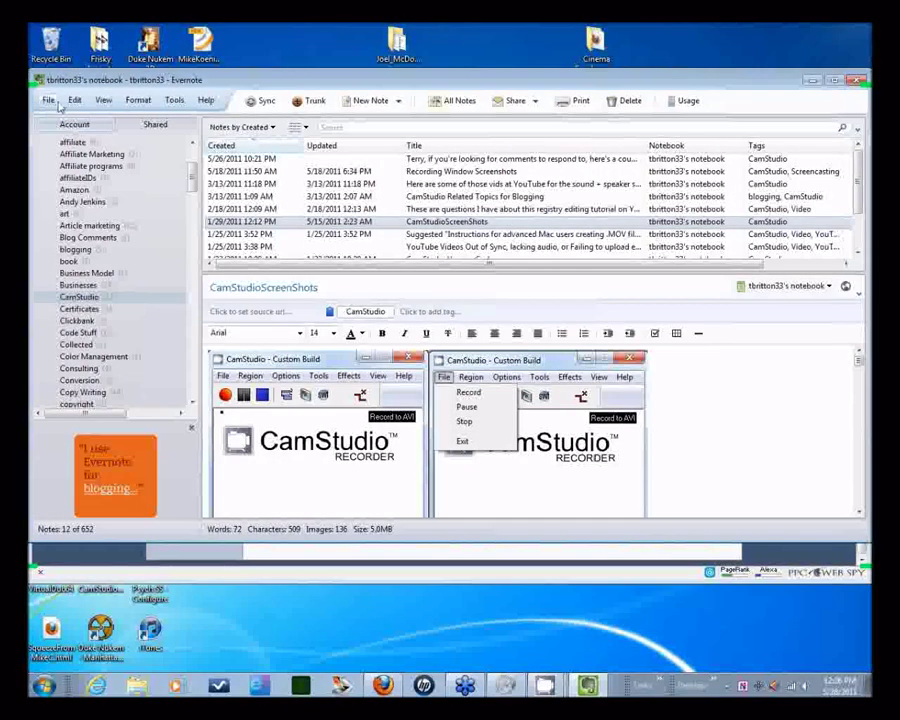
click(103, 101)
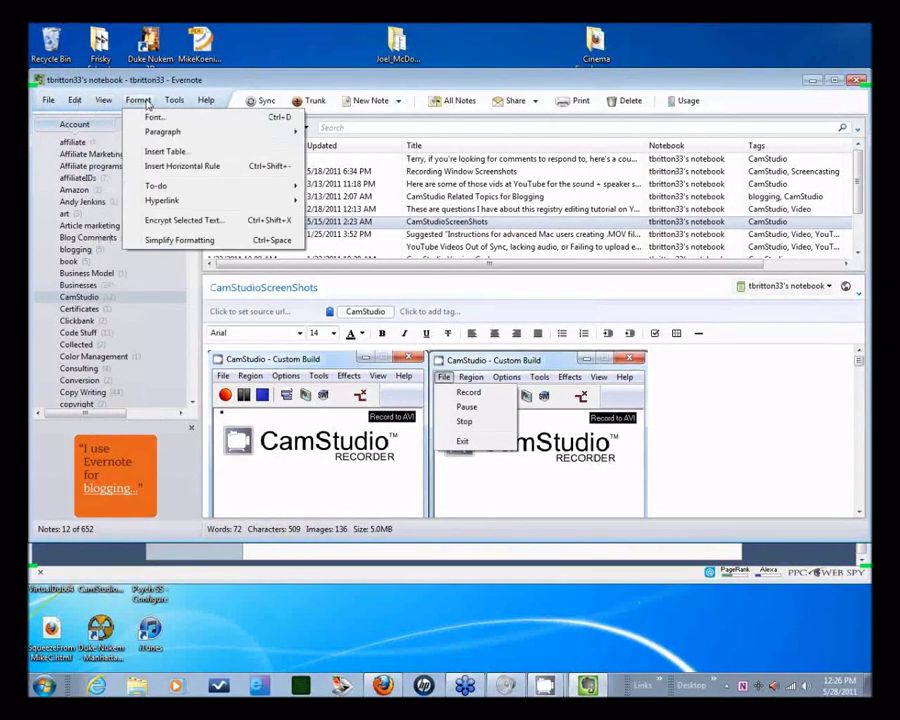
click(138, 101)
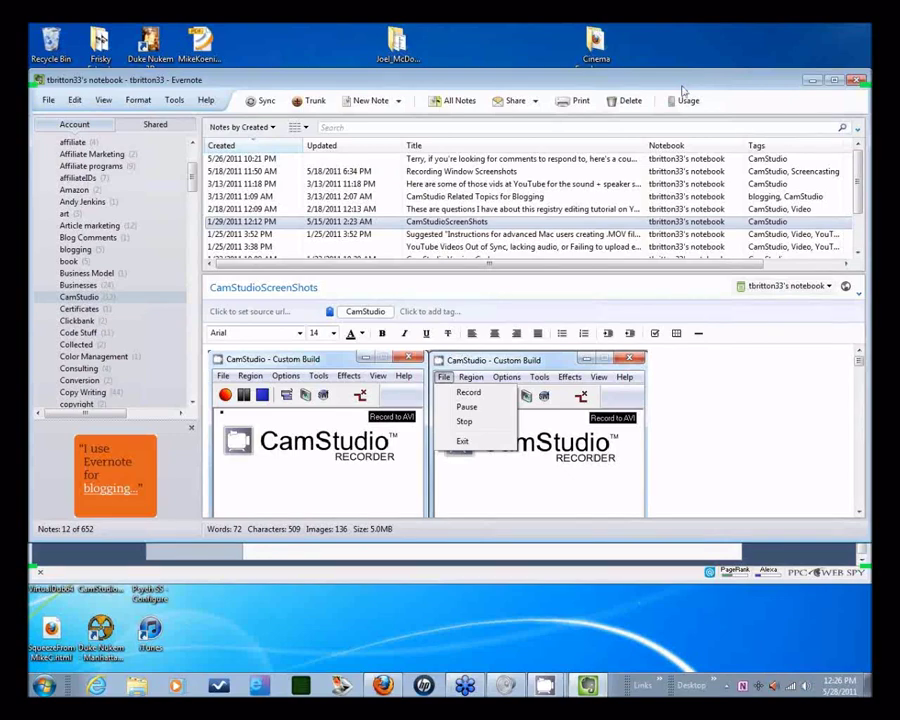
Step: Configure Sizer's 1279x779 preset to move windows to a user-defined position with Top 100, and save the configuration
right_click(764, 689)
click(719, 648)
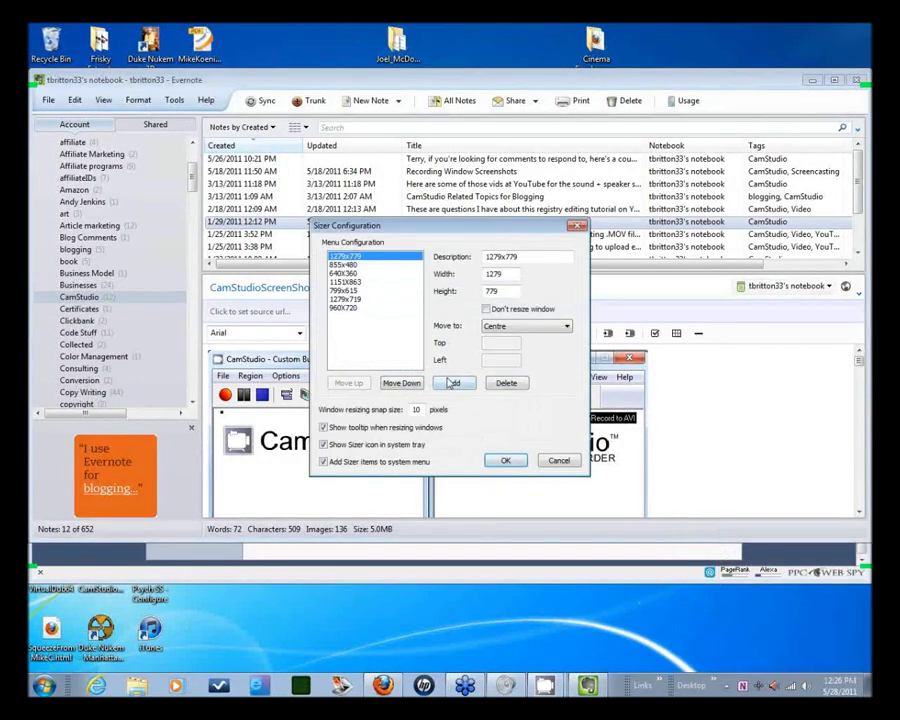
click(525, 326)
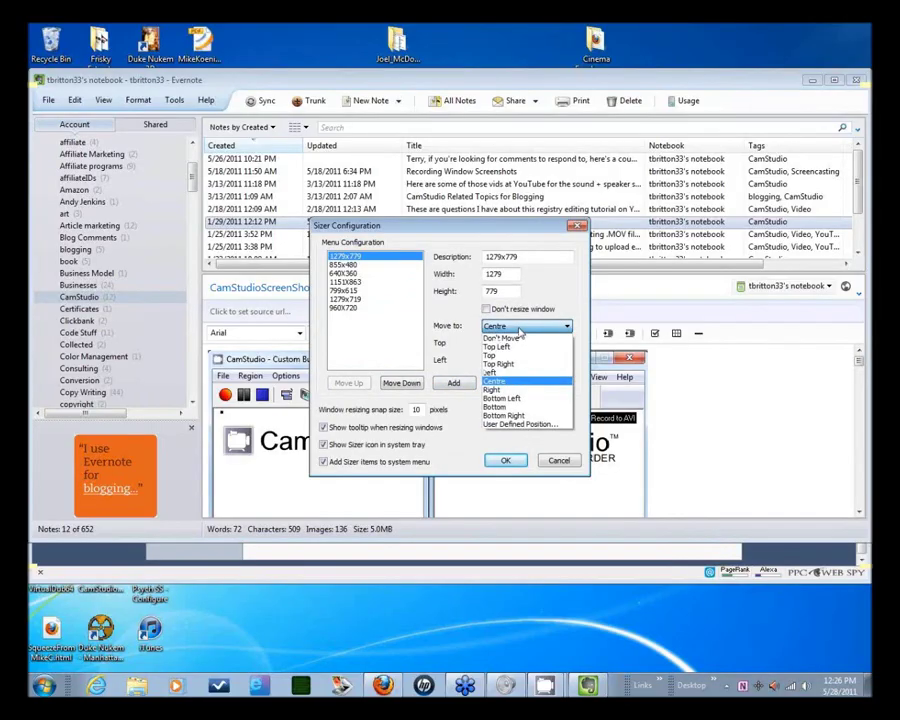
click(520, 426)
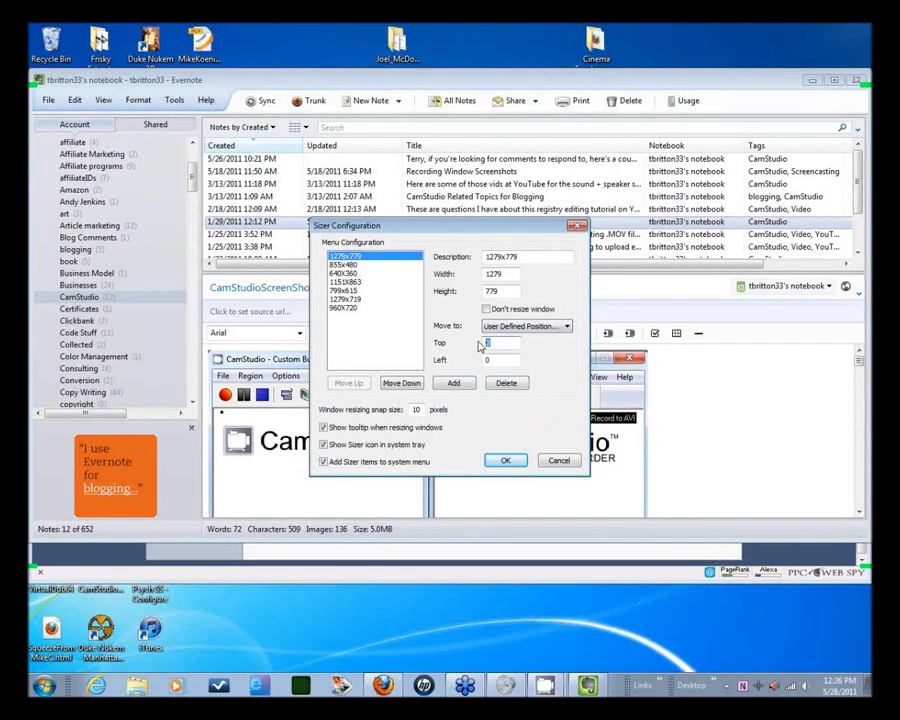
text(100)
double_click(489, 360)
click(355, 300)
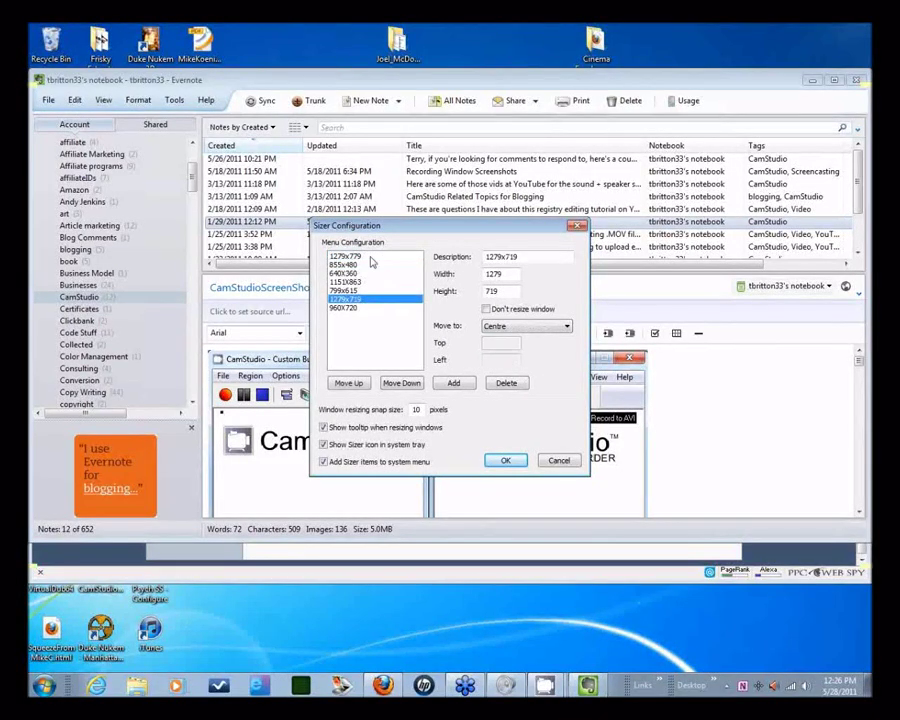
click(508, 461)
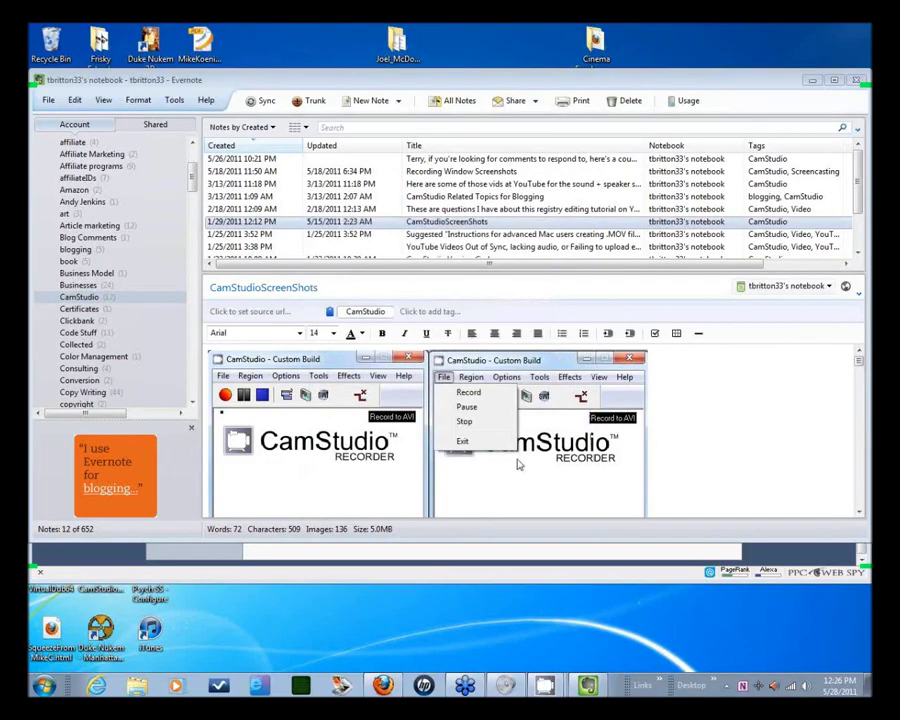
Step: Resize and reposition the Evernote window with Sizer's 1279x719 preset
click(596, 76)
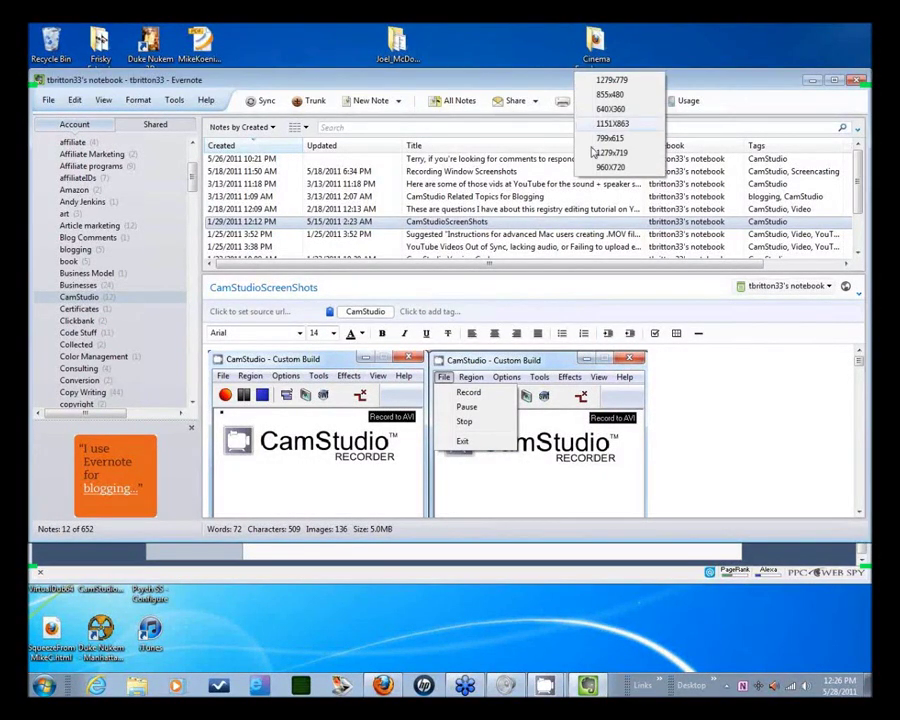
click(612, 156)
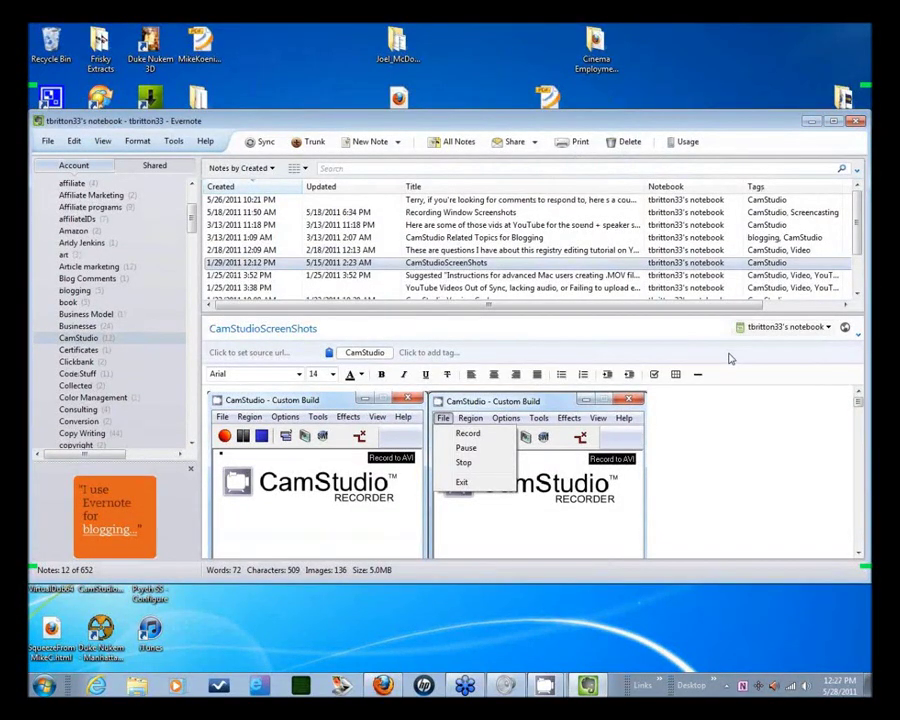
right_click(654, 126)
mouse_move(695, 210)
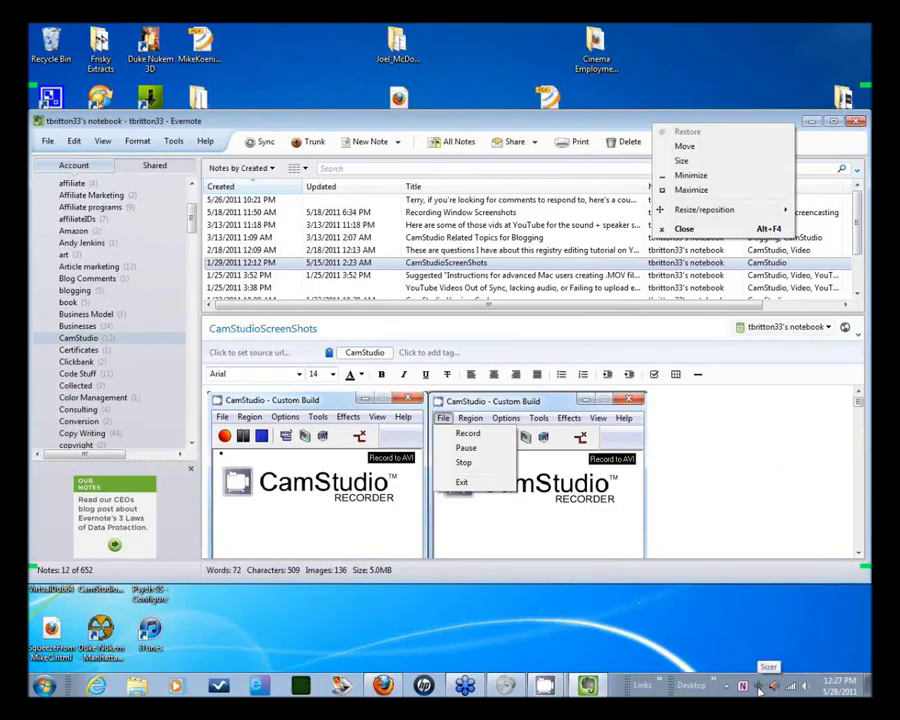
Step: Reopen Sizer's configuration, change the 1279x779 preset's Top position to 80, and save it
right_click(760, 690)
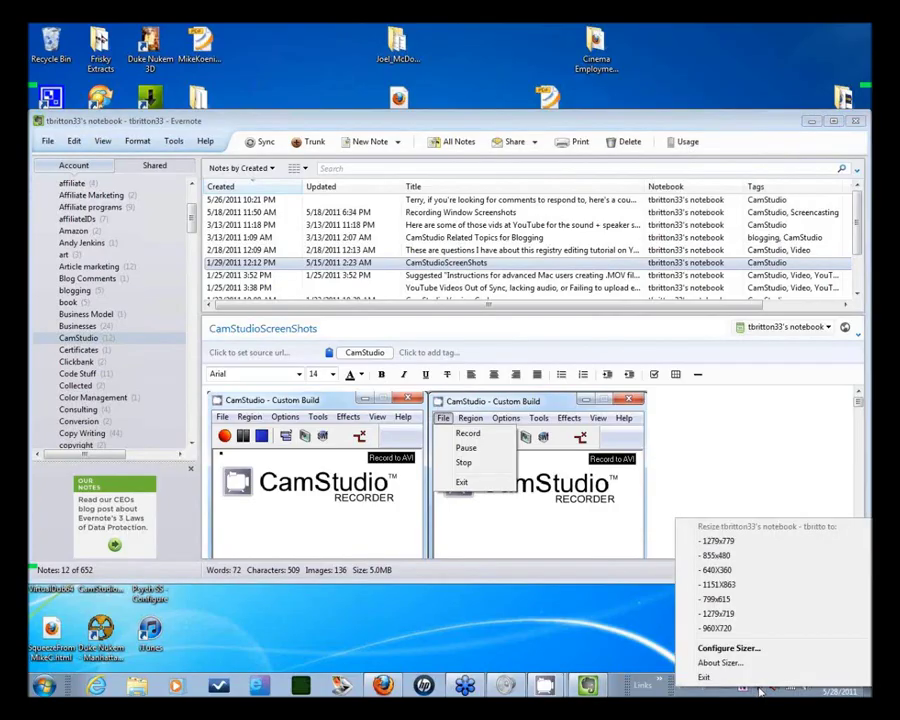
click(730, 648)
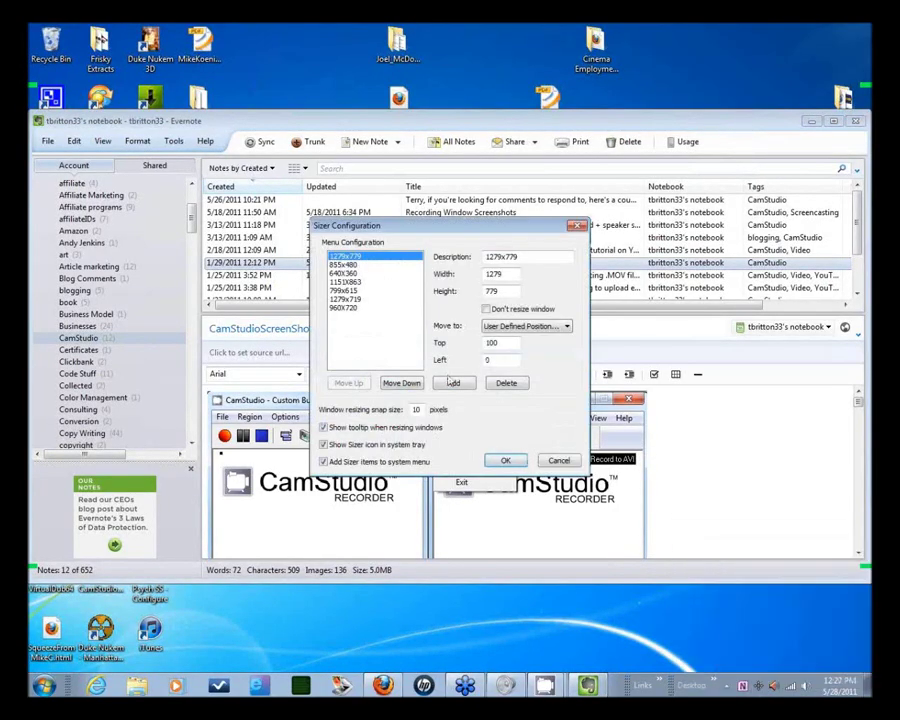
click(355, 299)
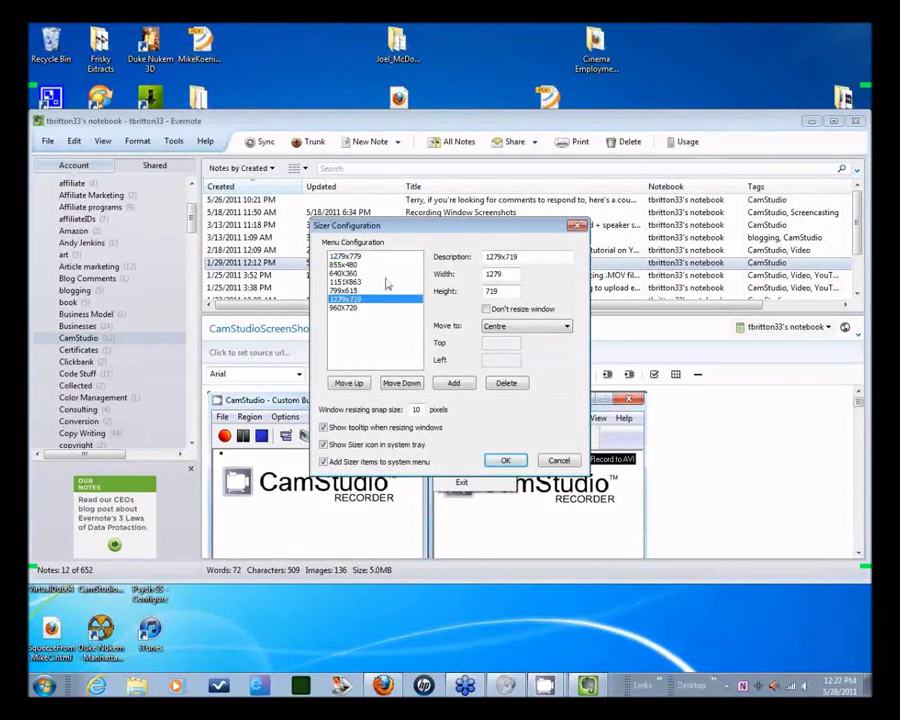
click(350, 256)
double_click(500, 342)
text(100)
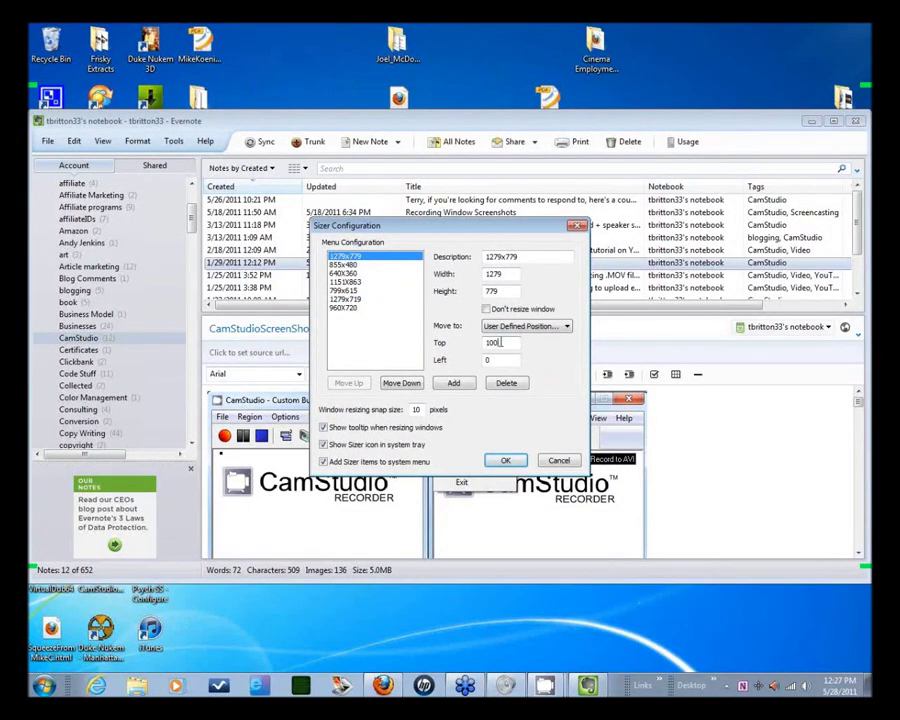
drag(500, 342, 485, 352)
text(80)
click(505, 461)
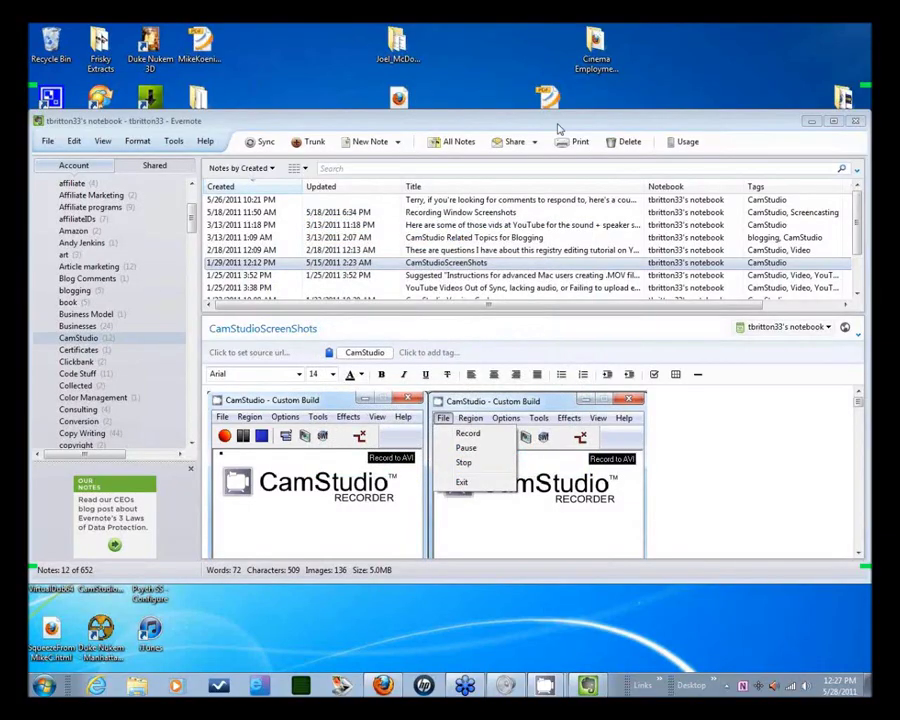
Step: Apply the edited Sizer preset to the Evernote window and adjust its vertical position against the capture region's corner markers
right_click(558, 117)
click(593, 119)
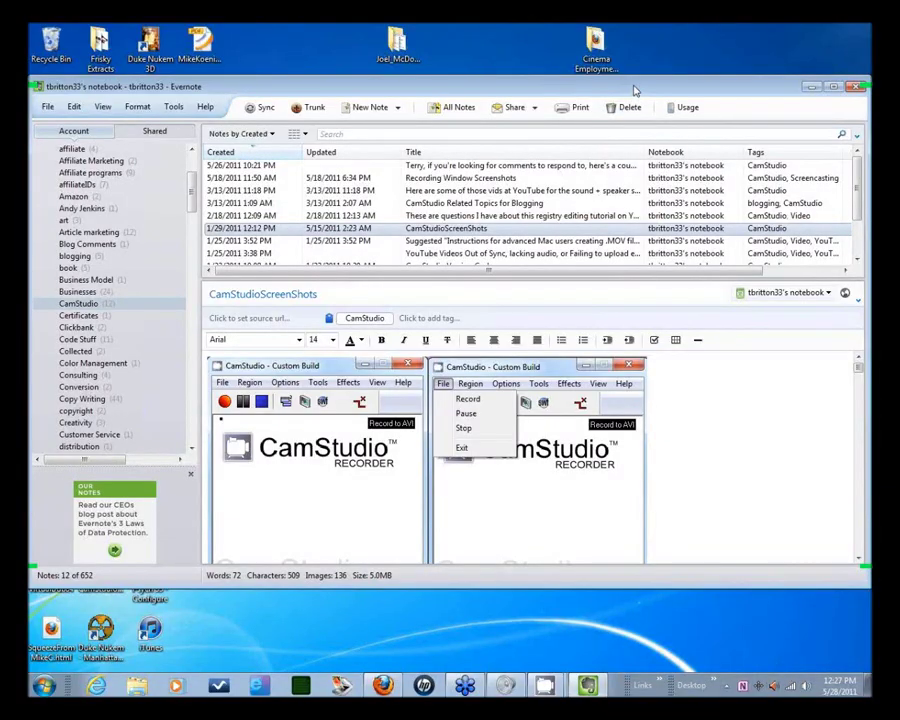
drag(634, 90, 635, 82)
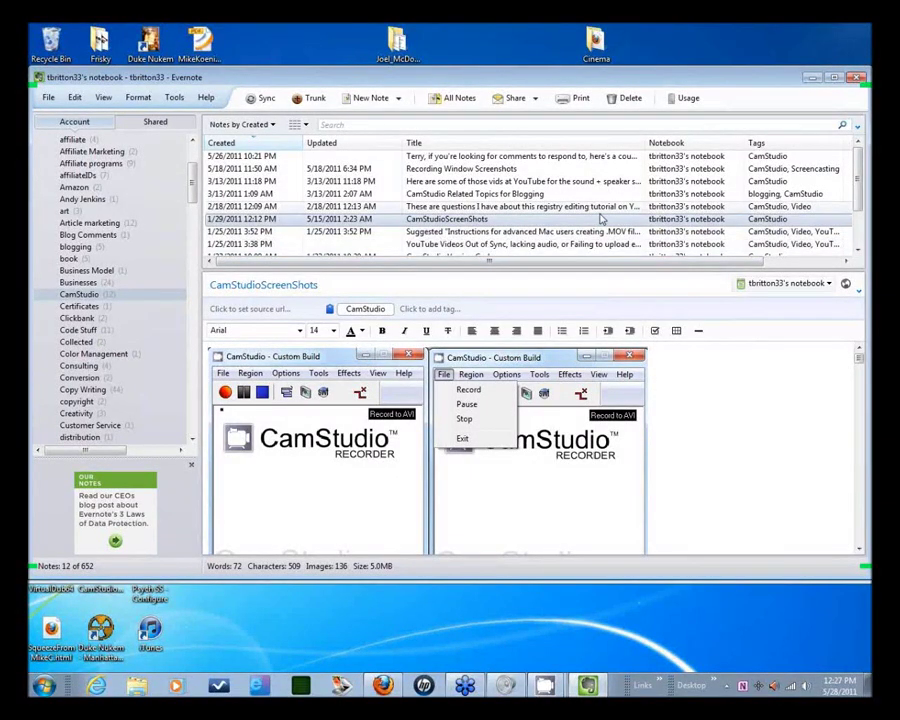
drag(608, 80, 608, 104)
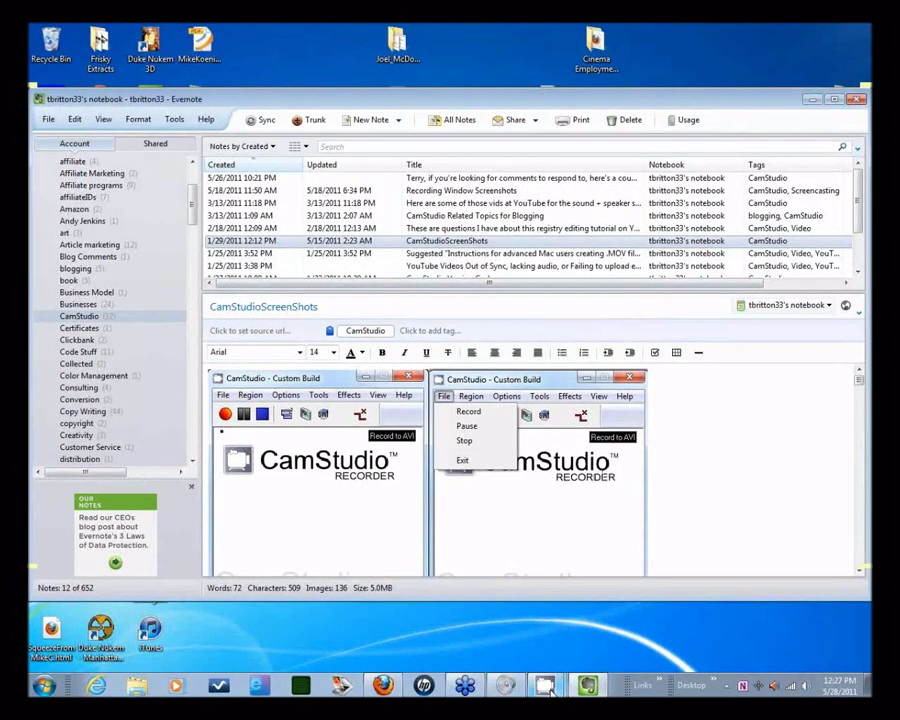
Step: Switch to CamStudio, stop the running recording and discard it without saving the AVI file
mouse_move(549, 689)
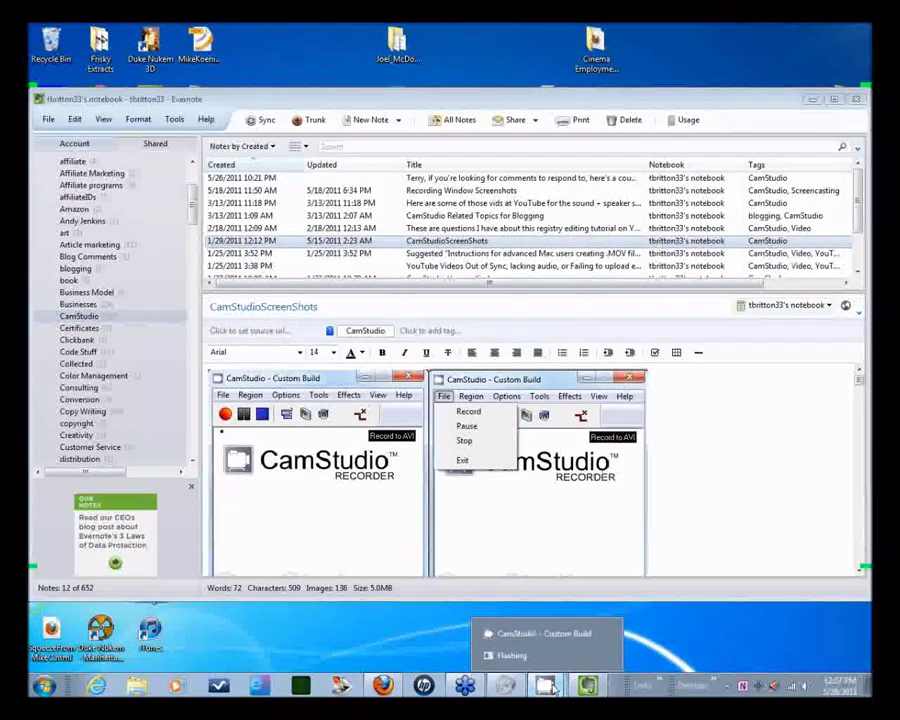
click(540, 633)
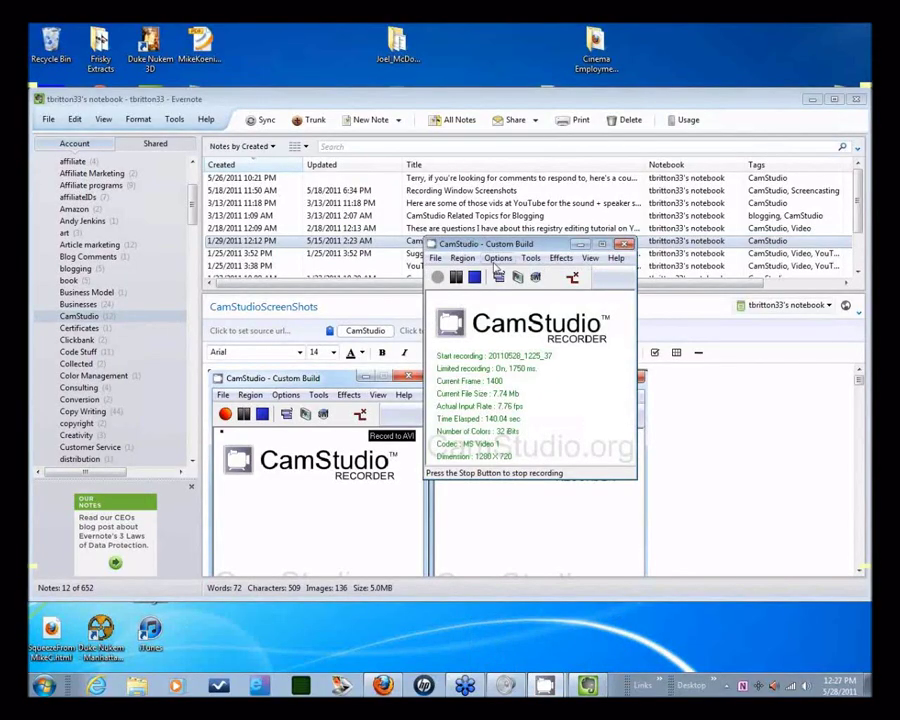
click(476, 278)
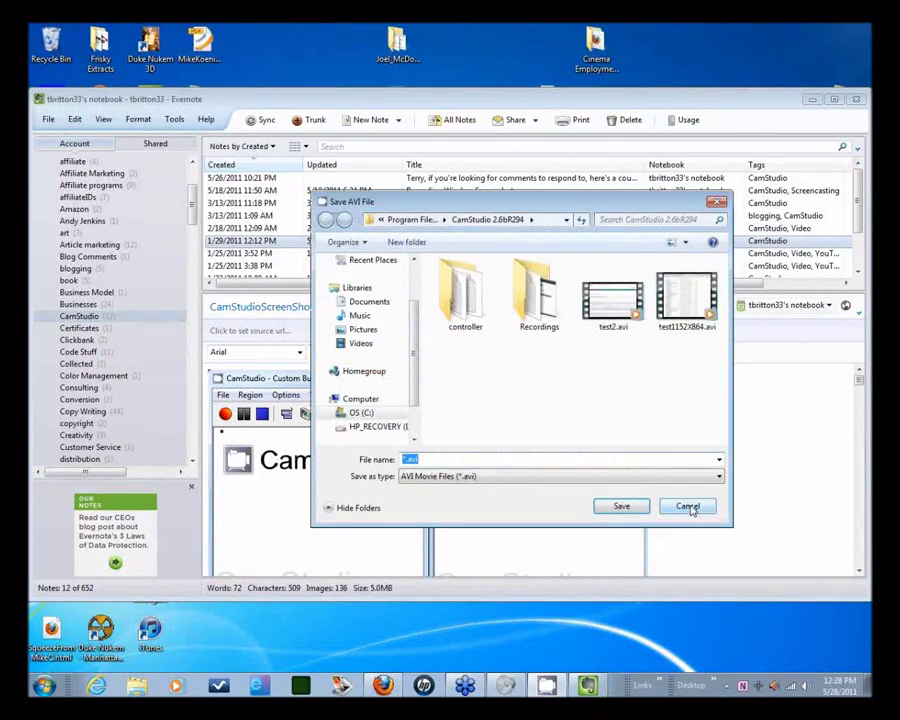
click(689, 508)
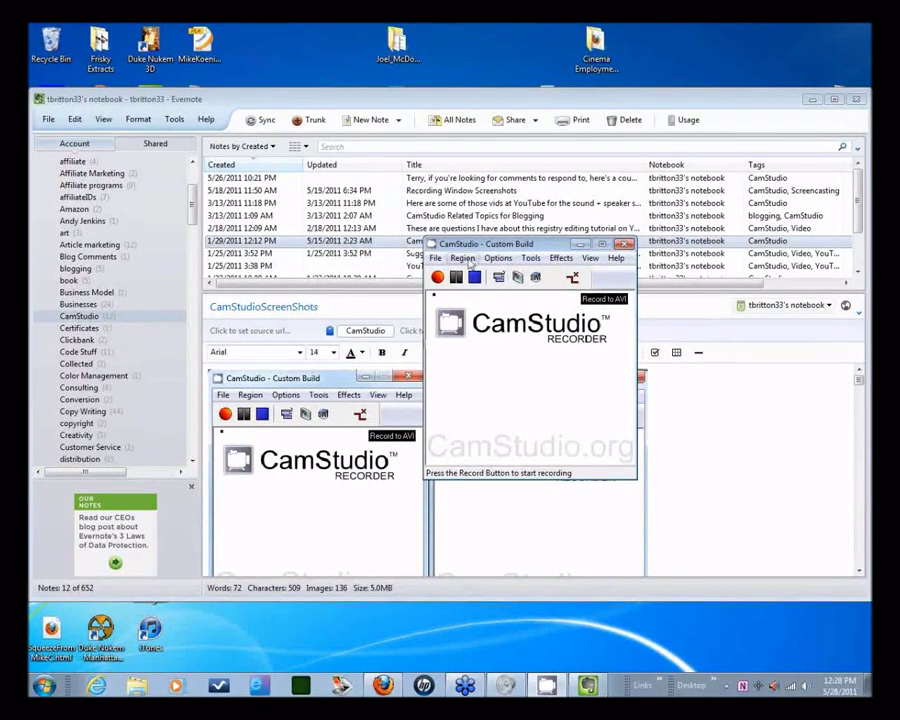
Step: Try CamStudio's Region capture mode in place of the fixed region, and set the capture mode to Window
click(463, 258)
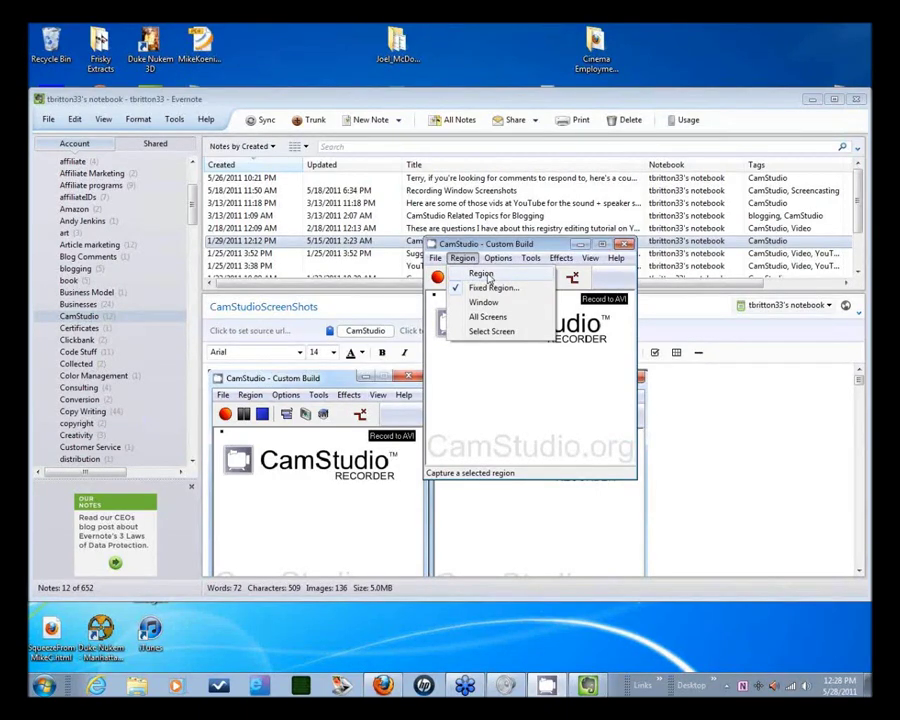
click(487, 276)
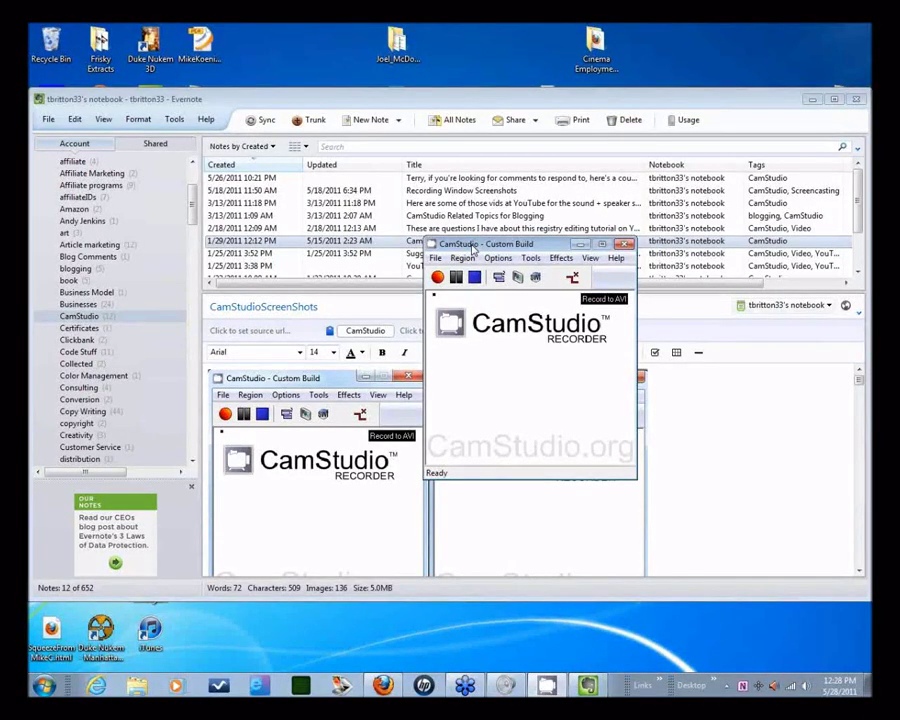
click(463, 259)
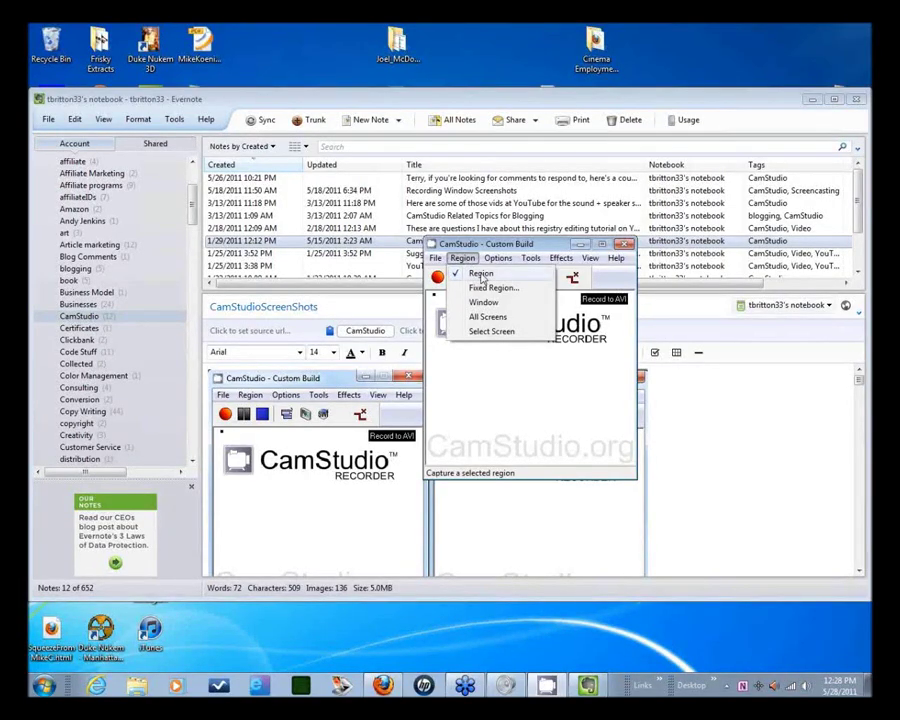
click(470, 261)
click(470, 261)
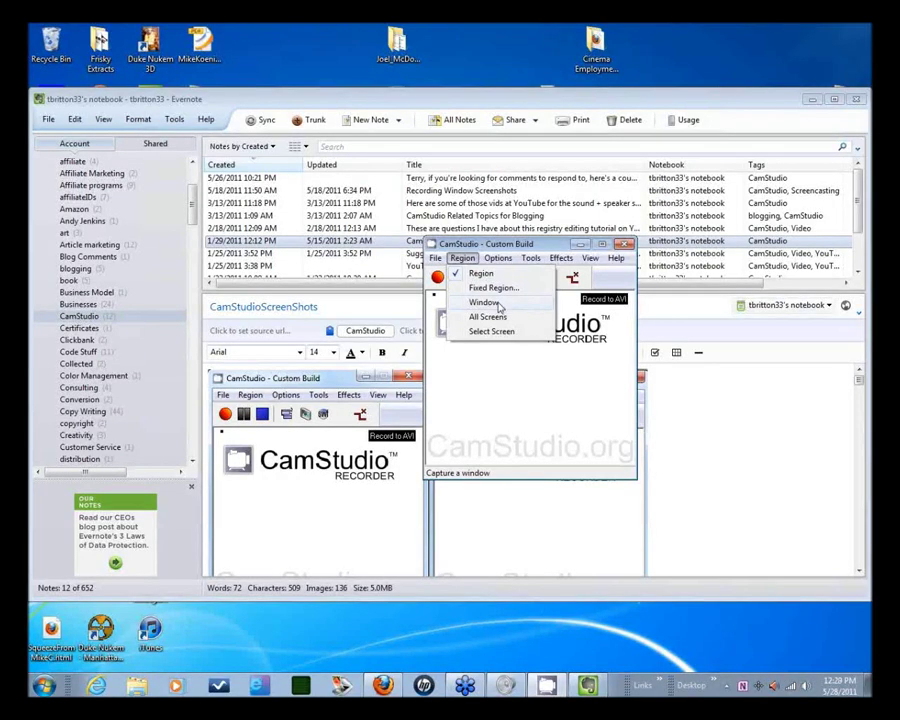
click(498, 307)
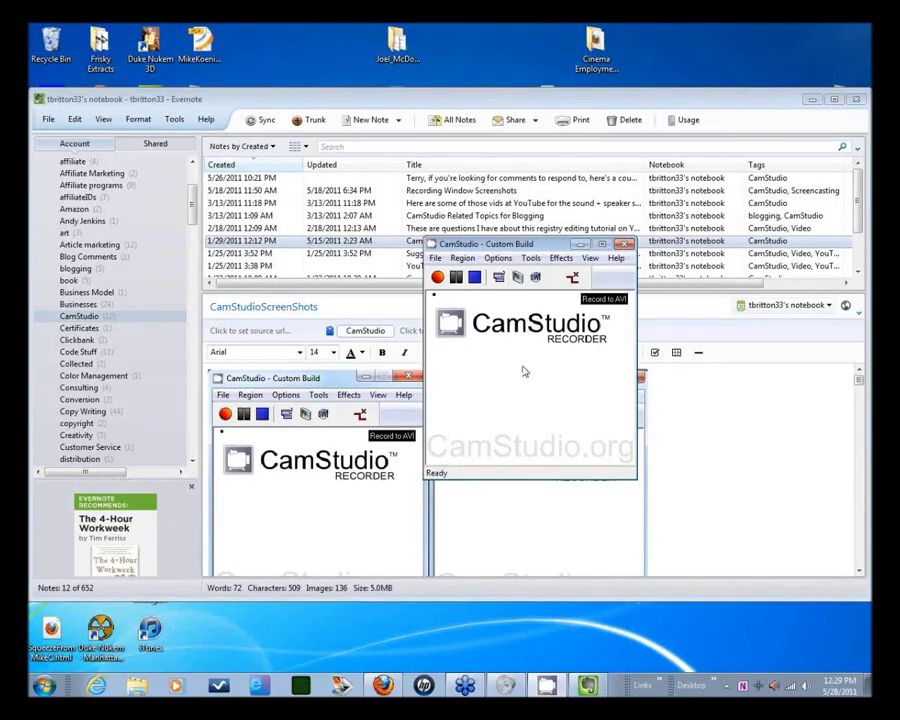
Step: Switch to Firefox and load virtualdub.org in the tab that holds the GoToWebinar page
click(383, 686)
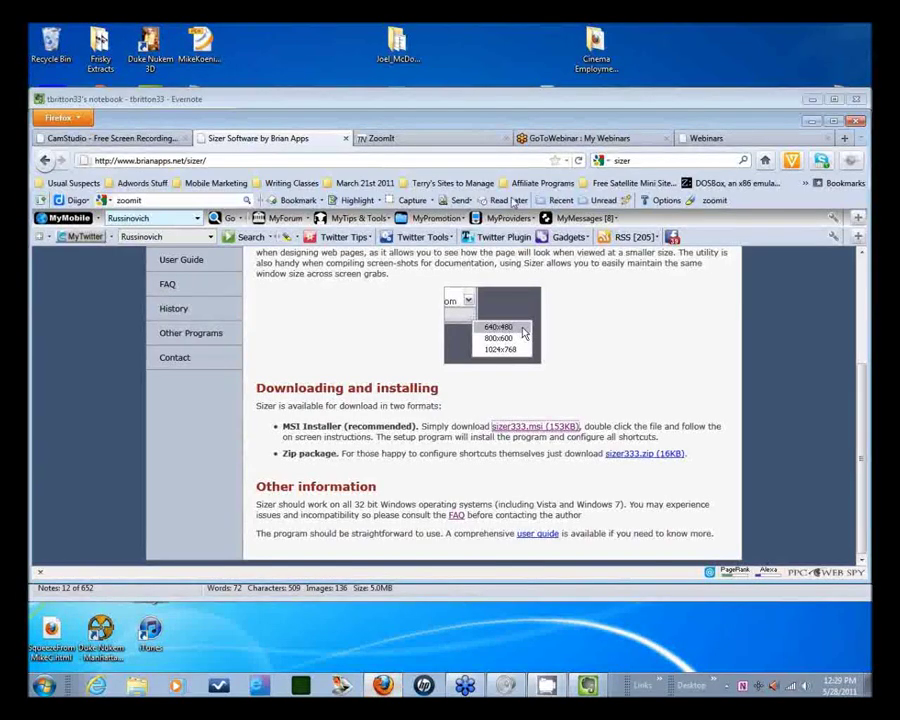
click(596, 143)
click(419, 158)
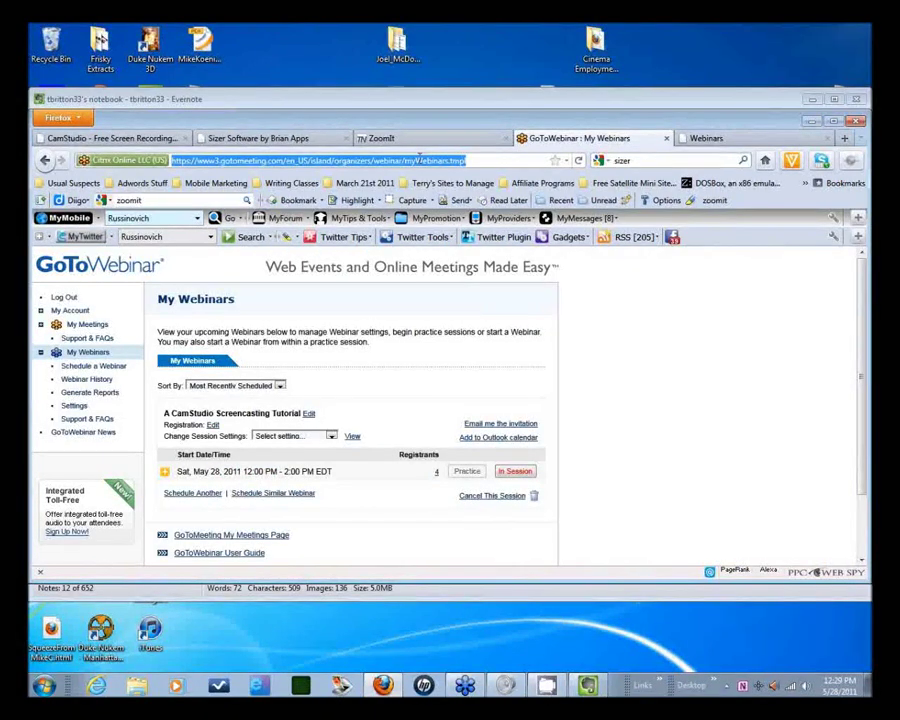
text(vir)
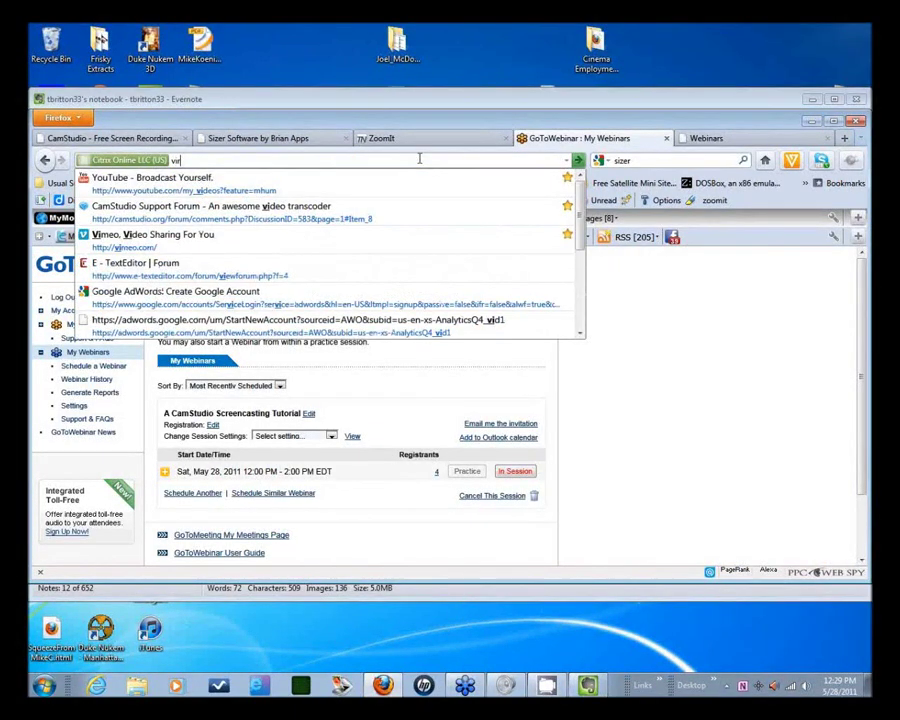
text(tualdub.or)
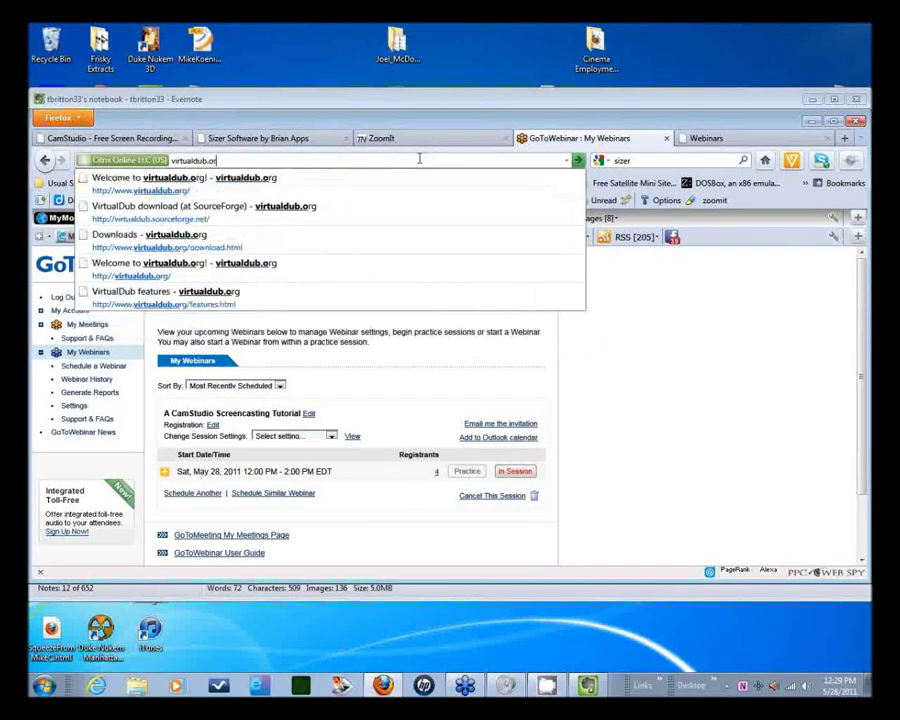
text(g)
key(Return)
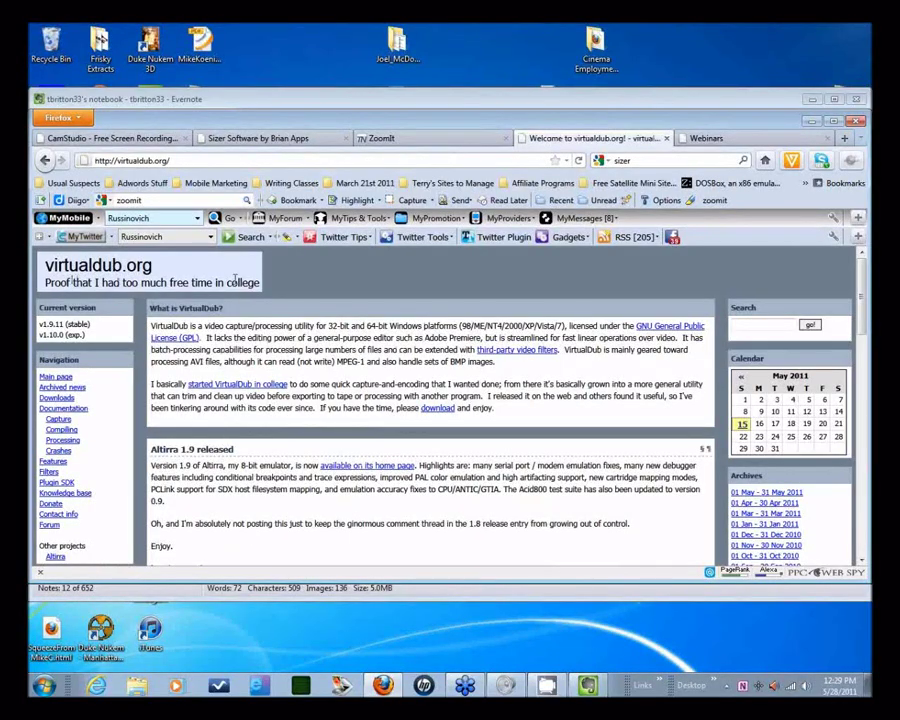
Step: Examine the VirtualDub description on the home page, highlighting the site's tagline and the supported 32-bit and 64-bit platforms
drag(77, 283, 260, 283)
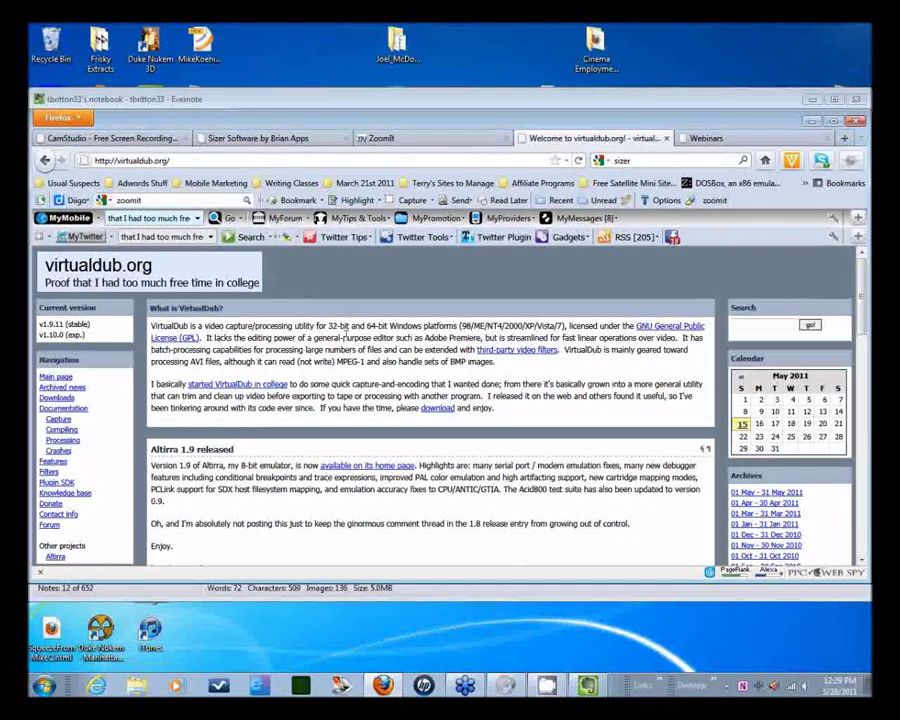
scroll(346, 336, down, 2)
scroll(347, 337, up, 2)
drag(329, 326, 388, 327)
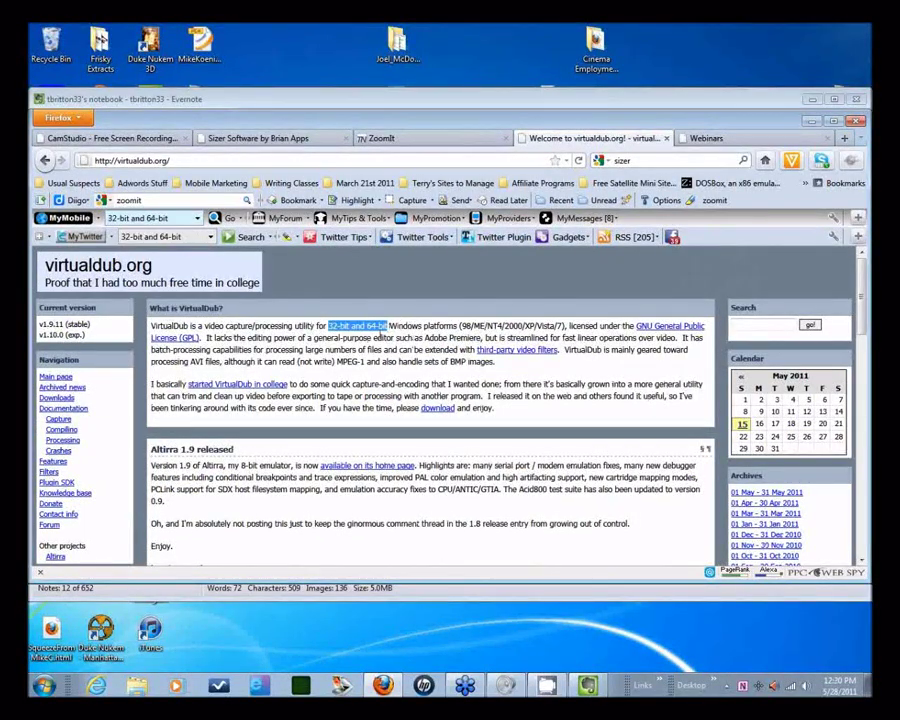
click(376, 336)
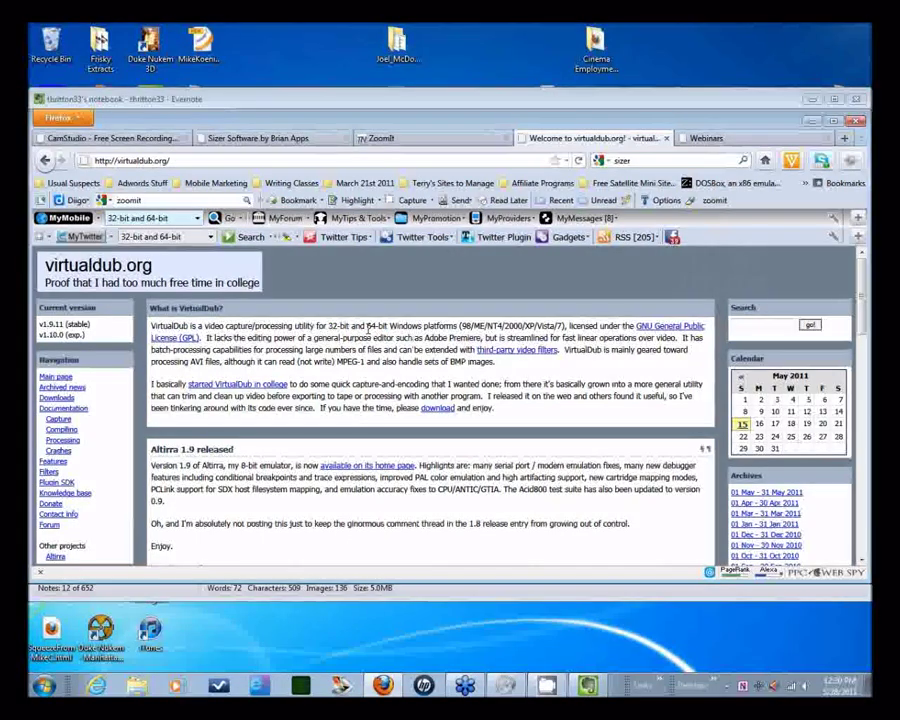
drag(367, 326, 388, 326)
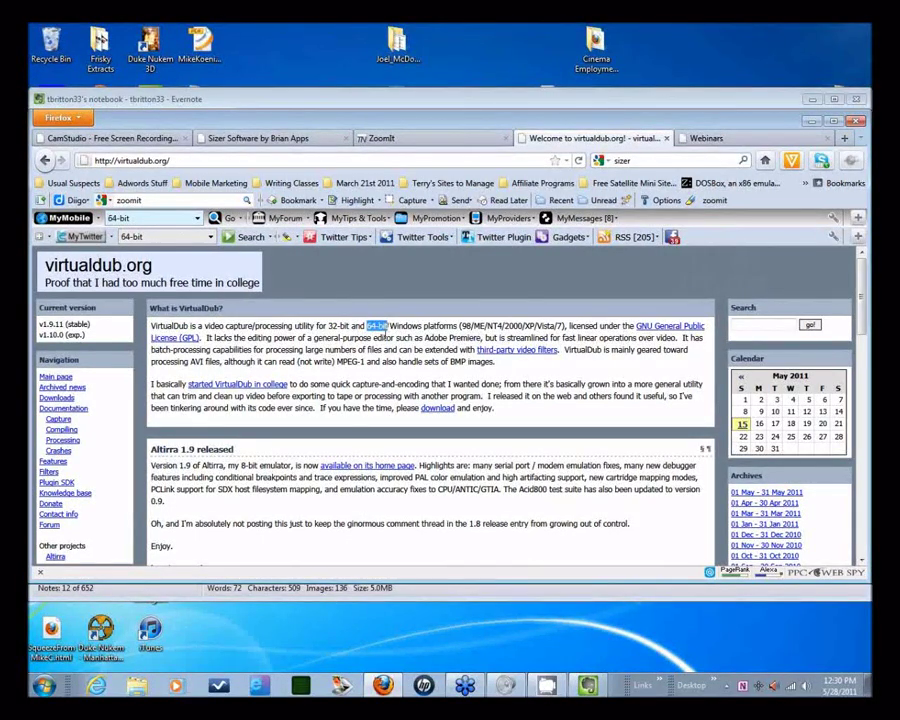
click(349, 326)
drag(349, 326, 328, 326)
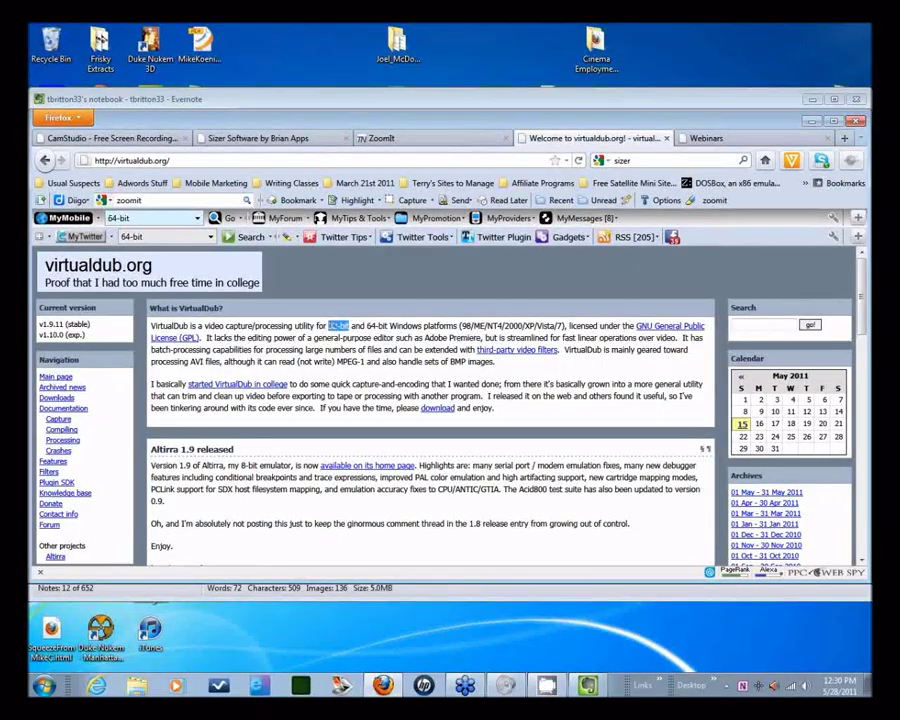
click(345, 336)
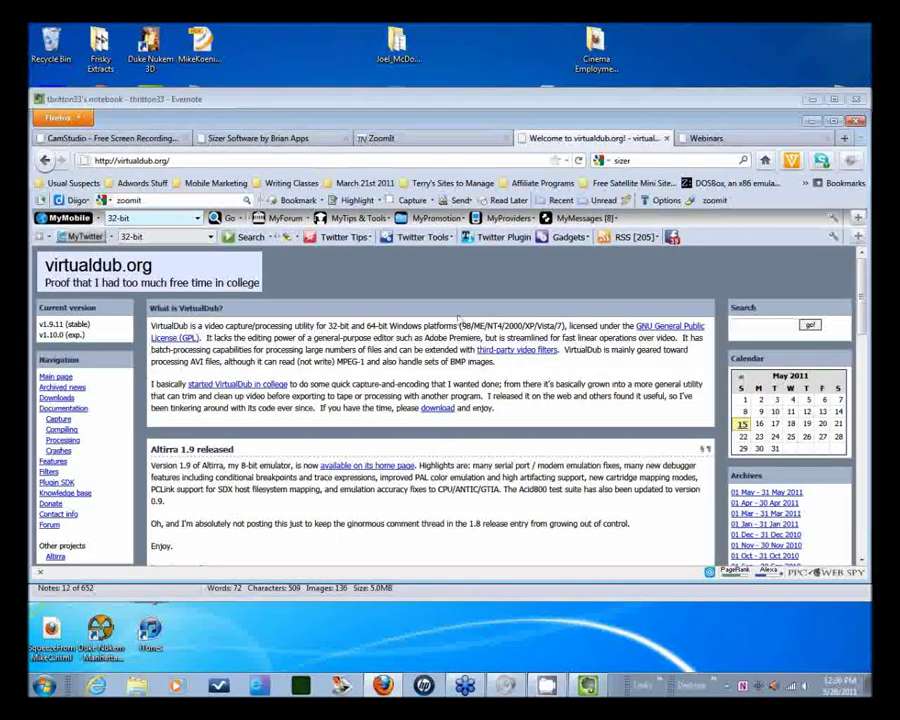
Step: Search Google for "any video converter" in a new tab and view the free version's product page
click(702, 139)
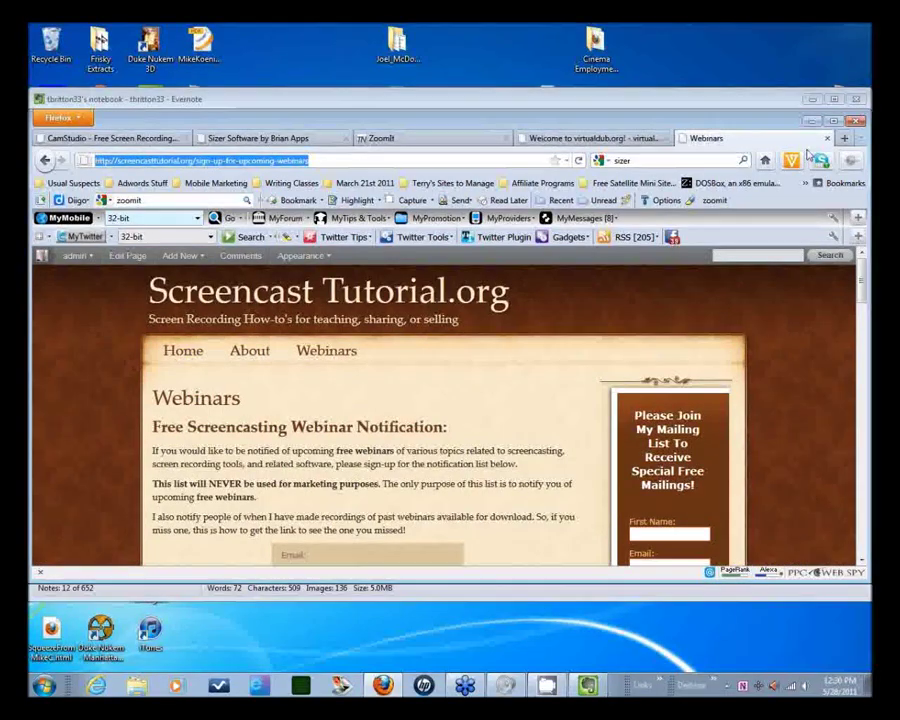
key(ctrl+t)
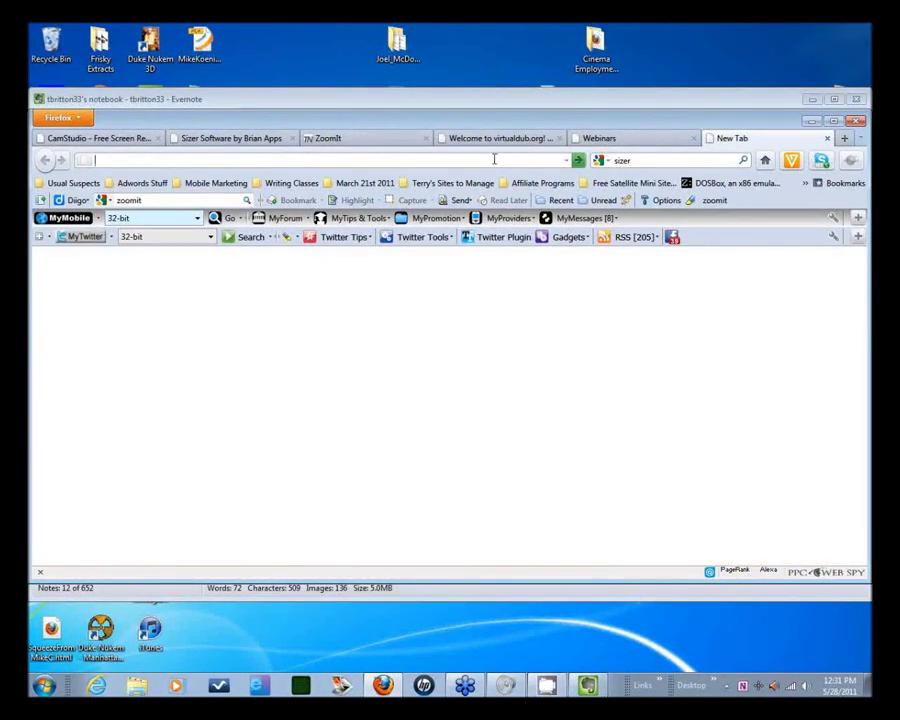
click(653, 162)
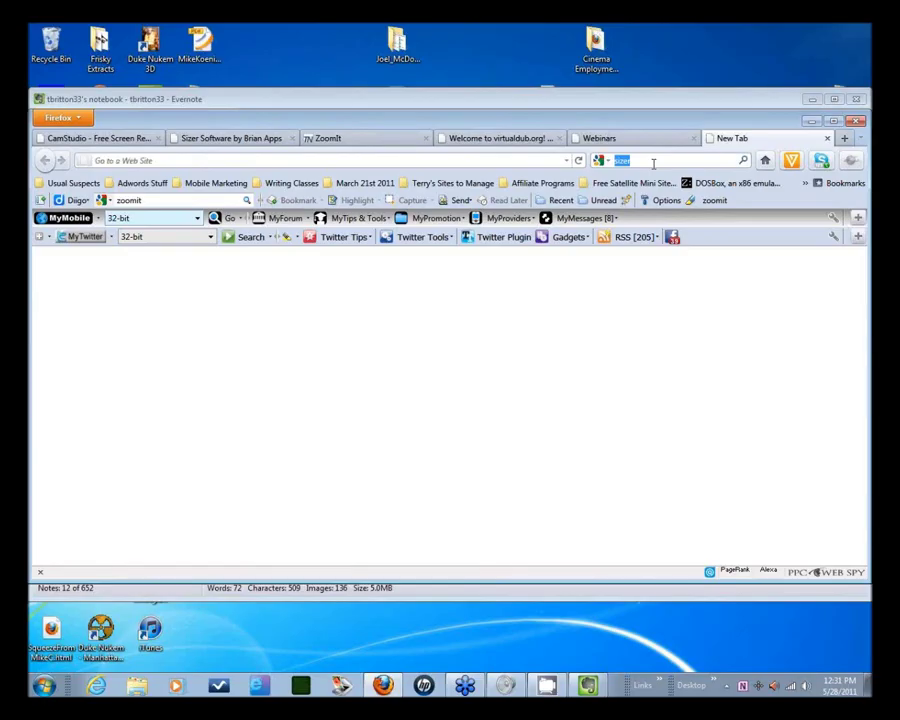
text(any video converter)
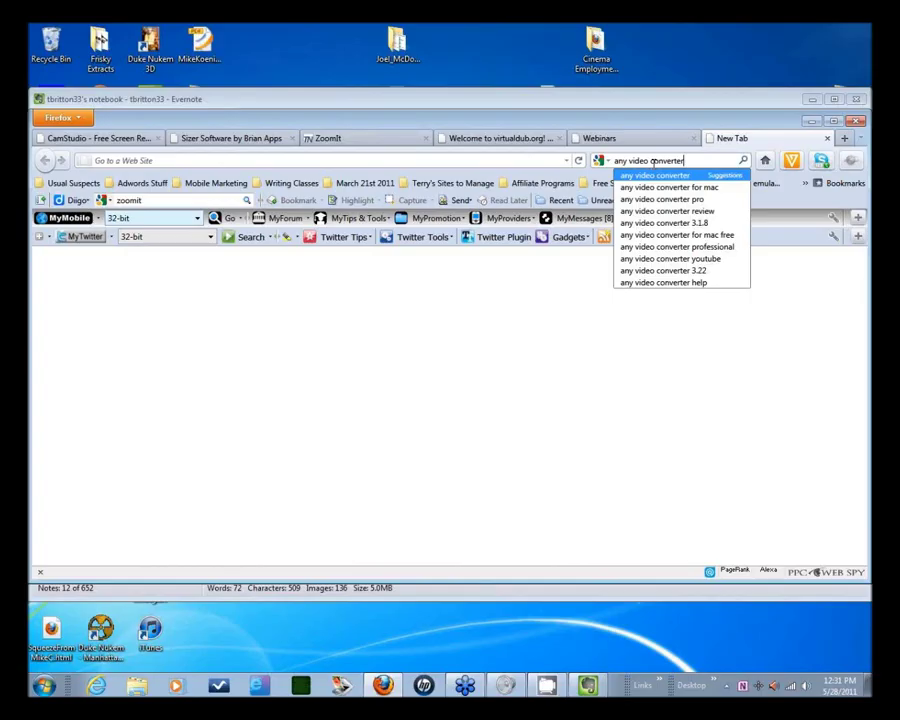
click(655, 175)
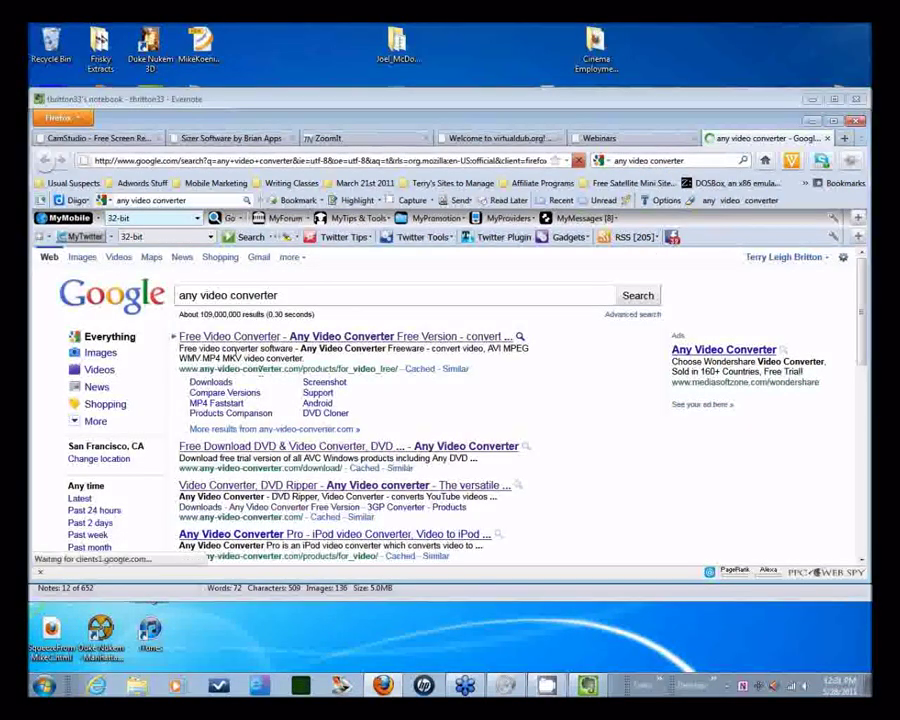
click(360, 338)
scroll(345, 295, down, 1)
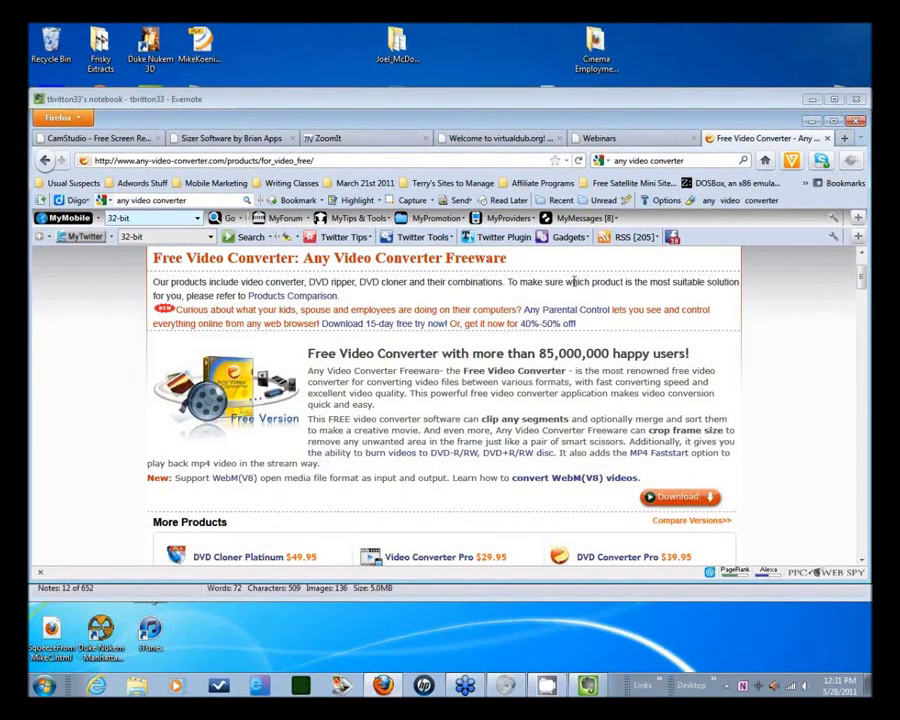
drag(574, 282, 508, 283)
click(508, 283)
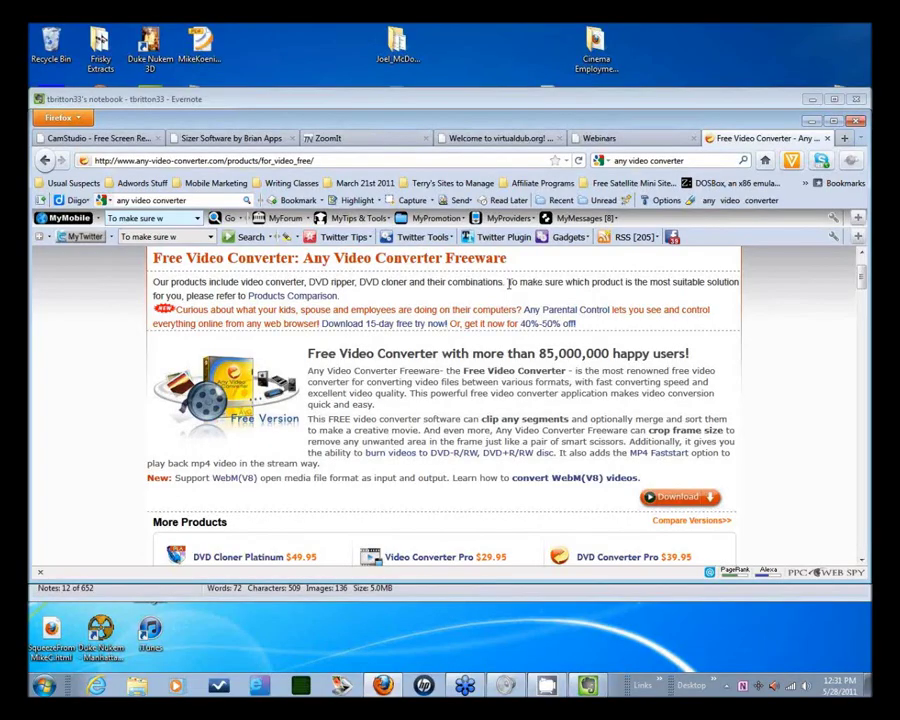
Step: Return to the virtualdub.org tab, switch to CamStudio and open its audio options for the microphone
click(515, 139)
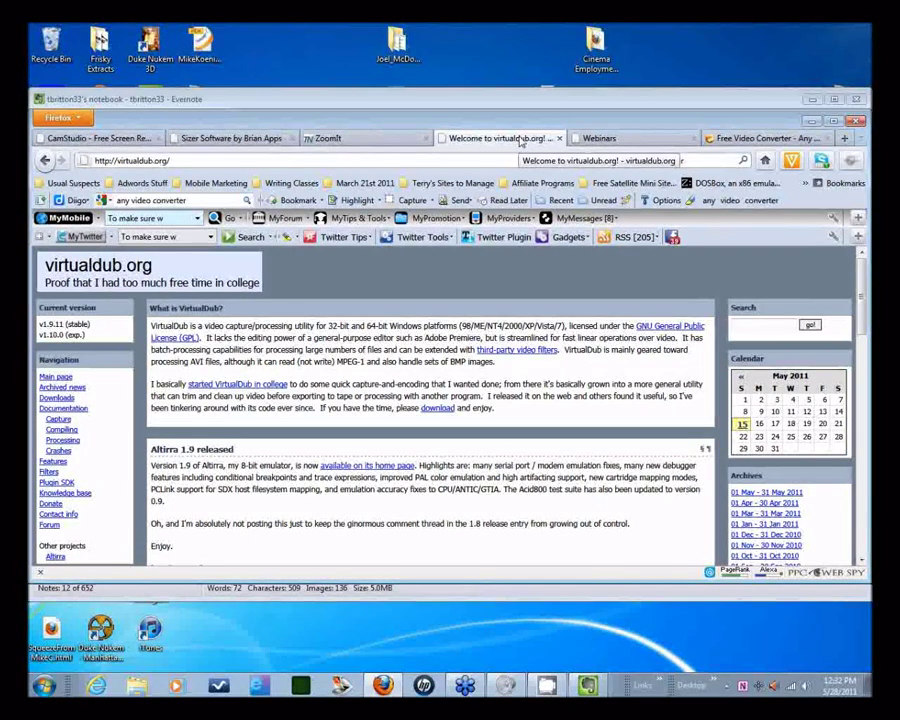
click(549, 687)
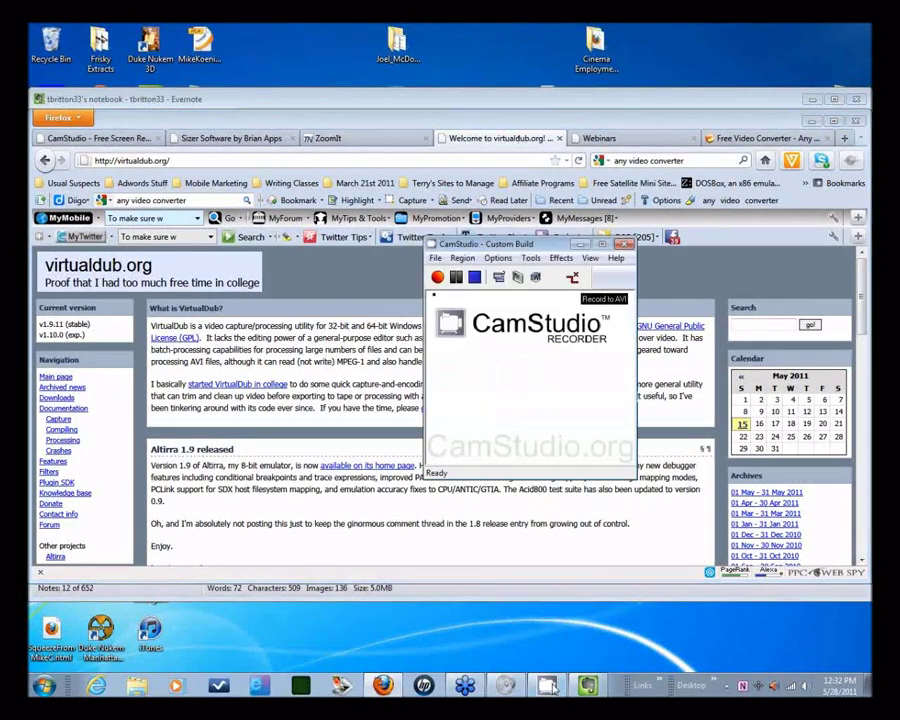
click(497, 258)
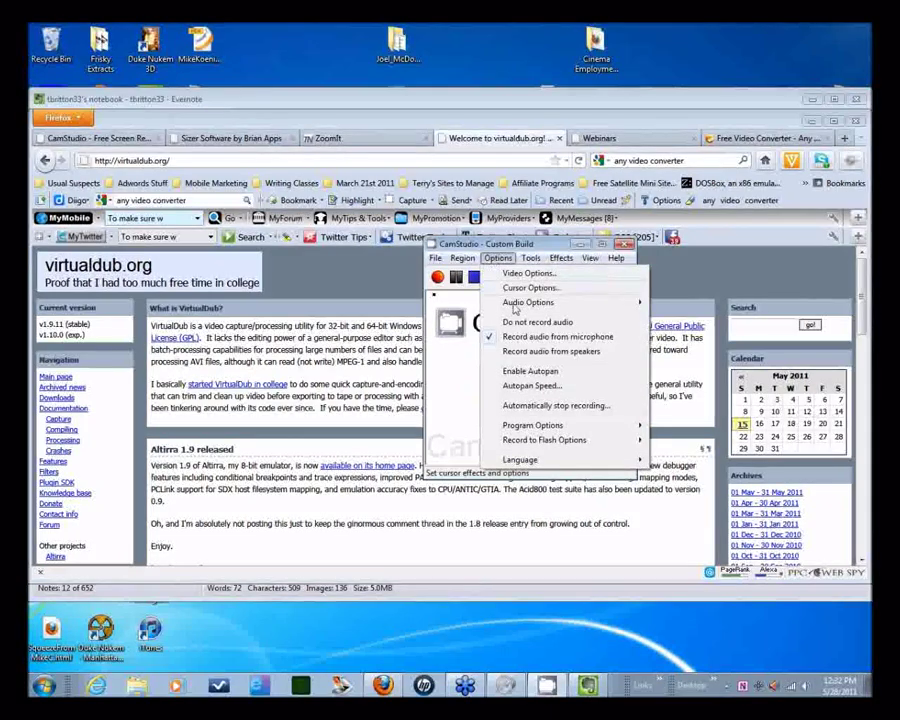
mouse_move(515, 308)
click(677, 304)
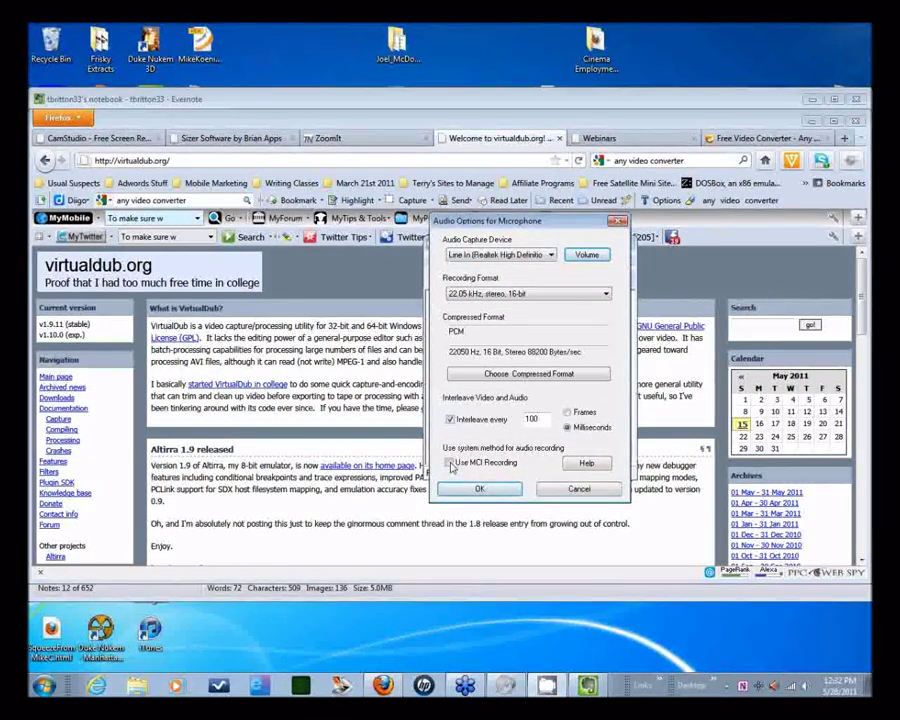
Step: Enable MCI recording and review the available audio compression formats and attributes, keeping PCM
click(451, 465)
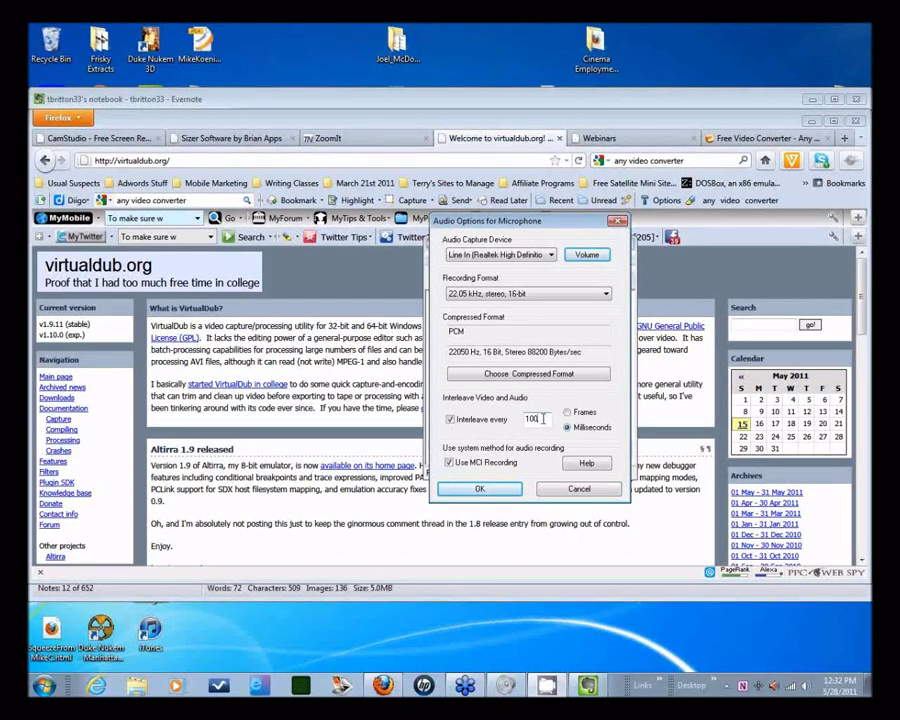
double_click(533, 419)
click(536, 419)
click(519, 373)
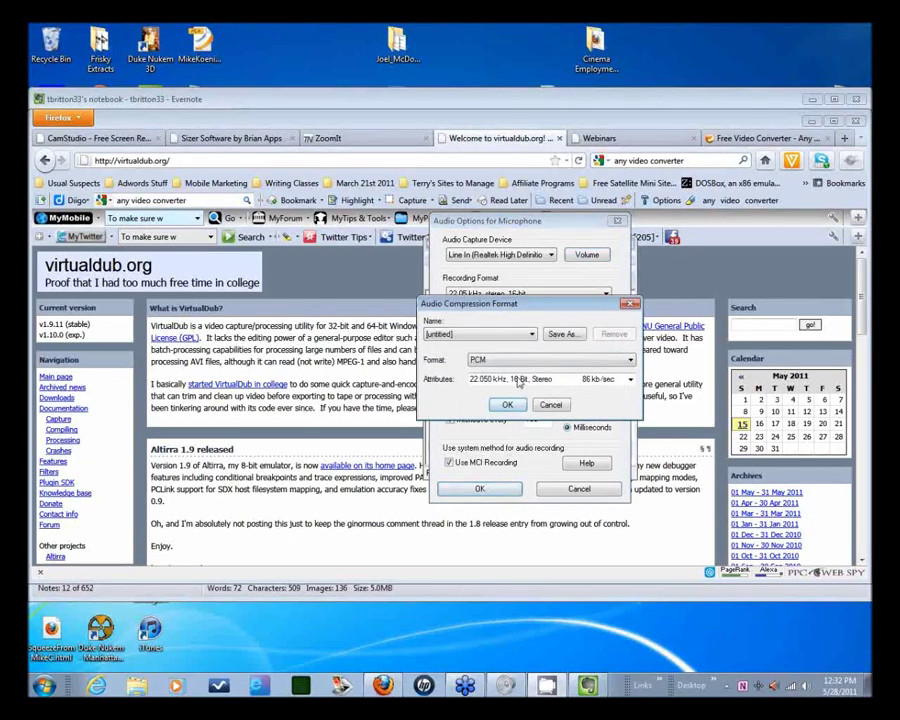
click(520, 360)
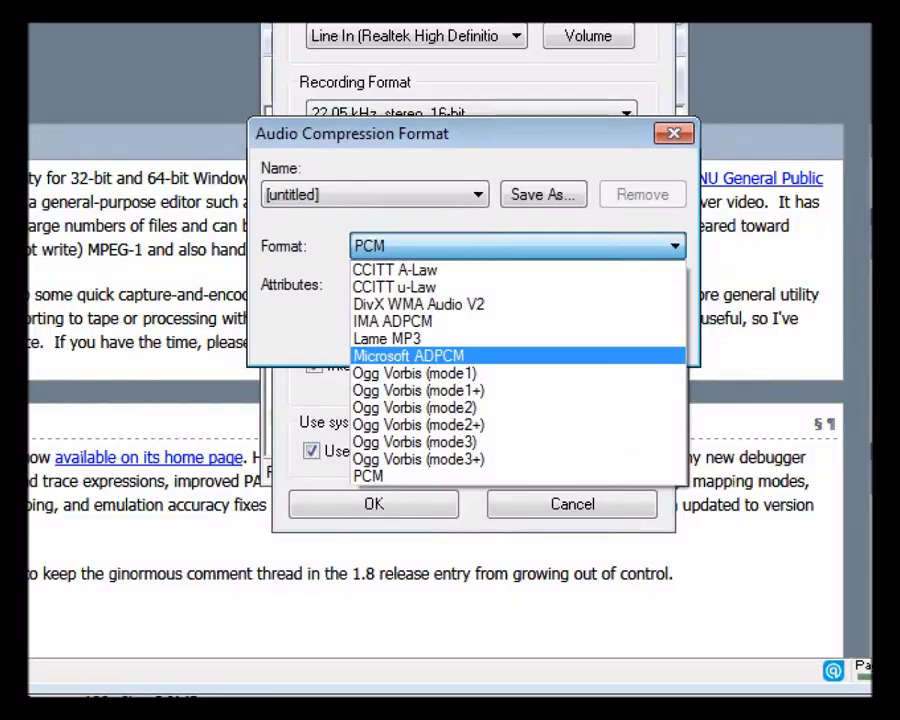
key(Escape)
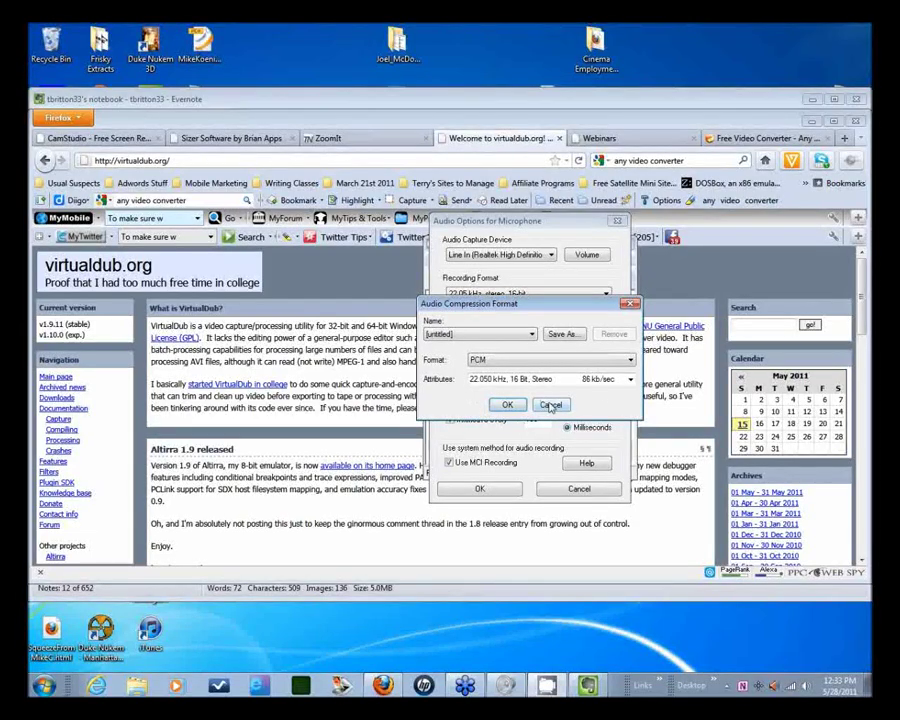
click(630, 380)
click(575, 407)
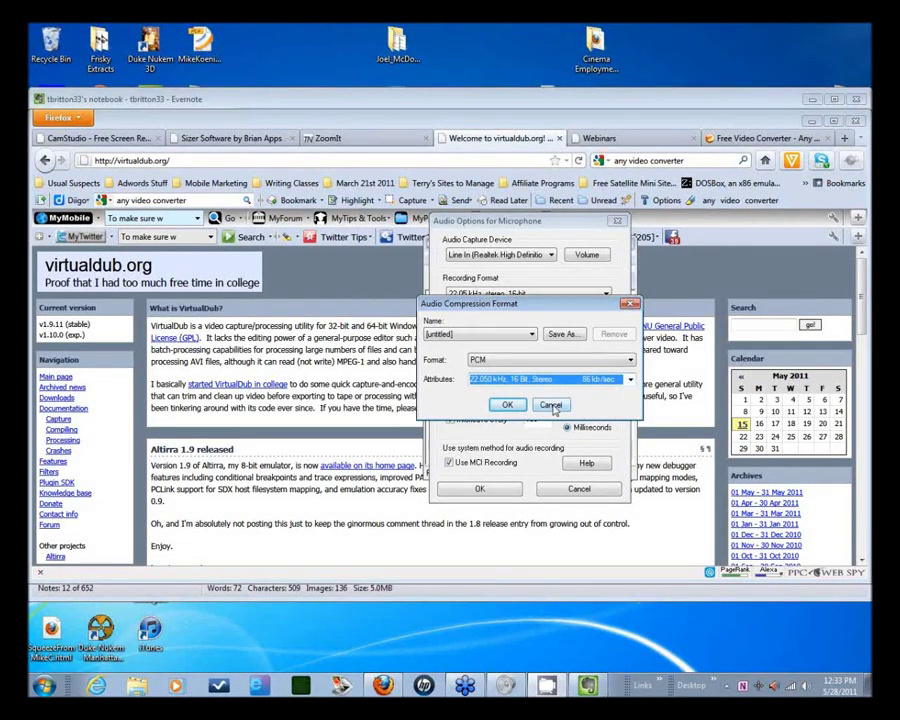
click(507, 405)
Step: Set the recording format to 22.05 kHz, mono, 16-bit and review the compression formats offered for it, keeping PCM
click(515, 294)
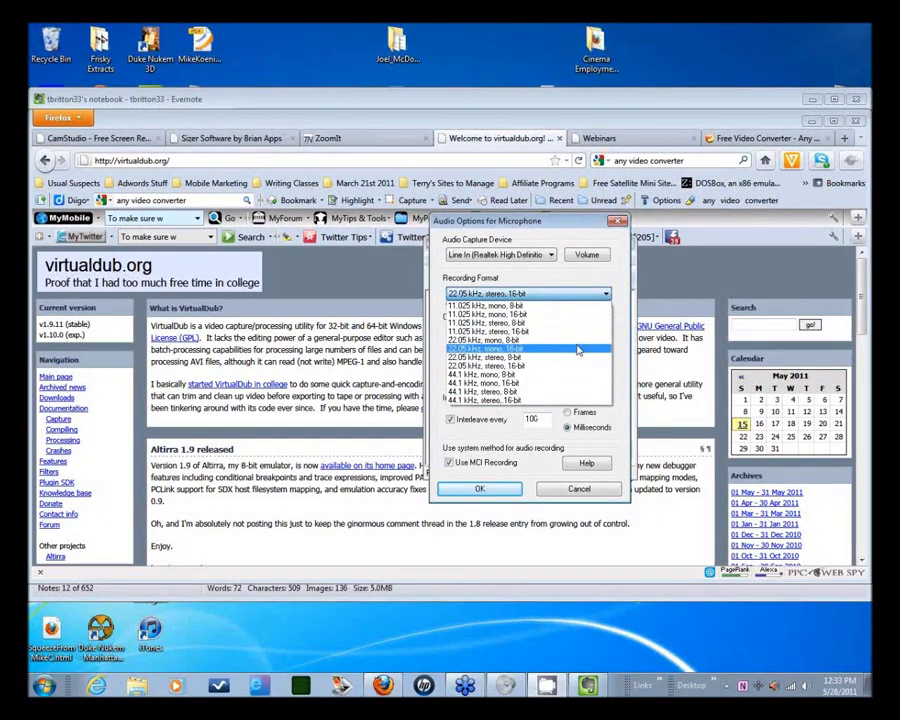
click(491, 349)
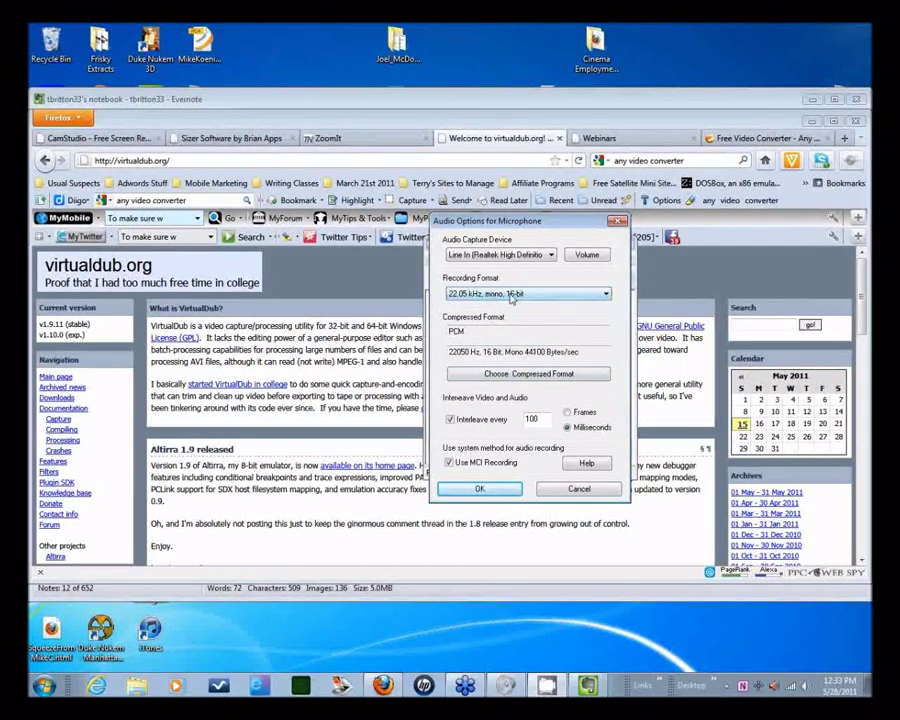
click(518, 375)
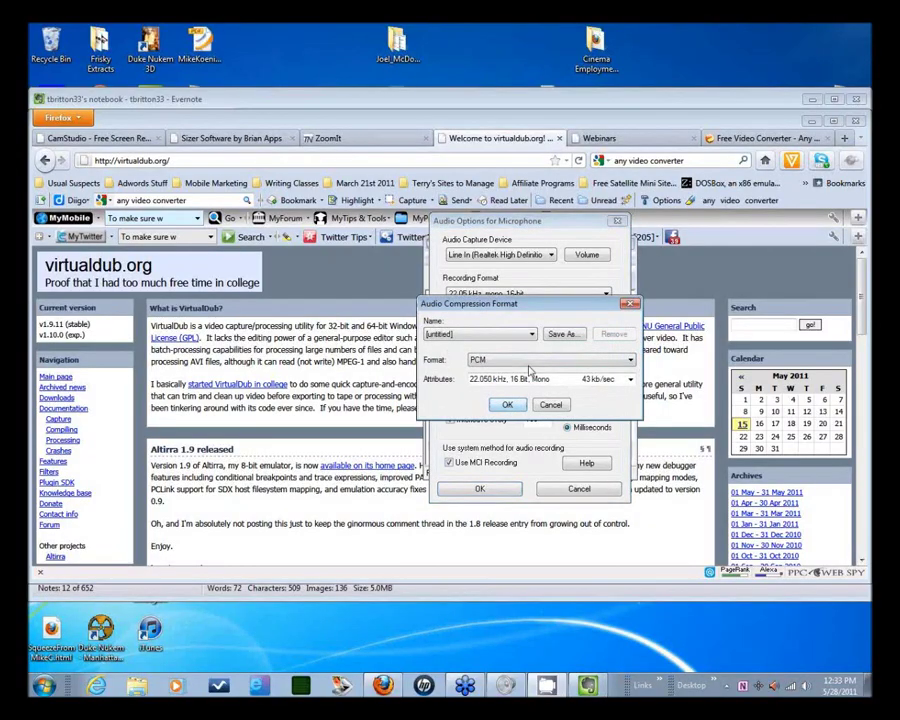
click(530, 362)
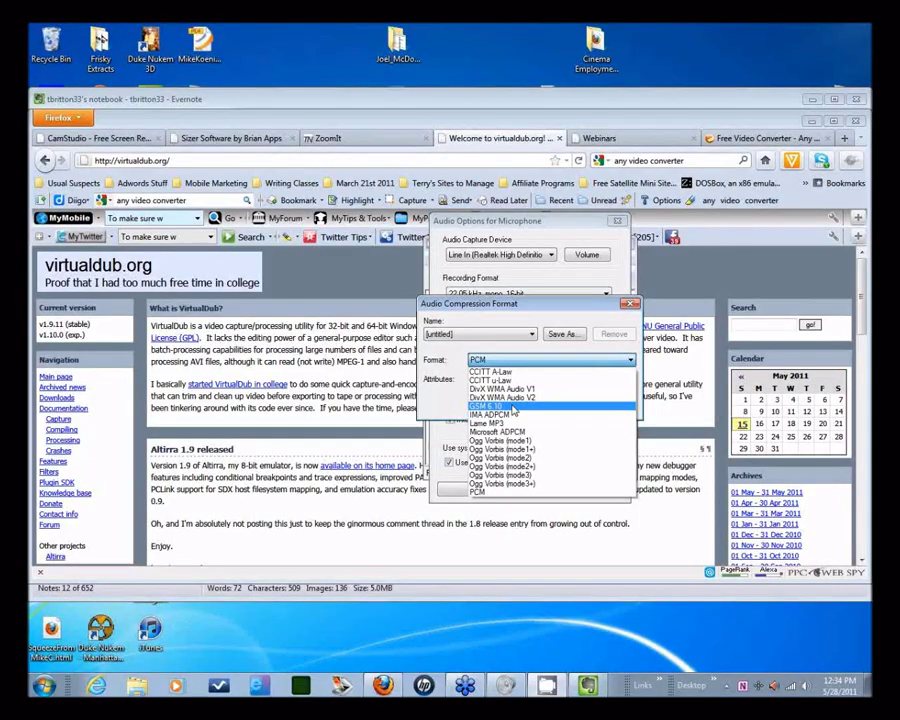
click(457, 410)
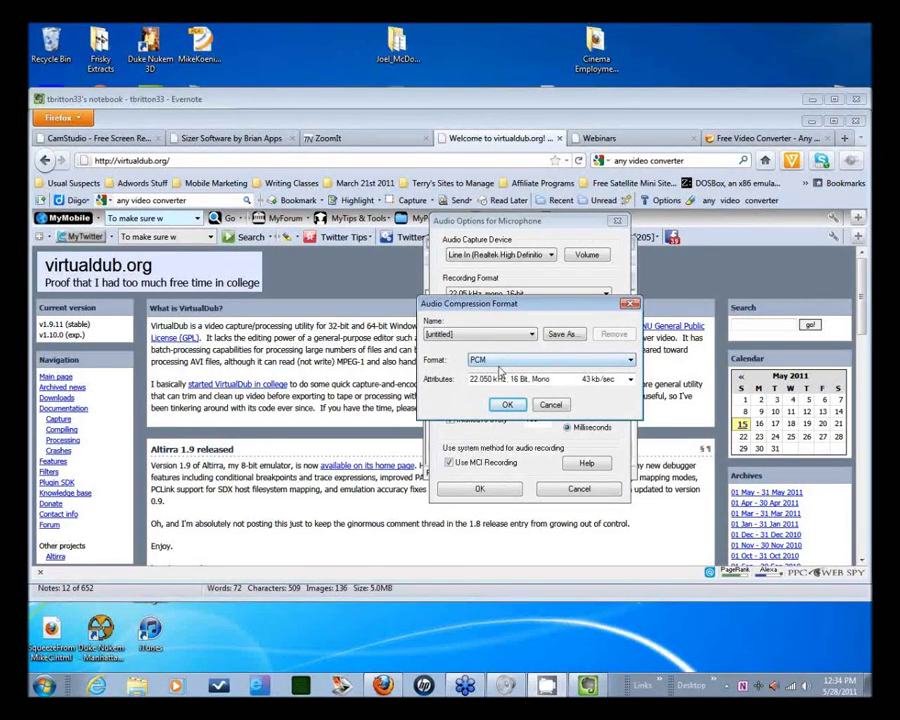
click(506, 361)
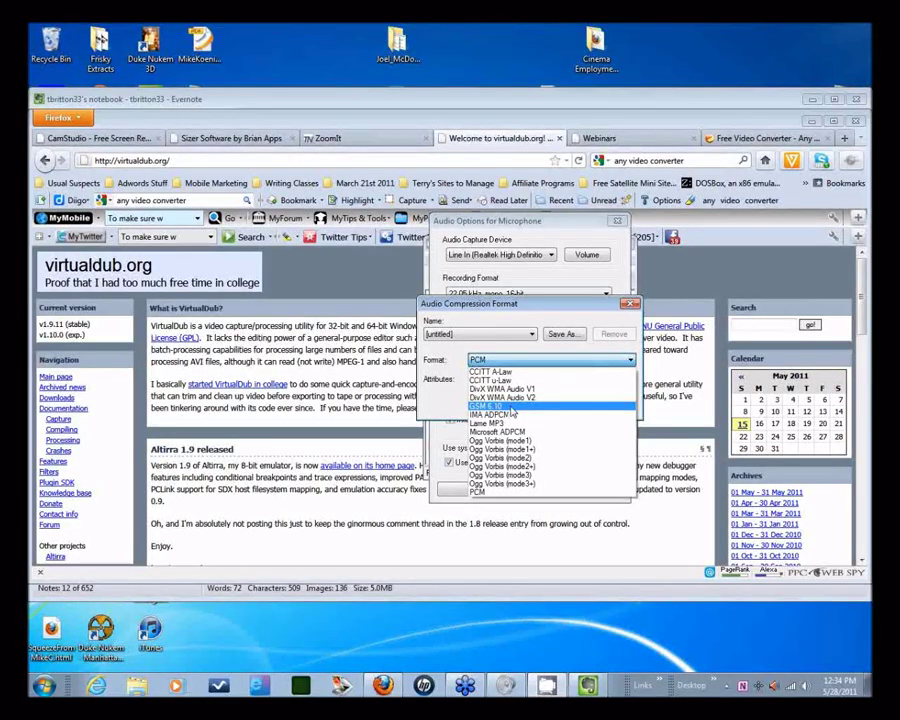
click(461, 412)
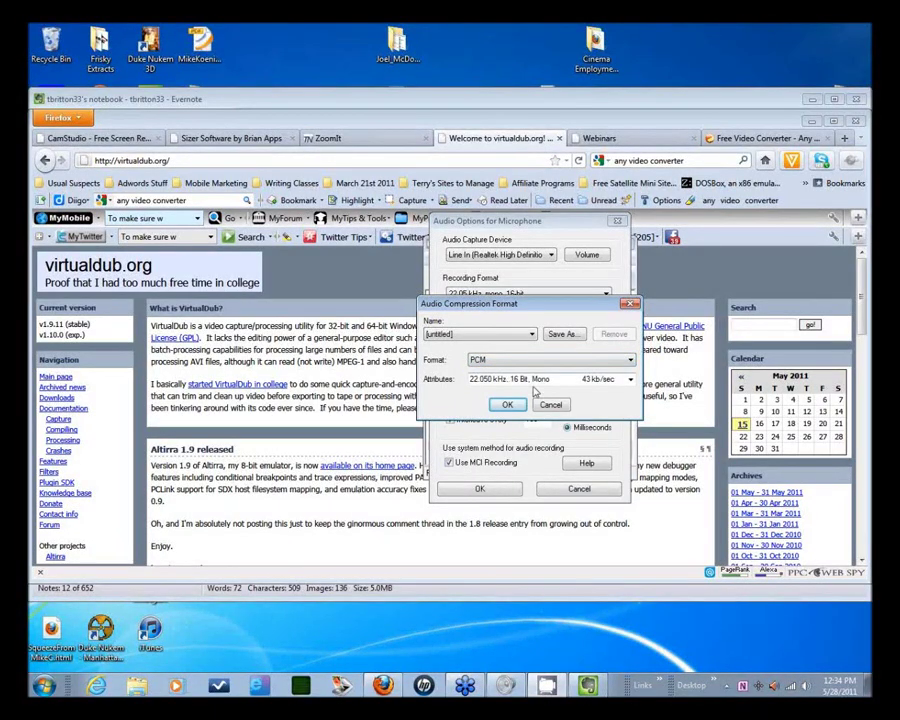
click(506, 400)
Step: Set the recording format to 44.1 kHz, mono, 16-bit and look through its compression formats, keeping PCM
click(525, 293)
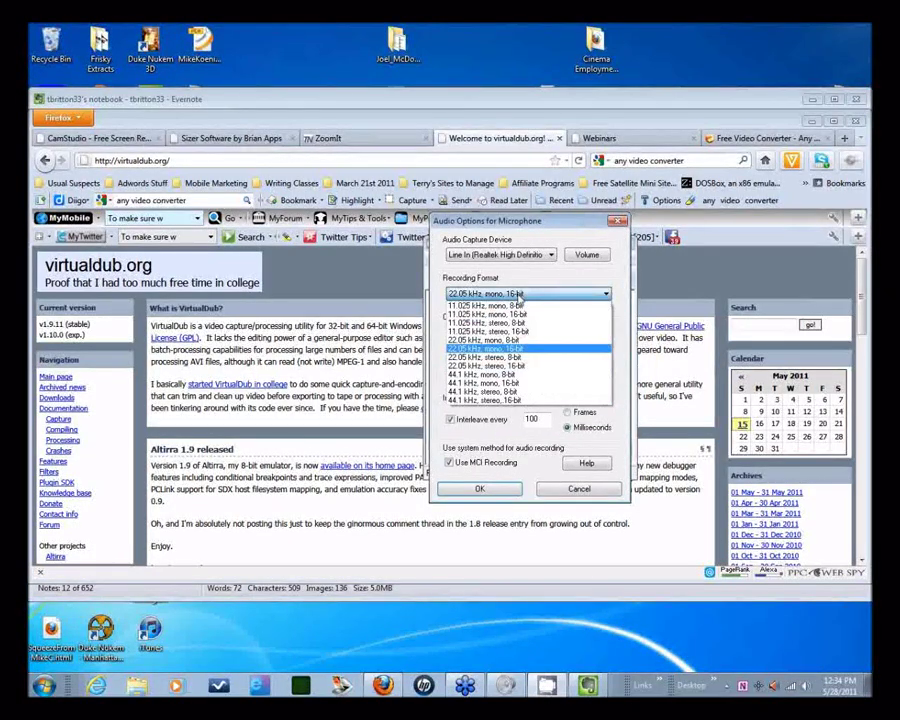
click(517, 383)
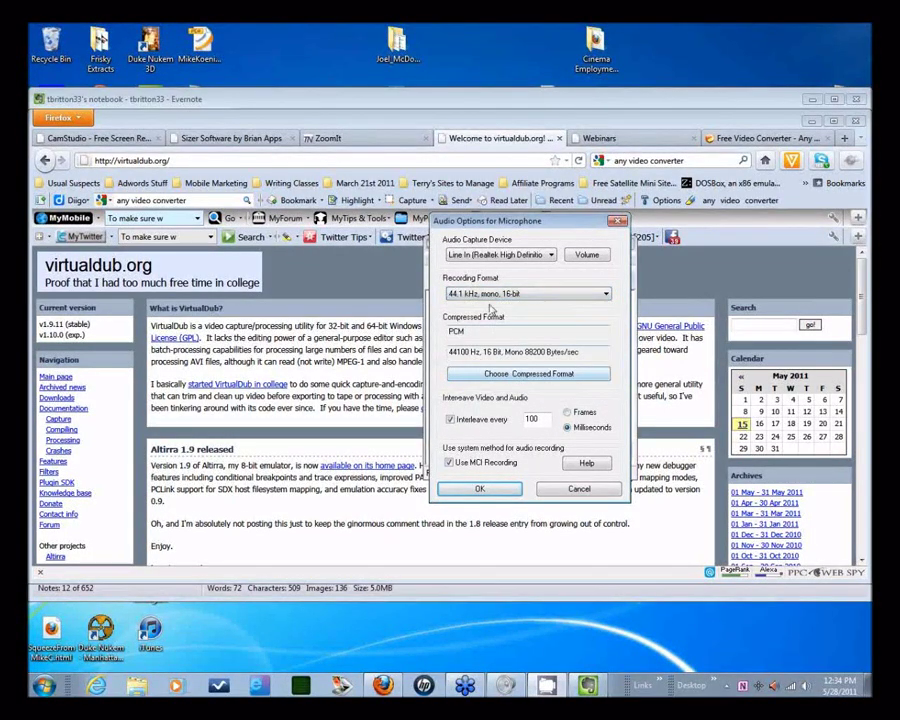
click(520, 373)
click(505, 360)
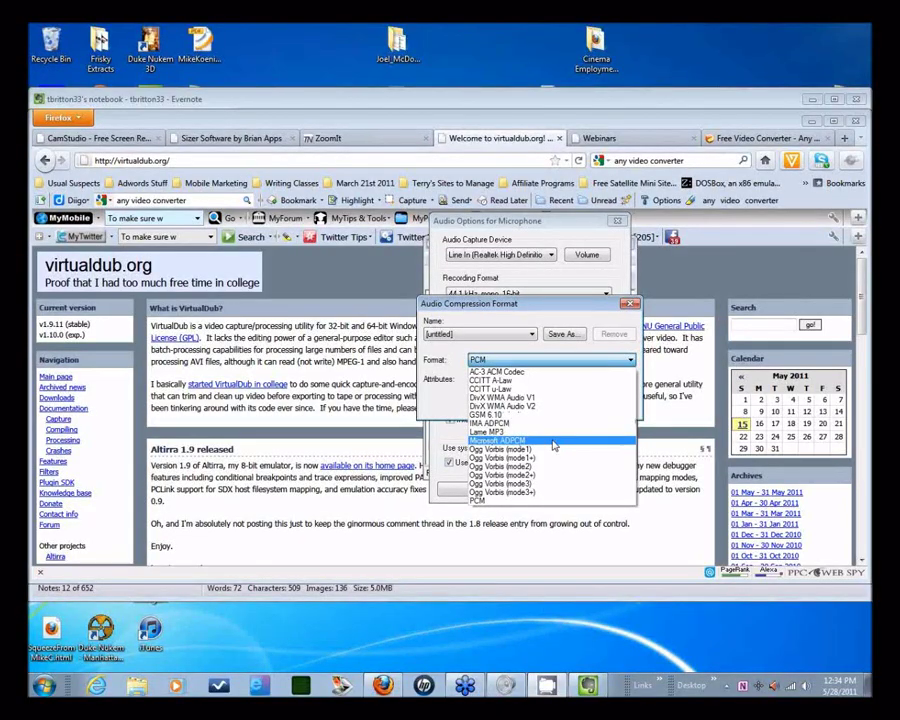
key(Escape)
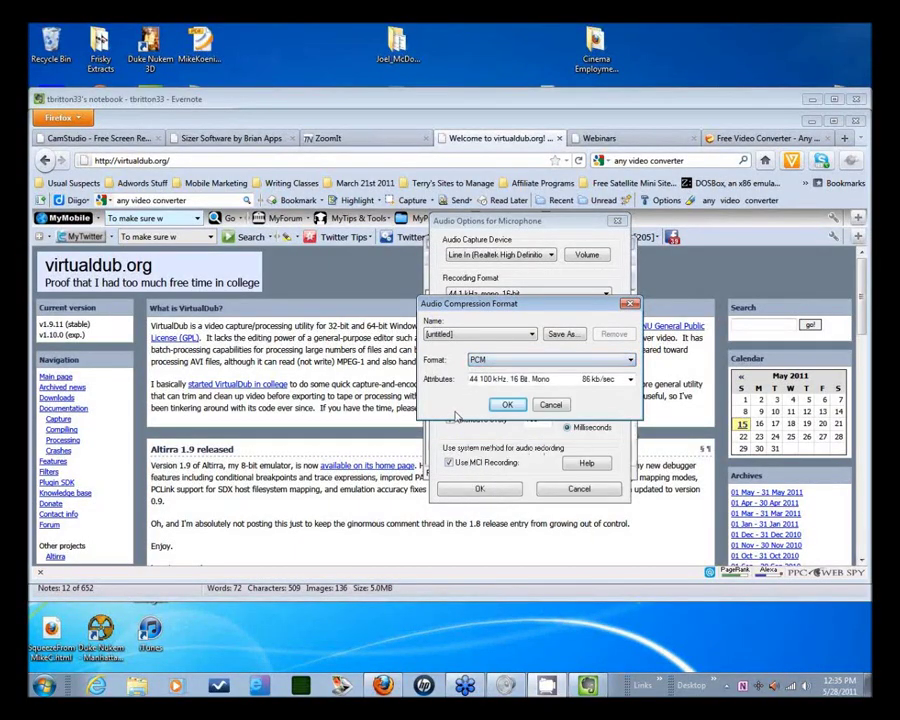
click(566, 405)
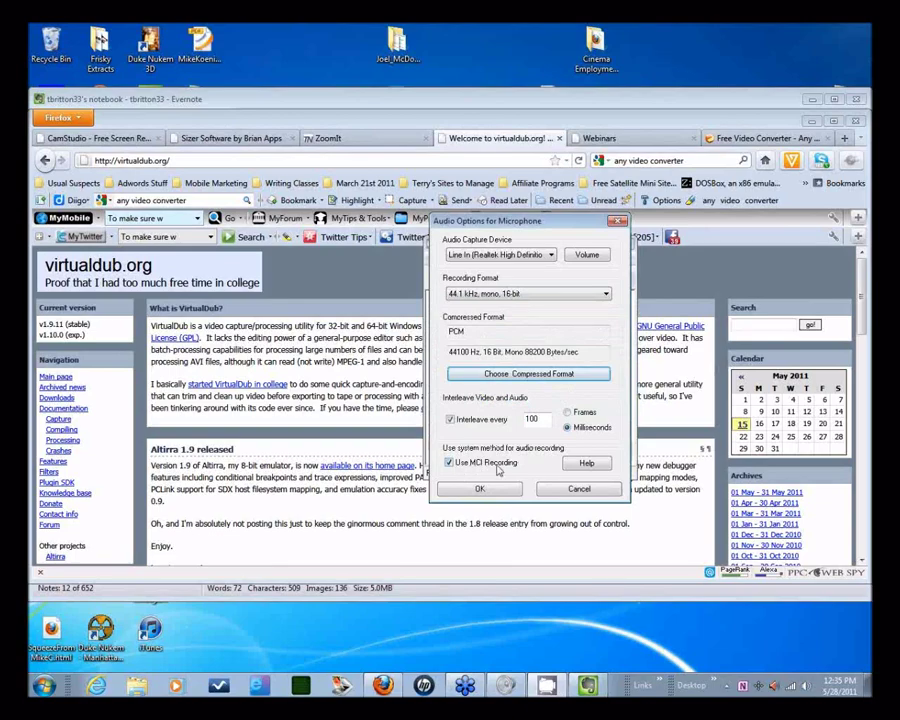
Step: Disable MCI recording and choose Microsoft ADPCM as the compressed audio format
click(449, 463)
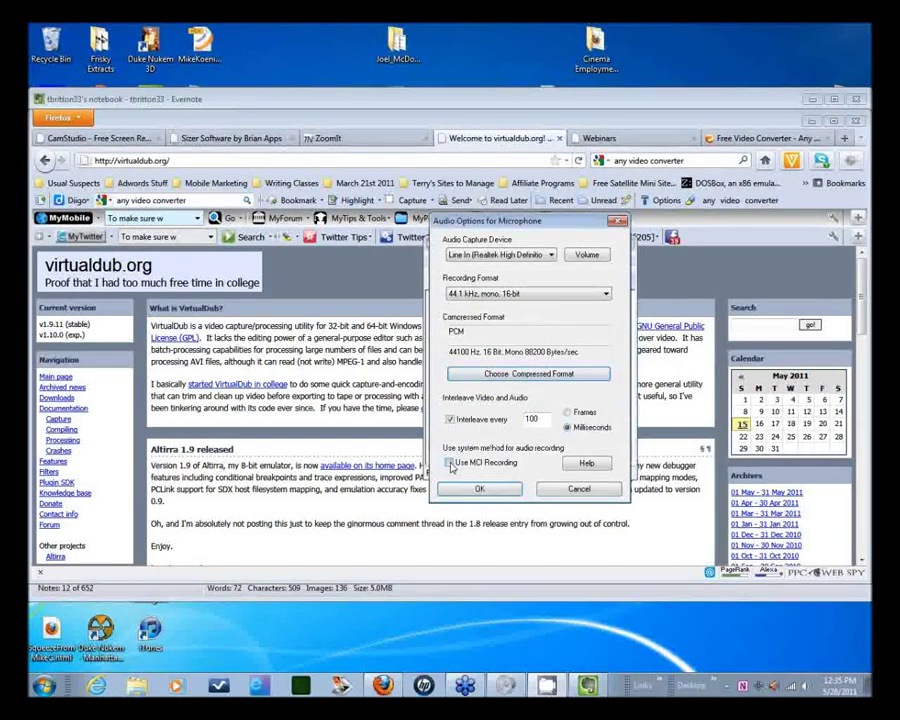
click(537, 373)
click(537, 360)
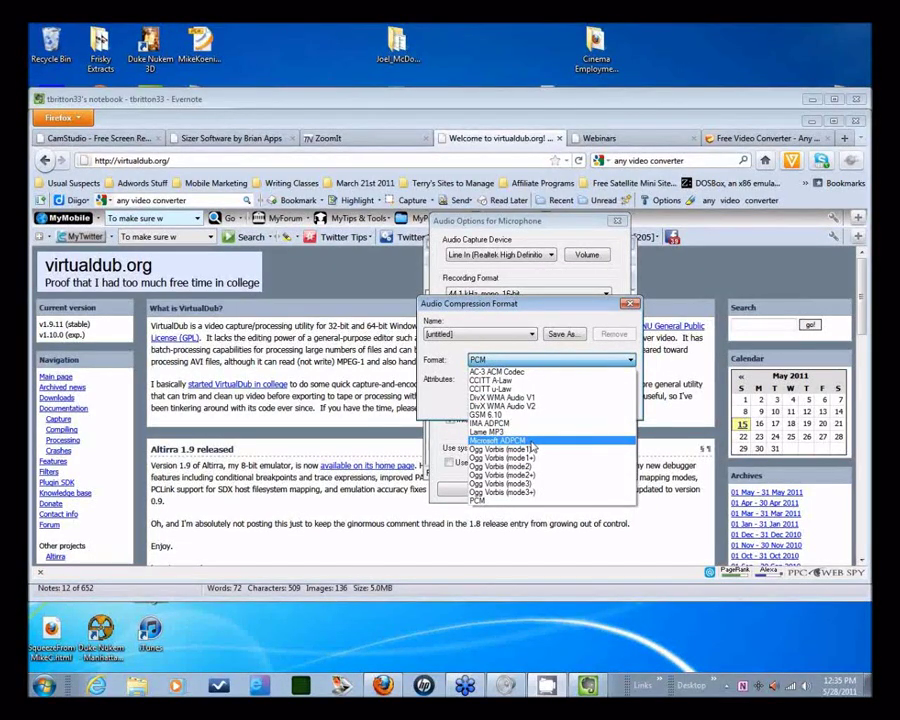
click(533, 443)
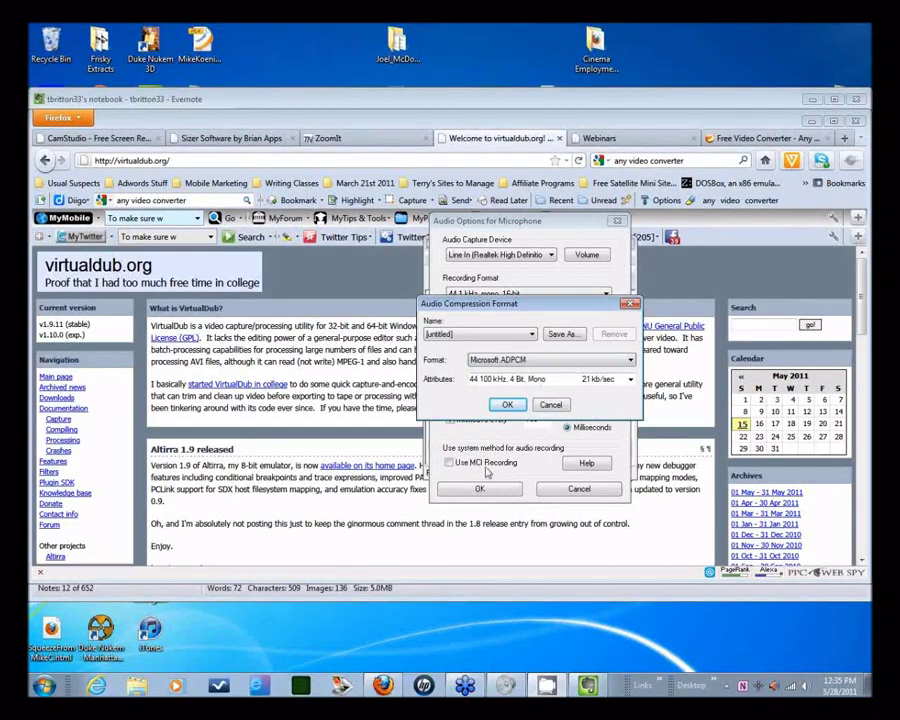
click(507, 406)
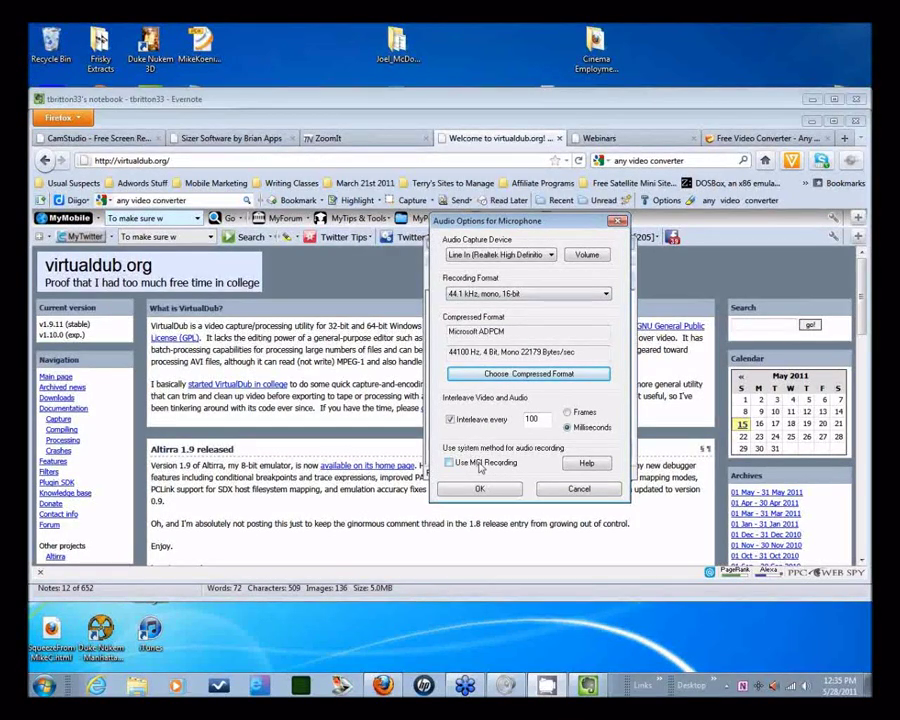
Step: Try switching video and audio interleaving off and on with frames as its unit, and cancel the microphone audio options
click(451, 420)
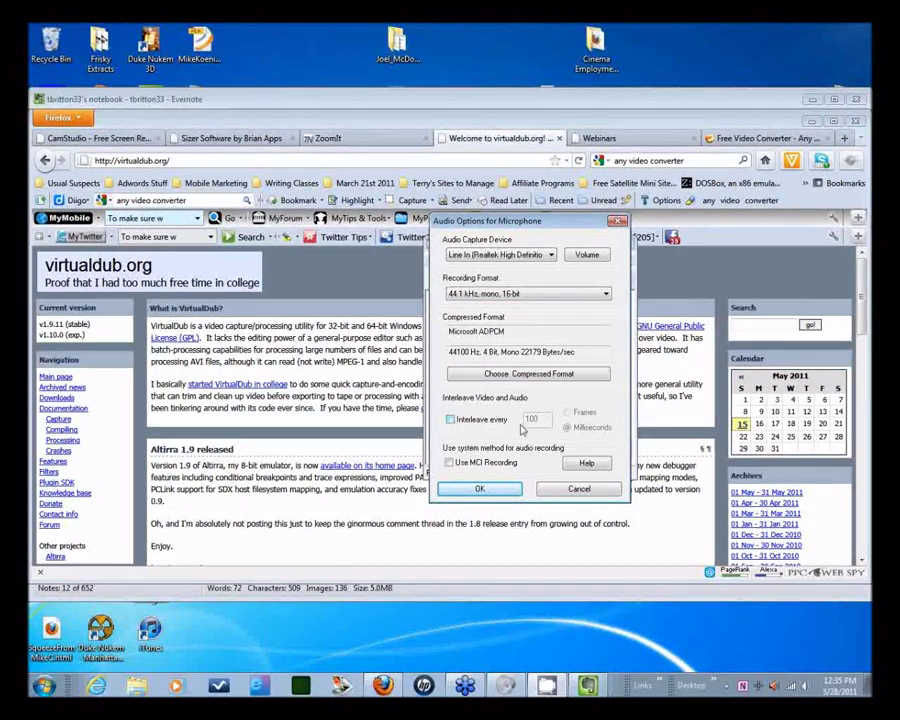
click(451, 420)
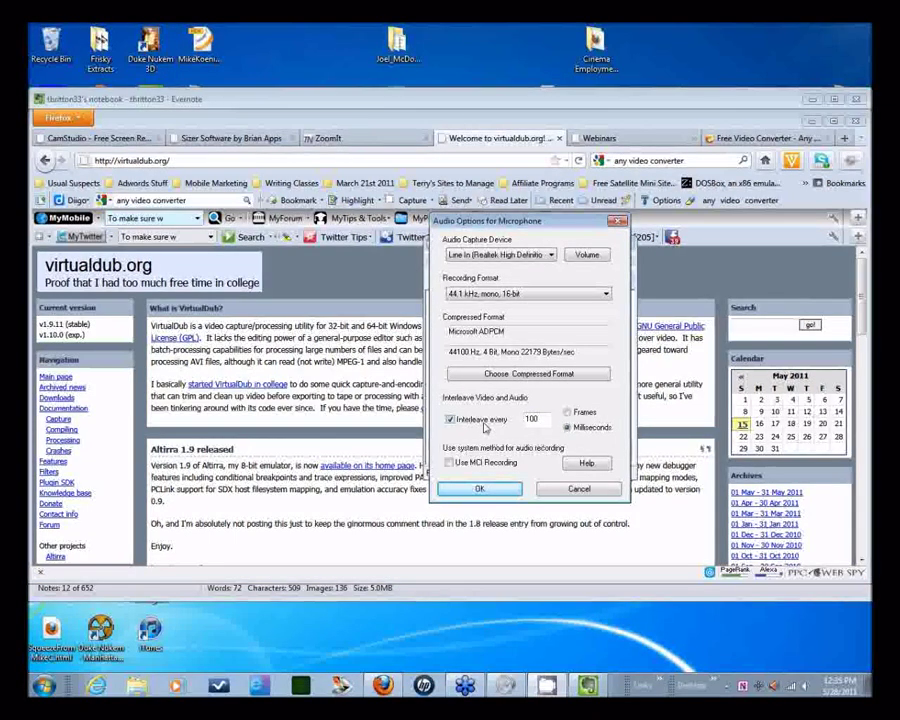
double_click(533, 420)
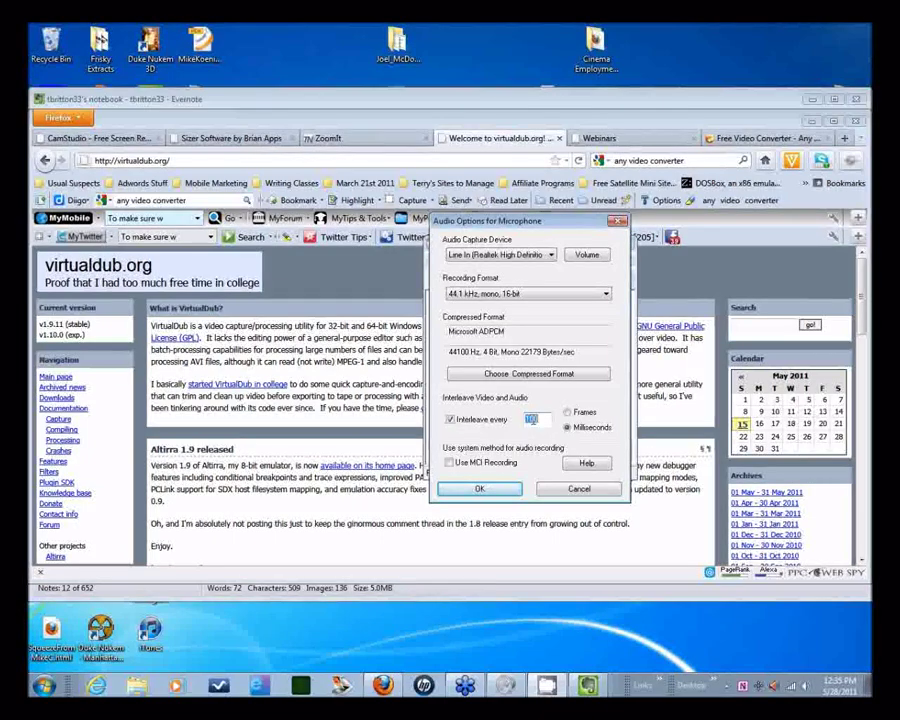
click(568, 426)
click(567, 413)
click(488, 423)
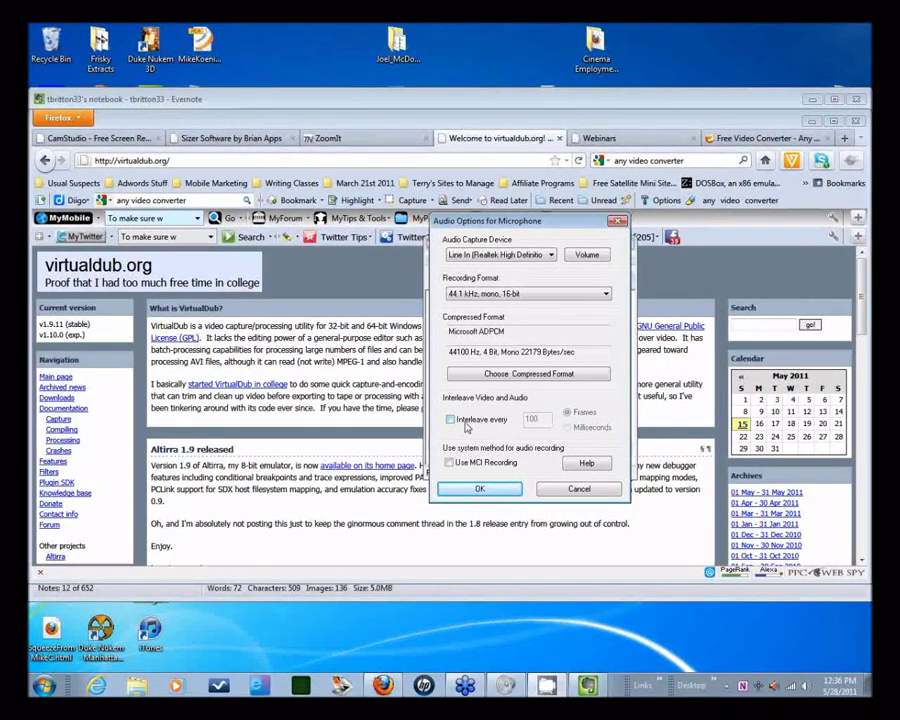
click(466, 425)
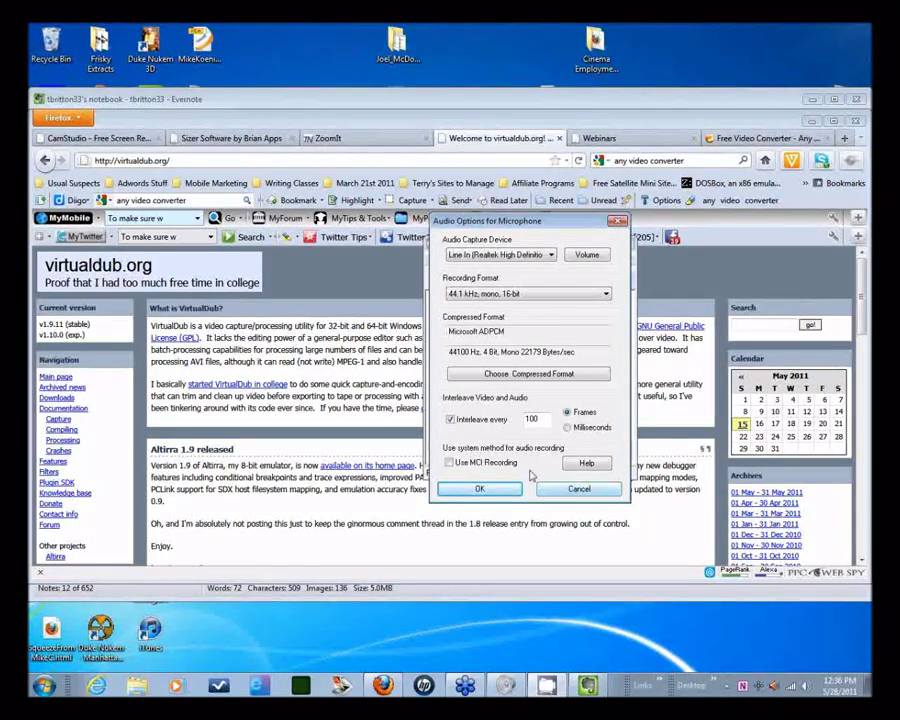
click(507, 465)
click(568, 489)
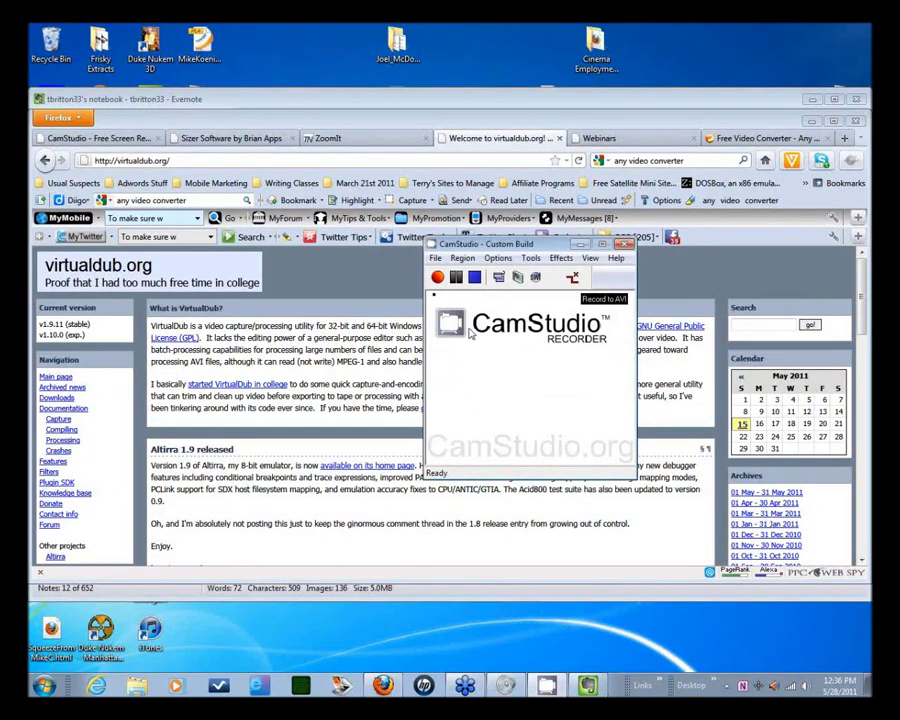
Step: In the video options, enable Auto Adjust and set the maximum framerate to 30 frames per second
click(500, 258)
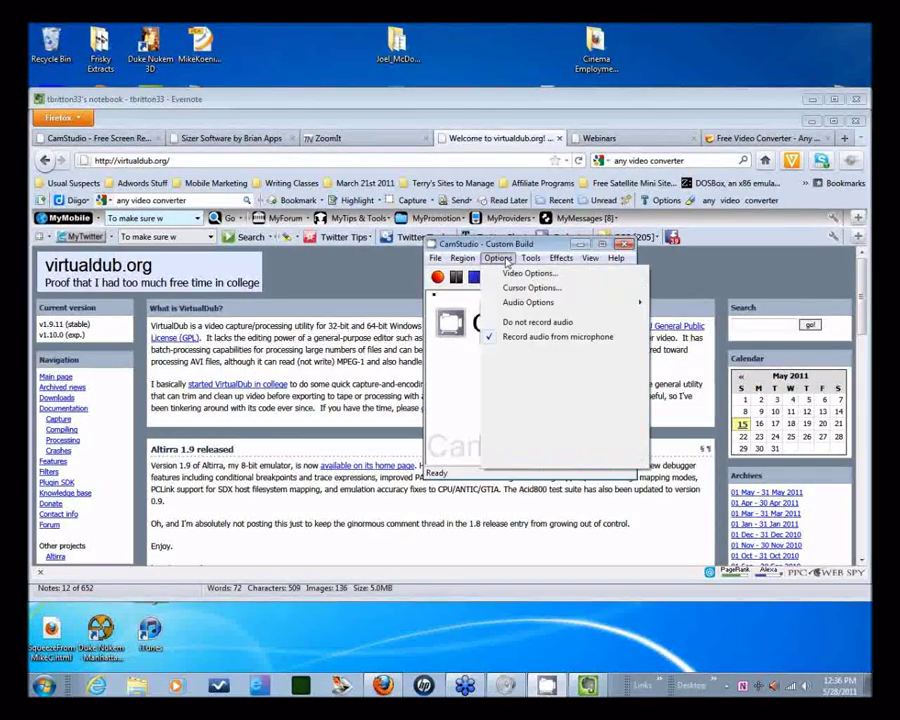
click(560, 274)
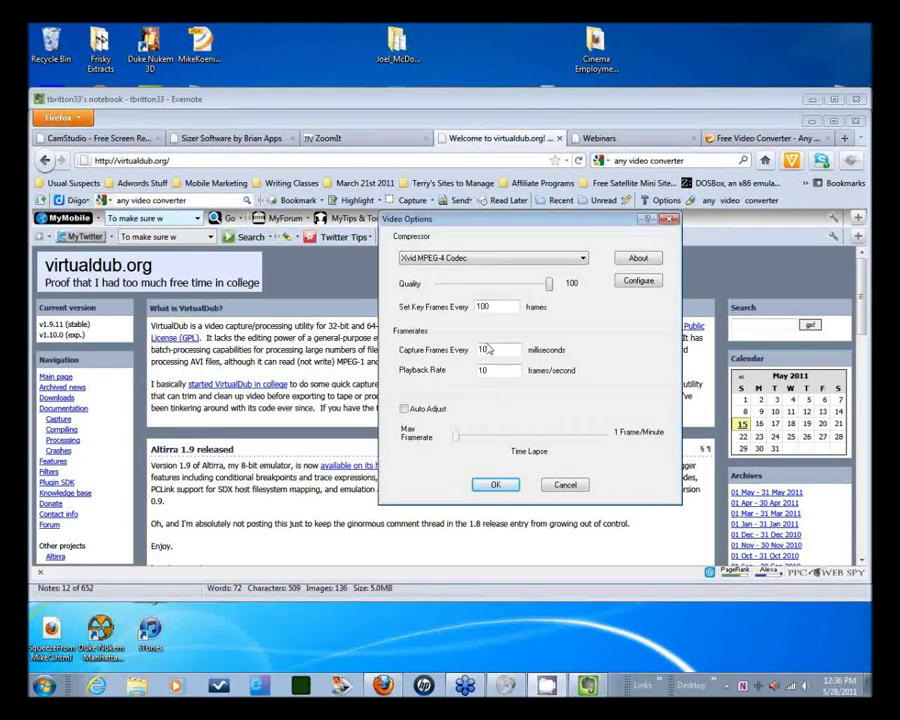
click(490, 350)
double_click(482, 371)
double_click(493, 350)
click(404, 408)
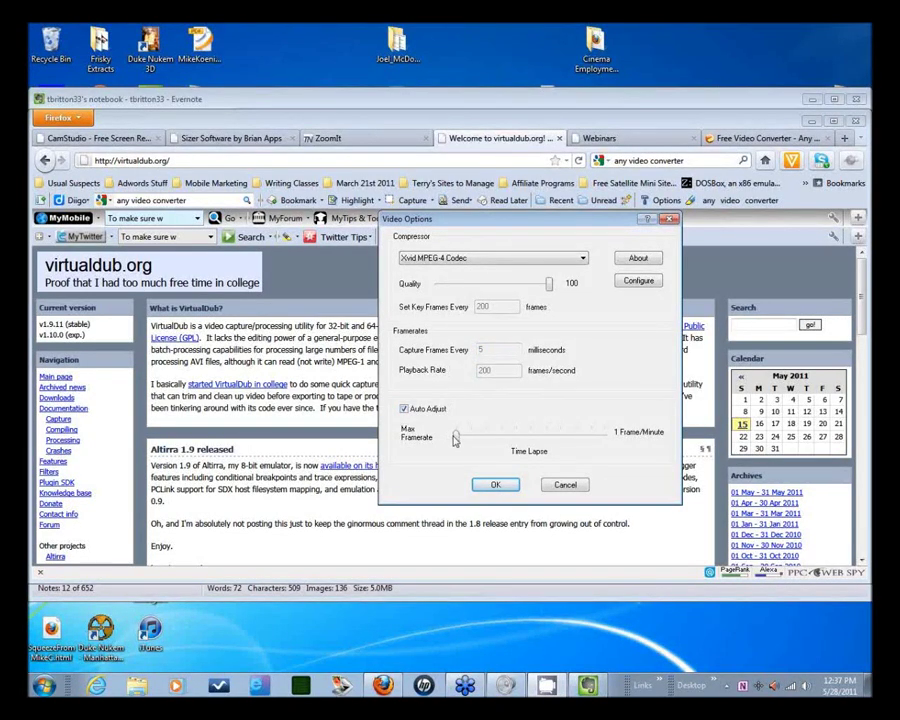
drag(455, 438, 493, 441)
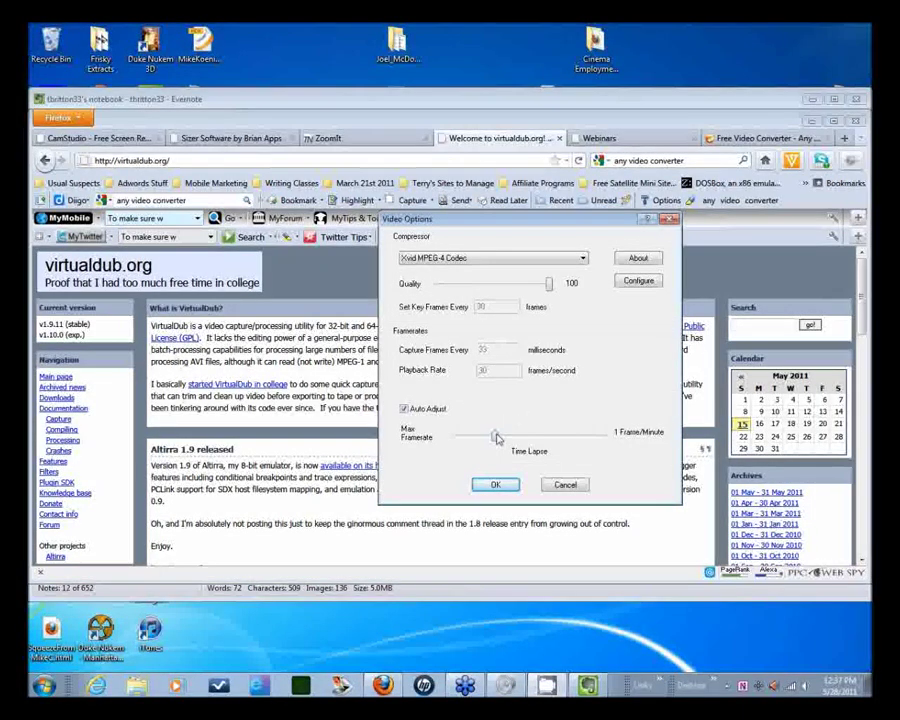
Step: Try different maximum framerates with Auto Adjust on, including 20 frames per second, and end at 40
drag(494, 436, 524, 437)
drag(525, 440, 510, 437)
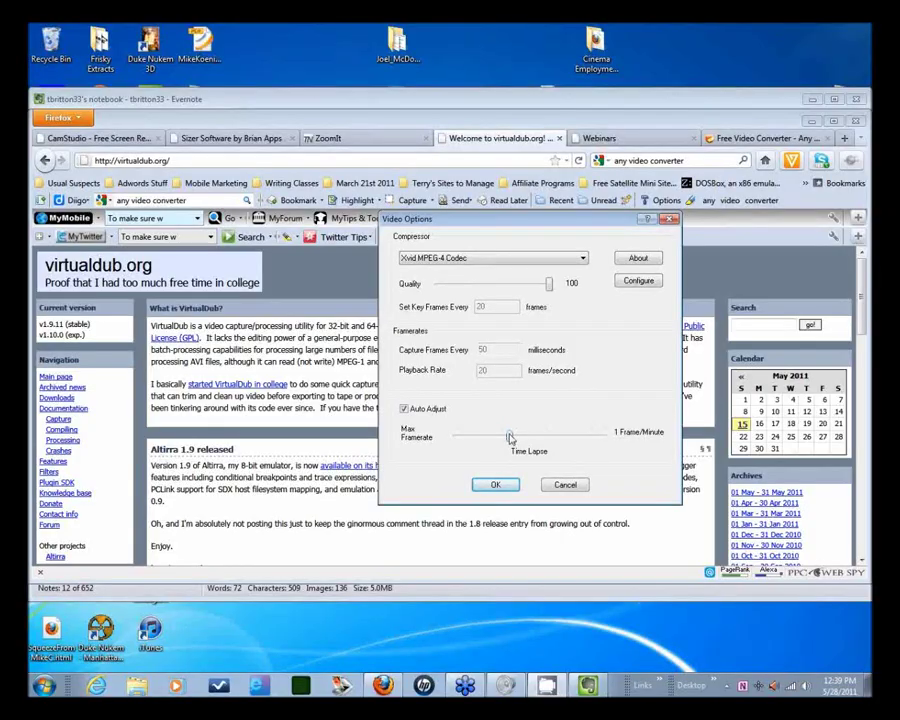
drag(510, 438, 502, 438)
drag(504, 438, 479, 440)
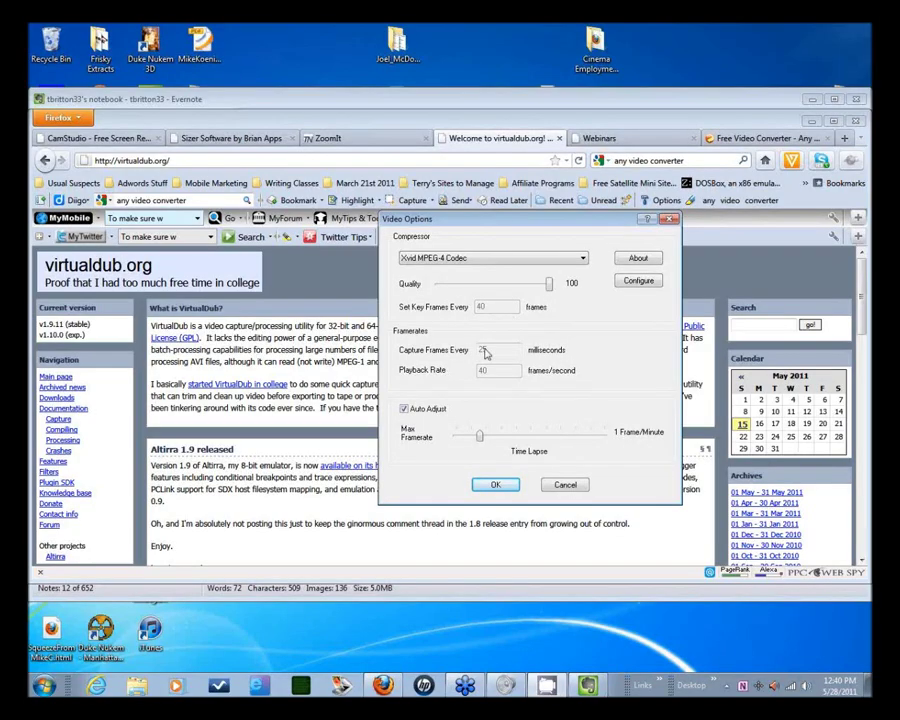
Step: Turn off Auto Adjust and try manual values of 200 and 100, starting with the key frame interval
click(406, 410)
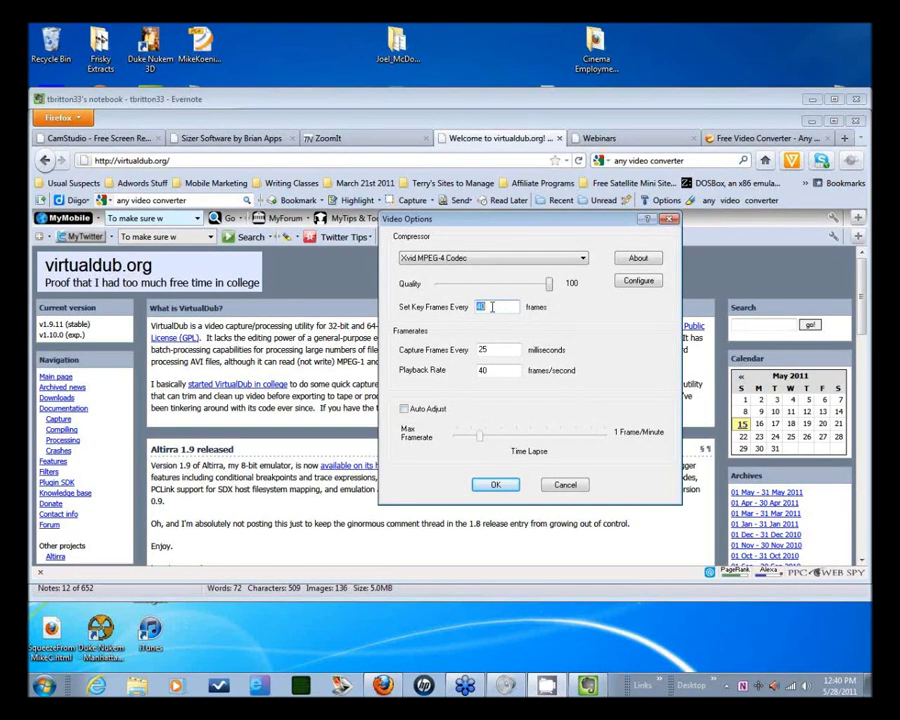
text(200)
text(100)
Step: Use Auto Adjust to set the maximum framerate to 200 frames per second, turn it off again, and accept the video options
click(404, 409)
drag(473, 438, 456, 437)
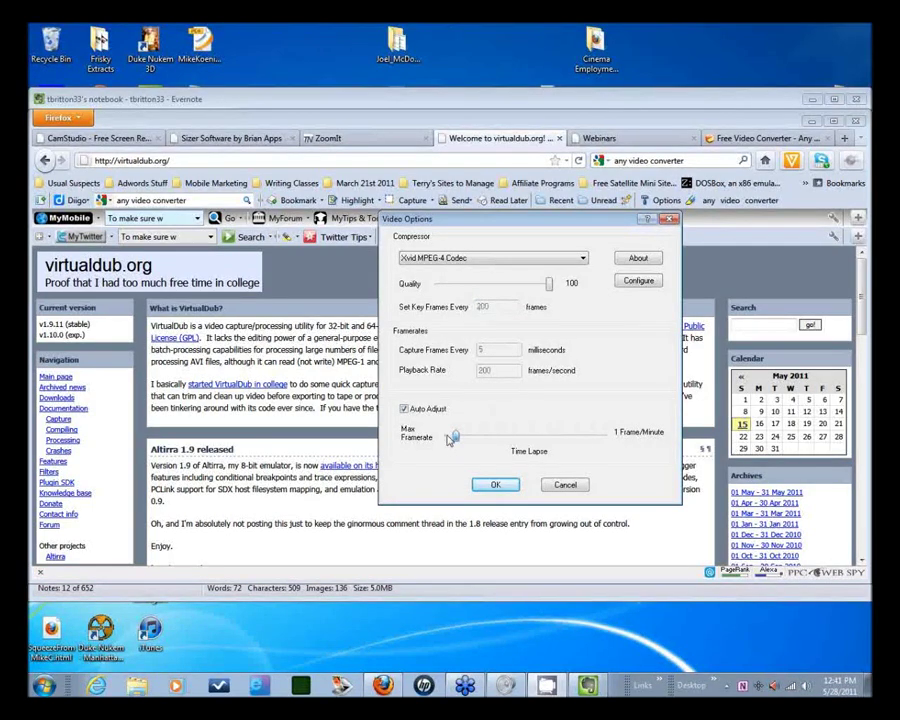
click(418, 410)
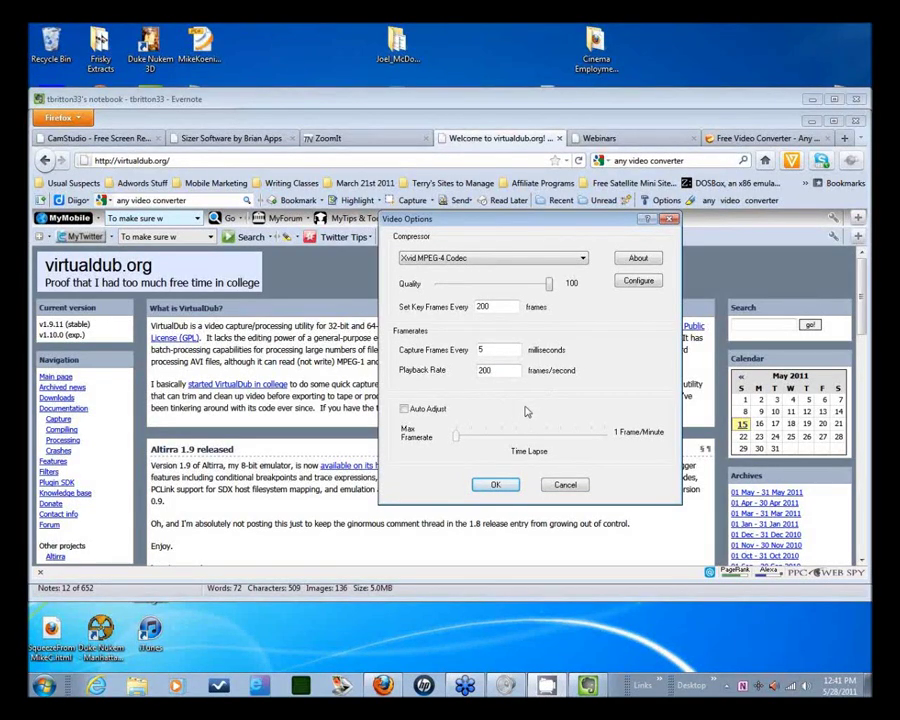
click(497, 486)
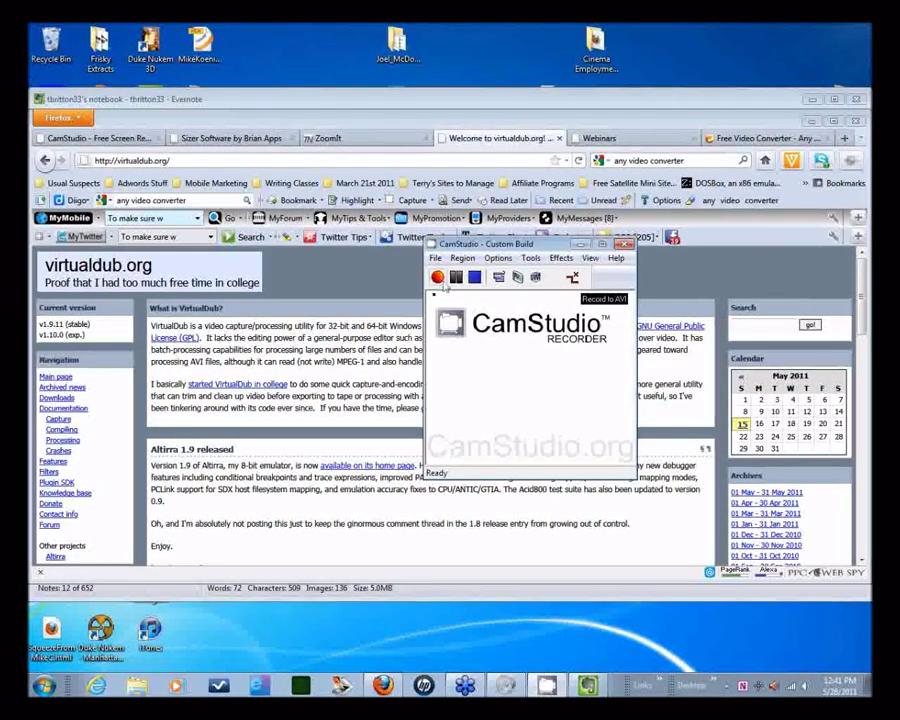
Step: Record a test capture of the Evernote window, check CamStudio's recording statistics, and stop the recording
click(440, 280)
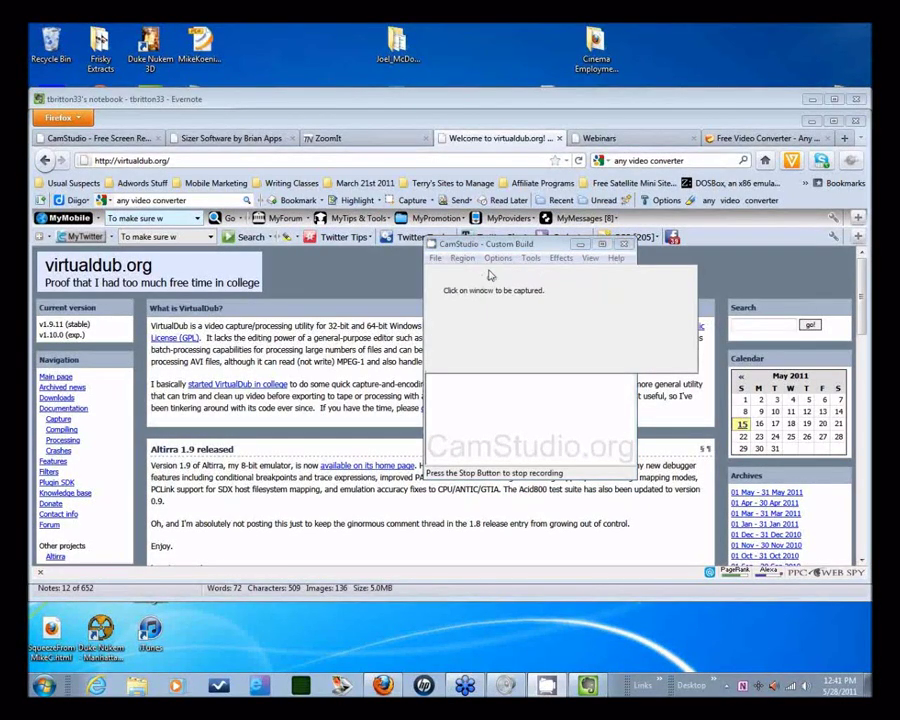
click(348, 97)
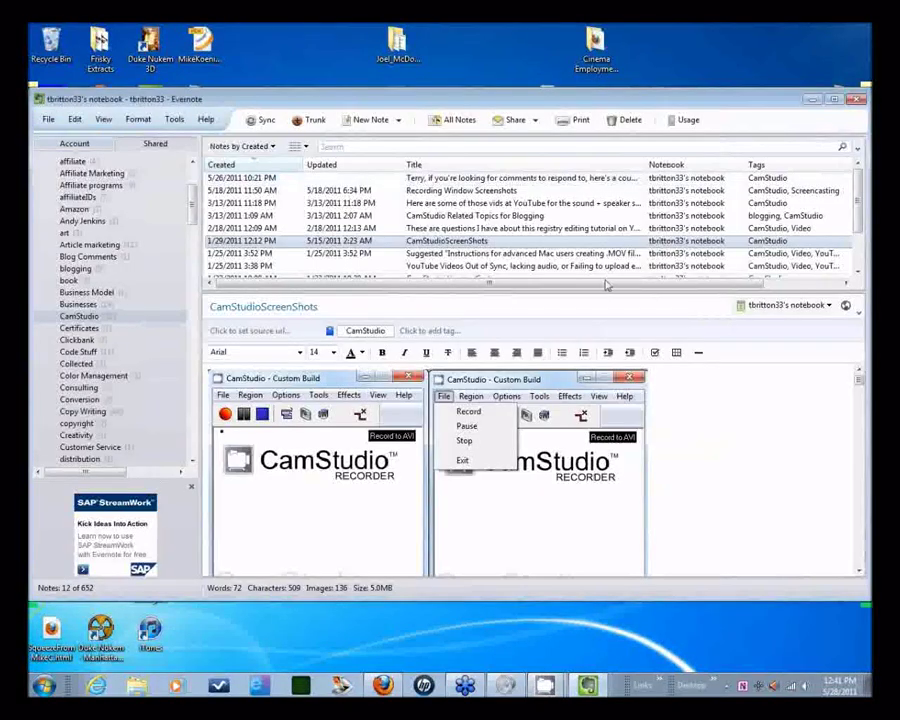
mouse_move(548, 689)
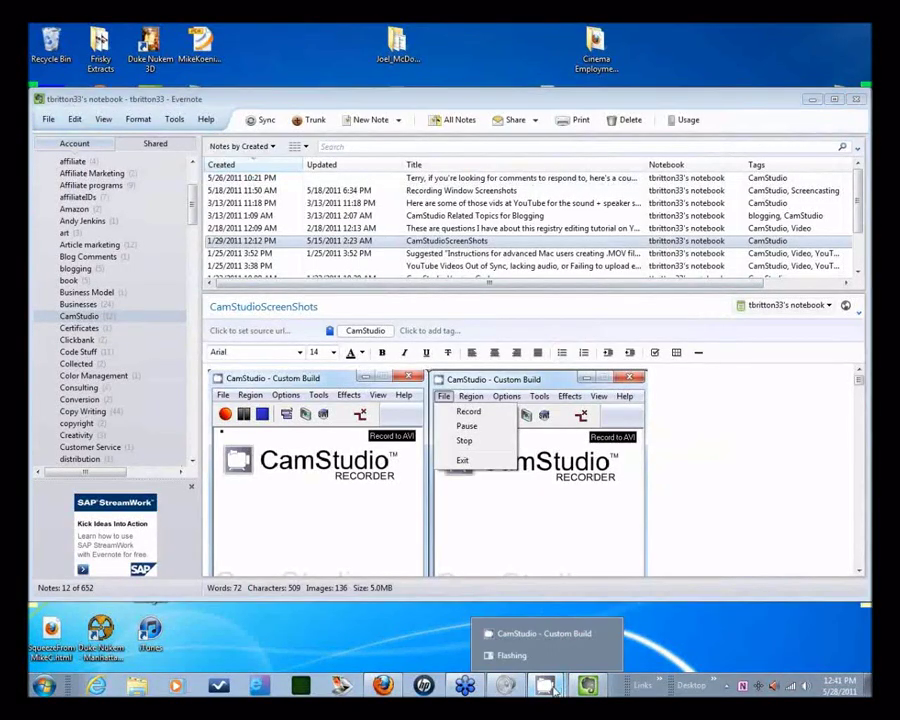
click(530, 633)
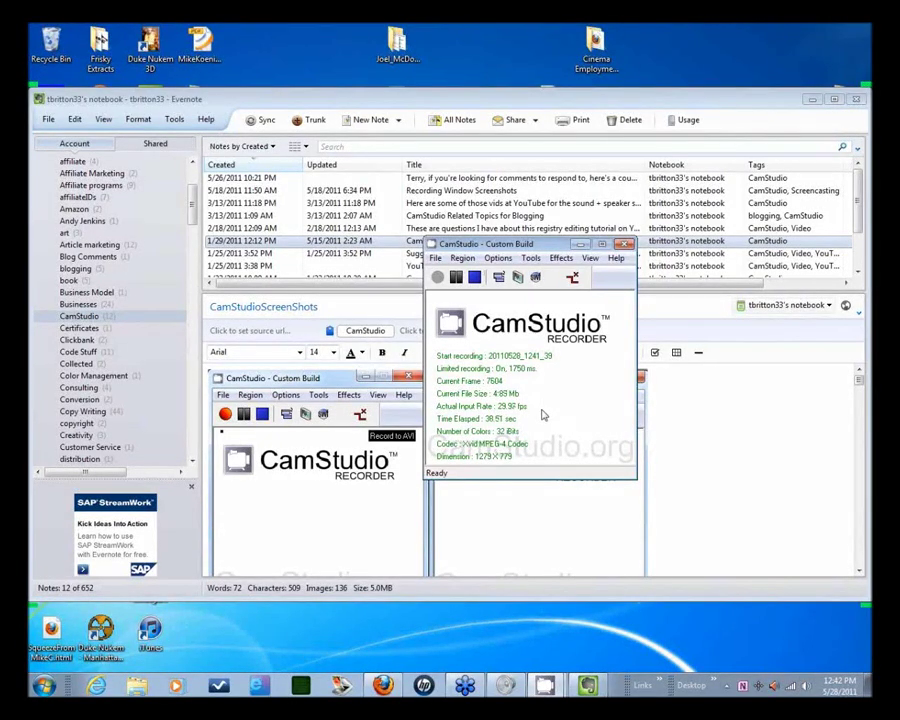
click(456, 277)
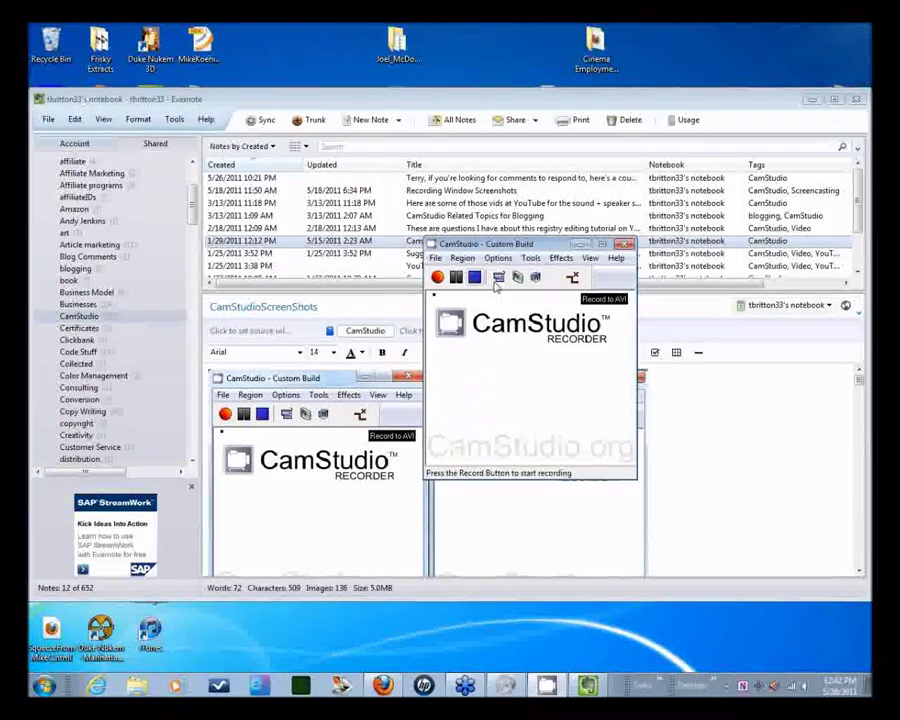
click(689, 503)
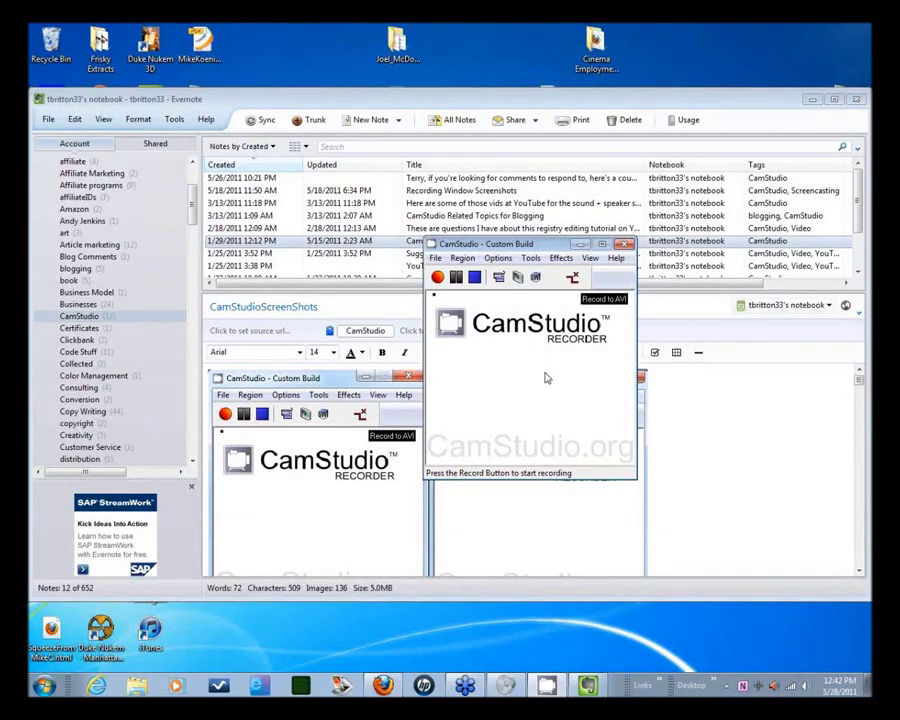
Step: Reopen the video options, enable Auto Adjust, and lower the maximum framerate to 40 frames per second
click(498, 257)
click(519, 276)
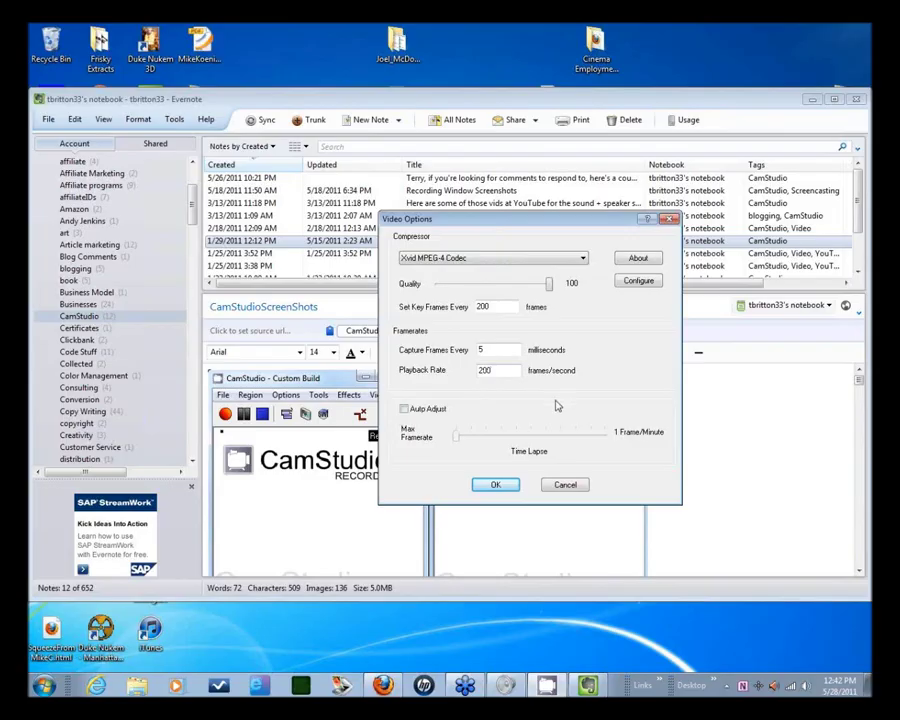
double_click(485, 372)
key(alt+a)
drag(451, 437, 481, 440)
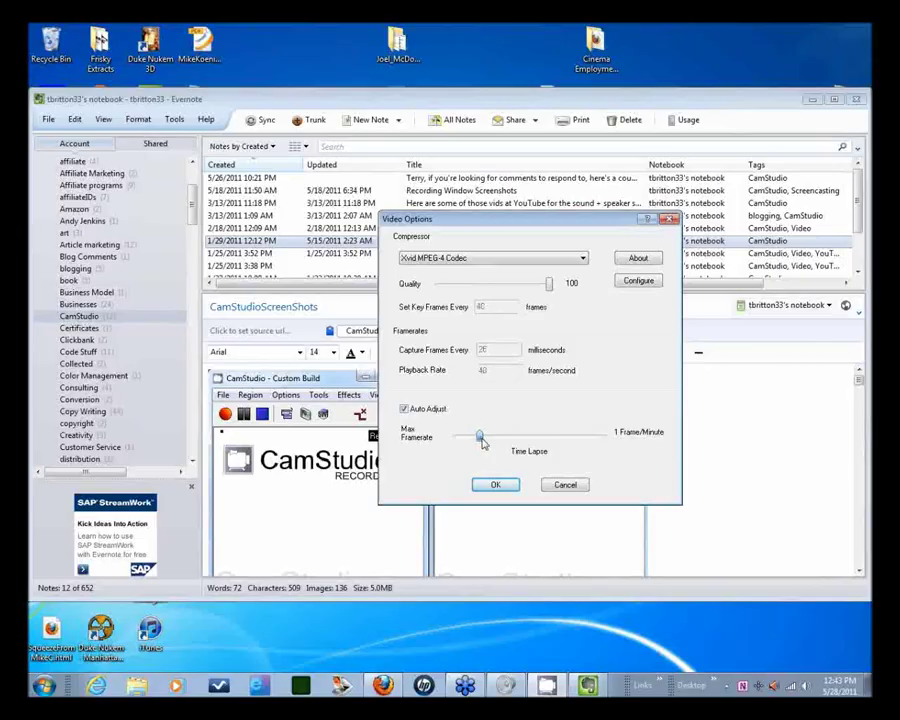
Step: Try maximum framerates of 50 and 20 frames per second, ending at 20, and turn Auto Adjust off
double_click(483, 371)
text(42)
drag(480, 437, 477, 437)
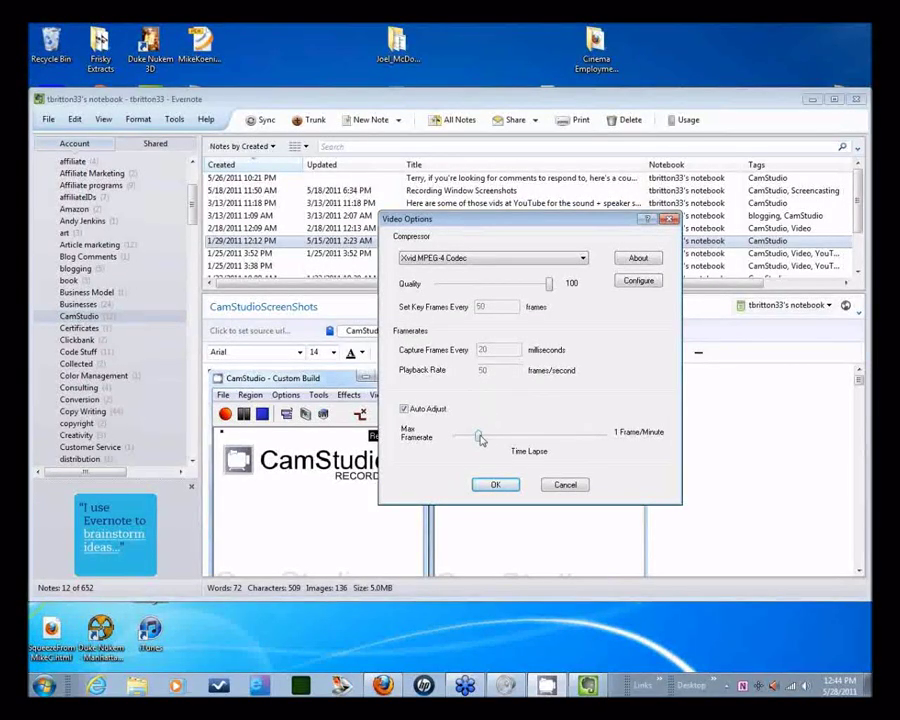
drag(481, 440, 509, 437)
click(510, 438)
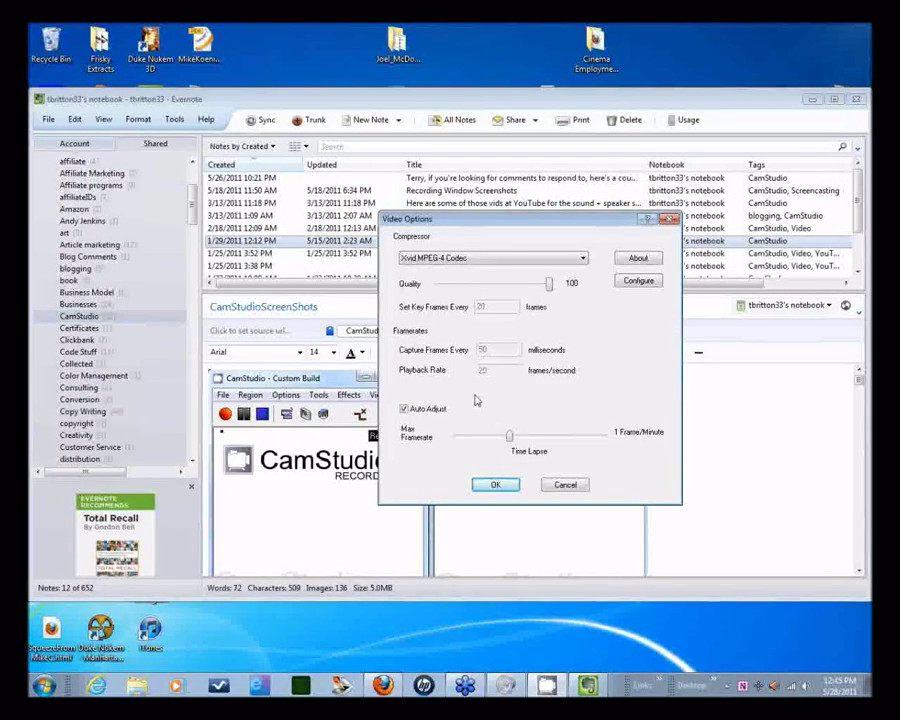
click(405, 409)
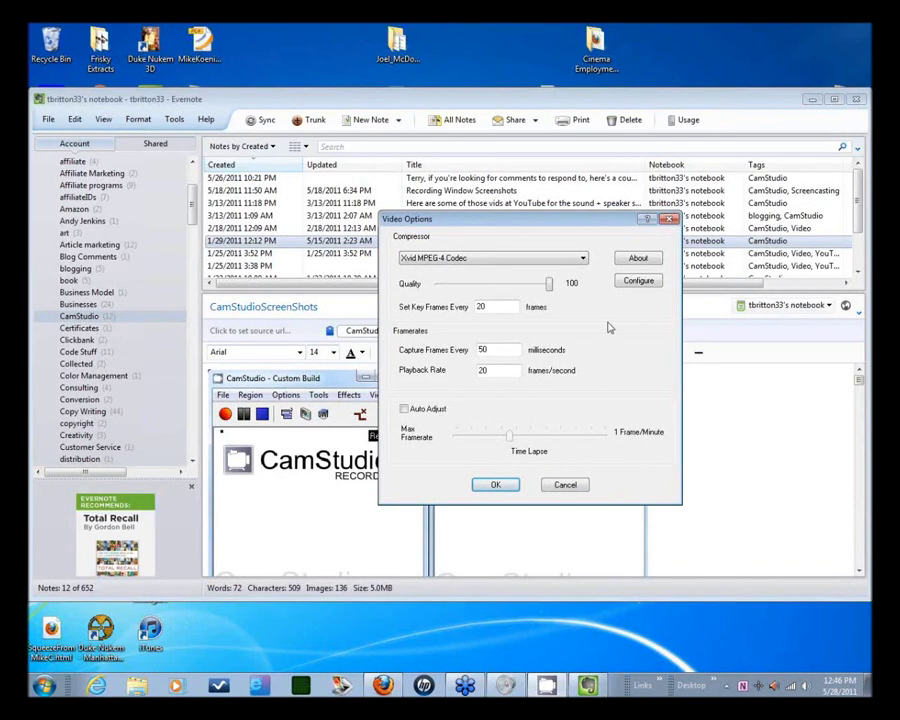
Step: Try CamStudio Lossless Codec v1.5 and Lagarith lossless codec as the compressor, and switch back to Xvid MPEG-4 Codec
click(531, 258)
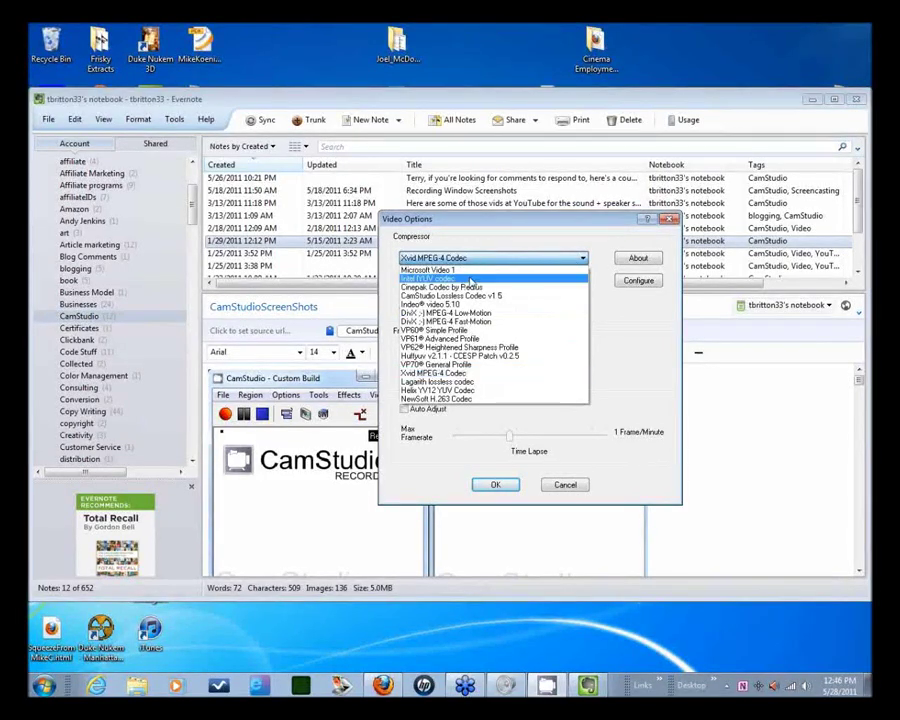
click(489, 297)
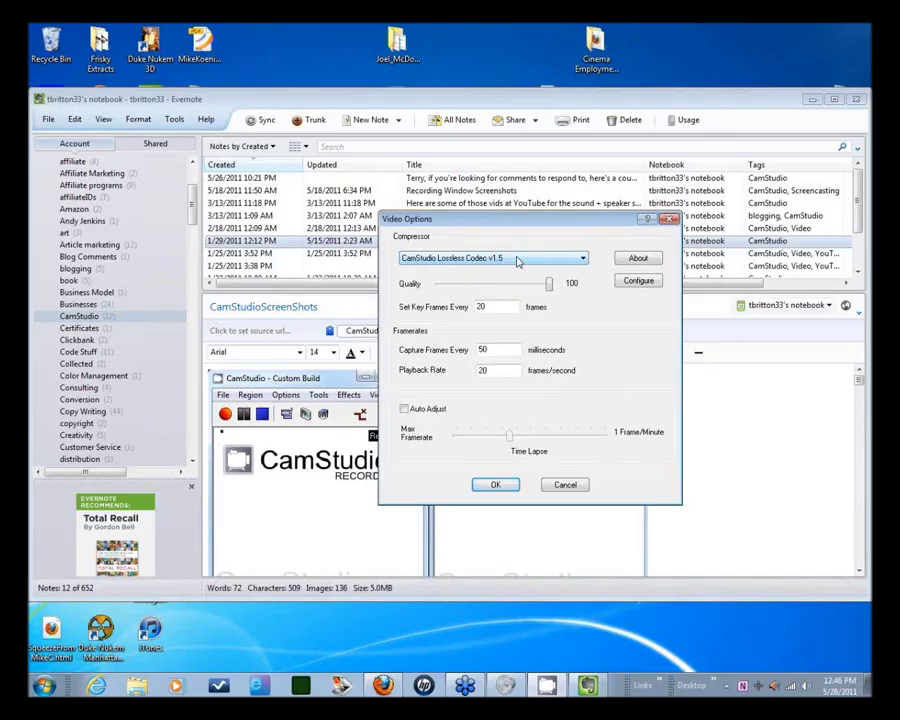
click(518, 261)
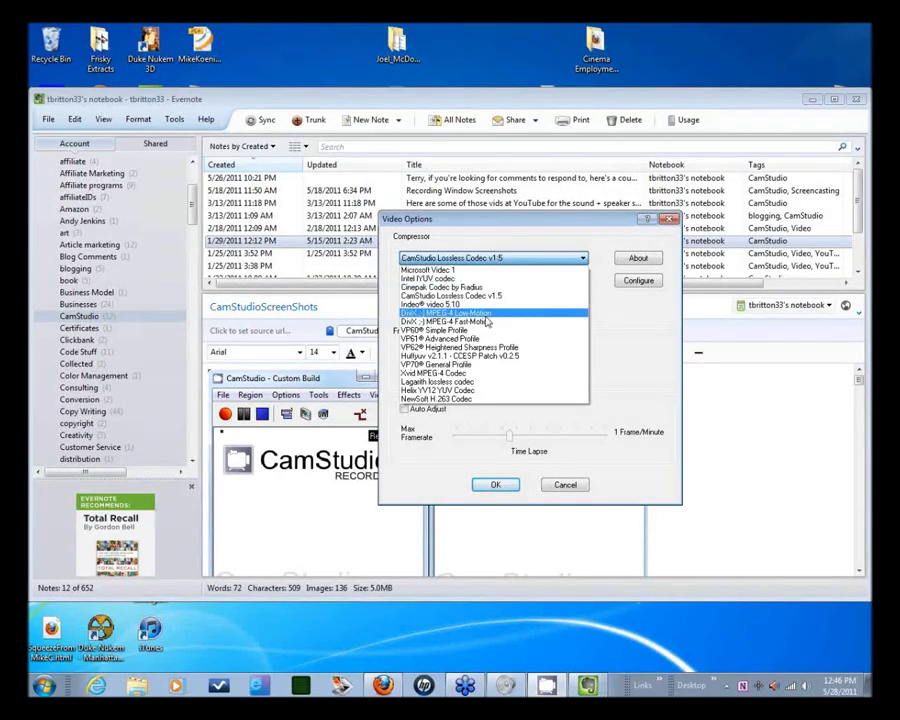
click(438, 381)
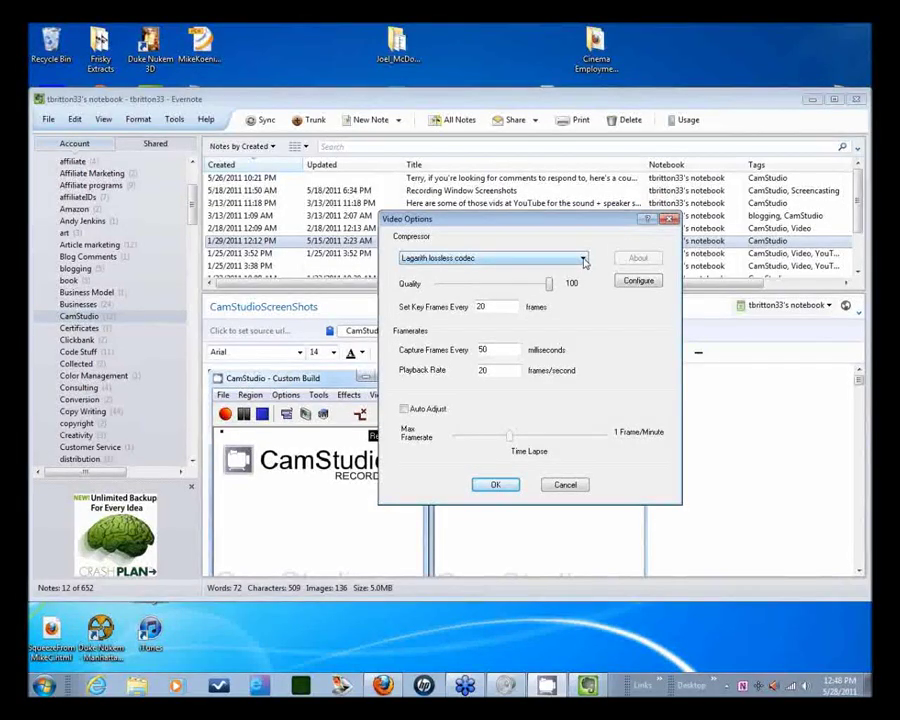
click(585, 262)
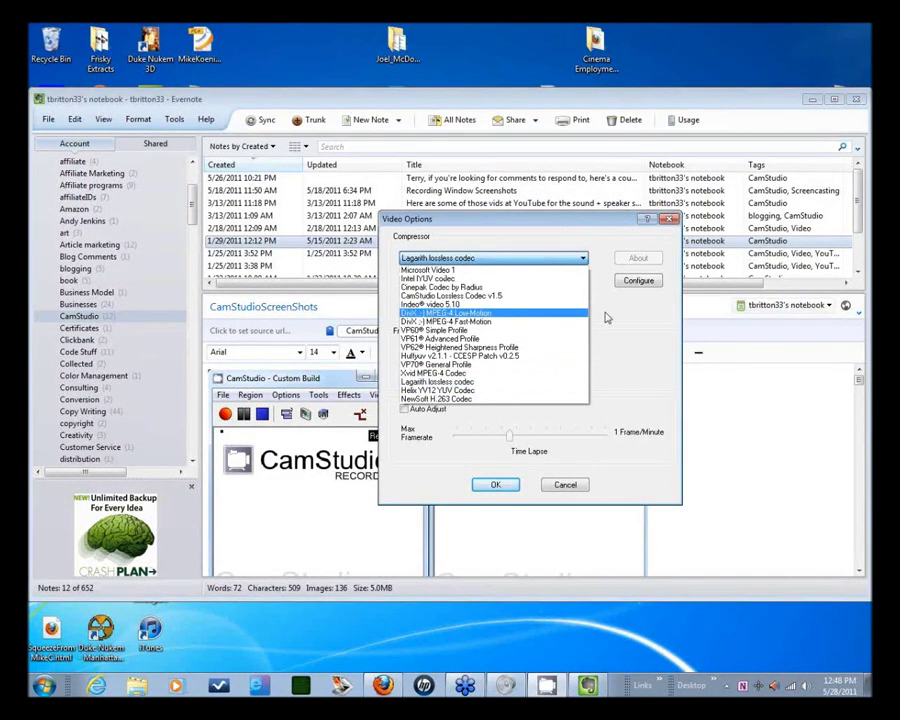
click(460, 376)
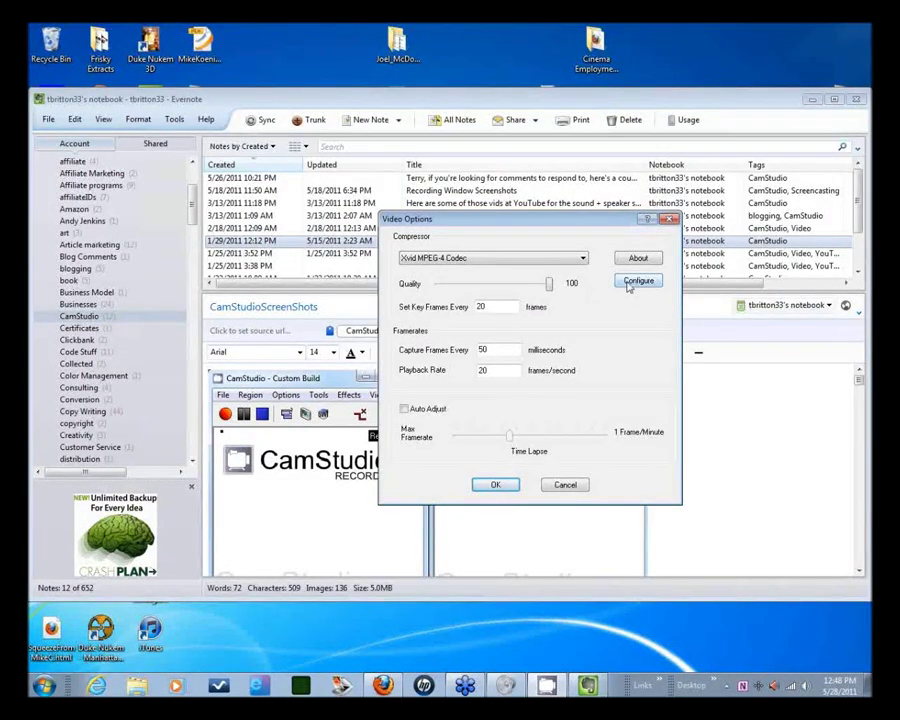
Step: Examine the Xvid codec configuration and its profile list, keeping the Xvid HD 720 profile, and cancel the video options
click(637, 283)
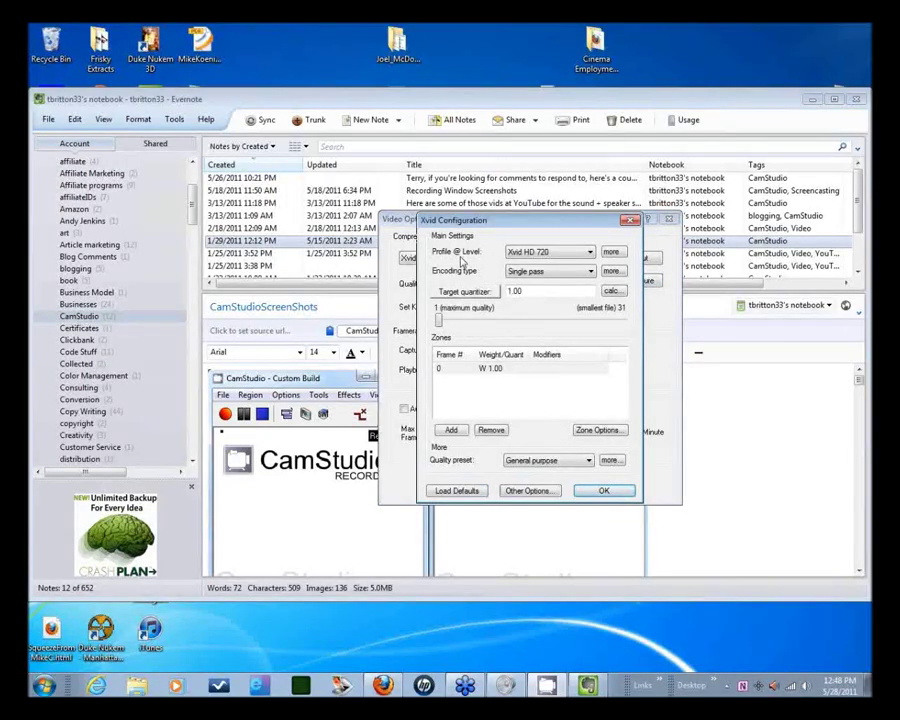
click(553, 253)
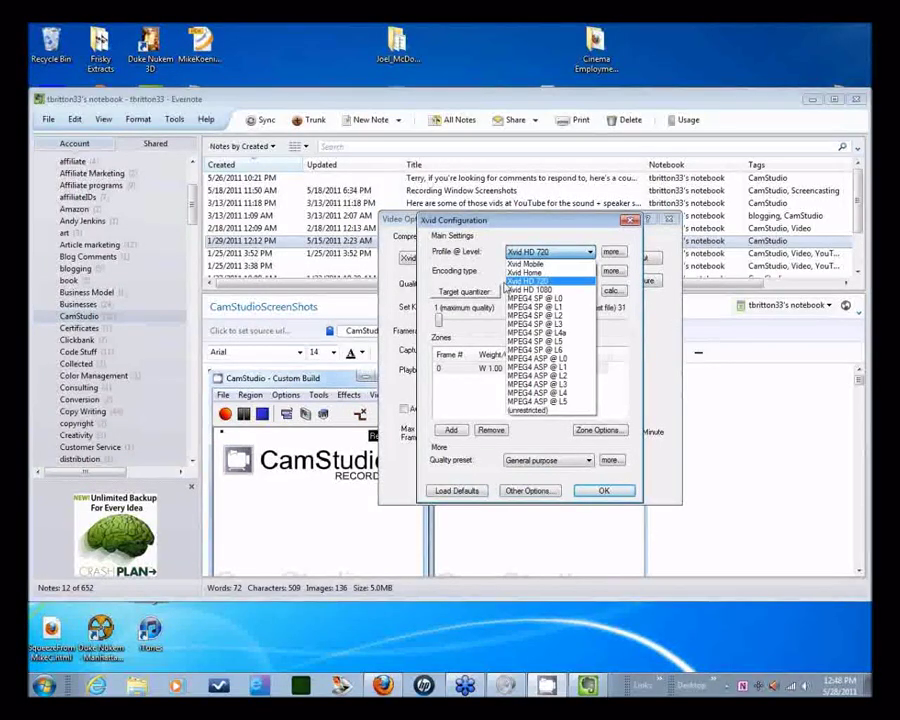
click(535, 281)
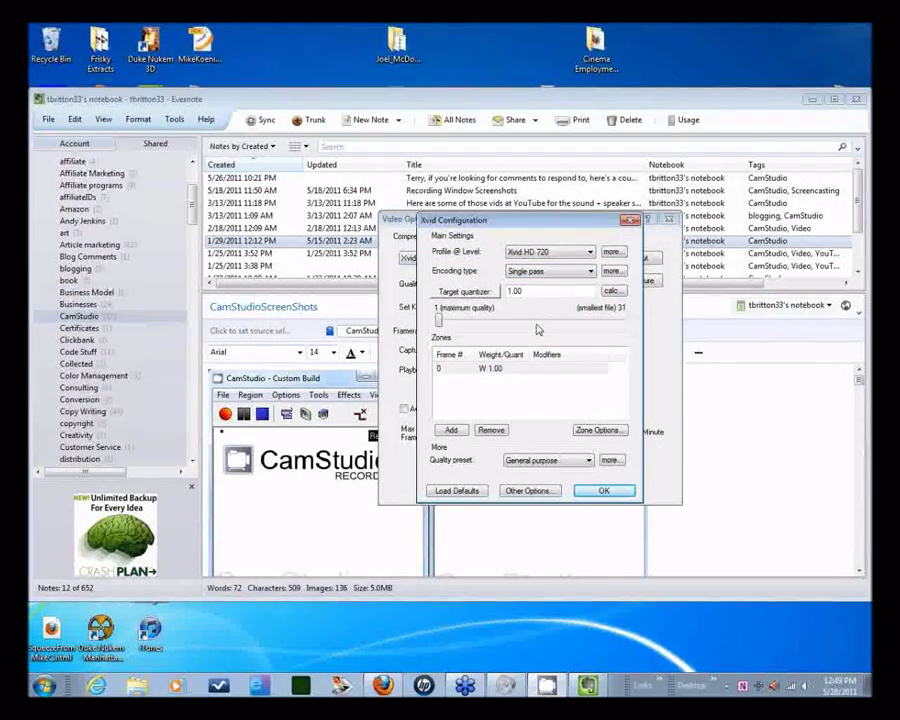
click(605, 492)
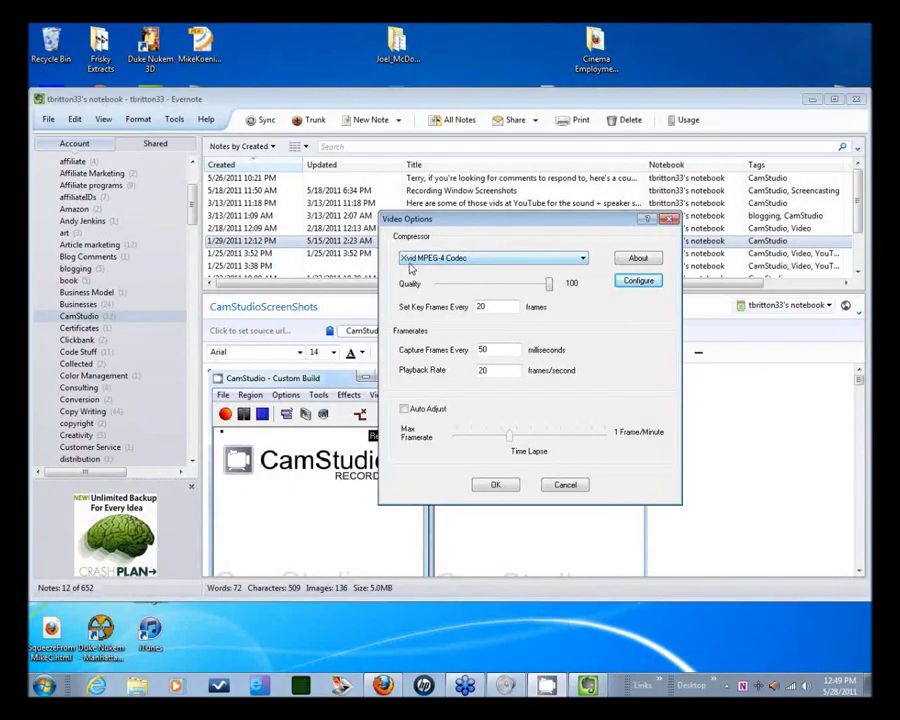
click(637, 280)
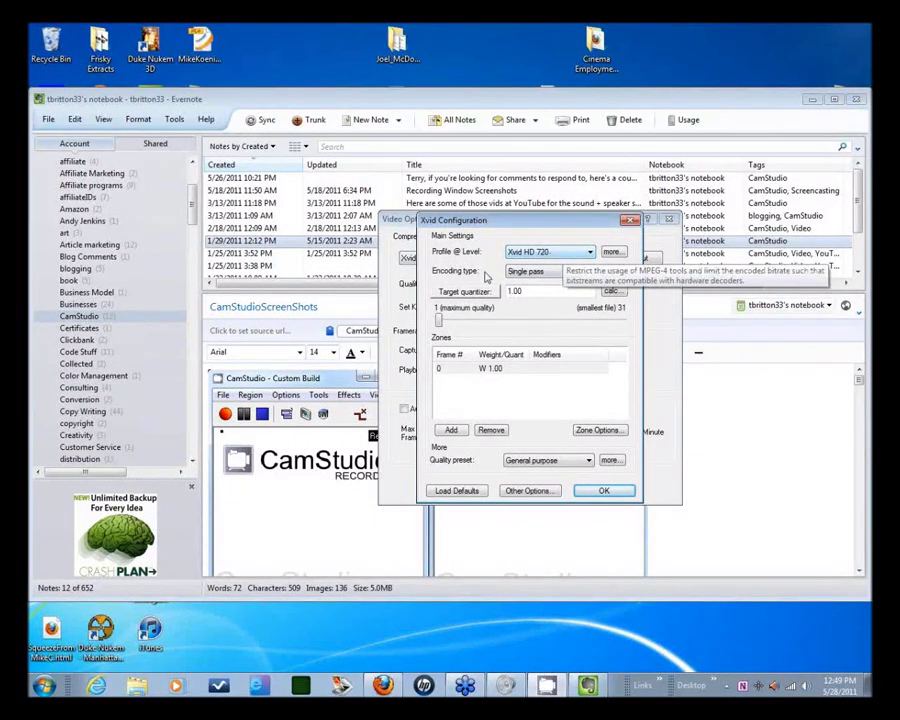
click(590, 491)
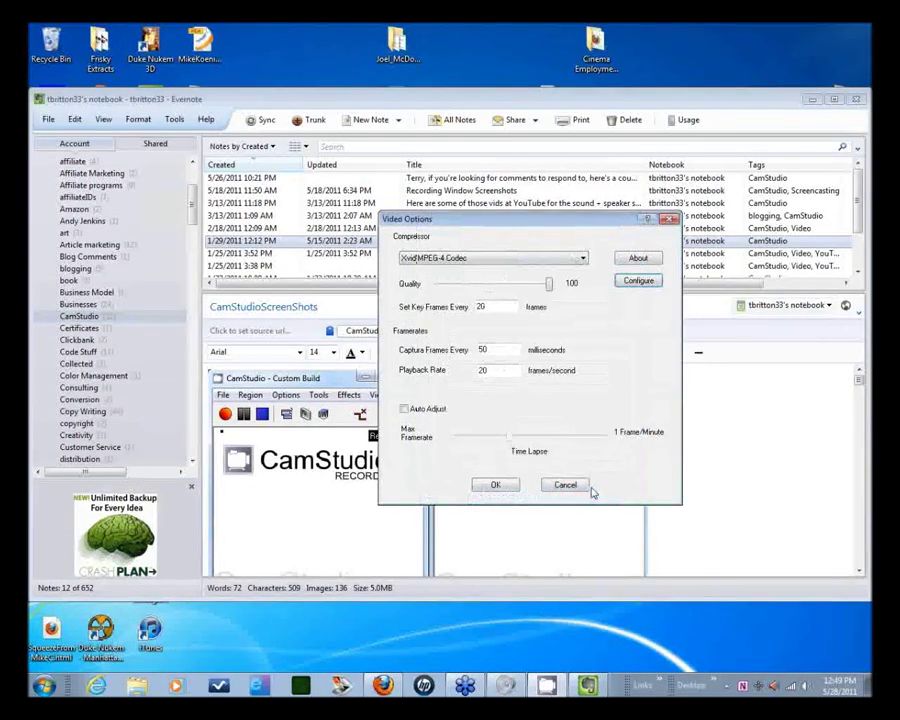
click(563, 485)
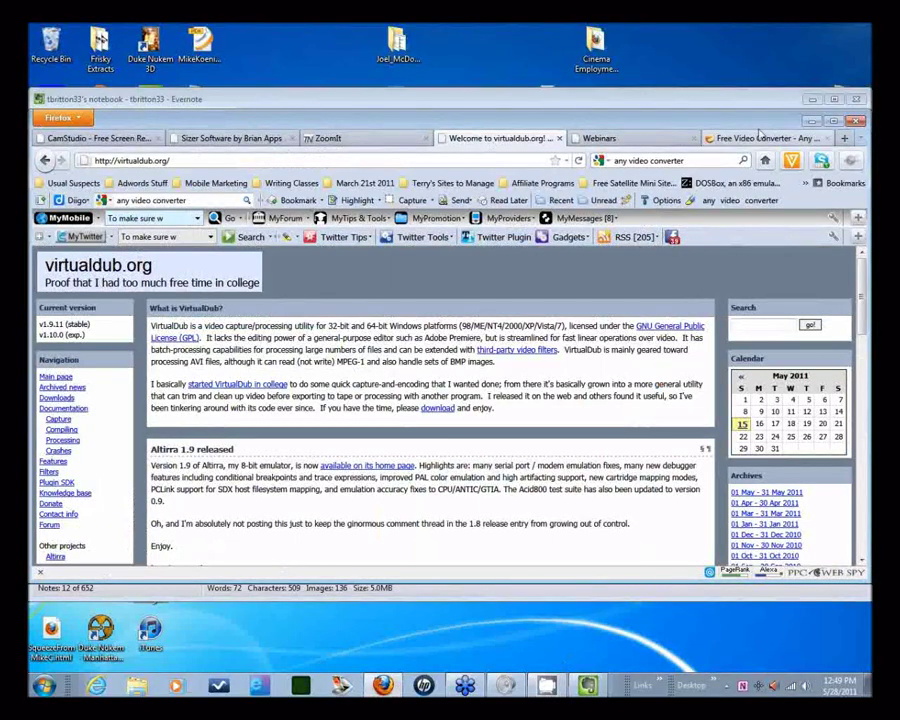
Step: Load xvid.org in the browser tab showing the Any Video Converter page
key(ctrl+Tab)
key(ctrl+Tab)
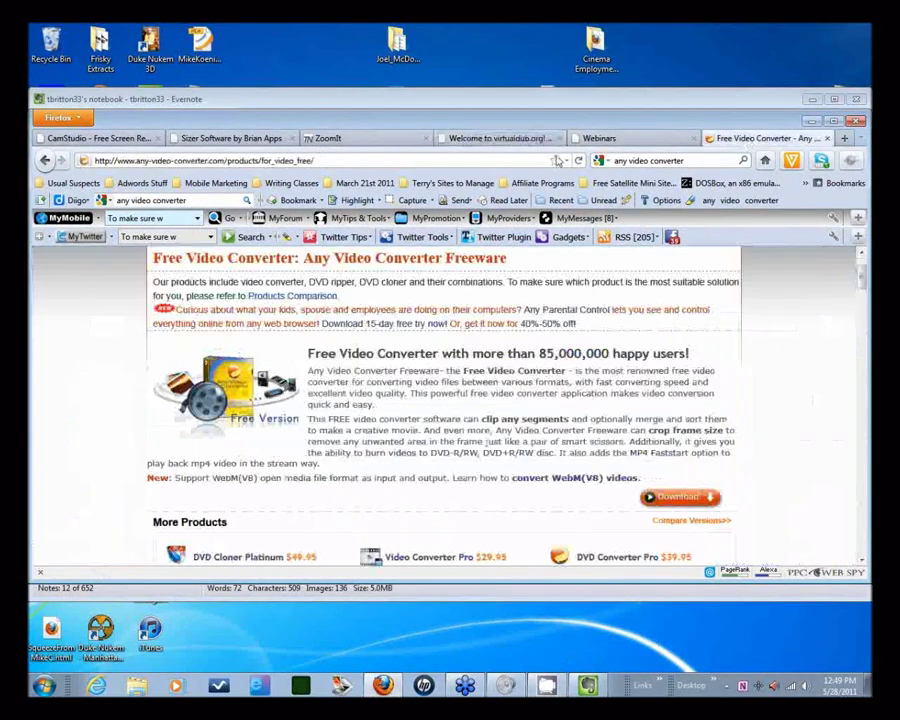
click(432, 160)
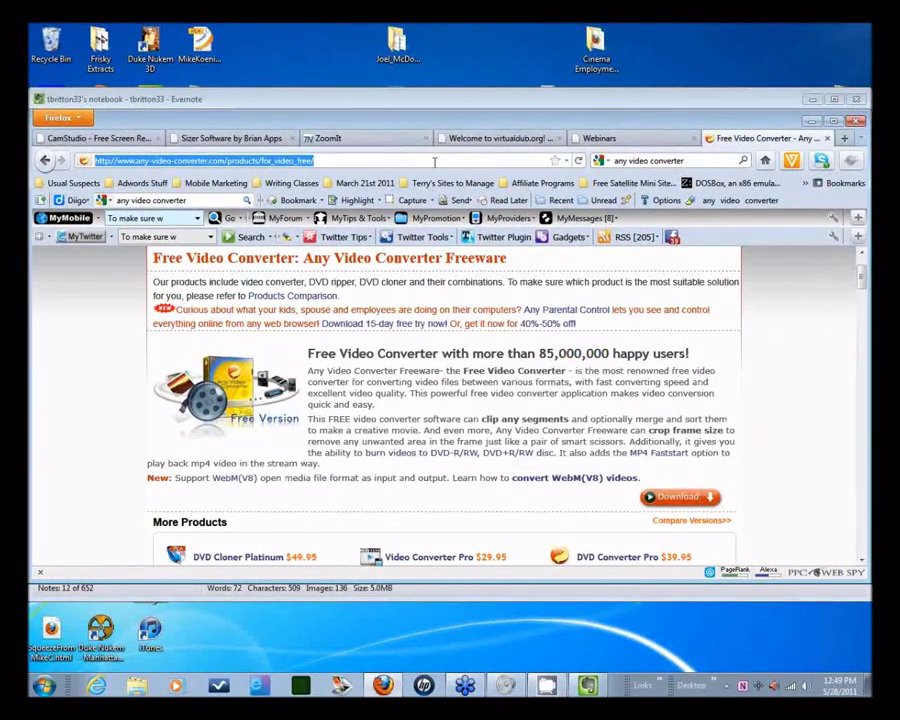
text(x)
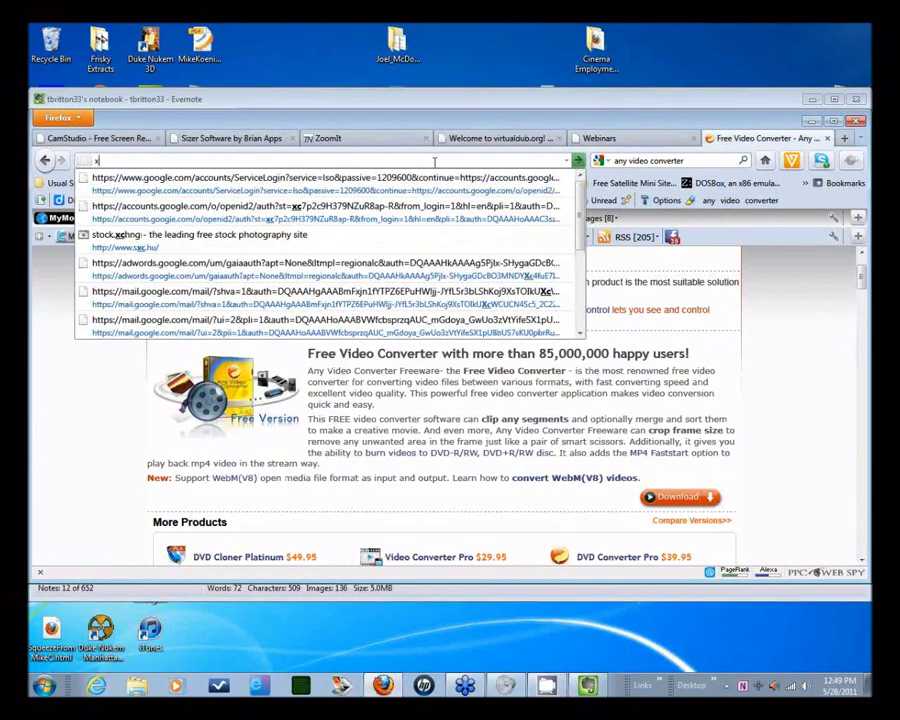
text(cvid.co)
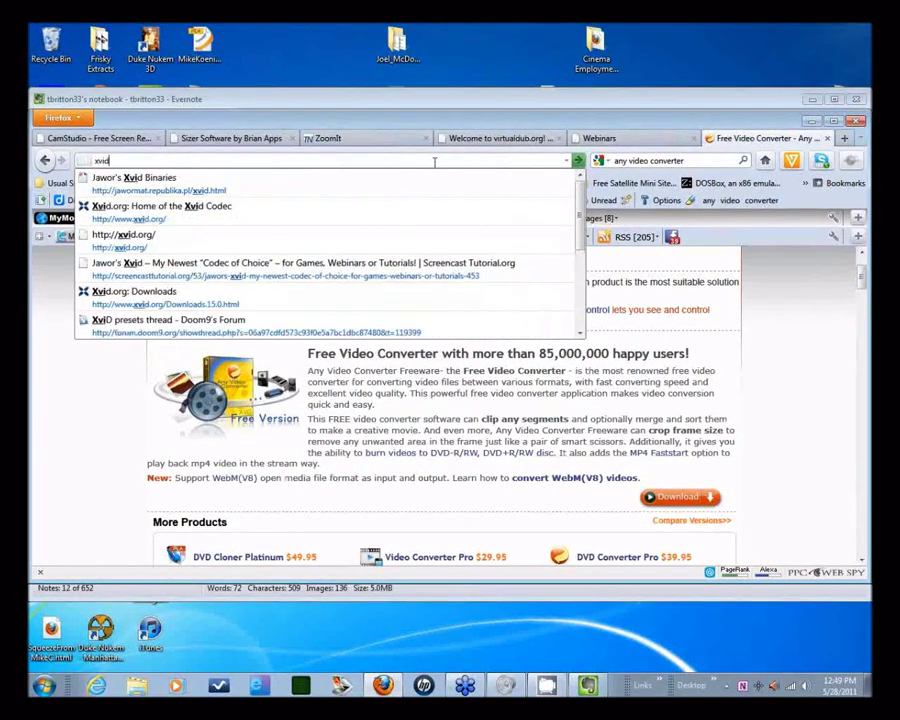
key(BackSpace)
key(BackSpace)
text(org)
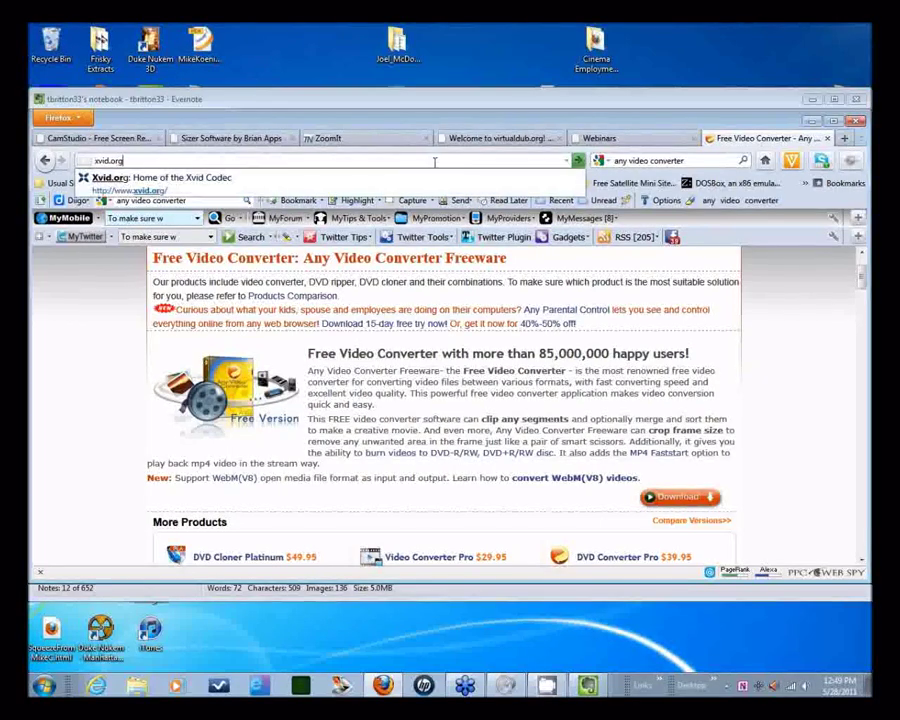
key(Return)
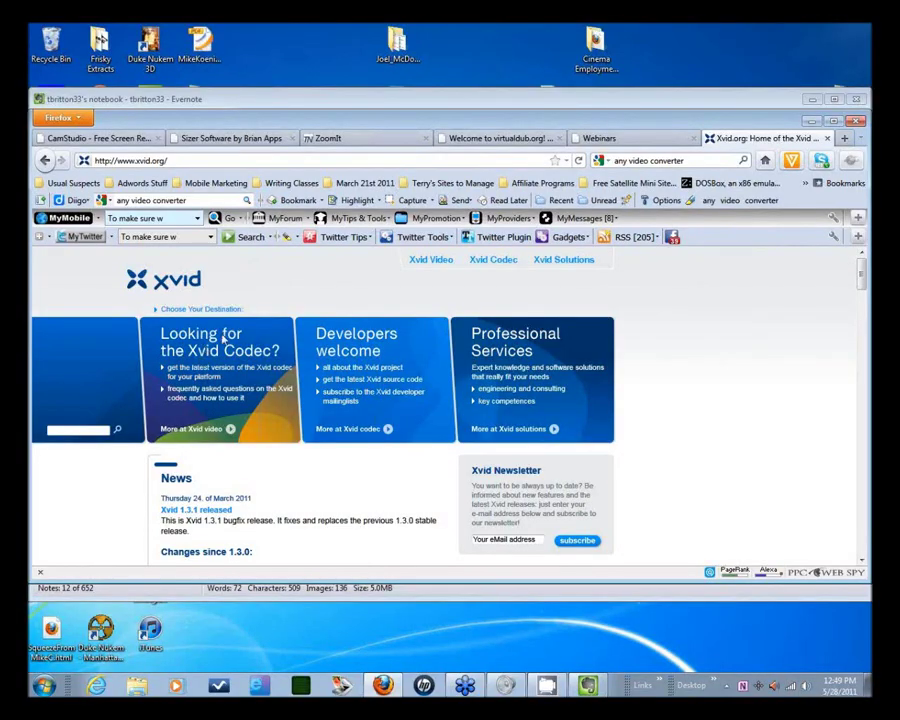
Step: Open the Xvid codec downloads page and examine its notice and the Windows and Linux download sections
click(203, 371)
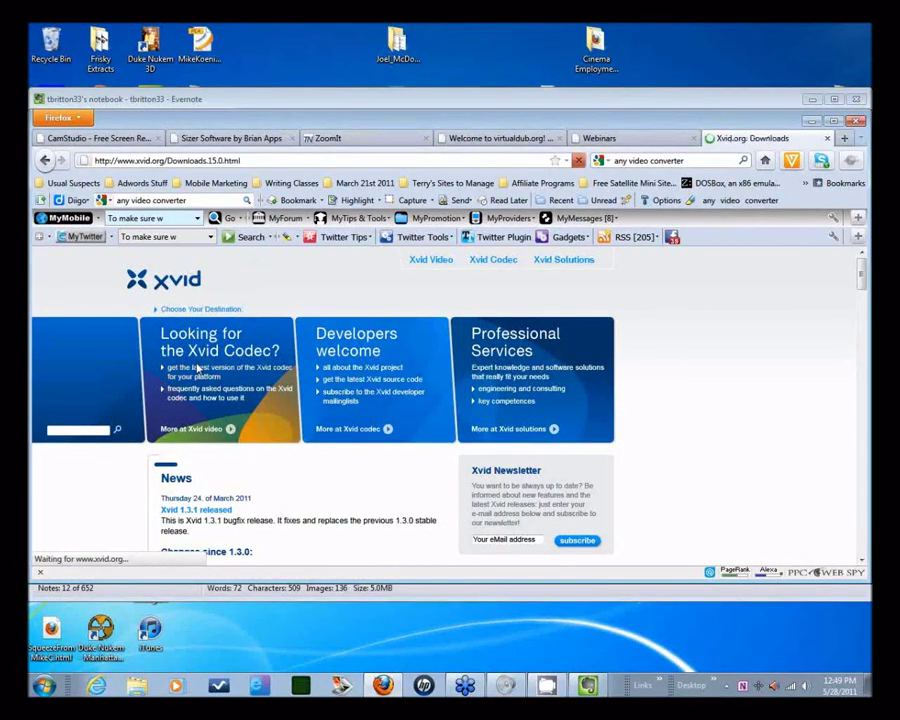
scroll(335, 380, down, 5)
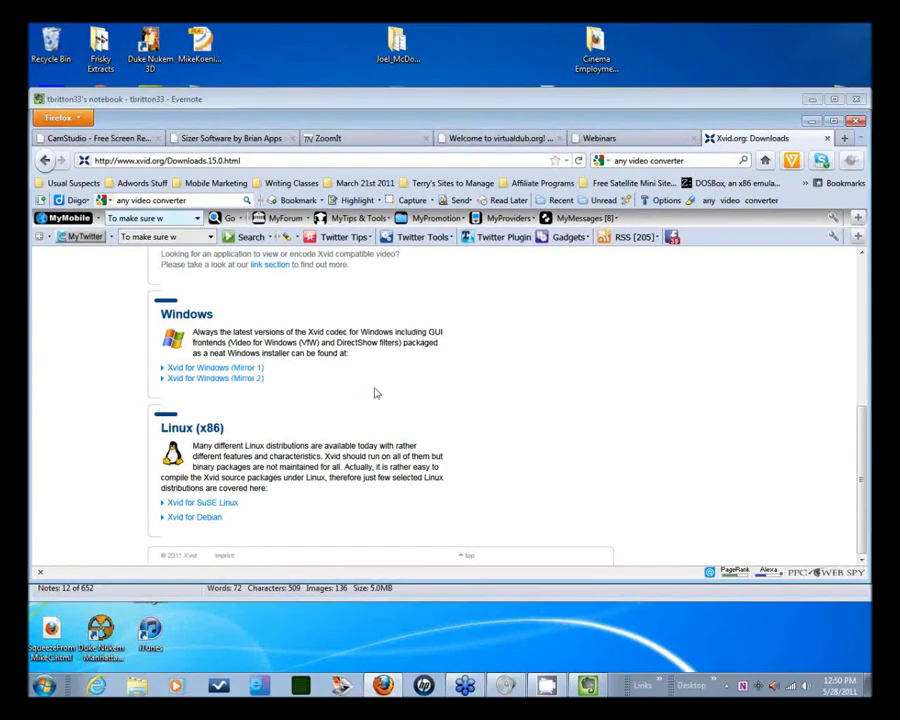
scroll(375, 393, up, 5)
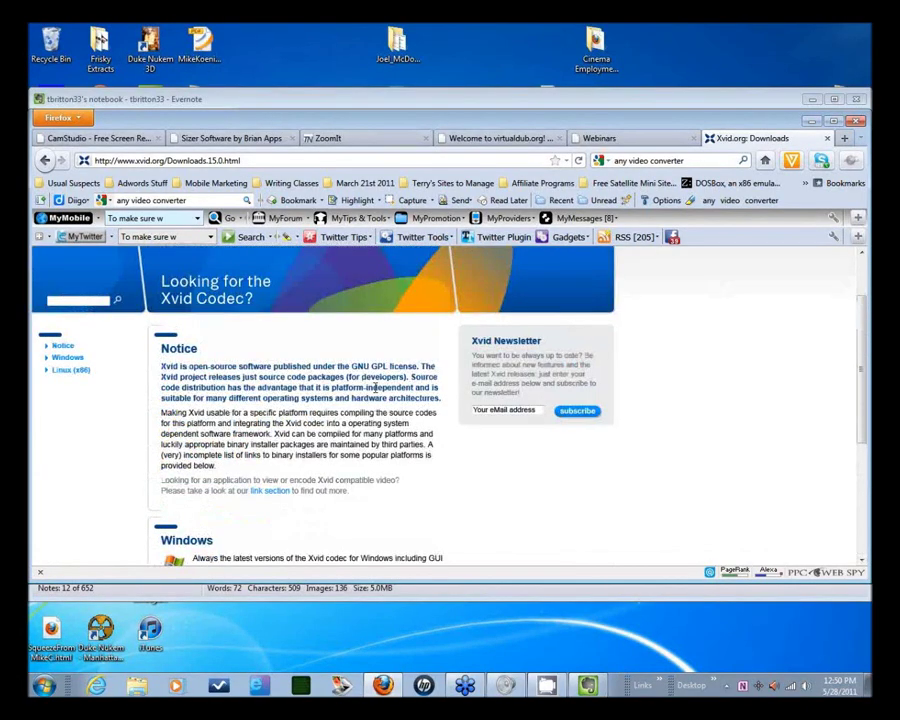
scroll(375, 393, down, 1)
scroll(375, 393, down, 3)
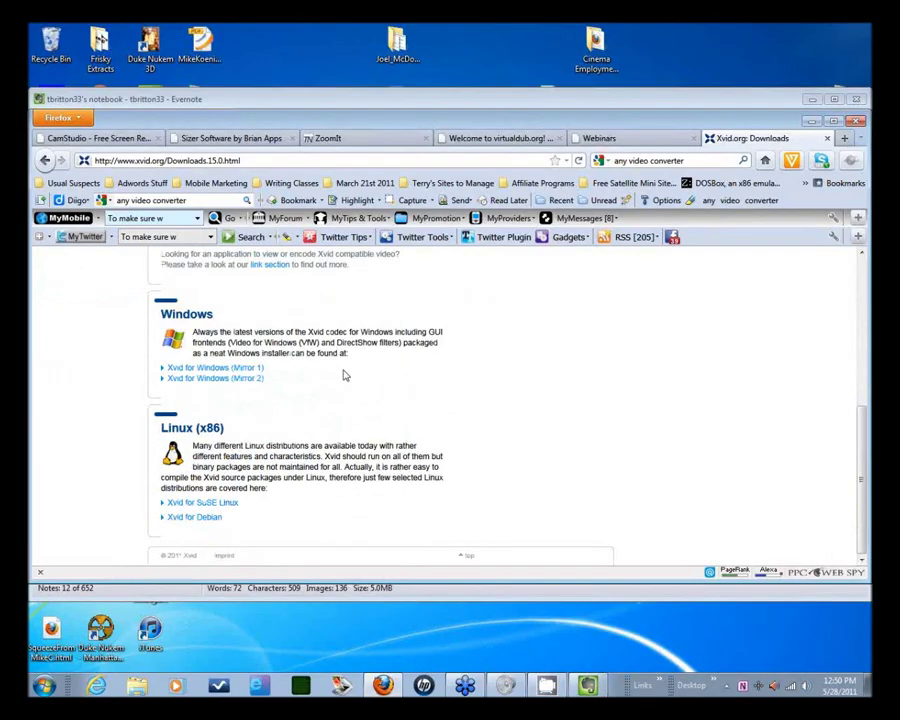
scroll(337, 372, up, 3)
scroll(348, 372, down, 3)
scroll(307, 394, up, 2)
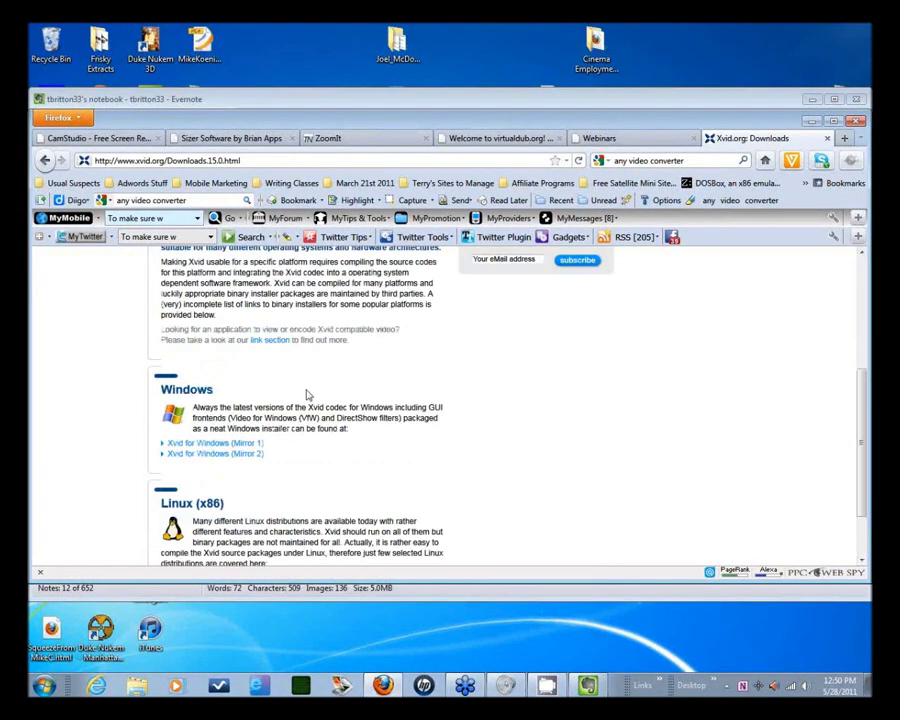
Step: Switch to CamStudio, examine the profile list in the Xvid configuration, cancel the video options, and hide the recorder window
click(547, 685)
click(497, 262)
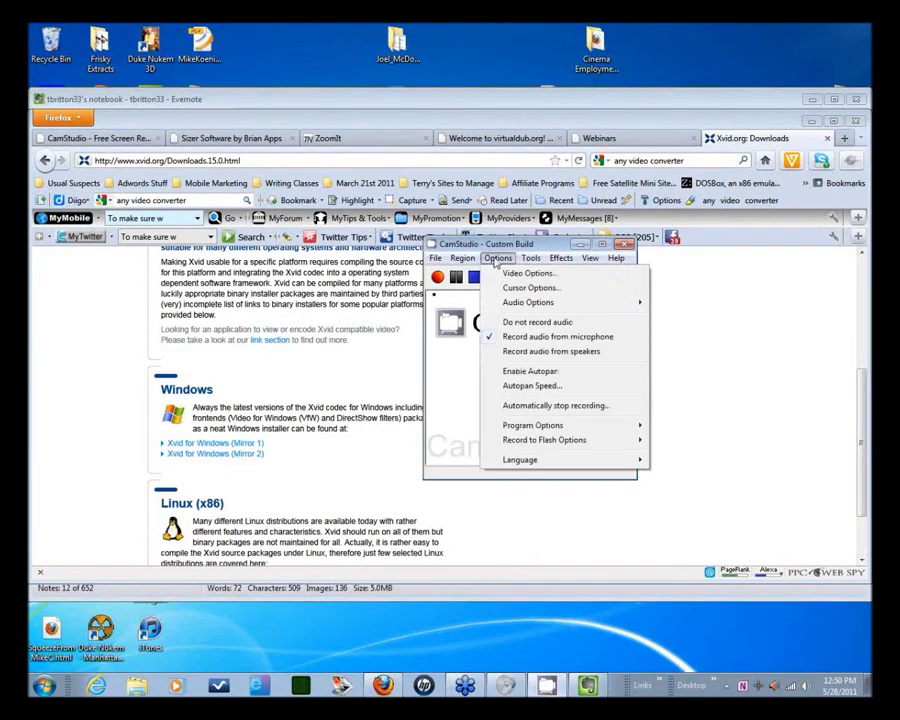
click(515, 273)
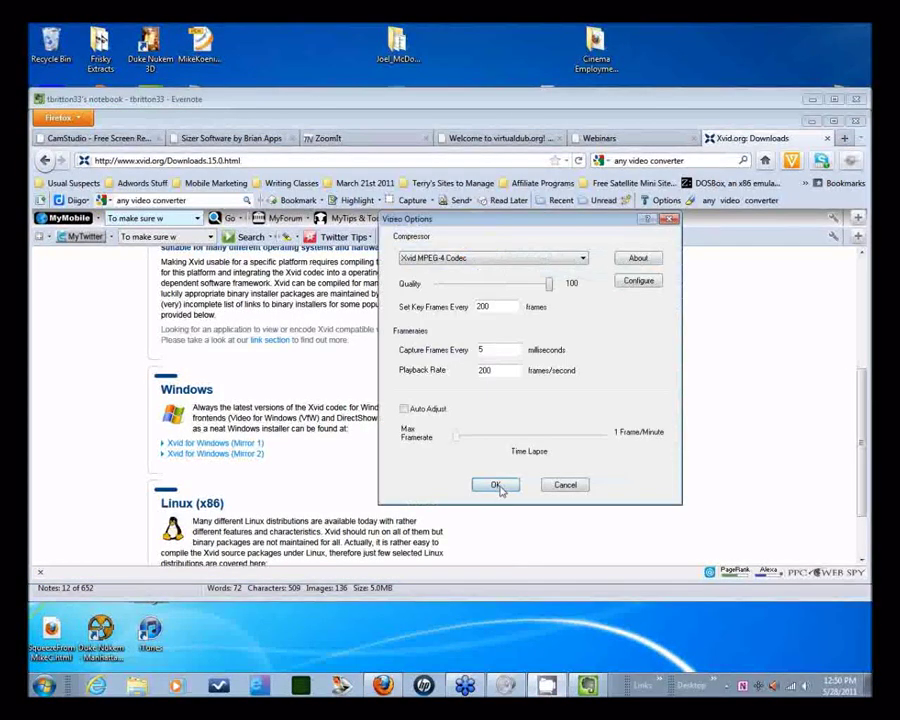
click(640, 280)
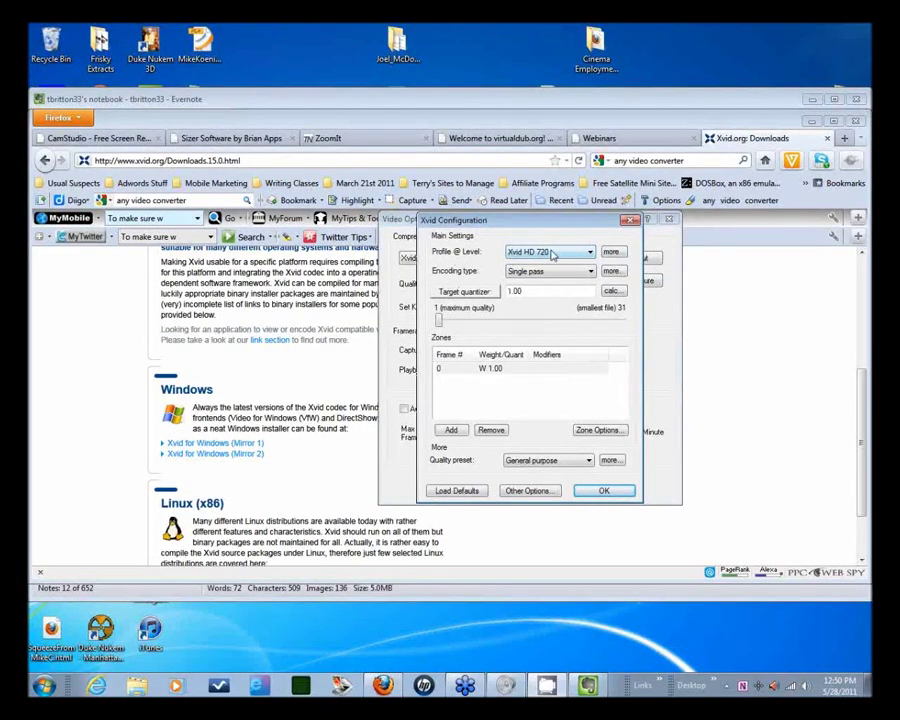
click(590, 252)
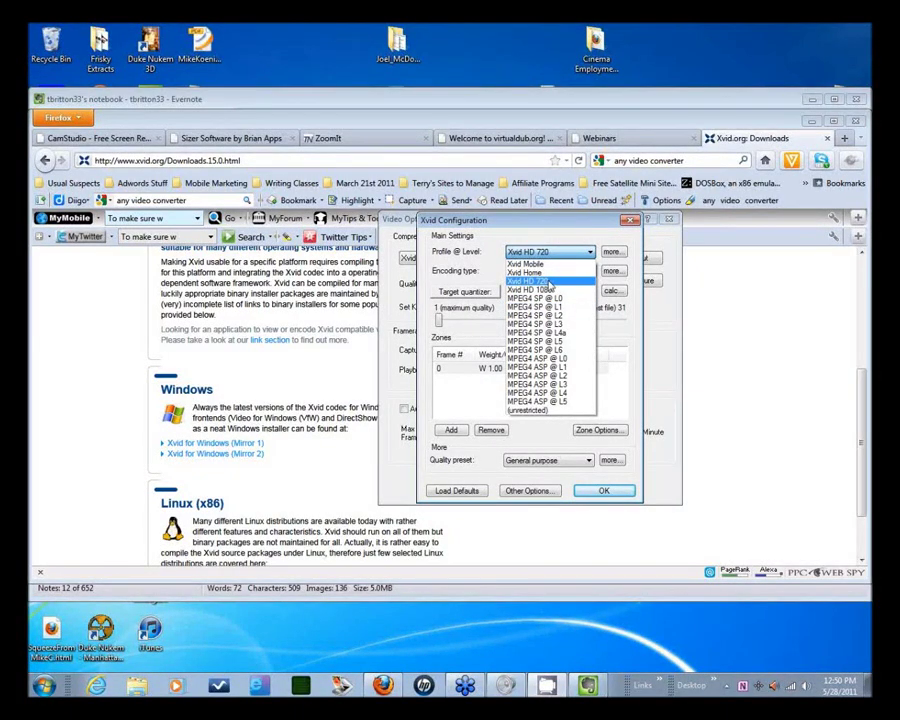
click(501, 255)
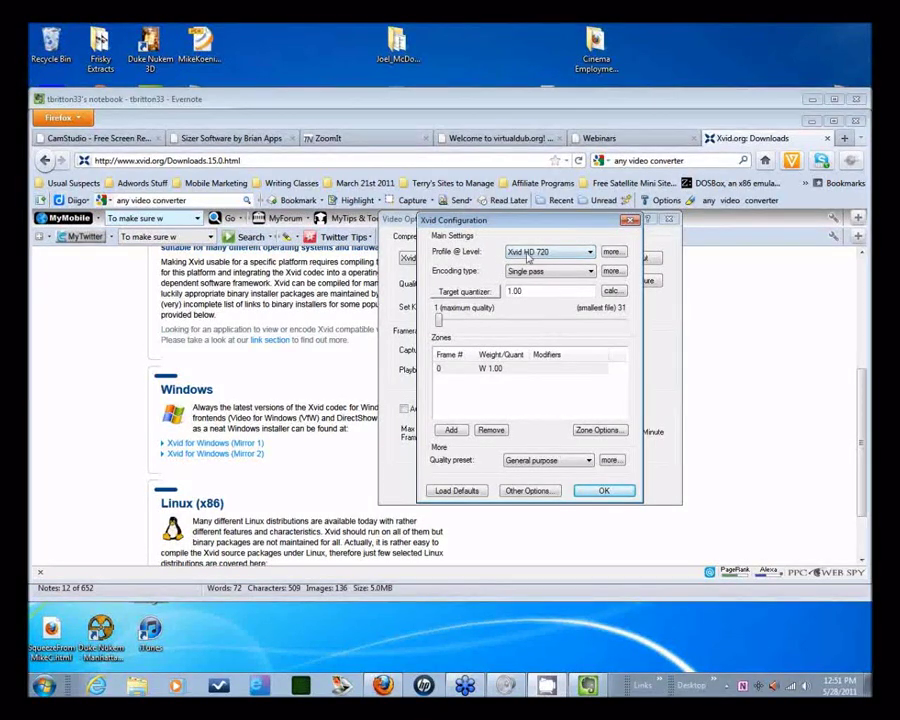
click(527, 256)
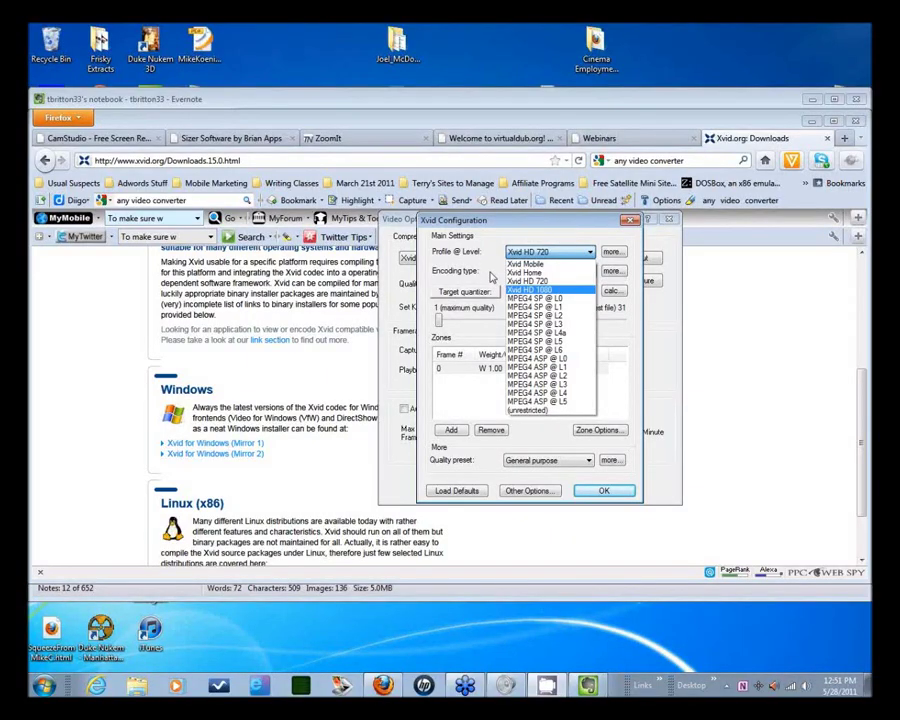
click(491, 277)
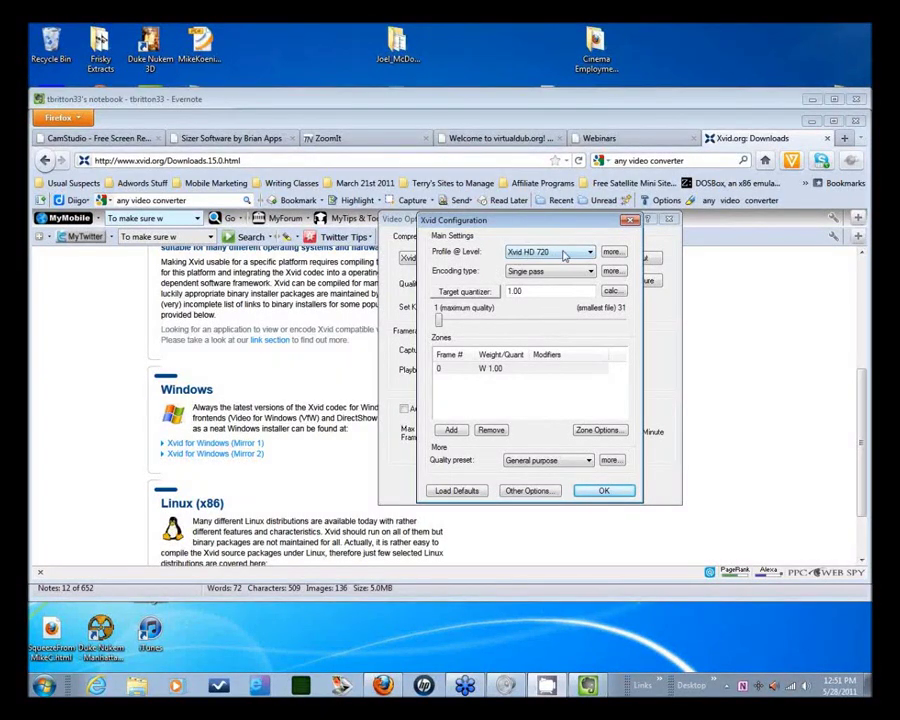
click(628, 222)
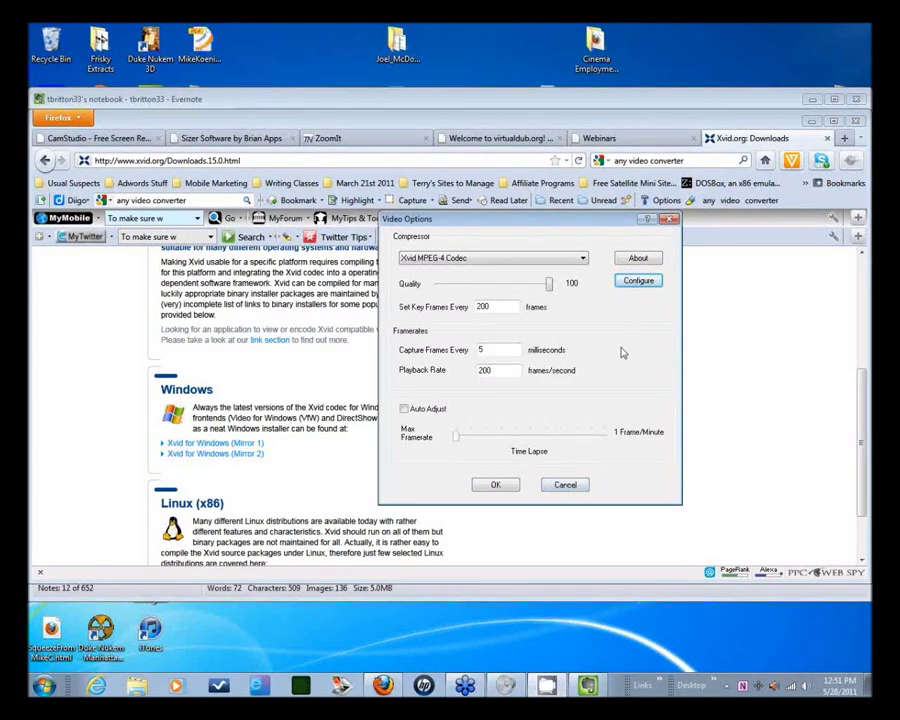
click(575, 486)
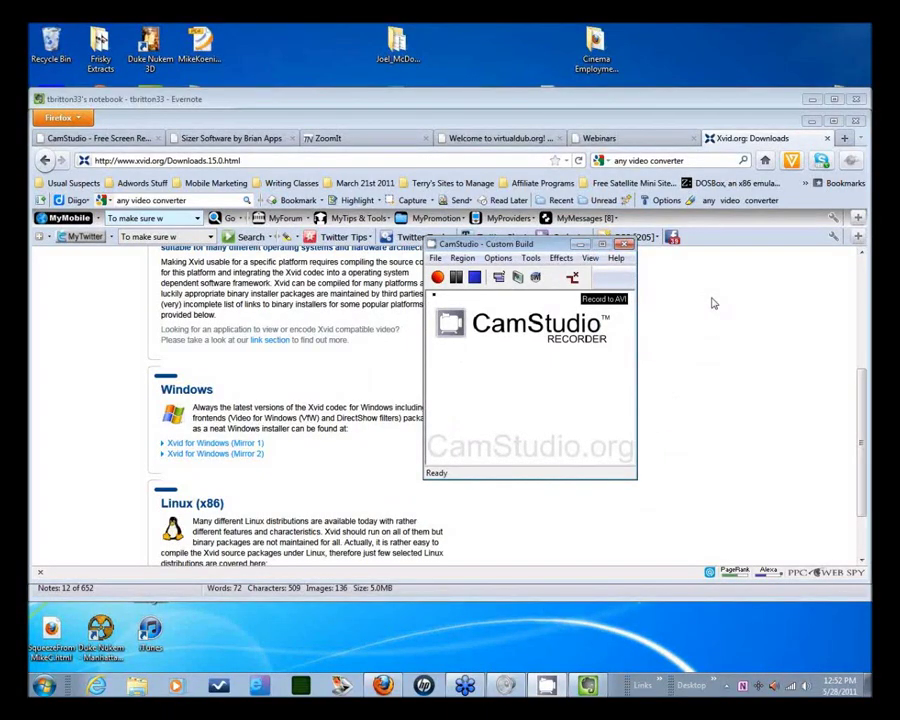
key(F8)
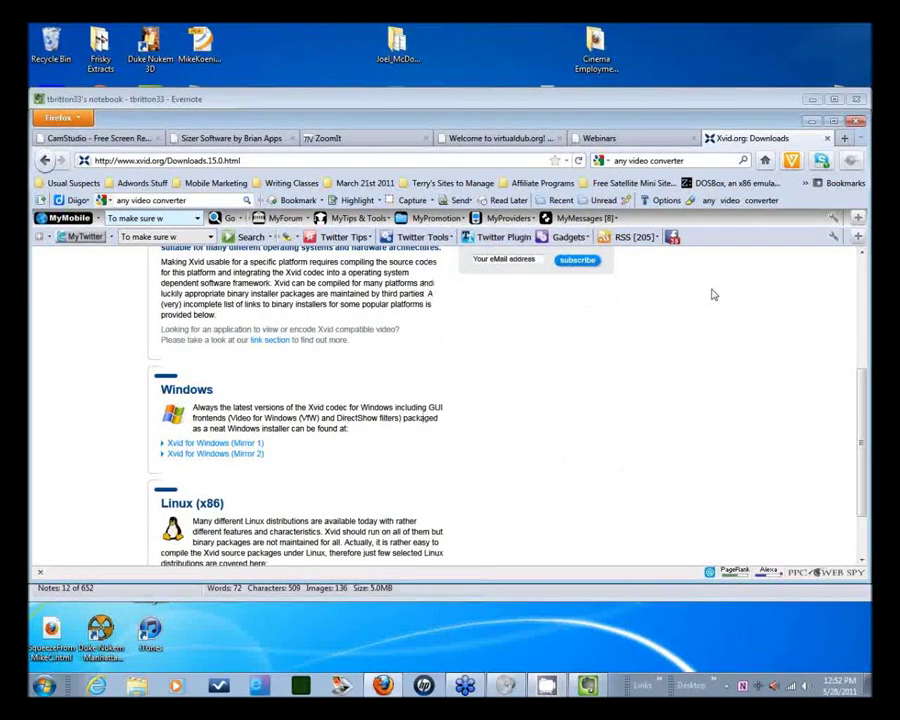
Step: Open the Jawor's Xvid Binaries page at jawormat.republika.pl/xvid.html in a new browser tab
click(844, 139)
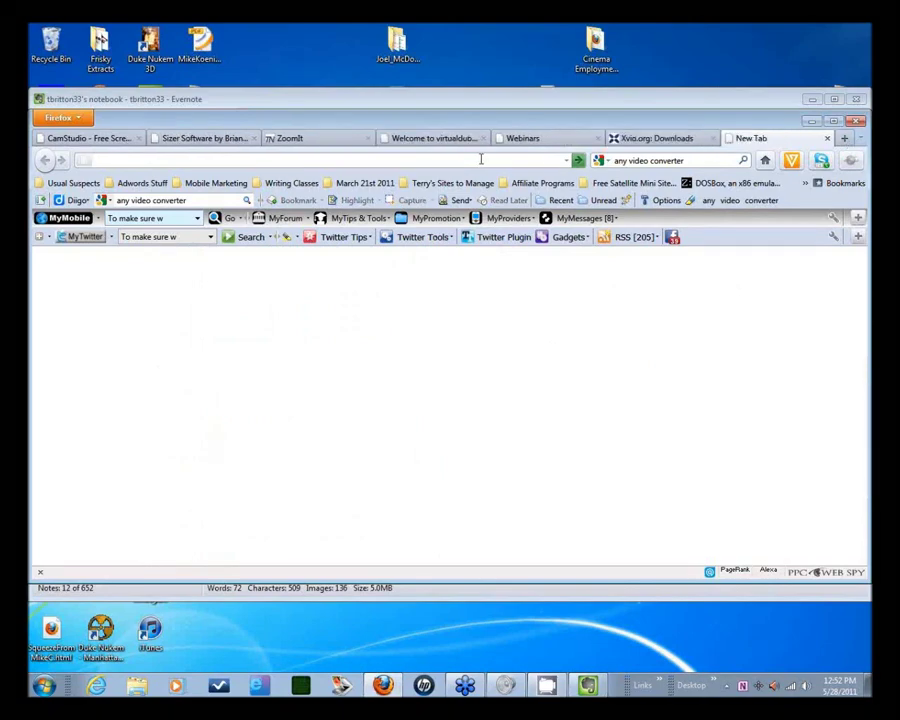
text(jaw)
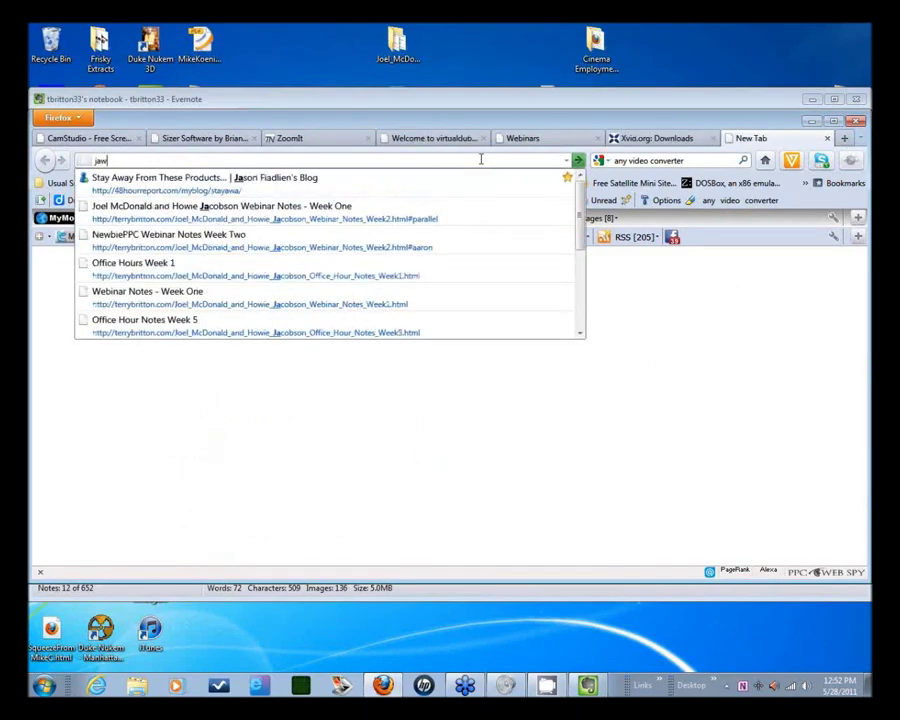
key(Down)
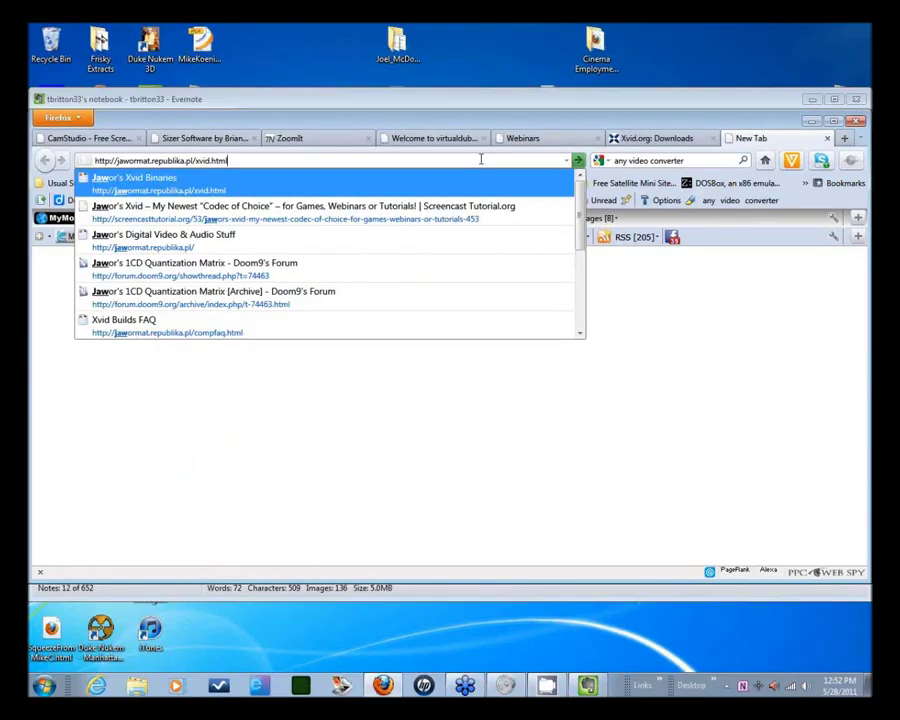
key(Return)
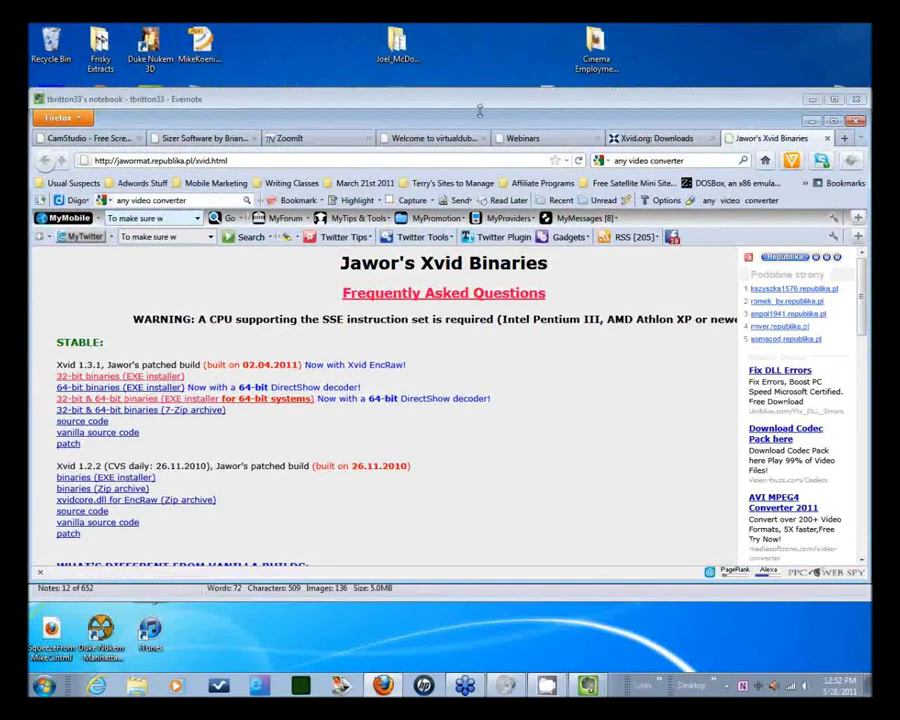
Step: Look up the Jawor's Xvid article on the Screencast Tutorial.org home page, and return to the Jawor's Xvid Binaries page
click(527, 138)
click(220, 298)
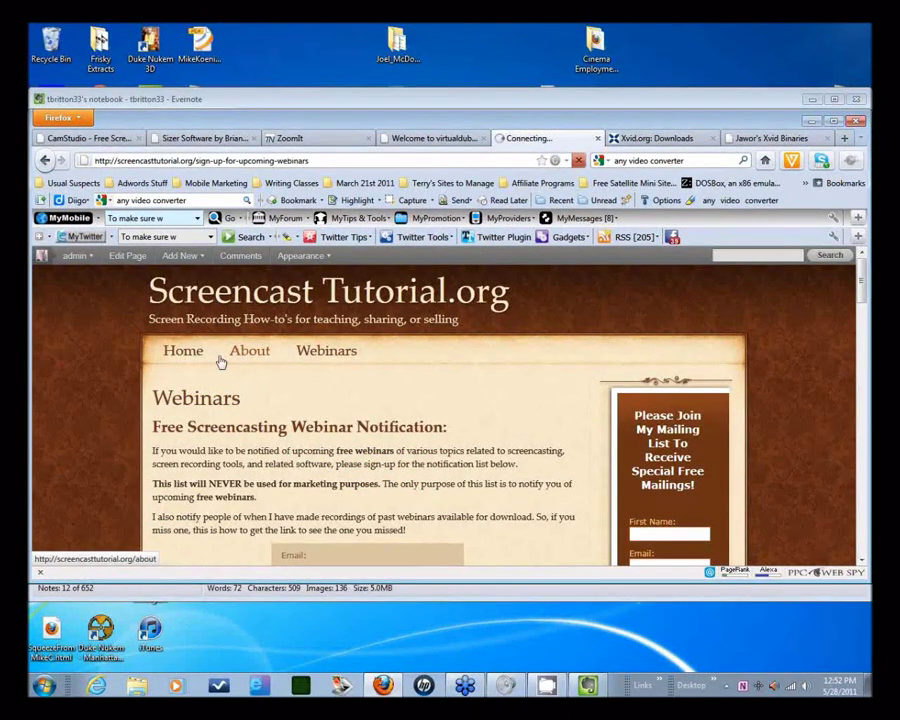
click(160, 357)
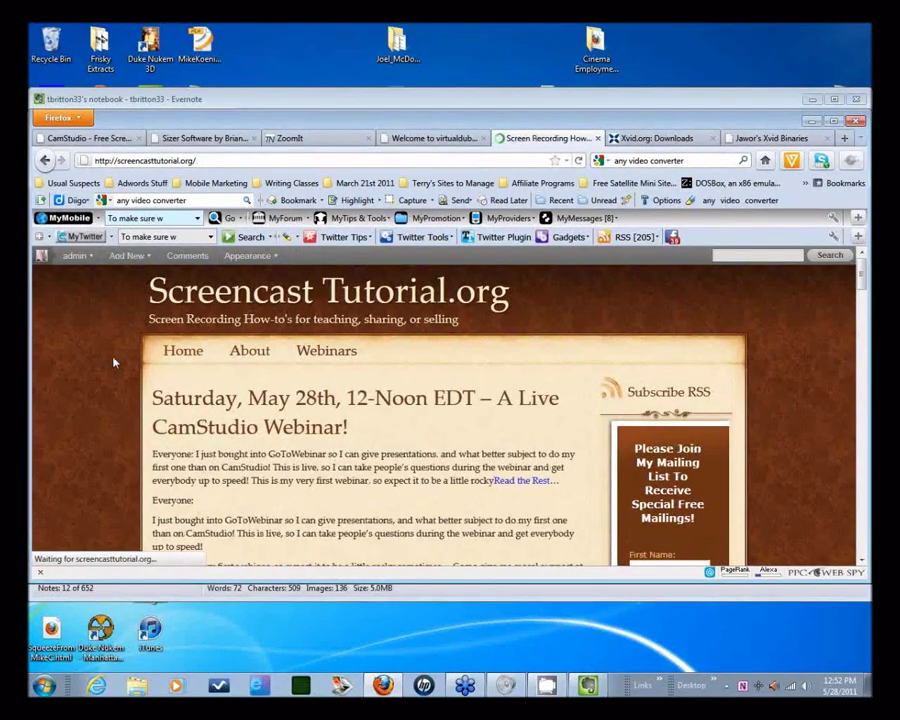
scroll(129, 362, down, 10)
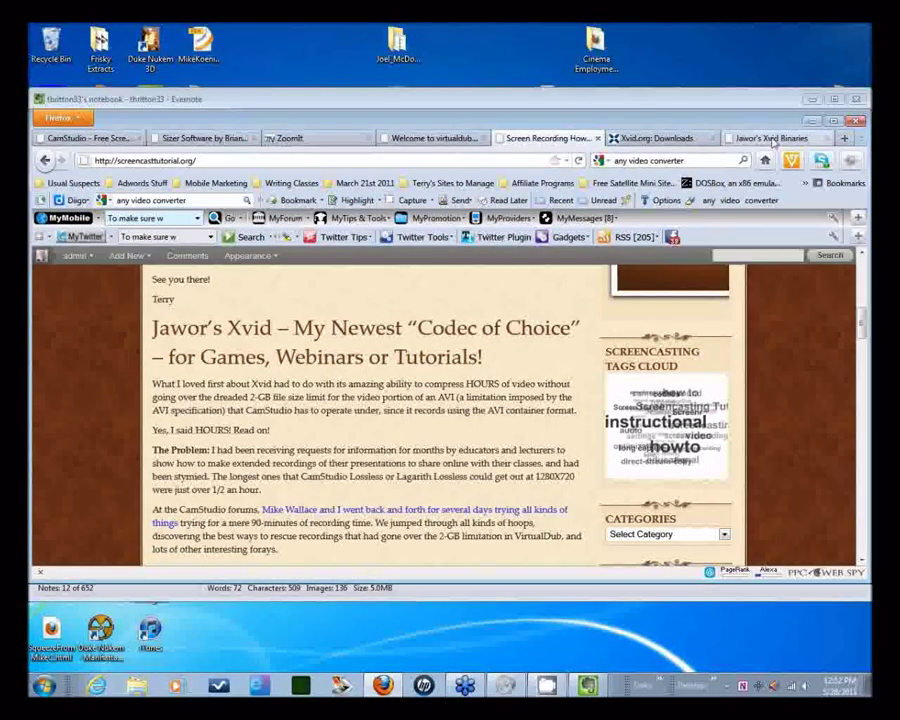
key(ctrl+Tab)
key(ctrl+Tab)
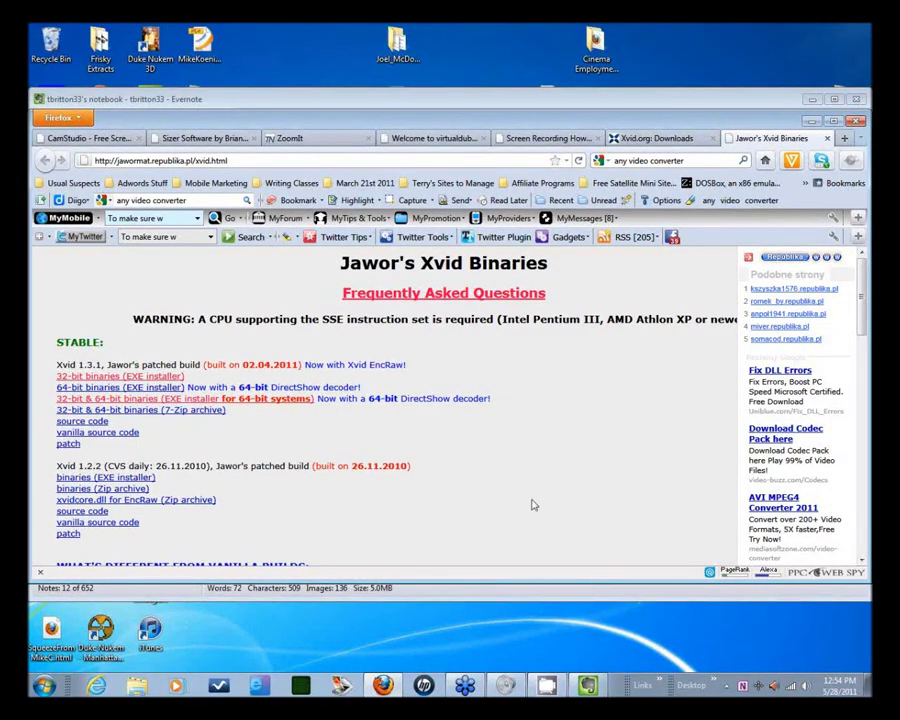
Step: Switch to CamStudio, open the Xvid codec configuration from the video options, and choose the Xvid HD 720 profile
click(546, 685)
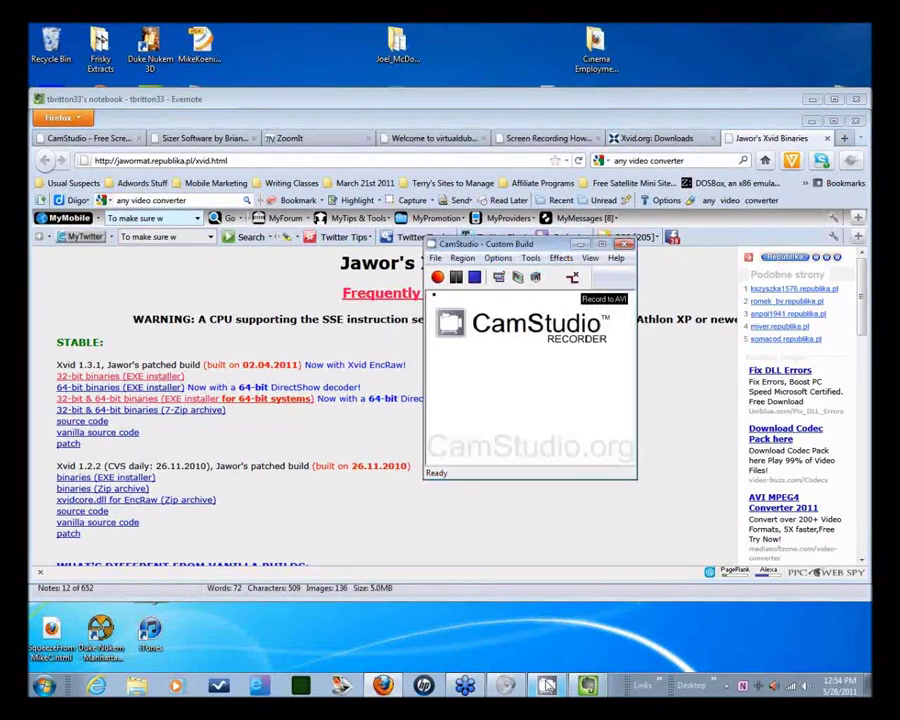
click(498, 258)
click(515, 273)
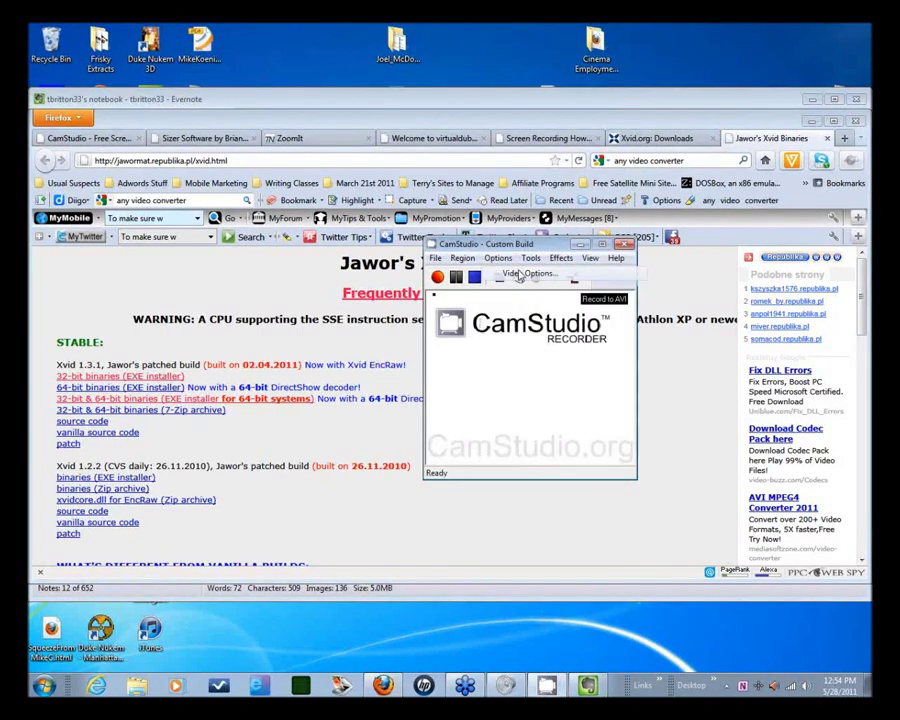
click(635, 281)
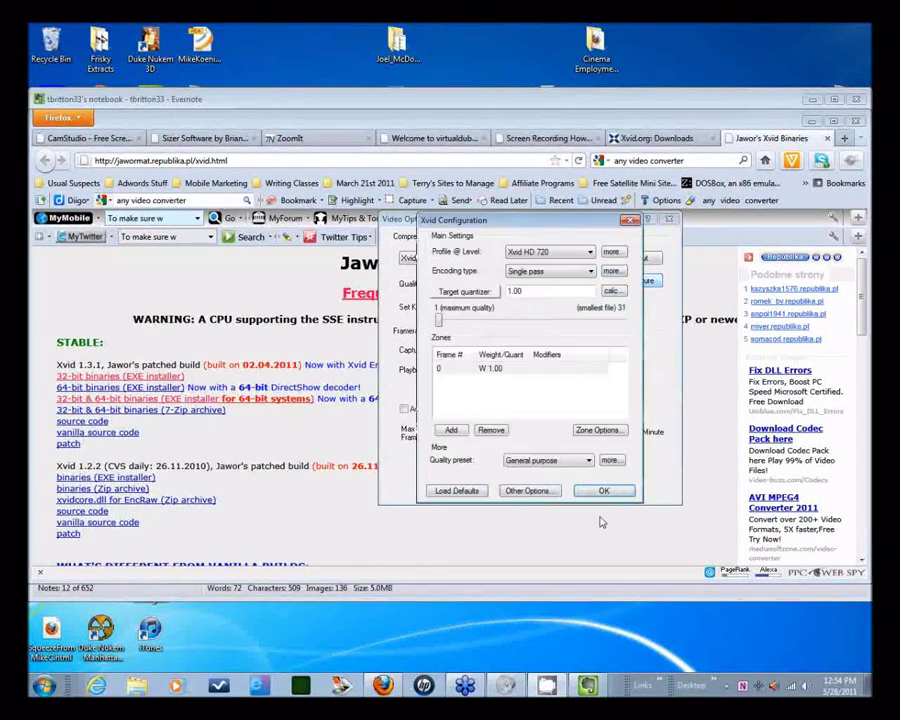
click(563, 253)
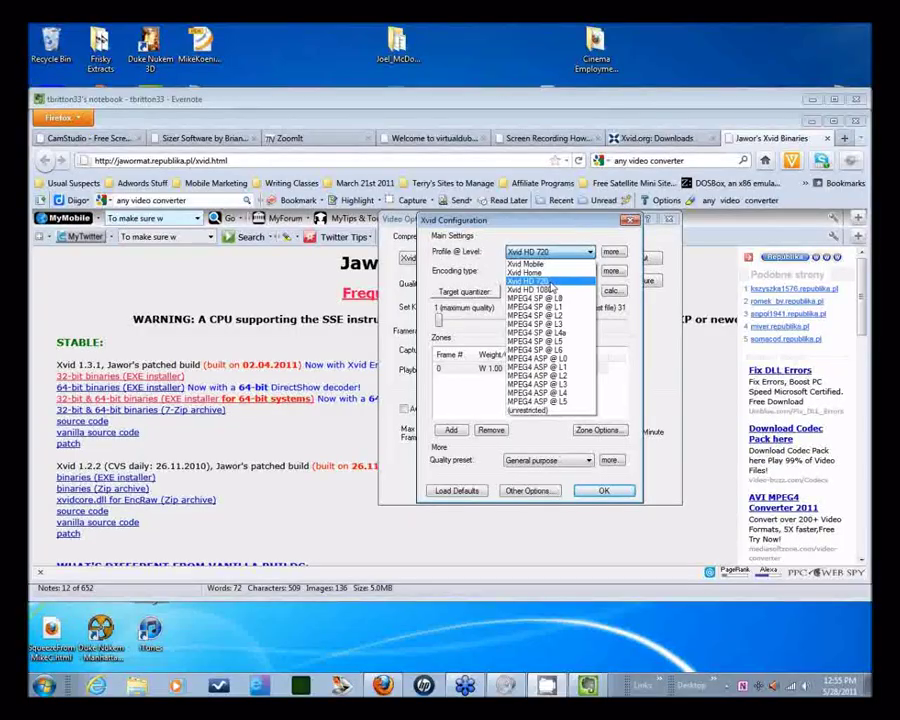
click(493, 275)
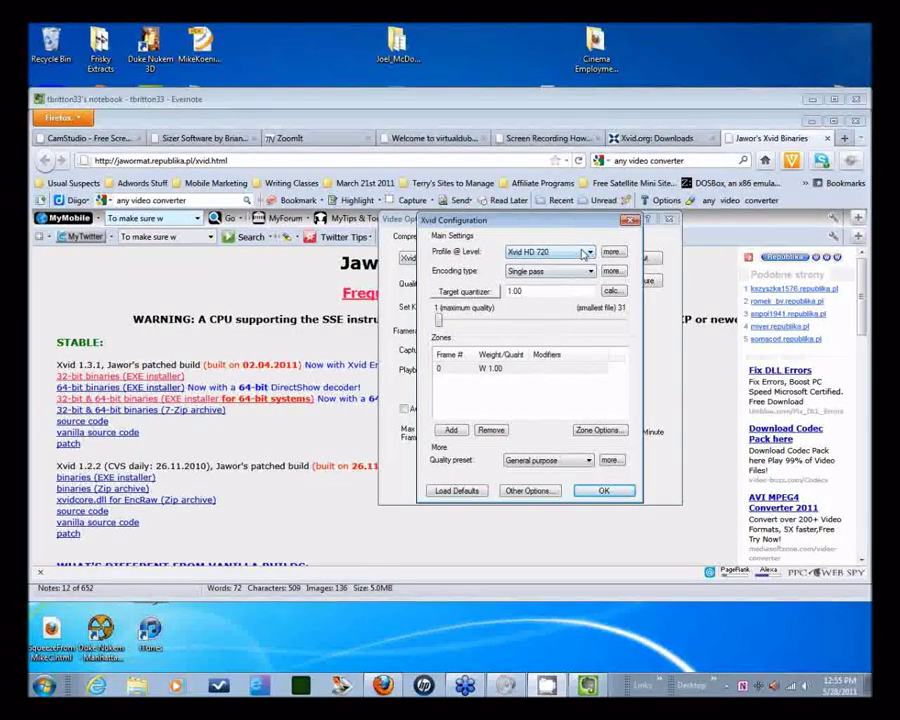
click(584, 253)
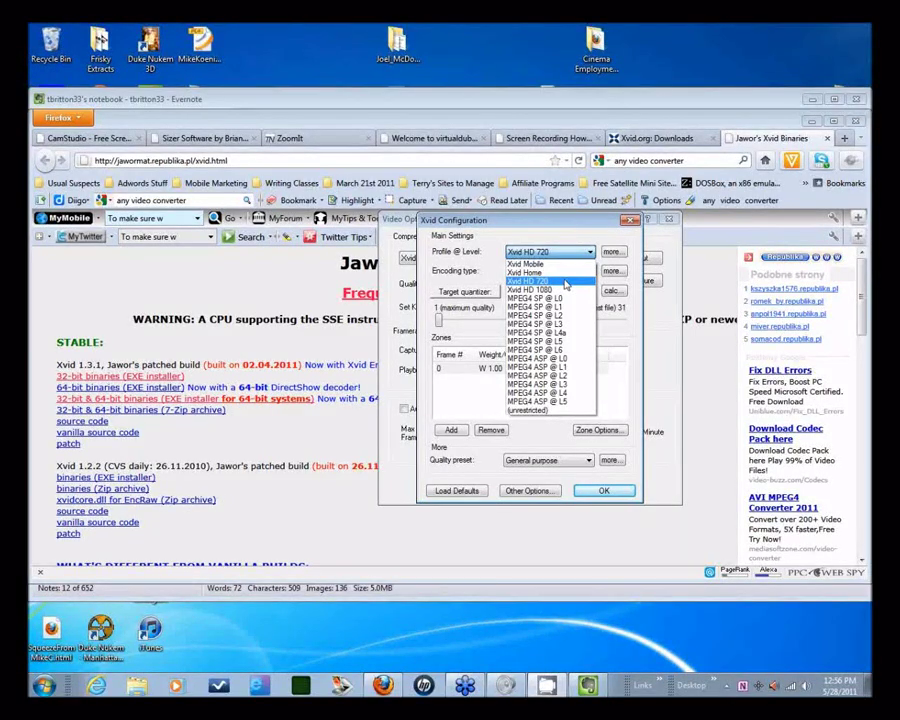
click(566, 284)
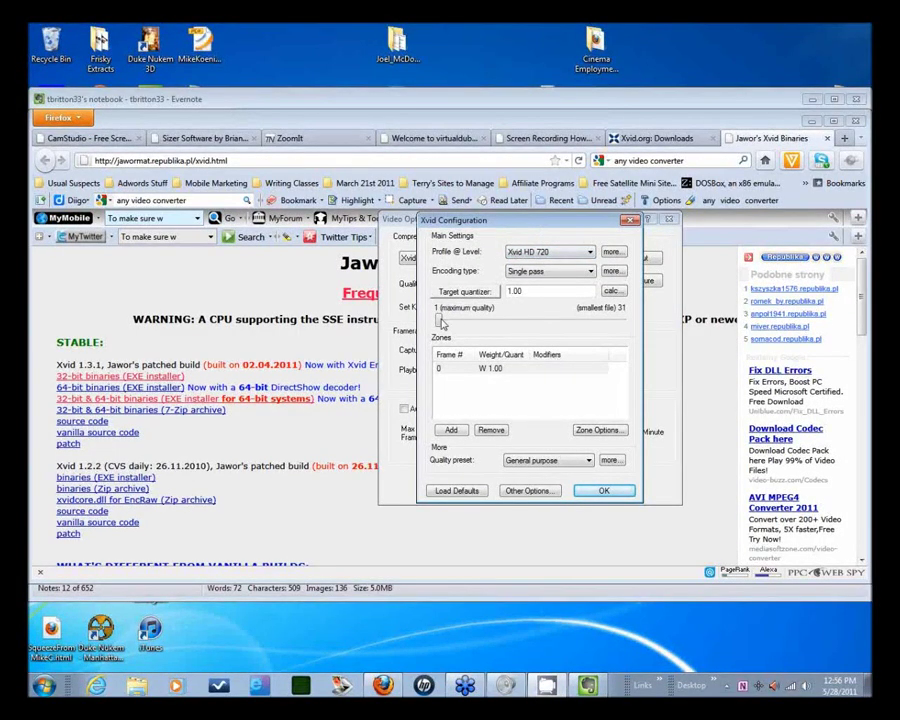
Step: Set the target quantizer in the Xvid configuration to 2.00
mouse_move(438, 318)
mouse_down()
mouse_move(494, 327)
mouse_move(447, 323)
mouse_up()
double_click(513, 291)
click(507, 322)
drag(489, 225, 490, 230)
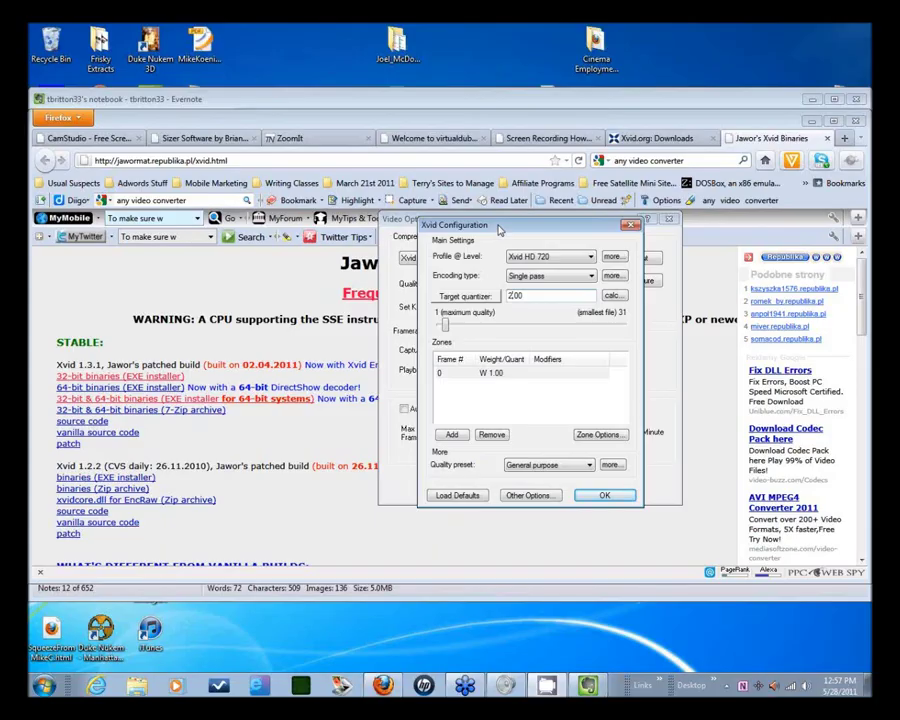
drag(499, 230, 500, 225)
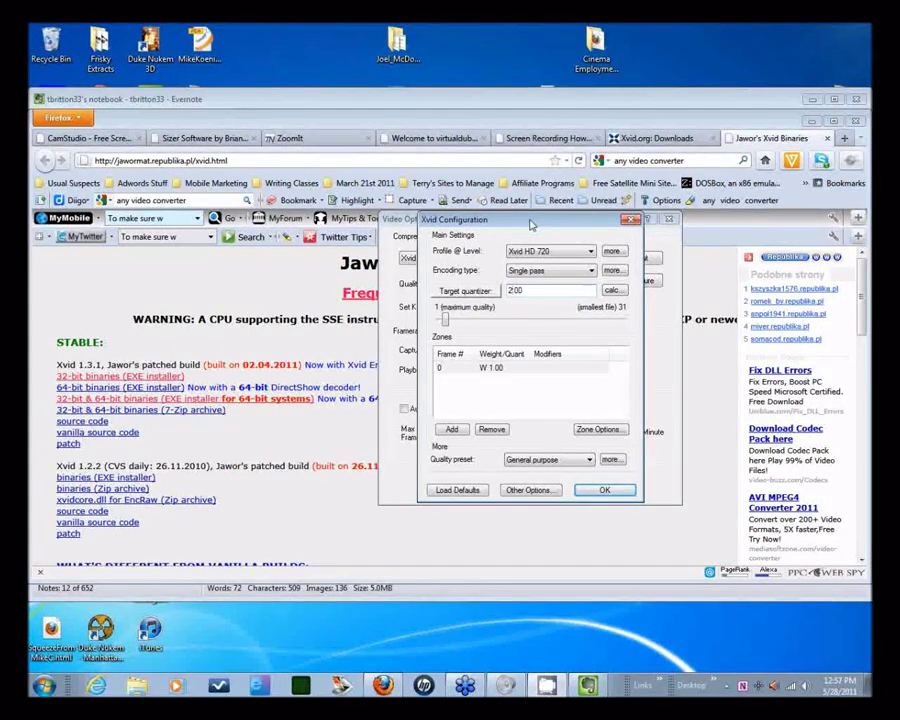
drag(530, 224, 530, 224)
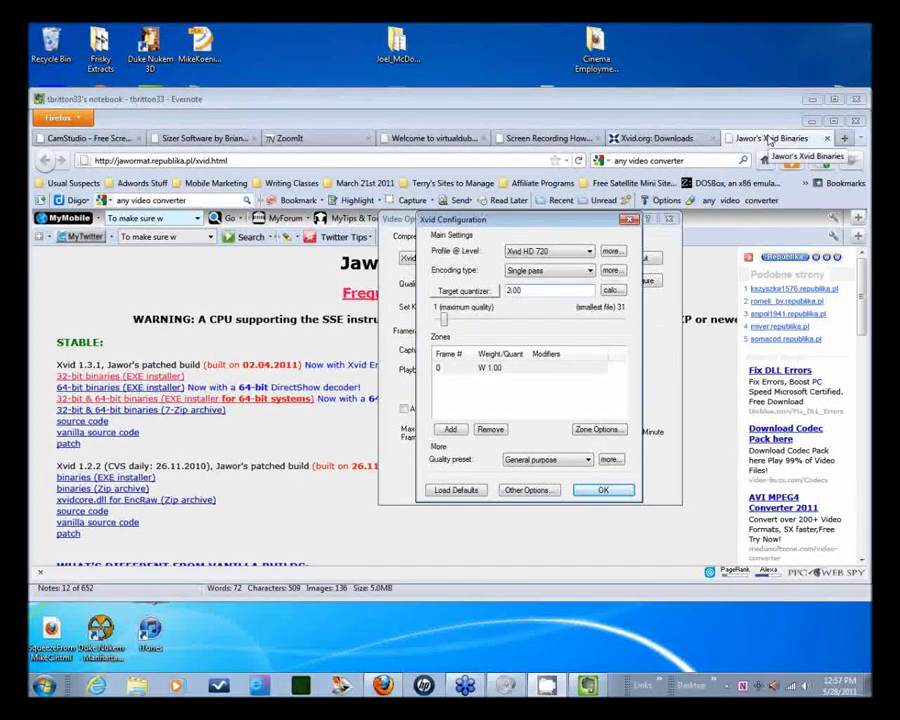
Step: Switch to Firefox and return from the Xvid.org downloads page to the Any Video Converter free version page
click(770, 140)
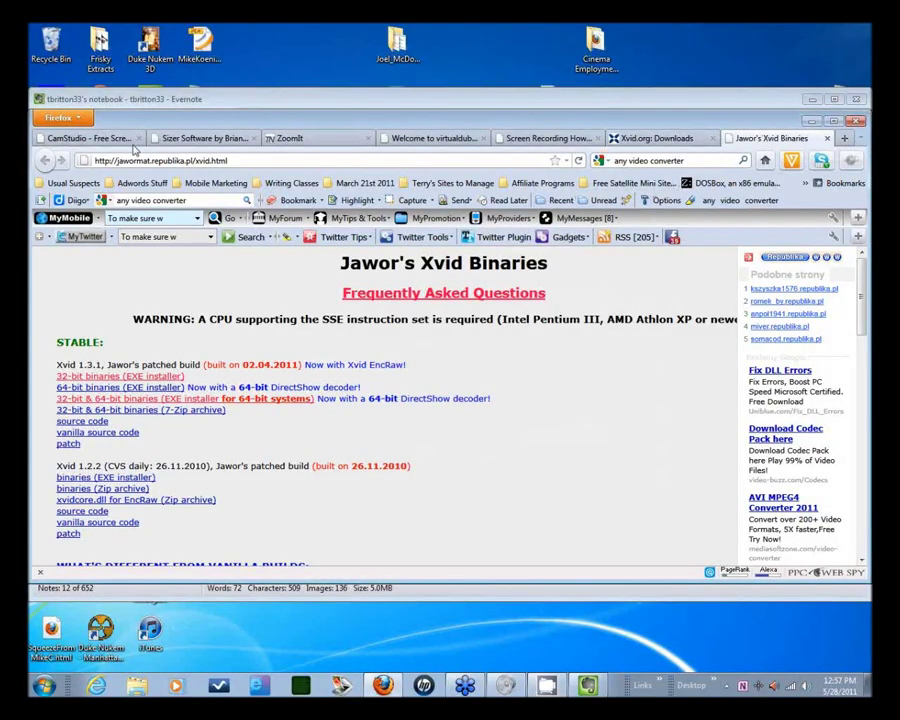
click(665, 141)
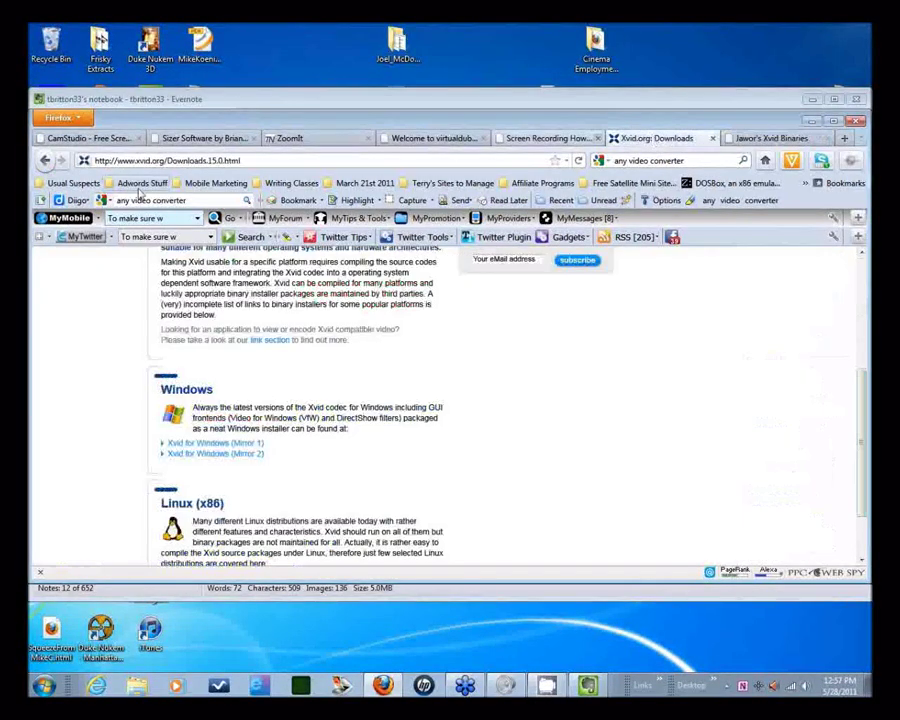
right_click(45, 163)
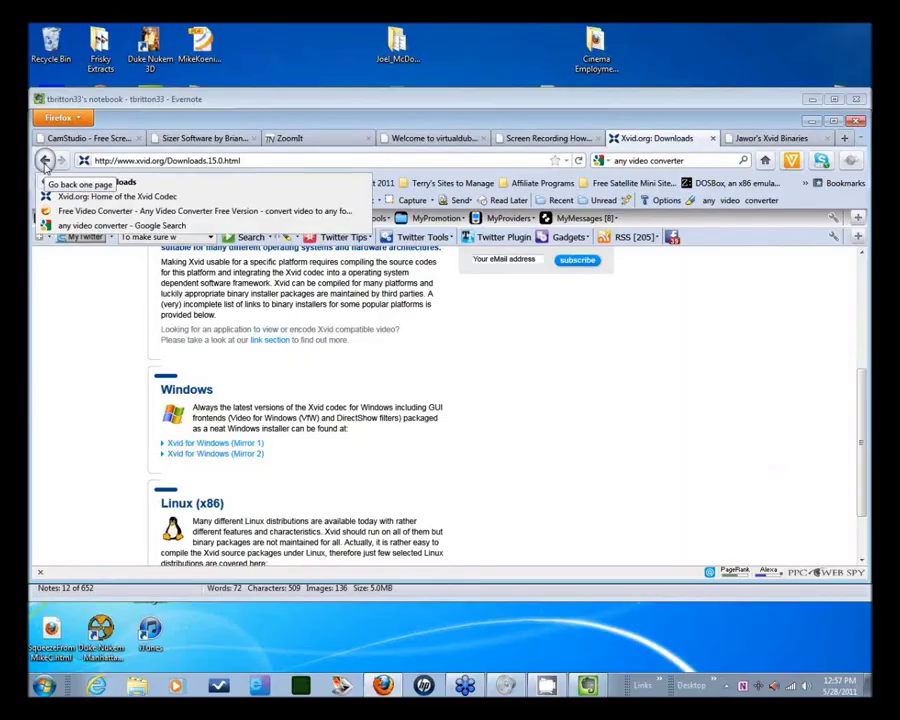
click(70, 211)
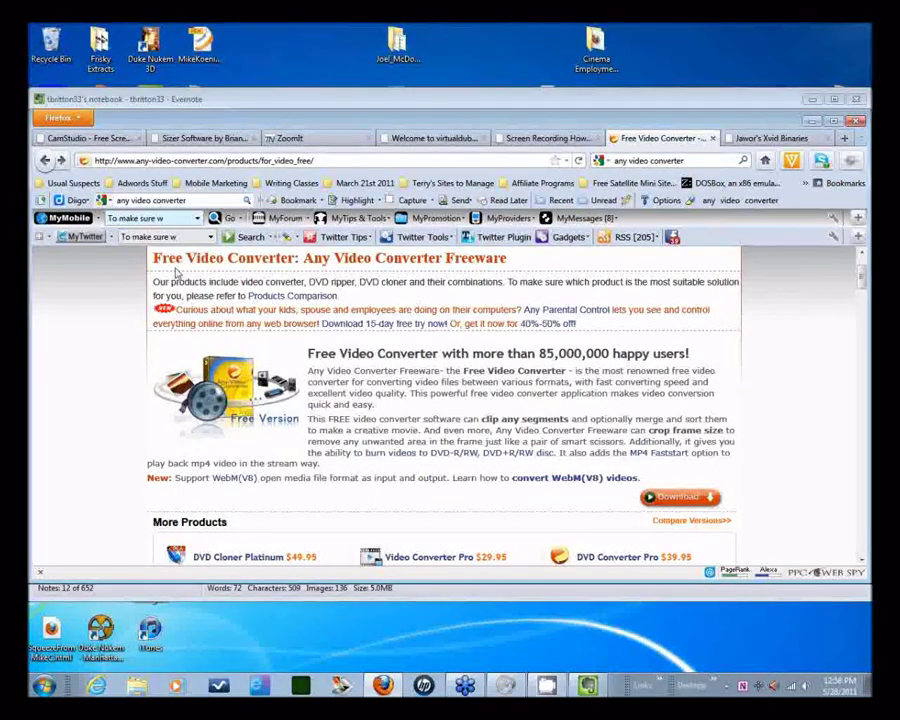
Step: Highlight the heading "Free Video Converter: Any Video Converter Freeware" to point it out, and clear the selection
drag(153, 258, 512, 263)
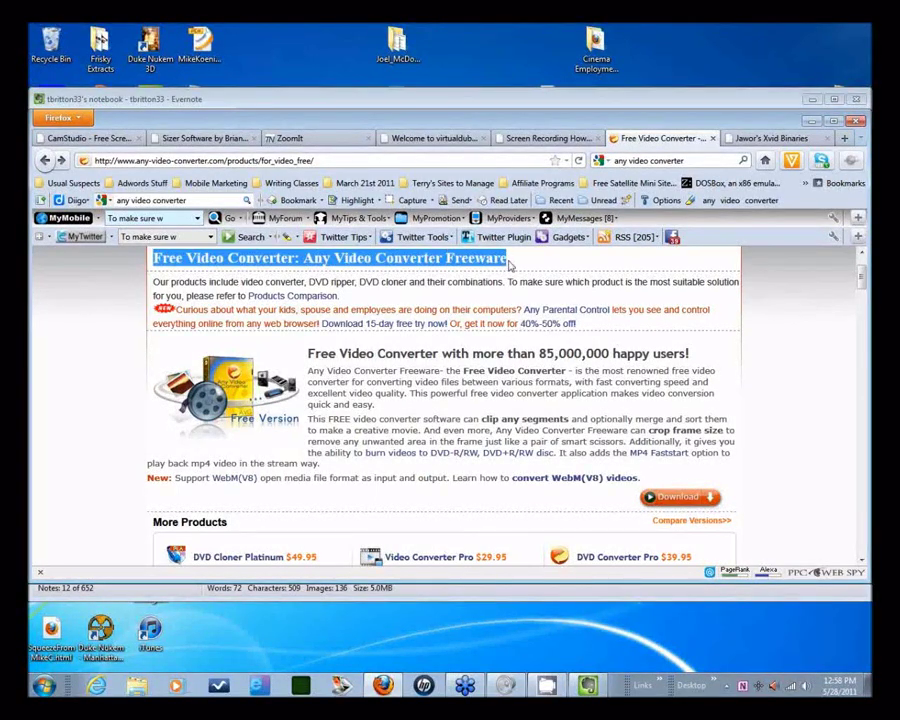
click(551, 265)
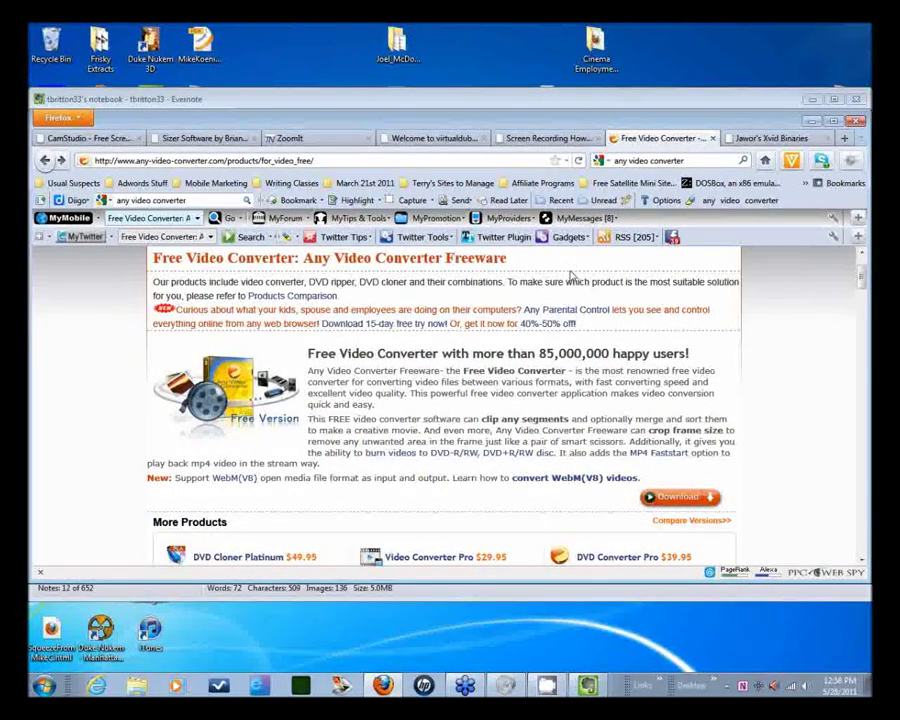
triple_click(547, 268)
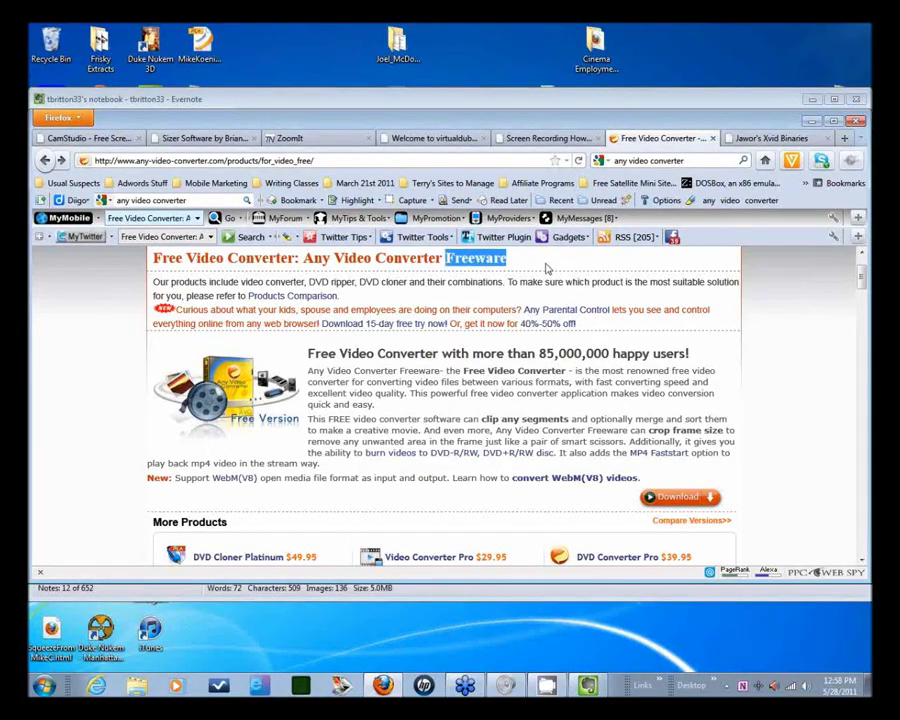
click(547, 268)
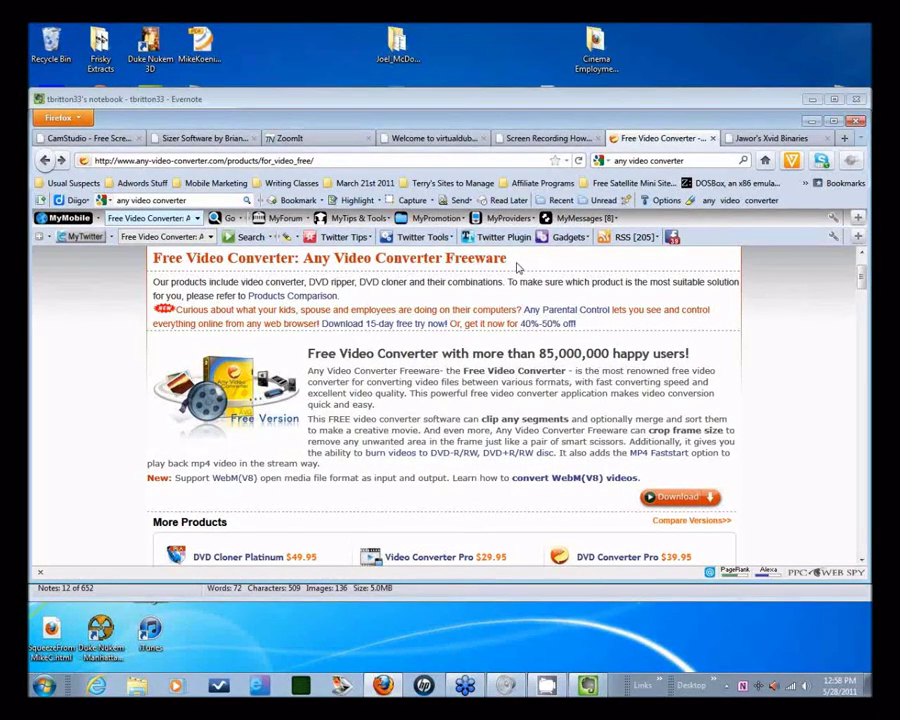
drag(511, 264, 178, 280)
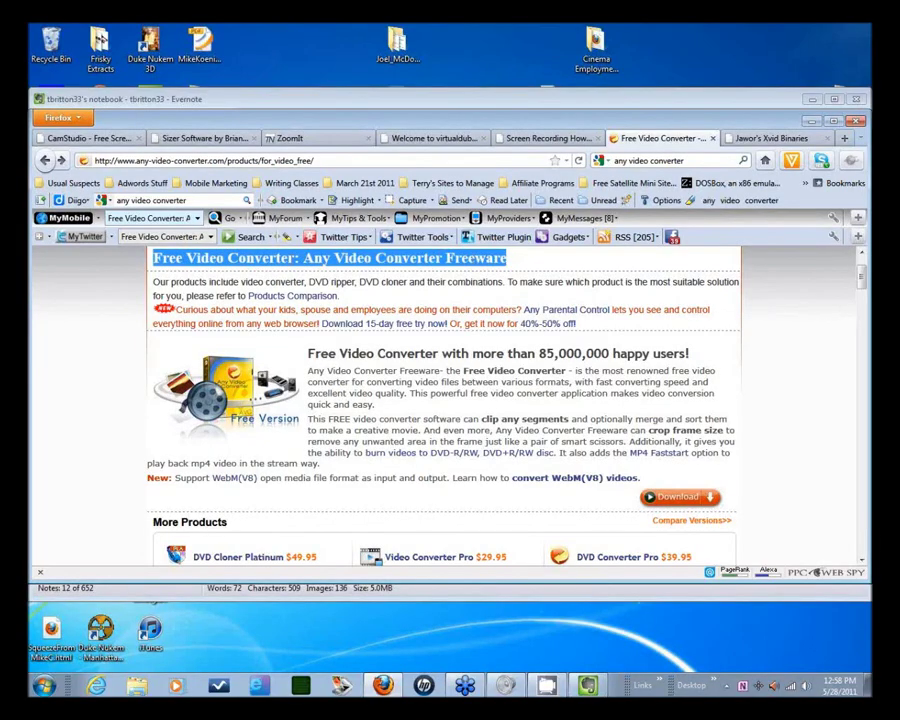
click(524, 264)
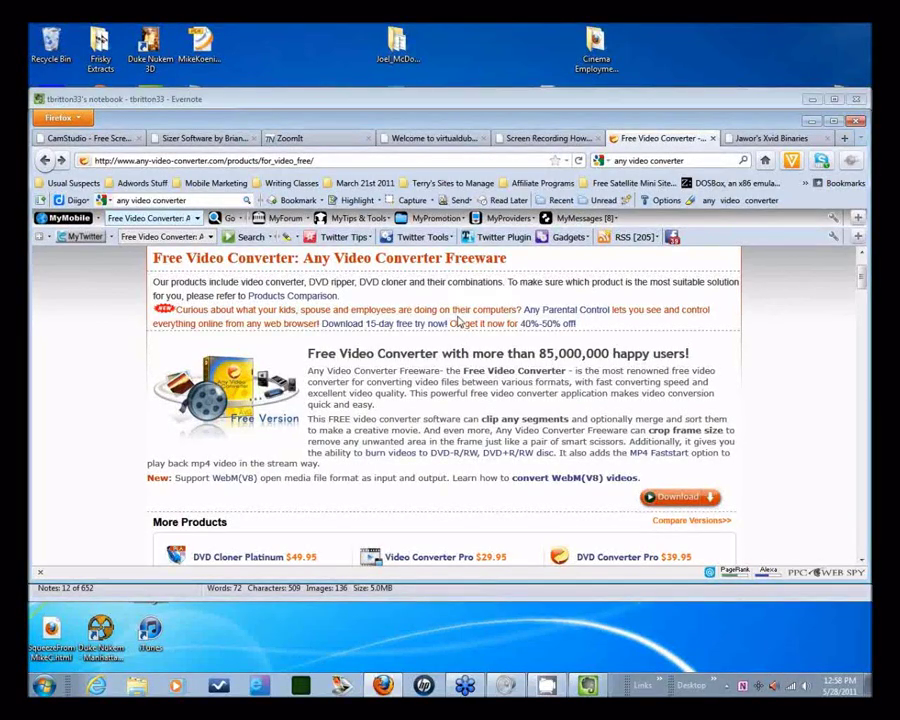
Step: Switch to CamStudio and examine the detailed profile, level and aspect ratio settings of the Xvid HD 720 profile
click(548, 686)
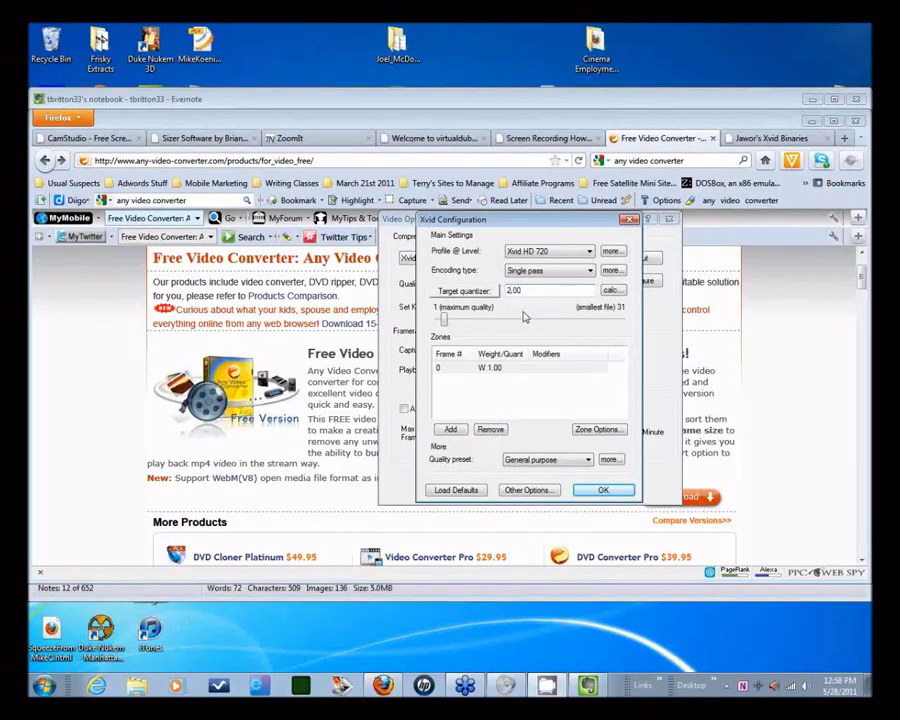
click(612, 253)
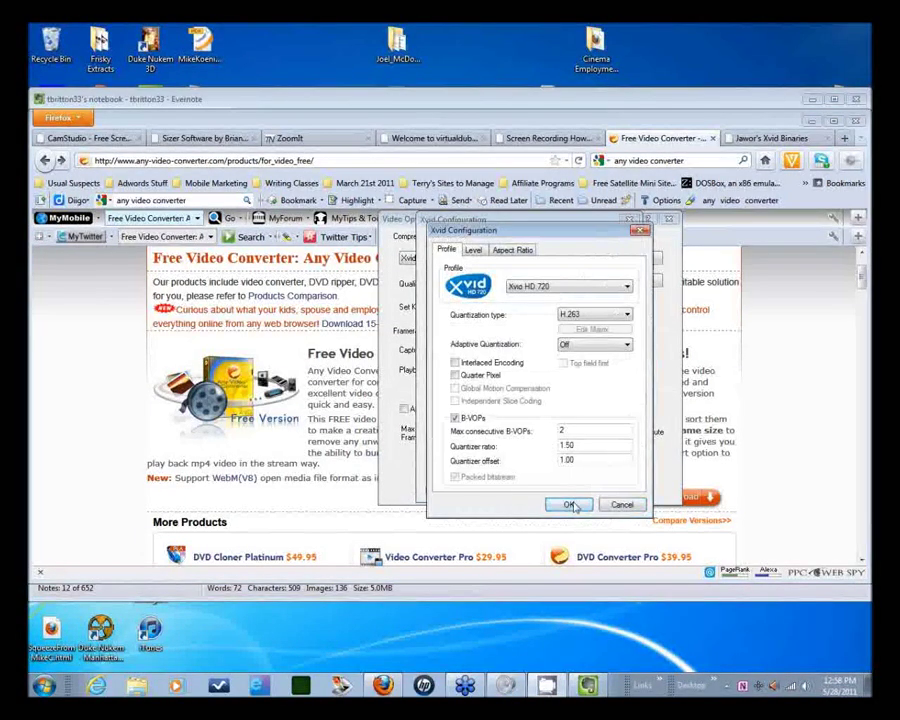
click(474, 251)
click(512, 249)
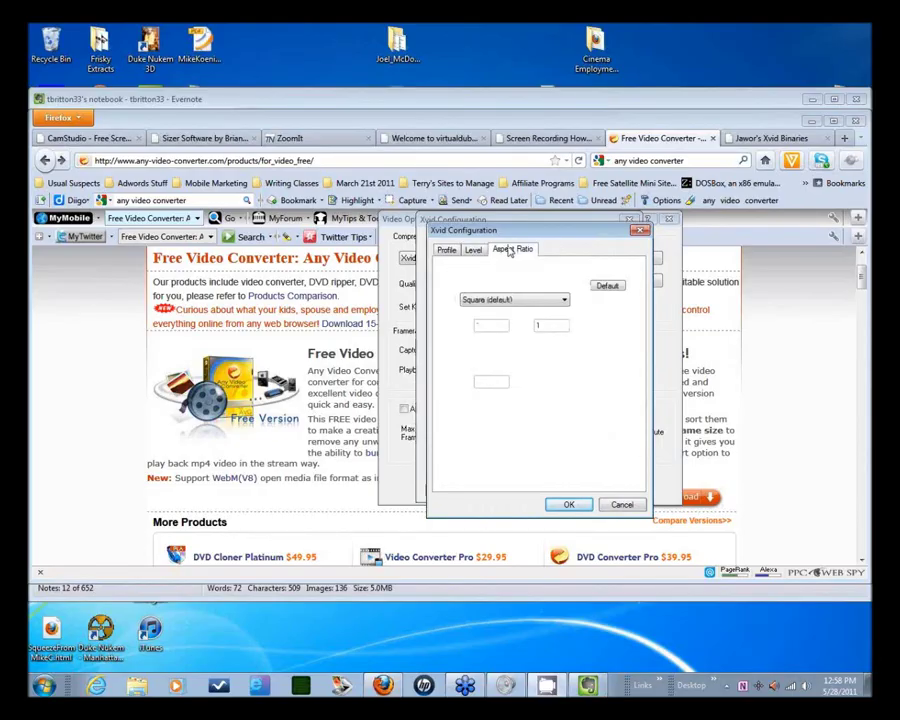
click(447, 250)
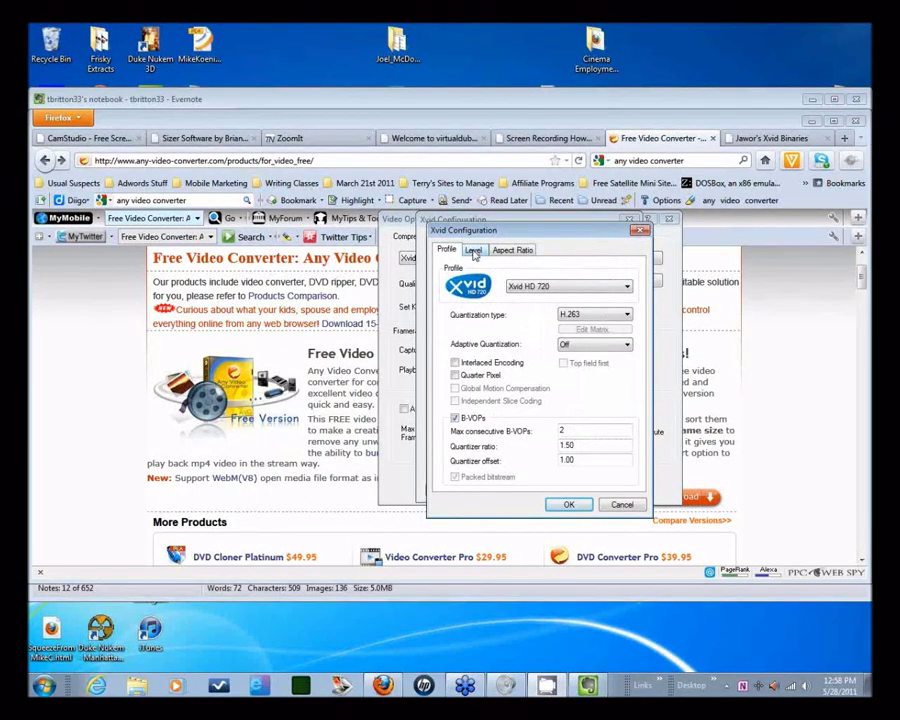
Step: Try MPEG as the quantization type for the Xvid HD 720 profile
click(595, 315)
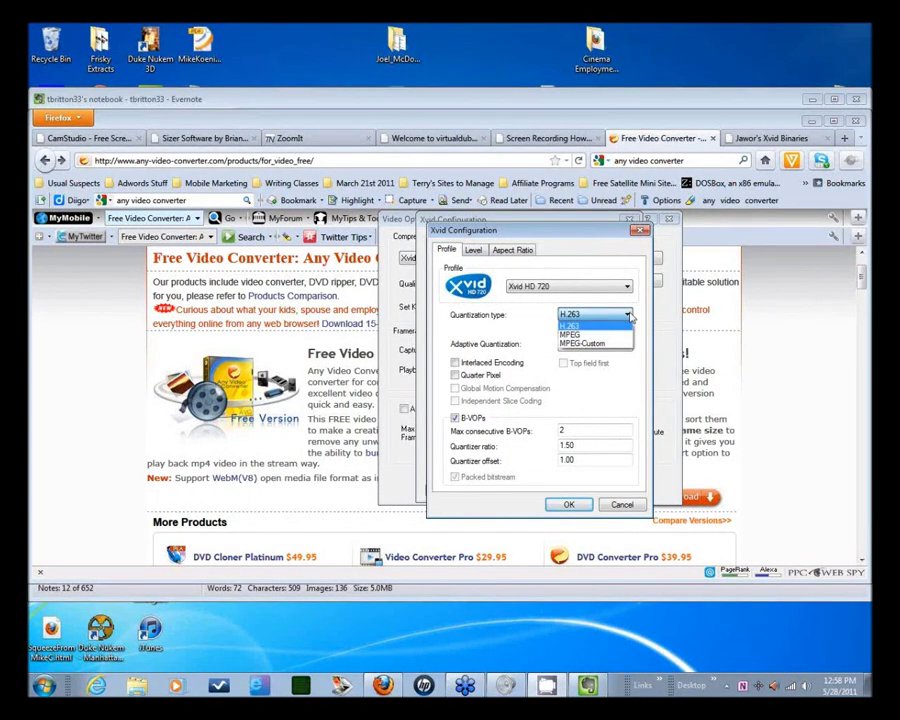
click(586, 336)
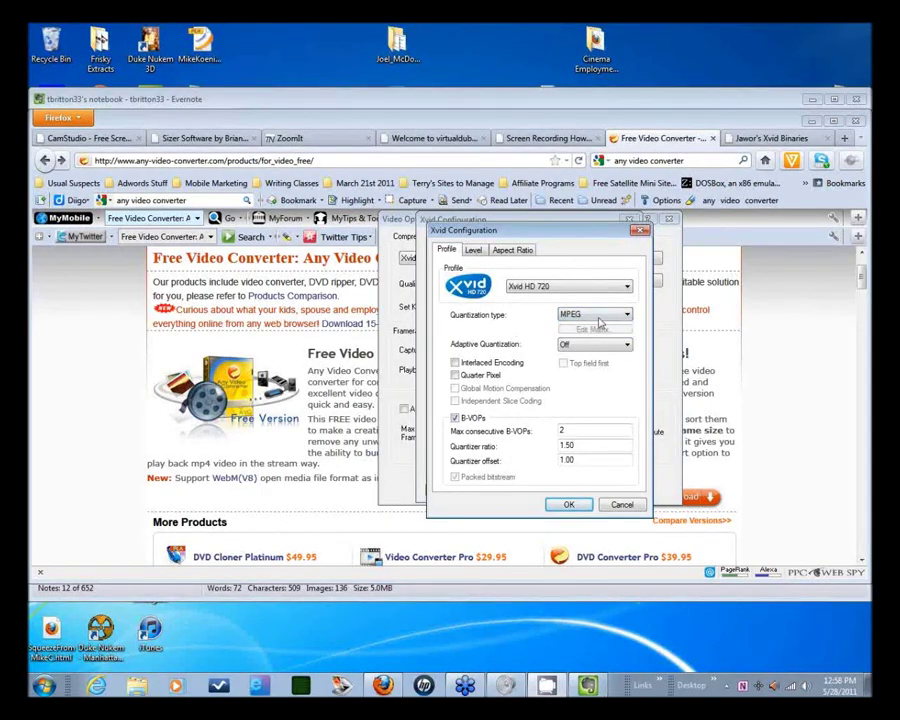
click(627, 315)
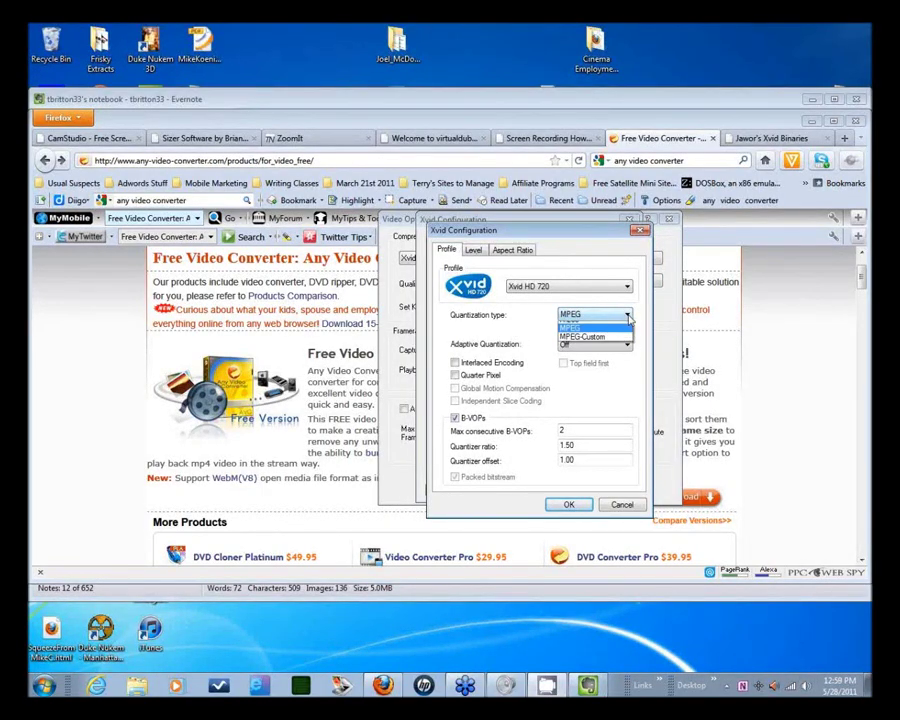
click(630, 318)
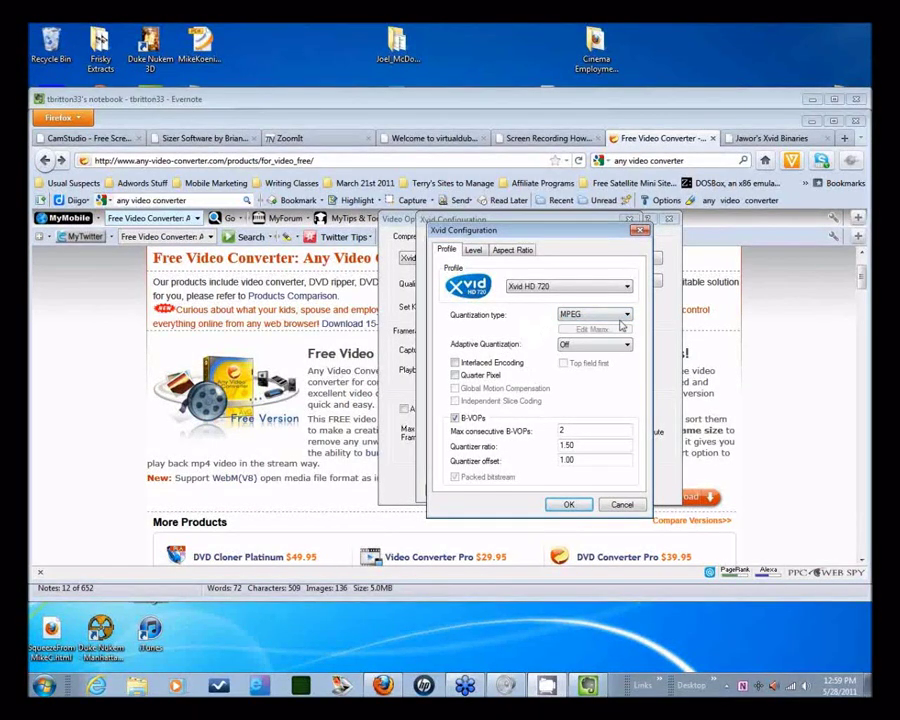
Step: Review the Xvid HD 720 level limits and pixel aspect ratio options, and cancel the detailed profile settings
click(473, 250)
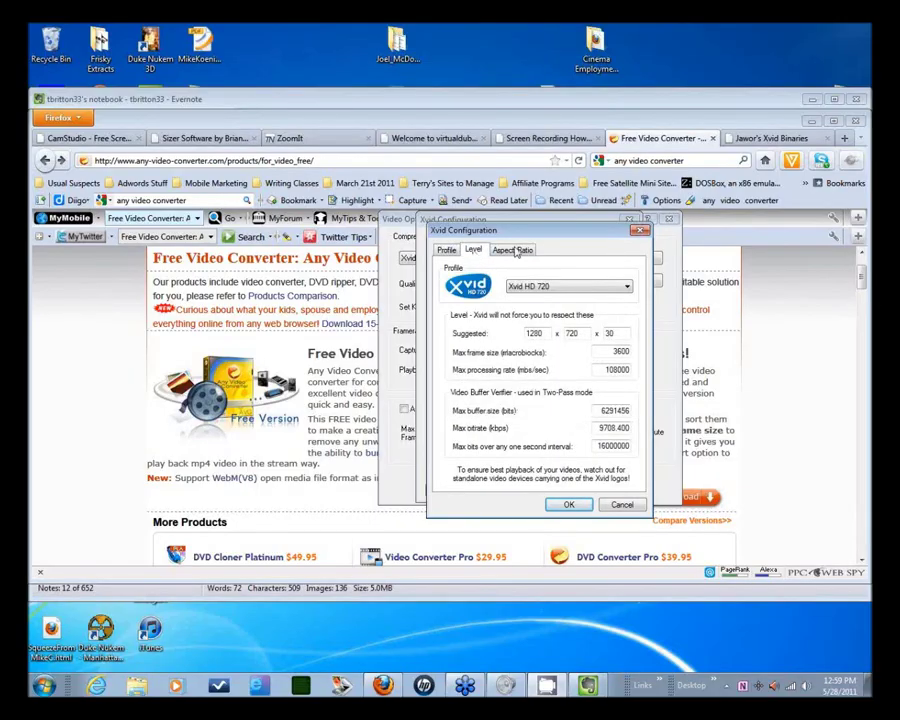
click(512, 249)
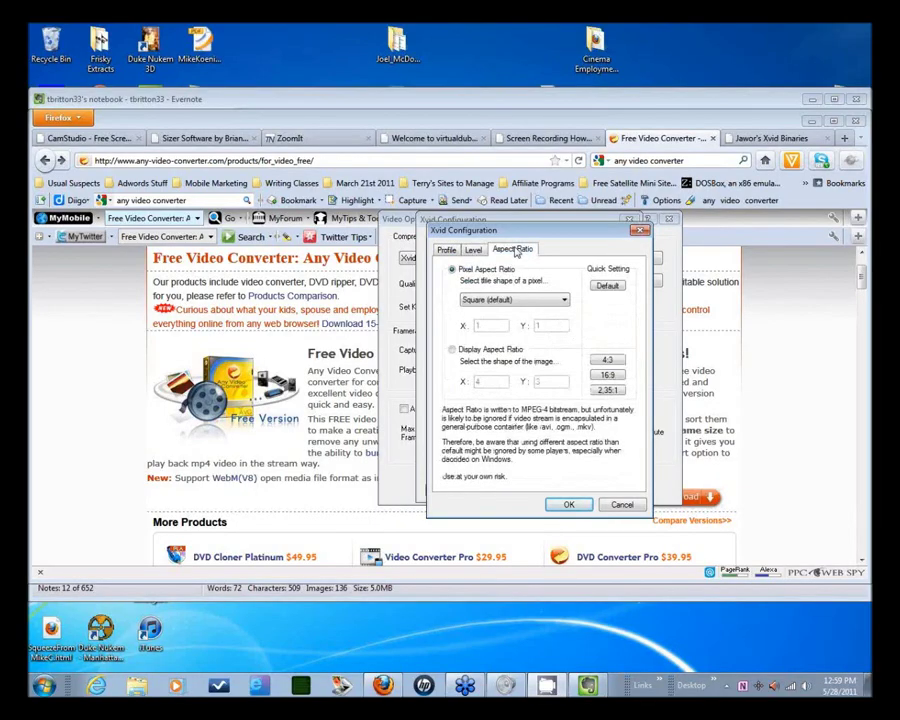
click(450, 251)
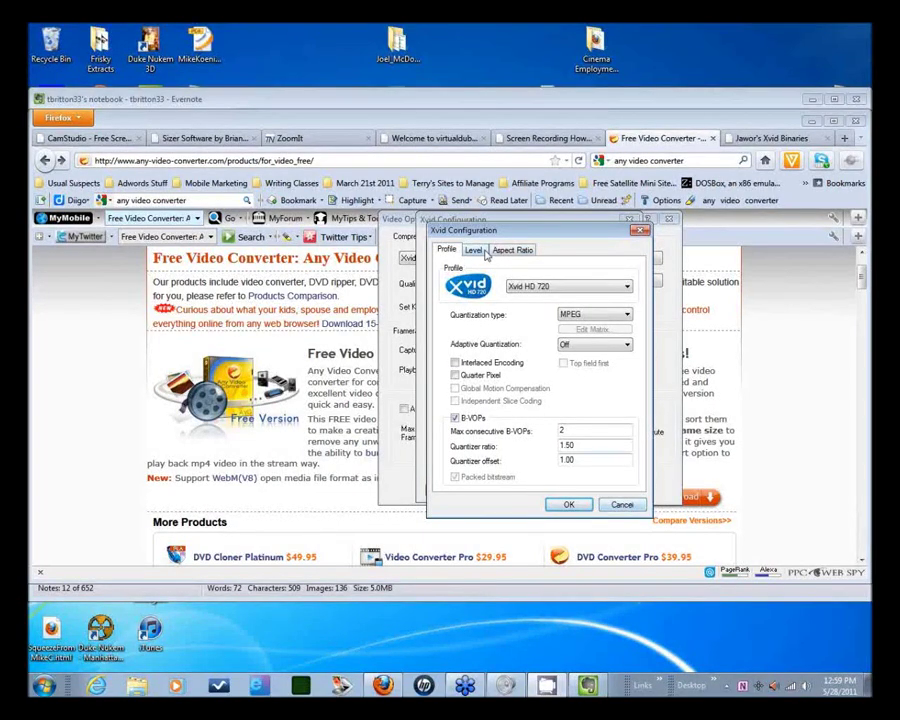
key(ctrl+Tab)
key(ctrl+Tab)
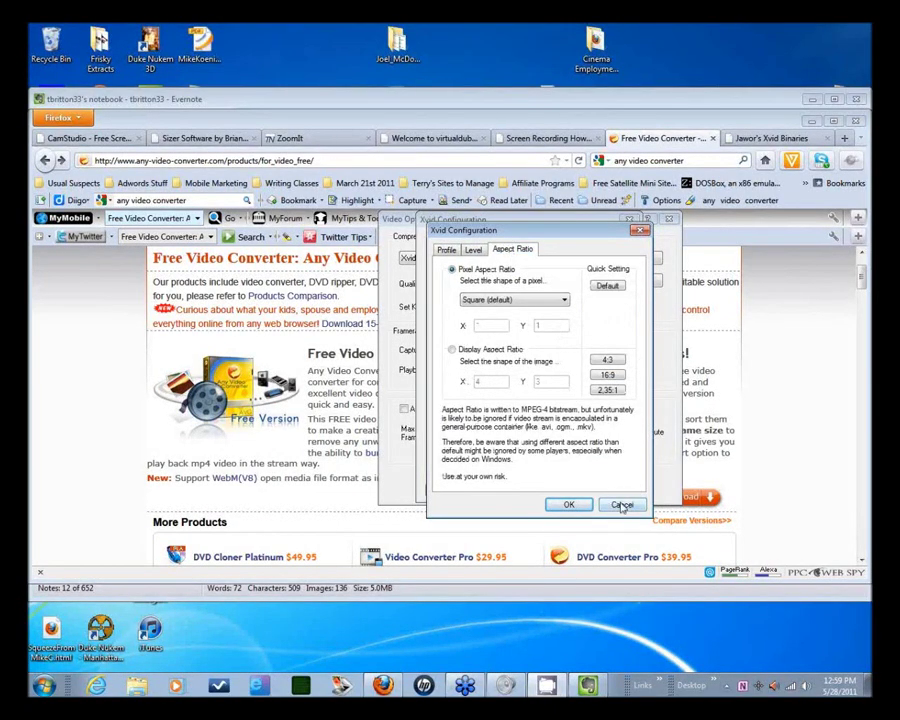
click(622, 505)
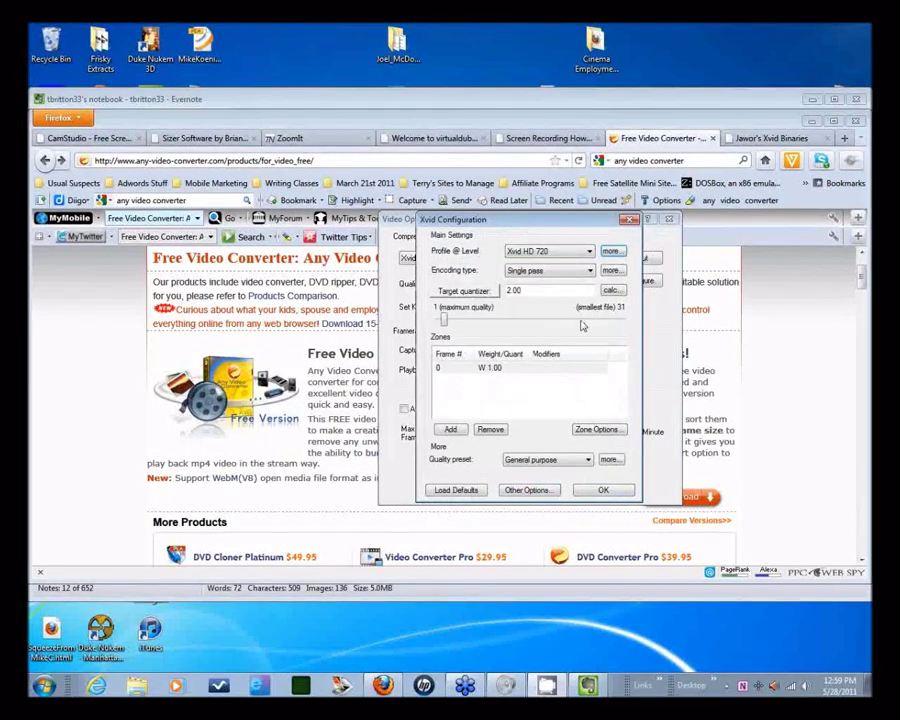
Step: Keep Xvid HD 720 as the profile and accept the Xvid configuration, returning to the video options
click(572, 253)
click(573, 252)
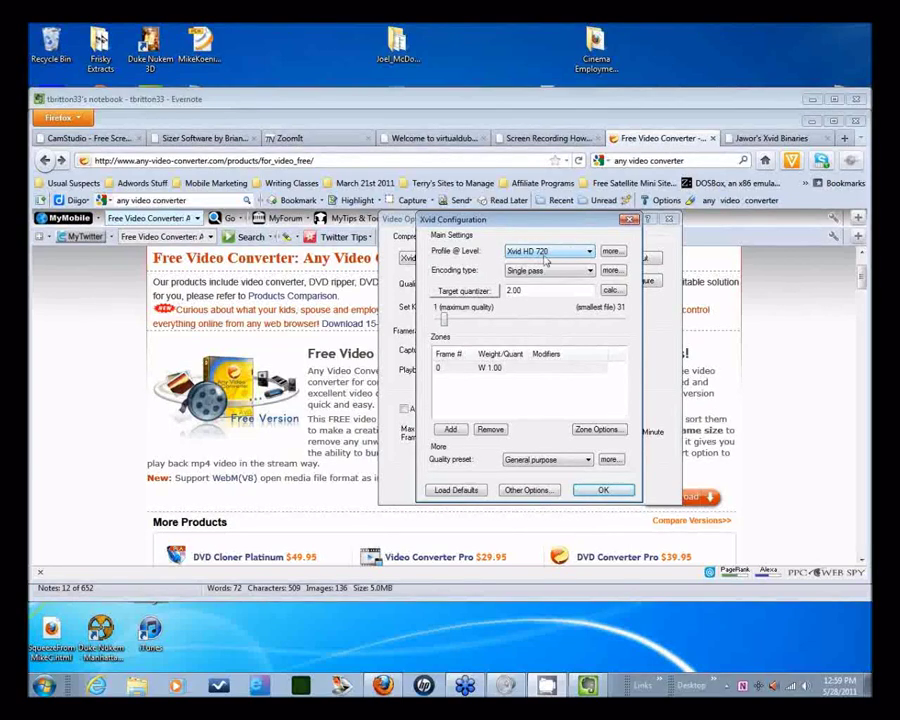
click(603, 490)
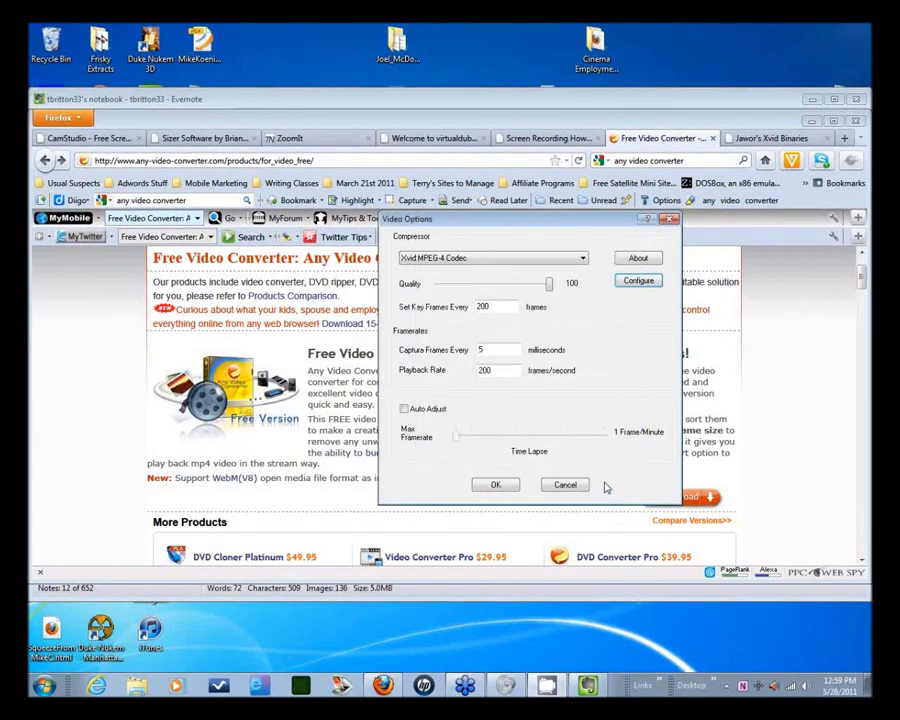
Step: Try CamStudio Lossless Codec v1.5 as the video compressor
click(584, 259)
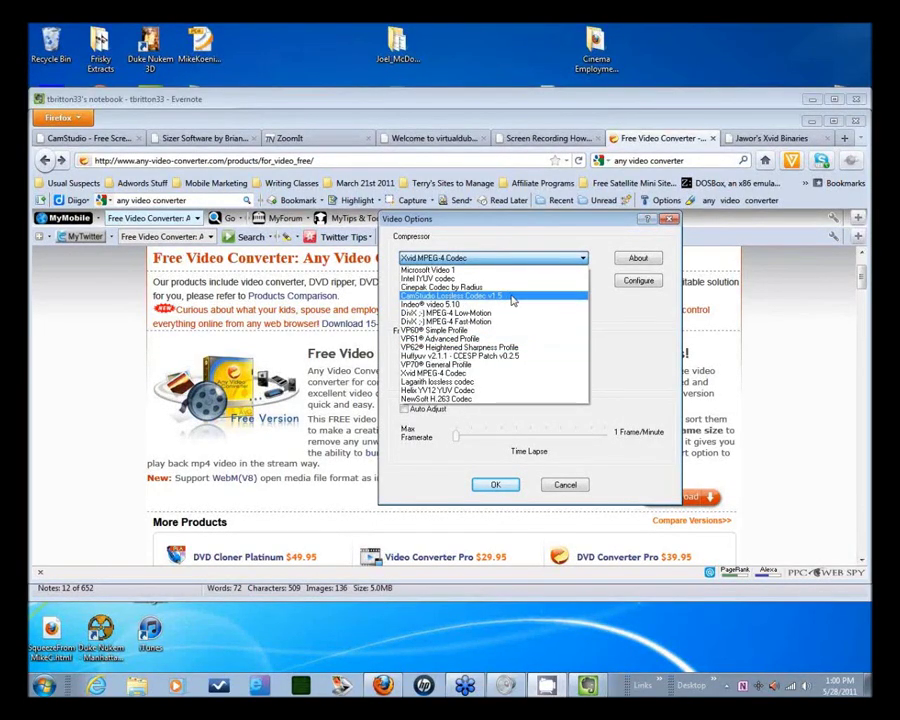
click(512, 300)
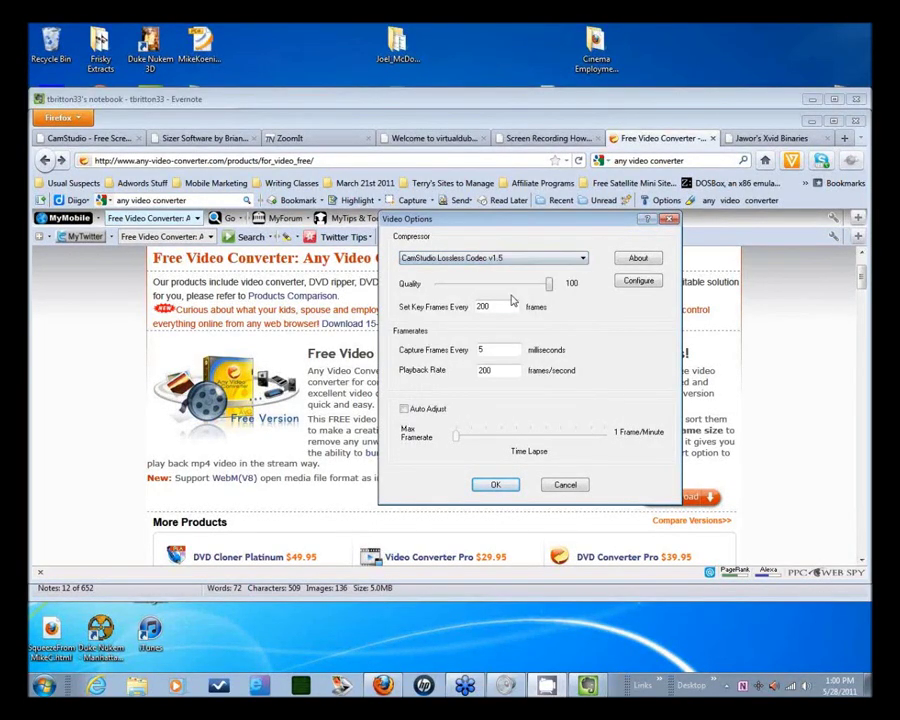
click(584, 261)
click(584, 259)
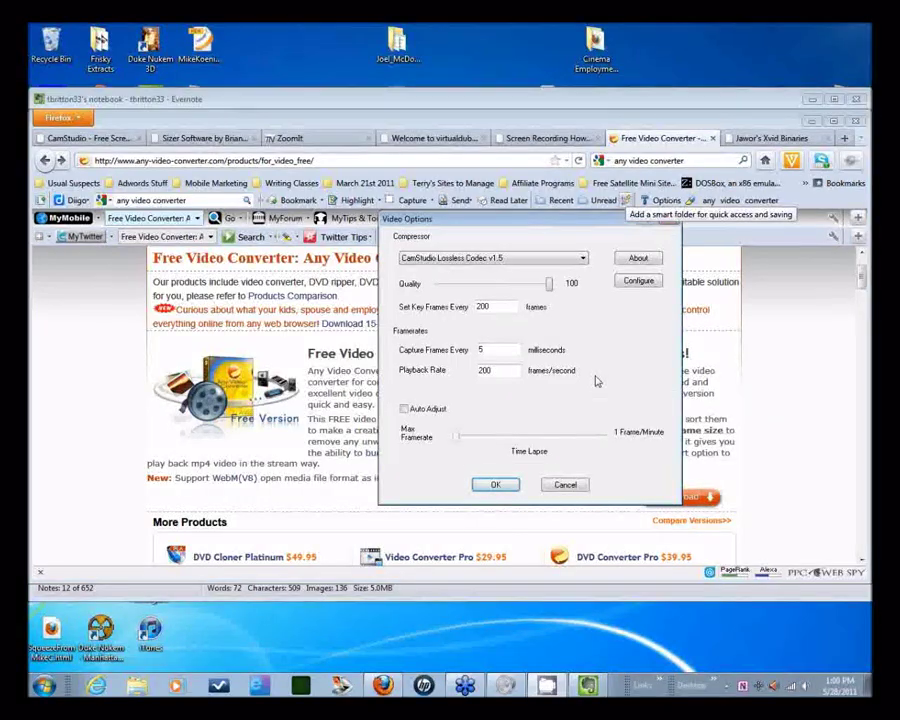
click(493, 259)
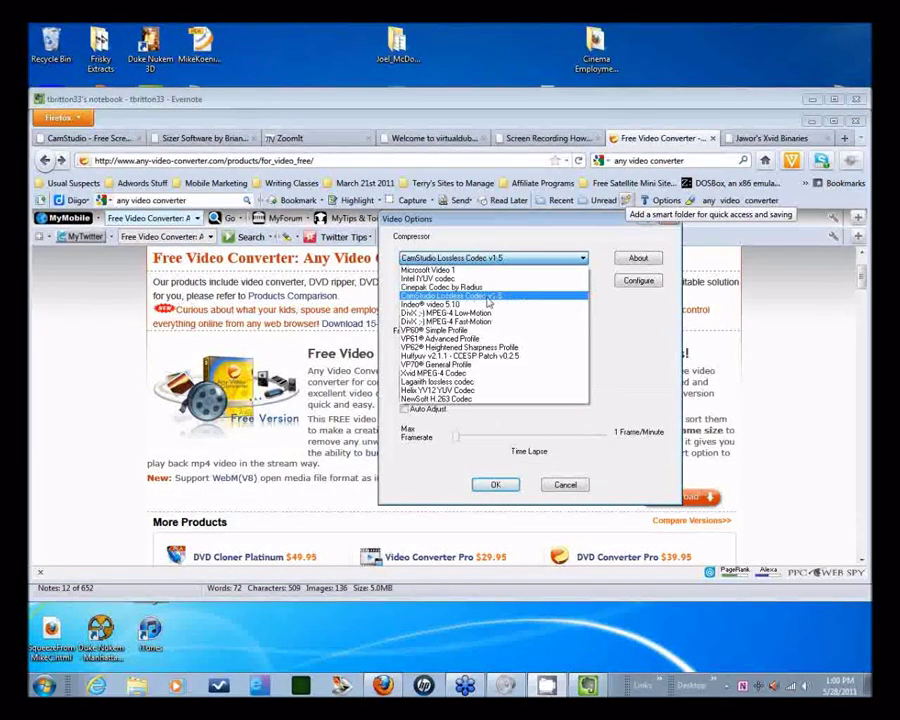
click(487, 297)
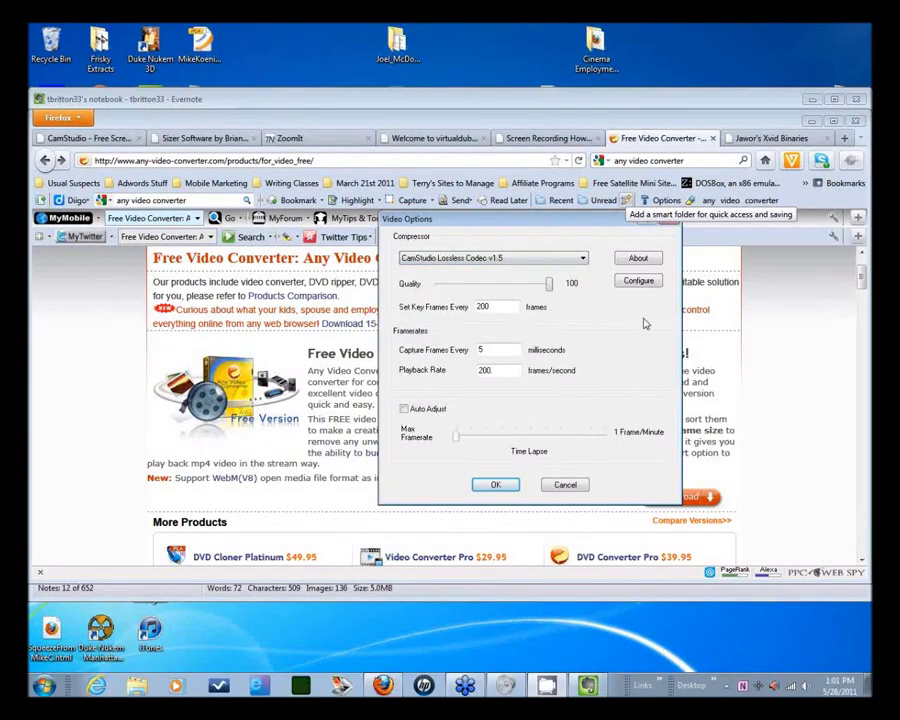
Step: Review the available compressors once more and cancel the video options
click(584, 259)
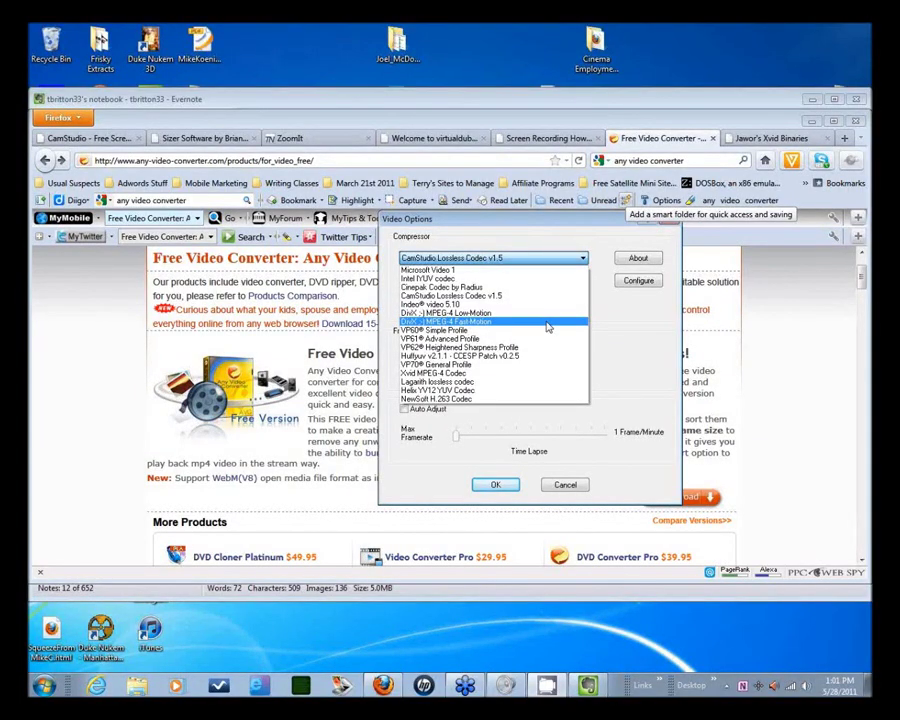
click(624, 328)
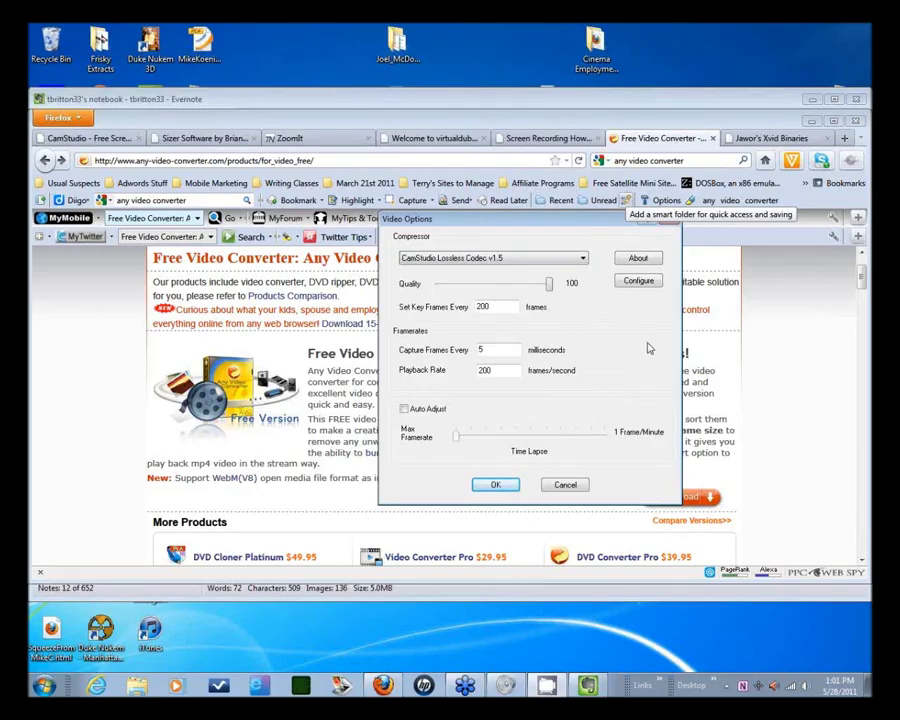
drag(575, 222, 535, 237)
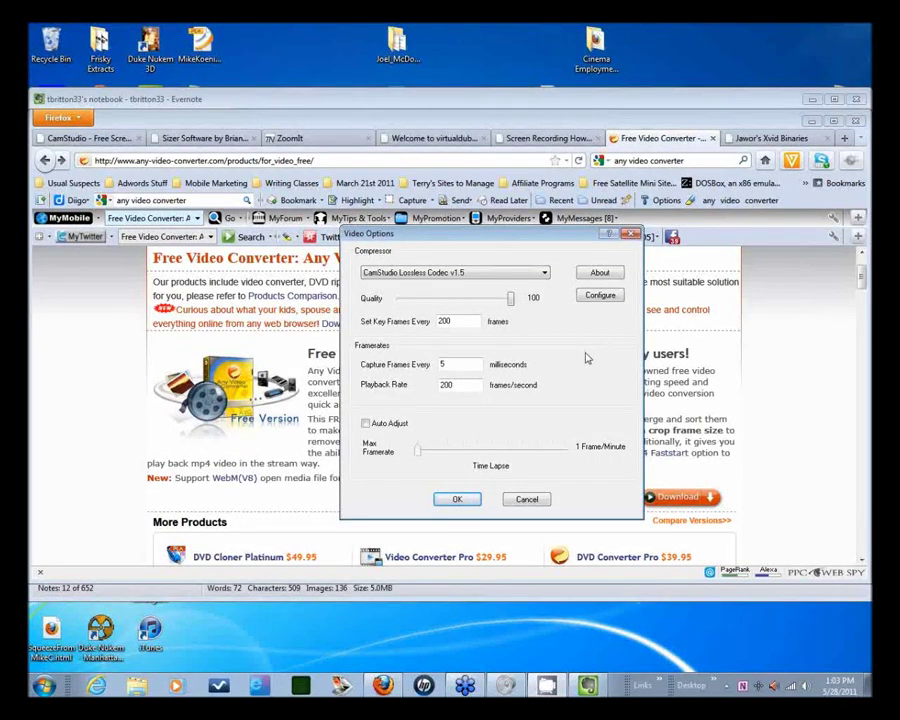
click(526, 499)
Step: Open the microphone audio options and try enabling MCI recording as the system method for audio
click(498, 258)
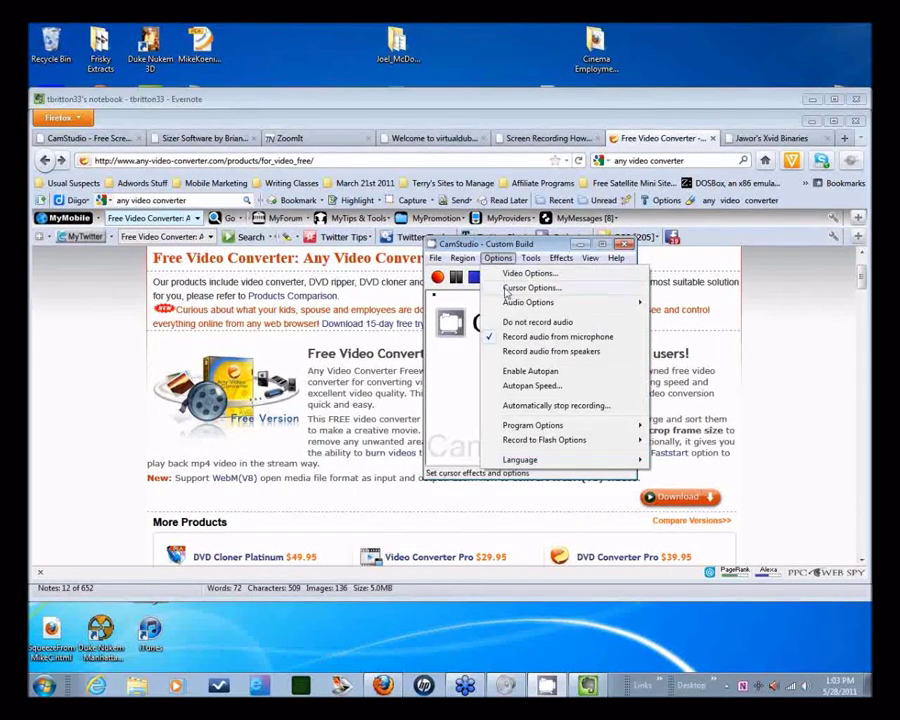
mouse_move(627, 302)
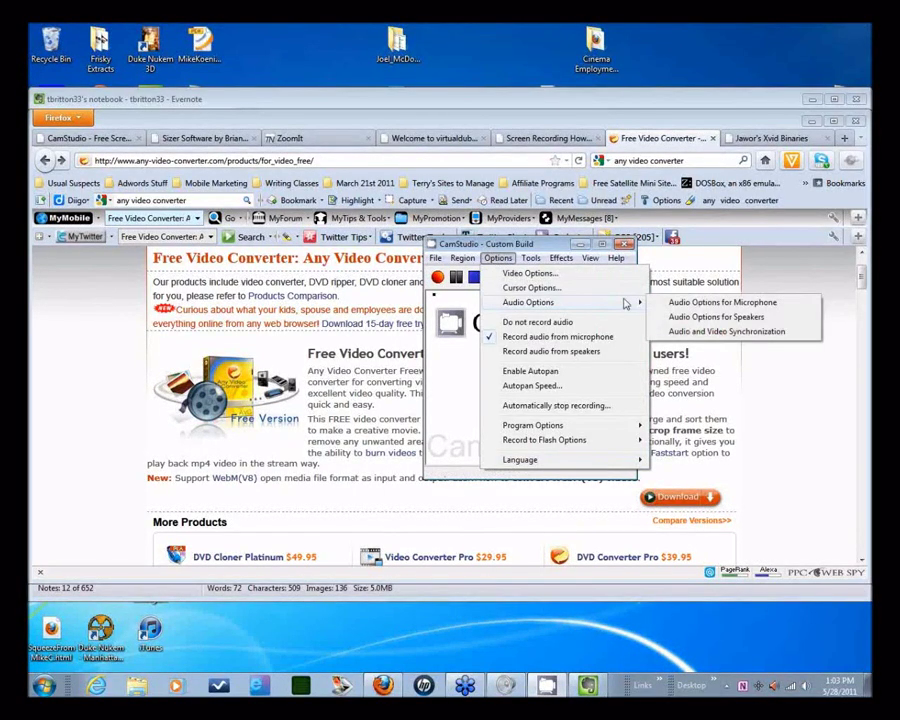
click(690, 303)
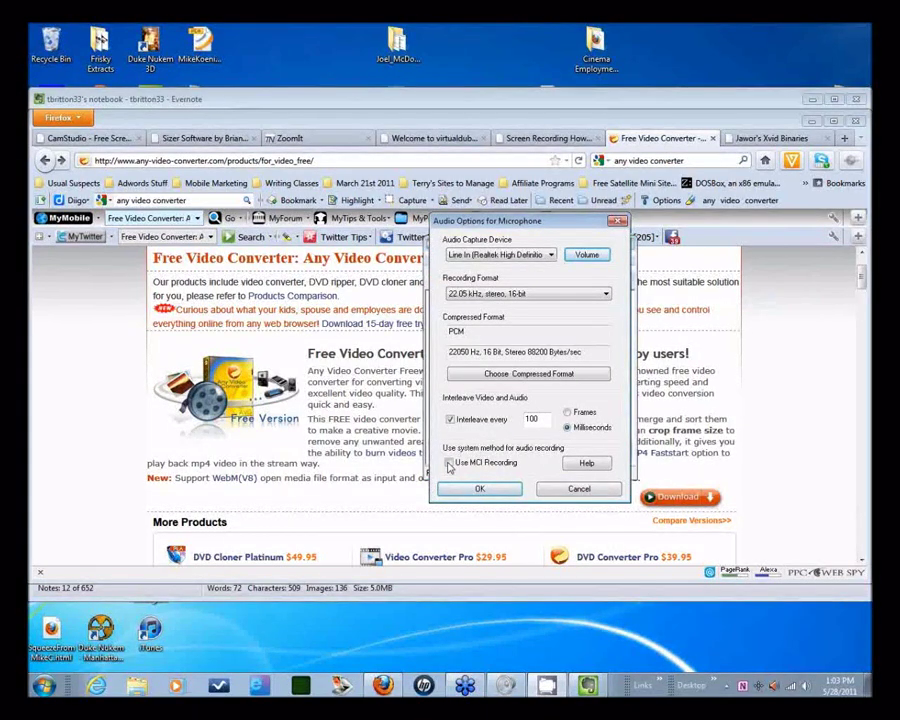
click(449, 462)
click(512, 466)
click(450, 465)
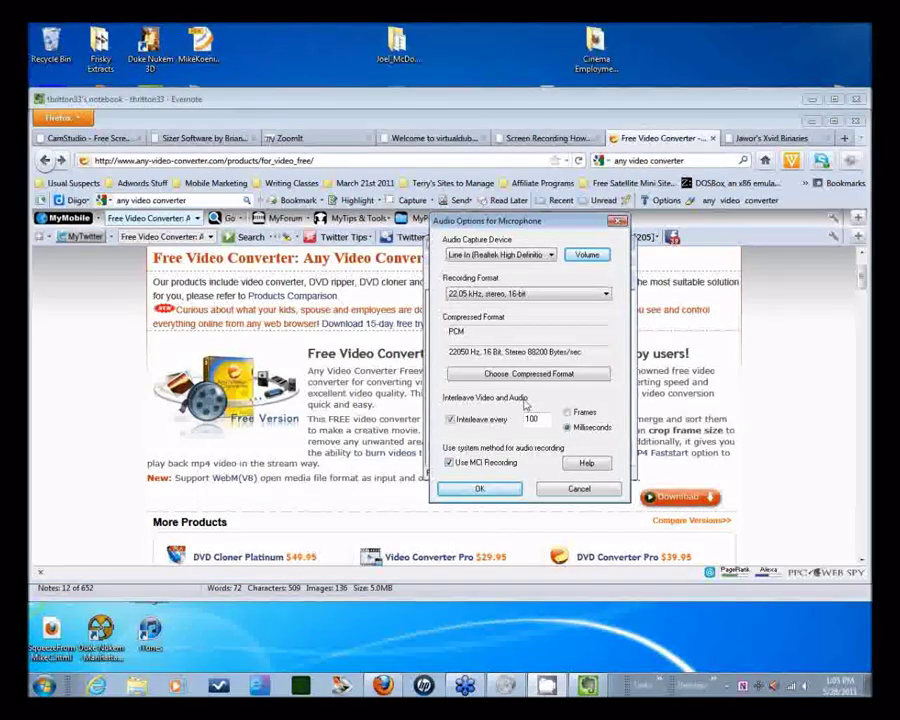
Step: Review the audio compression formats and PCM attributes, and cancel the compression format selection
click(522, 374)
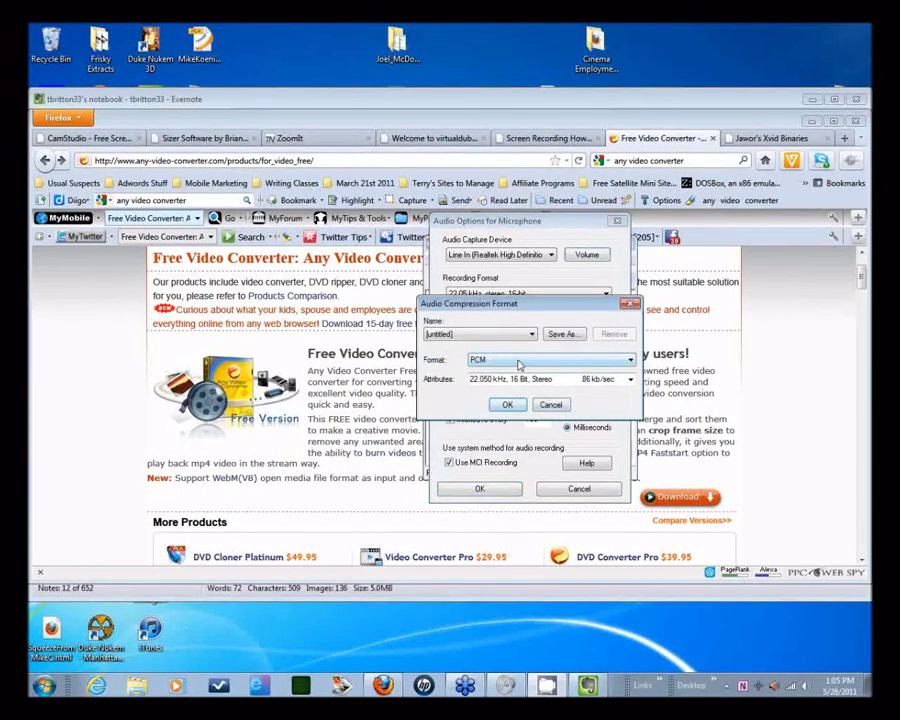
click(530, 359)
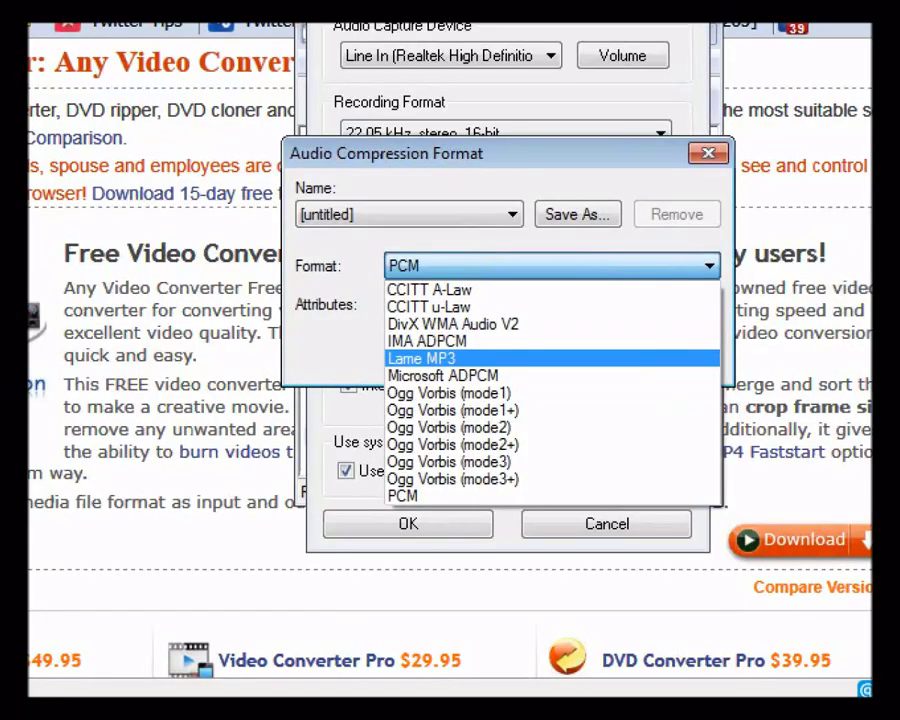
key(Escape)
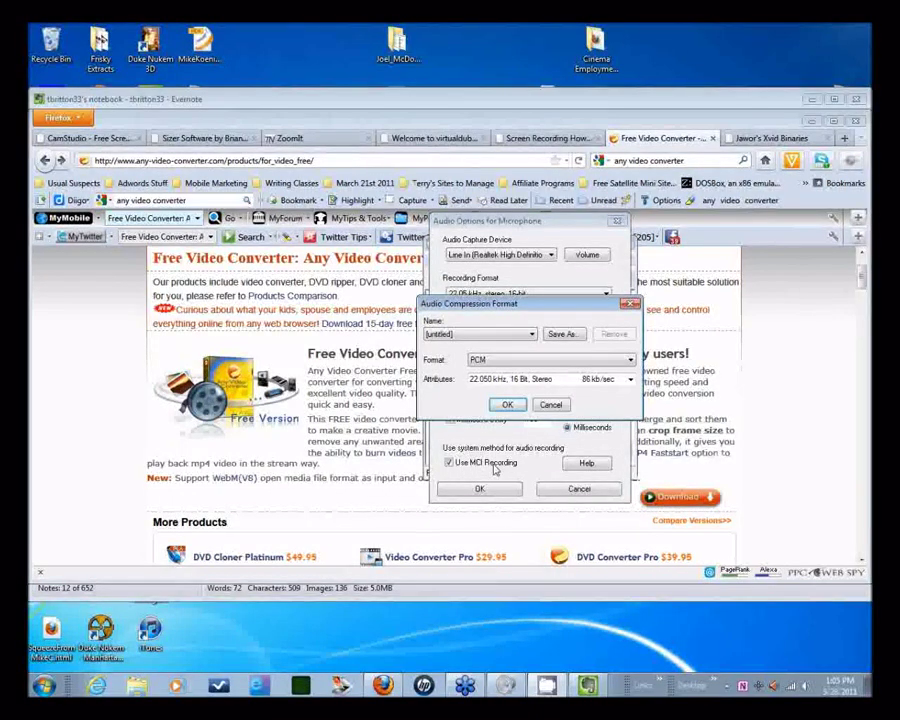
click(478, 362)
key(Tab)
key(alt+Down)
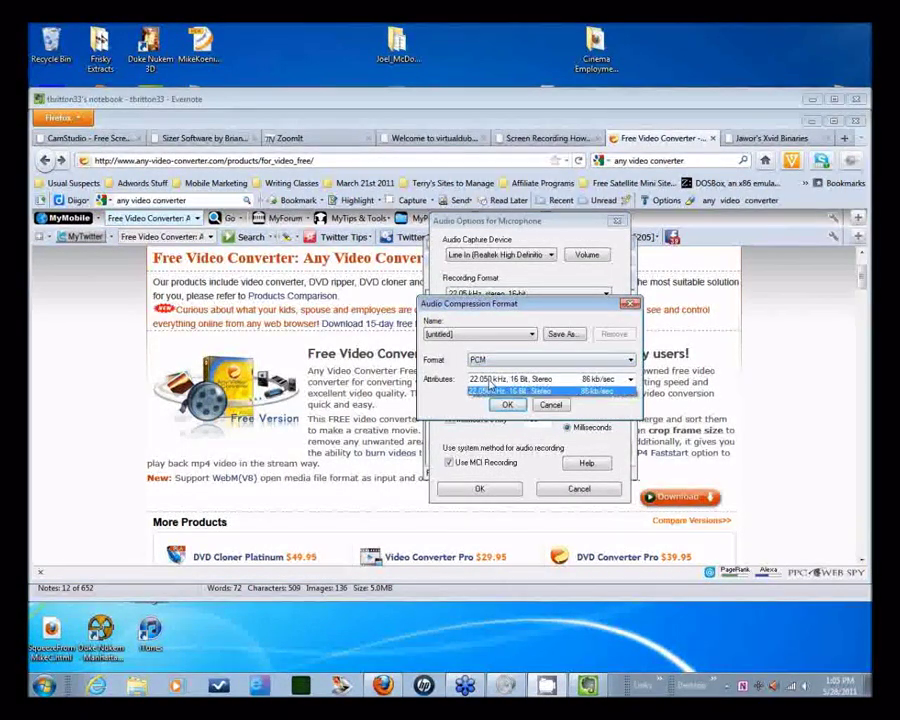
key(Return)
click(551, 406)
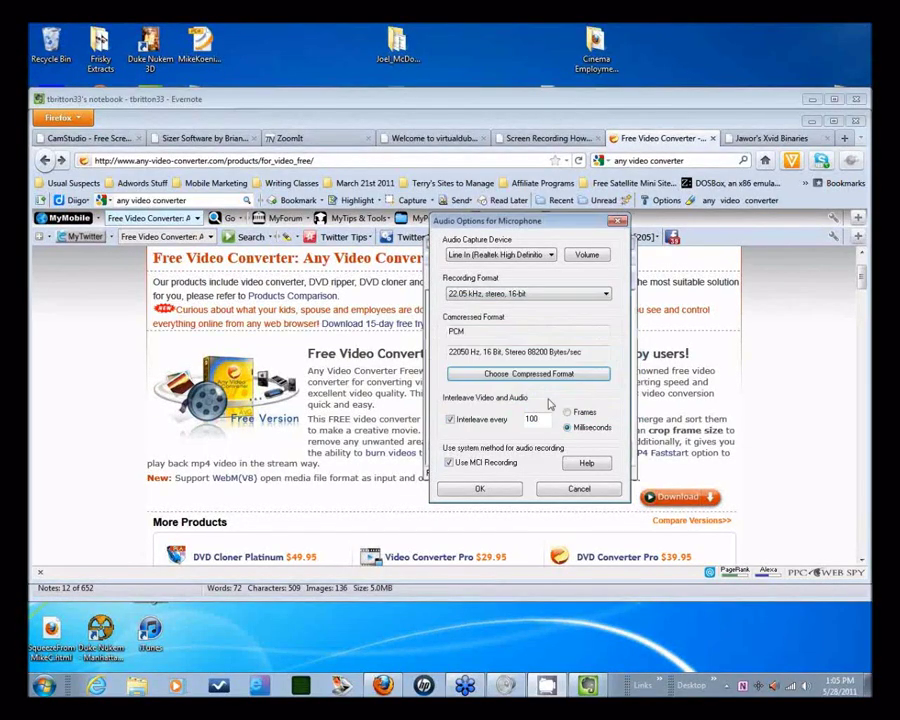
Step: Try 44.1 kHz, stereo, 16-bit and 44.1 kHz, mono, 16-bit as the microphone recording format
click(505, 295)
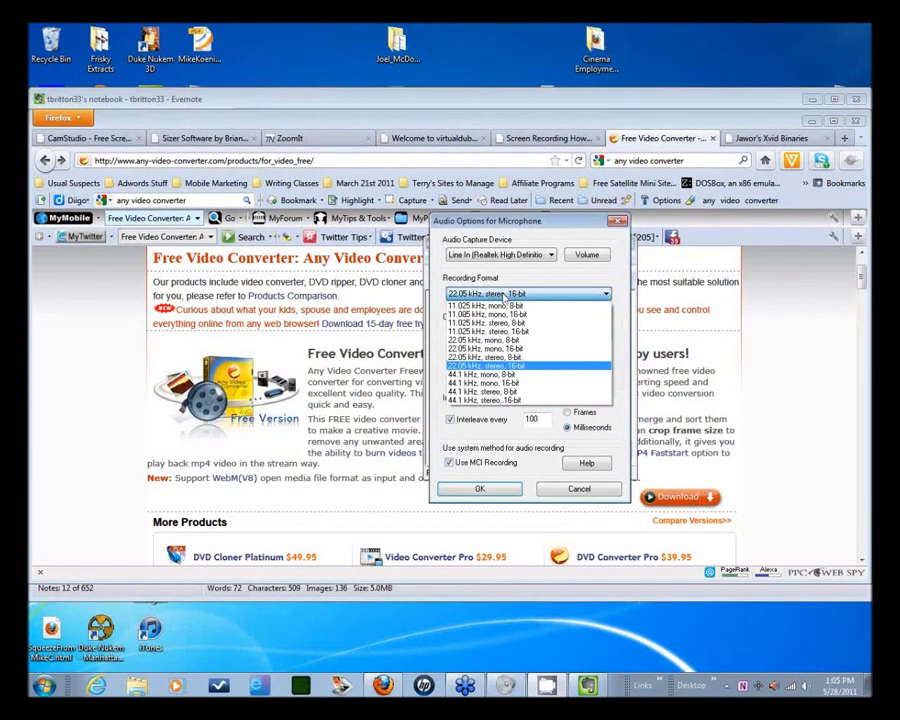
click(510, 400)
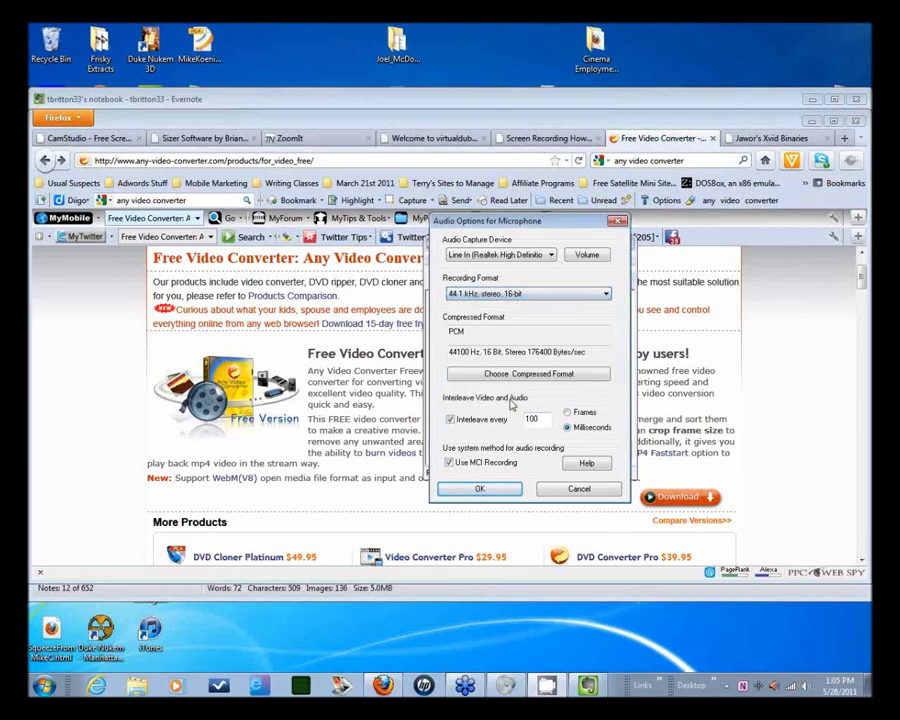
click(521, 296)
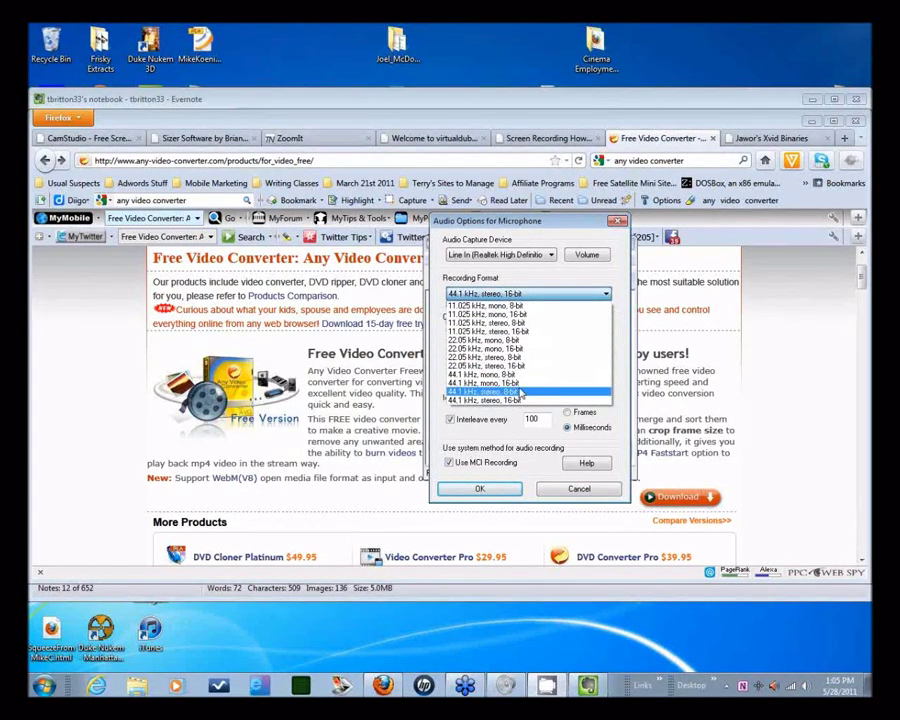
click(520, 382)
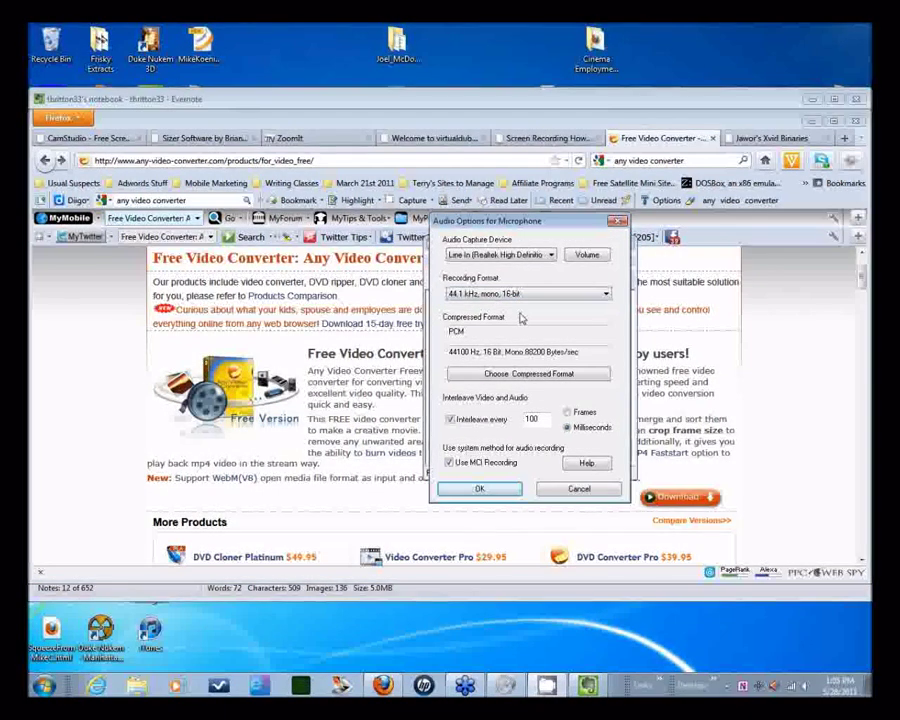
click(459, 299)
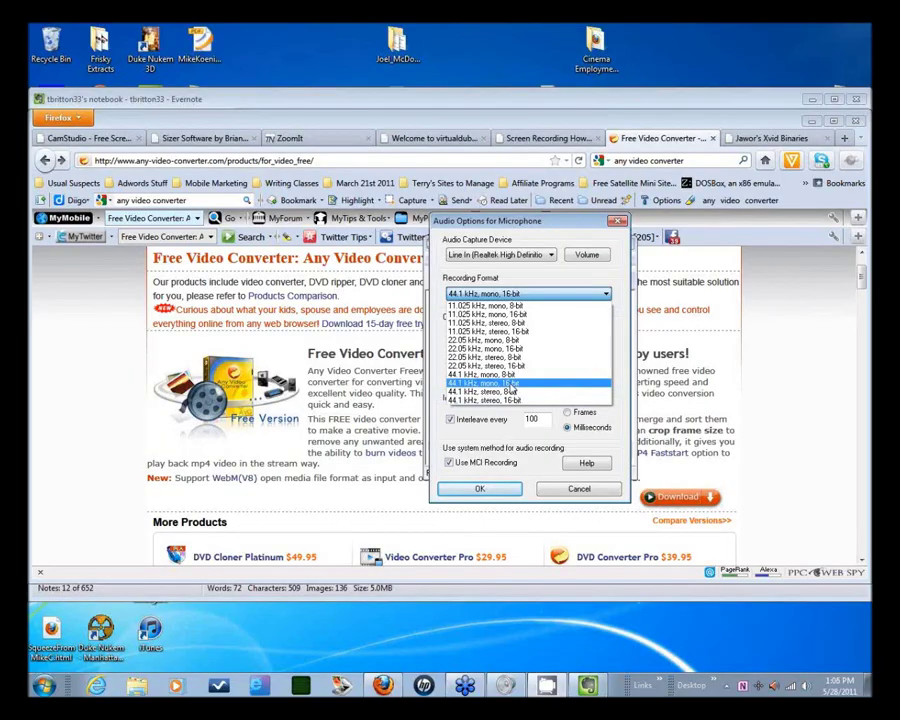
click(511, 384)
Step: Turn off MCI recording, highlight the PCM compressed format, and cancel the microphone audio options
click(450, 462)
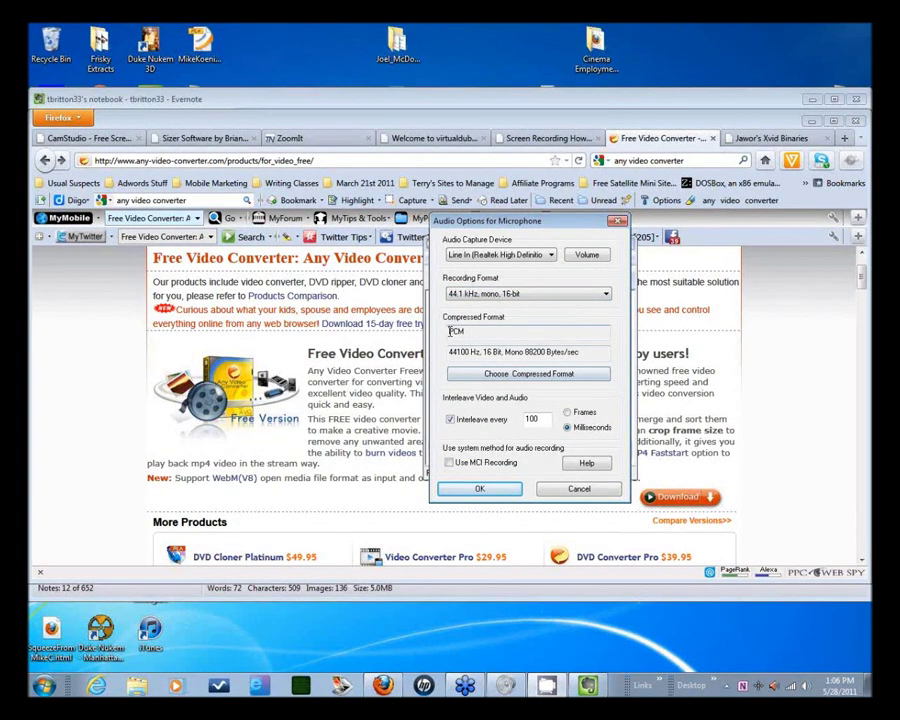
drag(450, 332, 482, 333)
drag(555, 223, 718, 223)
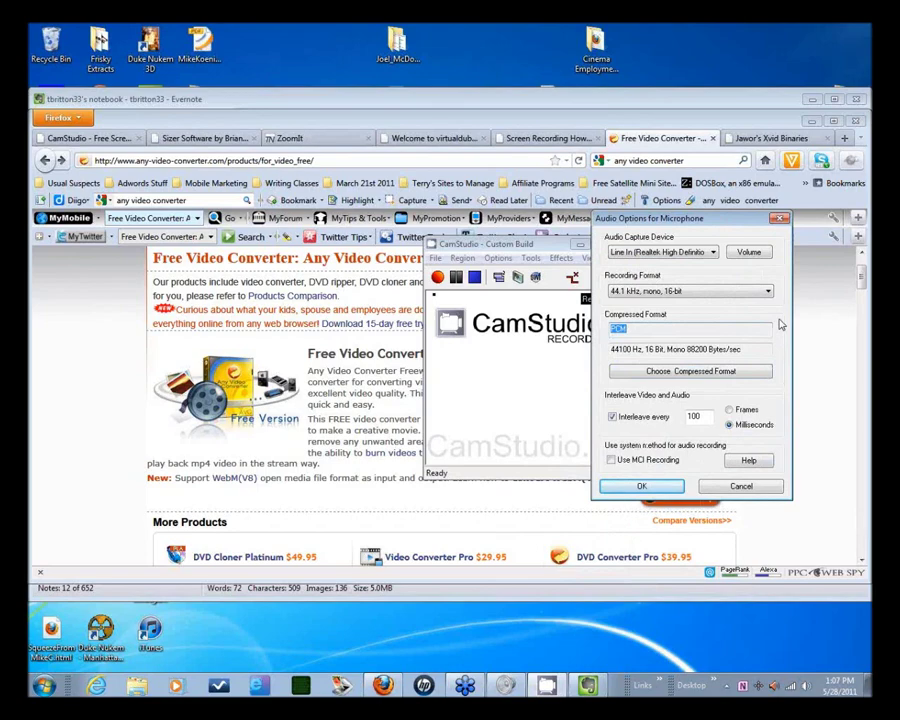
click(741, 486)
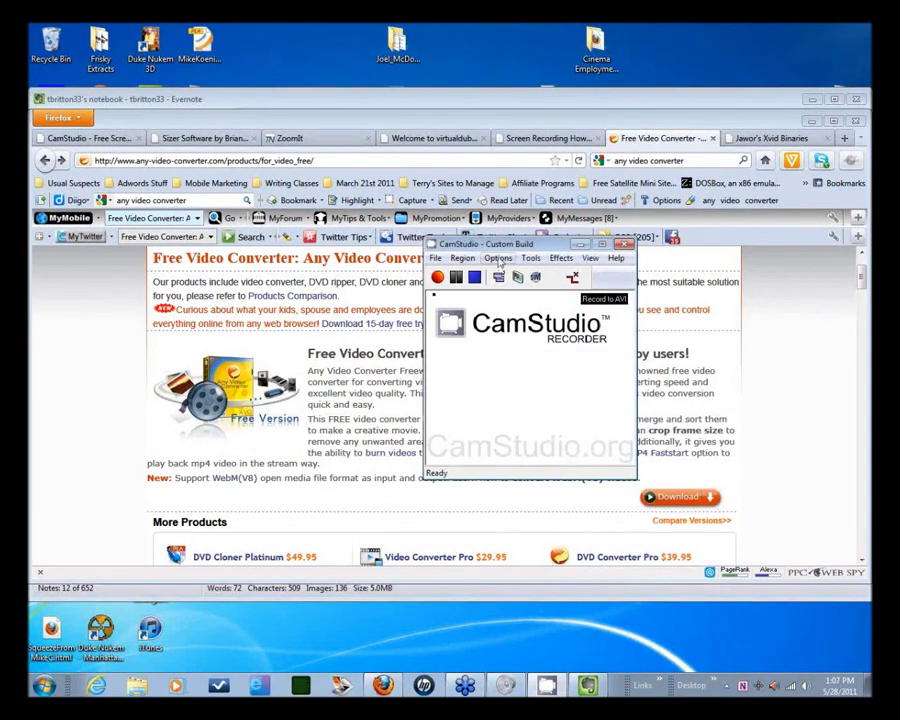
Step: Try to switch the audio source to recording from speakers, and check which source is selected
click(498, 258)
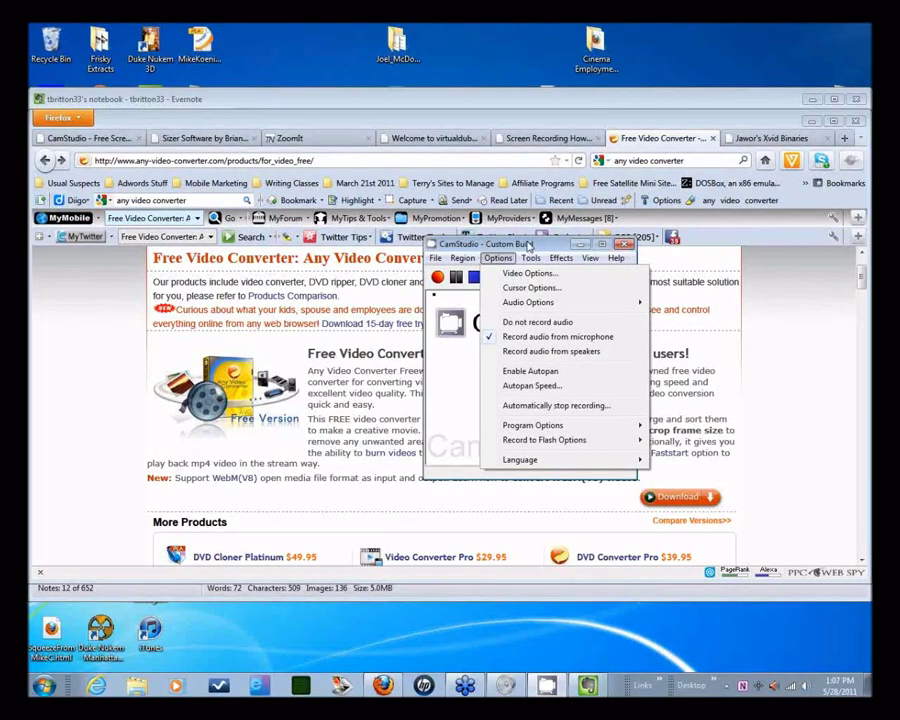
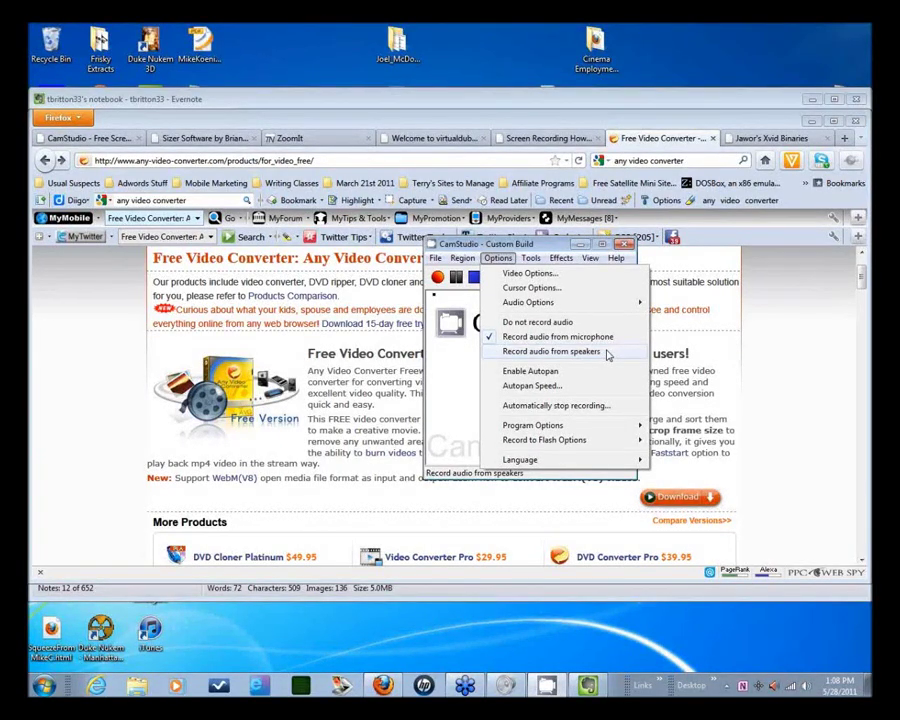
click(526, 354)
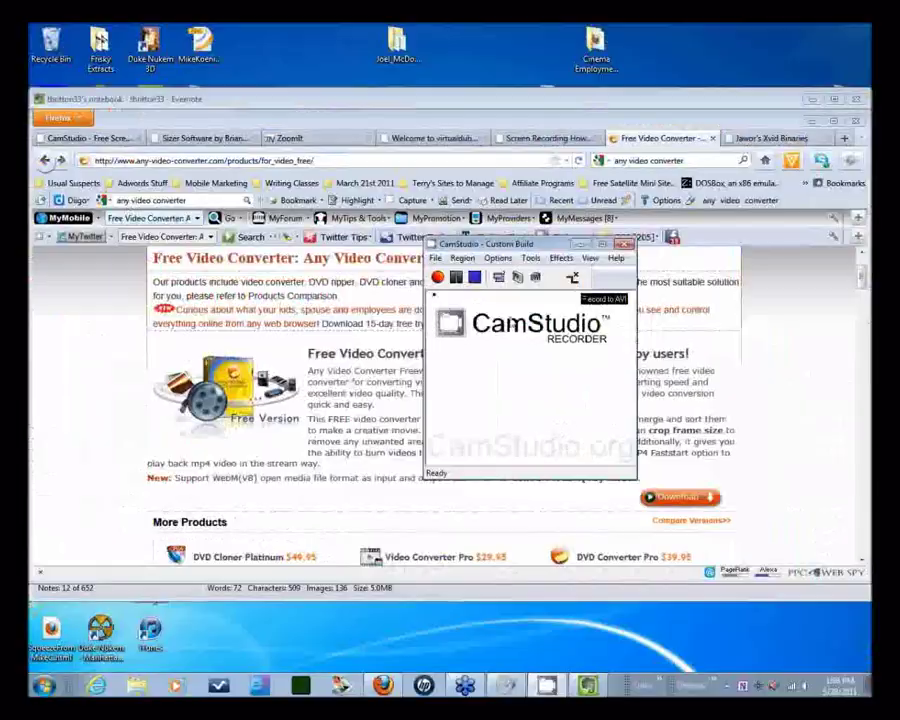
click(497, 258)
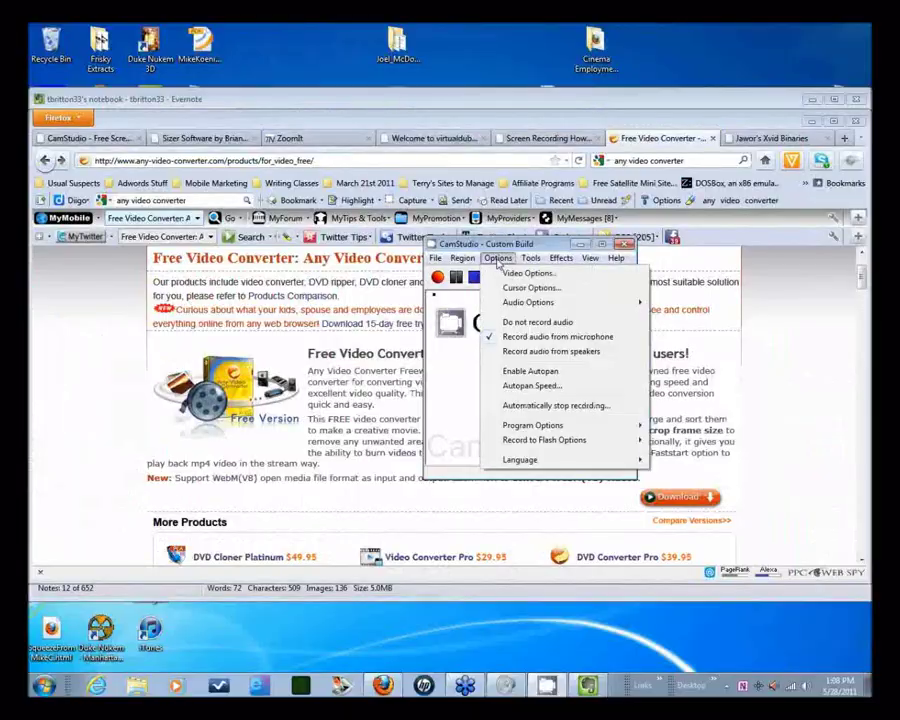
click(497, 258)
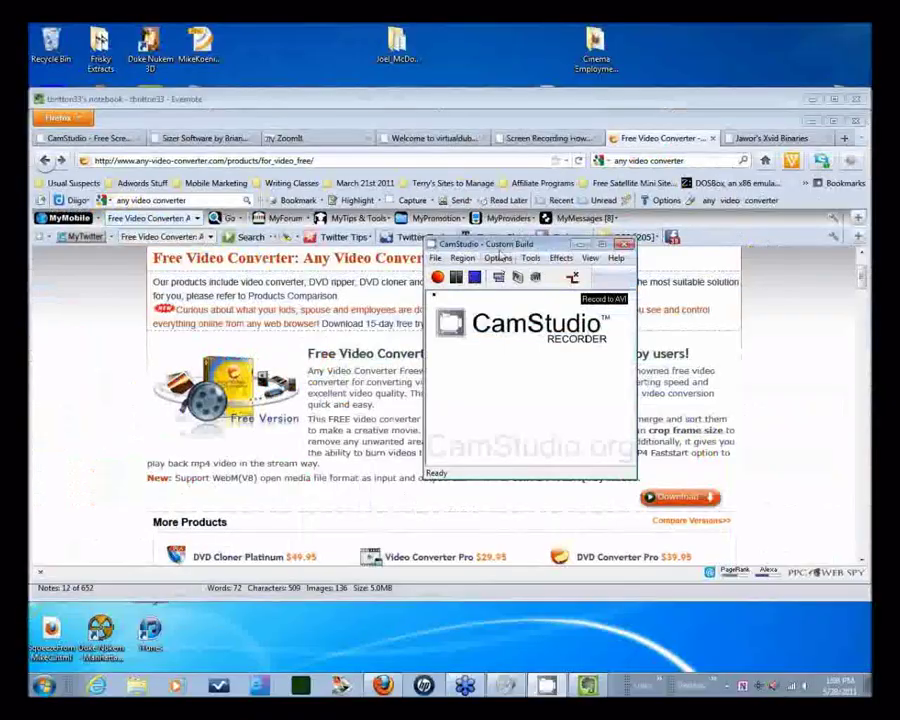
click(497, 258)
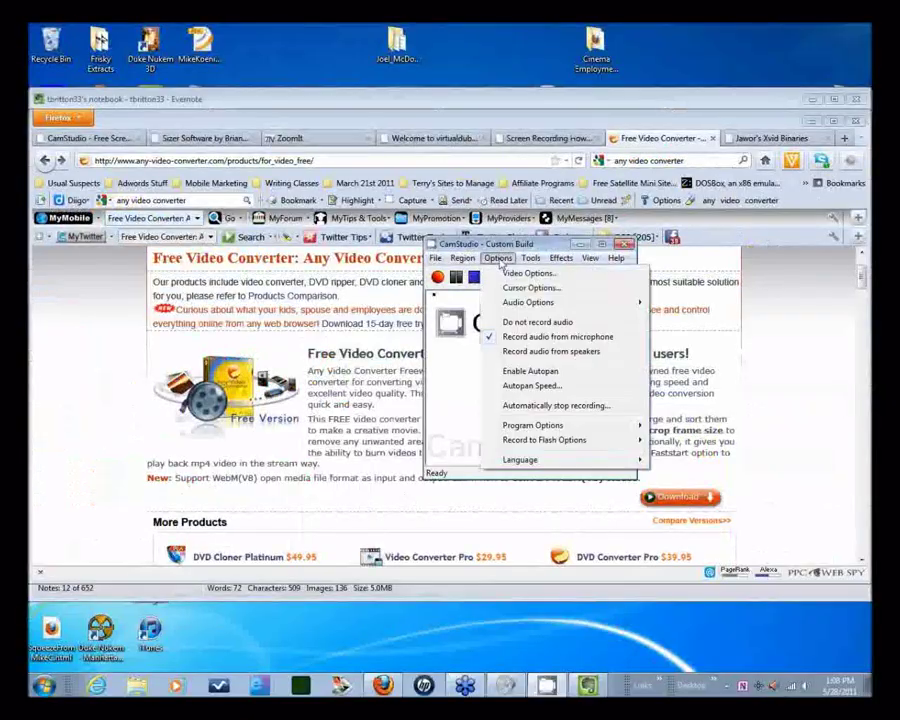
click(518, 351)
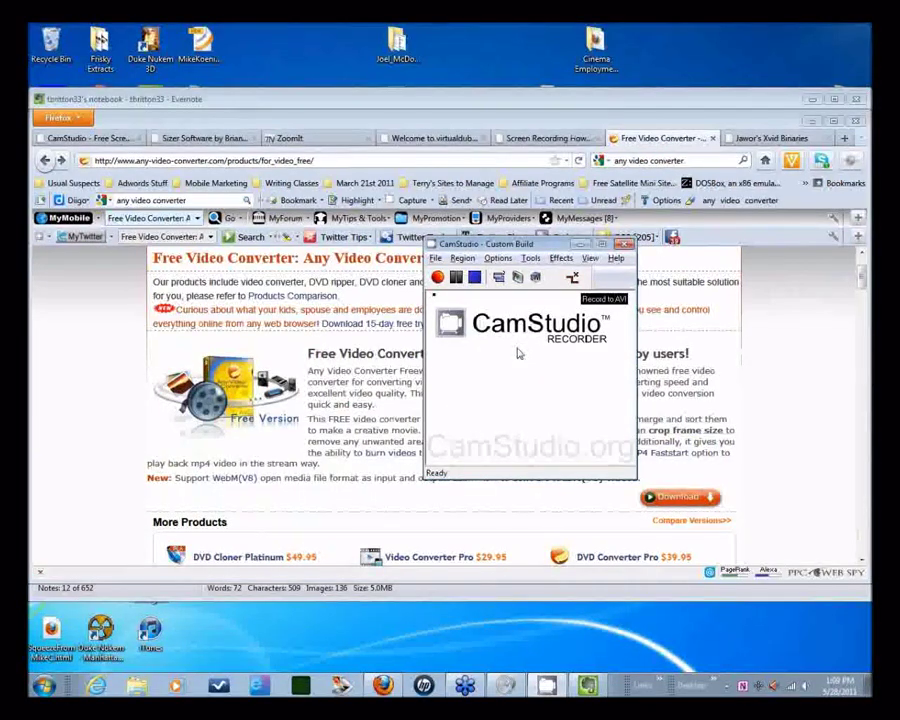
click(497, 258)
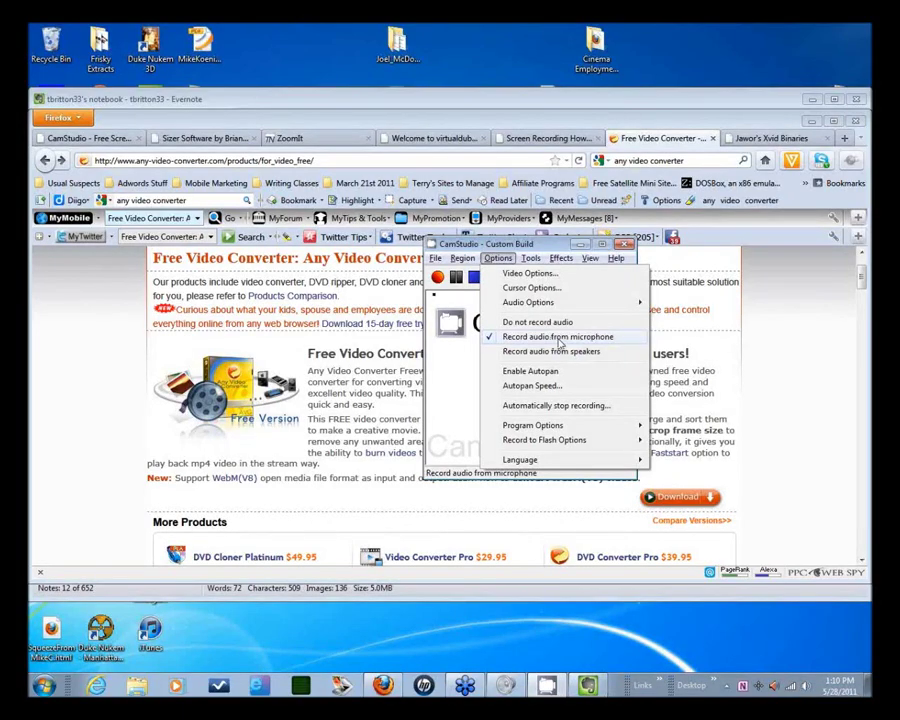
Step: Switch to the Screencast Tutorial site in the browser and open the "How To Use CamStudio" tutorial video series post
click(561, 258)
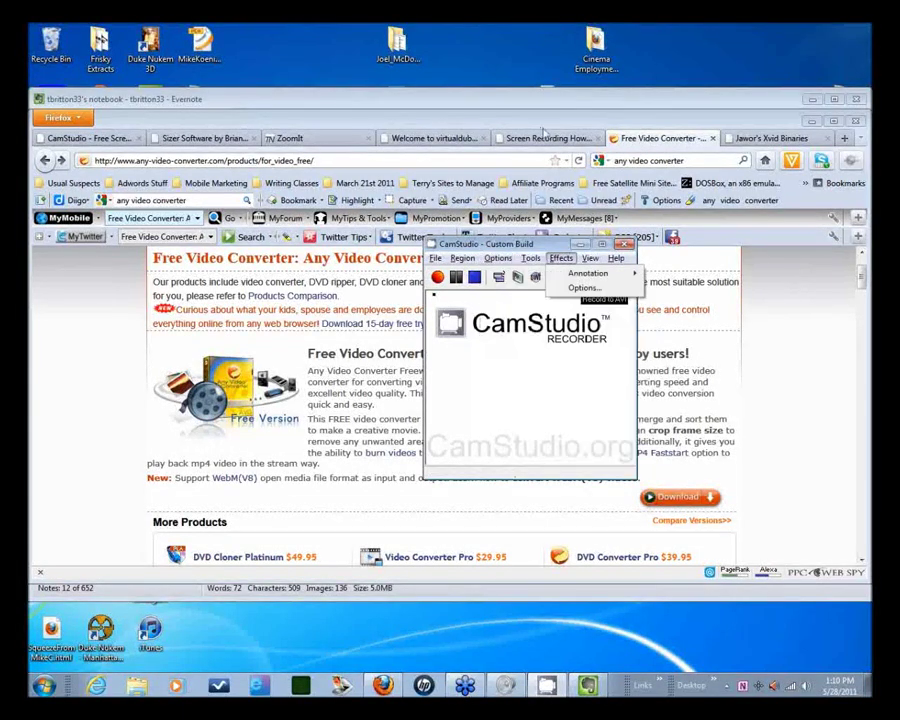
key(F8)
scroll(500, 350, up, 10)
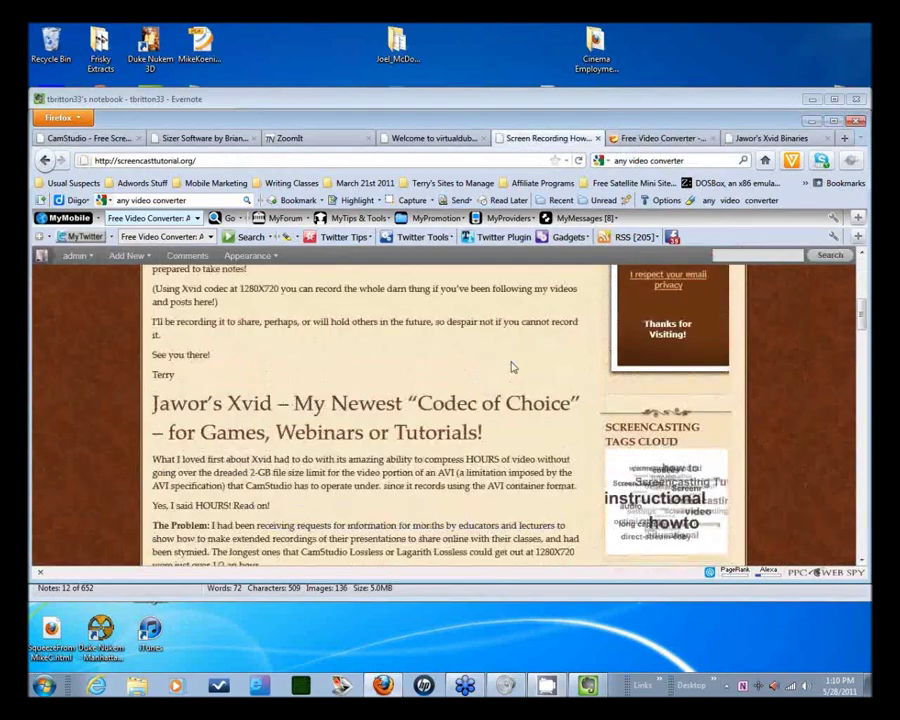
click(183, 276)
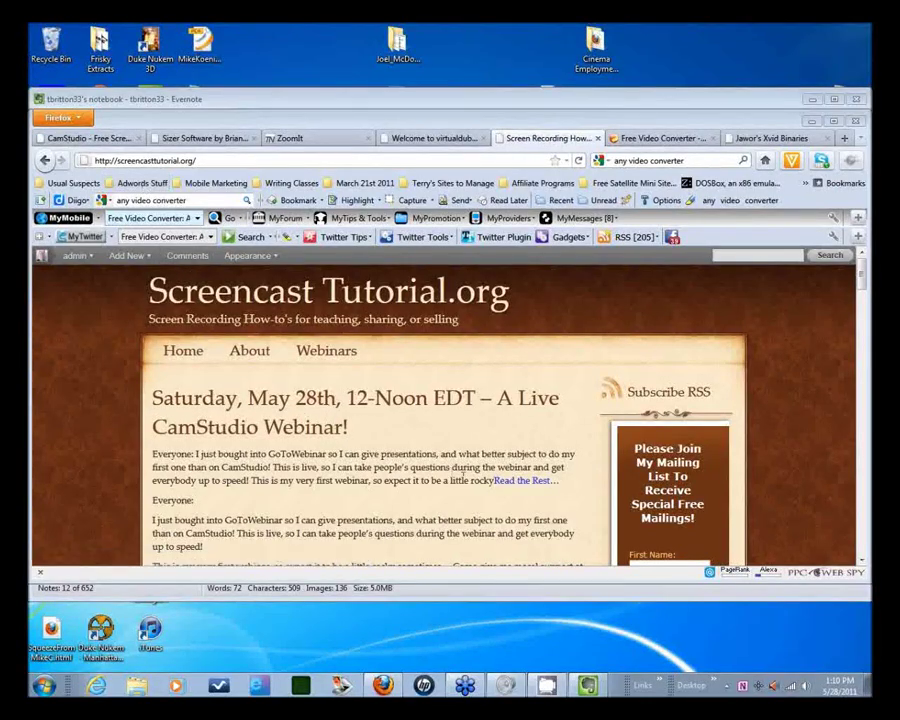
scroll(457, 467, down, 10)
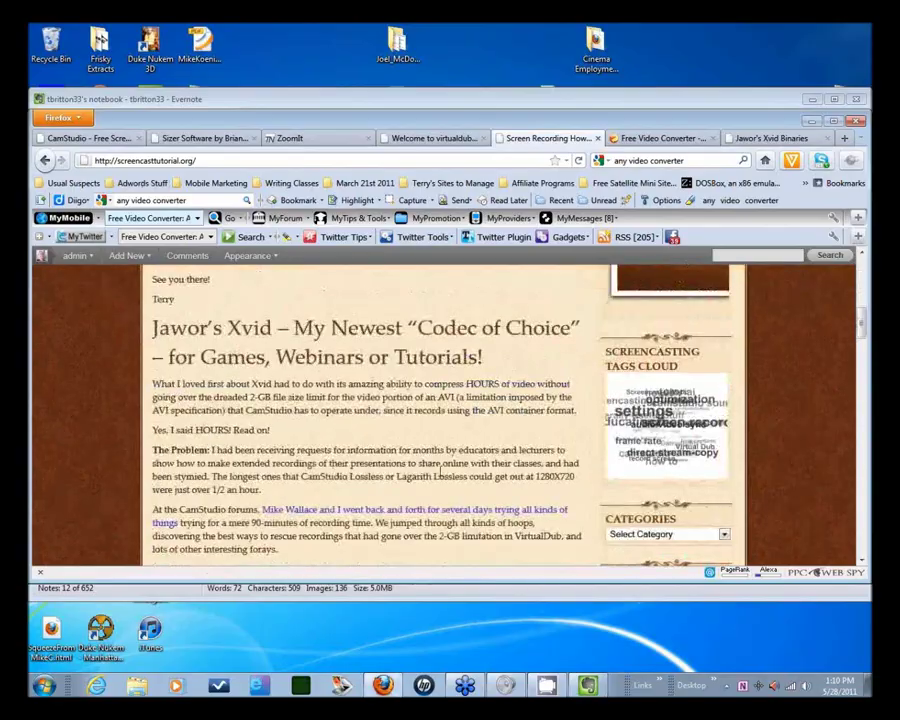
scroll(437, 476, down, 5)
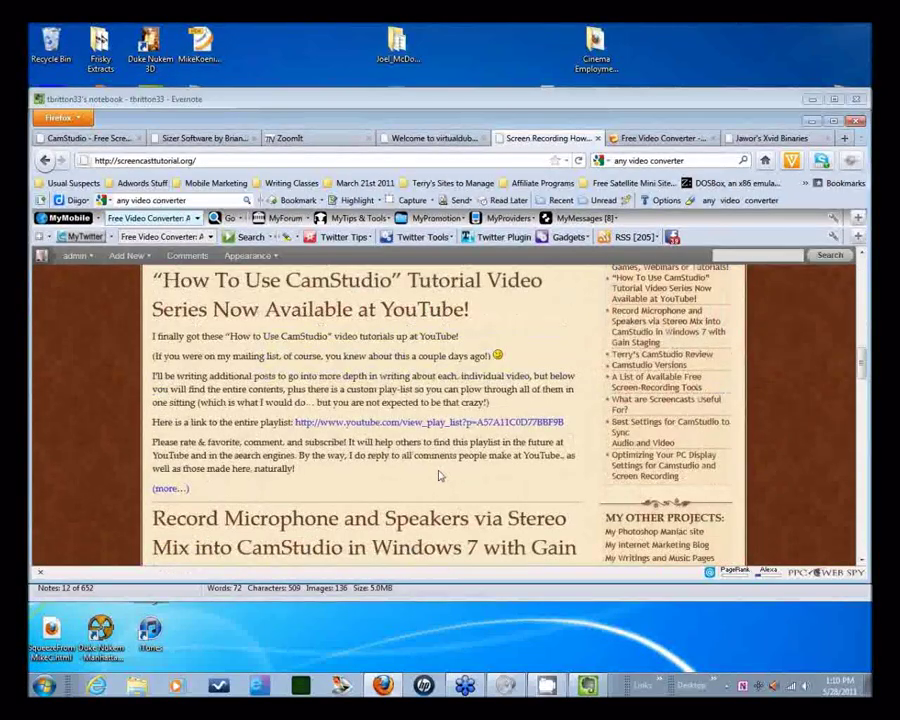
click(410, 282)
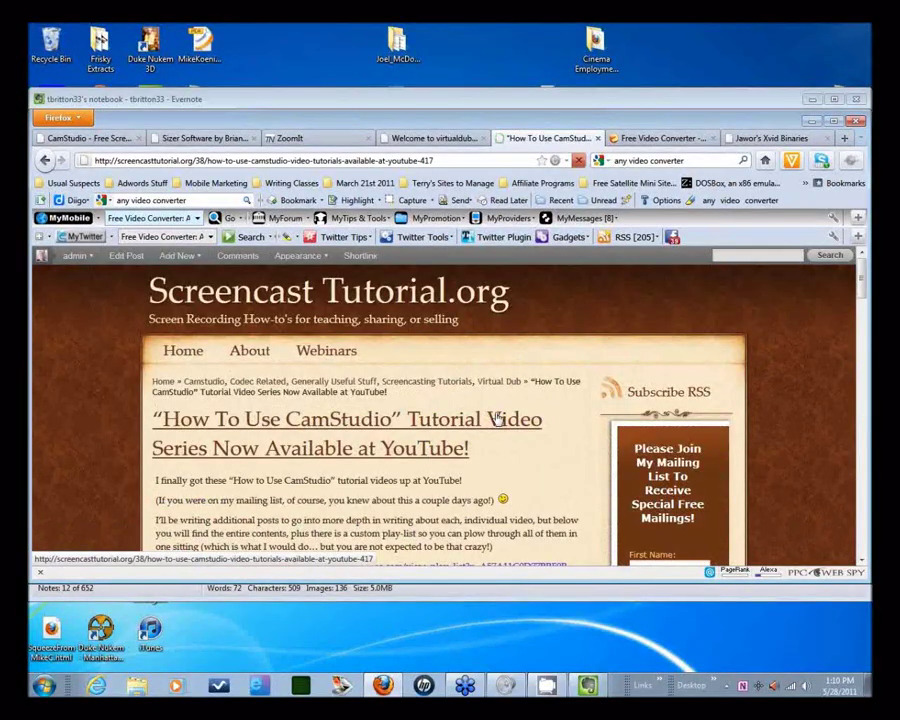
Step: Examine the playlist's table of contents in the post, from installing CamStudio to the codec and Stereo Mix tutorials
scroll(496, 412, down, 3)
scroll(496, 412, down, 3)
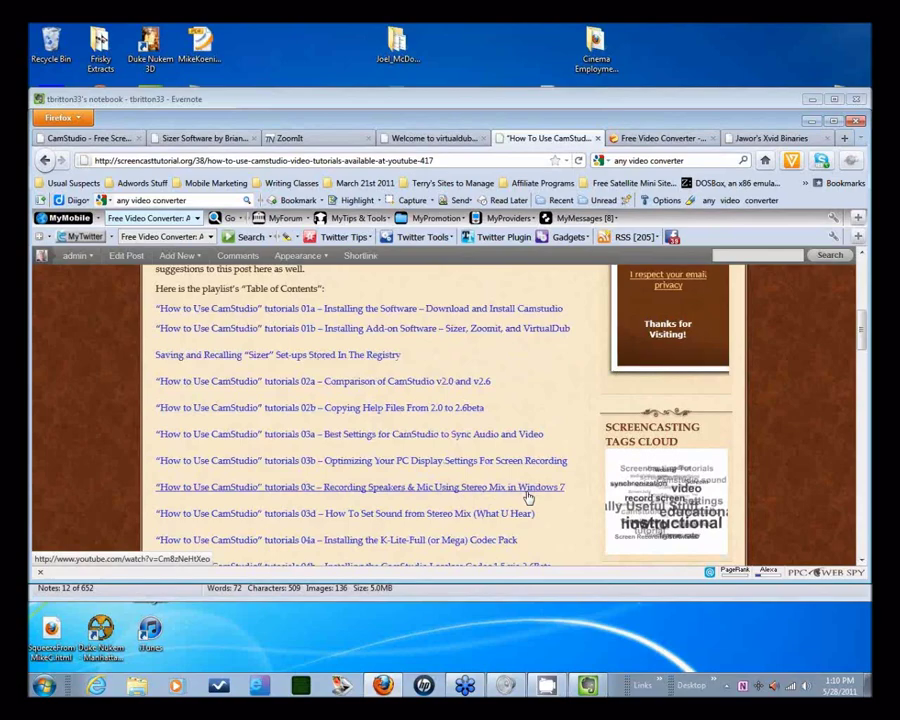
scroll(528, 490, down, 1)
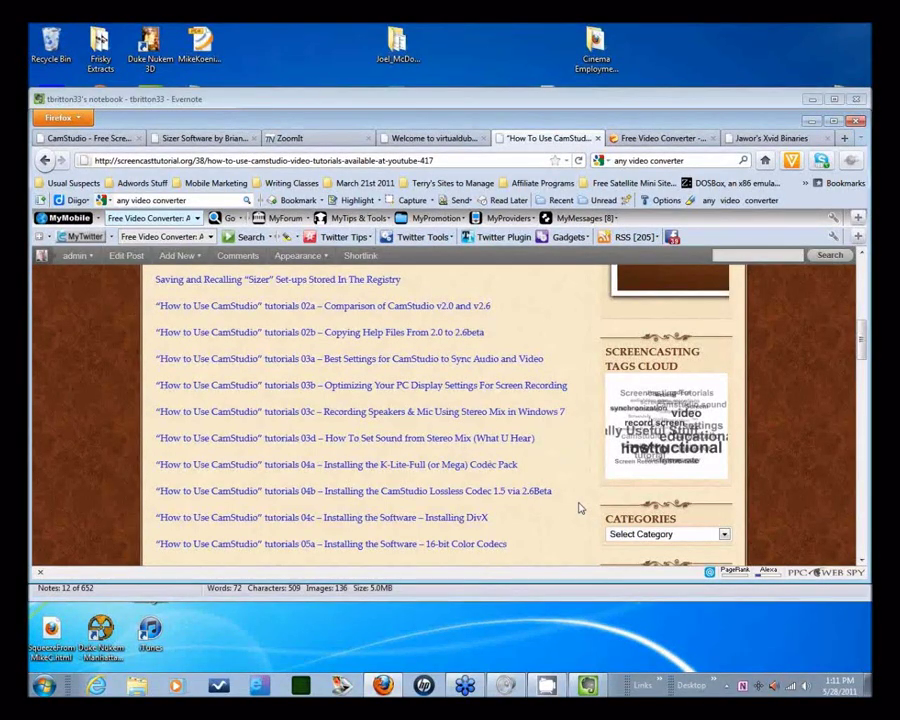
scroll(578, 504, up, 1)
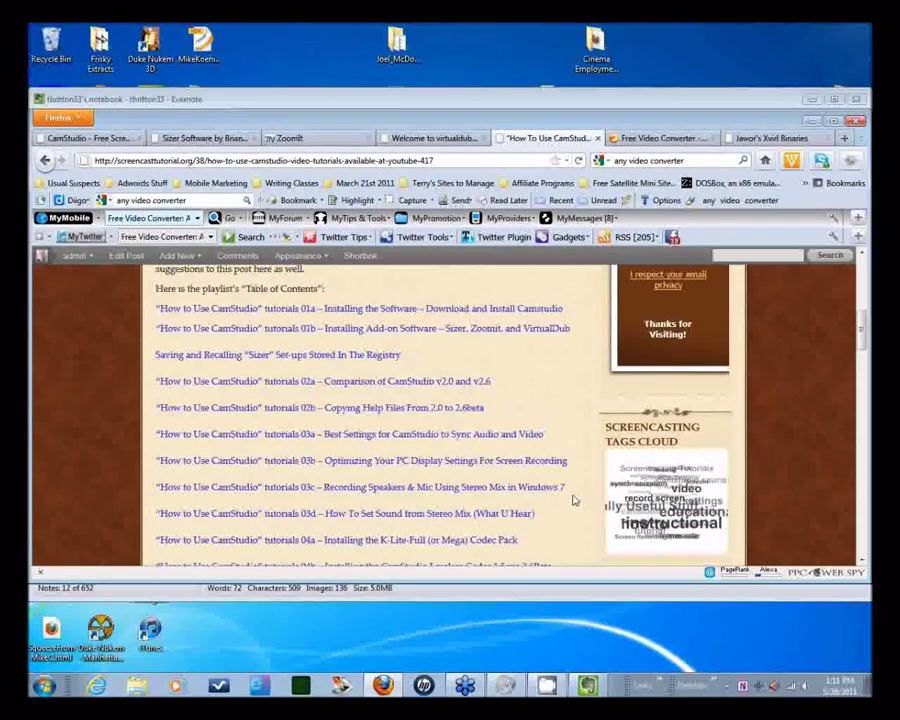
scroll(572, 496, down, 1)
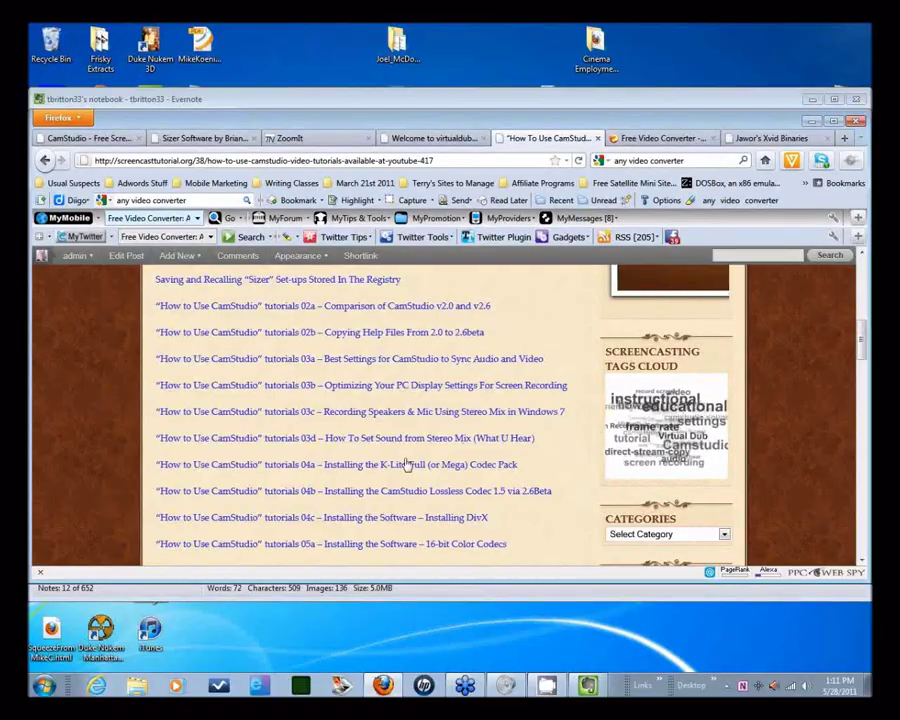
scroll(557, 501, down, 2)
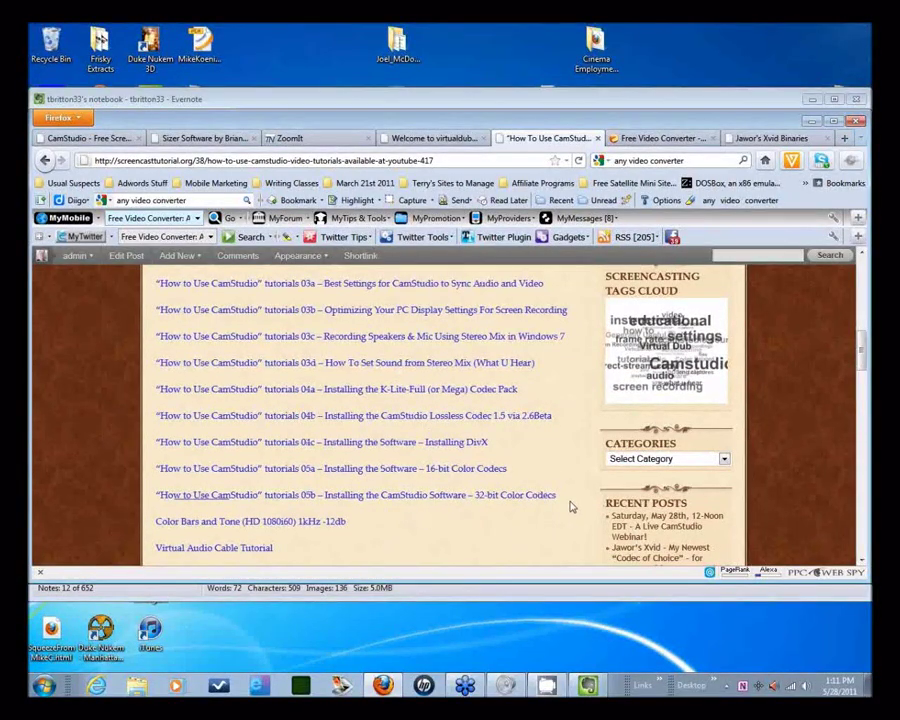
scroll(569, 507, down, 2)
scroll(567, 504, up, 6)
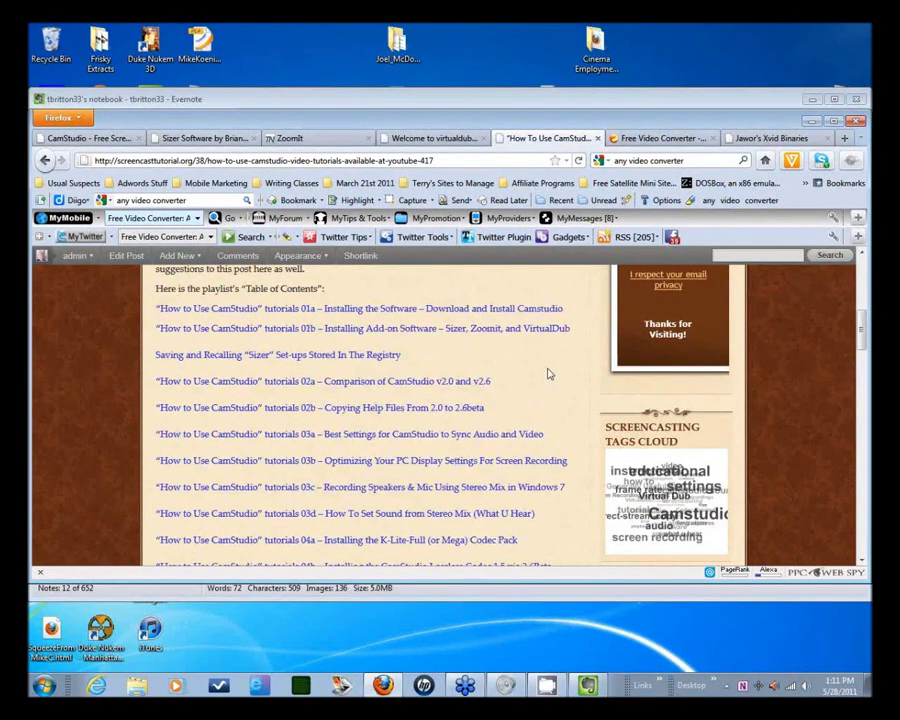
scroll(557, 388, up, 9)
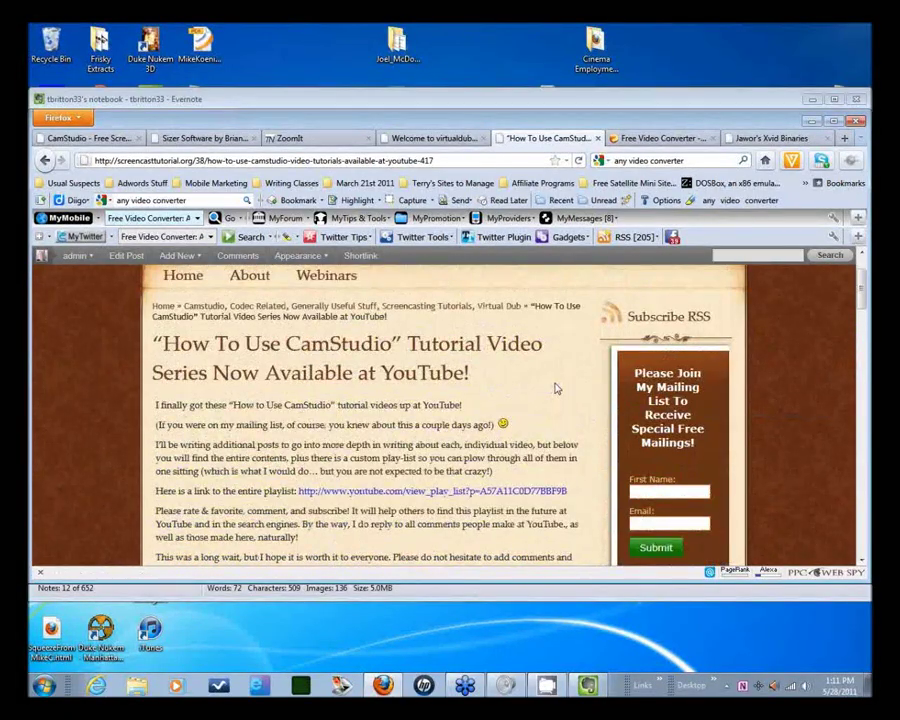
scroll(557, 388, down, 4)
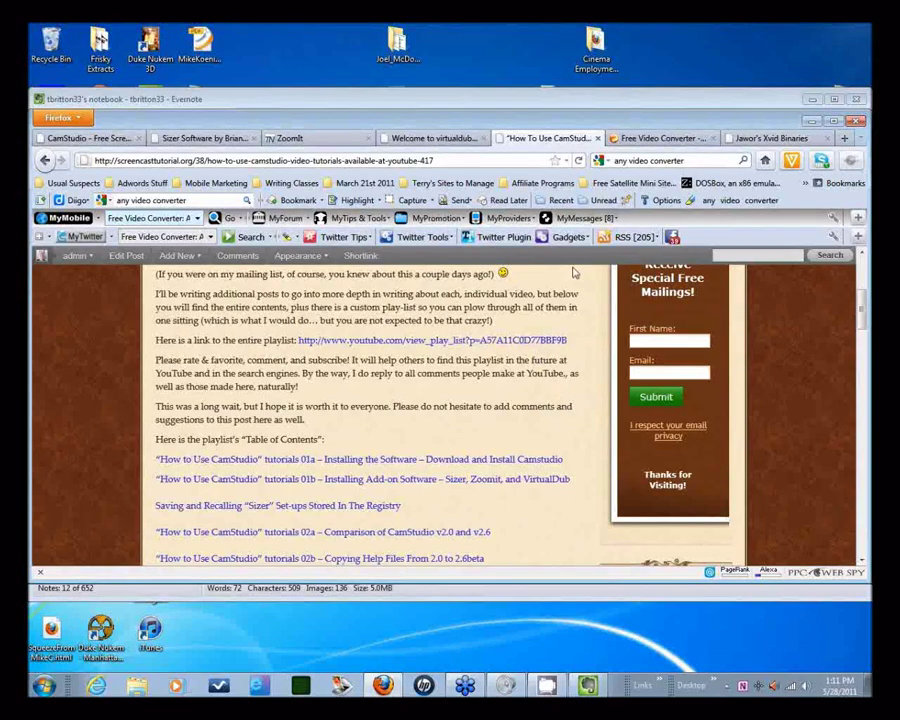
Step: Search the web for "lagarith codec download" in the video converter page's tab and open the Lagarith Lossless Video Codec page on lags.leetcode.net
click(650, 140)
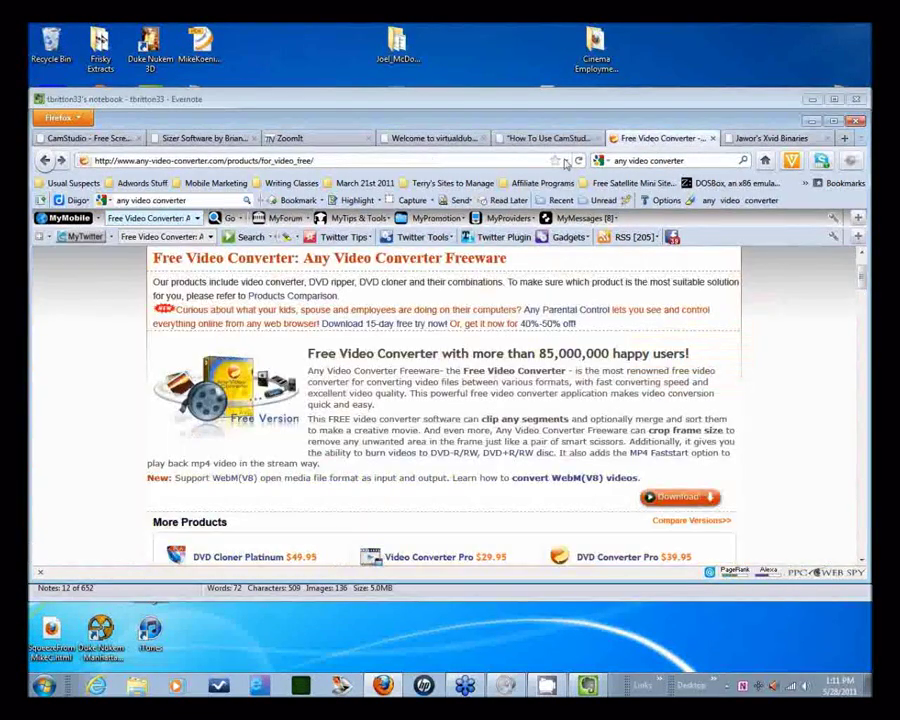
click(650, 160)
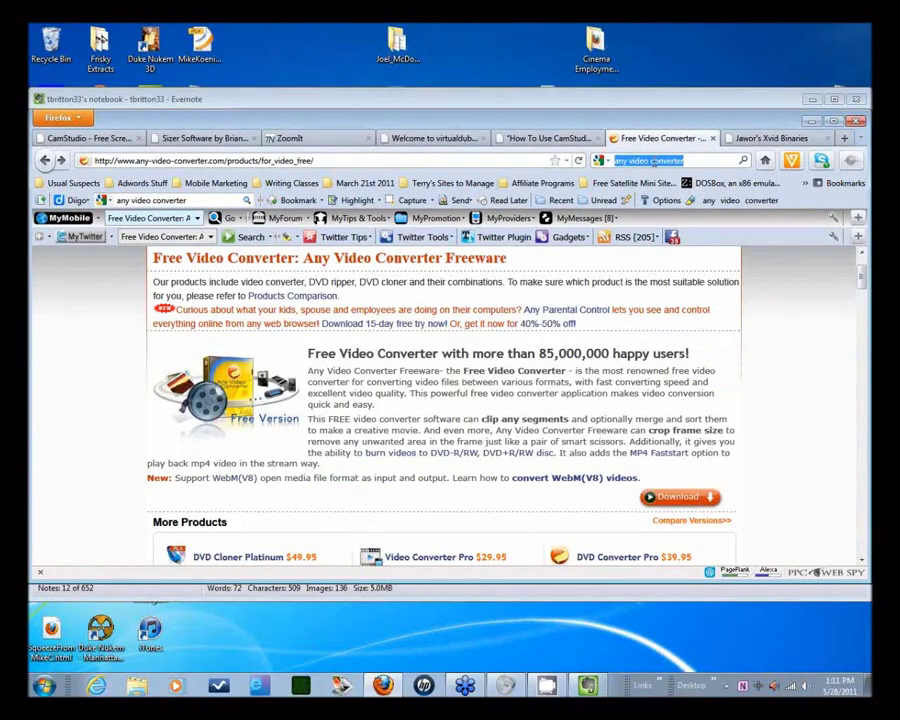
key(BackSpace)
text(lagarith)
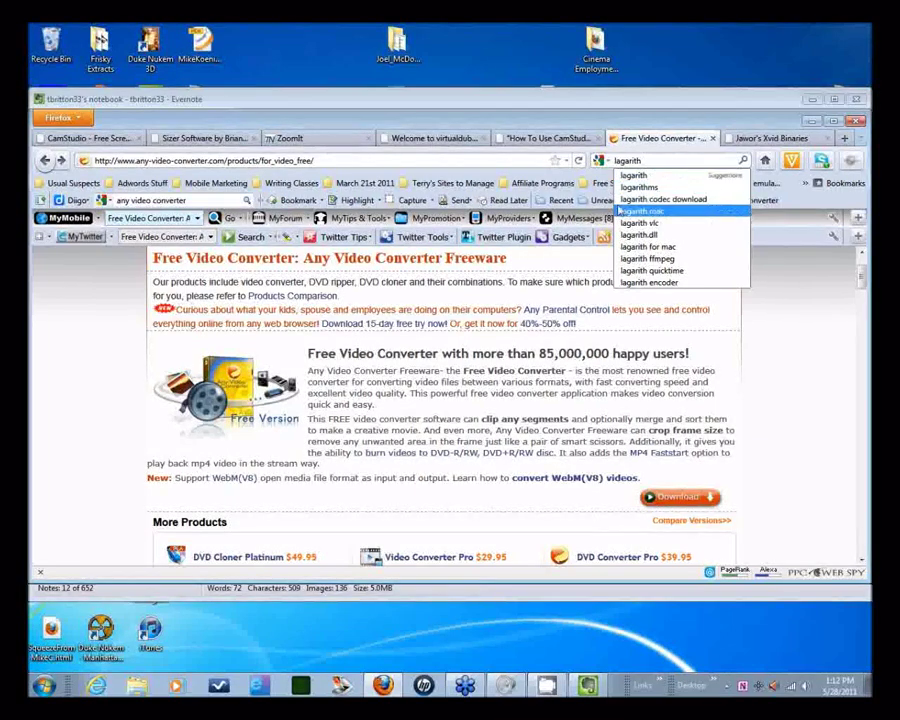
click(678, 202)
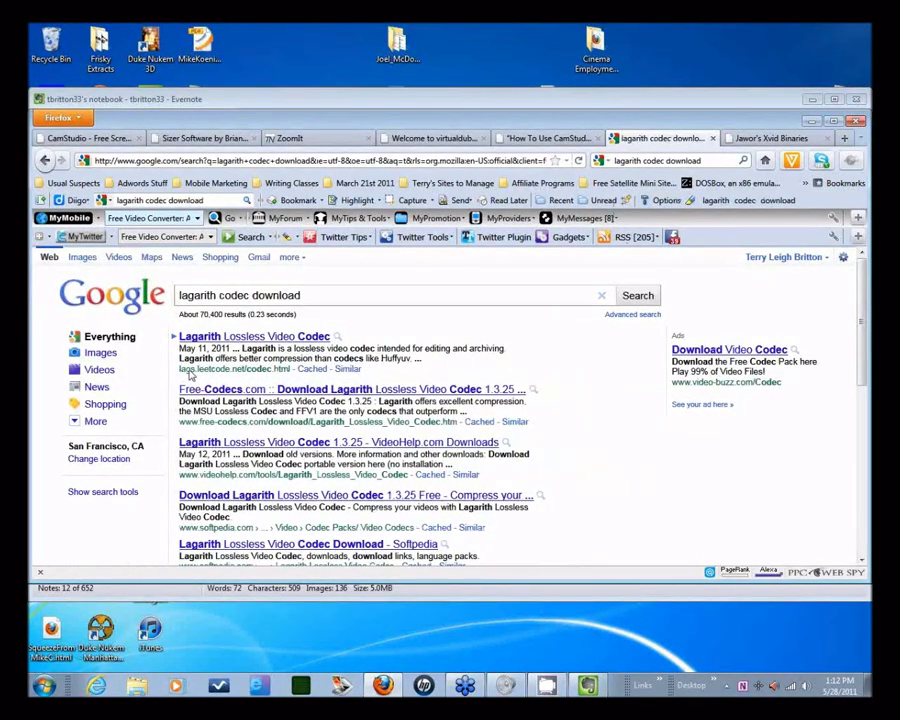
drag(181, 370, 246, 370)
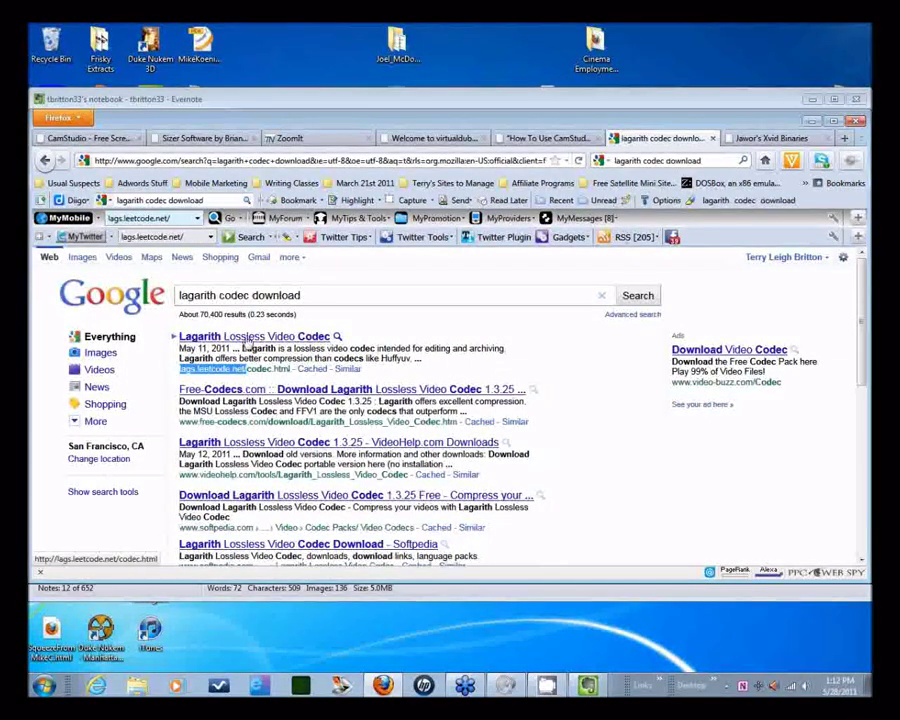
click(300, 337)
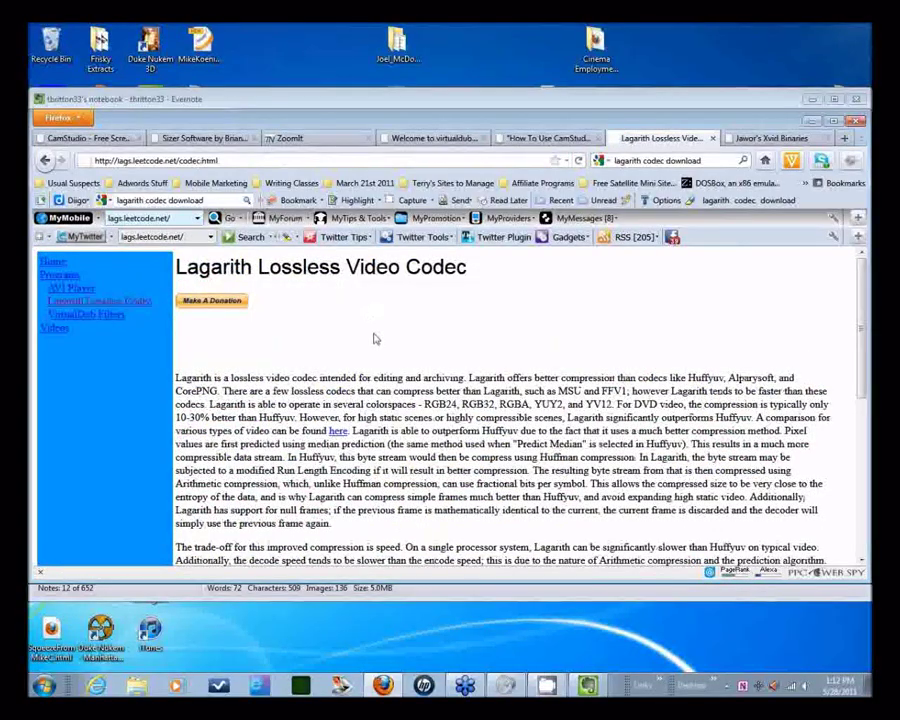
Step: Examine the Lagarith page's download section, highlighting the note about an installer for 32 and 64 bit versions of Windows
scroll(374, 340, down, 7)
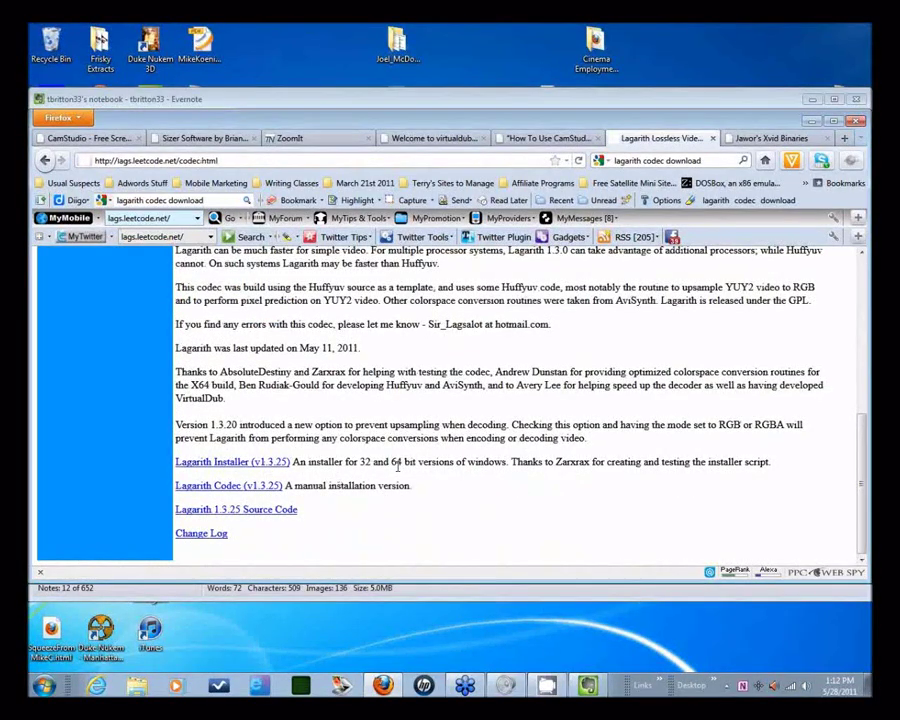
drag(293, 462, 510, 462)
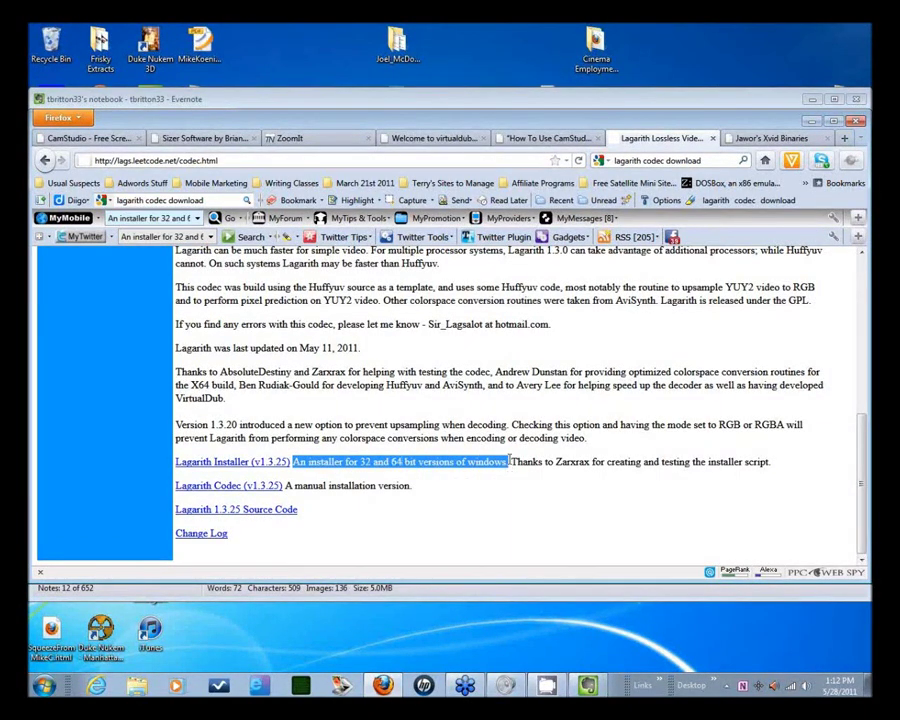
click(512, 461)
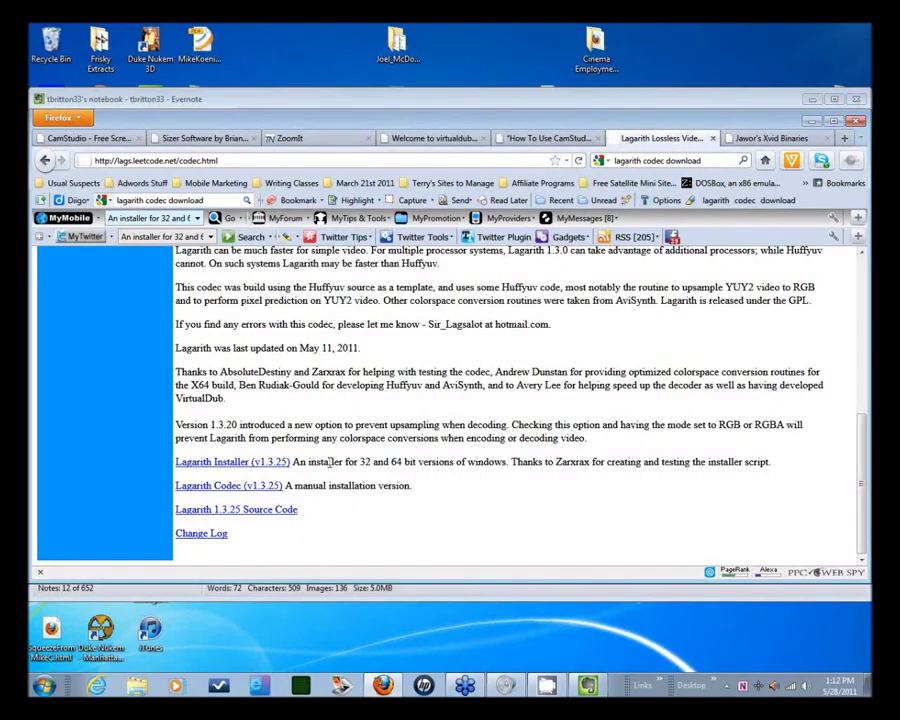
scroll(329, 462, up, 10)
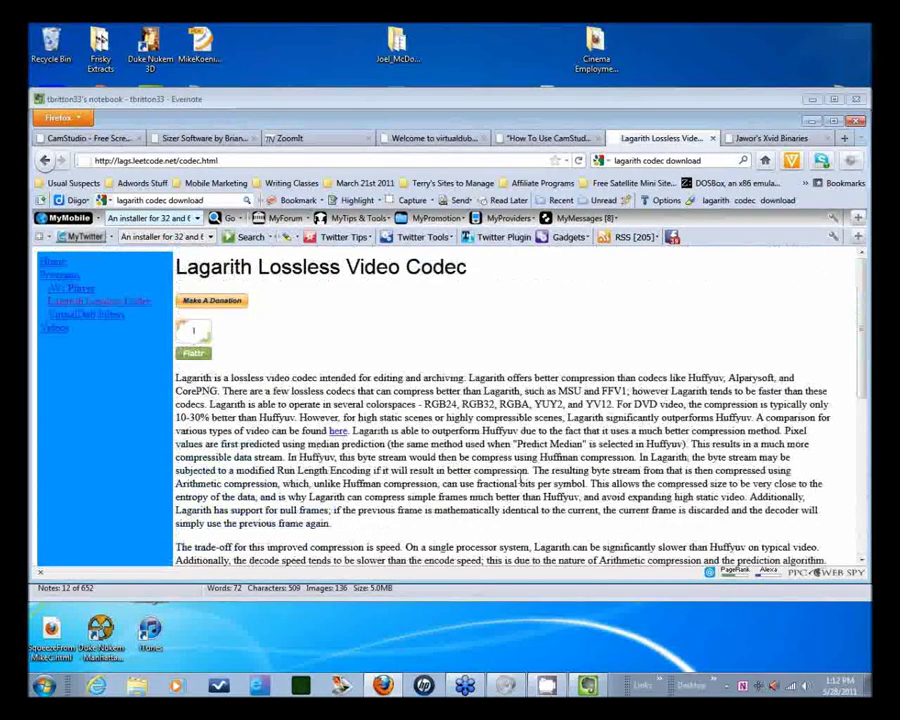
scroll(464, 492, down, 10)
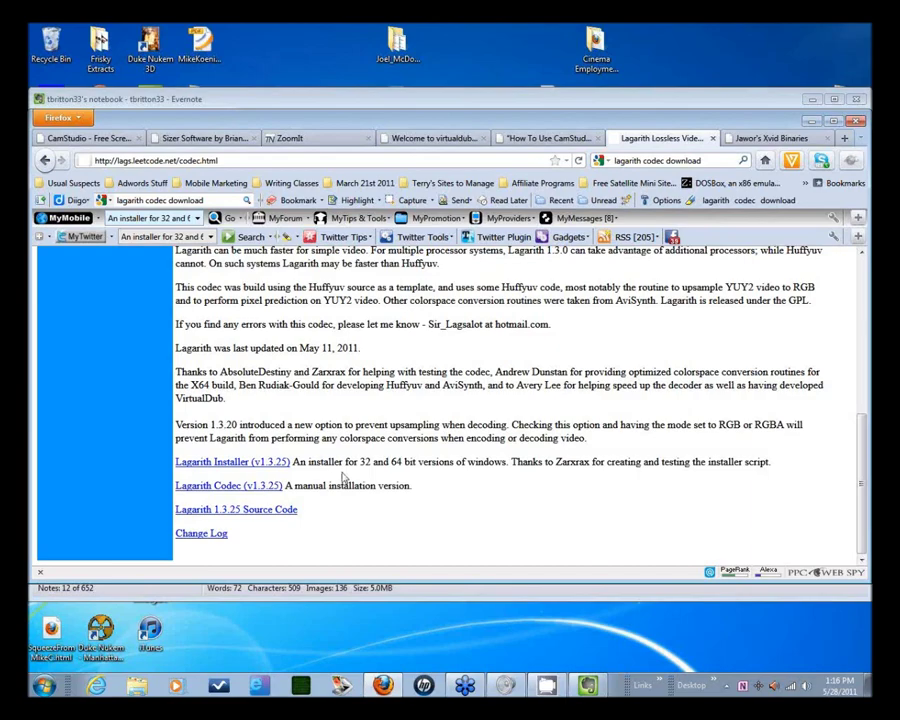
scroll(343, 478, up, 5)
scroll(343, 478, down, 5)
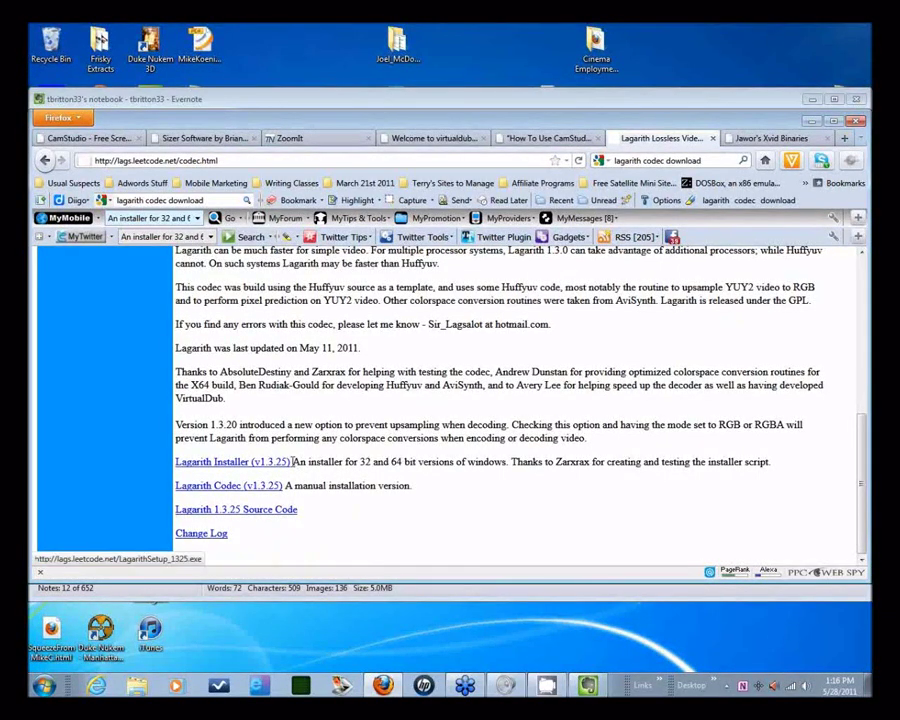
Step: Highlight the Lagarith Installer (v1.3.25) link and its full description, and look over the rest of the codec page
drag(292, 461, 176, 463)
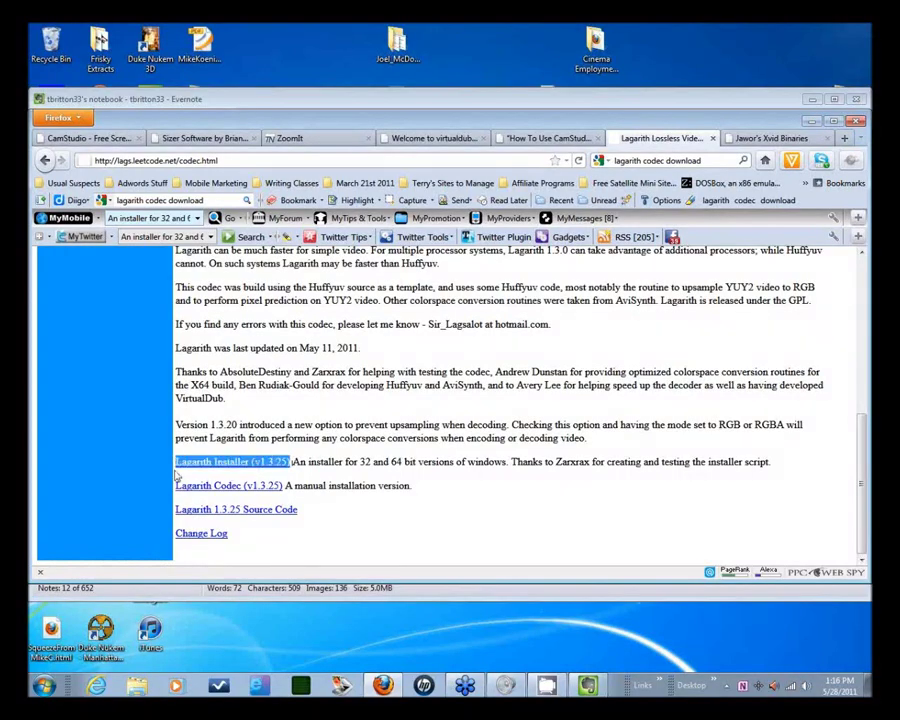
click(302, 461)
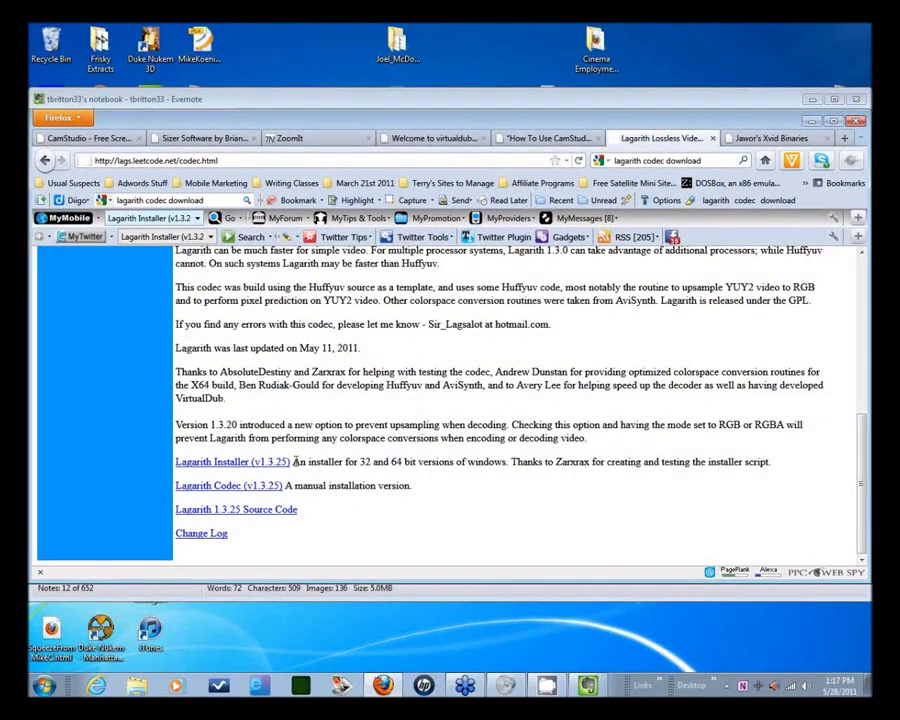
drag(296, 462, 772, 463)
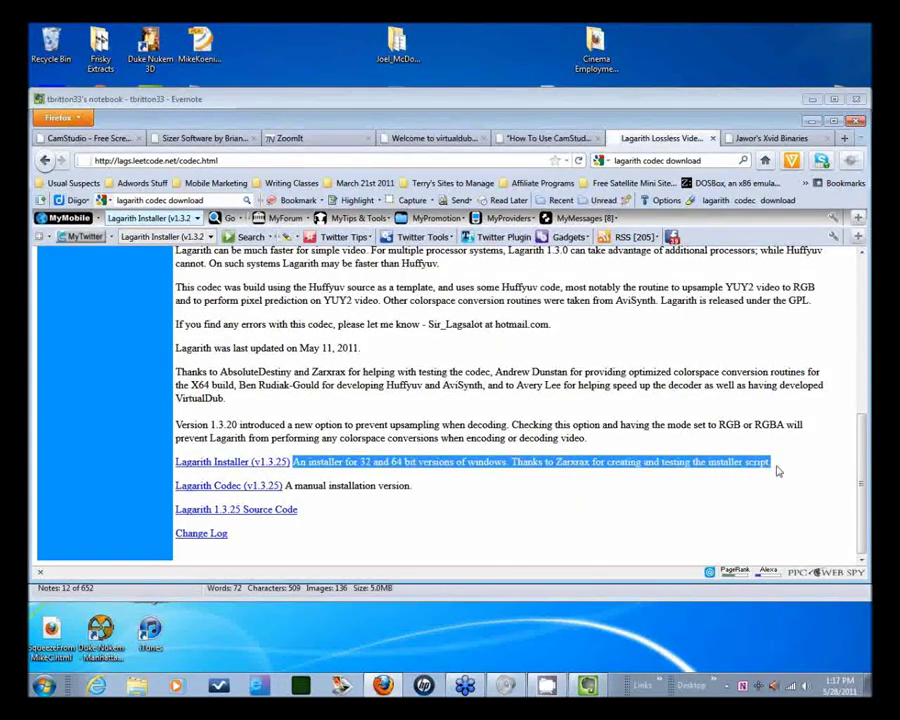
click(757, 468)
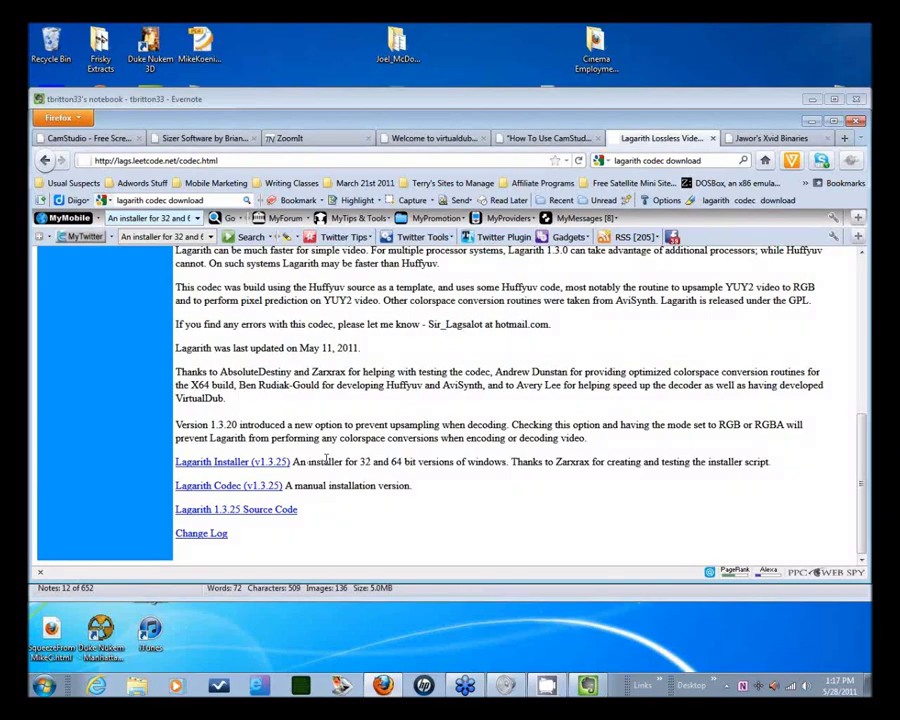
scroll(325, 459, up, 5)
scroll(327, 458, up, 1)
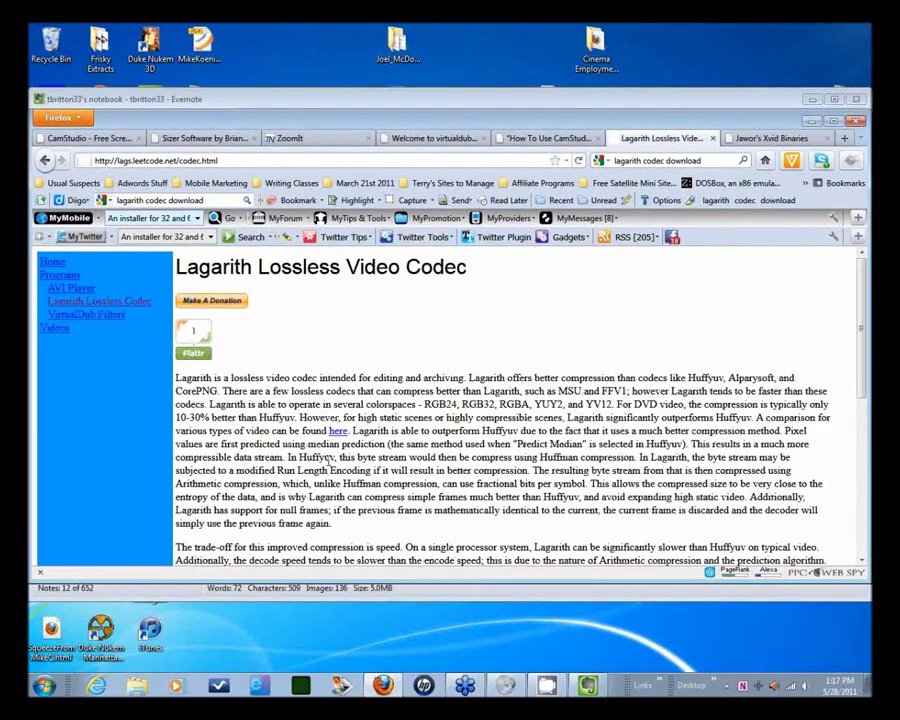
scroll(330, 456, down, 4)
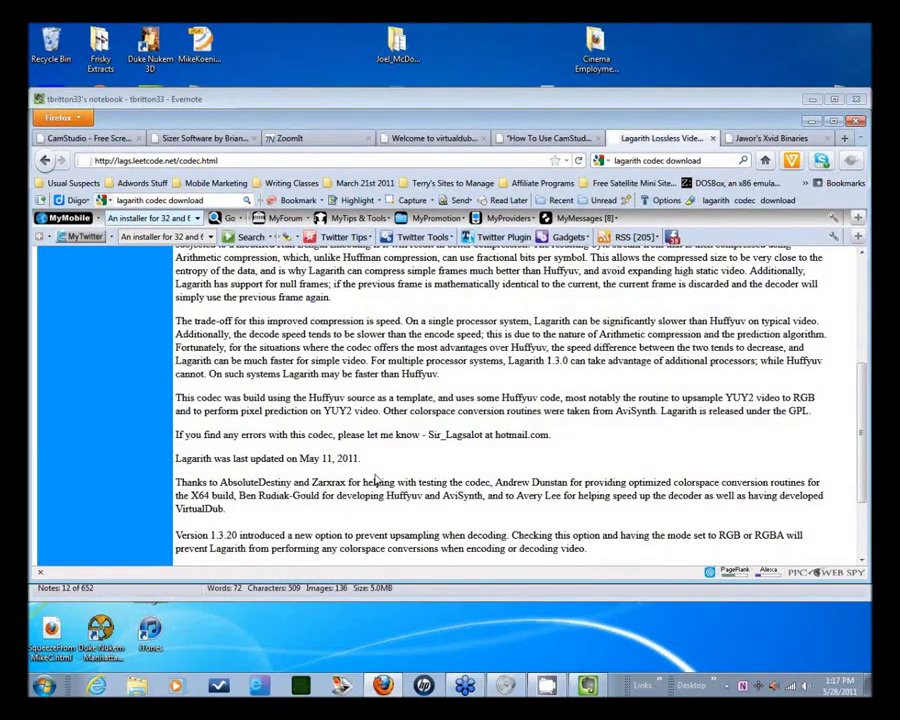
scroll(377, 481, up, 4)
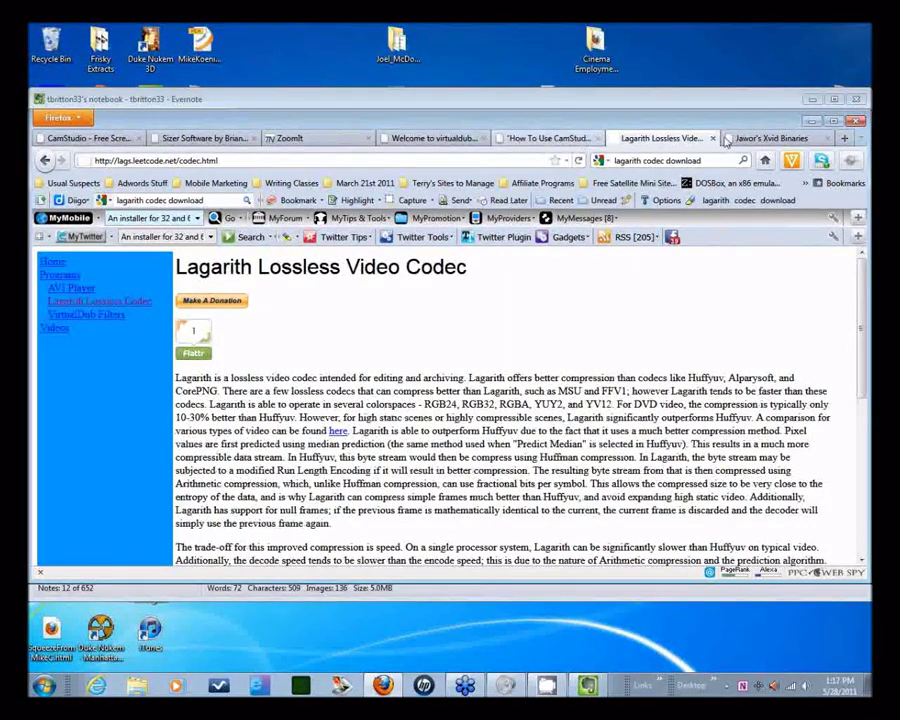
Step: Show the Jawor's Xvid Binaries page and briefly highlight its main heading
click(760, 138)
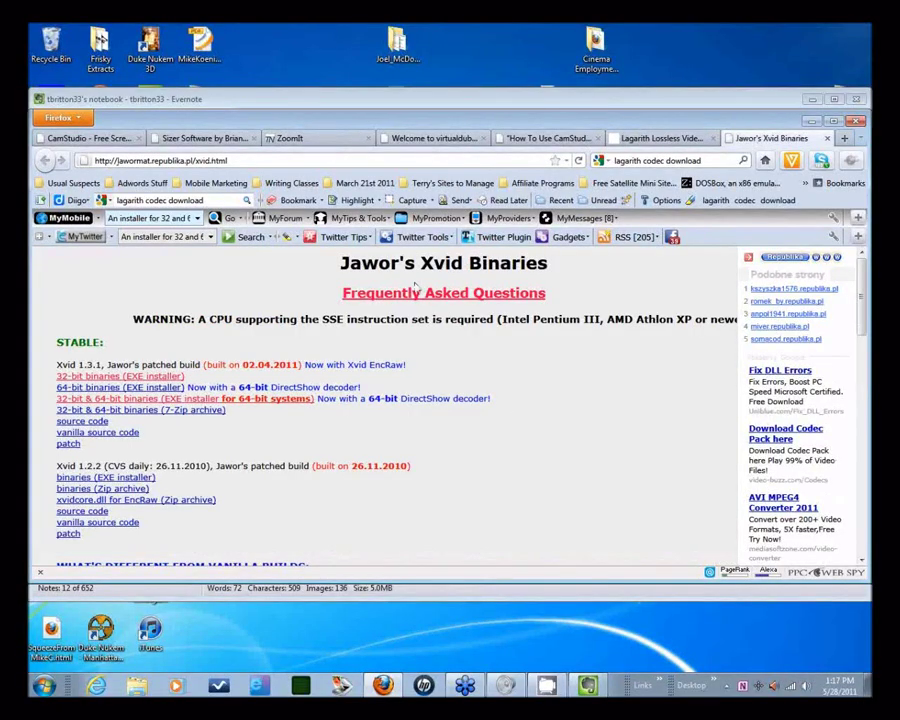
drag(343, 258, 558, 266)
click(560, 270)
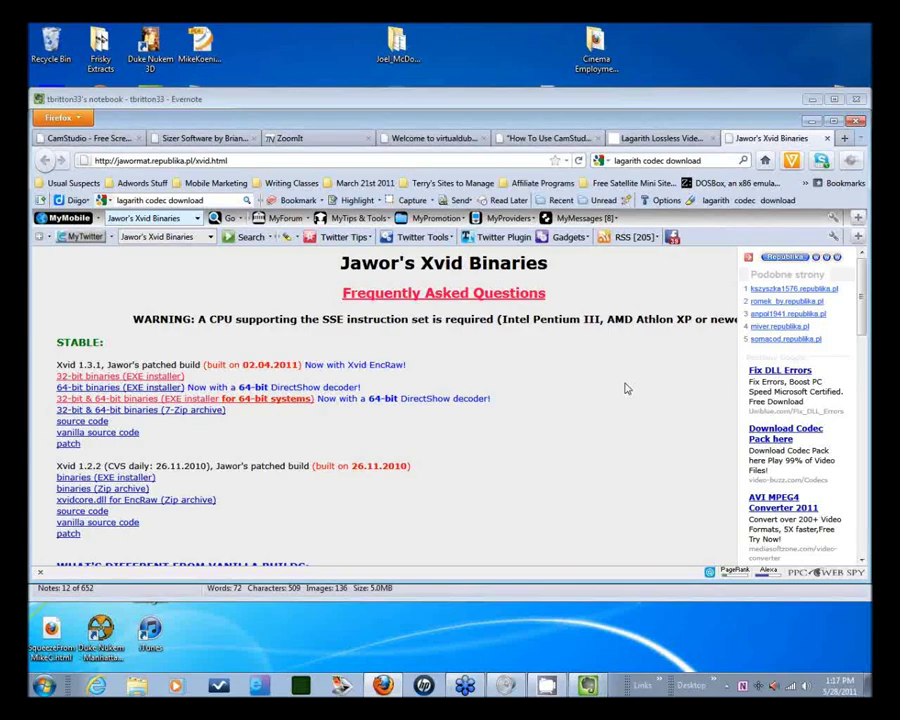
Step: Switch from the Xvid binaries page to the CamStudio recorder and open its audio options for the microphone
drag(552, 264, 338, 264)
click(418, 265)
click(547, 686)
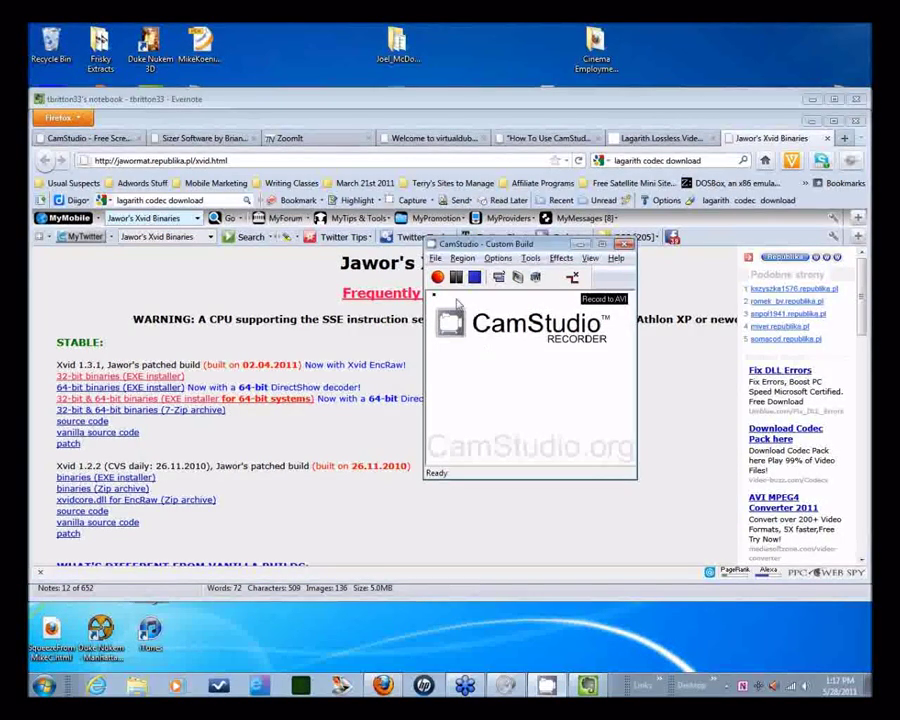
click(497, 258)
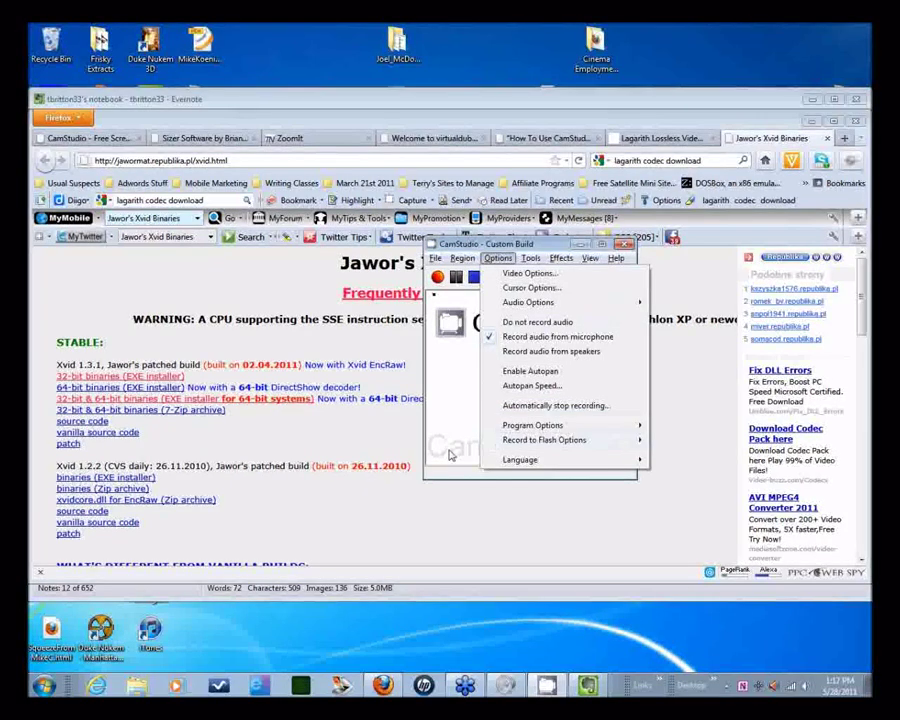
mouse_move(583, 302)
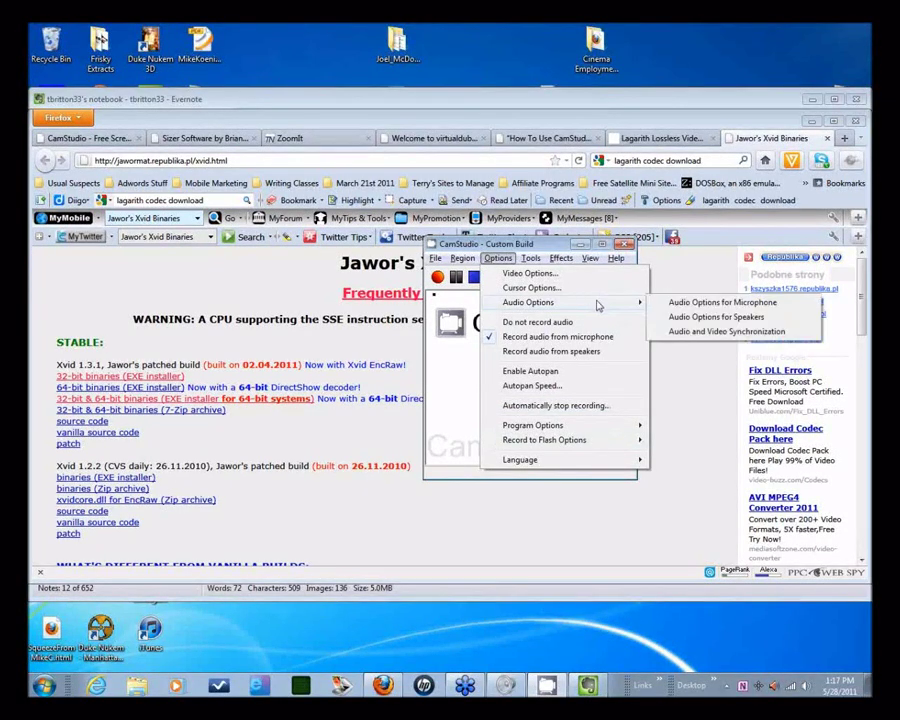
click(696, 303)
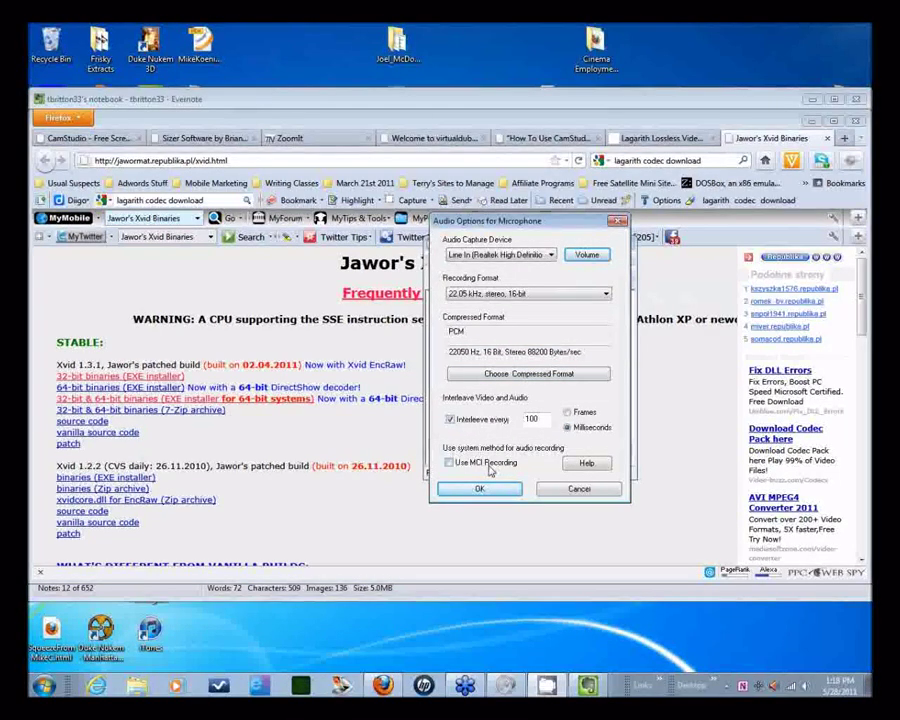
Step: Try Microsoft ADPCM as the compressed audio format, check its attributes, and cancel the change
click(500, 374)
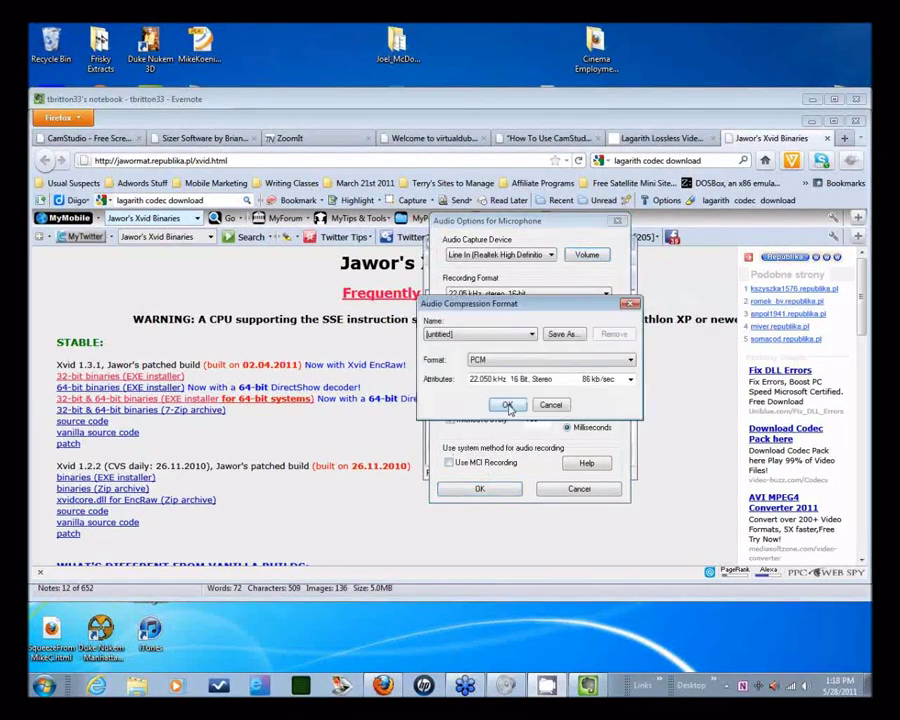
click(534, 359)
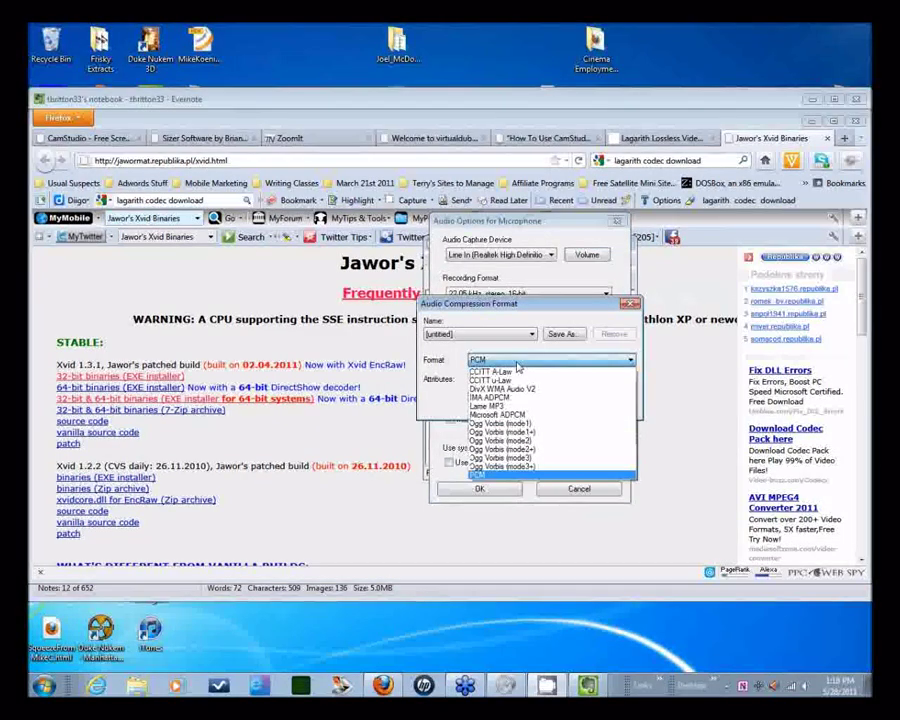
click(515, 414)
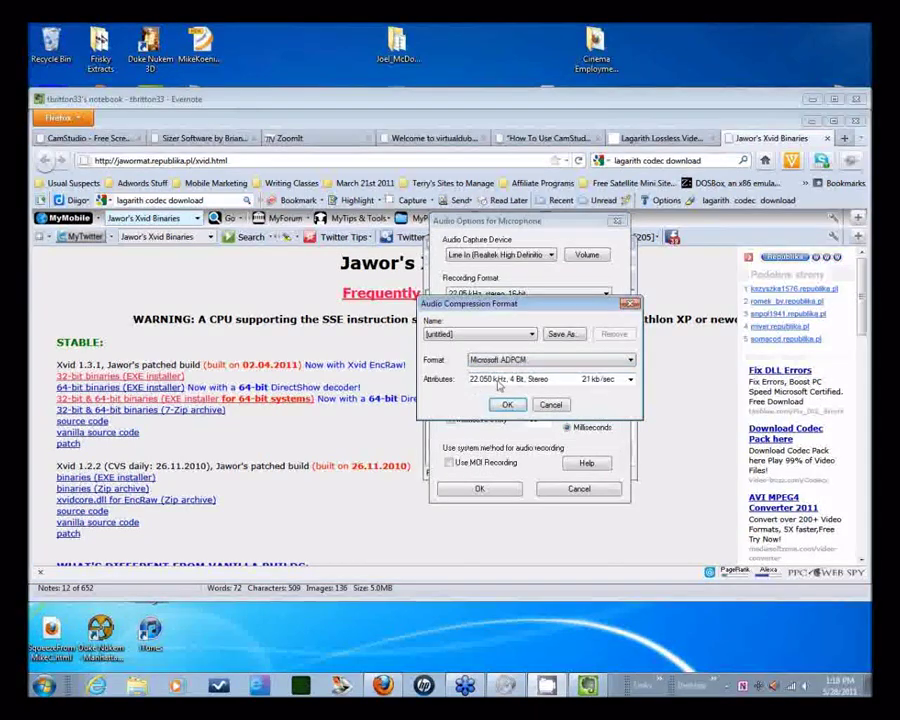
click(621, 381)
click(615, 391)
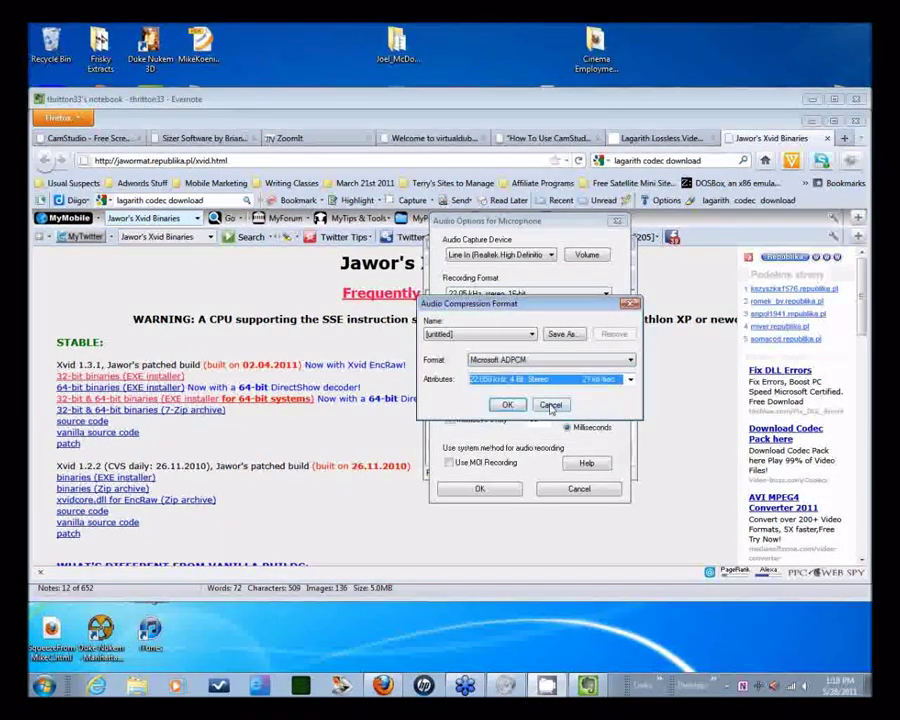
click(550, 404)
Step: Set the microphone's recording format to 44.1 kHz, mono, 16-bit
click(525, 293)
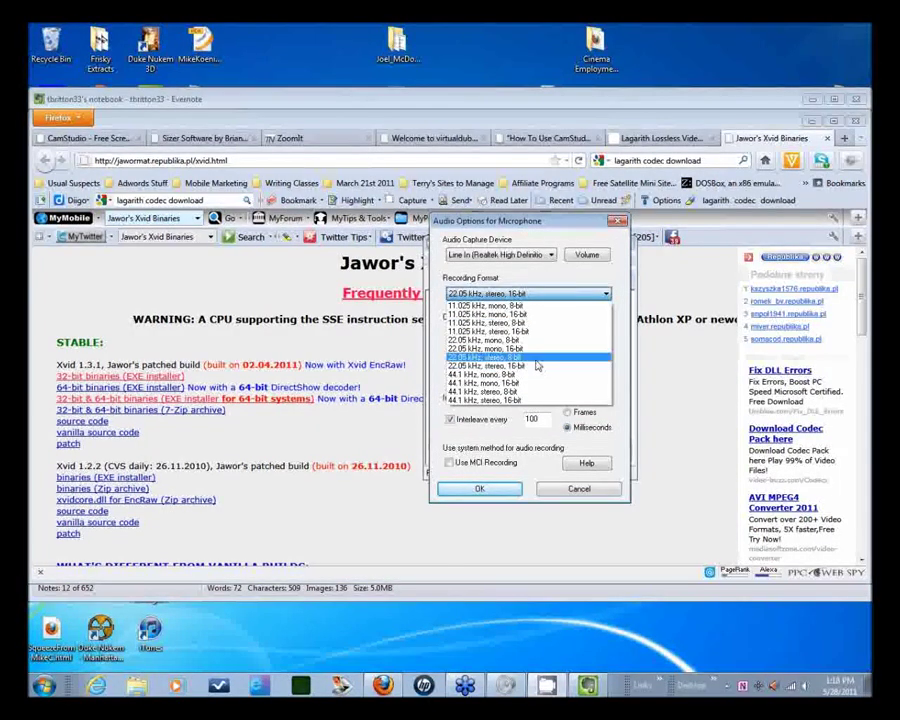
click(515, 384)
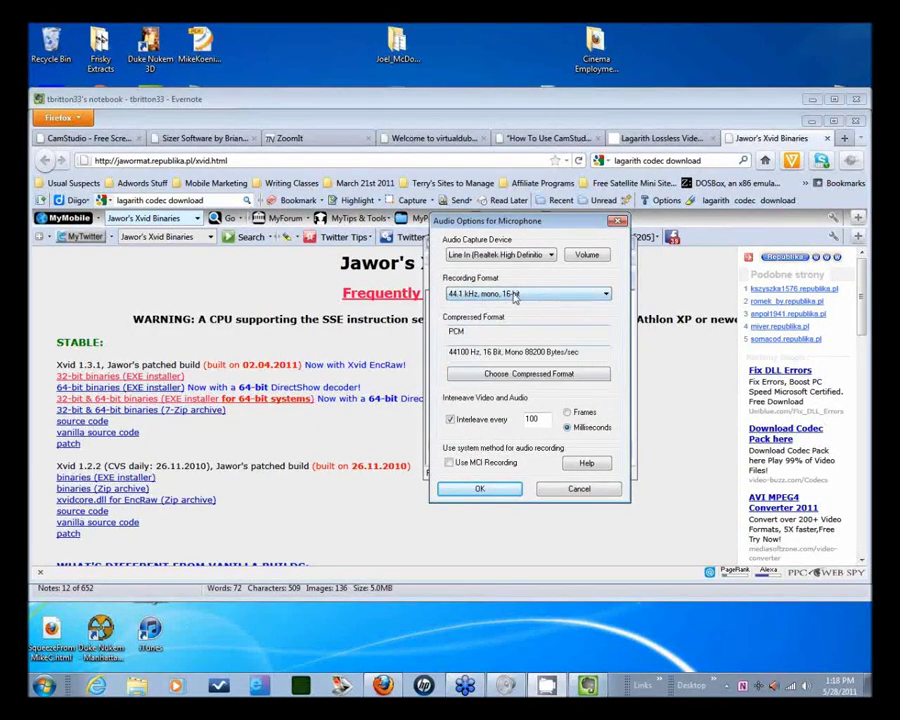
Step: Try GSM 6.10 as the compressed audio format, check its attributes, and cancel the change
click(535, 374)
click(512, 360)
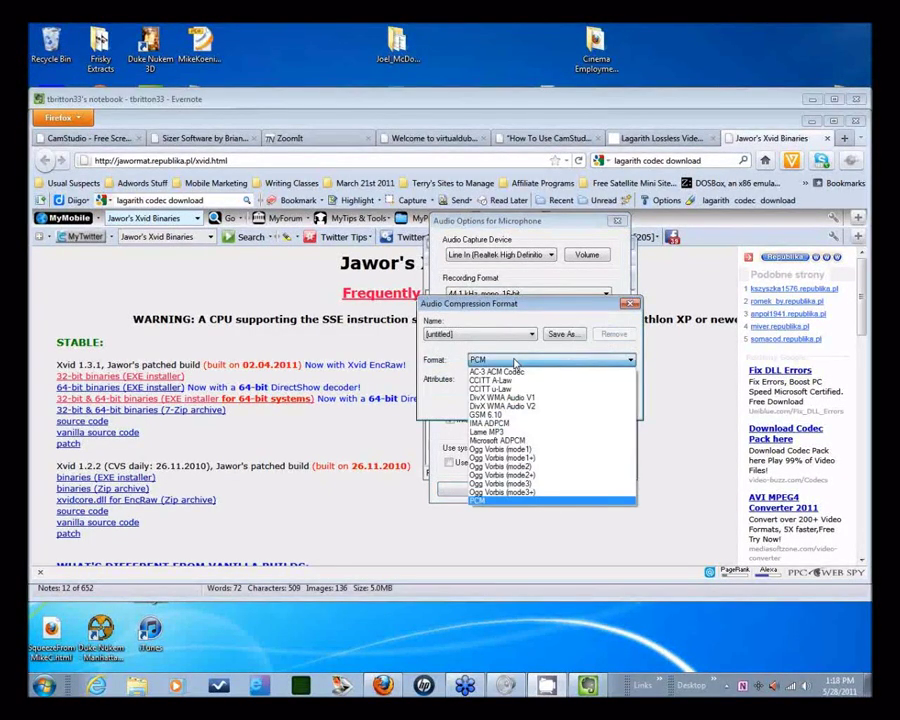
click(511, 416)
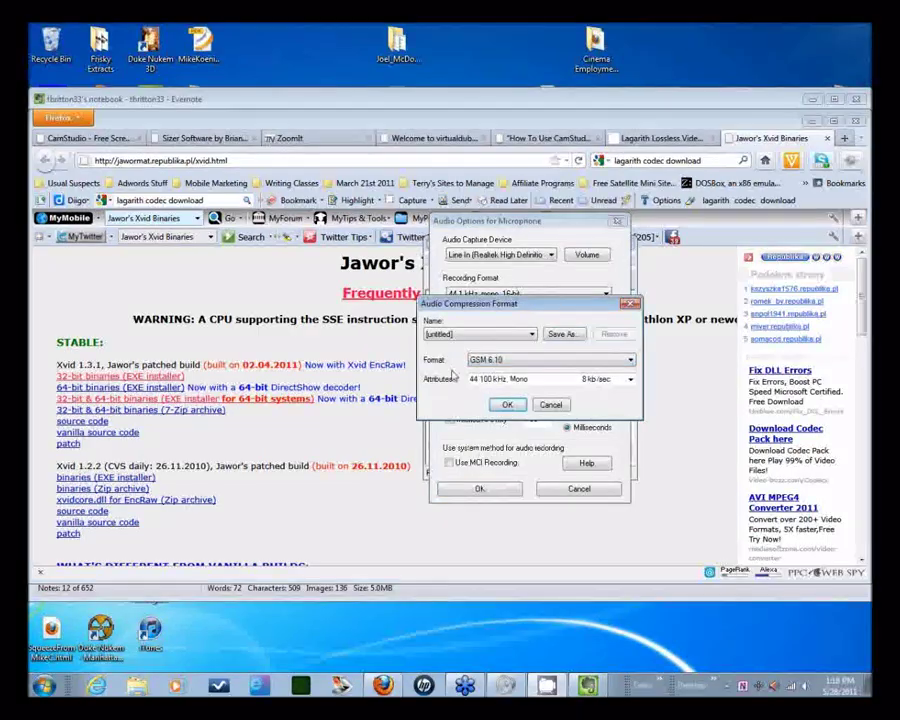
click(610, 382)
click(576, 384)
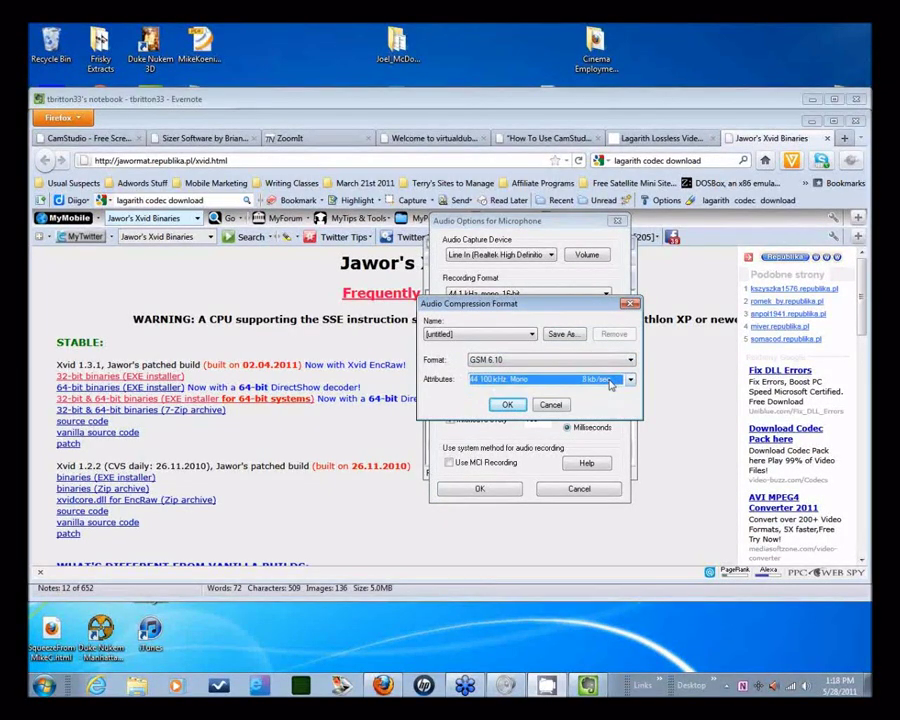
click(562, 407)
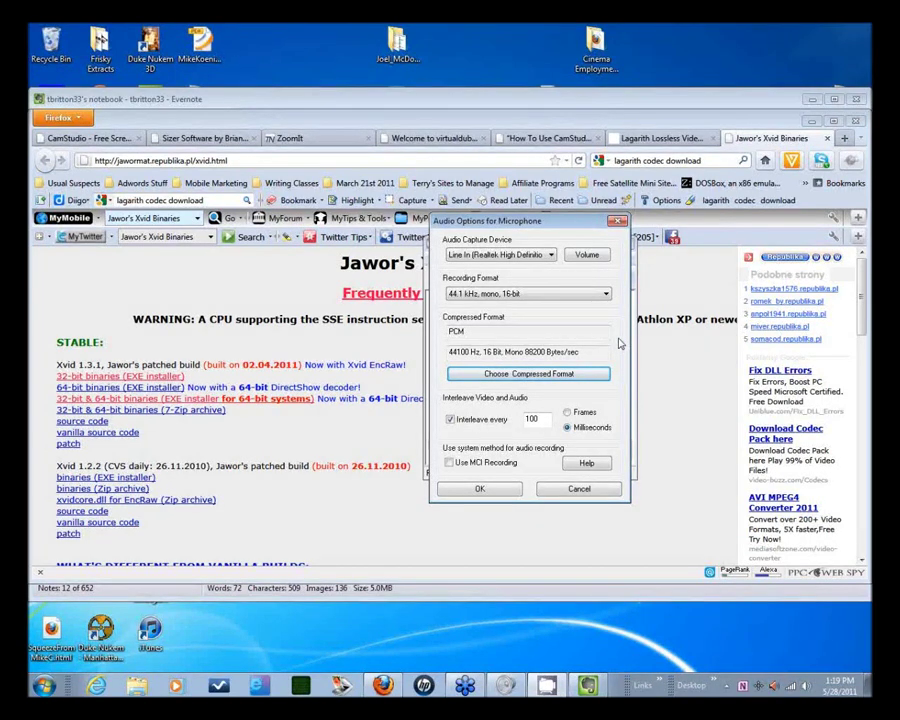
Step: Toggle the MCI recording option on and back off, and look over the compressed audio formats without changing the selection
click(451, 462)
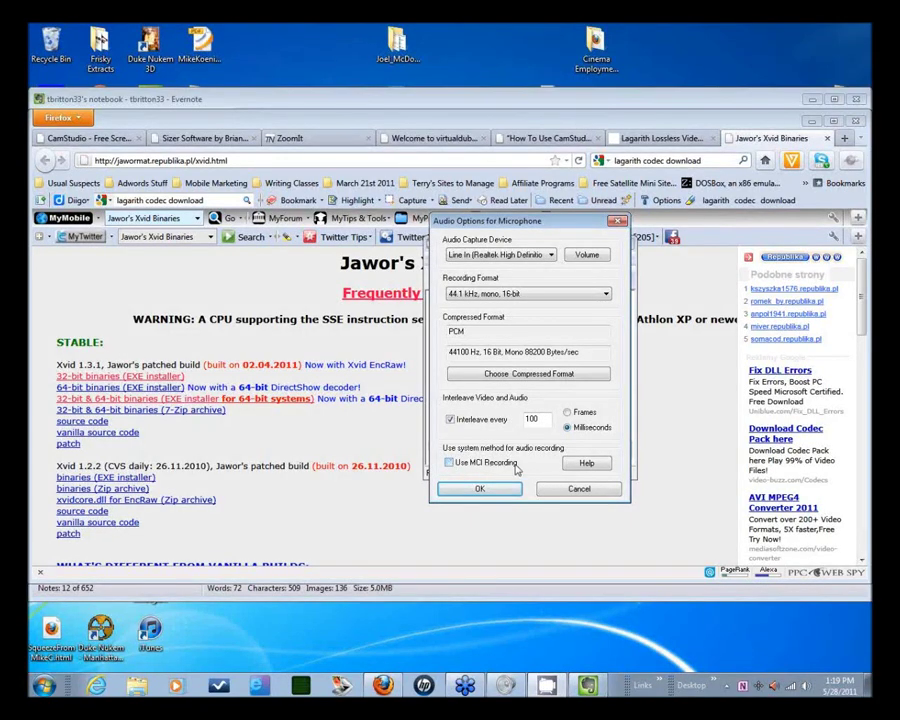
click(450, 463)
click(496, 375)
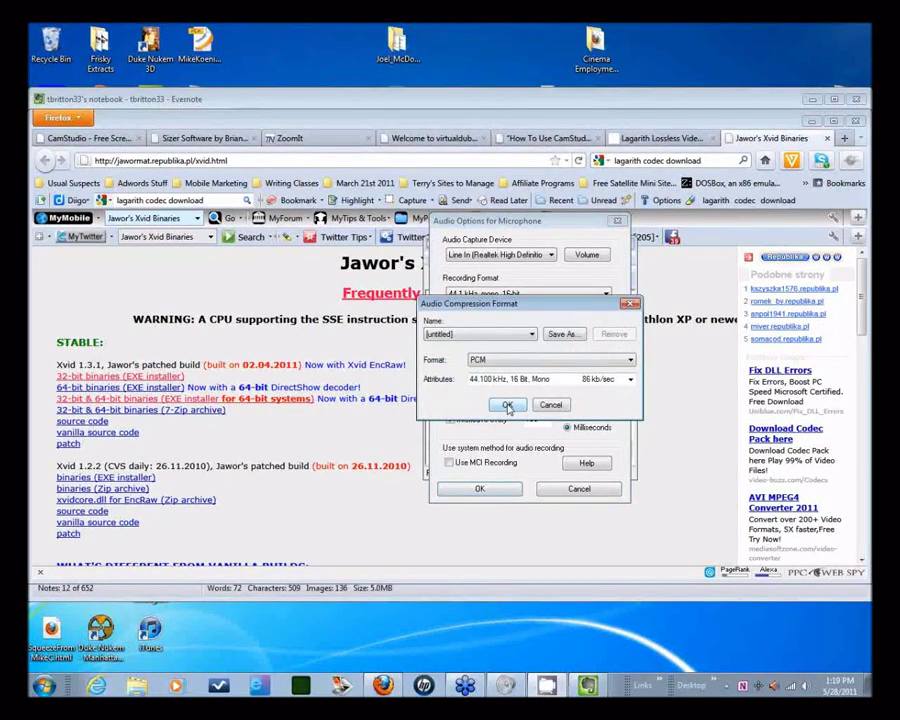
click(510, 360)
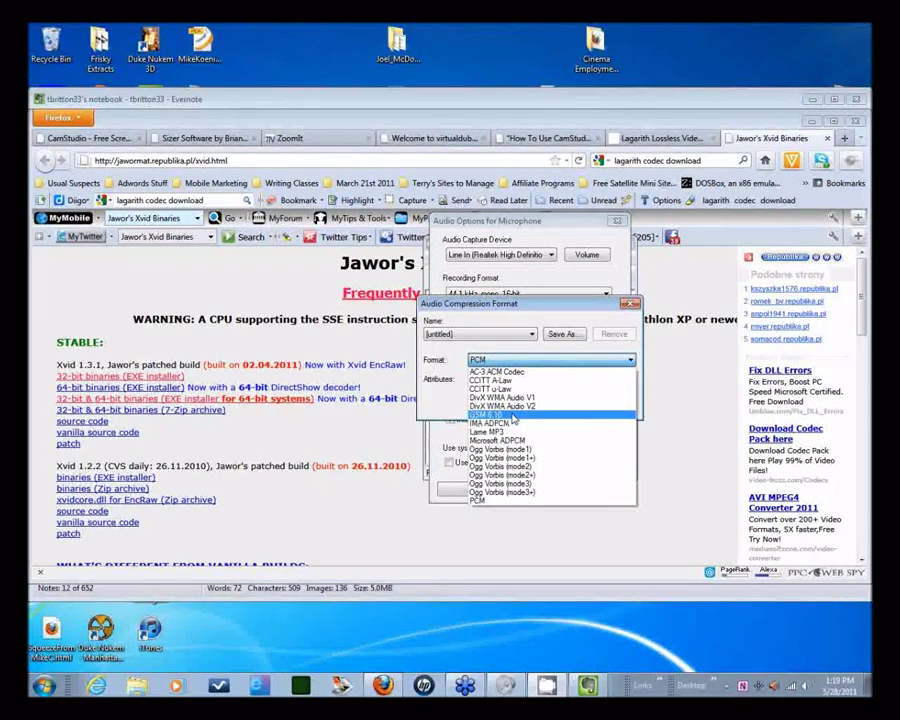
click(440, 412)
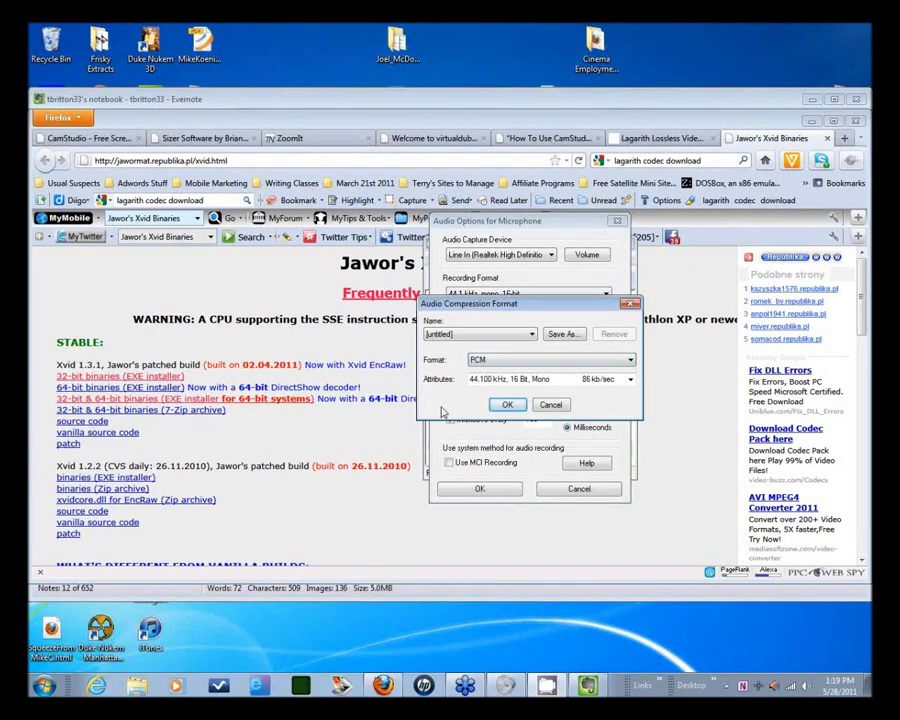
click(552, 405)
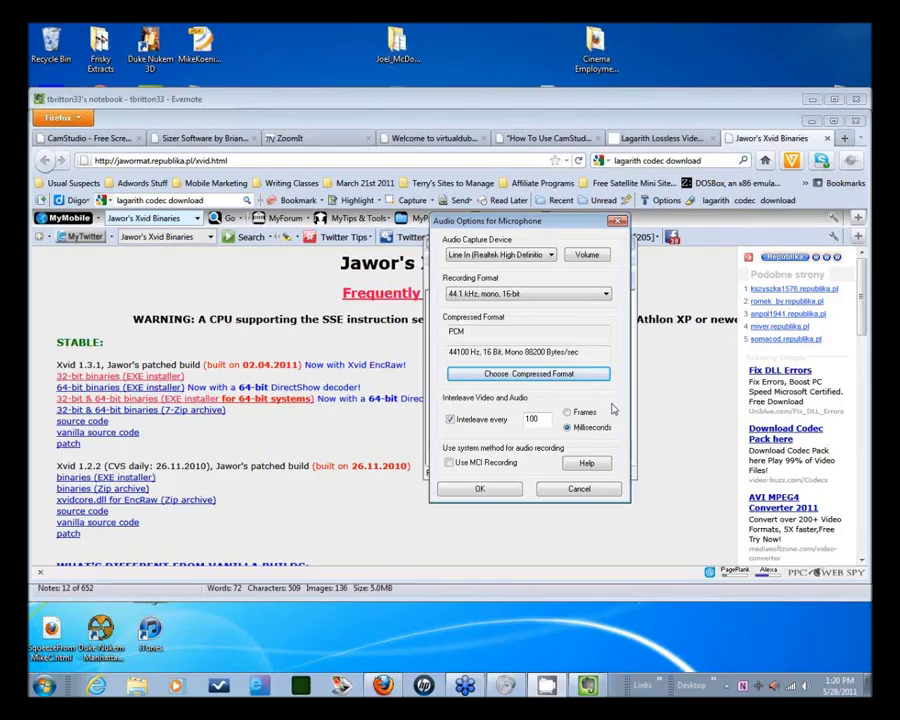
Step: Check the audio capture device choices and reposition the microphone audio options window
click(550, 255)
click(551, 257)
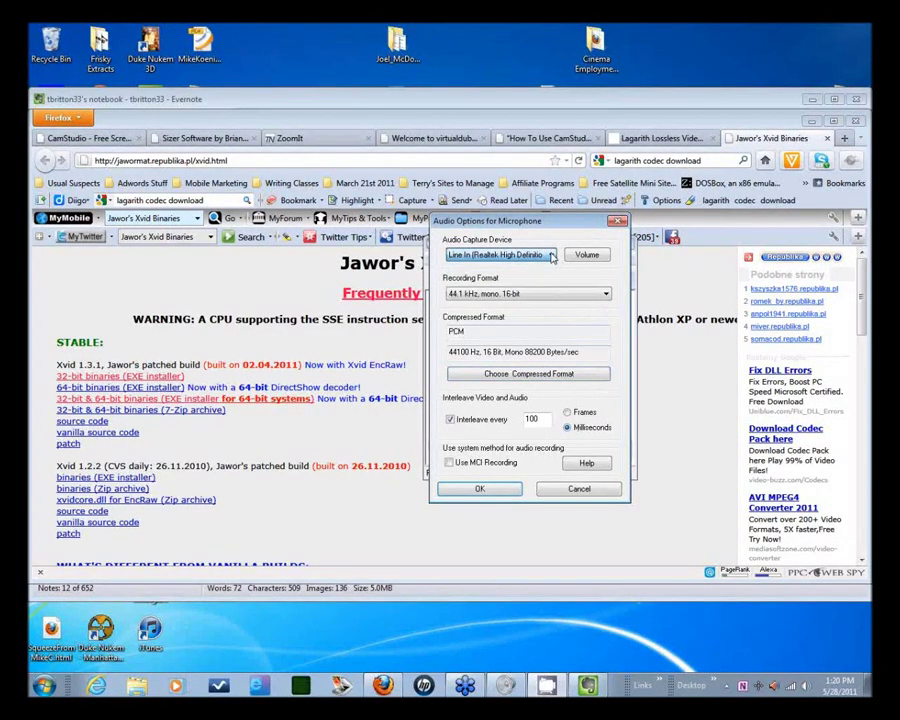
drag(552, 224, 574, 213)
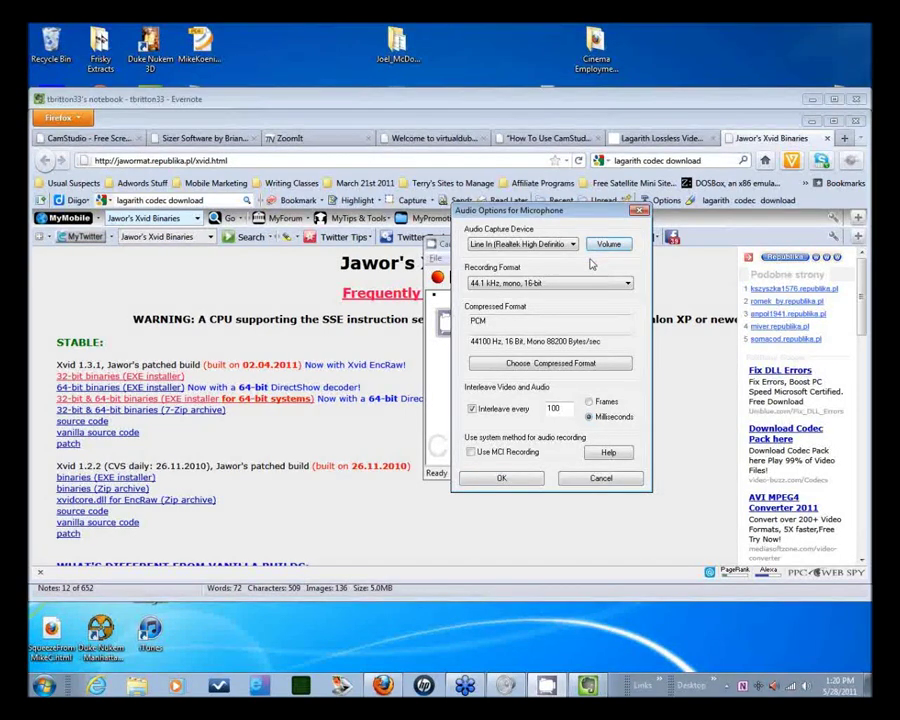
Step: Open the Windows recording devices, shift the Sound window aside, and view the playback devices
click(806, 688)
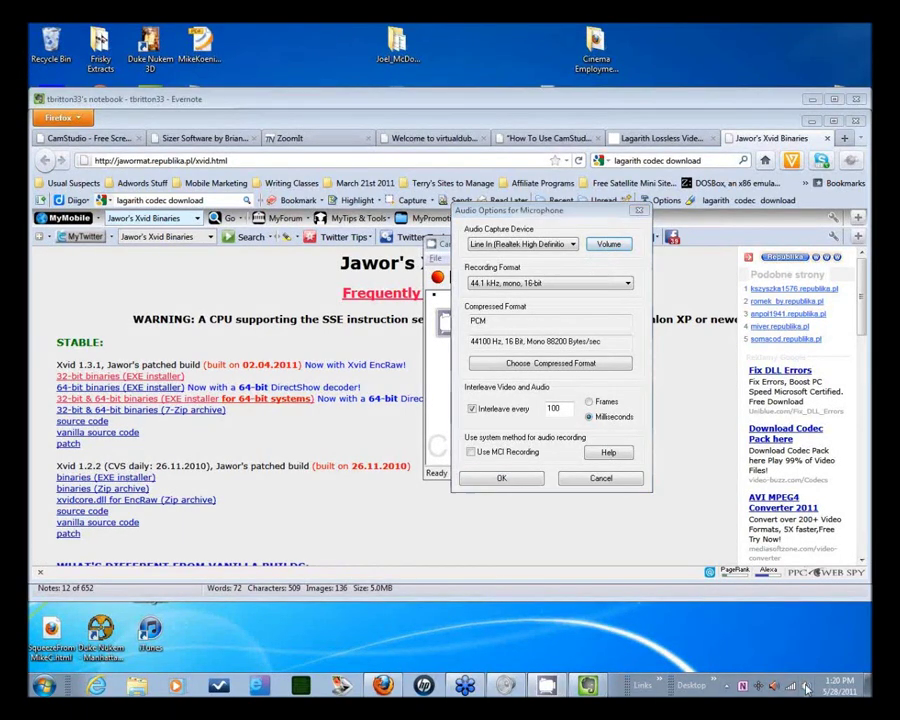
right_click(806, 688)
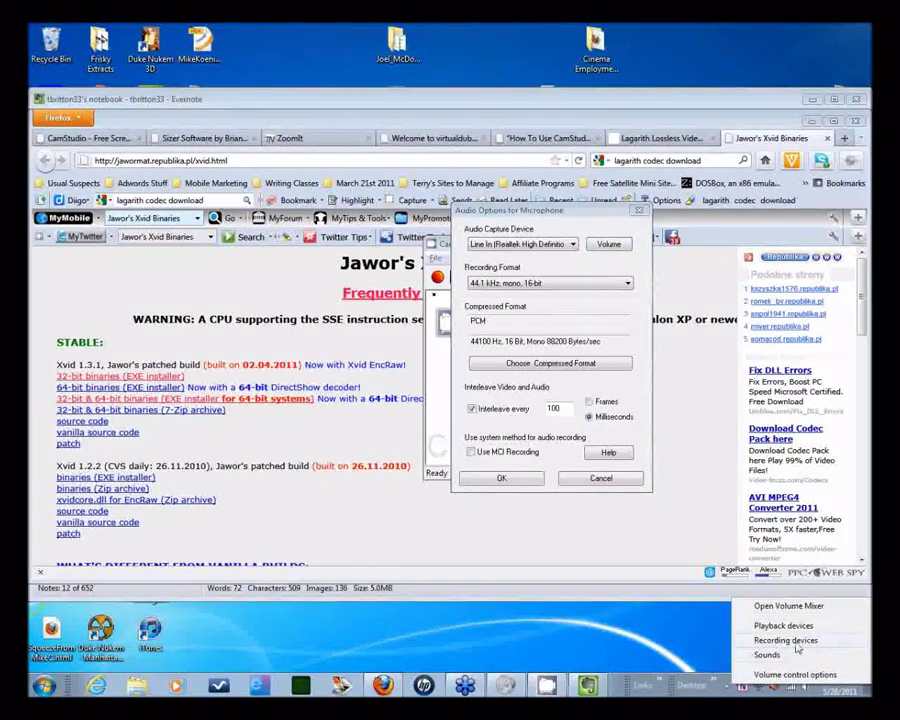
click(786, 640)
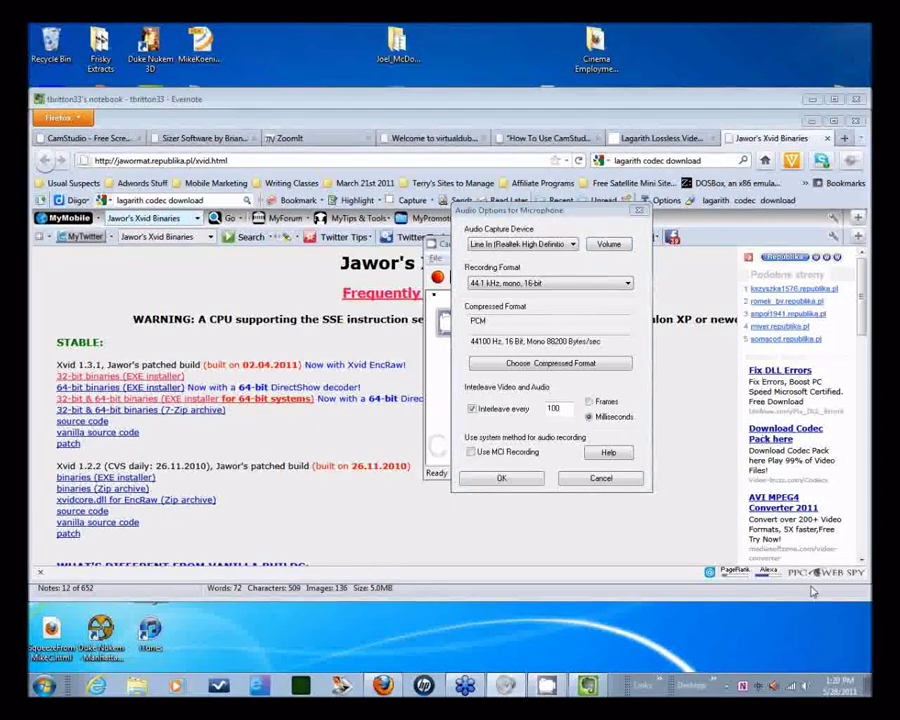
drag(450, 236, 363, 196)
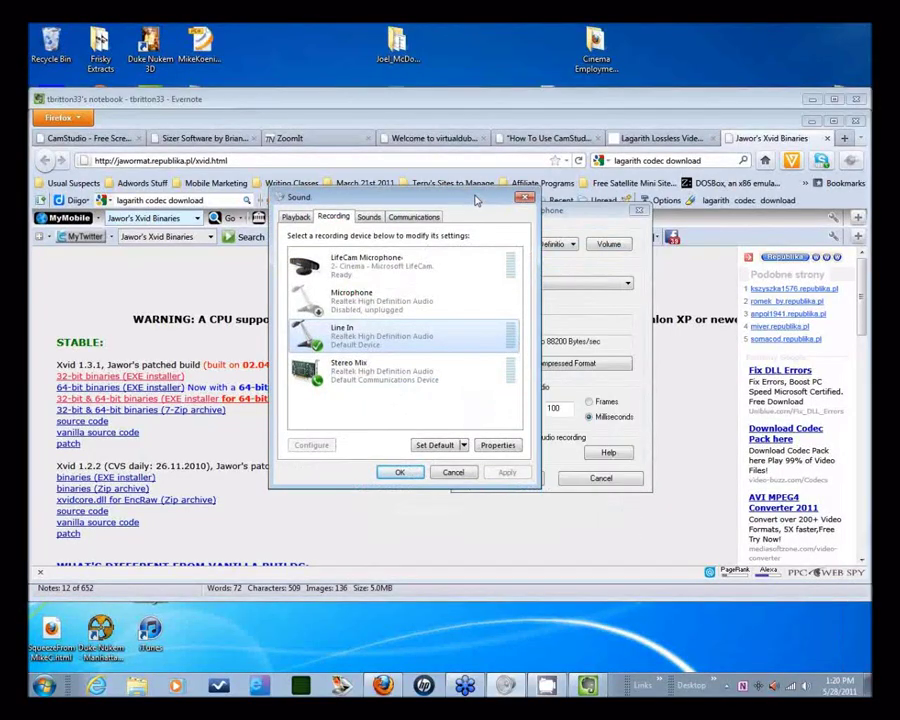
click(297, 218)
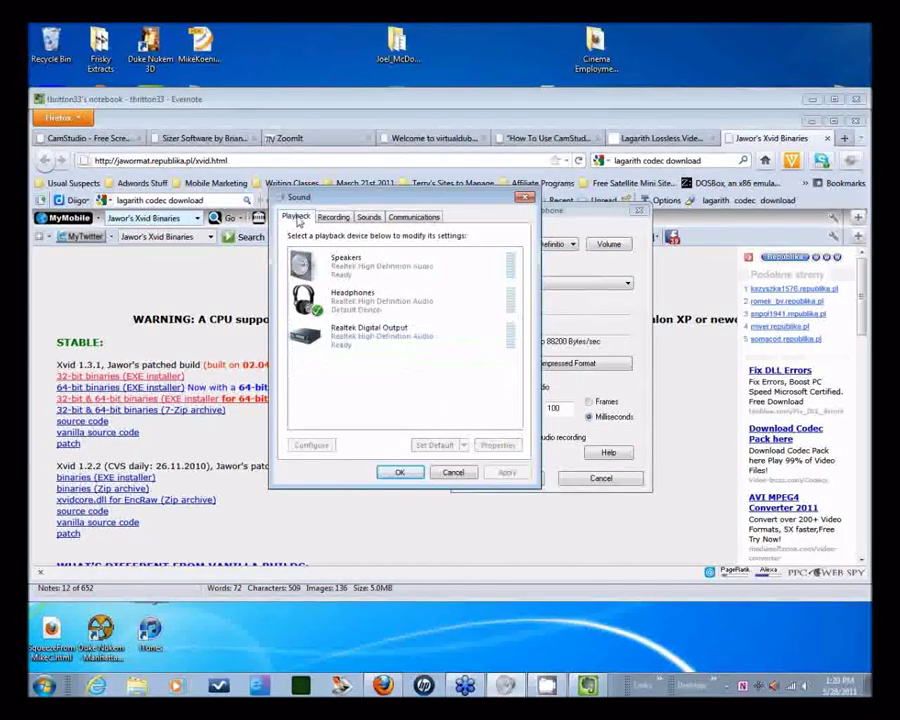
Step: Examine the Stereo Mix recording device's available options and its level properties in the Sound settings, leaving them unchanged
click(334, 217)
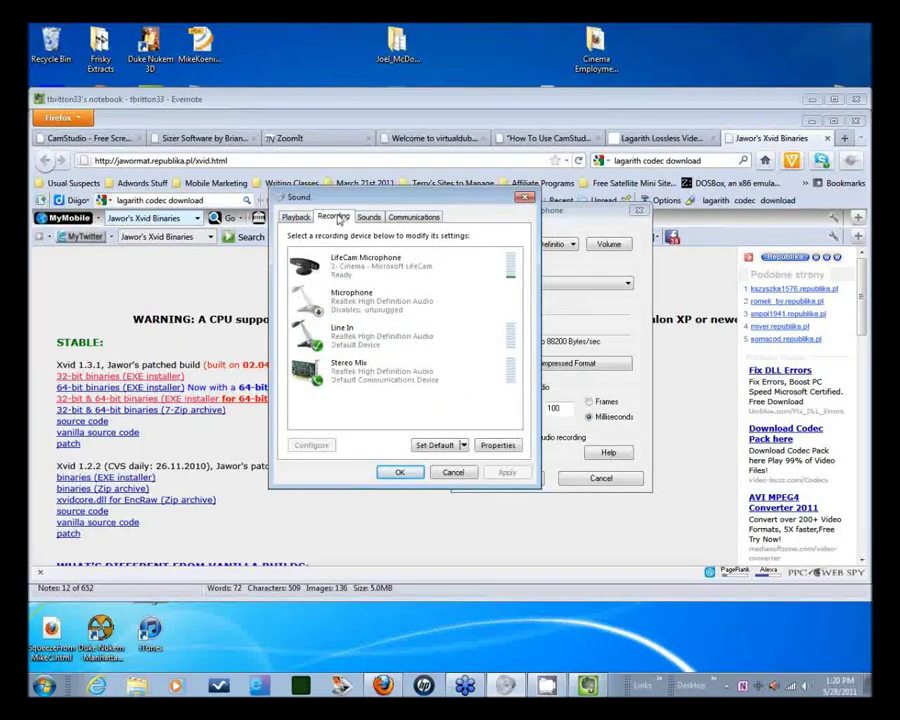
click(362, 371)
right_click(362, 371)
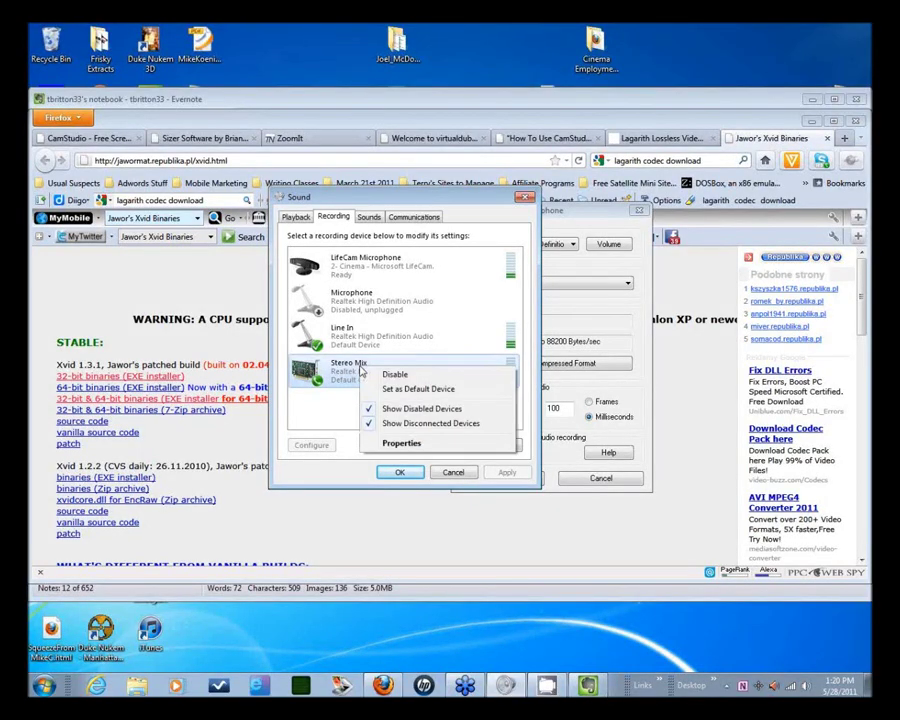
click(425, 405)
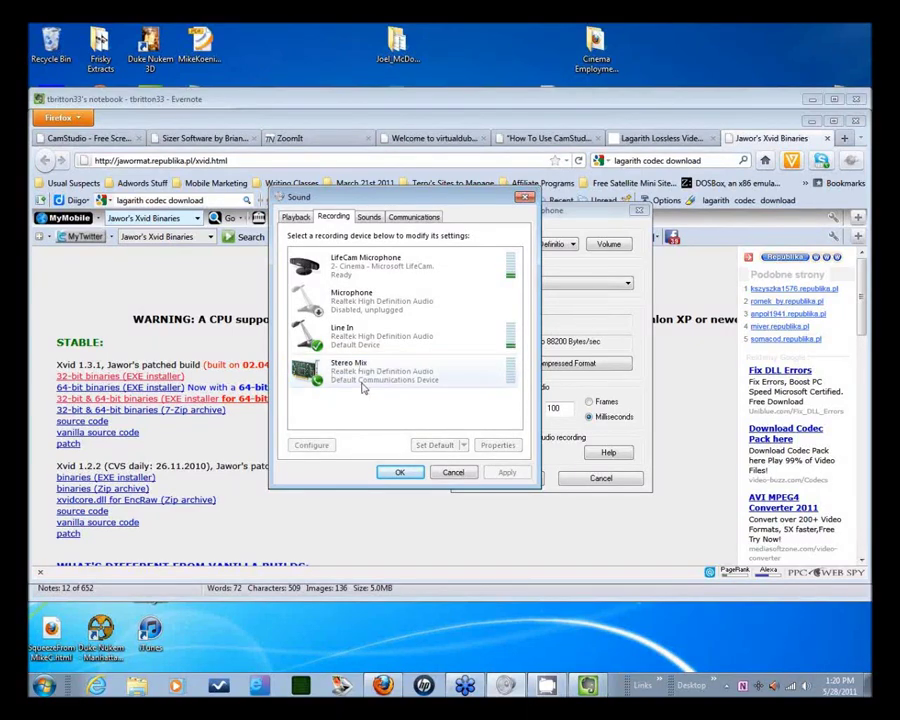
double_click(365, 377)
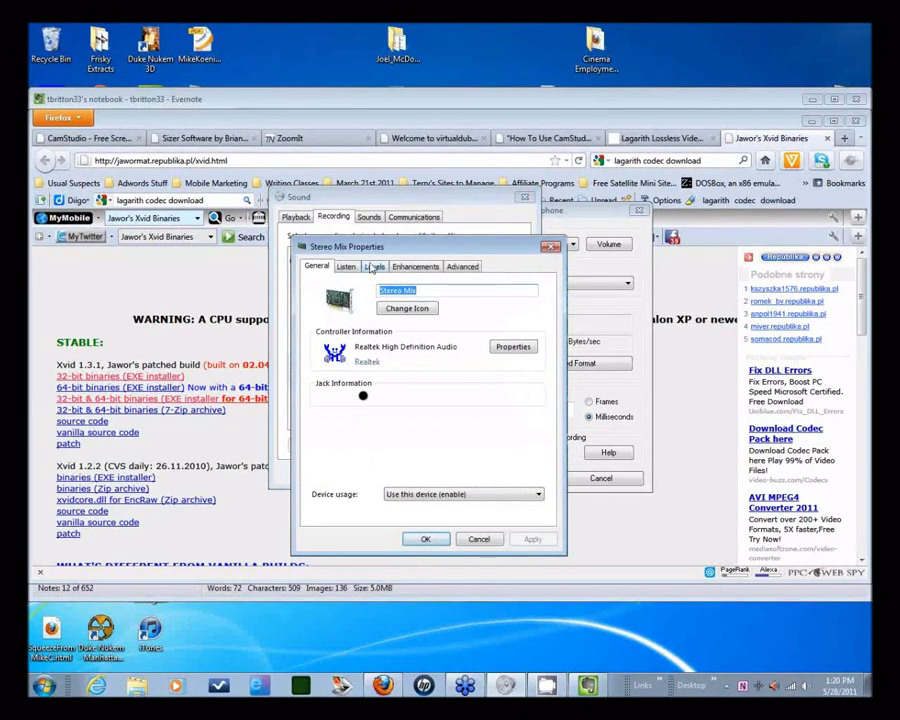
click(376, 267)
click(479, 539)
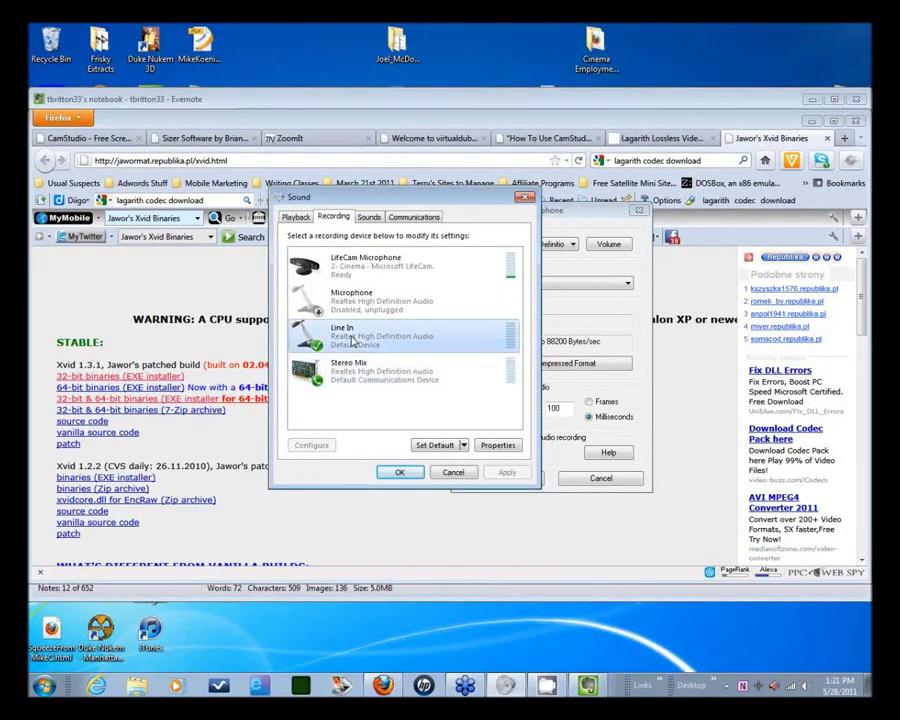
Step: Inspect the general properties of the Microphone recording device and close them without changes
click(340, 305)
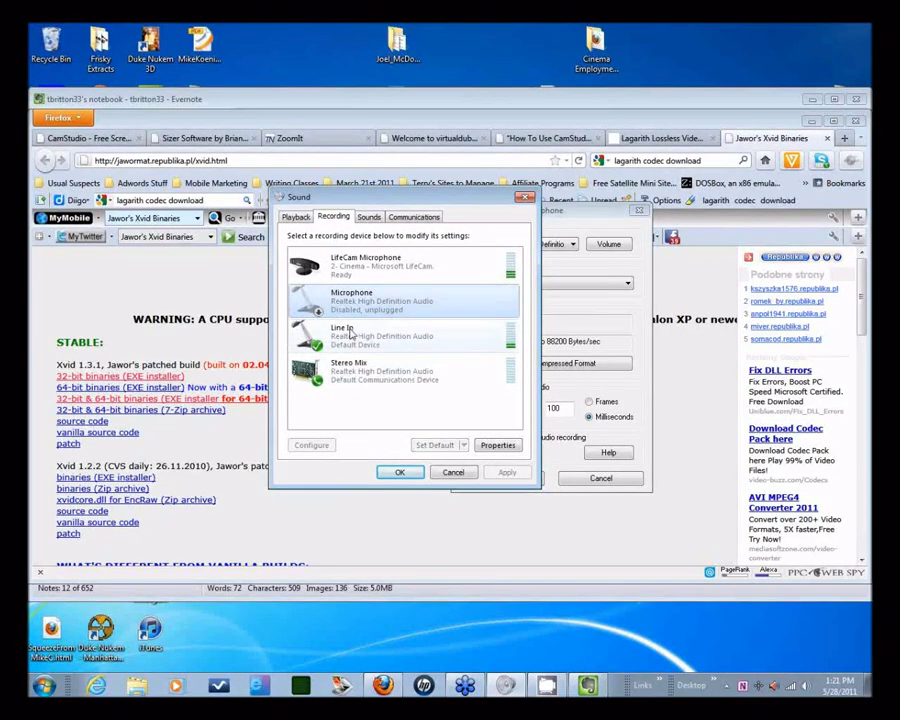
double_click(352, 307)
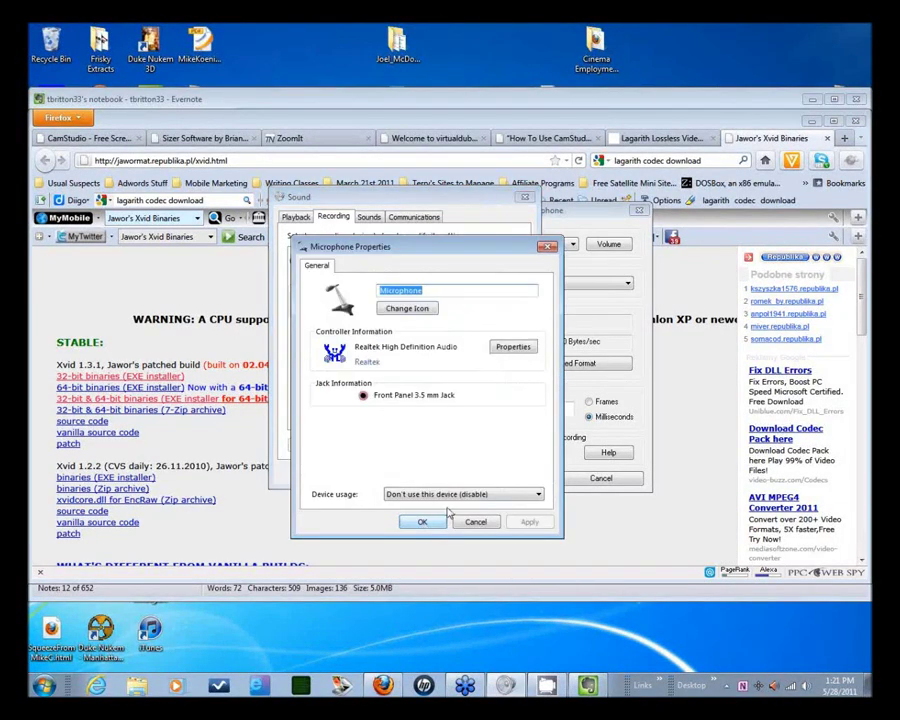
click(475, 521)
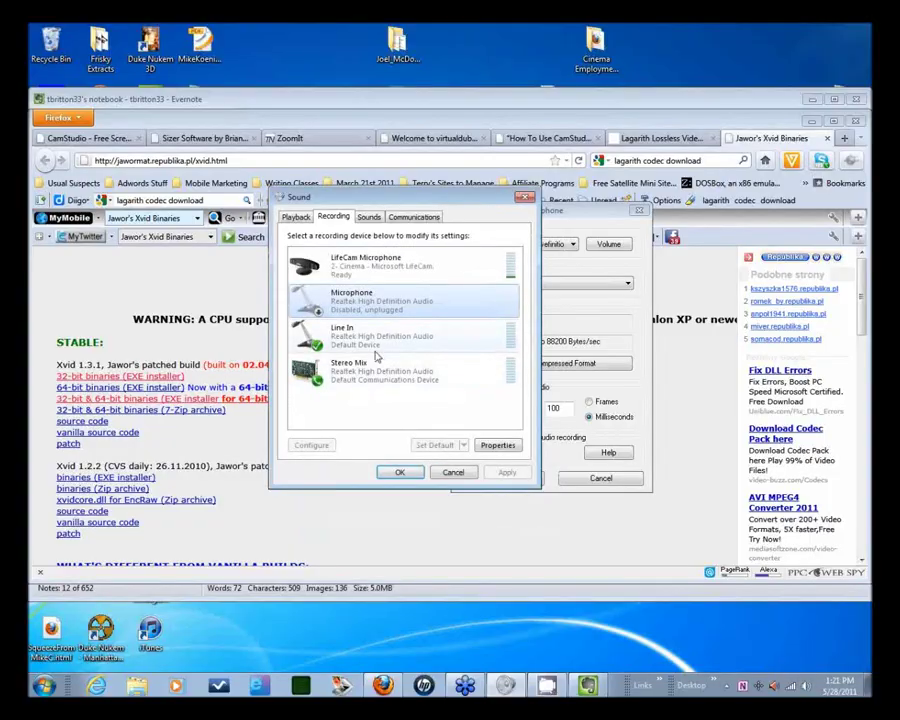
Step: Check the Line In device's general and Listen properties, including the device it plays back through, without changing anything
double_click(372, 344)
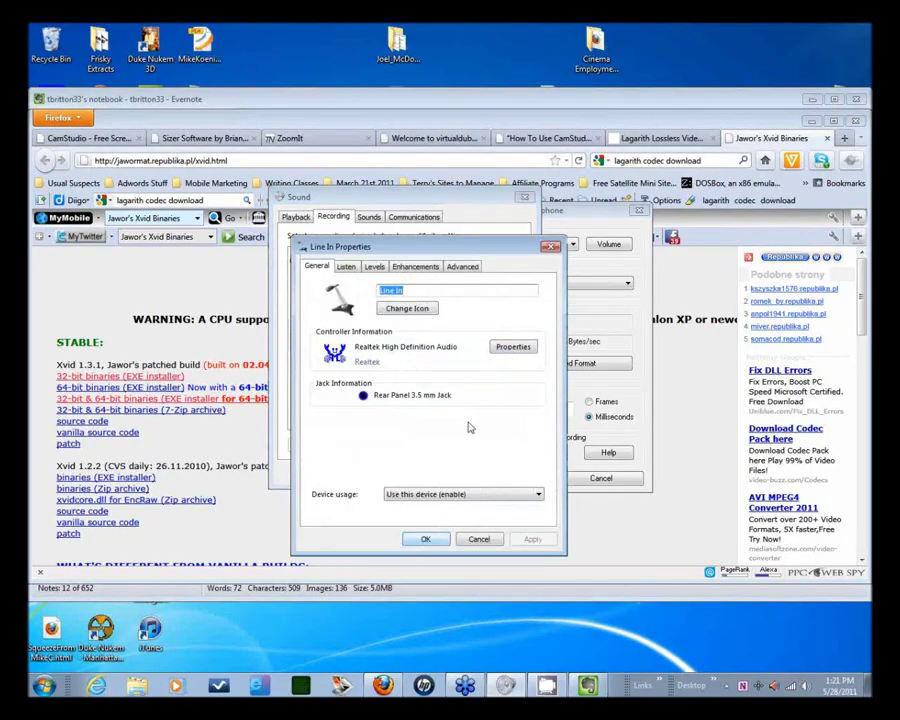
click(345, 266)
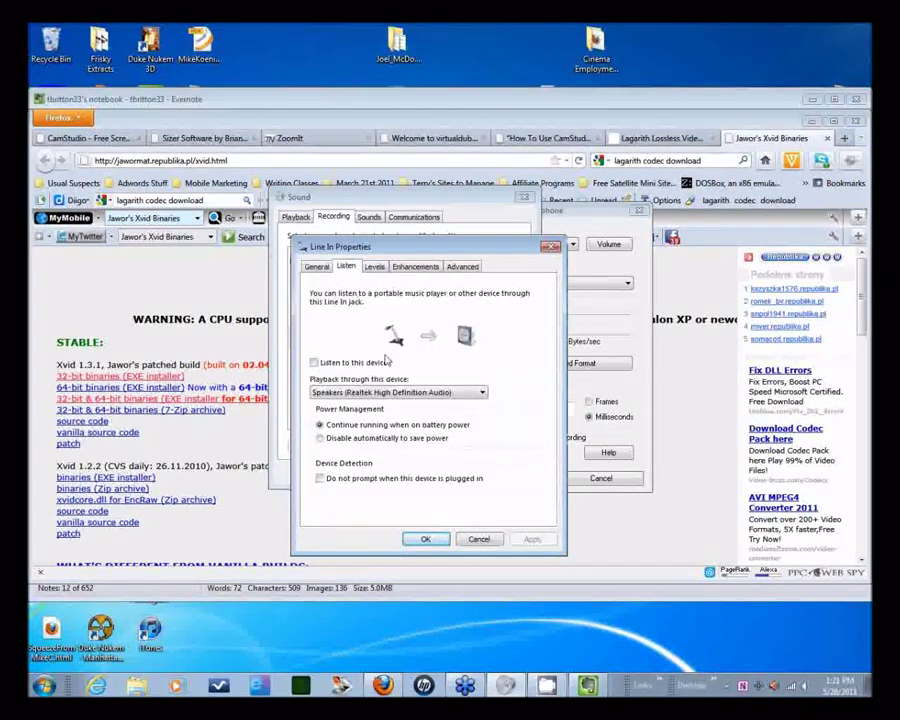
click(330, 393)
click(330, 396)
click(479, 539)
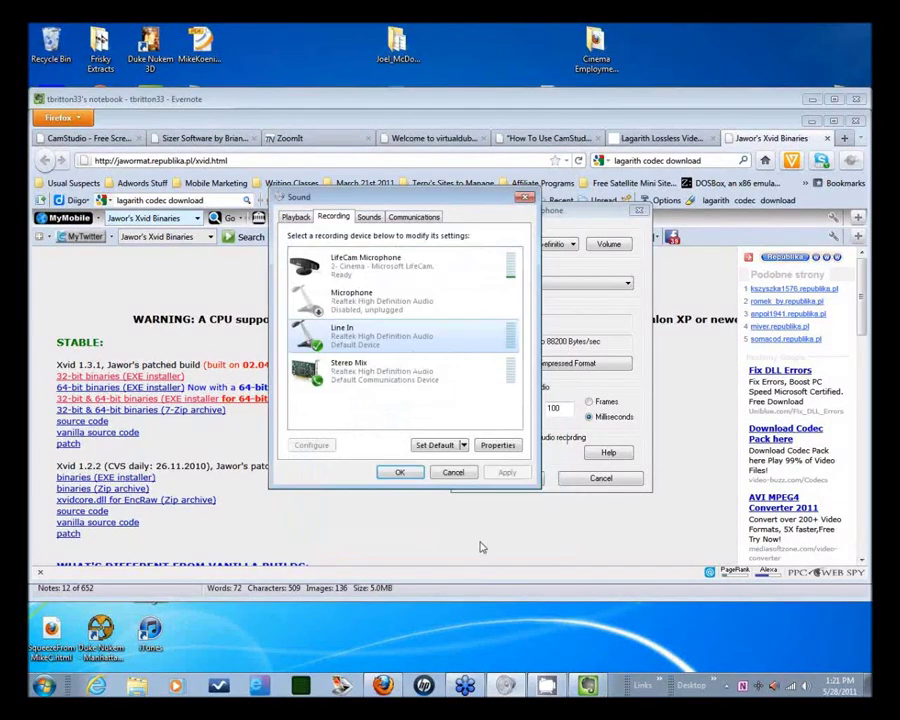
double_click(345, 336)
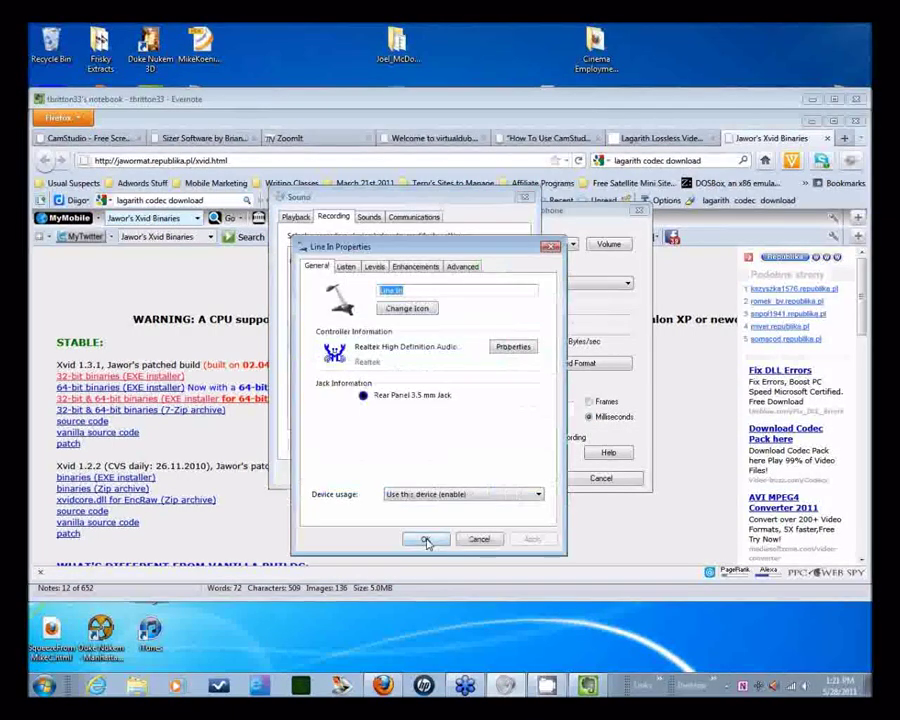
click(345, 267)
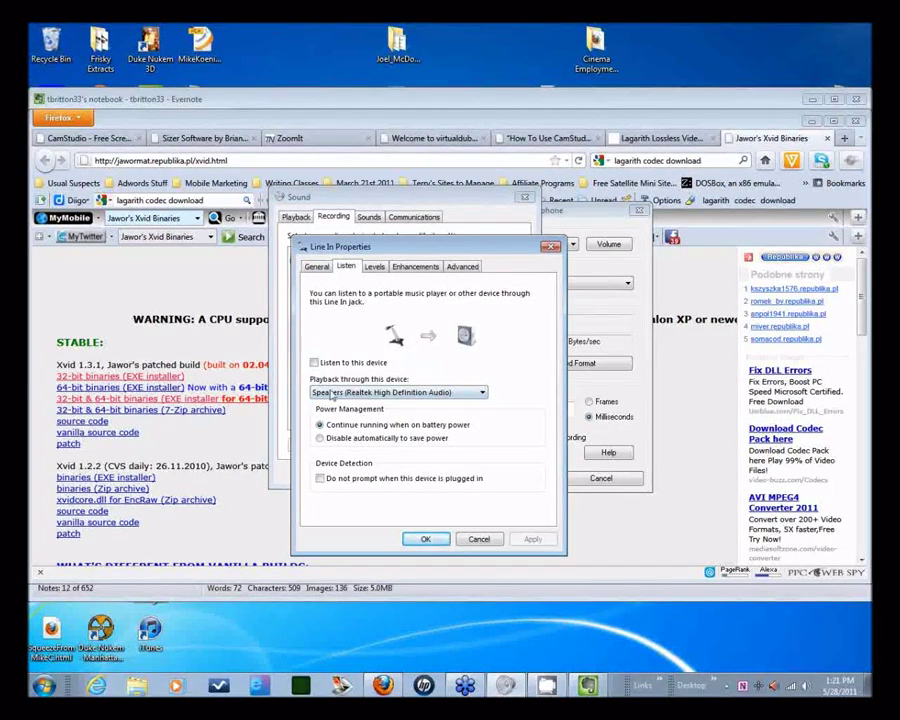
click(478, 539)
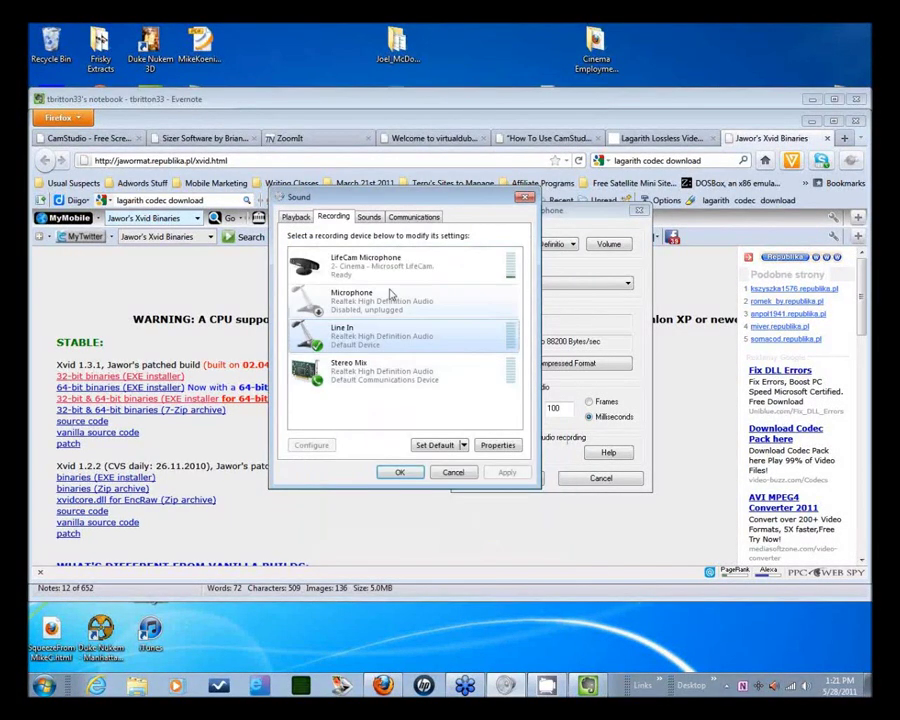
Step: Review the playback devices and the options offered for Speakers, and dismiss the avast! notification
click(296, 217)
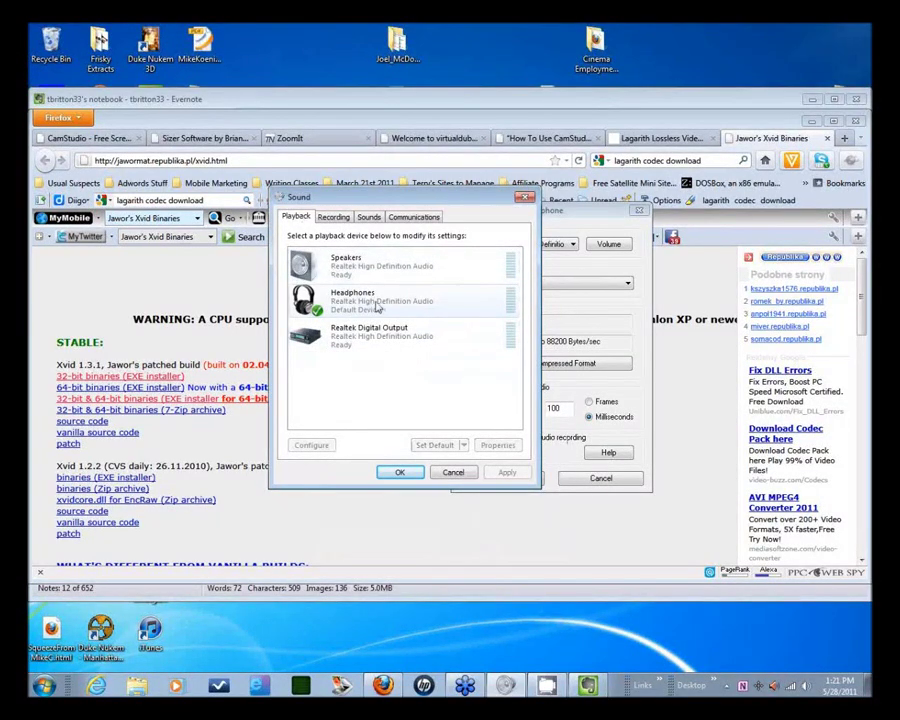
right_click(346, 264)
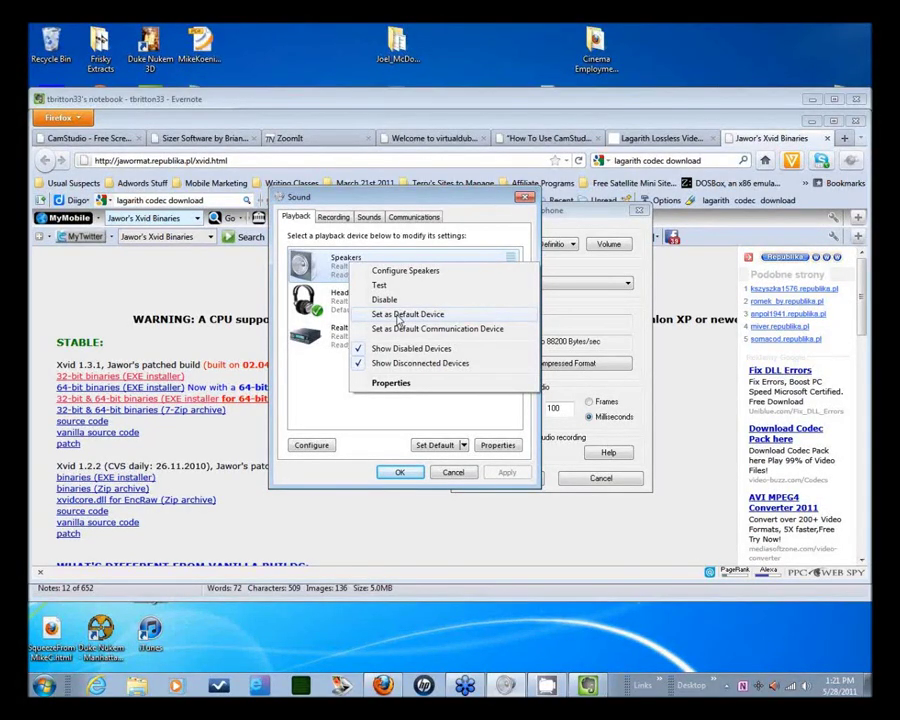
click(338, 378)
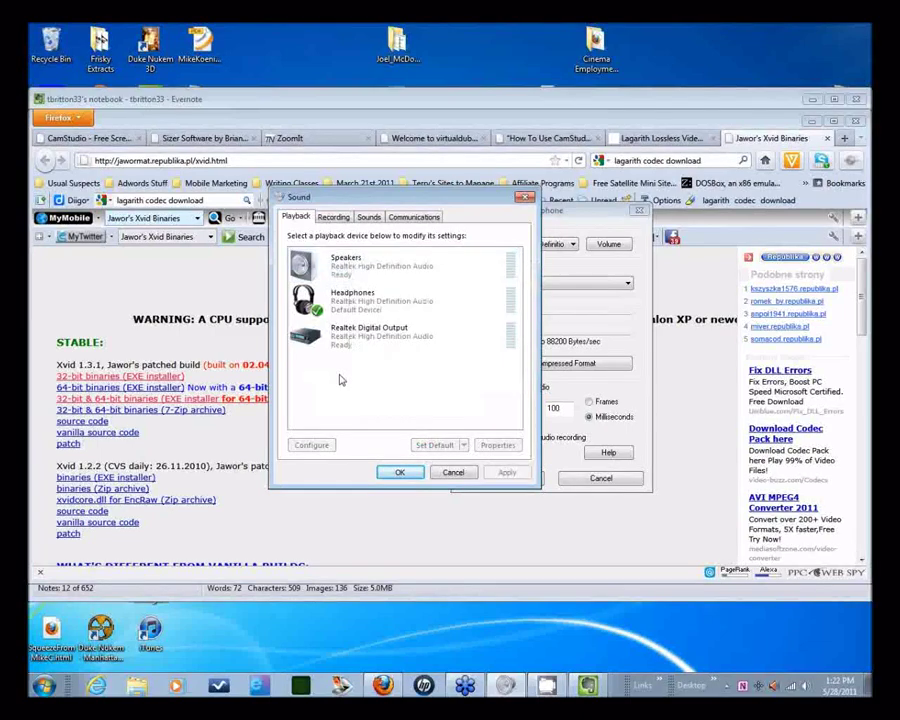
click(333, 217)
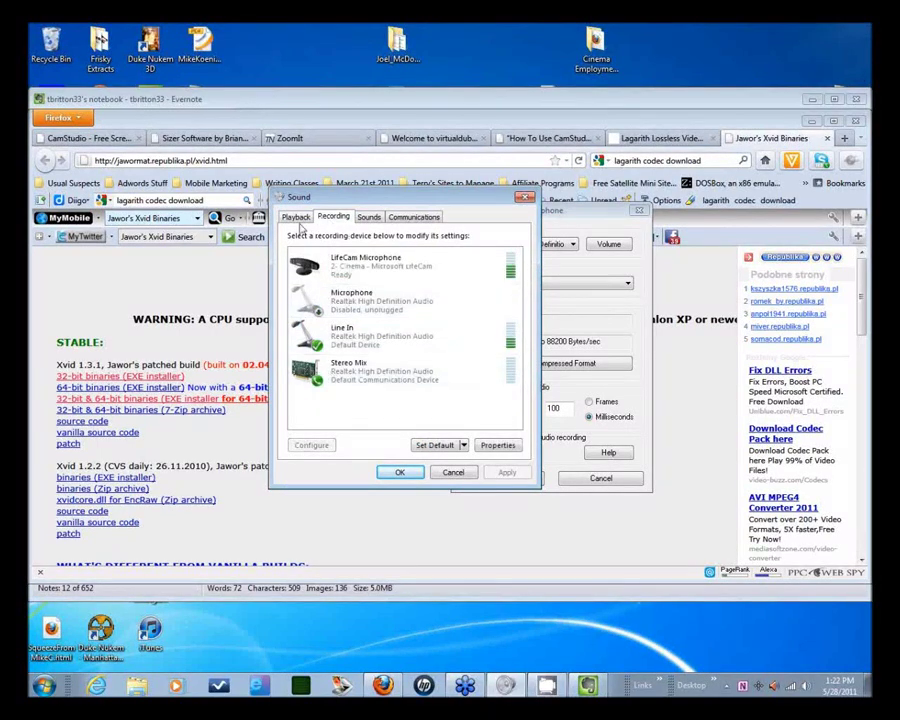
click(298, 218)
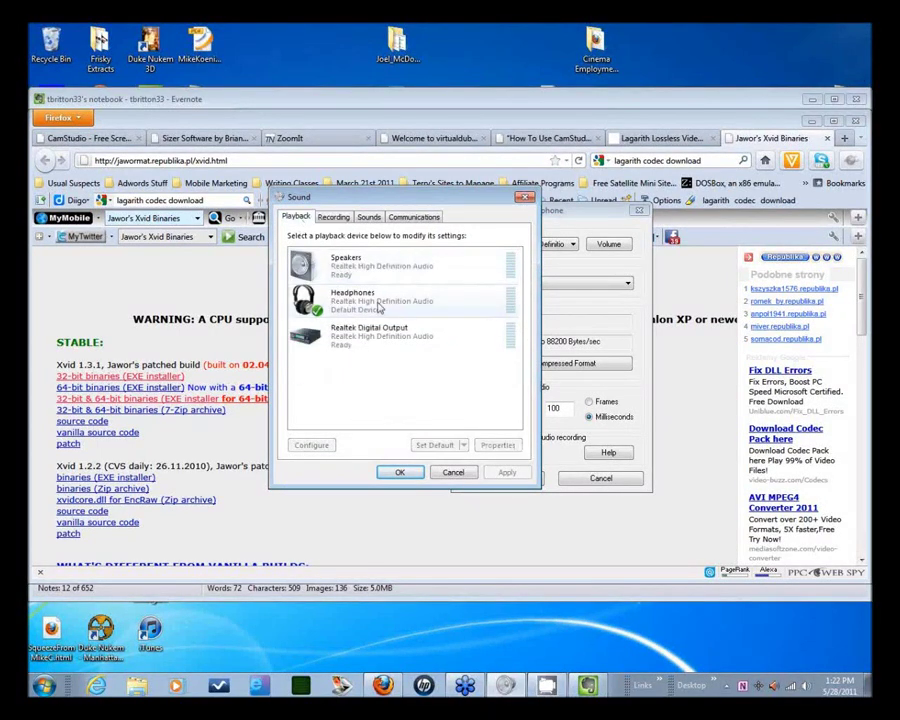
right_click(346, 265)
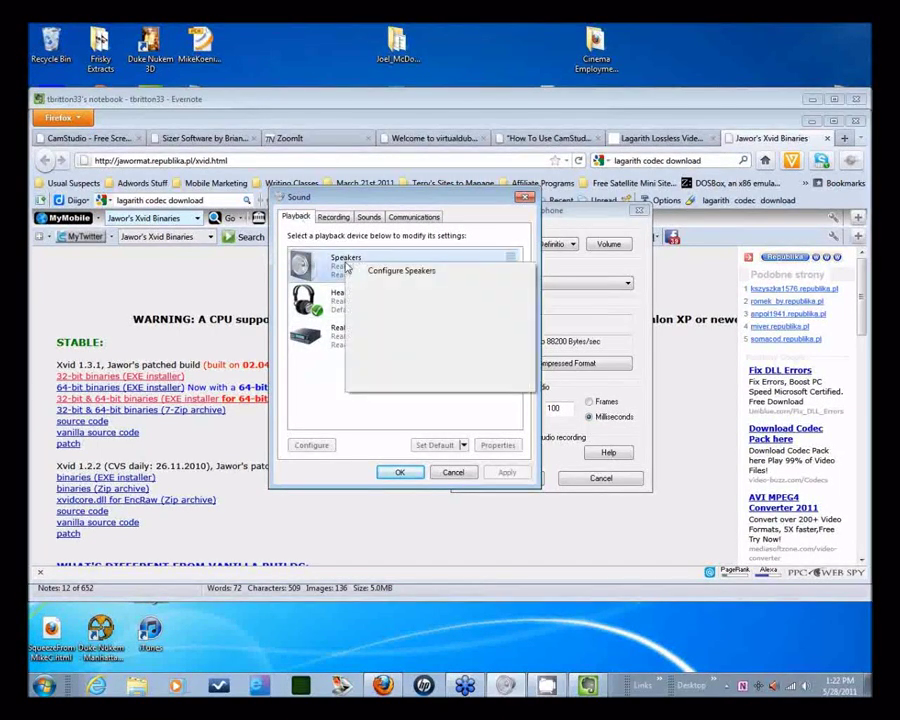
click(480, 219)
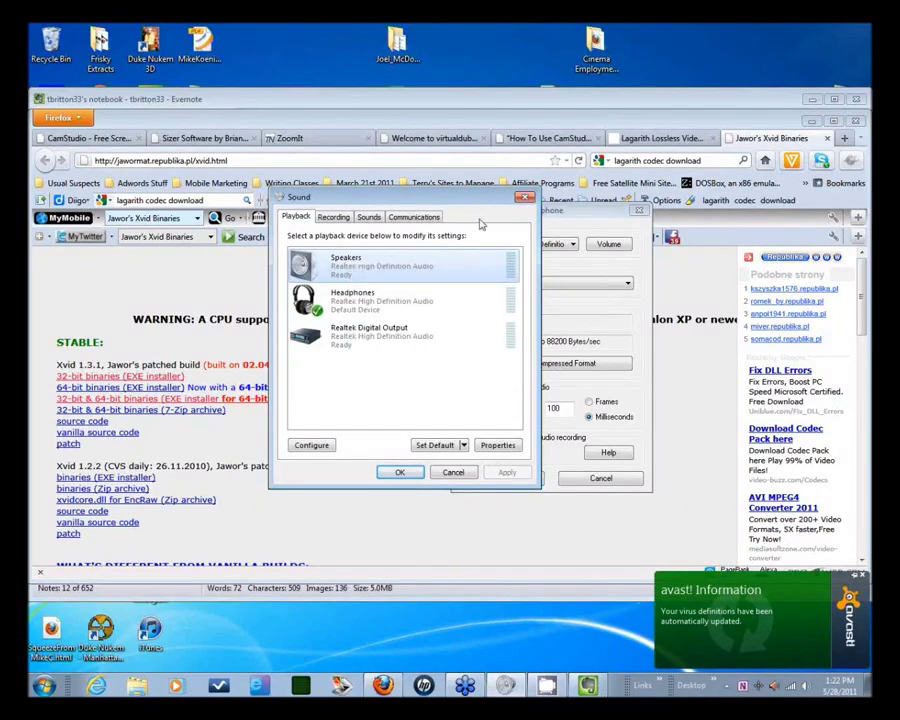
click(863, 575)
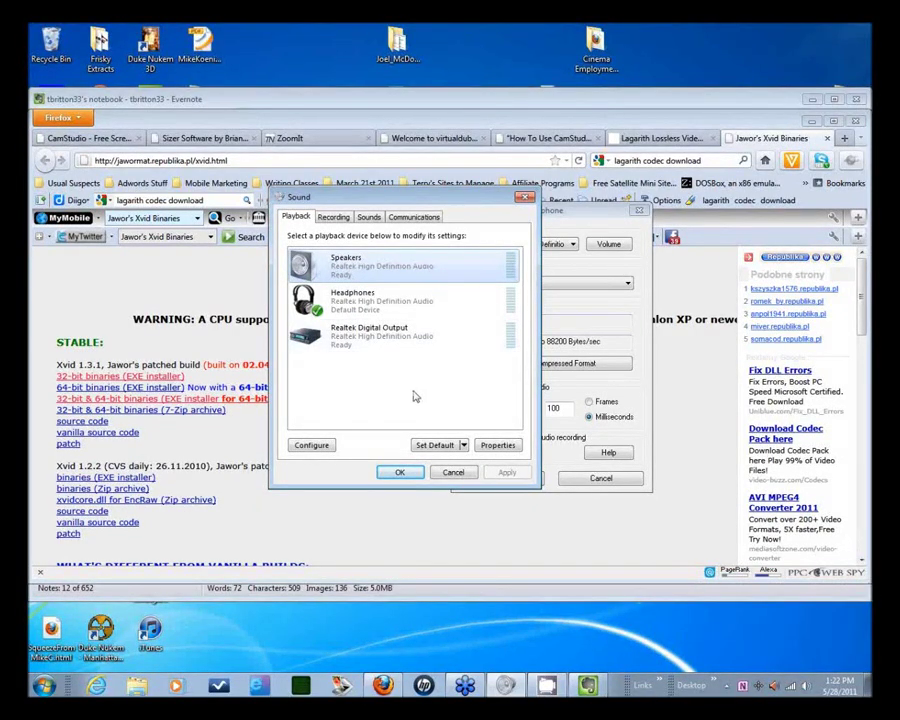
Step: Inspect the playback device choices in Stereo Mix's Listen properties and close the Sound settings without changes
click(335, 217)
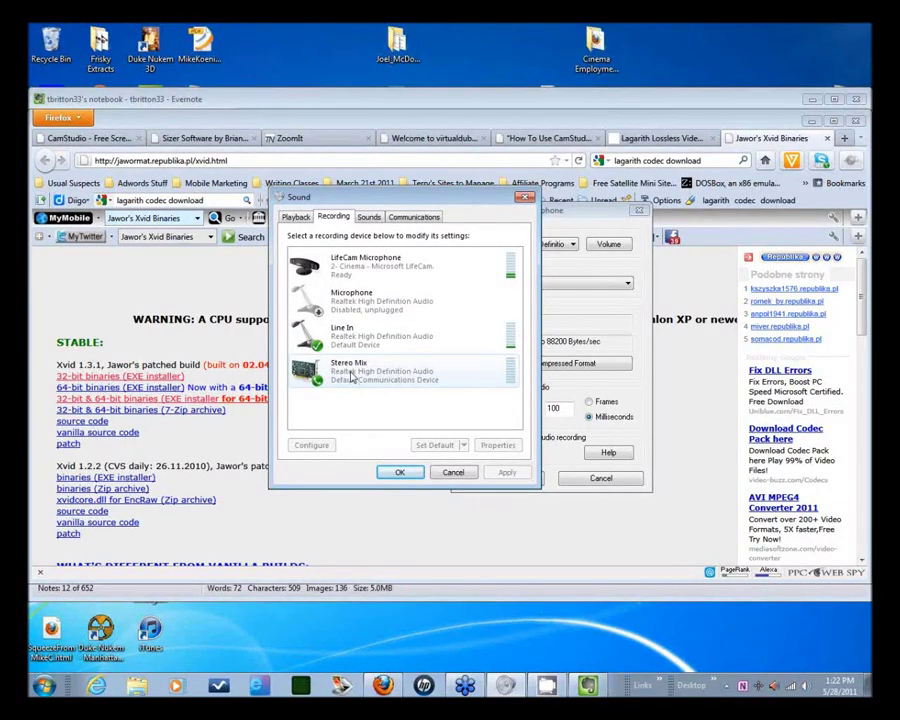
double_click(350, 376)
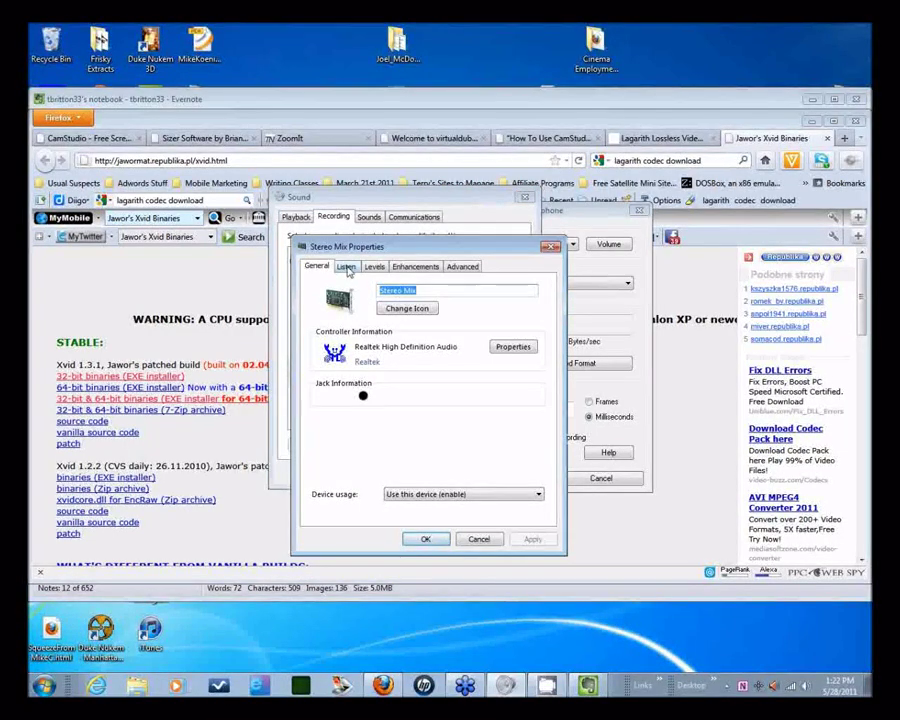
click(346, 267)
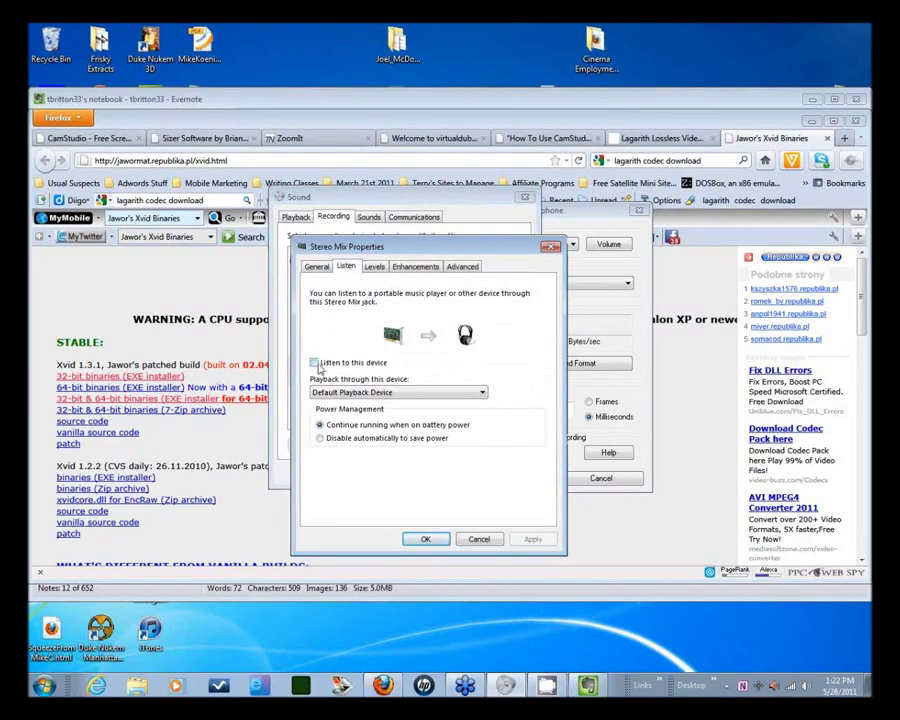
click(398, 392)
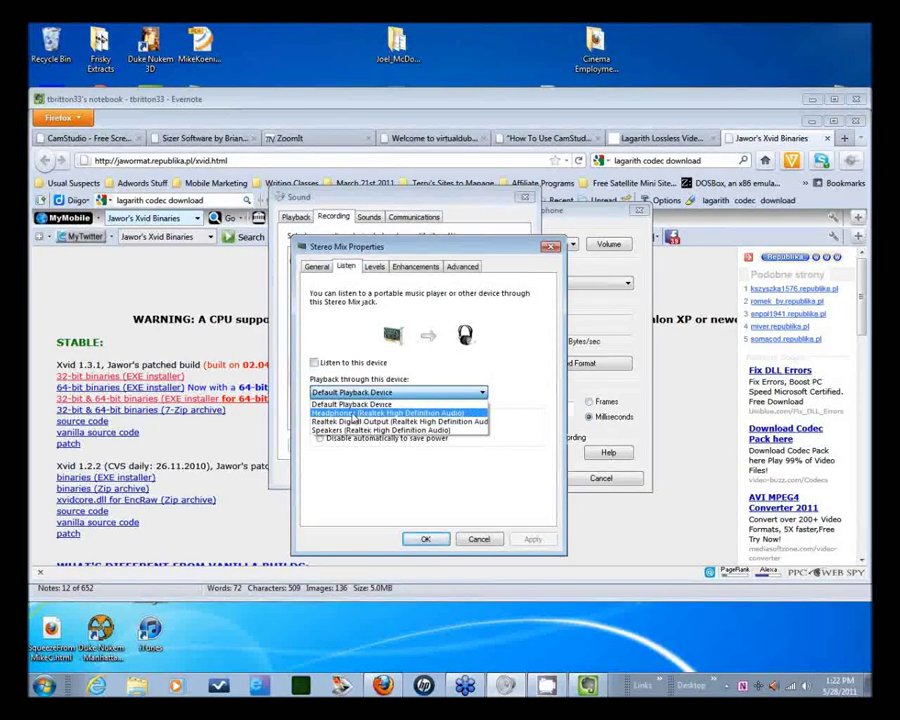
click(325, 352)
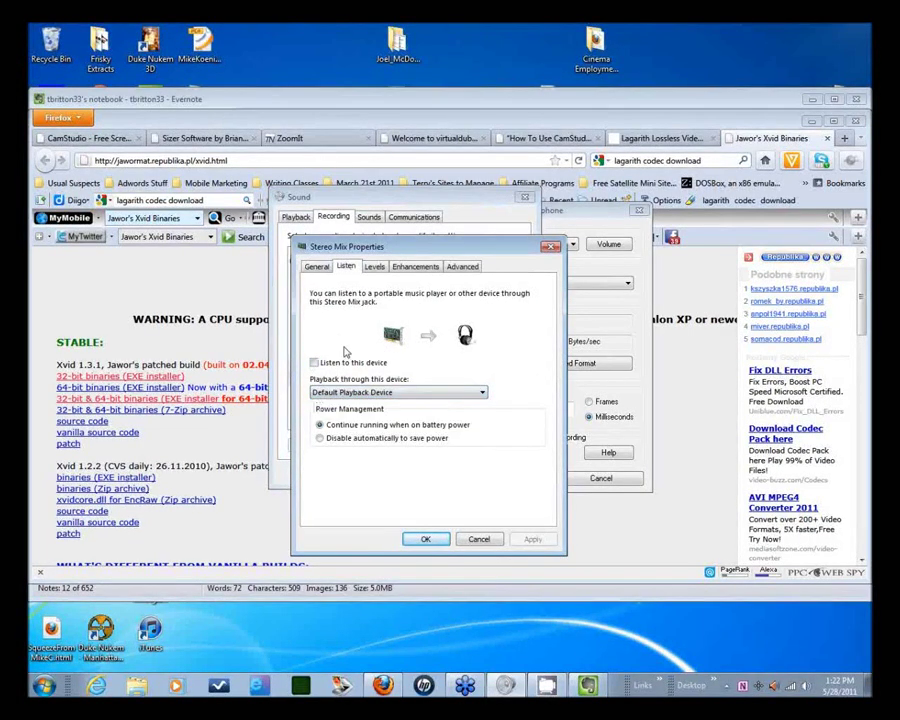
click(480, 540)
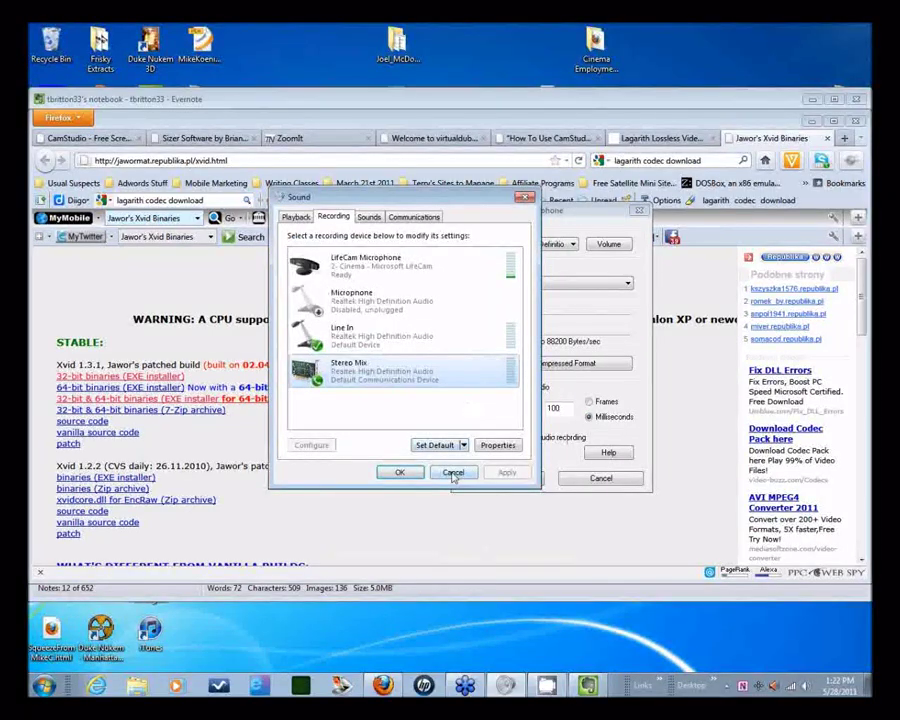
click(453, 474)
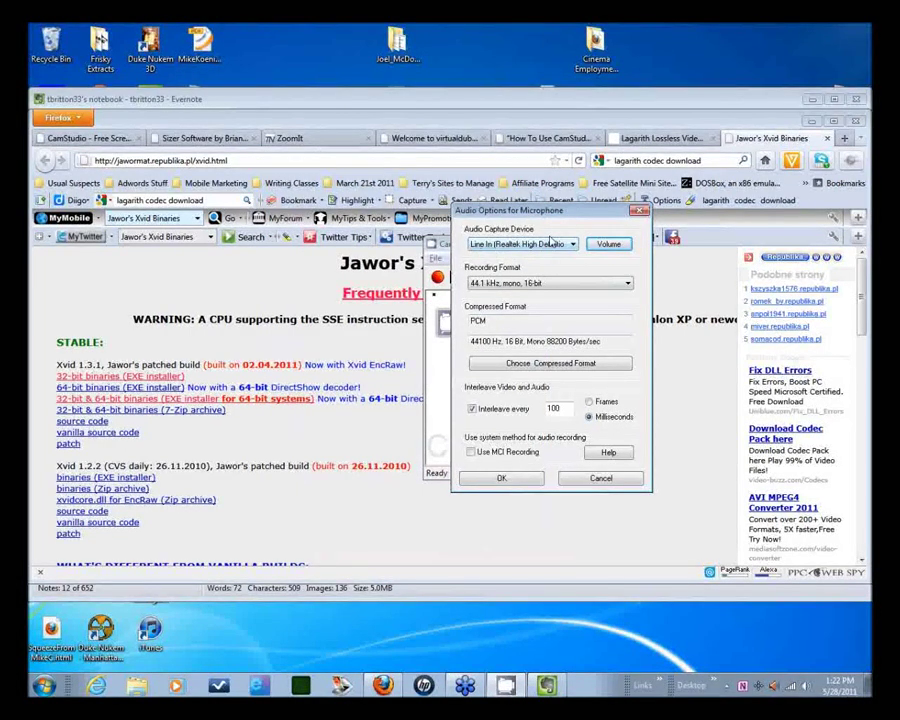
Step: Choose Line In (Realtek High Definition) as the audio capture device for the microphone and review the other capture devices
click(502, 246)
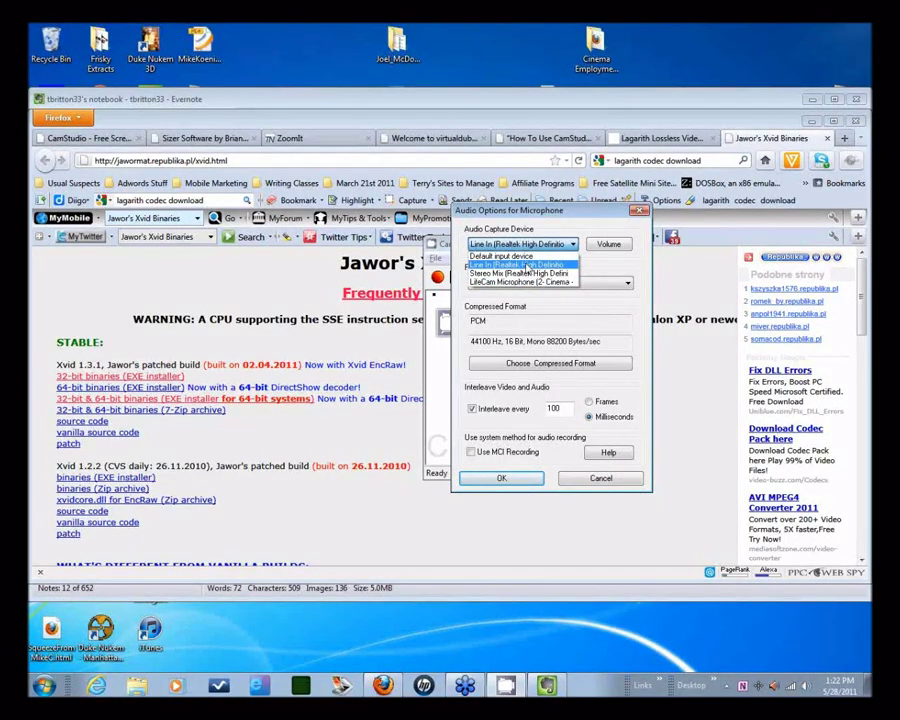
click(527, 265)
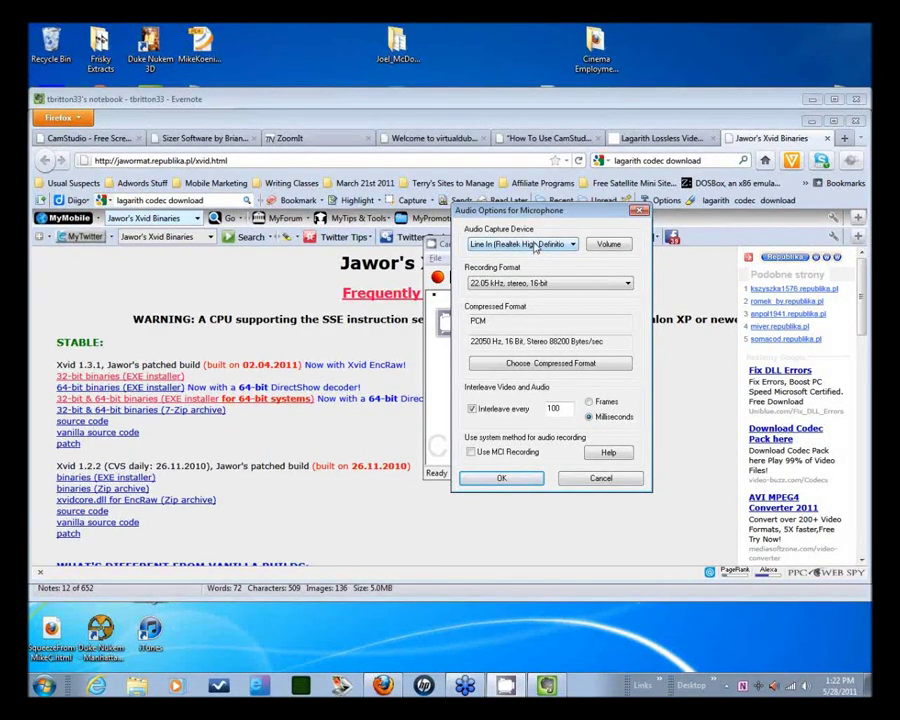
click(555, 246)
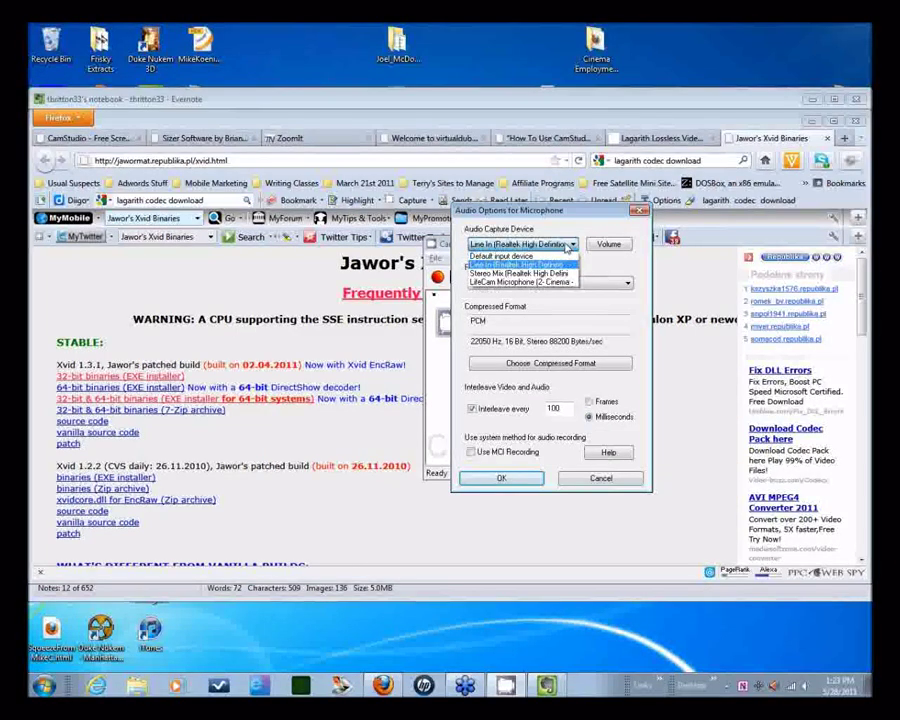
click(567, 247)
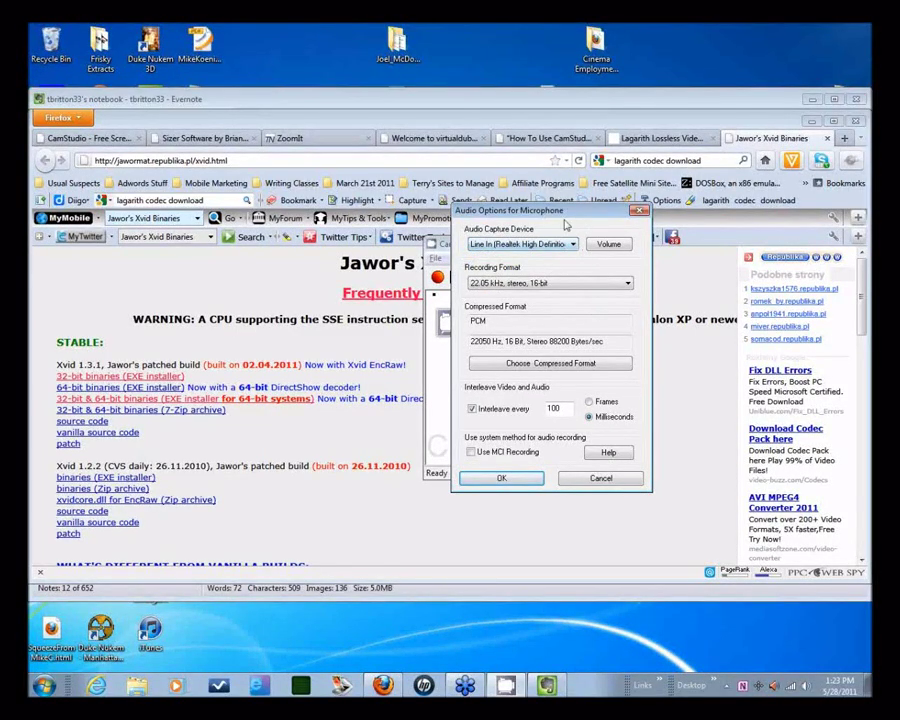
click(570, 246)
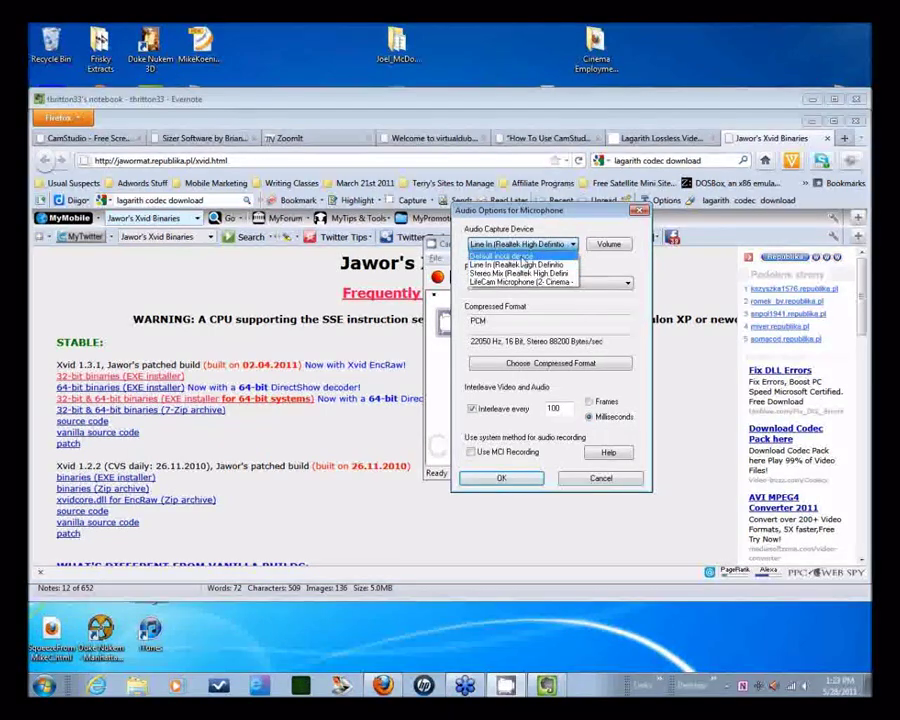
click(537, 244)
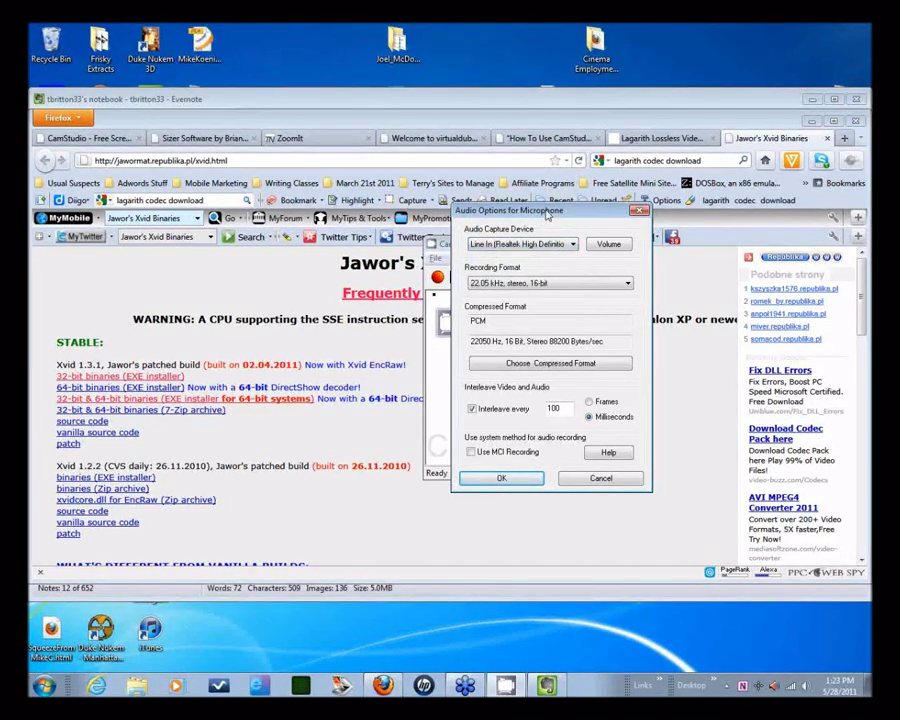
Step: Close the microphone audio options without saving and choose to record audio from the microphone
click(603, 479)
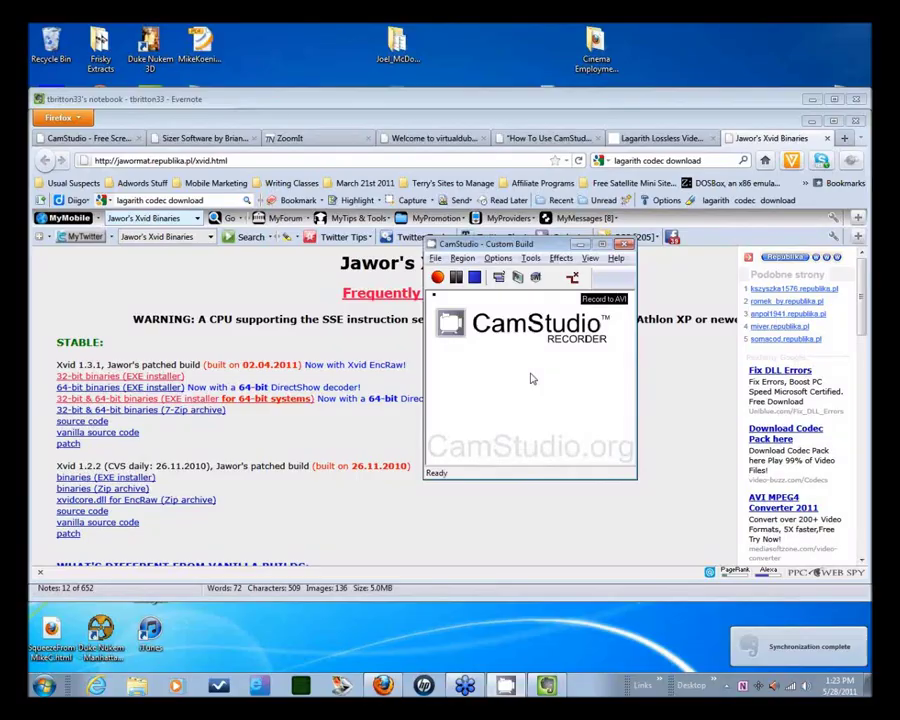
click(498, 258)
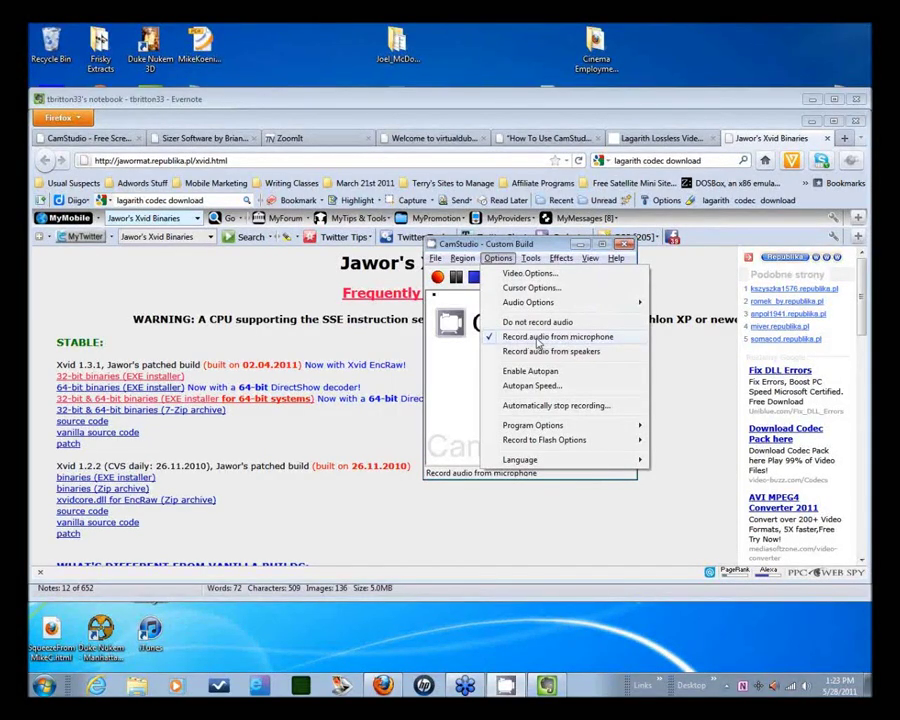
click(537, 337)
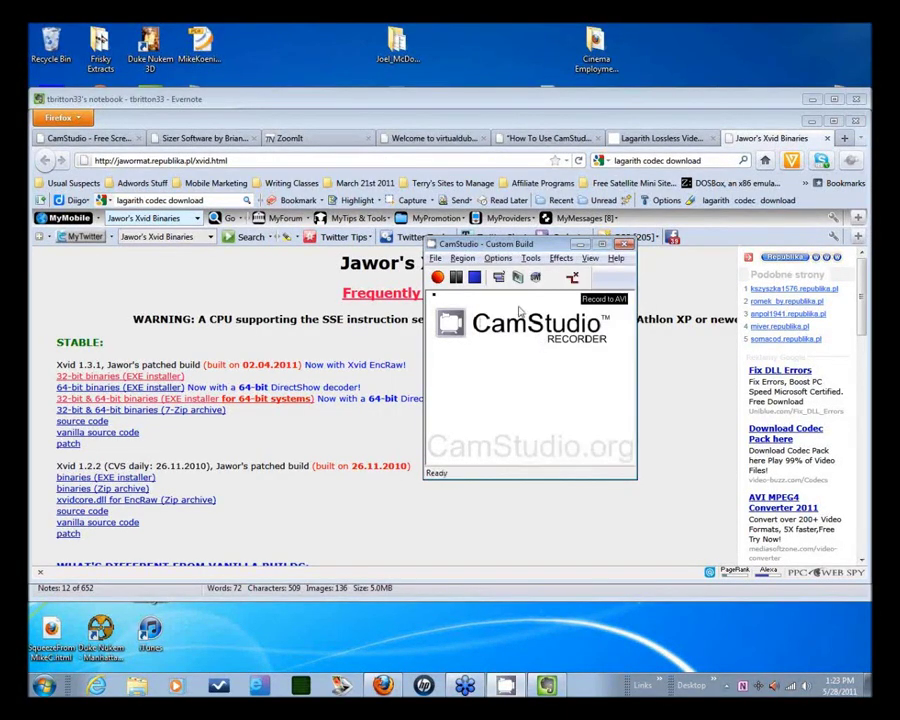
Step: Review the Audio and Video Synchronization settings, including the option for audio that runs ahead of video, and close them without saving
click(498, 258)
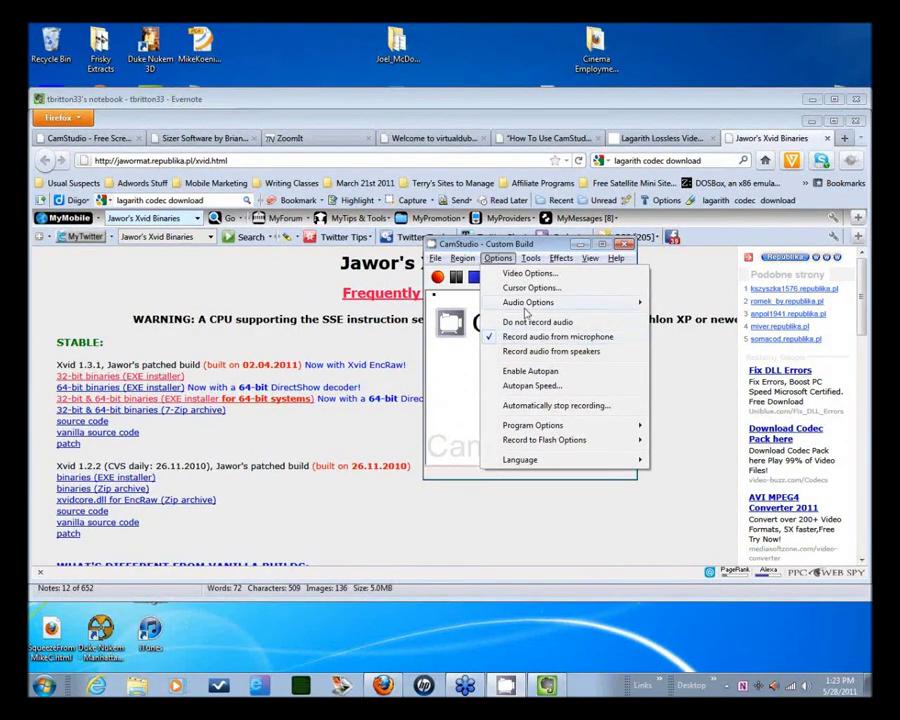
mouse_move(630, 302)
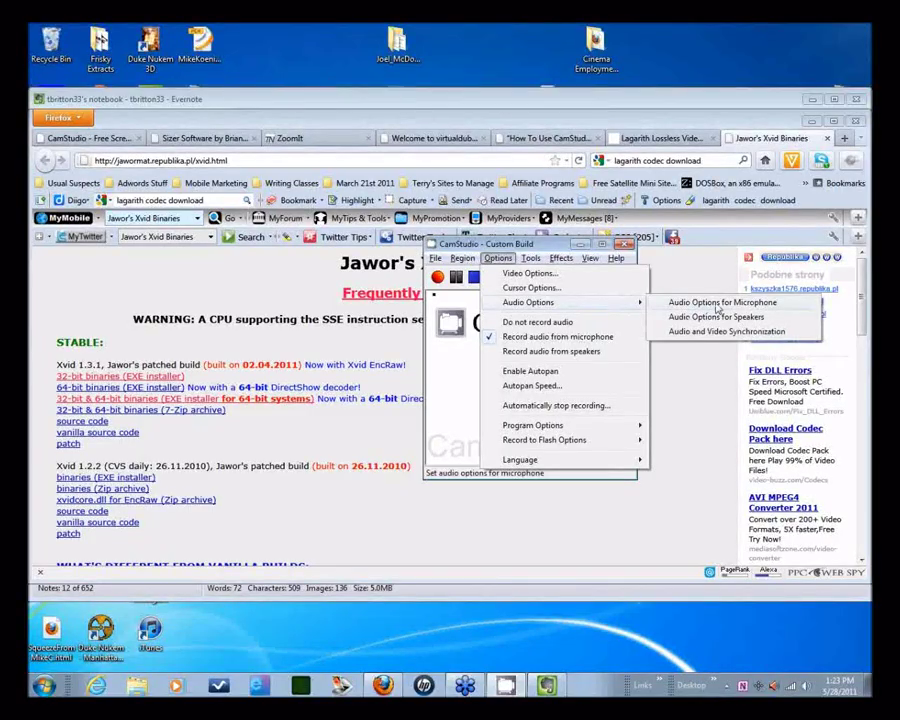
click(763, 339)
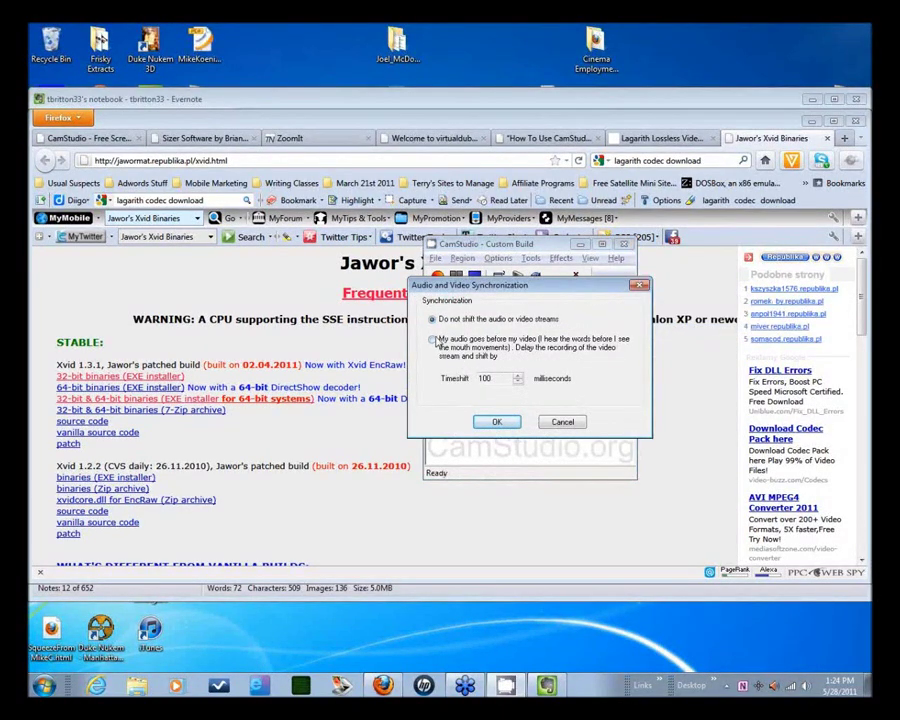
click(511, 349)
click(564, 422)
Step: Check the compressor and framerate settings in the Video Options and close them without changes
click(499, 259)
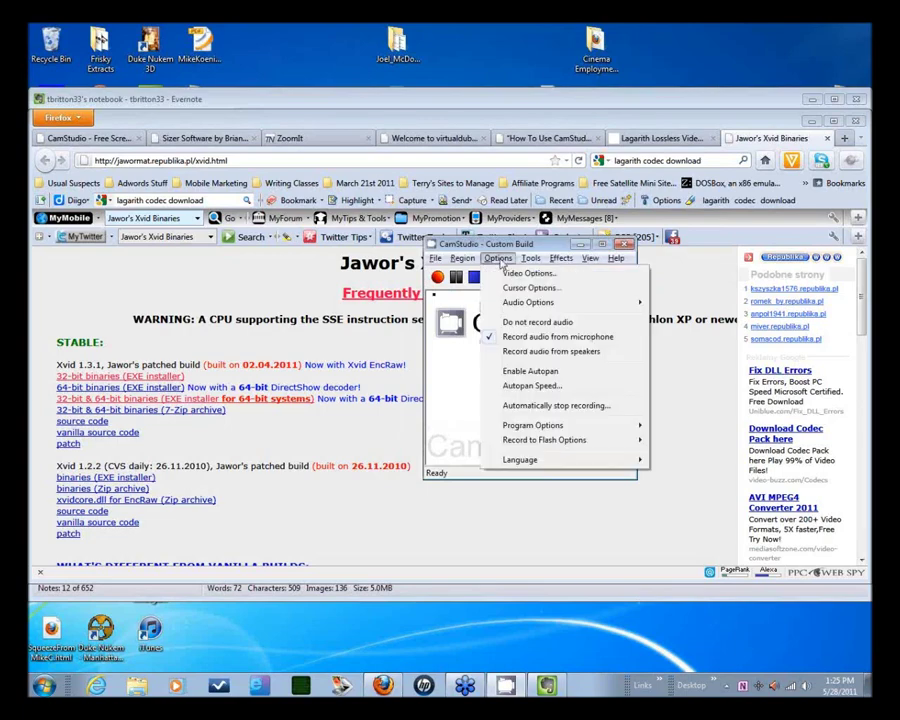
click(525, 273)
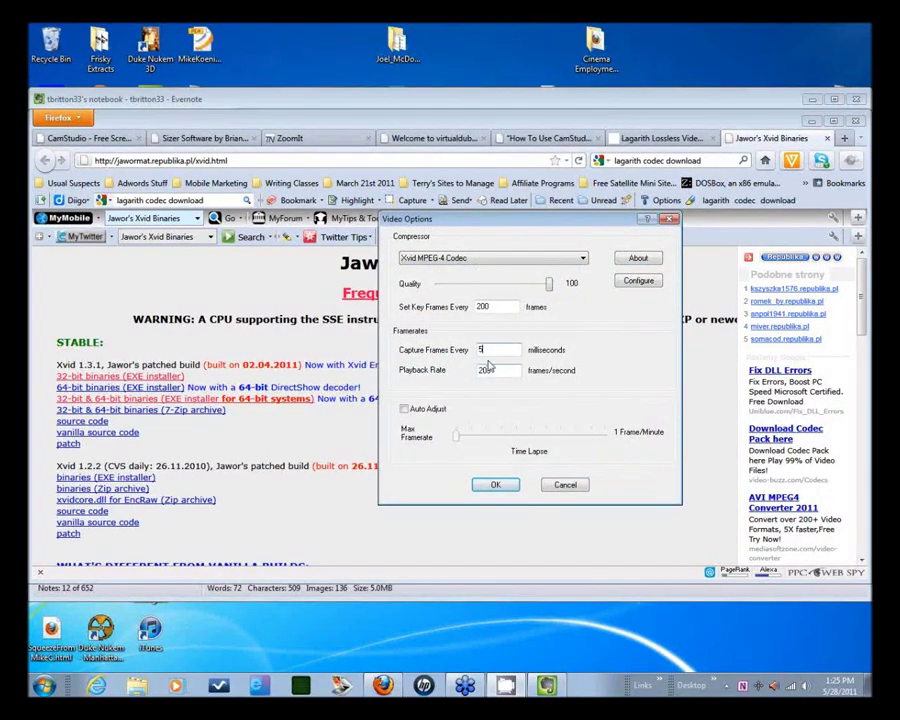
click(565, 484)
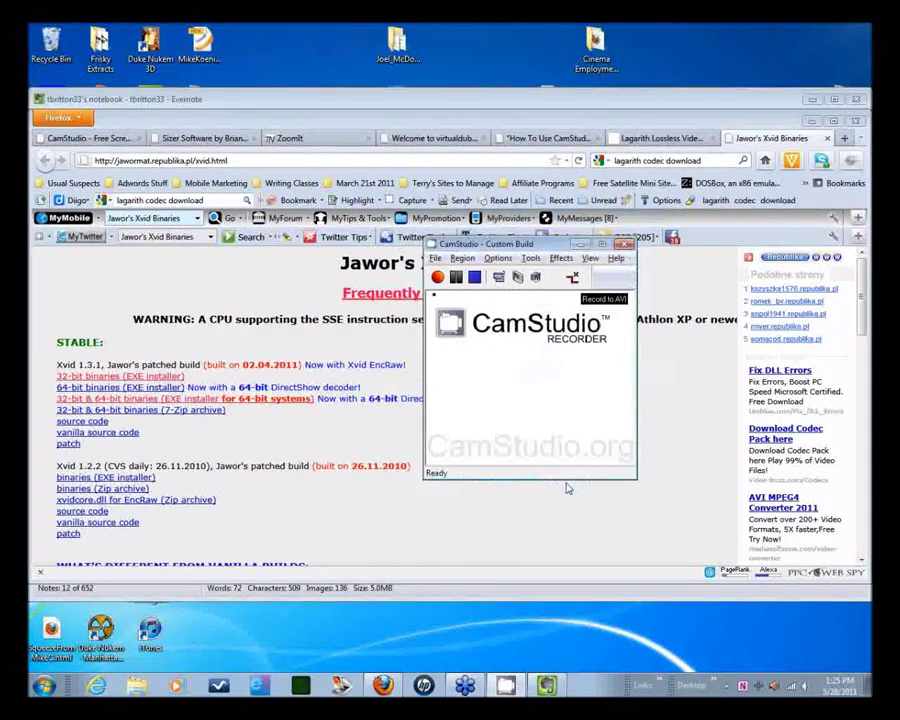
Step: Inspect the compression formats available in the microphone audio options, then leave the format choice without changes
click(497, 258)
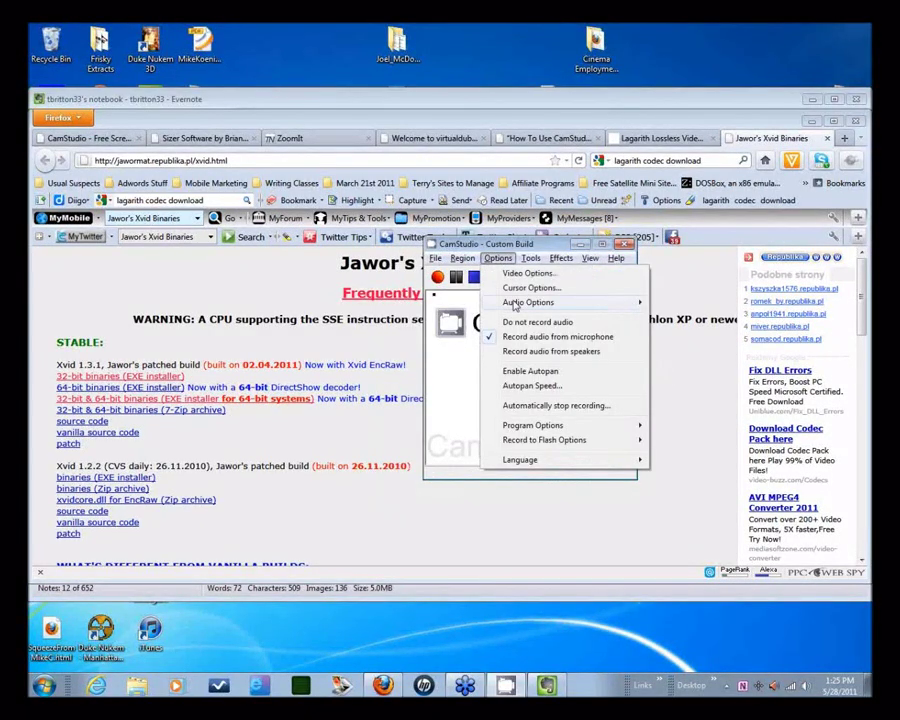
mouse_move(561, 303)
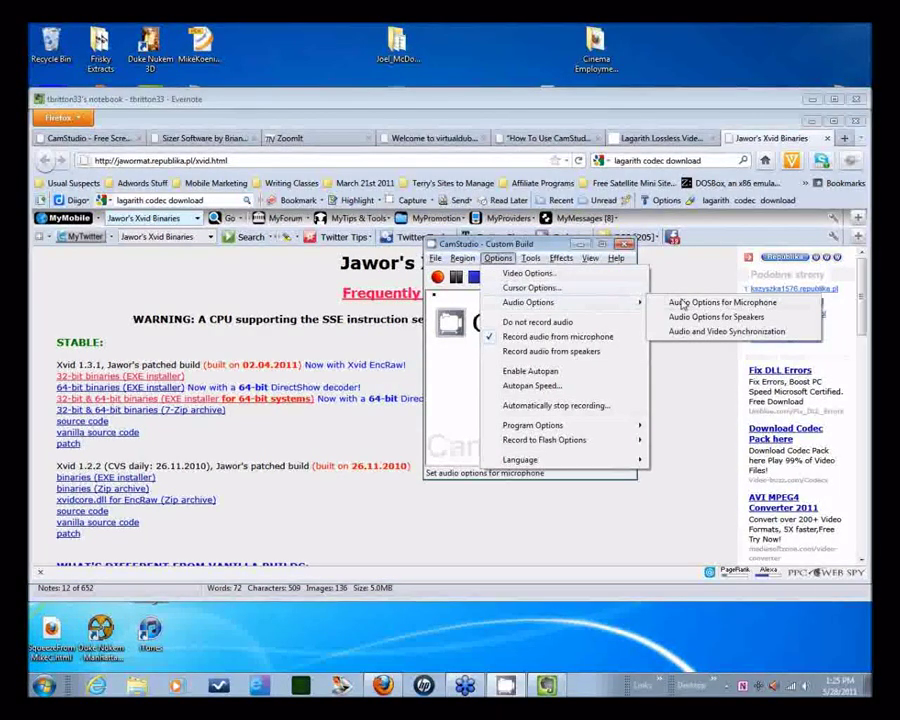
click(672, 302)
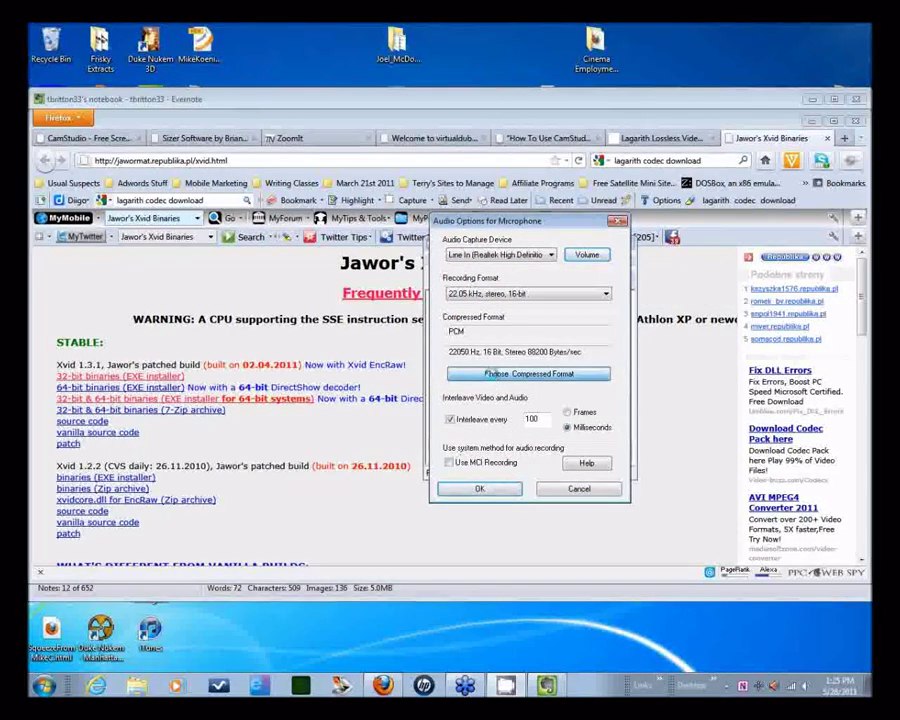
click(545, 374)
click(615, 359)
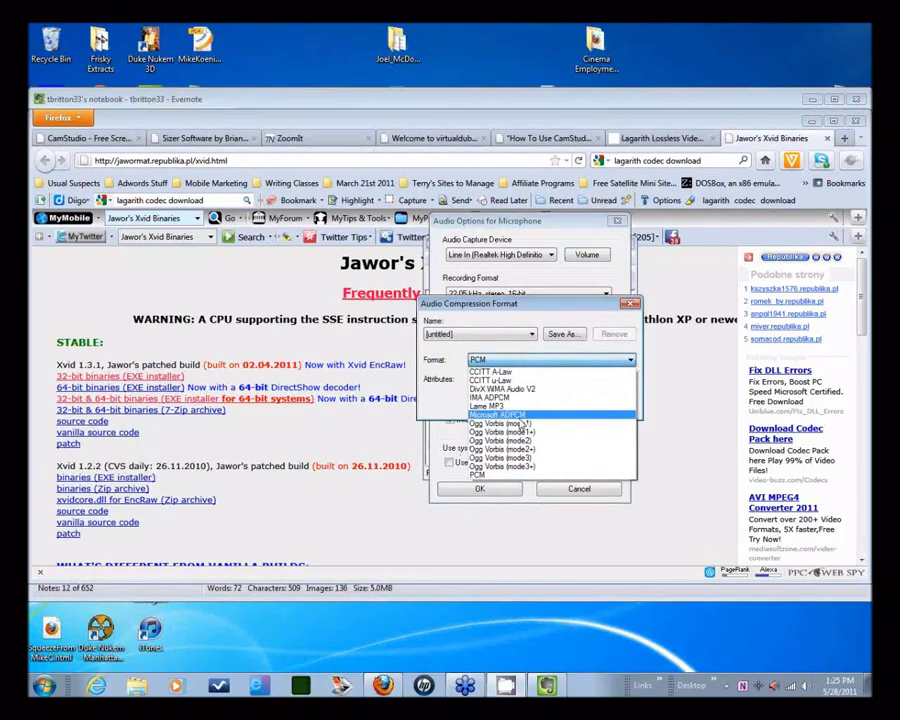
click(576, 478)
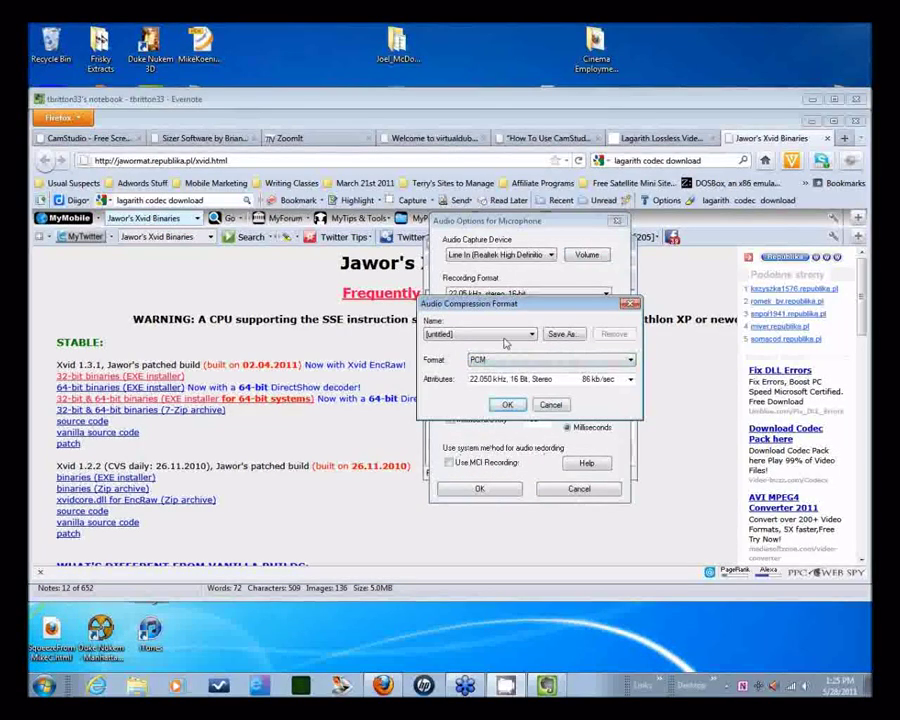
click(551, 405)
Step: Try the 44.1 kHz, mono, 16-bit recording format with PCM compression for the microphone, and cancel the audio options
click(527, 294)
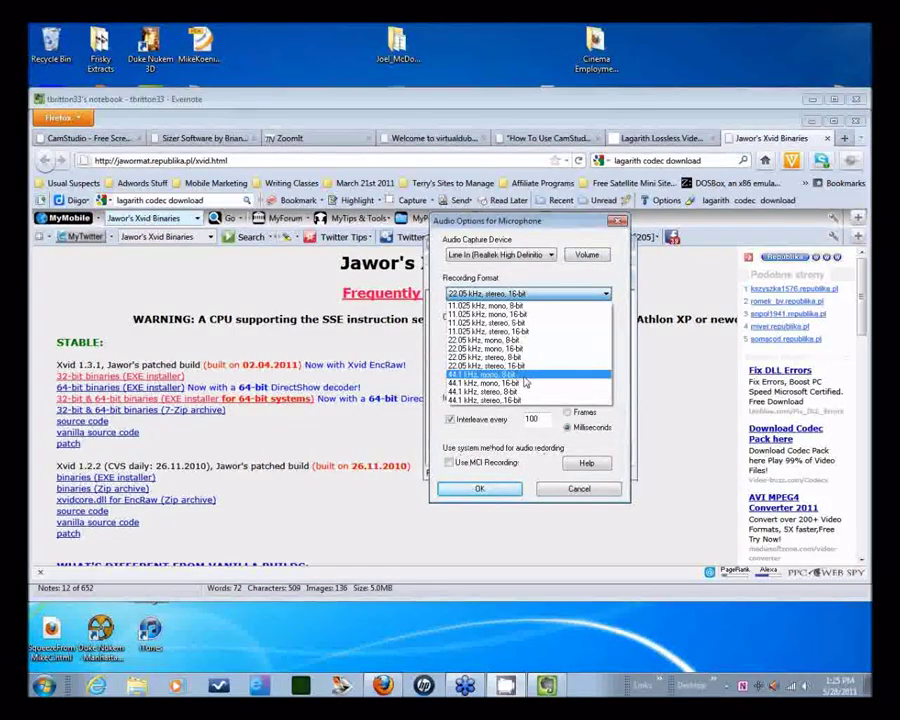
click(524, 386)
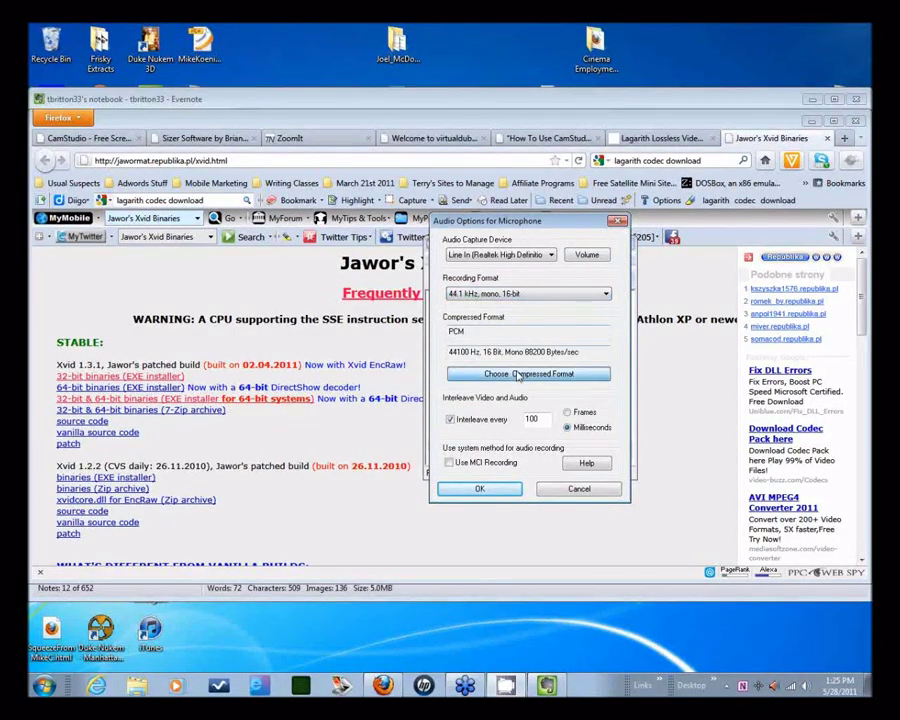
click(518, 375)
click(515, 360)
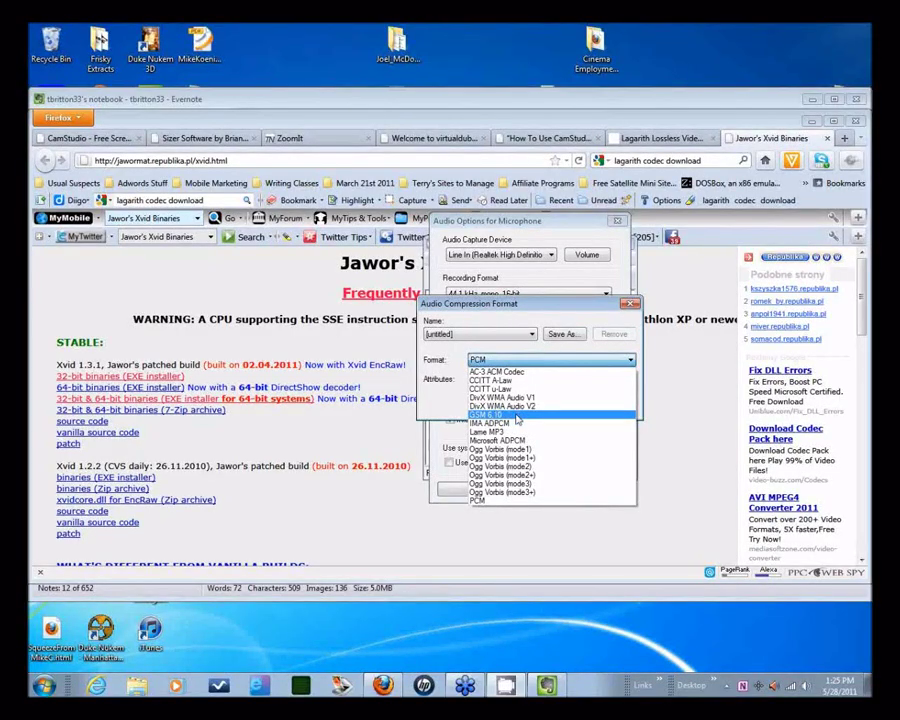
click(478, 500)
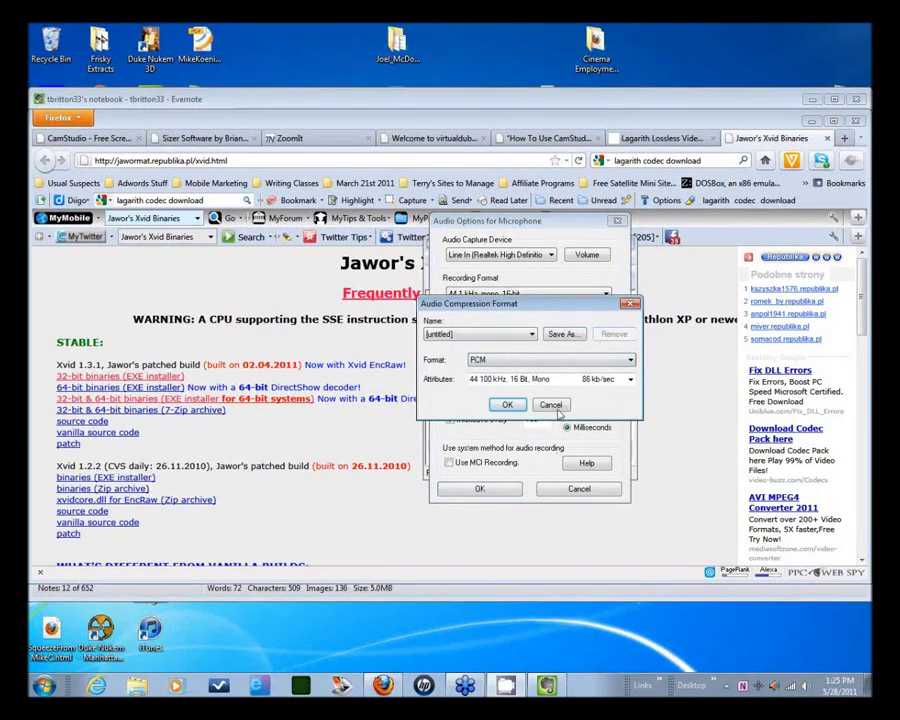
click(507, 404)
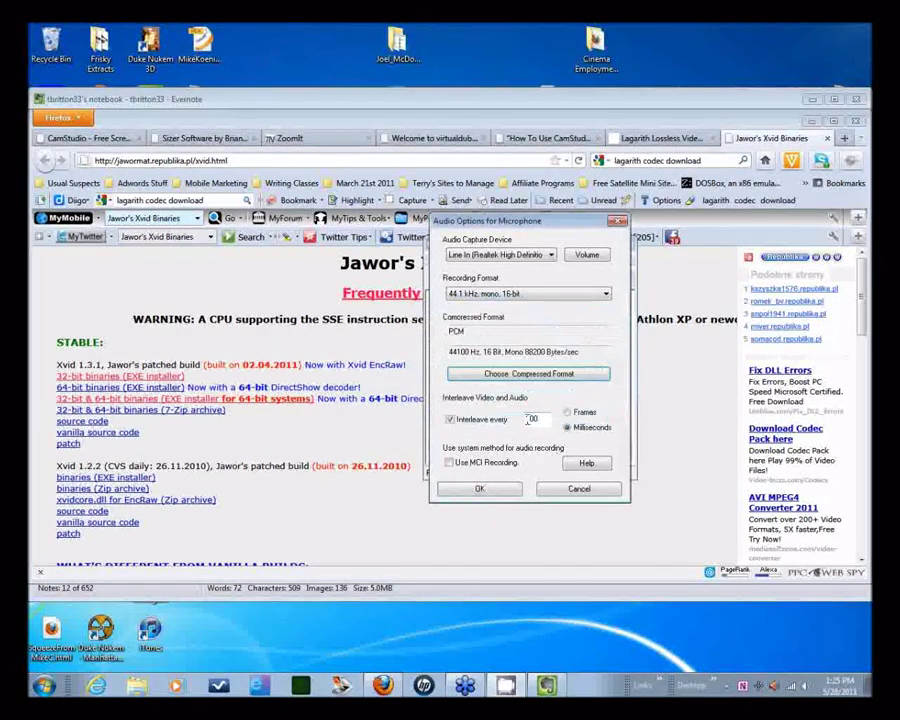
click(569, 490)
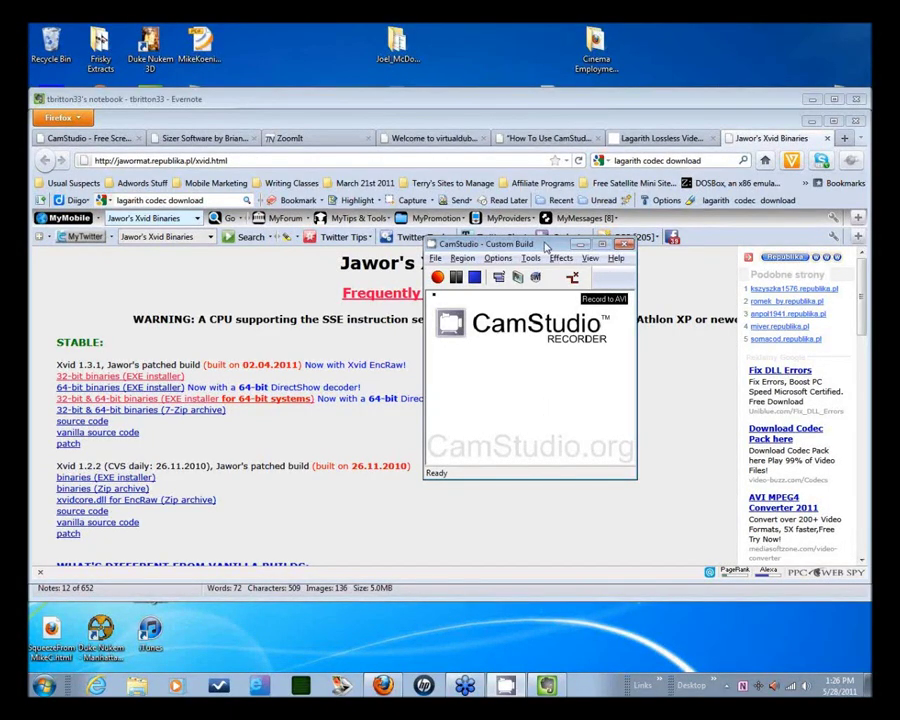
drag(547, 246, 456, 262)
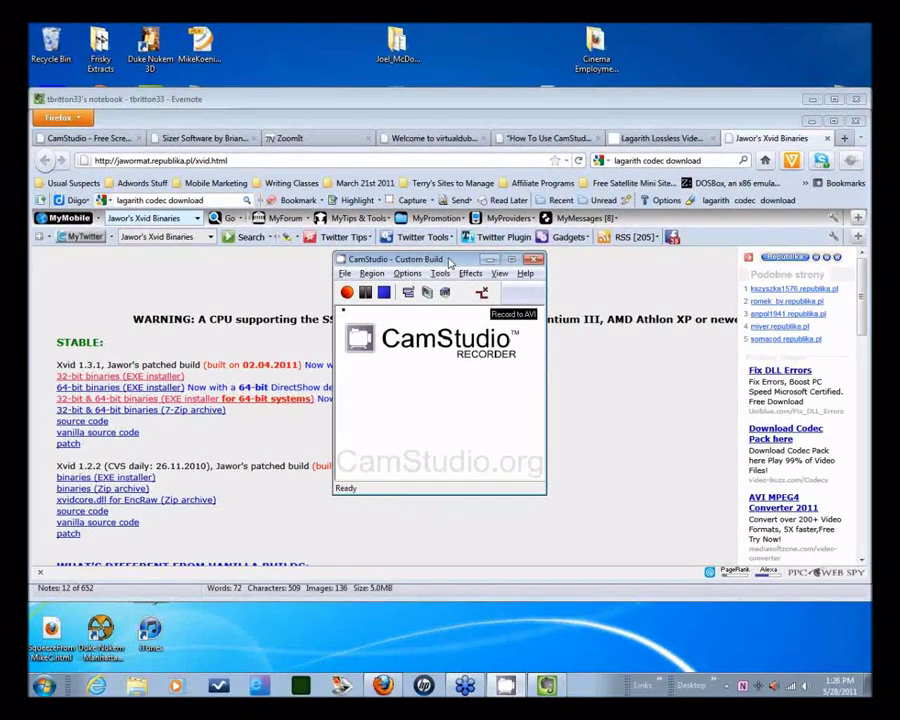
drag(449, 263, 453, 260)
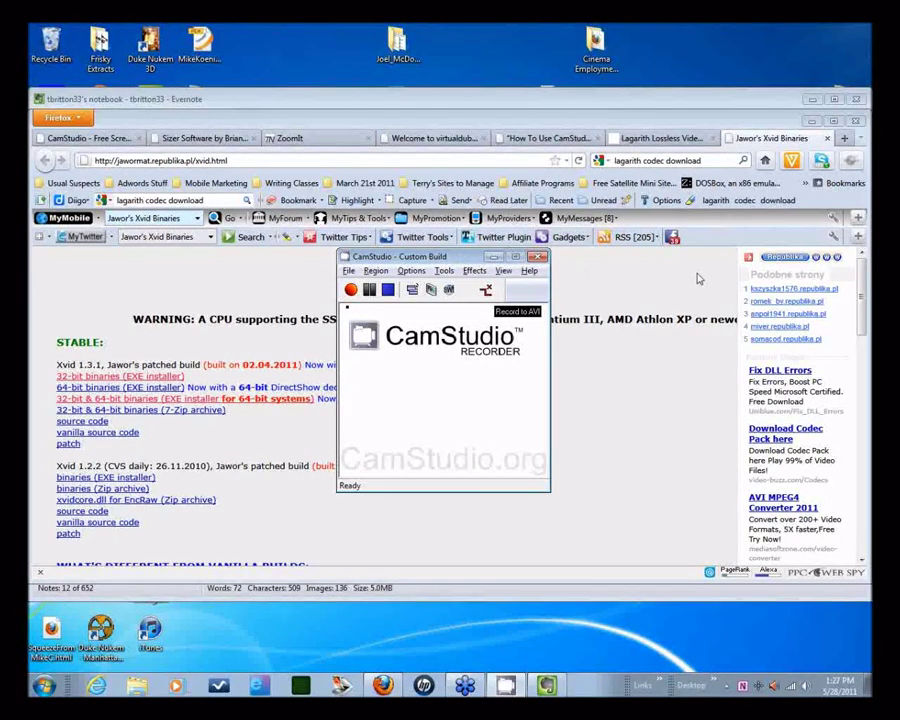
Step: Switch to Firefox, open the YouTube channel with the CamStudio tutorials in a new tab, and sign in
click(843, 139)
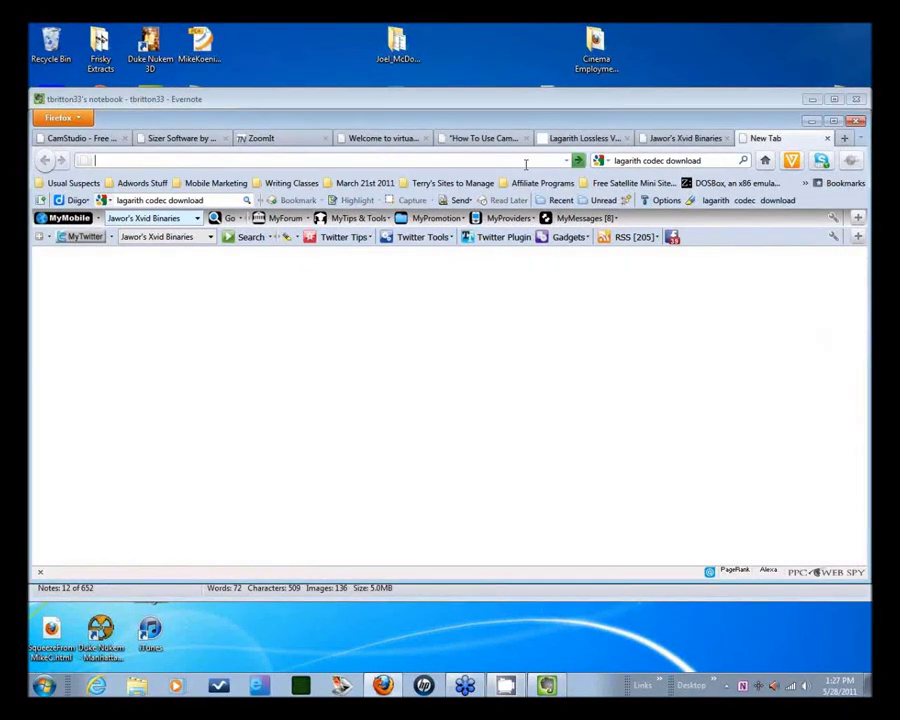
text(youtu)
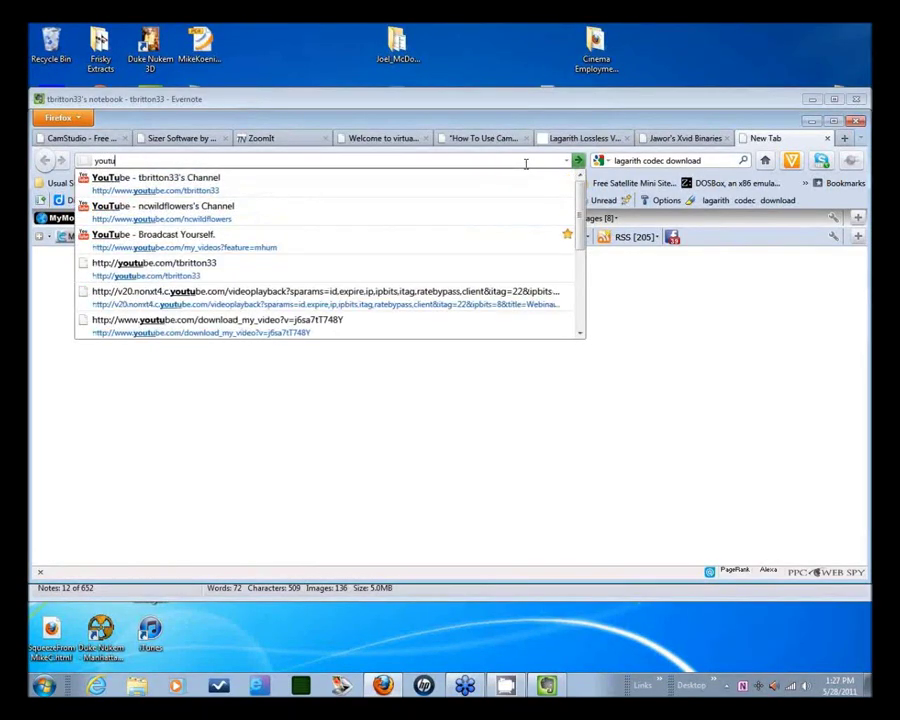
key(Down)
key(Return)
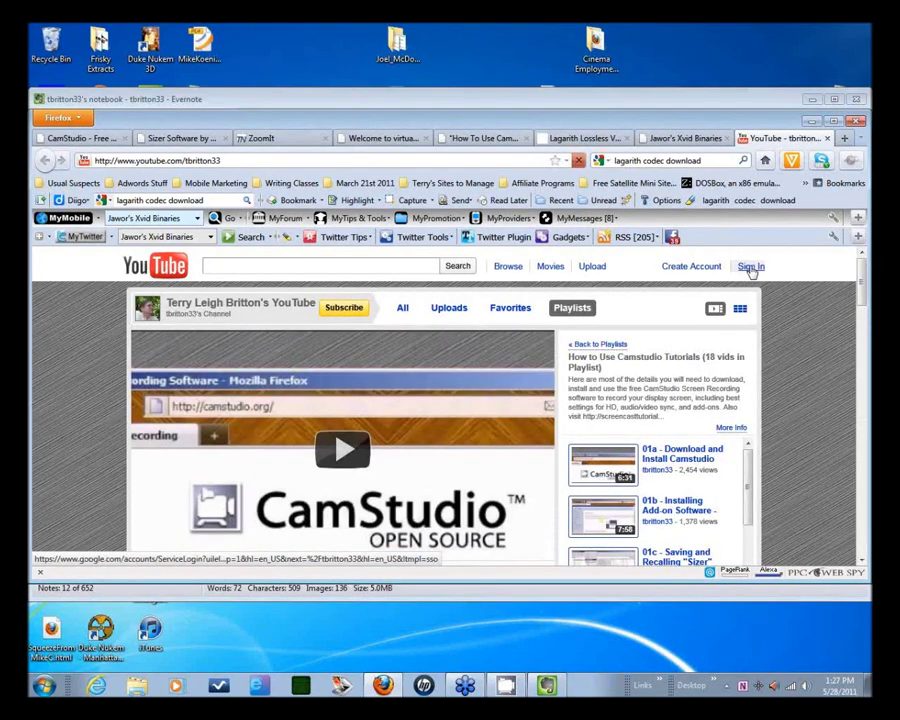
click(748, 265)
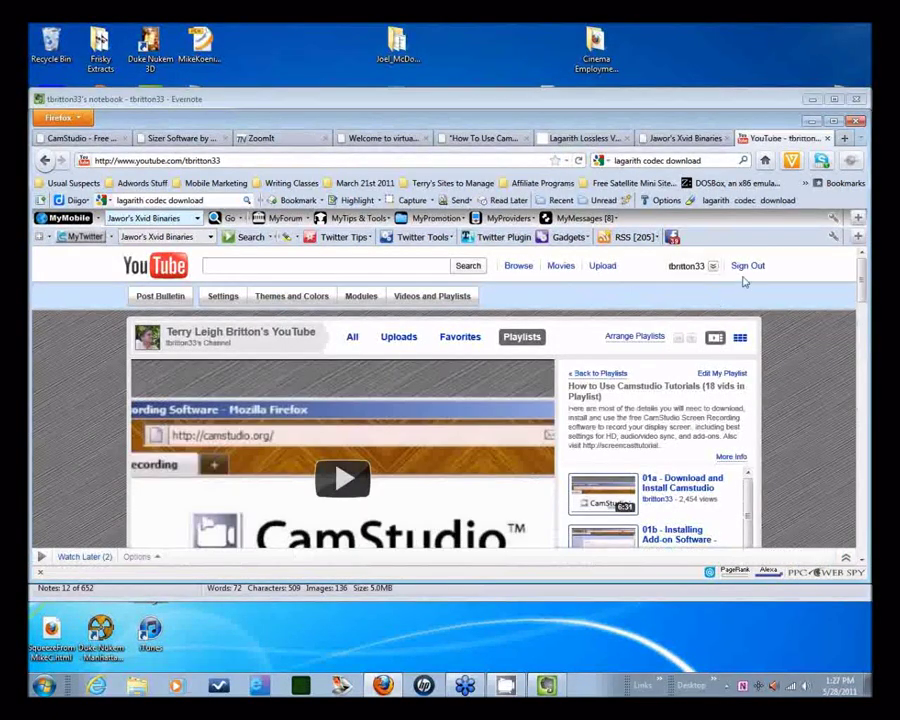
Step: Open the YouTube account's My Videos & Playlists page and view the newest uploads
click(713, 266)
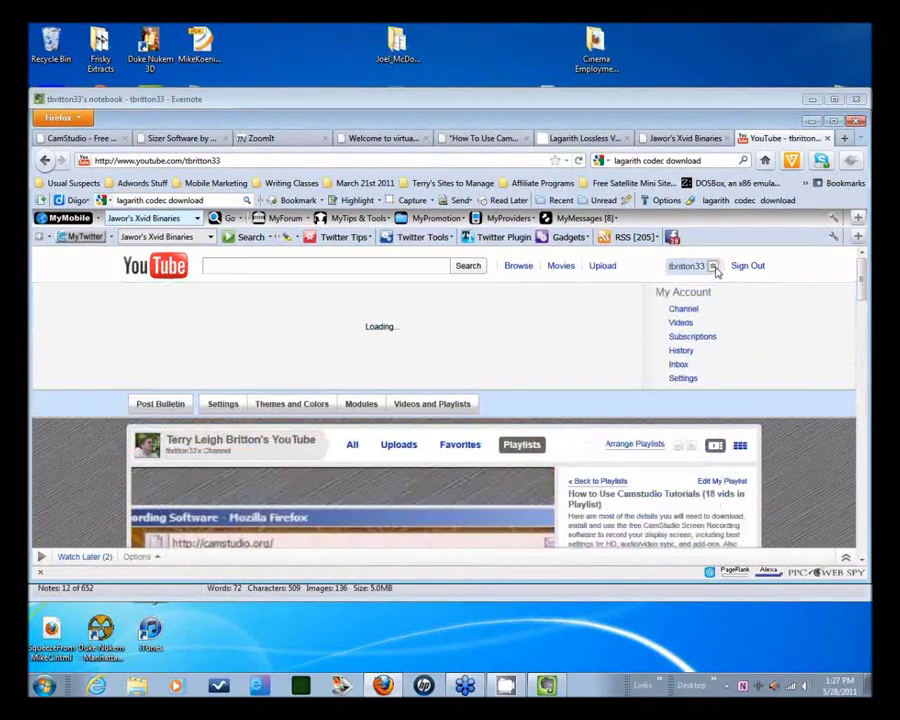
click(684, 324)
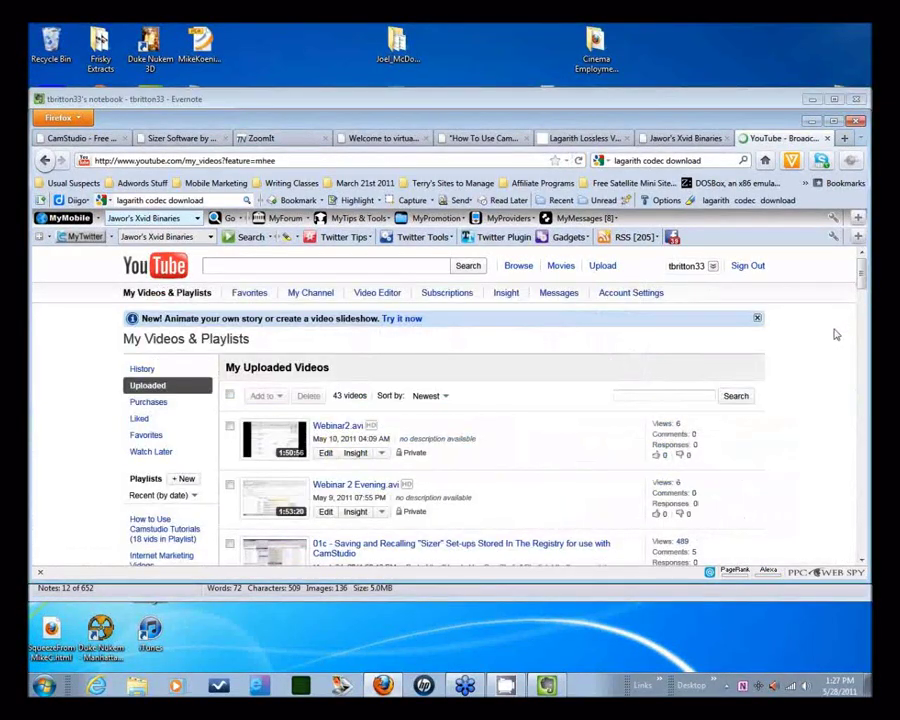
scroll(840, 332, down, 1)
scroll(834, 331, down, 2)
scroll(623, 357, up, 2)
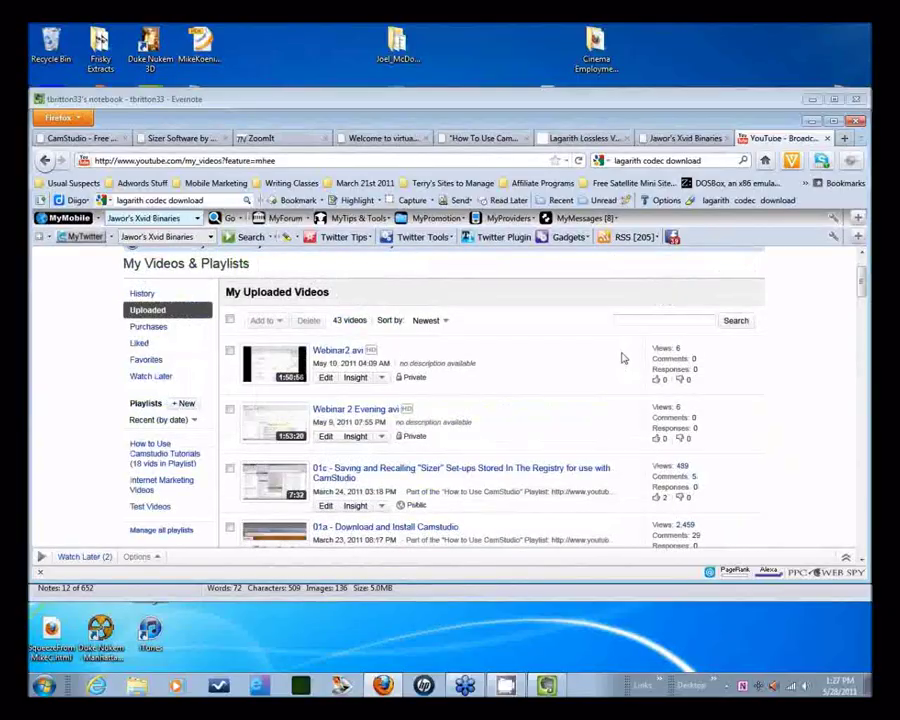
Step: Show the additional actions for Webinar2.avi, including the MP4 download, and browse the list of uploaded videos
click(381, 380)
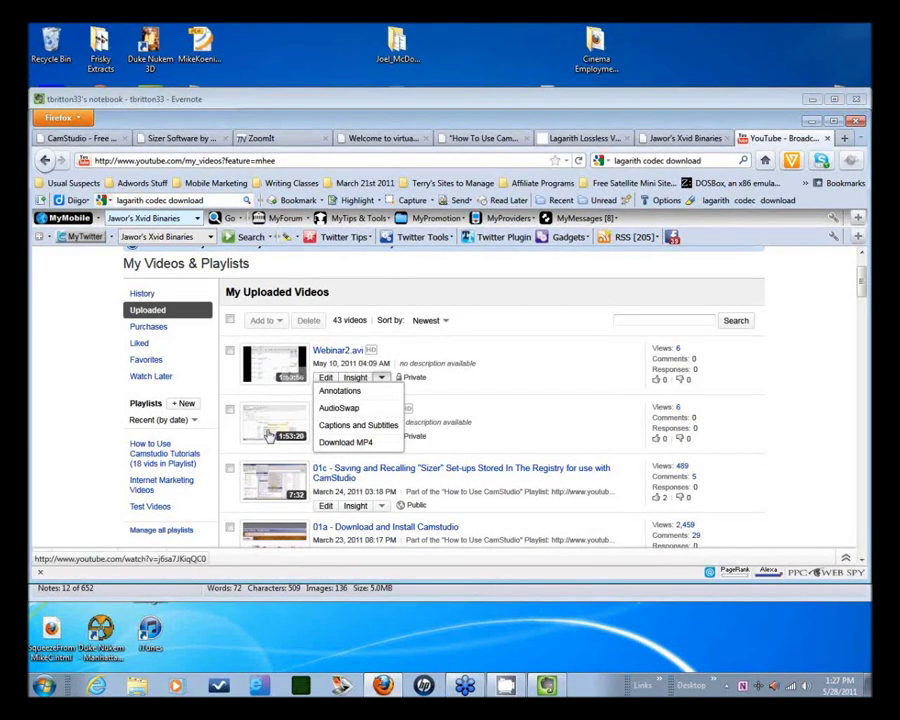
scroll(458, 440, down, 5)
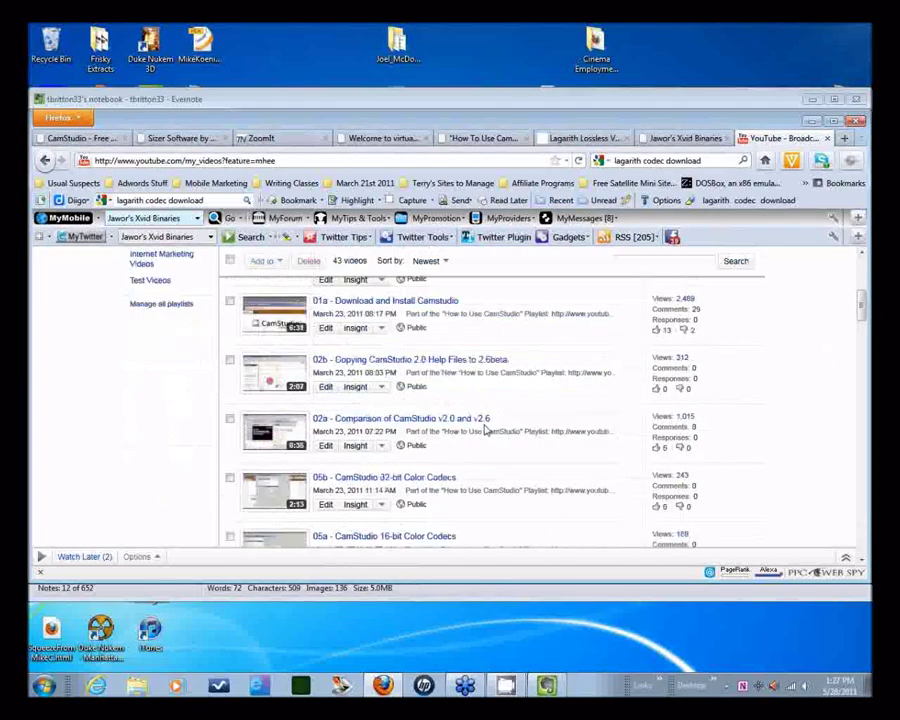
scroll(312, 383, down, 4)
scroll(314, 388, up, 4)
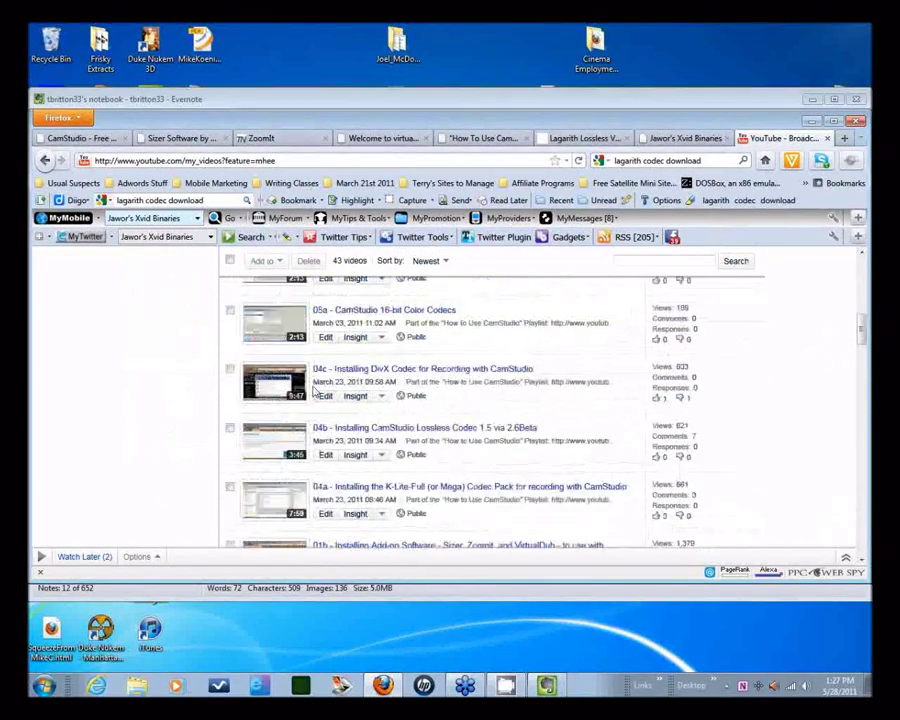
scroll(316, 390, up, 7)
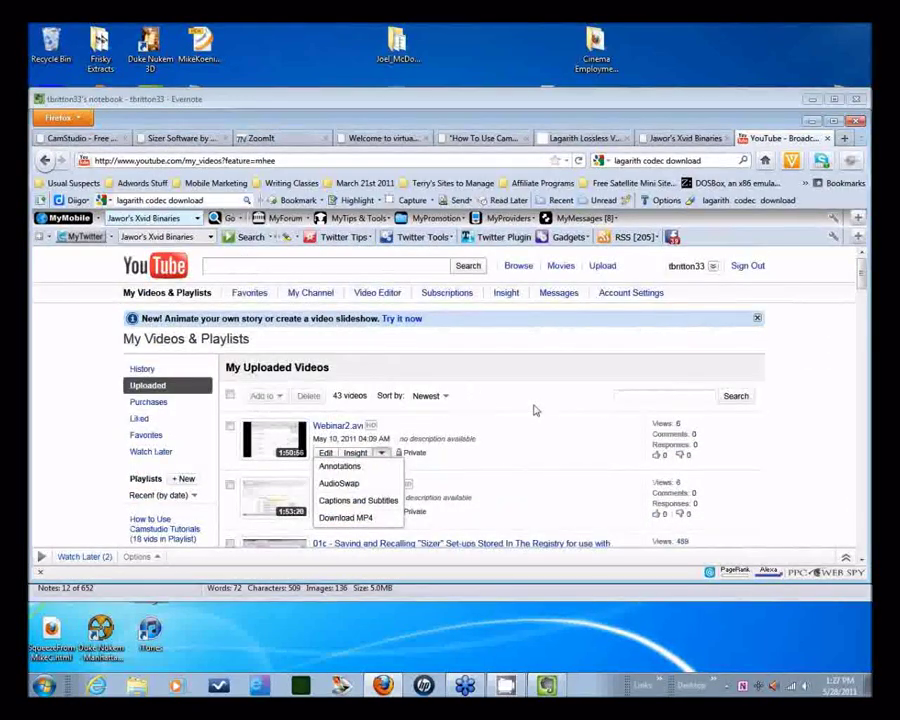
click(535, 412)
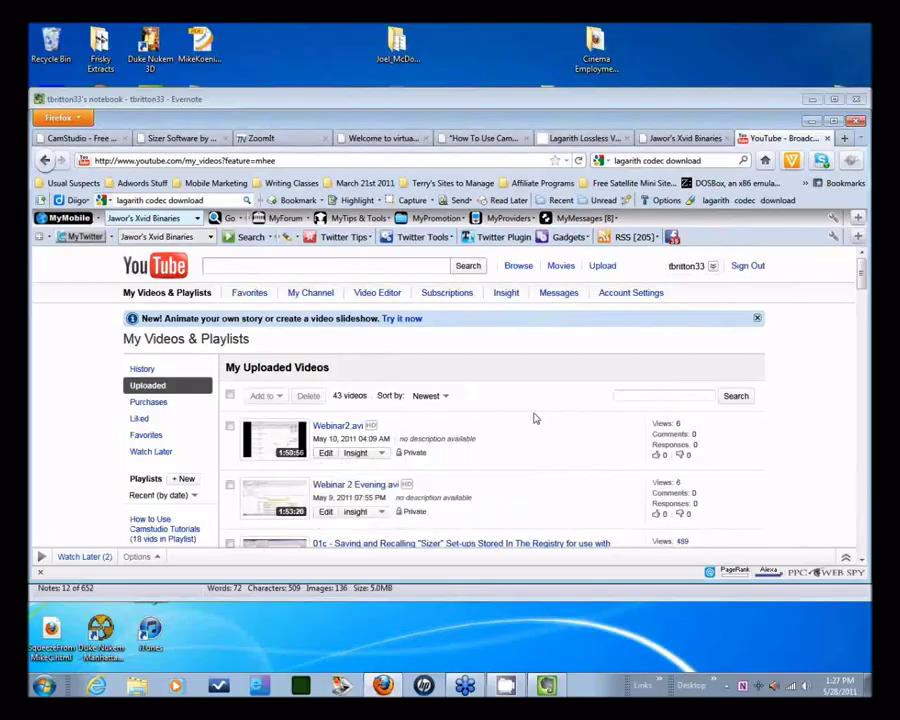
click(381, 453)
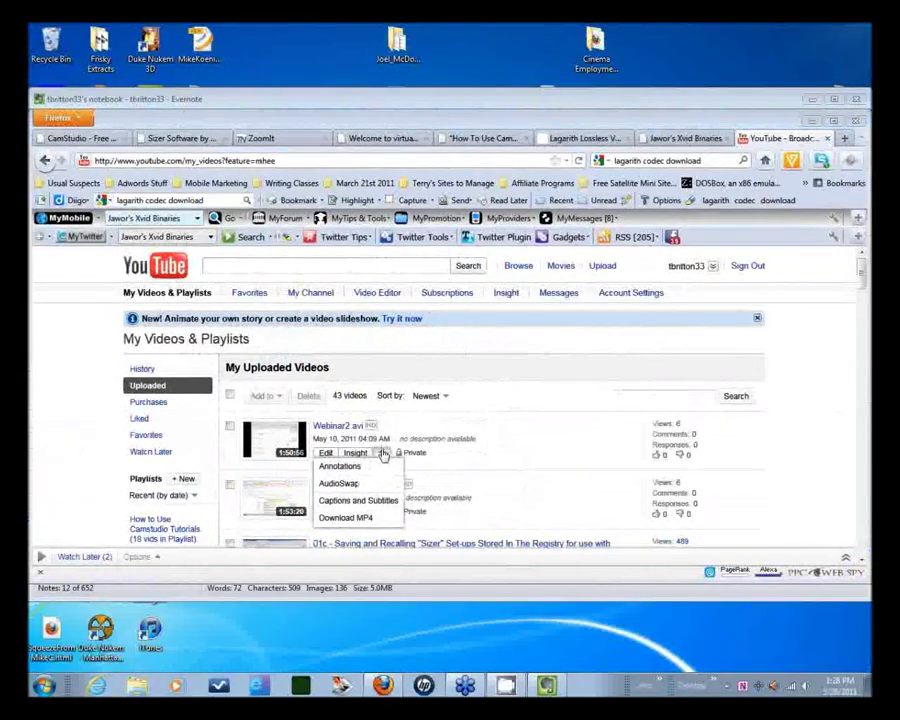
Step: Show the additional actions for Webinar2.avi again, look at Download MP4, and close the list of actions
click(451, 368)
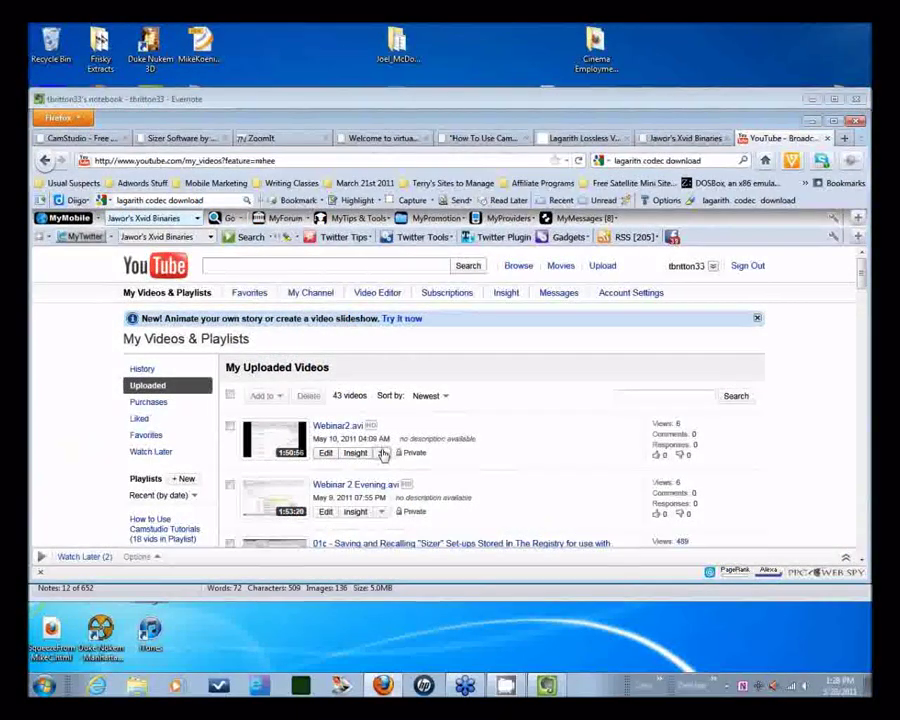
click(382, 454)
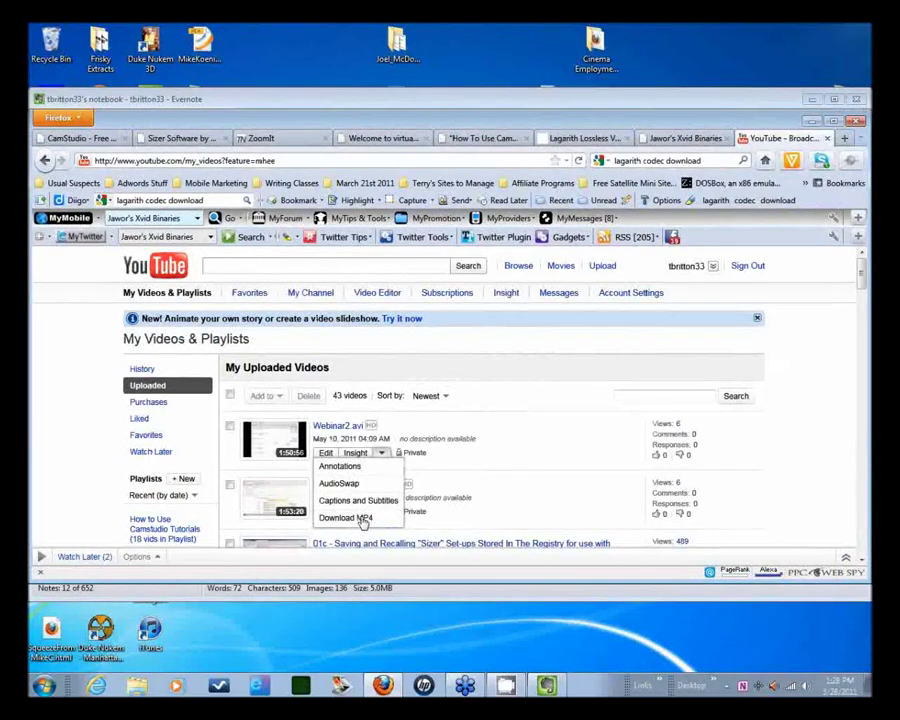
click(508, 452)
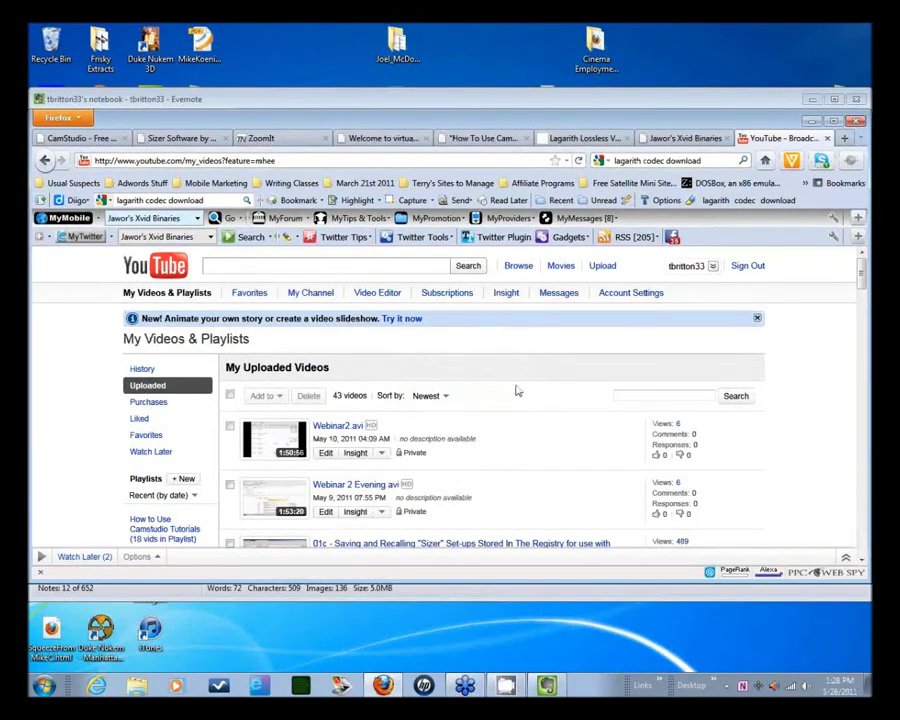
Step: Examine the newest uploaded videos and the notice about animating a story or creating a video slideshow
scroll(557, 445, down, 1)
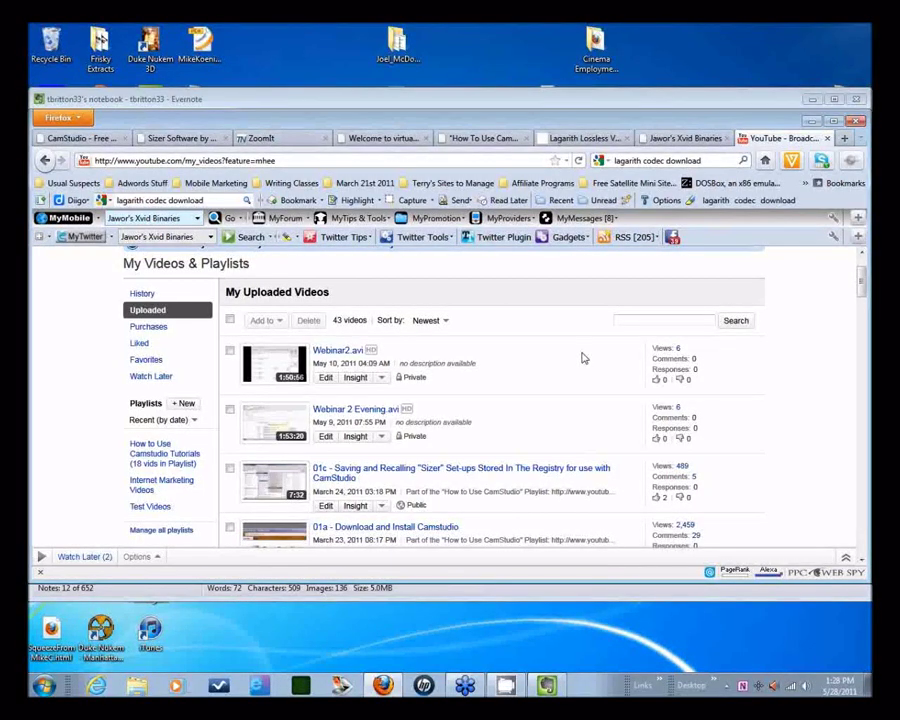
scroll(584, 357, up, 2)
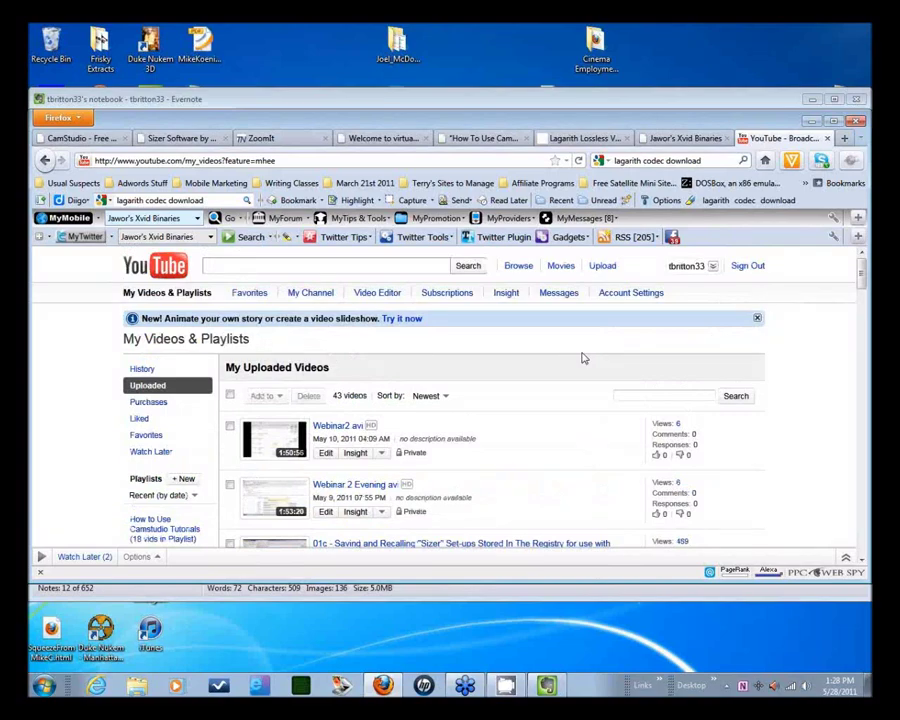
scroll(584, 358, down, 2)
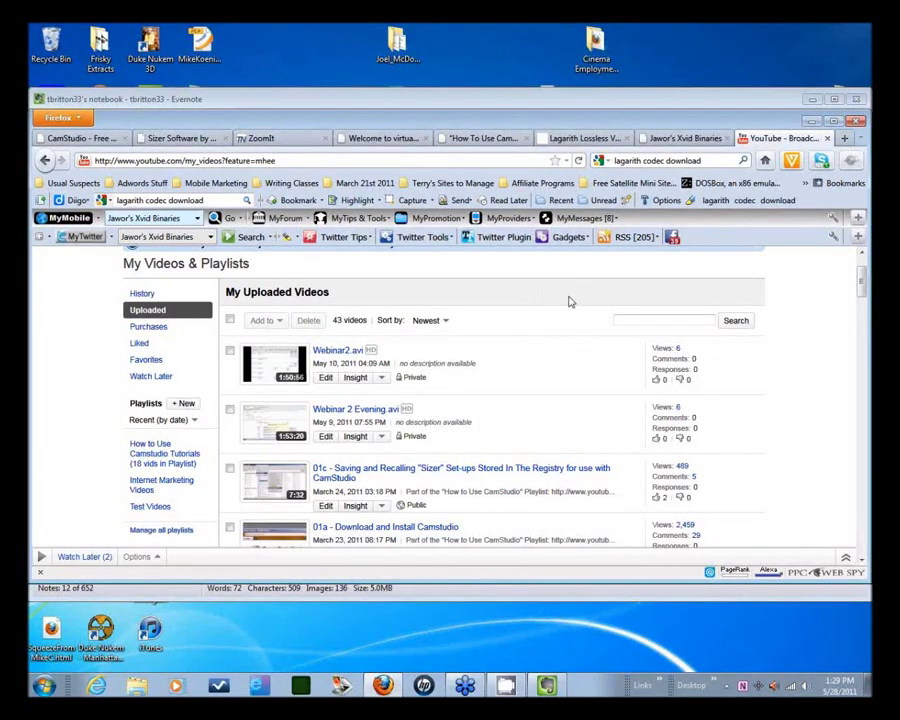
scroll(570, 302, up, 2)
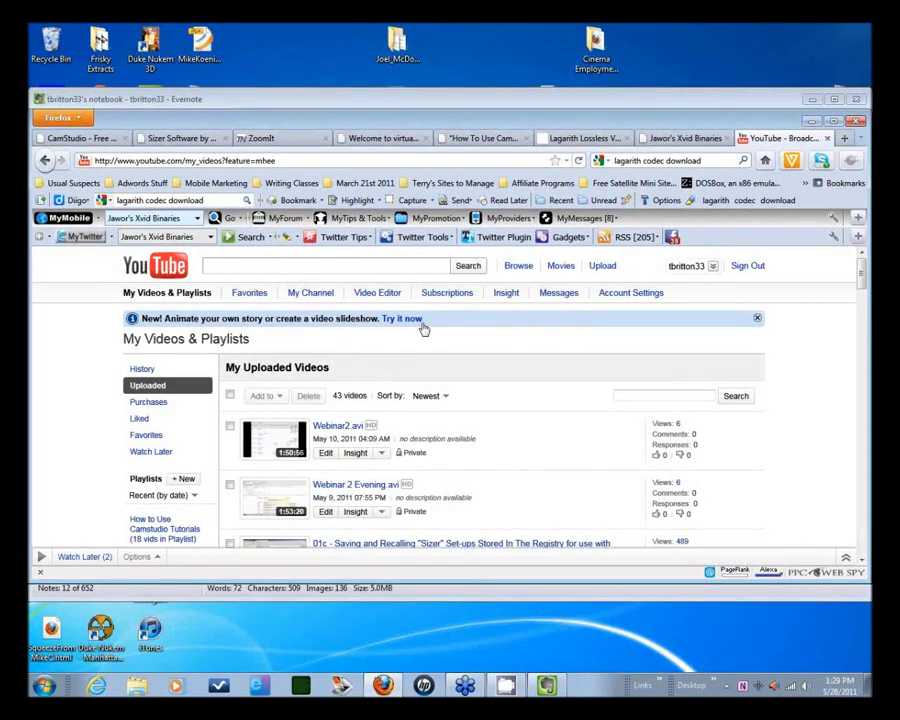
drag(143, 322, 490, 323)
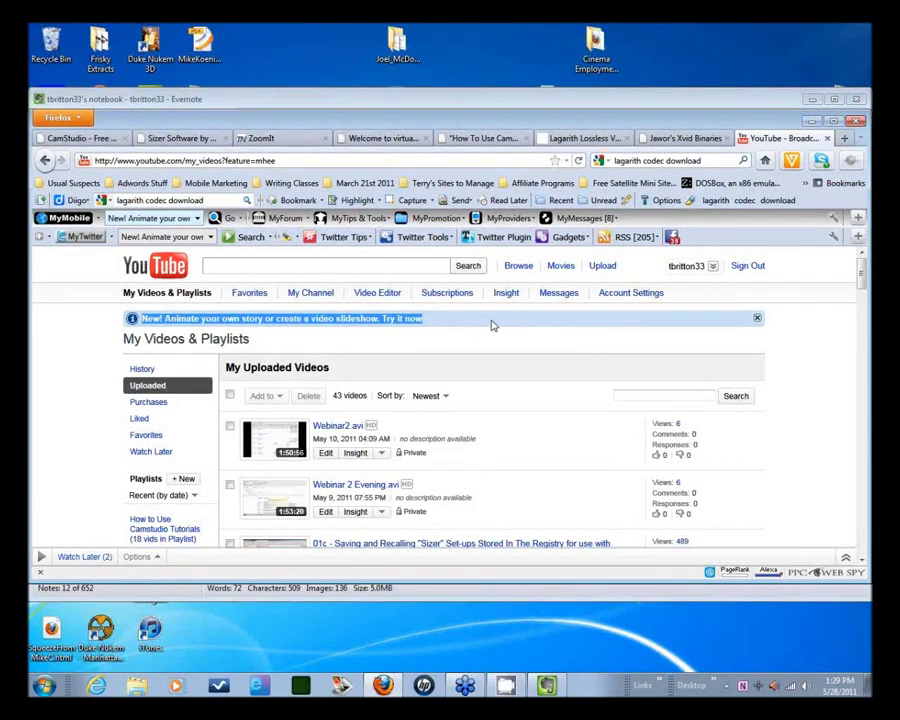
click(500, 330)
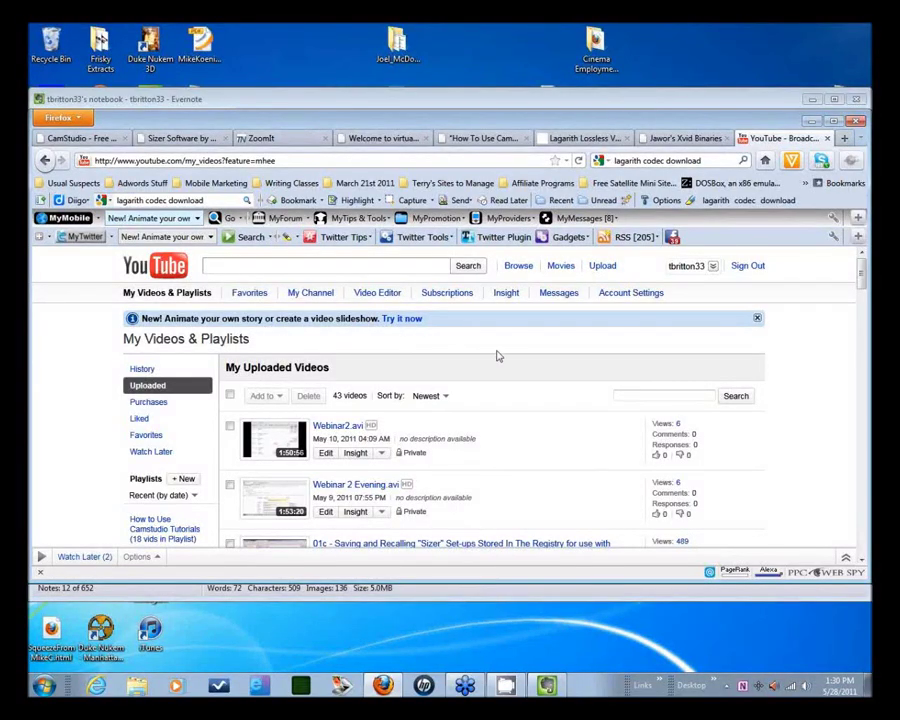
scroll(496, 354, down, 1)
scroll(497, 354, down, 1)
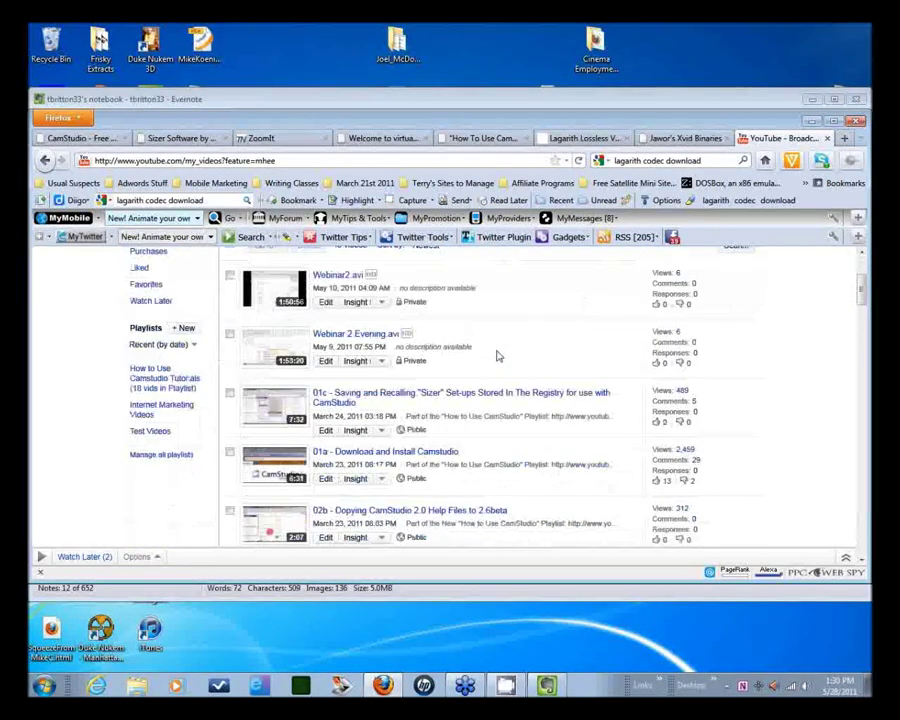
scroll(492, 370, up, 2)
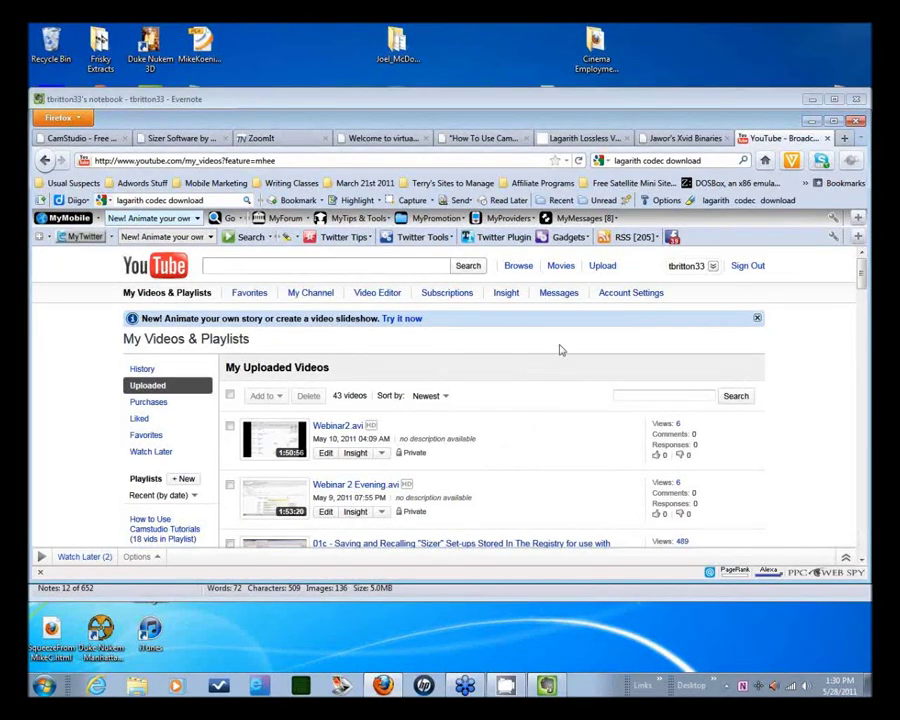
Step: Return to the Any Video Converter Free Version page through the history of the Lagarith codec page
click(560, 138)
right_click(45, 160)
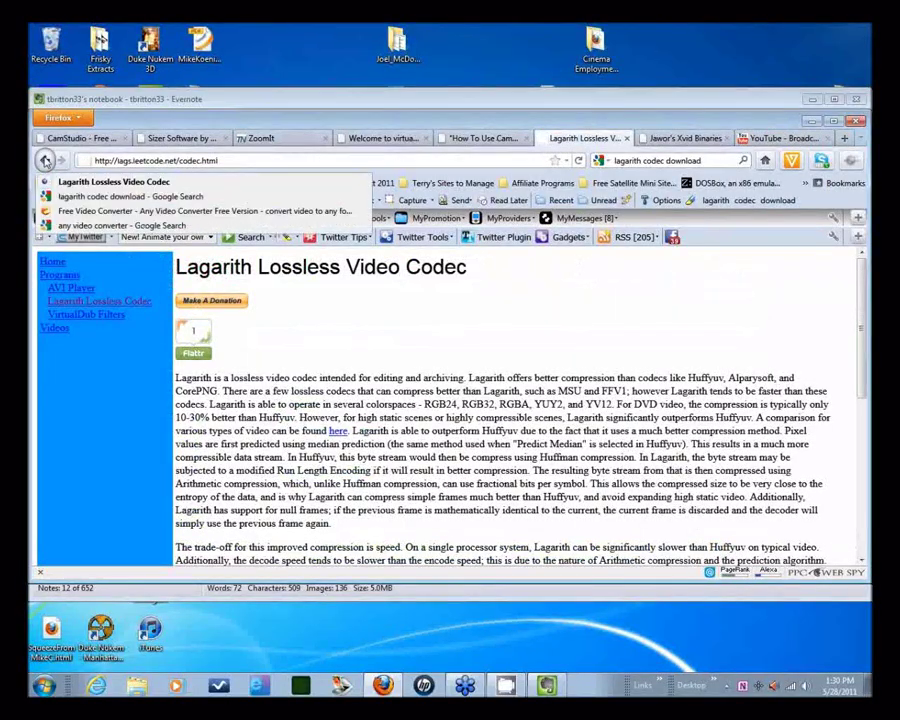
click(88, 210)
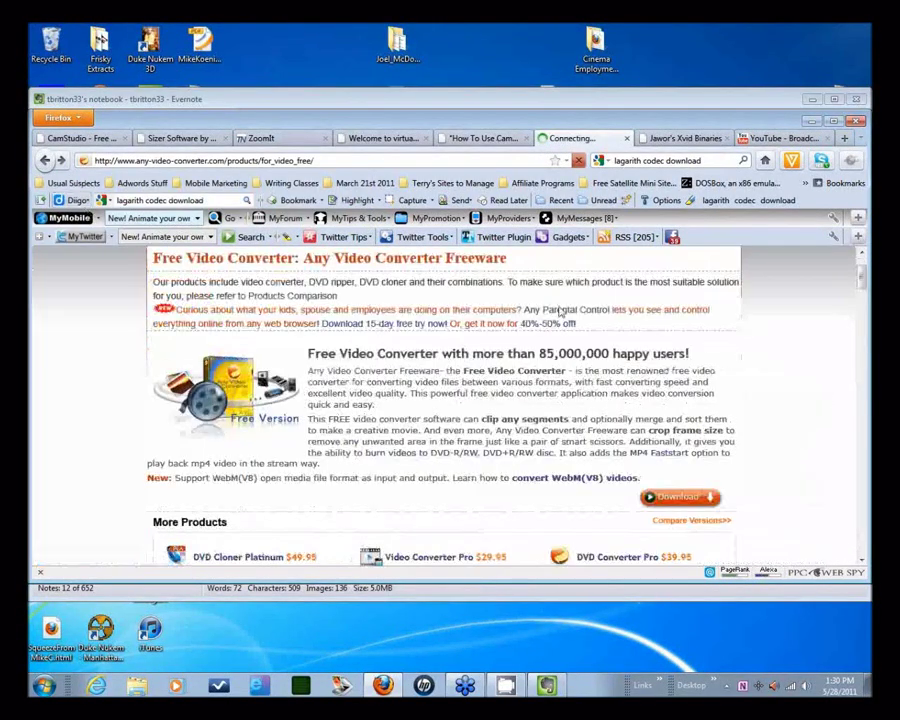
Step: Search the installed programs for "any", launch Any Video Converter, and reposition its window
click(44, 686)
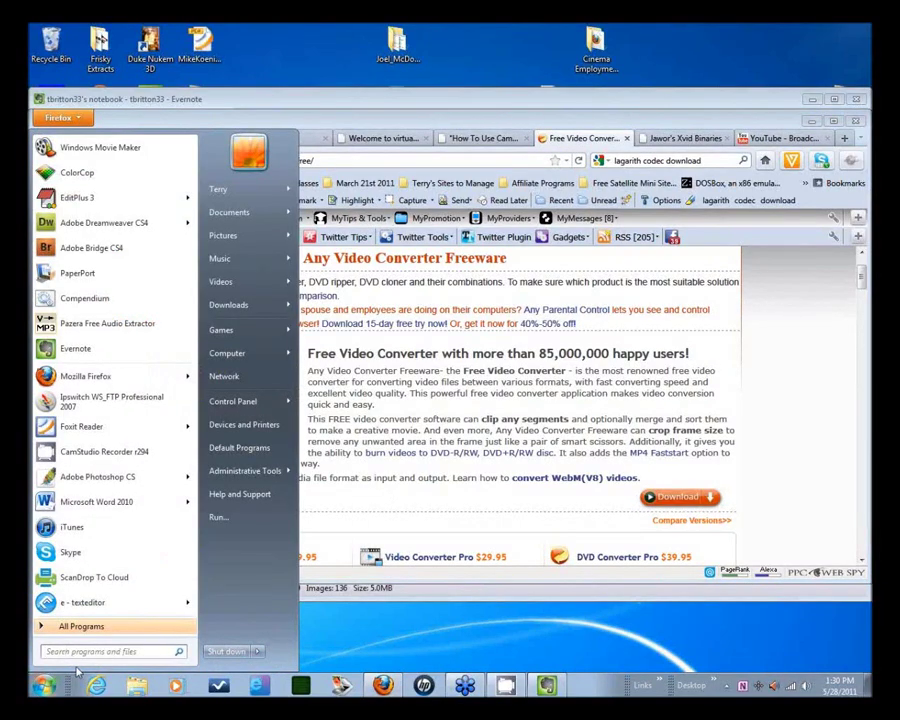
text(any)
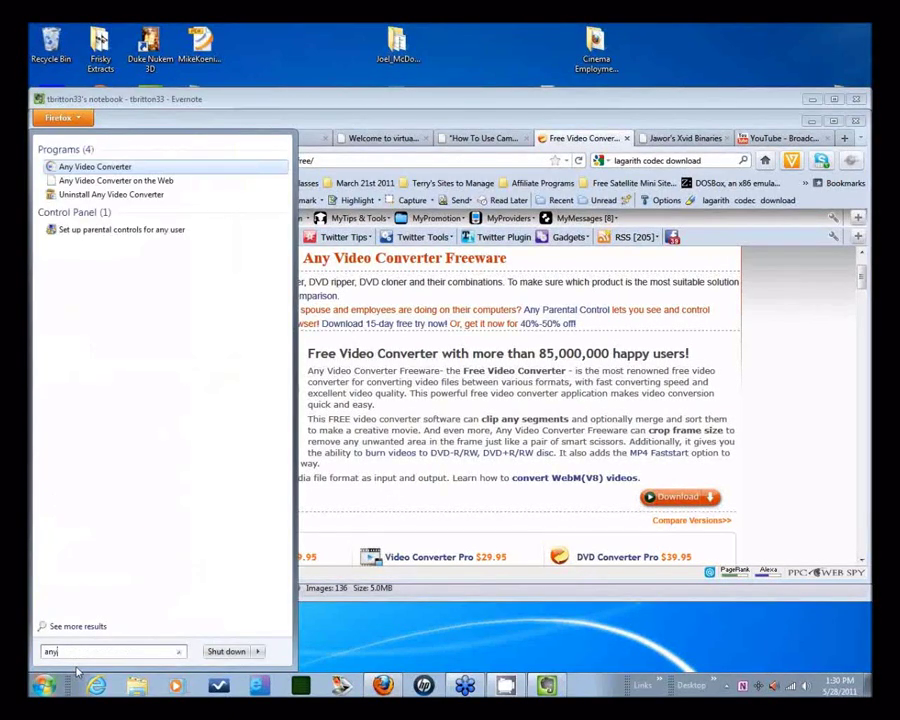
key(Escape)
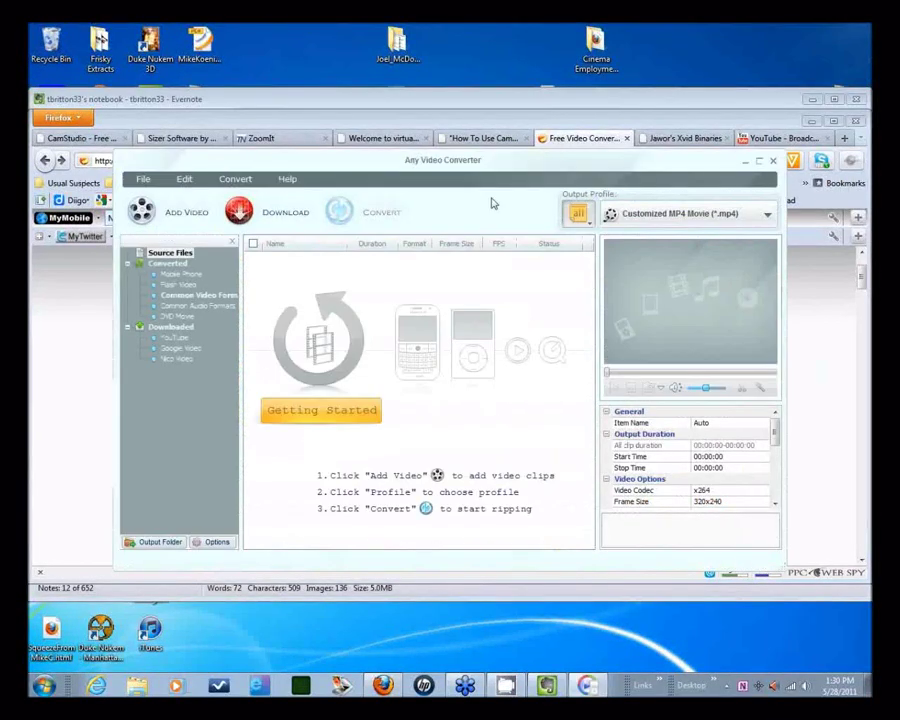
drag(488, 161, 538, 174)
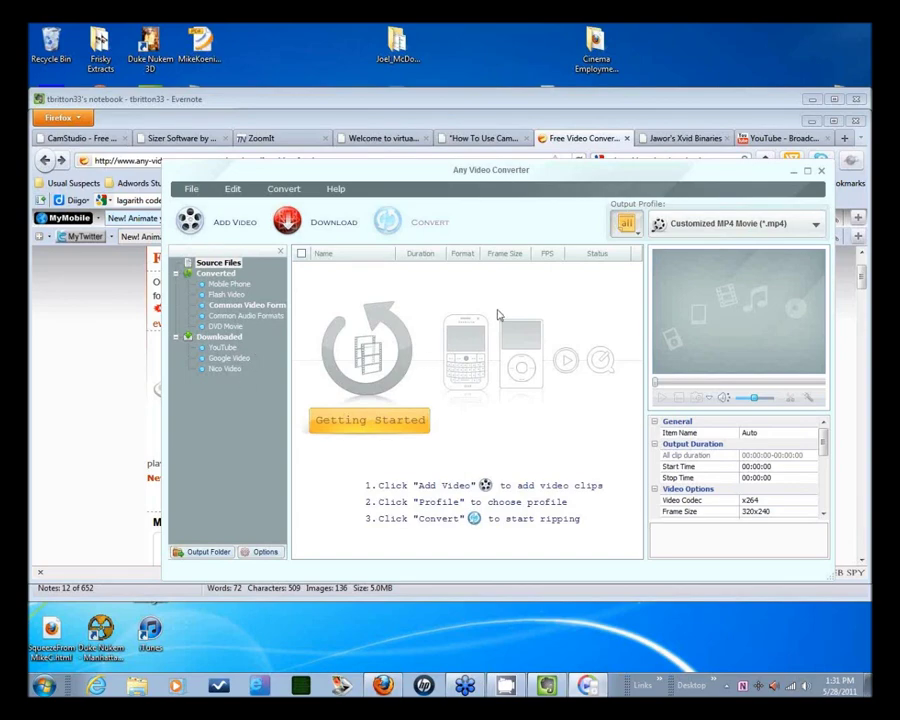
Step: View the available output profiles and the profile categories, such as Video Files, Audio Files, Mobile Phones and Burning to DVD
click(816, 225)
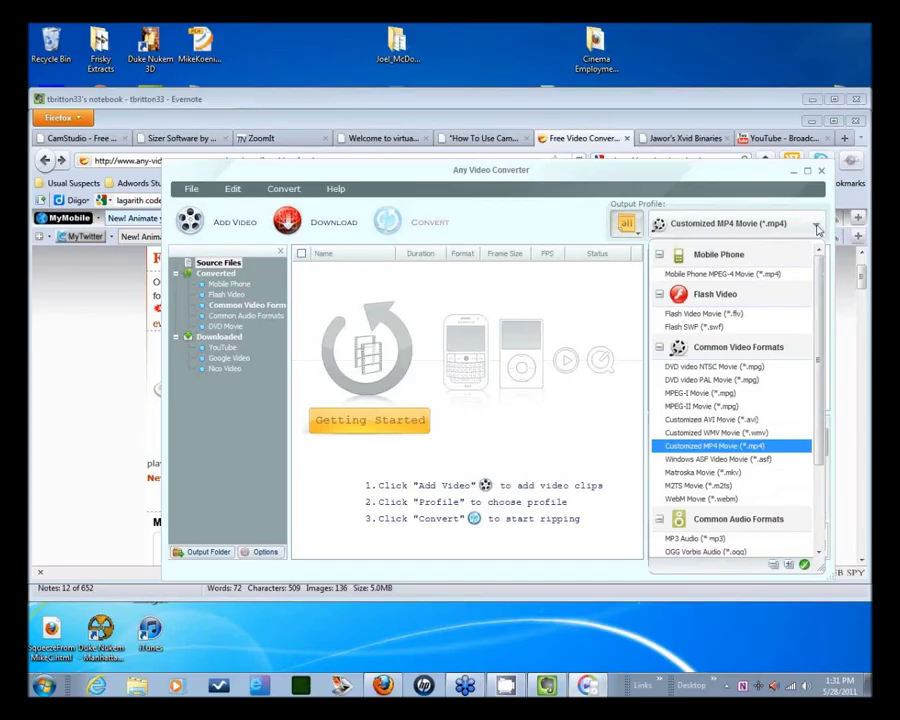
click(816, 226)
click(632, 228)
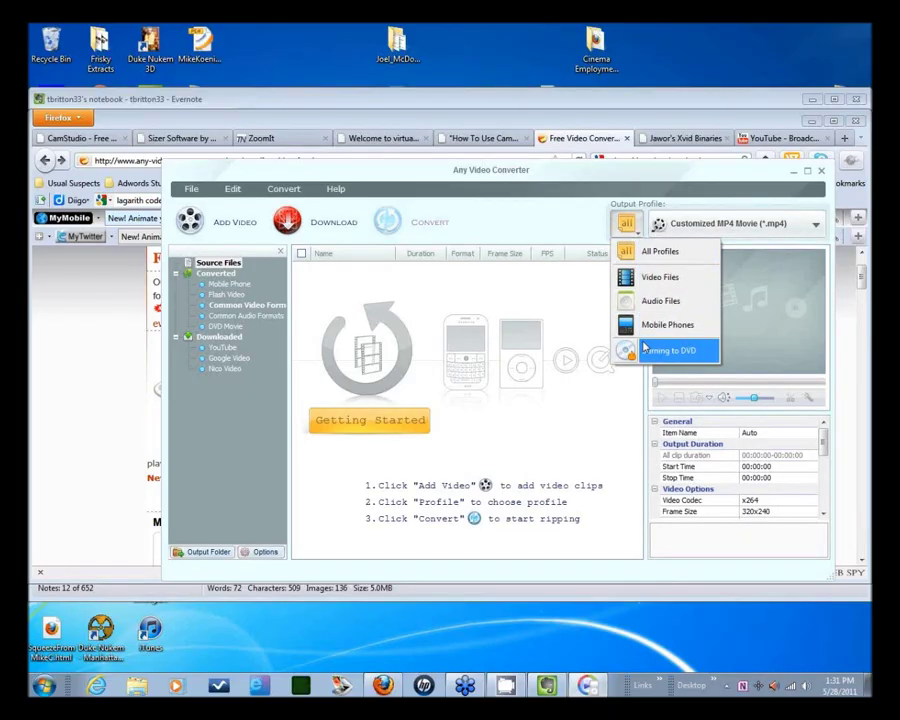
click(818, 228)
Step: Browse the output profile's video, audio and DVD formats and choose Customized MP4 Movie (*.mp4)
click(818, 228)
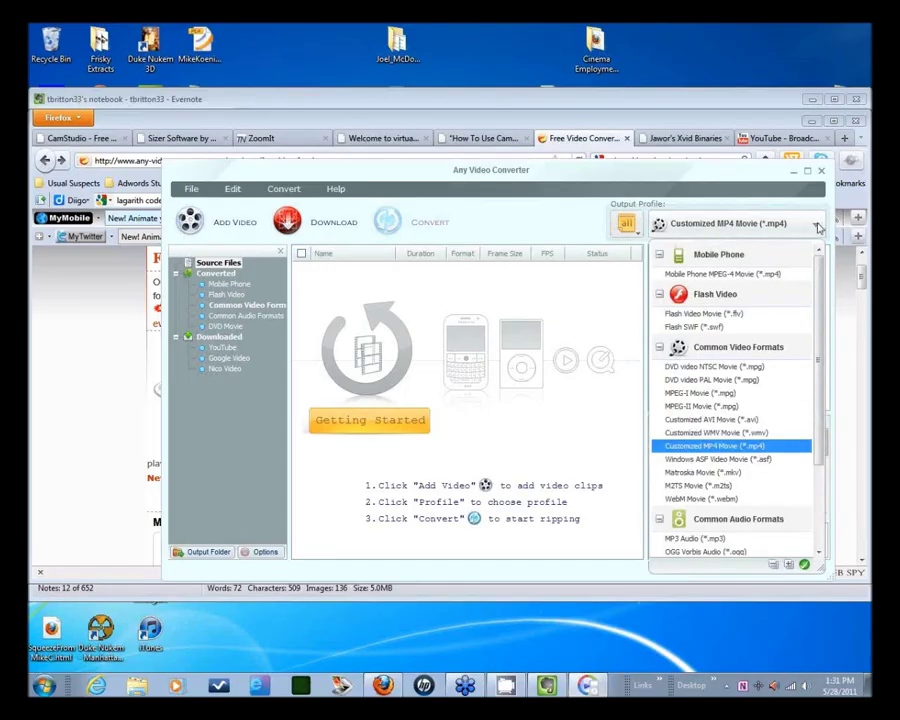
scroll(825, 340, down, 3)
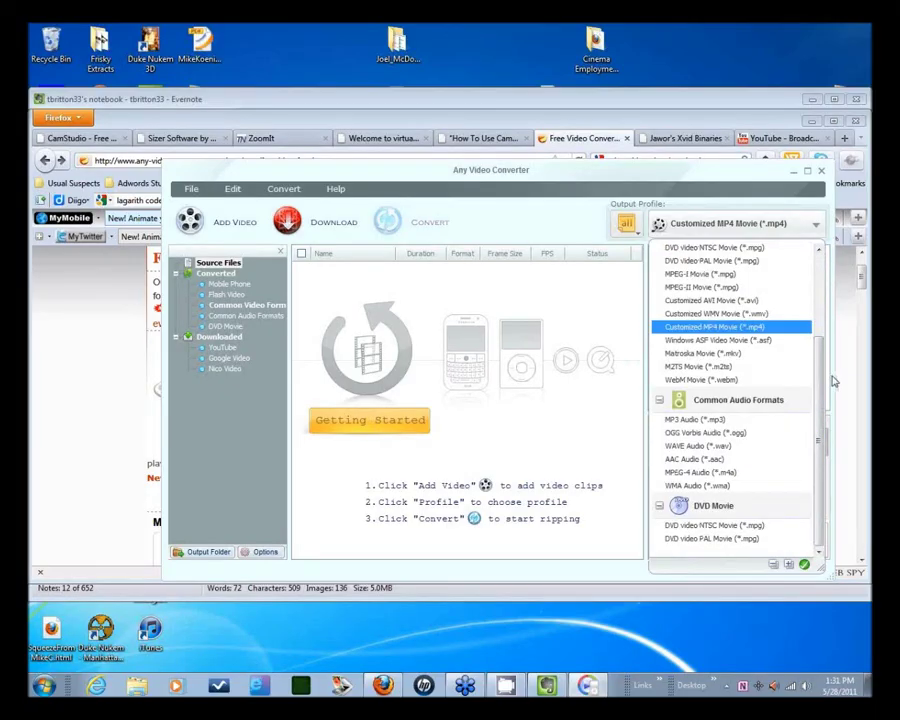
key(Down)
key(Down)
key(Down)
key(Down)
key(Down)
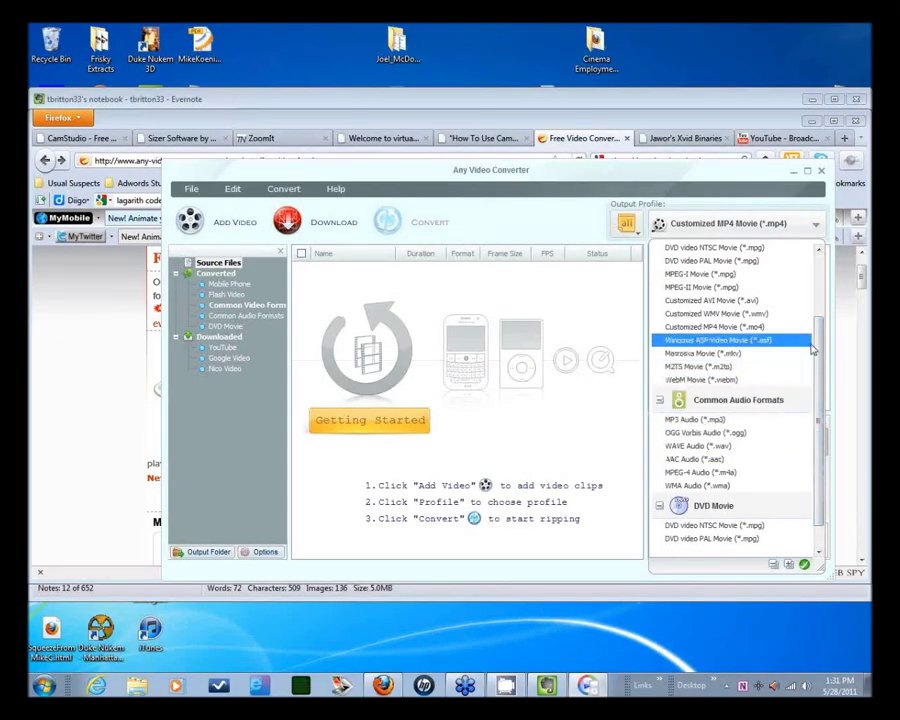
scroll(817, 330, up, 2)
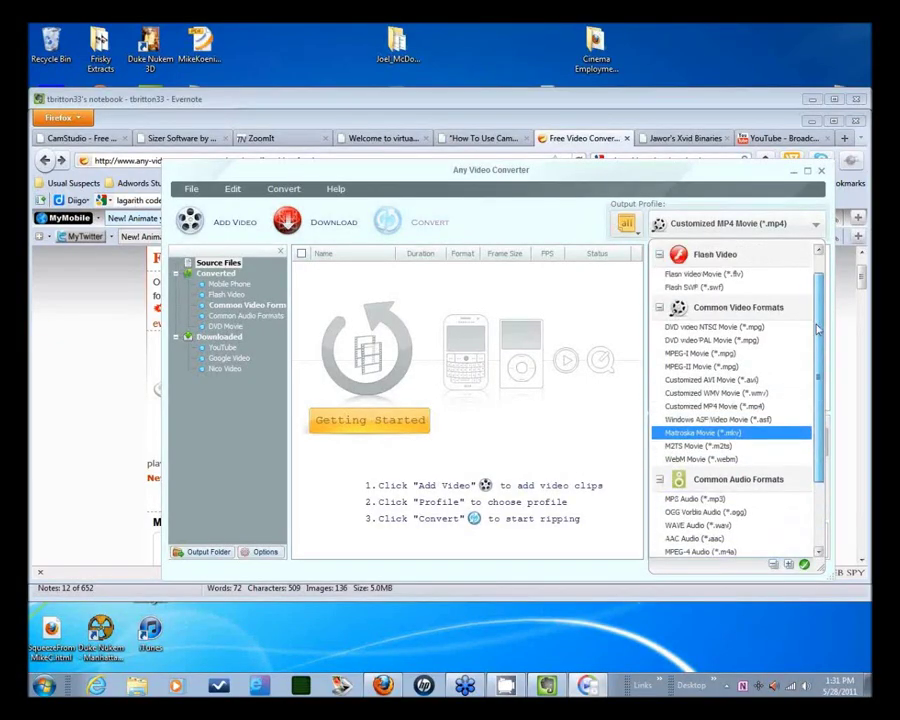
scroll(817, 330, down, 1)
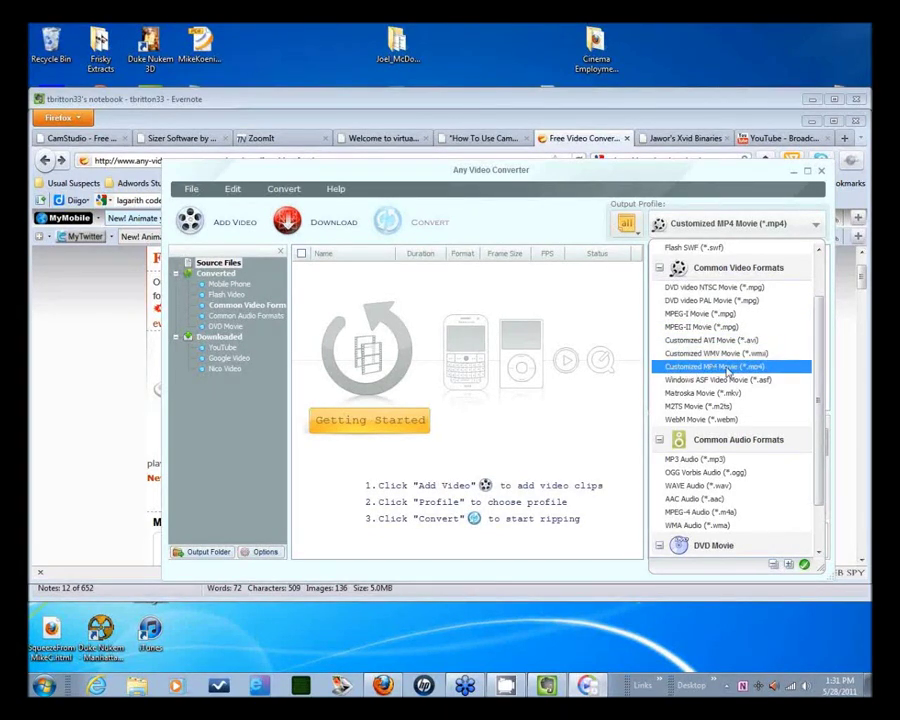
click(728, 370)
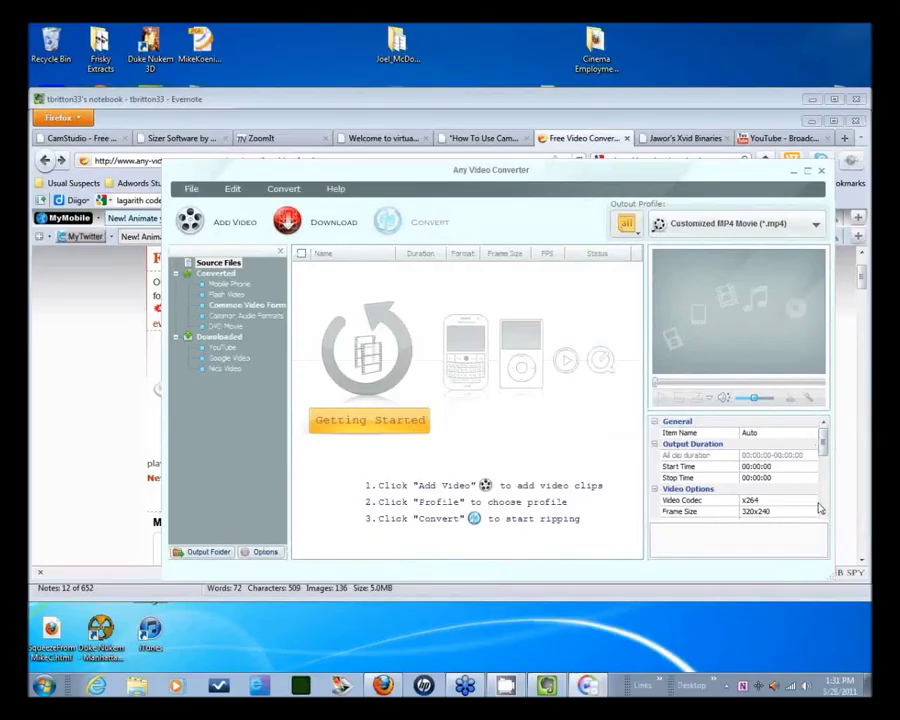
Step: View the video codec choices for the MP4 profile without changing the codec
click(810, 500)
click(813, 501)
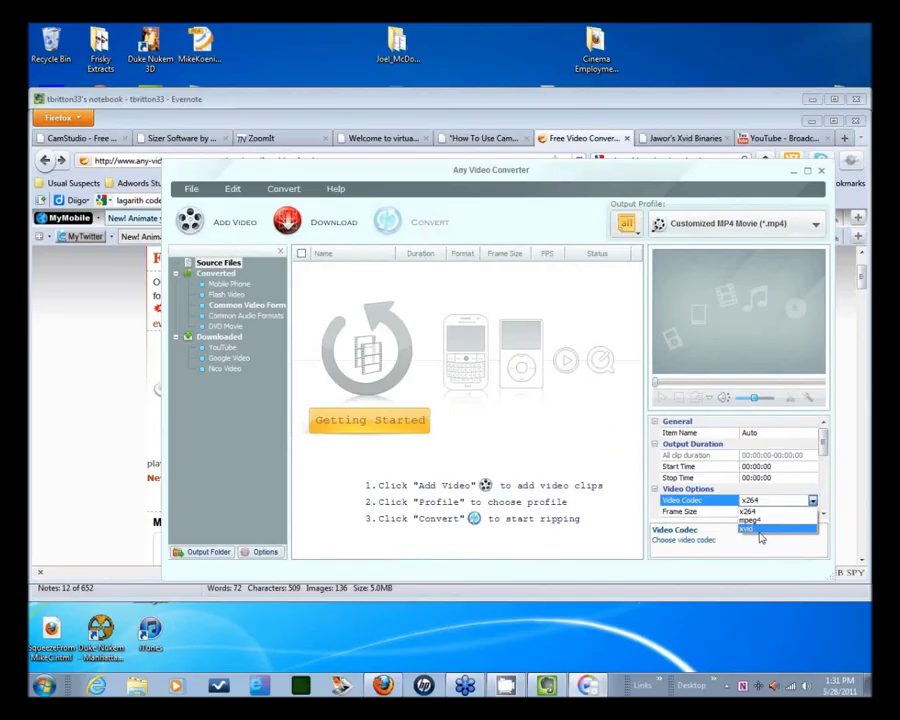
click(812, 516)
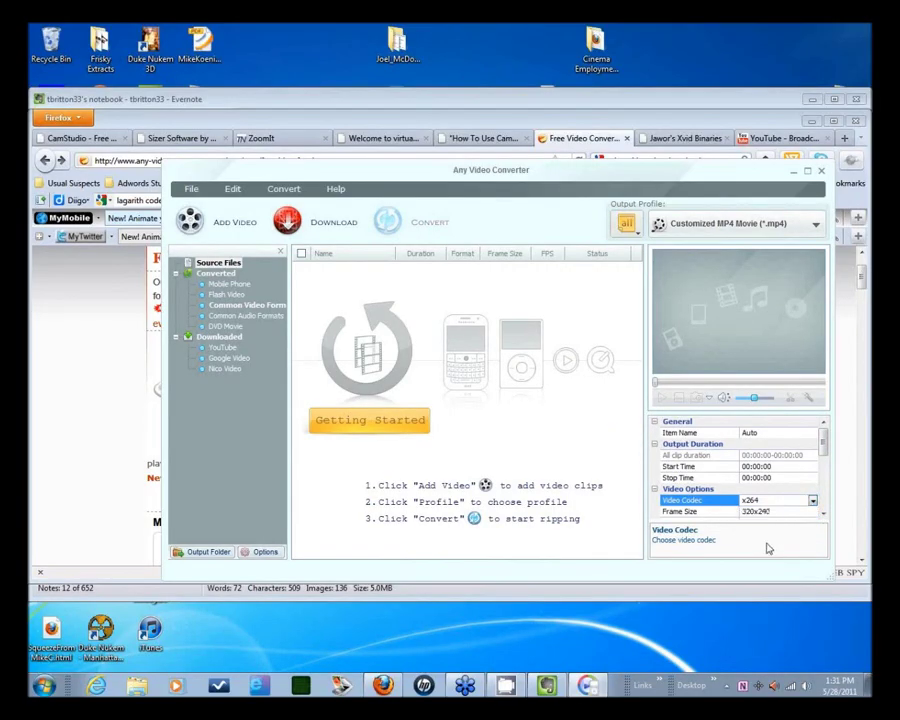
Step: Set the frame size in the MP4 profile's video options to Original
click(813, 512)
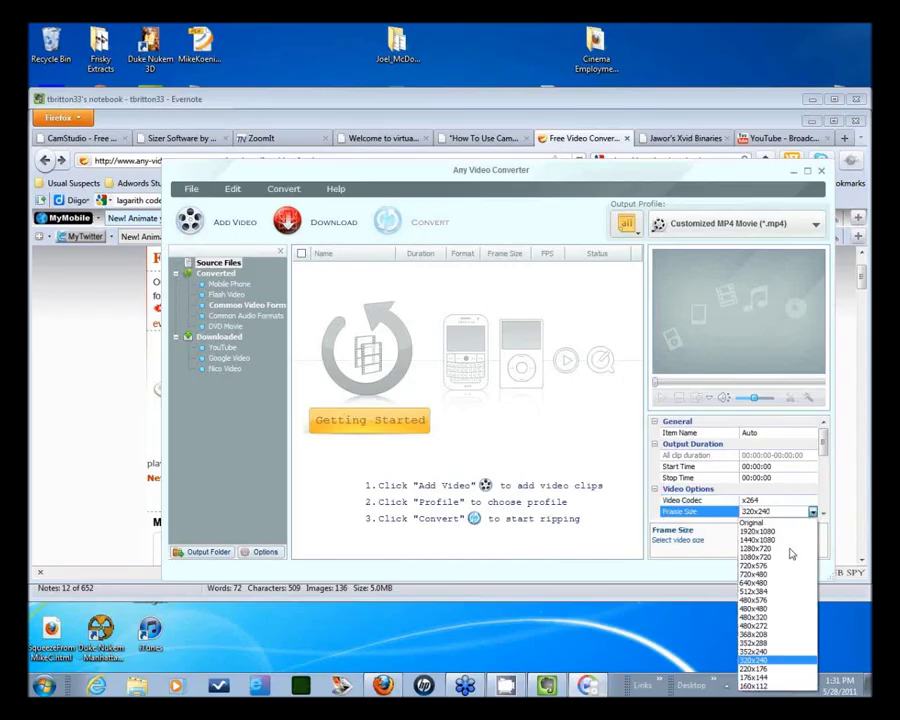
click(752, 522)
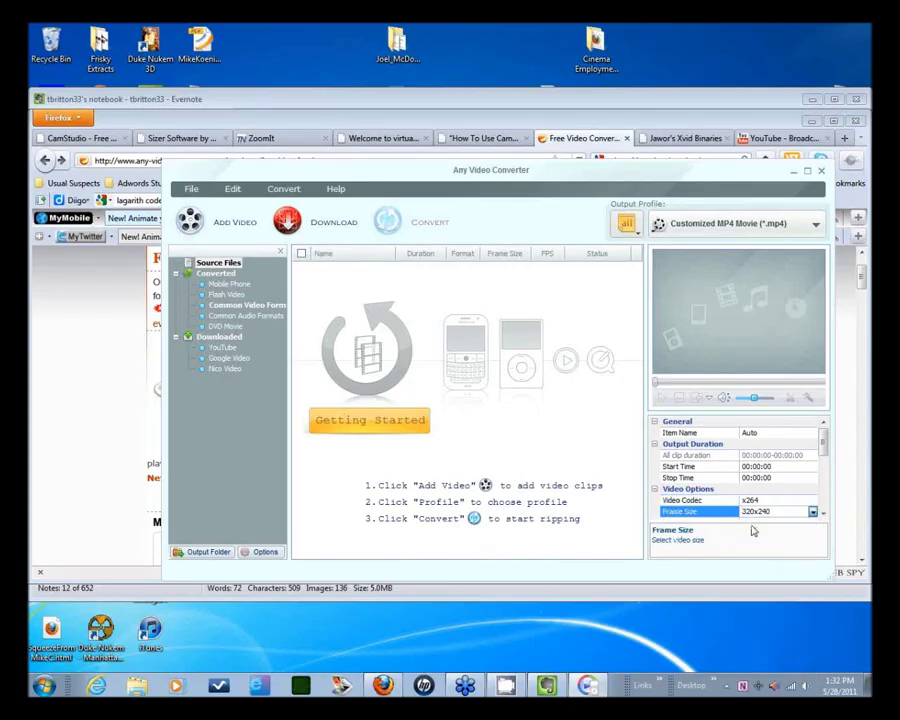
click(812, 512)
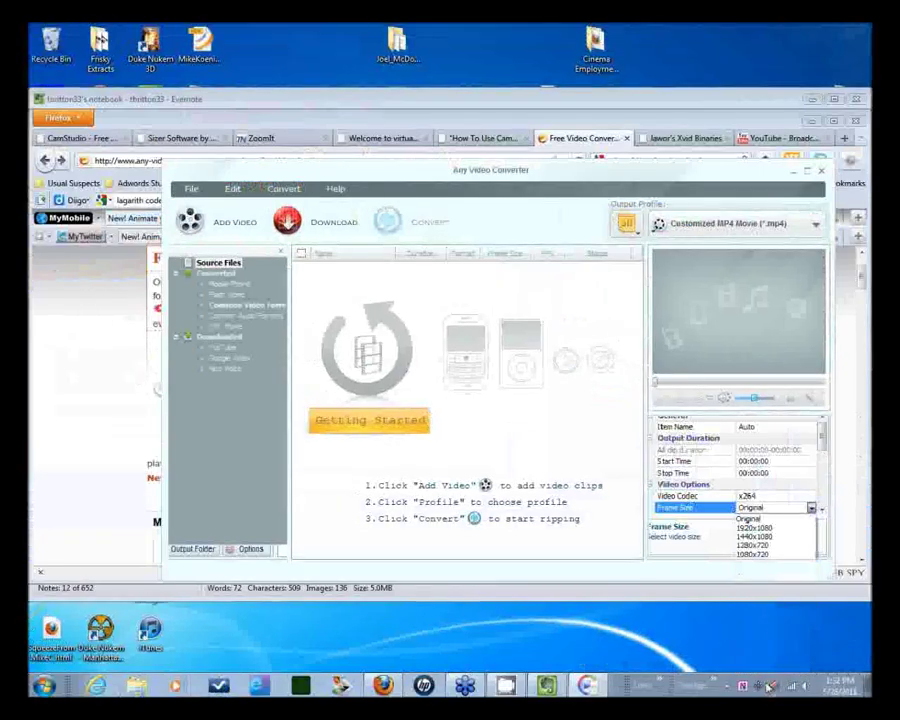
click(732, 580)
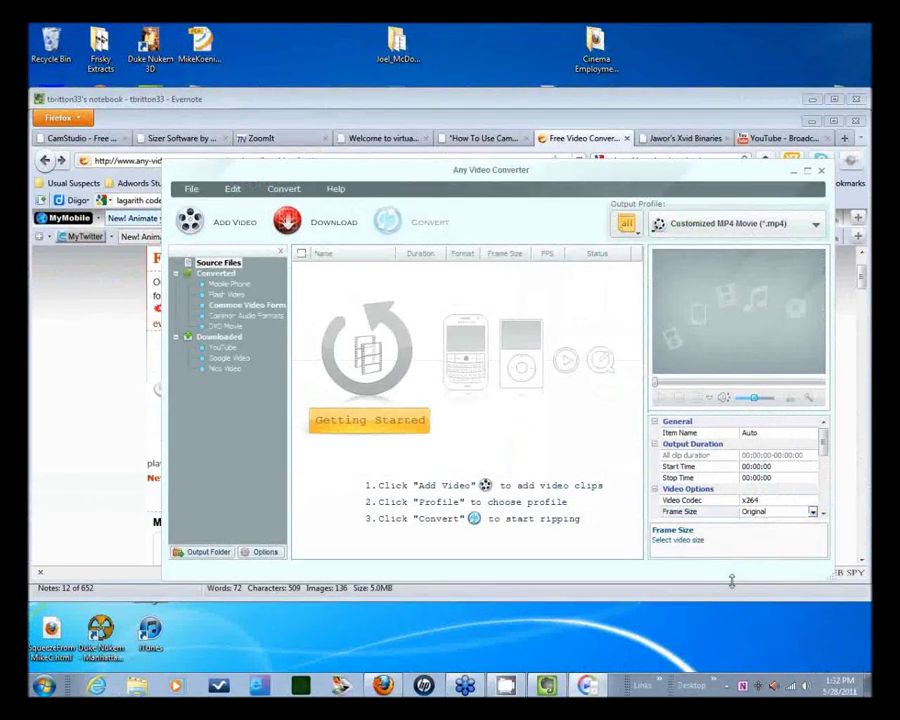
click(699, 540)
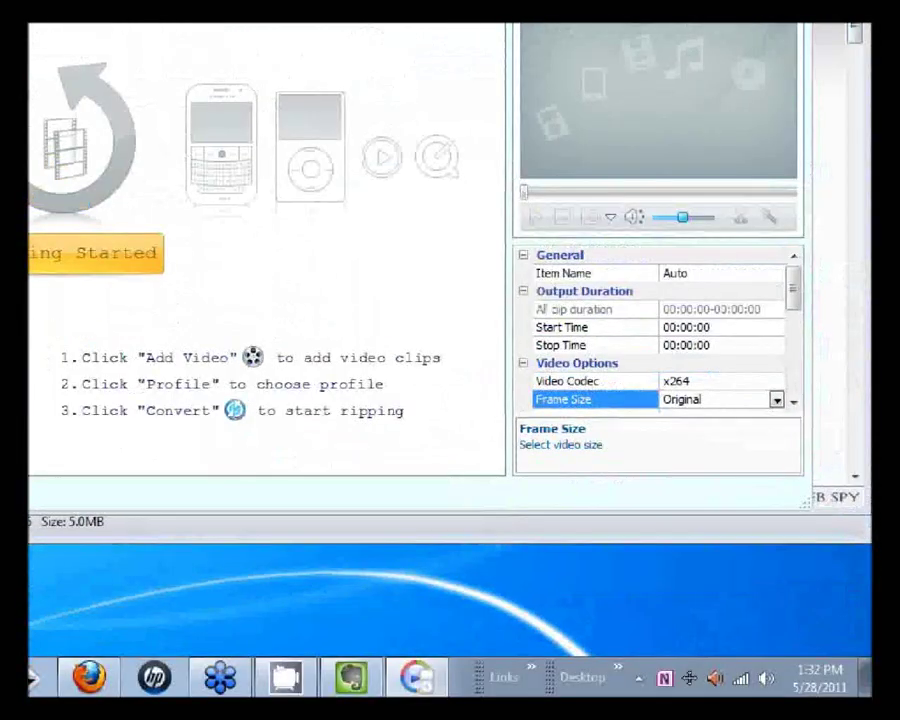
Step: Reopen the video codec choices, compare x264, mpeg4 and xvid, and keep x264
key(Up)
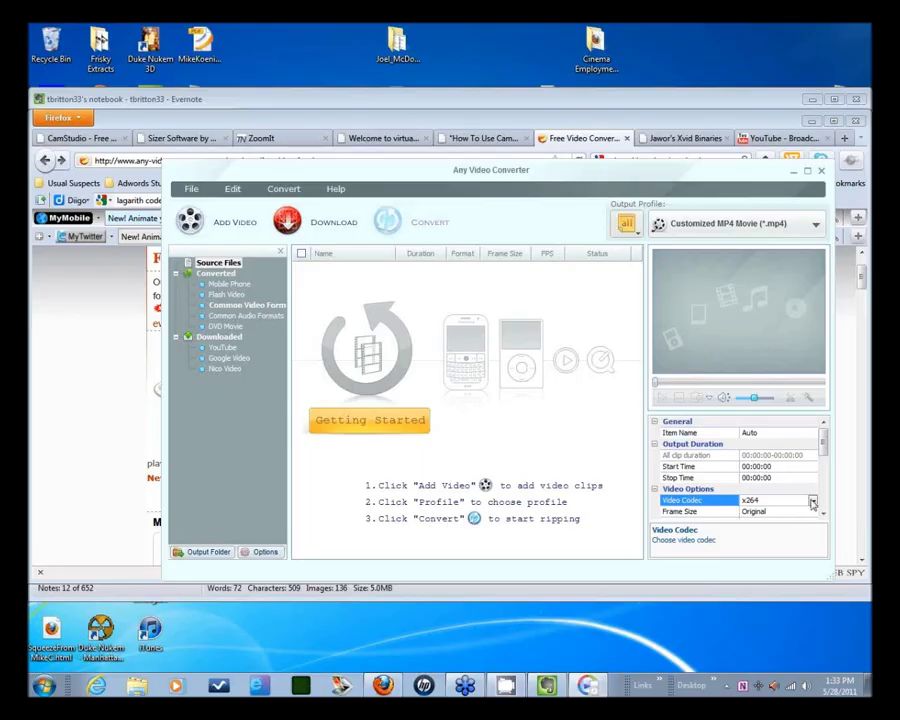
click(813, 500)
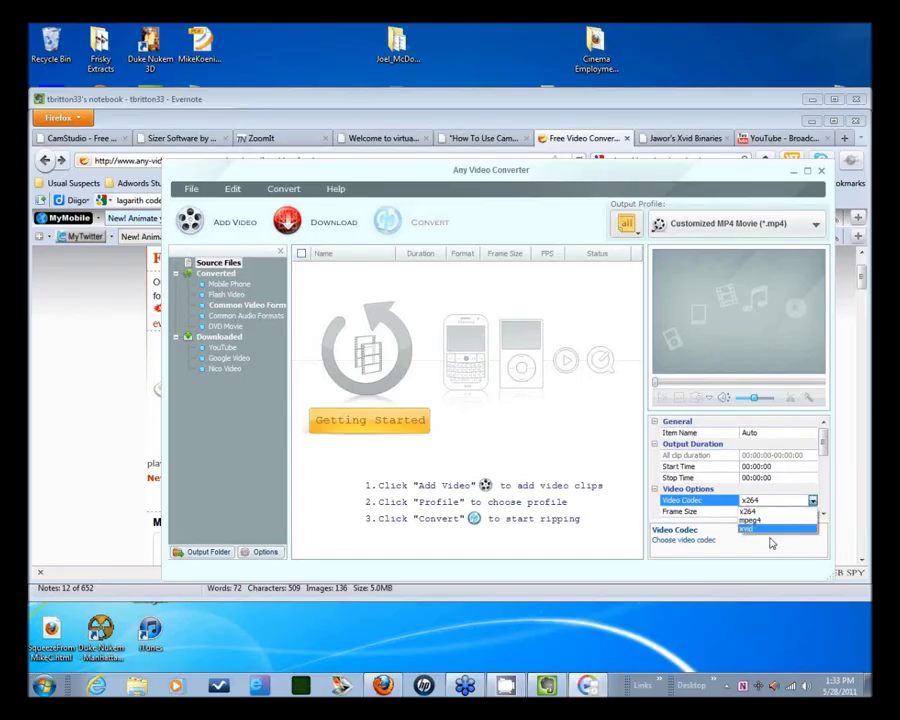
click(775, 502)
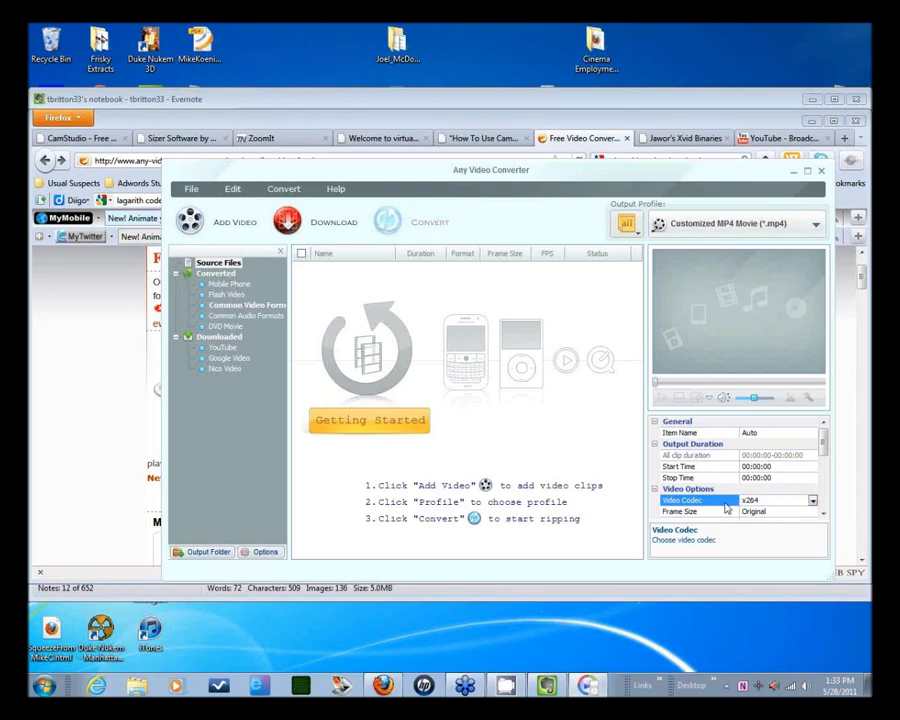
Step: Check the MP4 profile's video codec choices once more and leave x264 selected
click(814, 503)
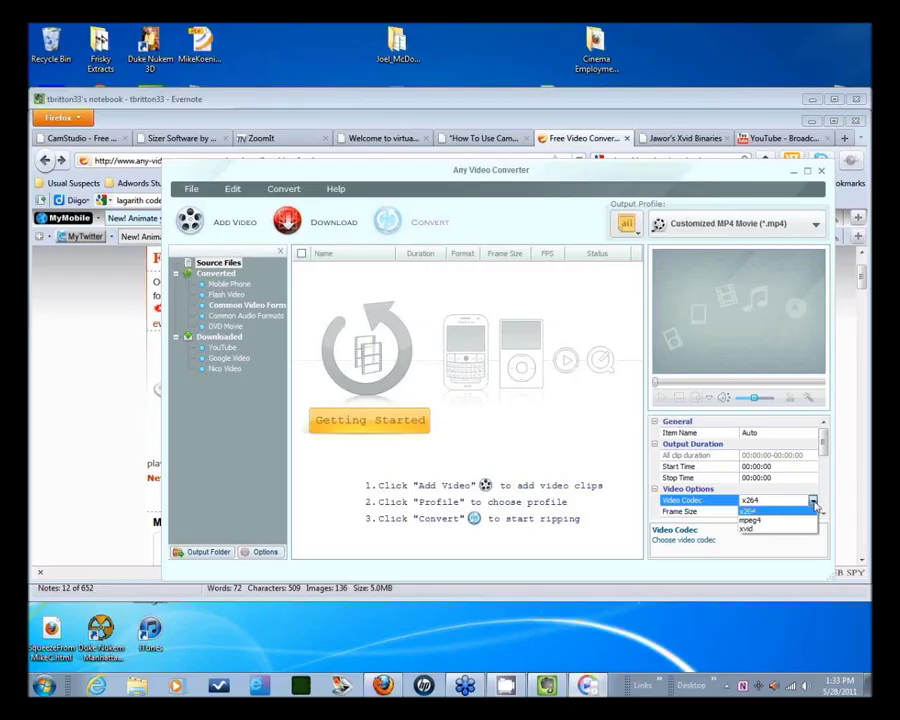
click(754, 551)
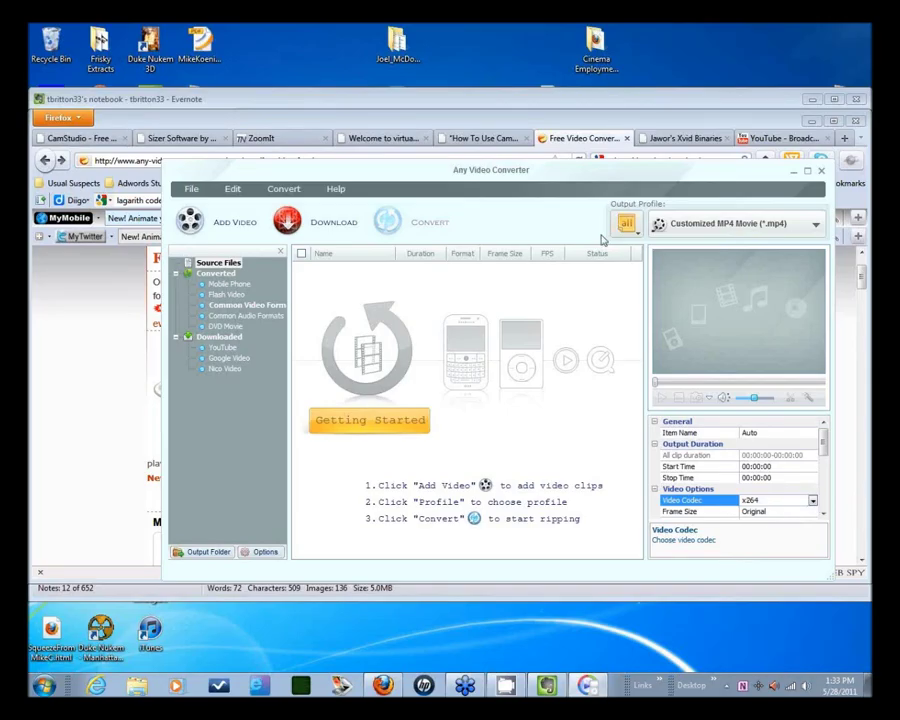
Step: Switch to Firefox and search the web in a new tab for "k-lite codec pack", refined to "k-lite codec pack mega"
click(835, 137)
click(843, 138)
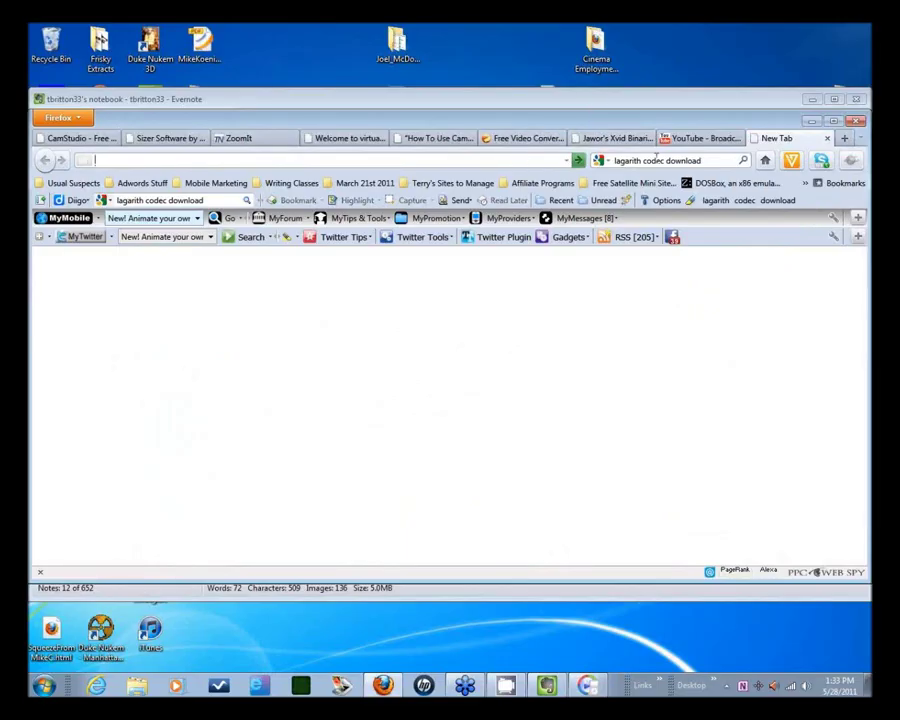
click(684, 158)
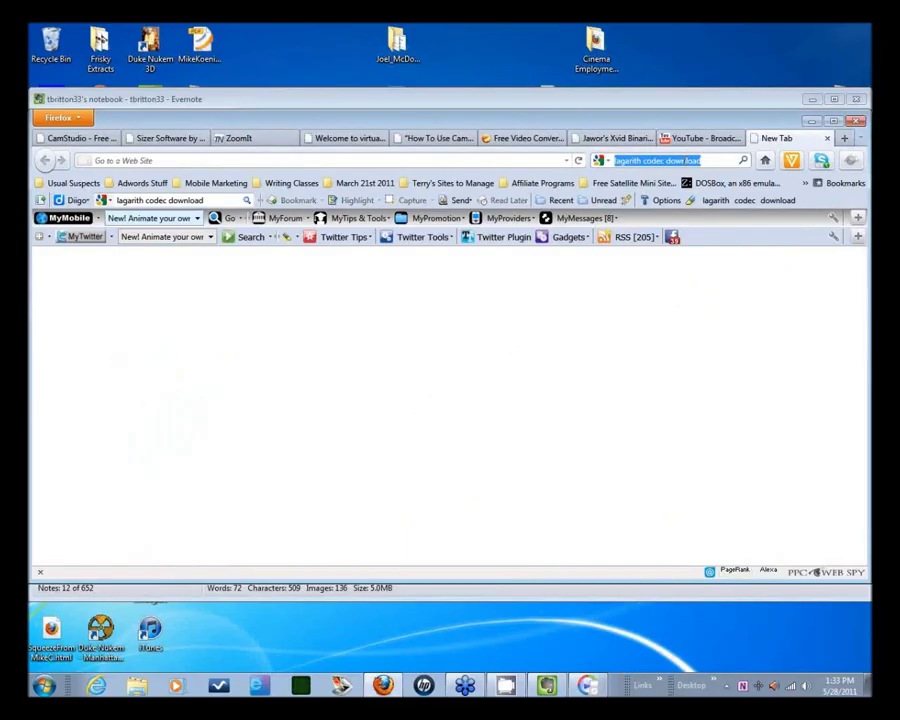
text(k-li)
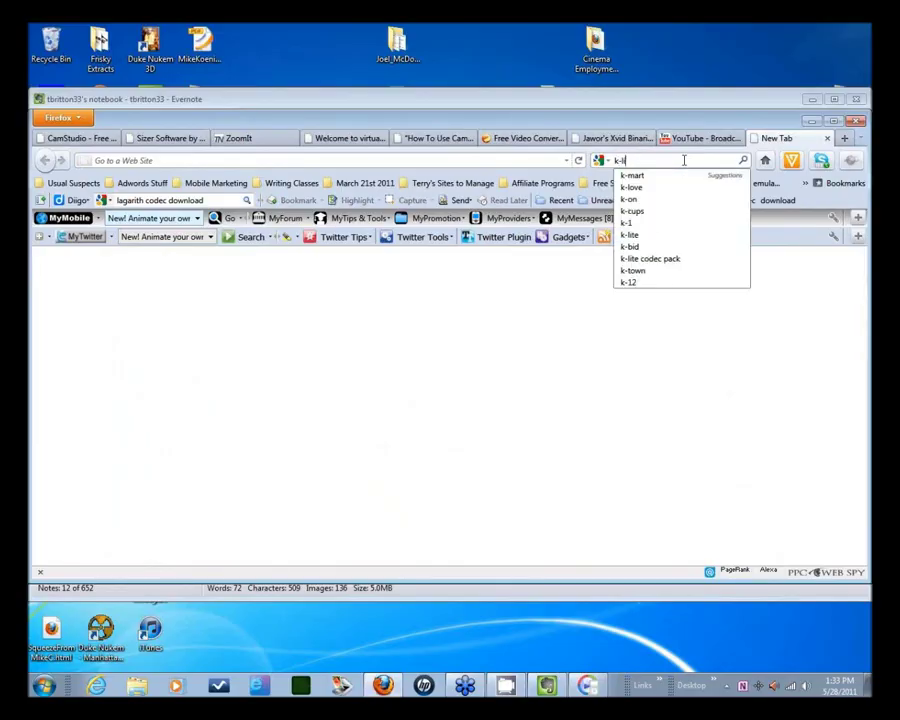
text(te)
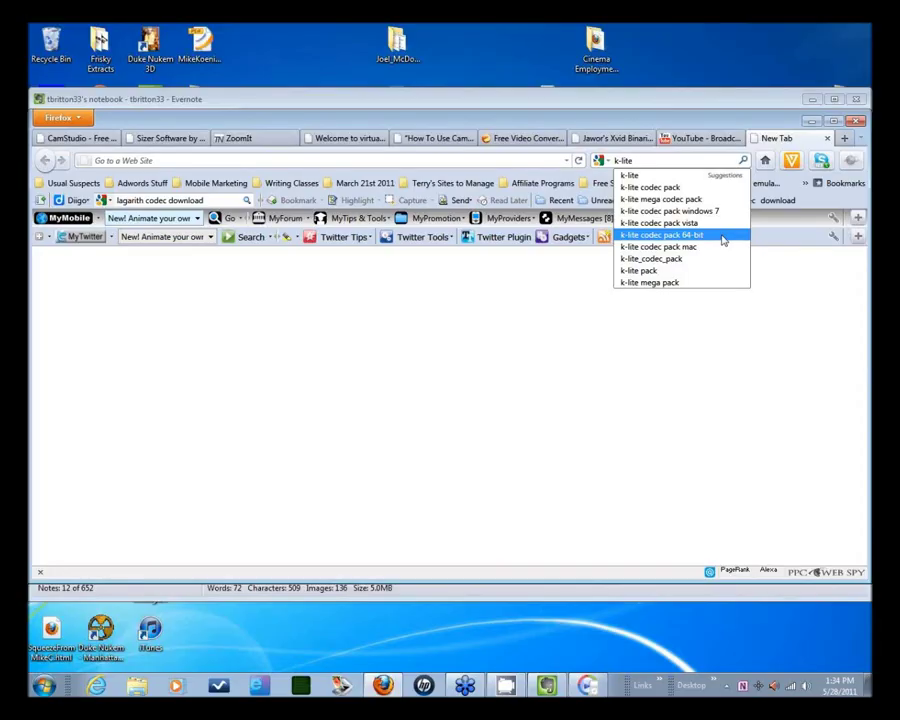
click(664, 188)
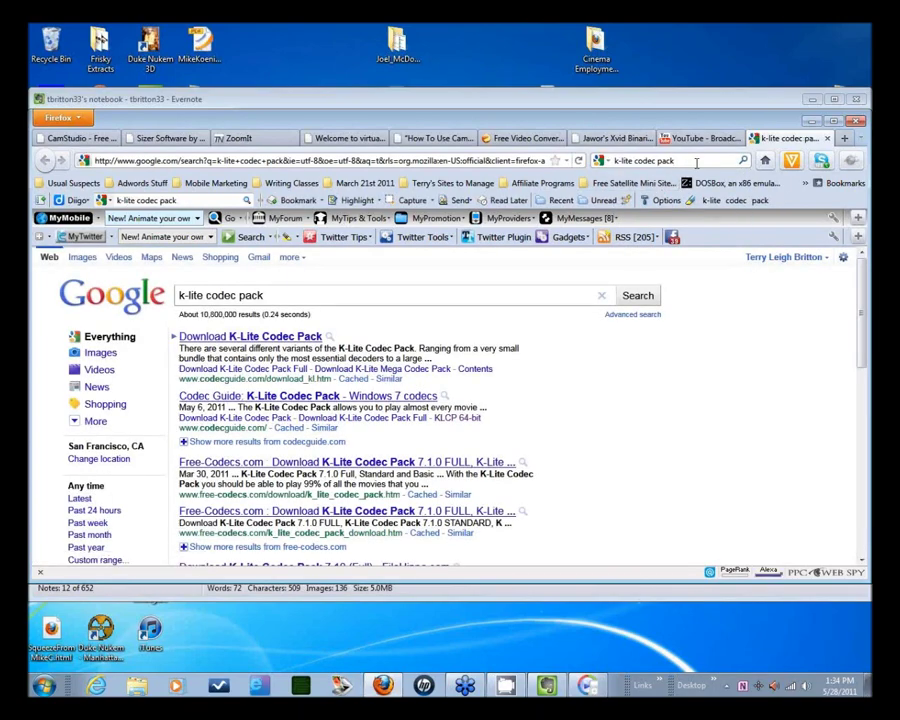
text(mega)
key(Return)
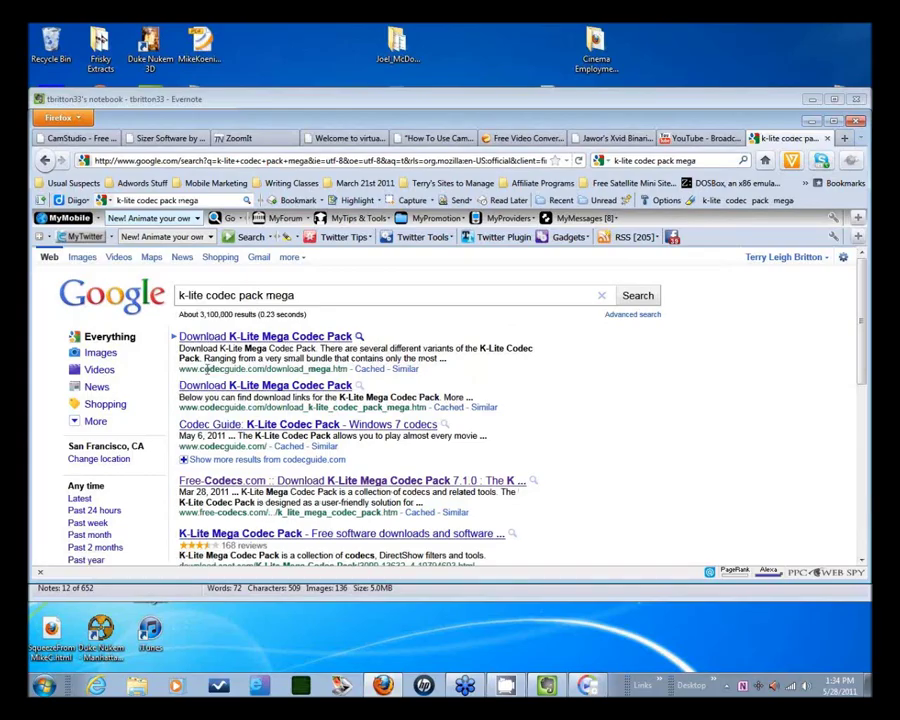
Step: Review the search results, open the Free-Codecs.com result for K-Lite Mega Codec Pack 7.1.0 and go to its download page
drag(204, 368, 237, 361)
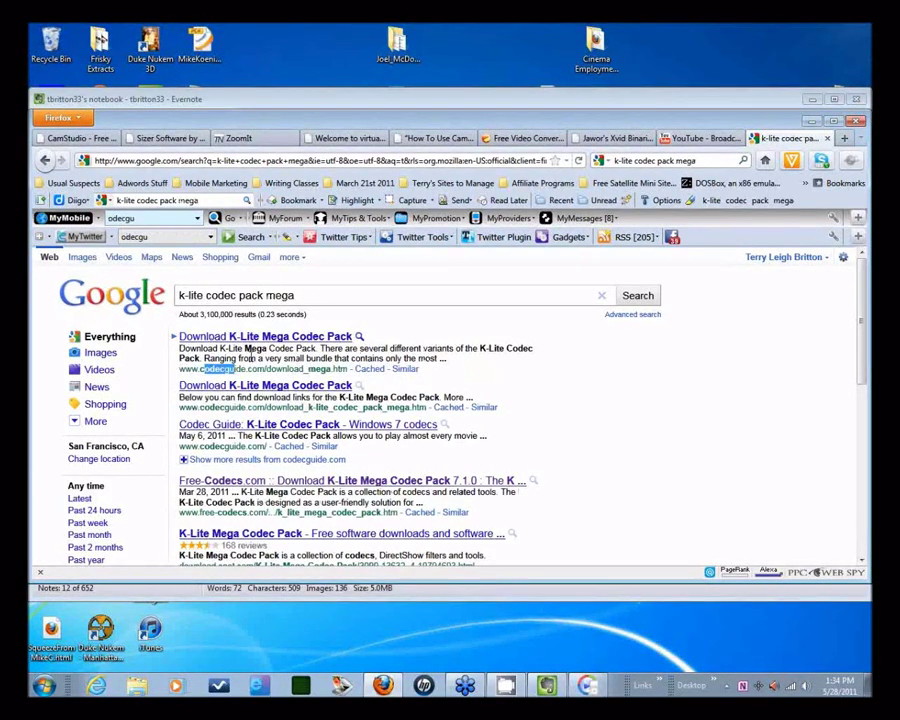
scroll(250, 351, down, 2)
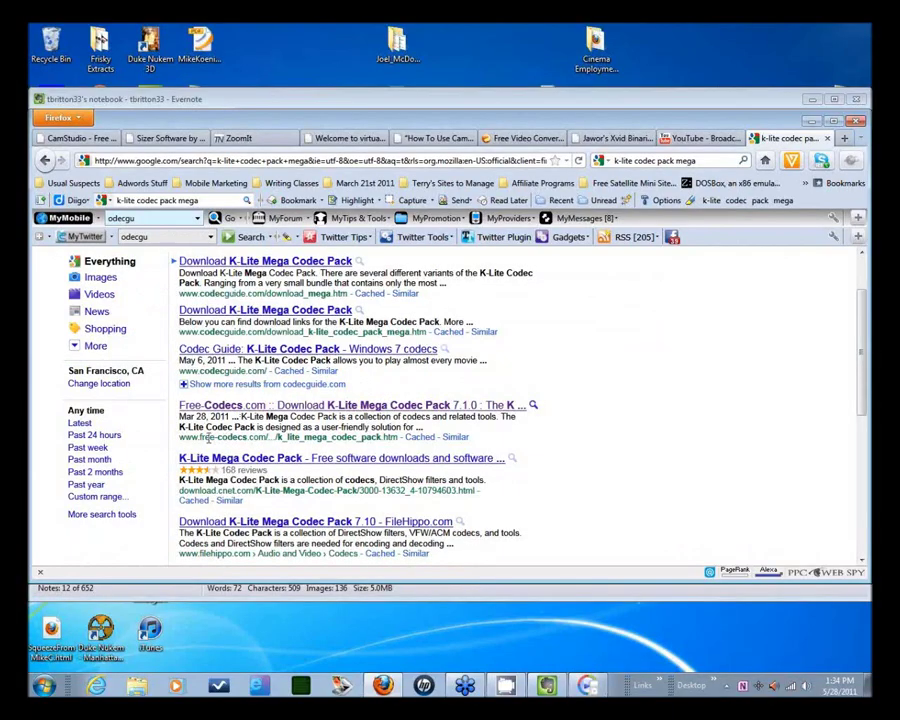
mouse_move(200, 437)
mouse_down()
mouse_move(238, 439)
mouse_move(197, 442)
mouse_up()
scroll(578, 418, down, 1)
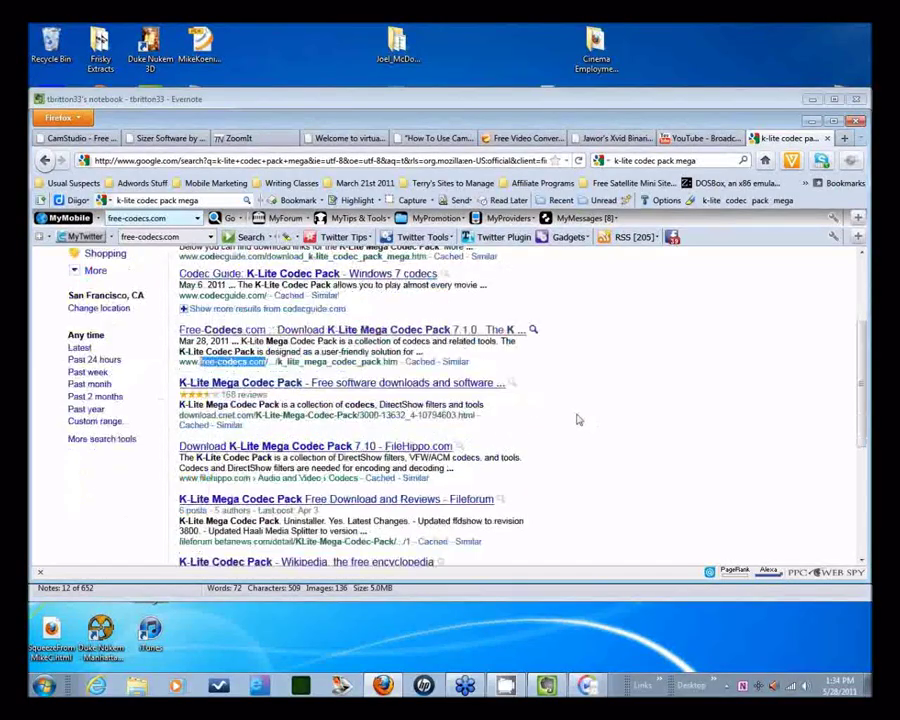
click(284, 376)
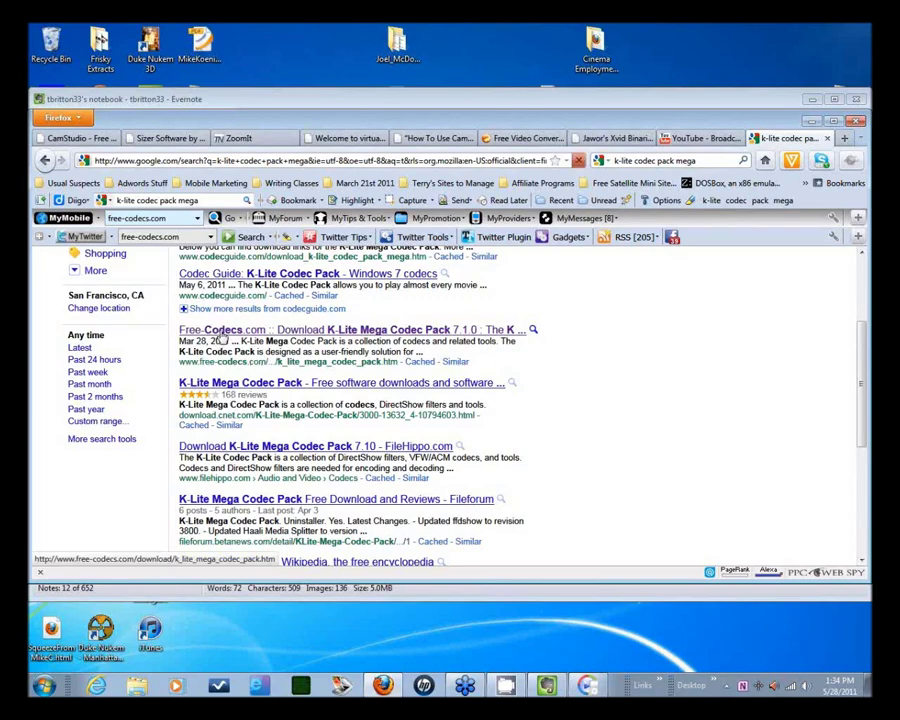
click(381, 331)
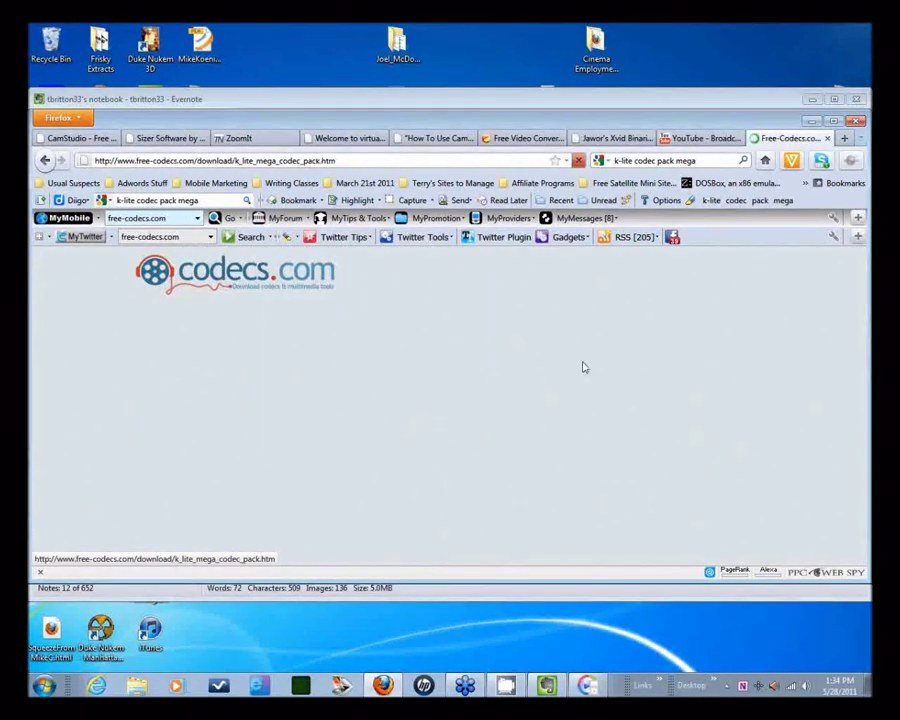
scroll(531, 383, down, 3)
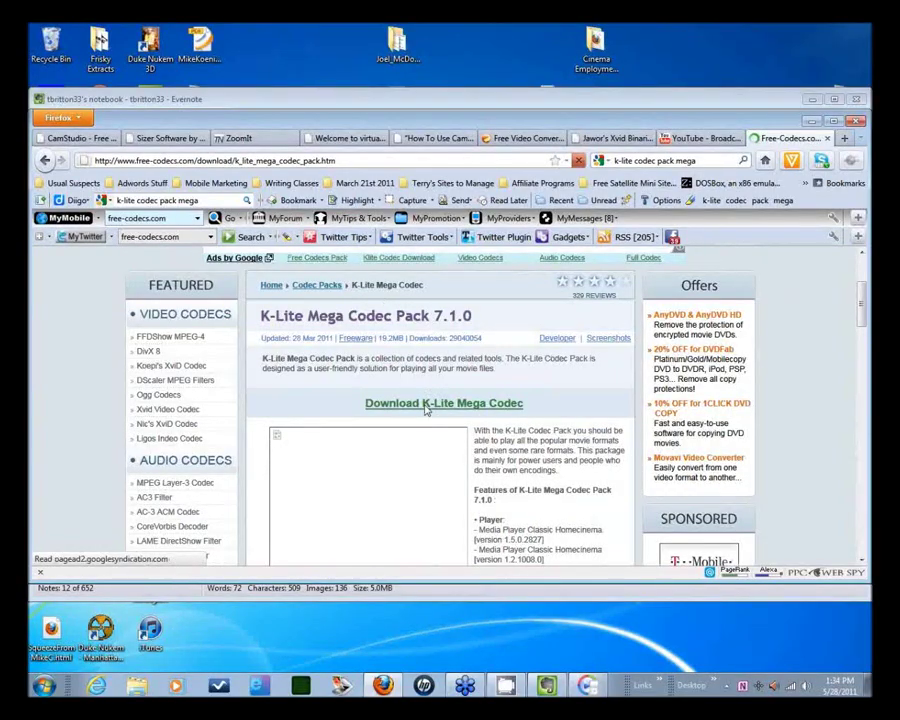
click(460, 406)
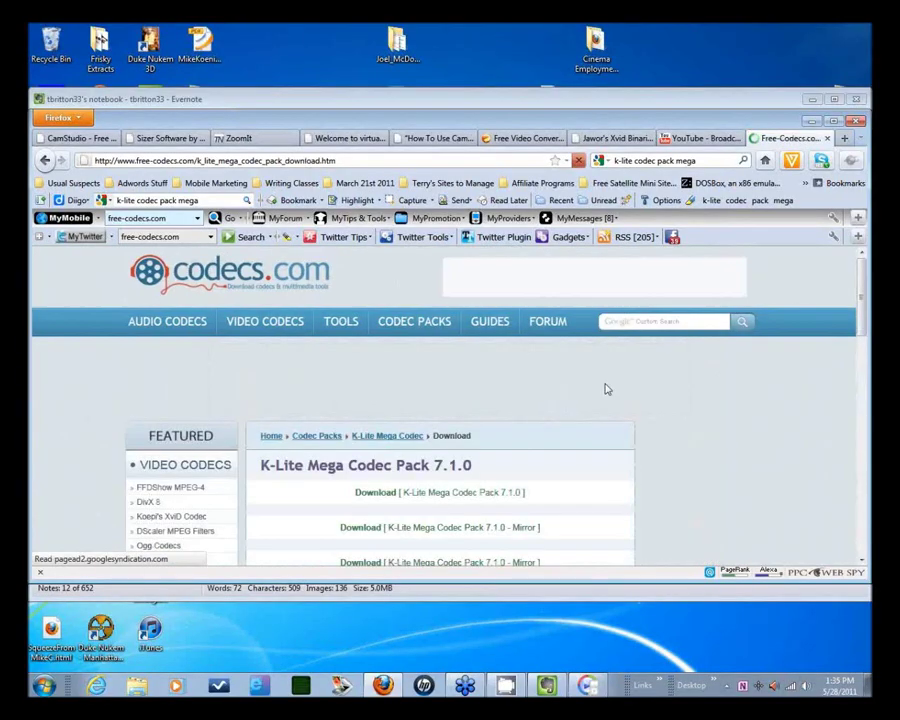
Step: Download K-Lite Mega Codec Pack 7.1.0 from the main link, saving the installer, and point out "Mega" in the page heading
scroll(605, 389, down, 3)
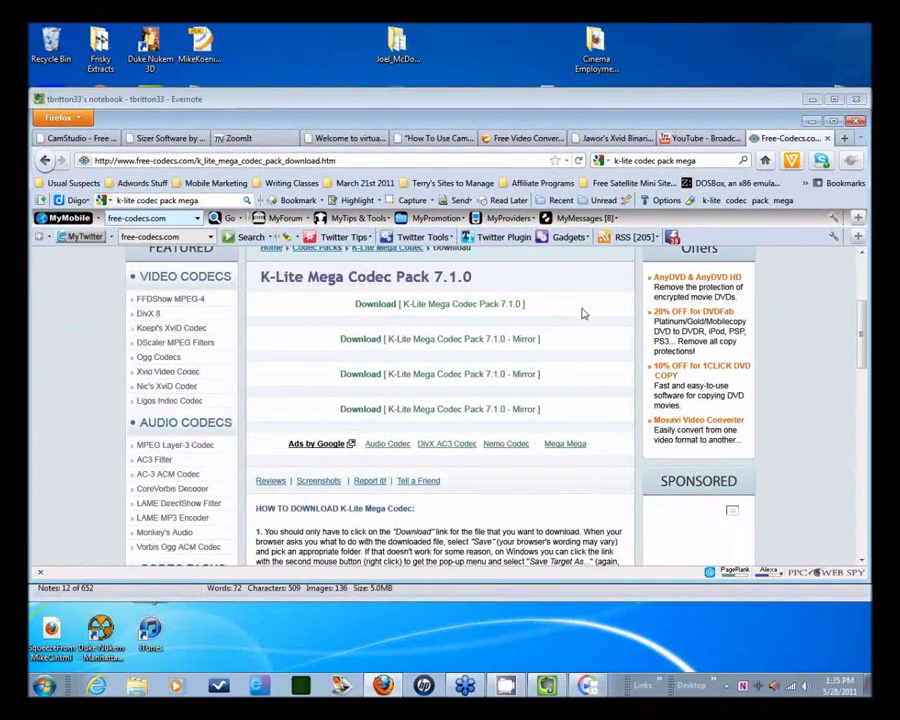
click(444, 316)
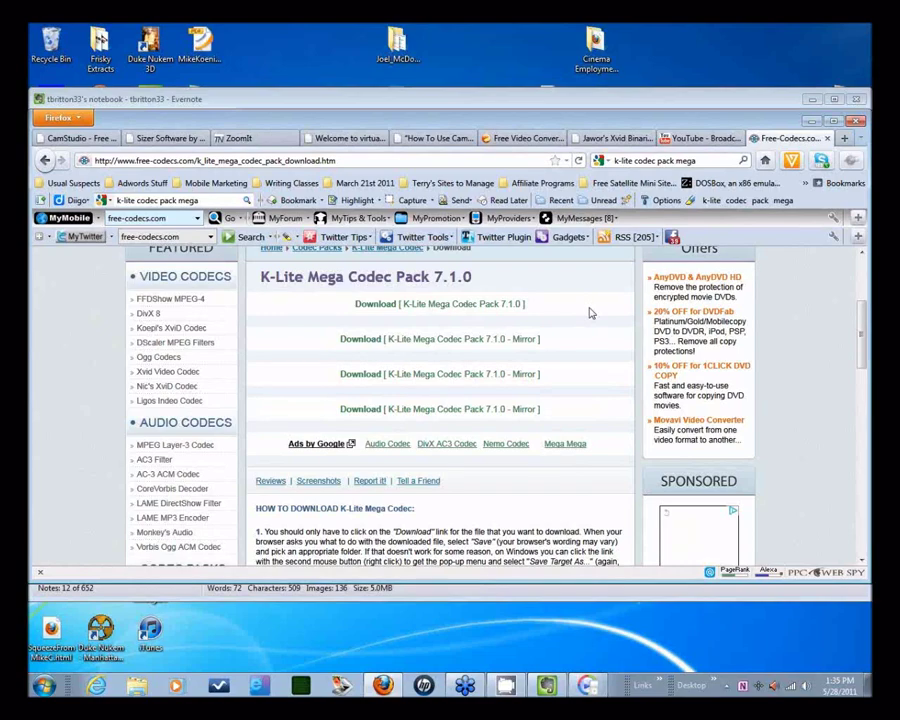
click(518, 304)
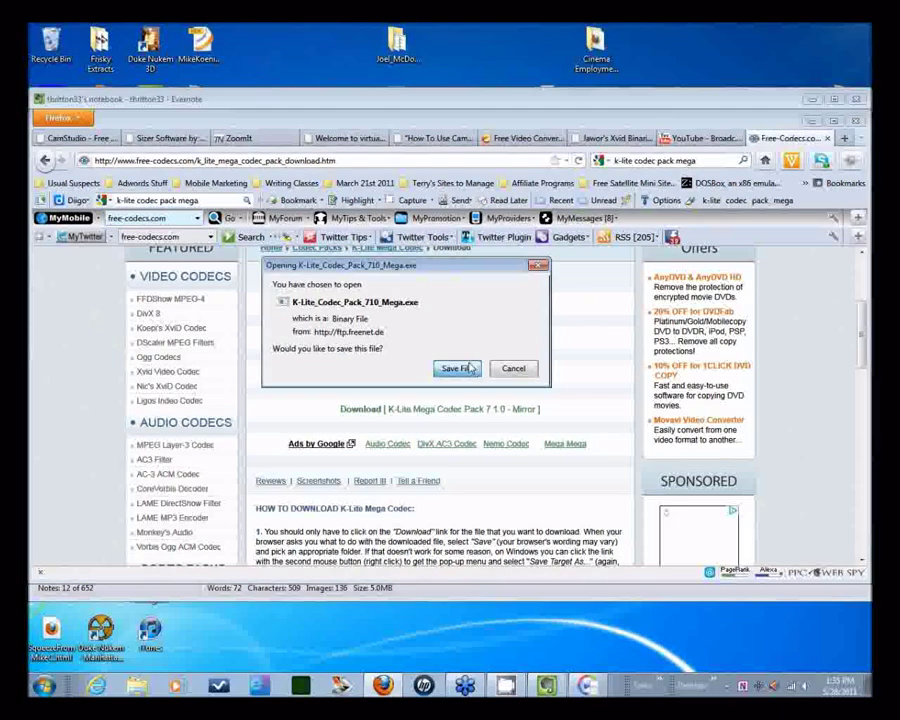
click(458, 368)
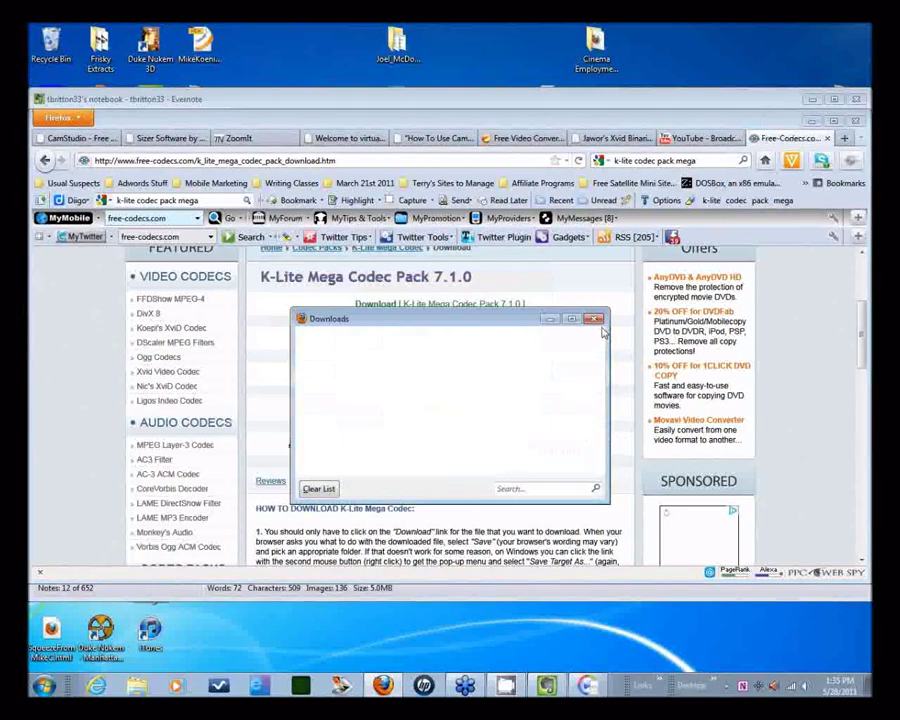
click(580, 275)
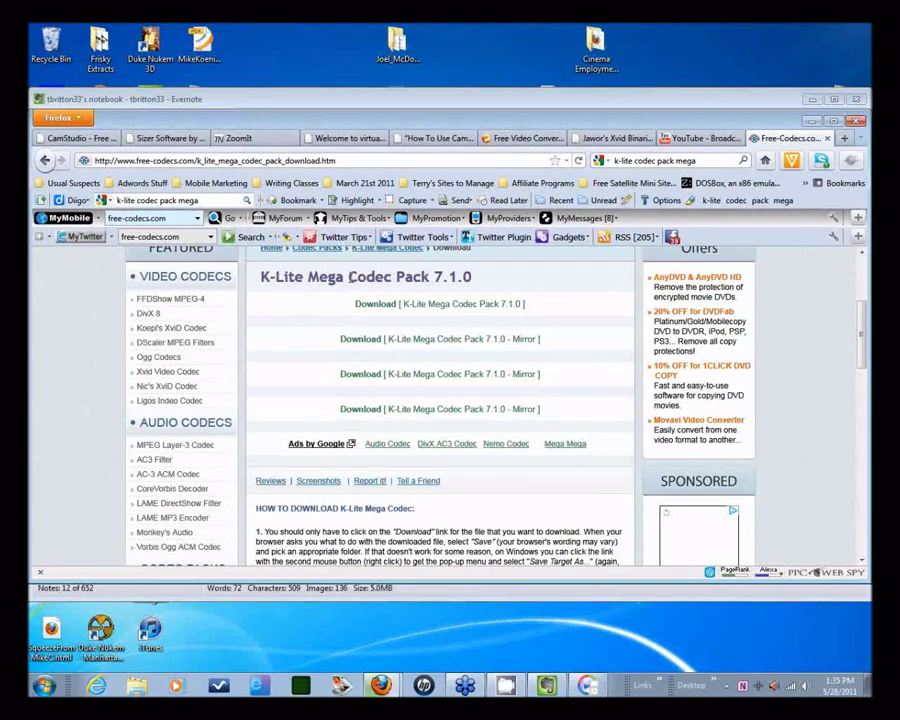
drag(307, 277, 343, 277)
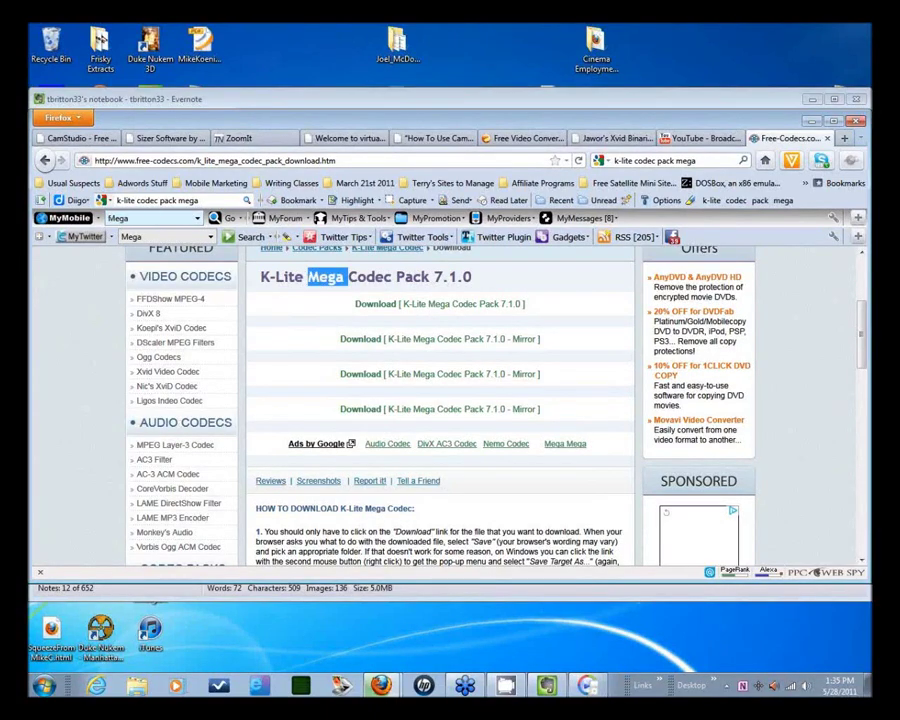
click(322, 278)
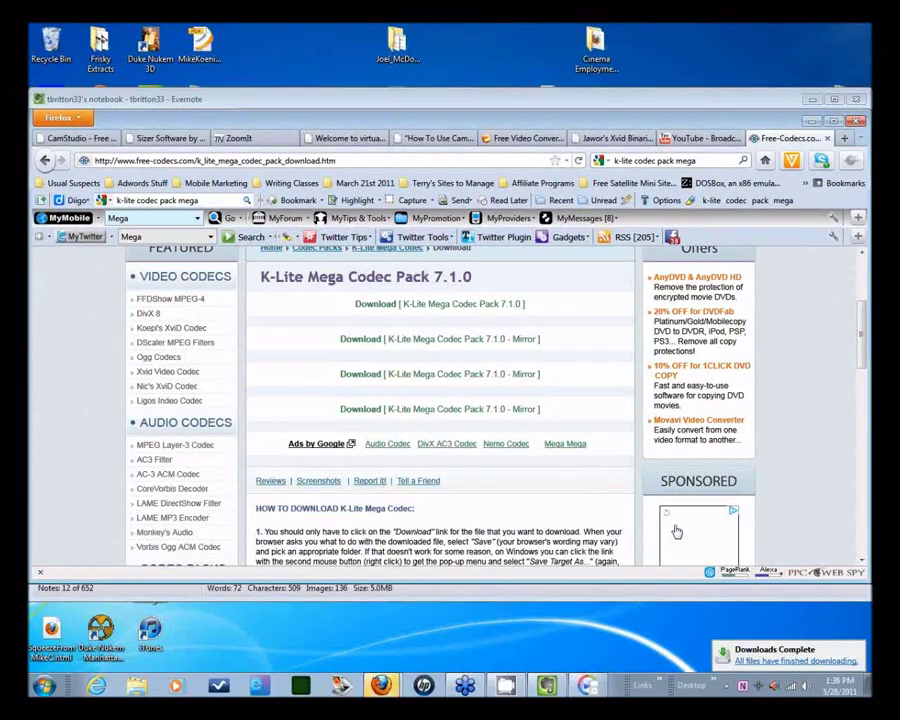
Step: Run the downloaded K-Lite_Codec_Pack_710_Mega(1).exe installer and proceed with Advanced install to the component selection
key(ctrl+j)
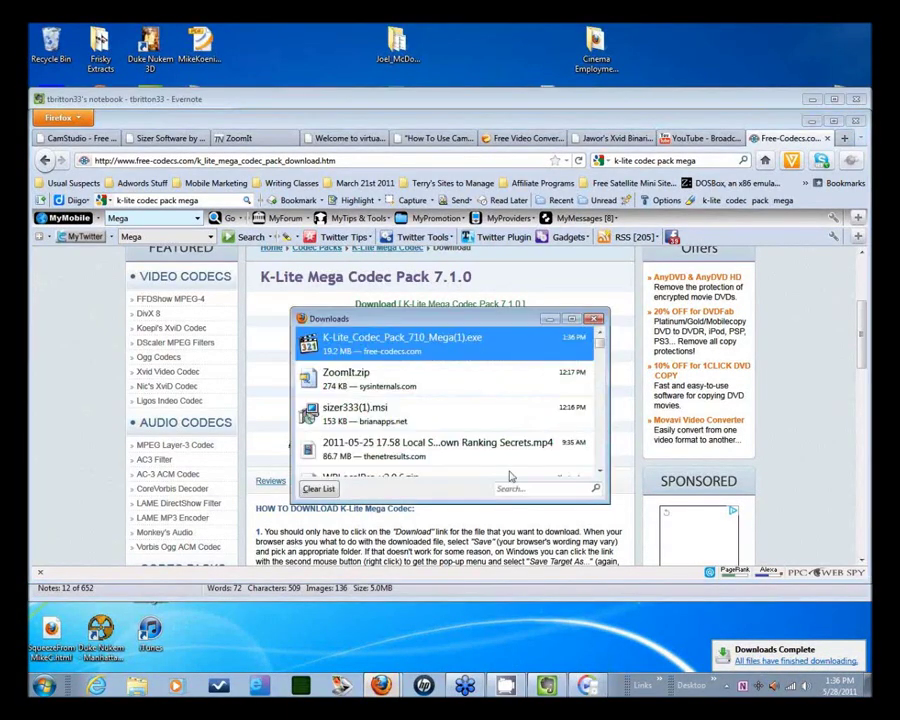
double_click(500, 343)
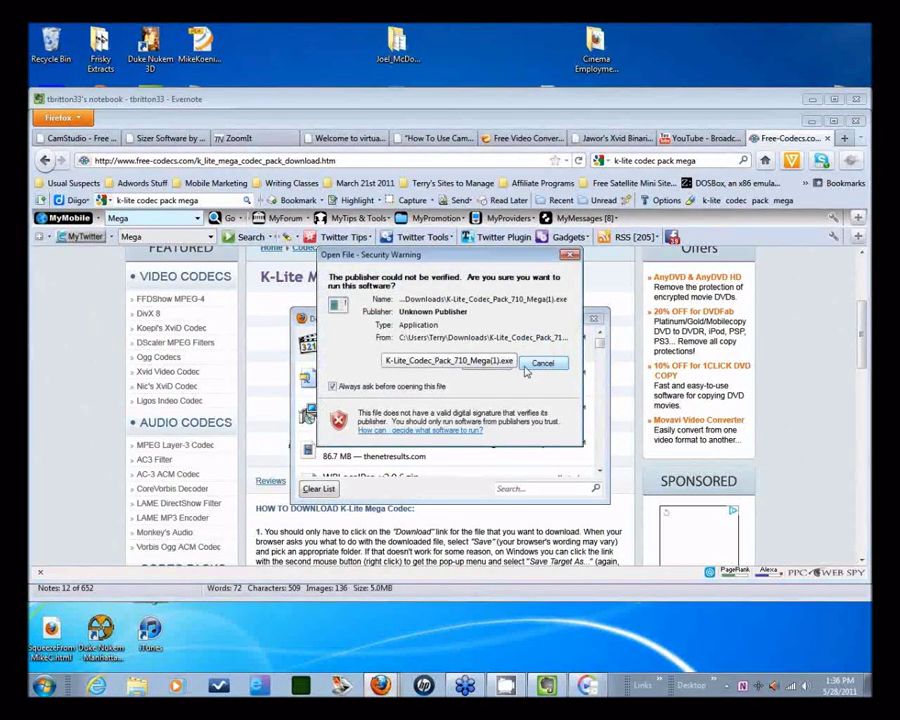
click(490, 363)
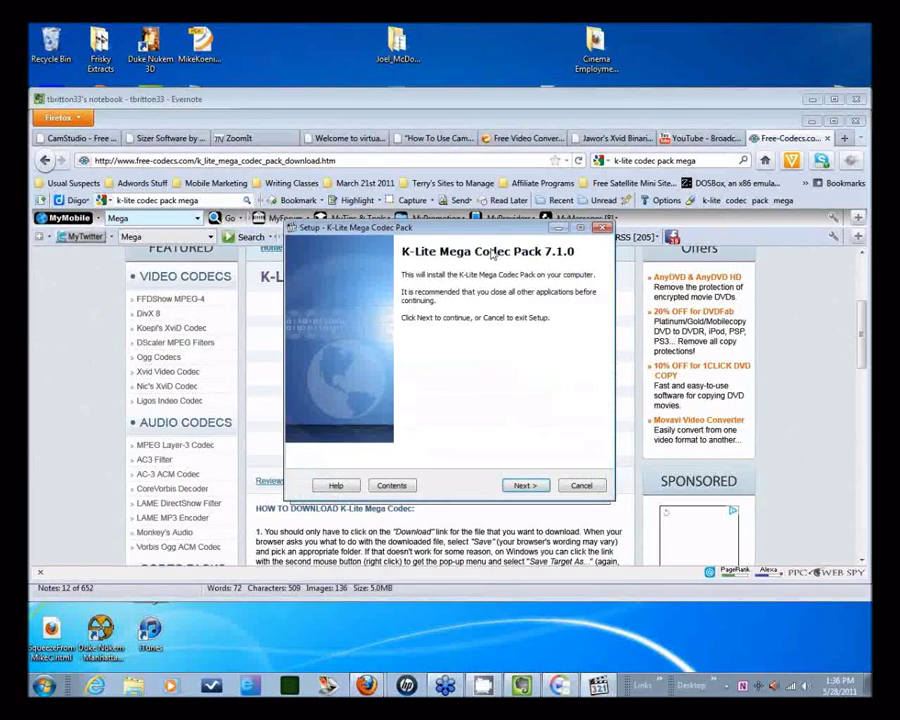
click(524, 485)
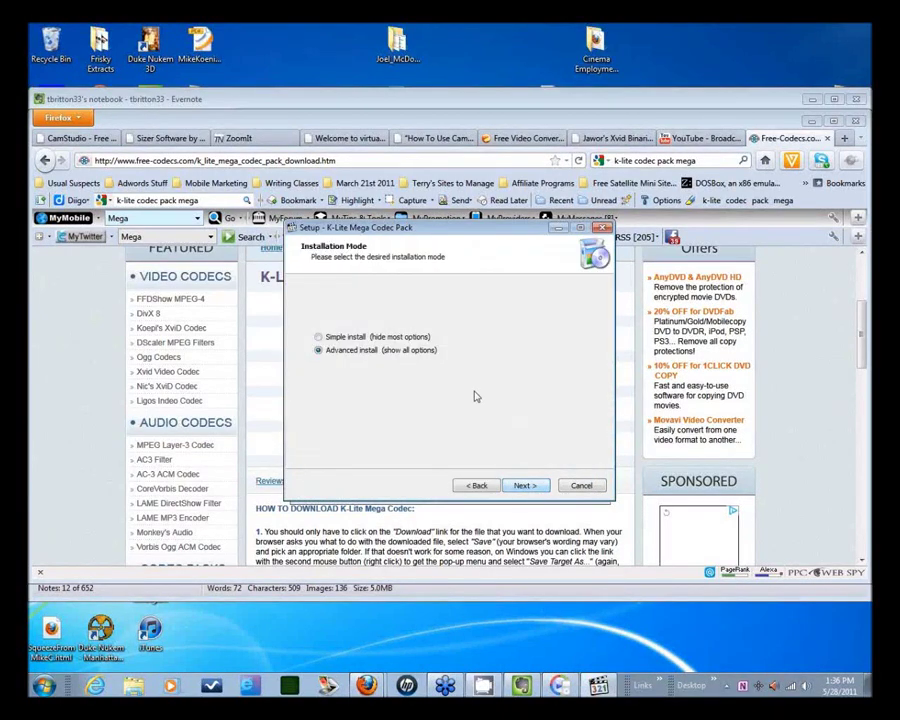
click(526, 486)
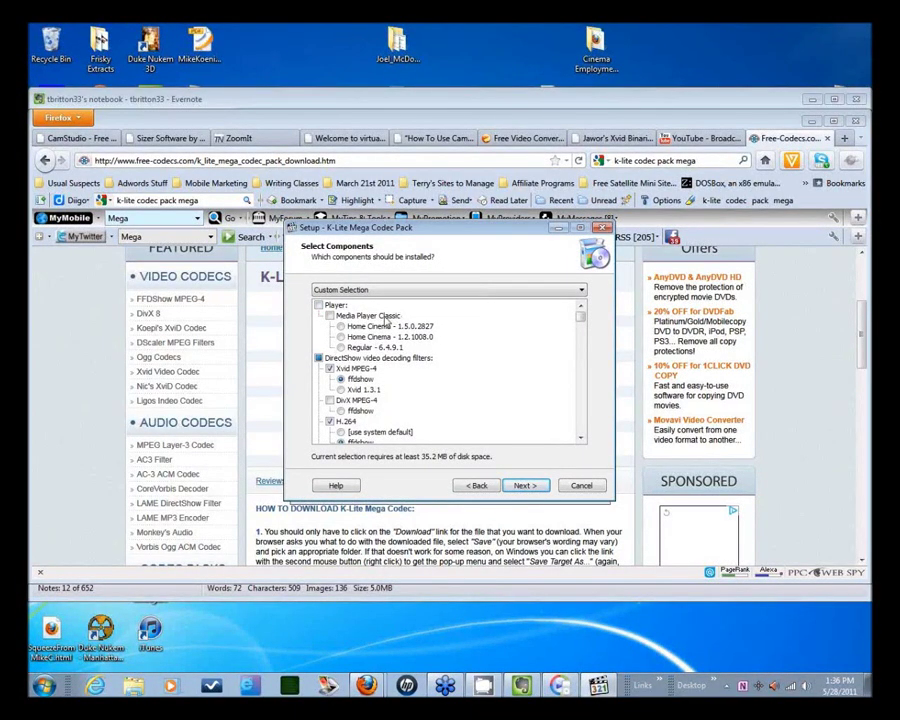
Step: Look at the preset component profiles, including Profile 7: Lots of stuff, and deselect all components
key(Up)
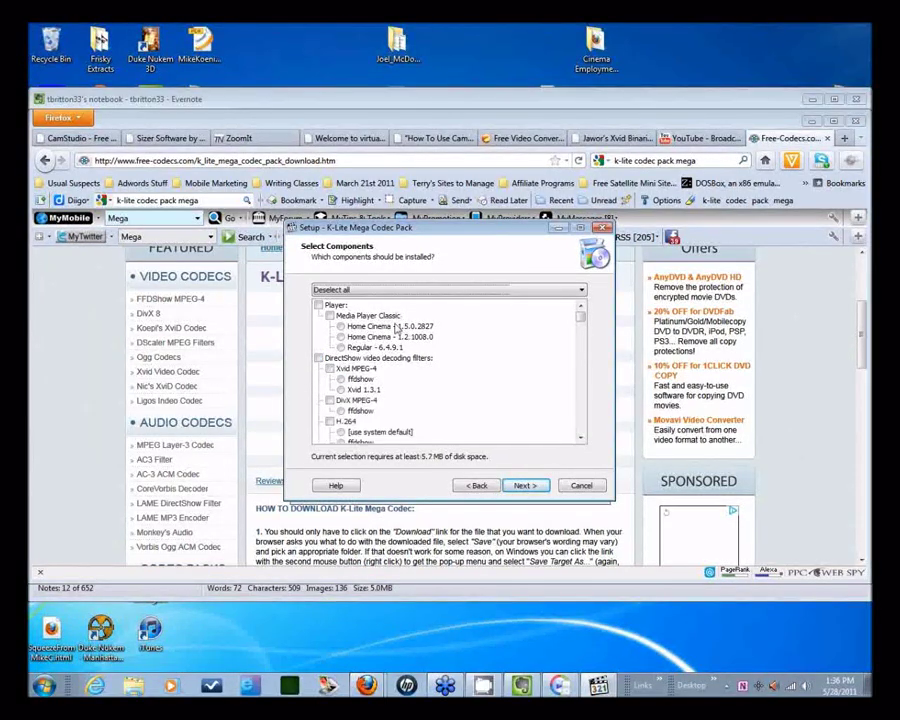
key(Up)
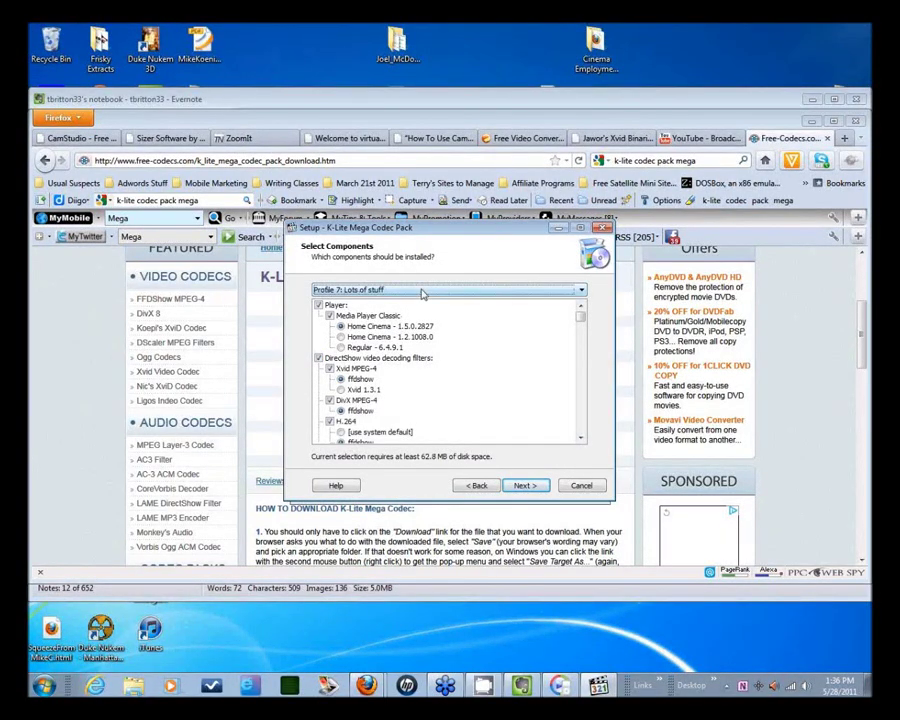
click(351, 291)
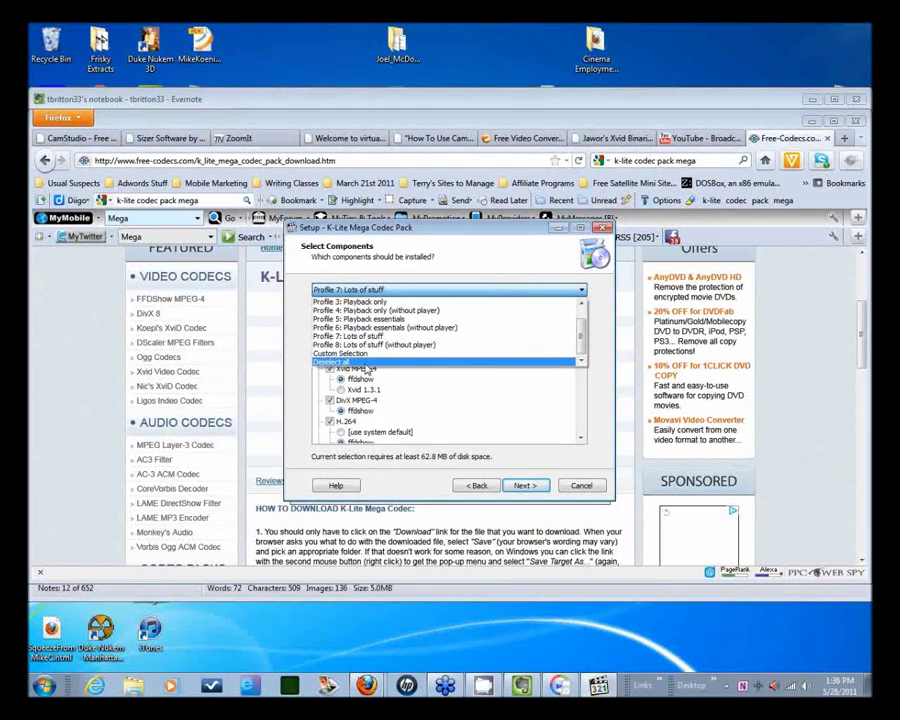
click(366, 364)
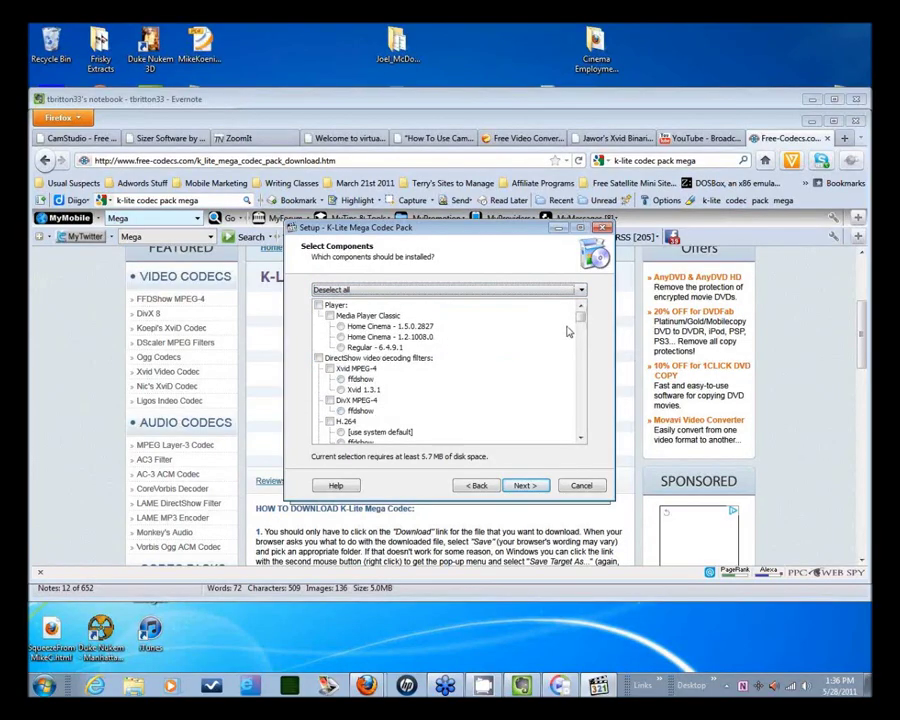
Step: Include the VFW video codecs group in the installation, but exclude VP7 and YV12
mouse_move(582, 319)
mouse_down()
mouse_move(582, 358)
mouse_move(582, 318)
mouse_up()
drag(582, 317, 582, 335)
drag(581, 333, 584, 415)
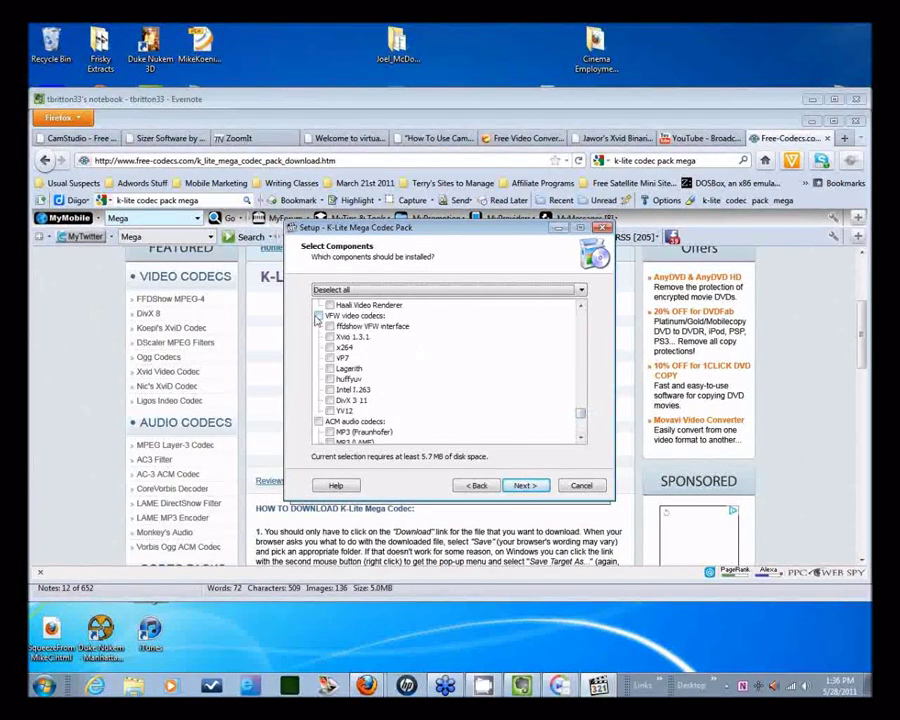
click(320, 316)
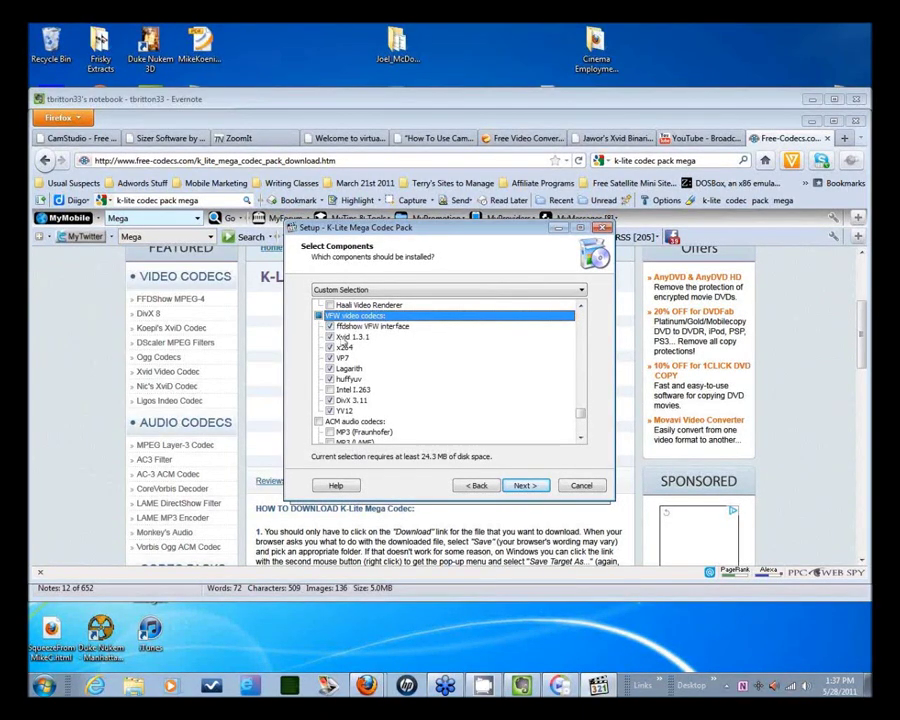
click(330, 357)
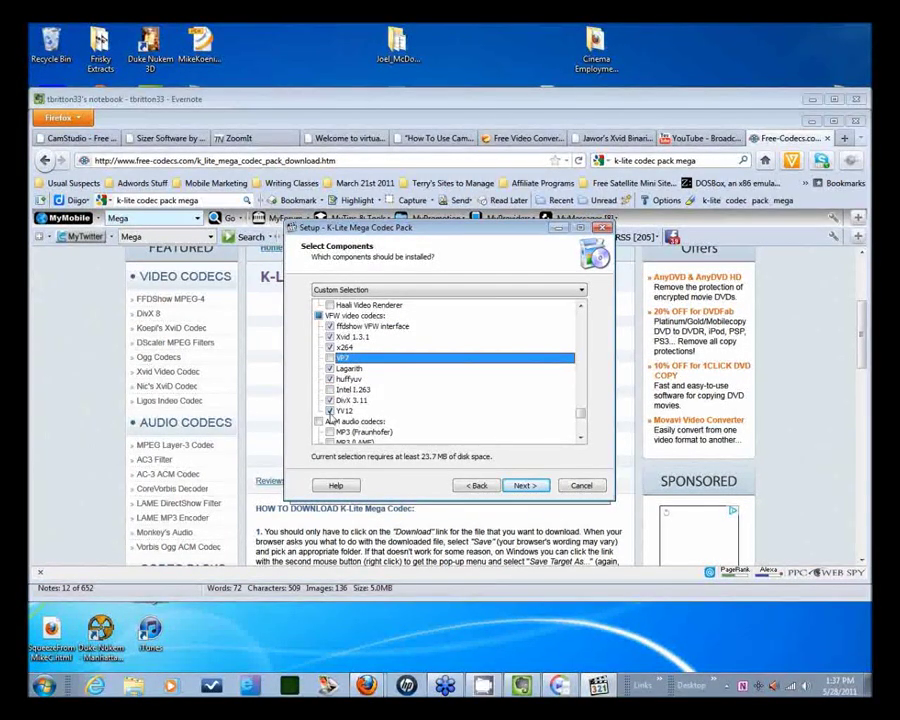
click(330, 411)
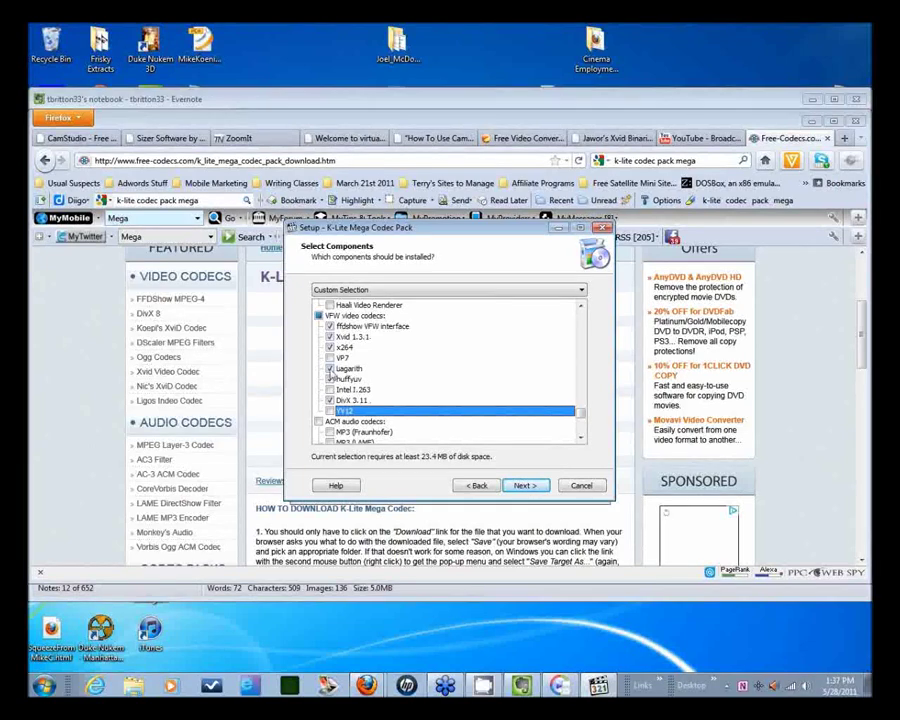
Step: Exclude Lagarith, Xvid 1.3.1, DivX 3.11 and YV12 from the VFW video codecs to install
click(350, 369)
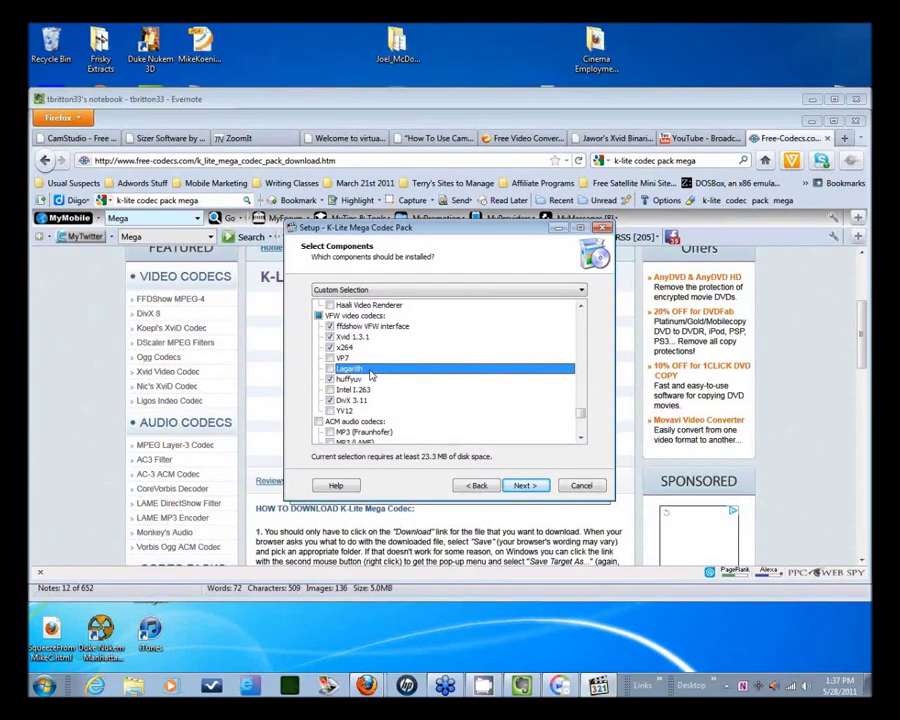
click(330, 337)
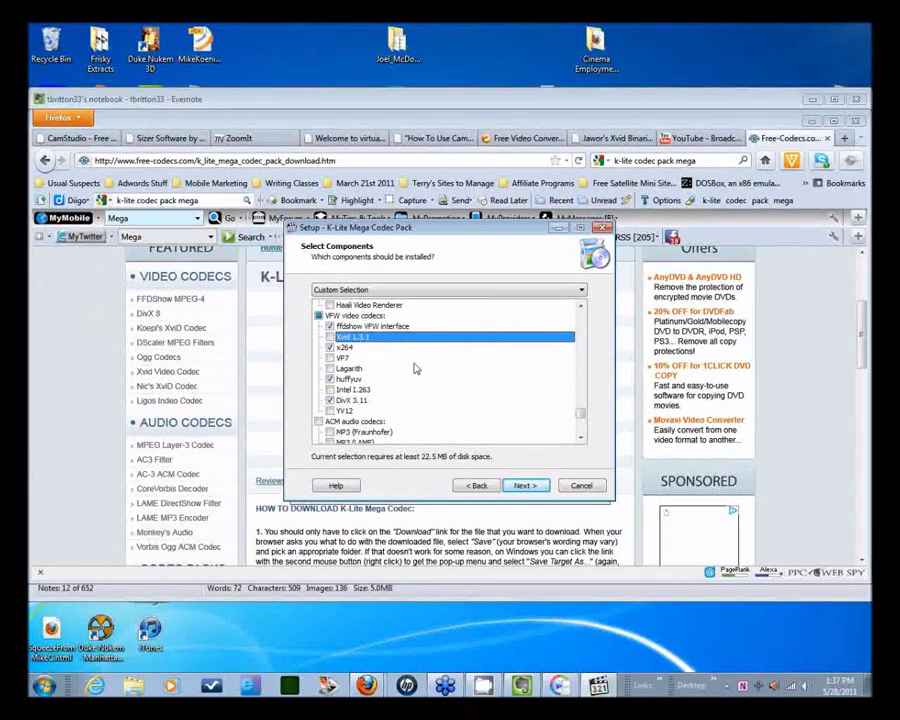
click(359, 403)
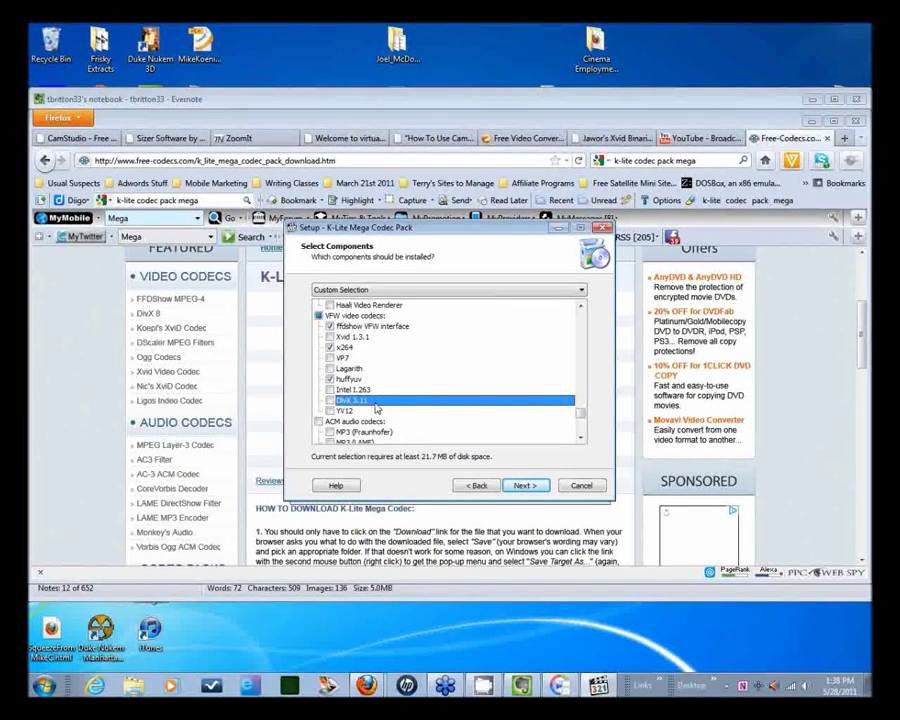
click(372, 410)
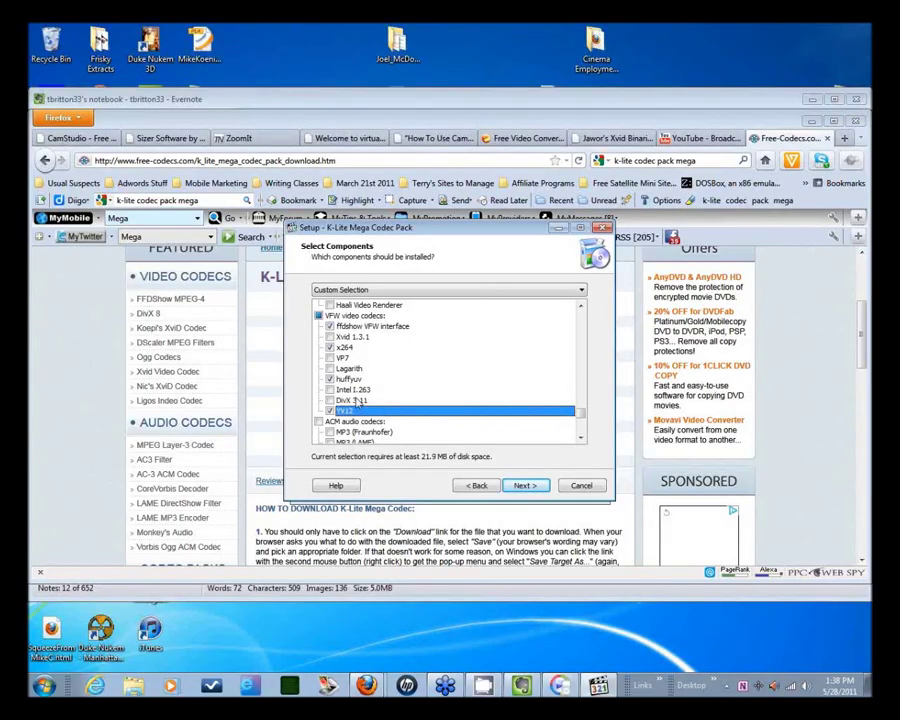
click(355, 410)
Step: Include the ACM audio codecs group in the installation, but exclude DivX WMA and Vorbis
scroll(581, 418, down, 4)
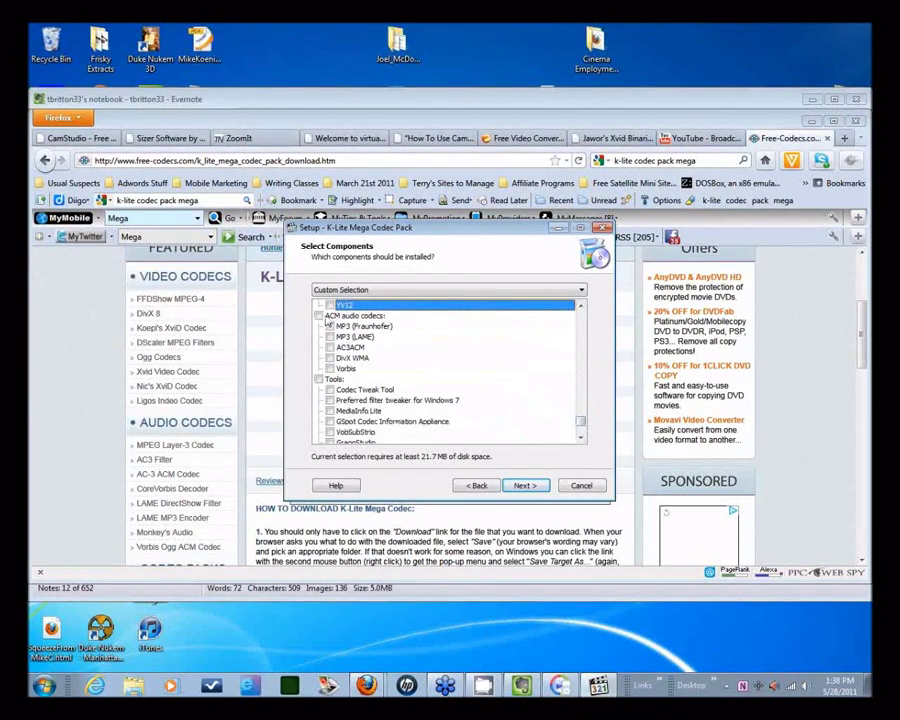
click(362, 316)
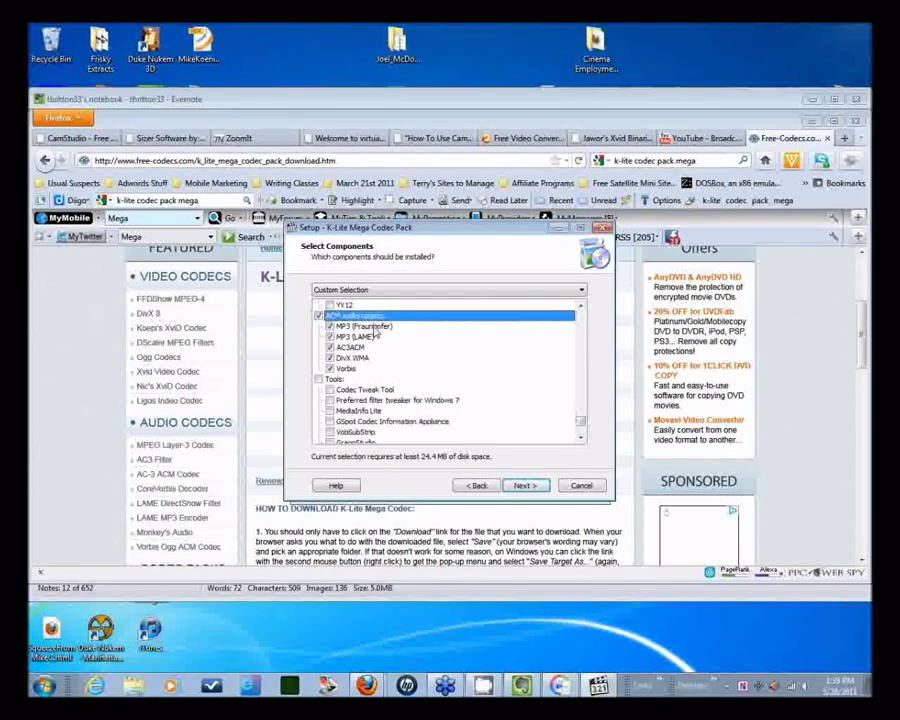
click(330, 358)
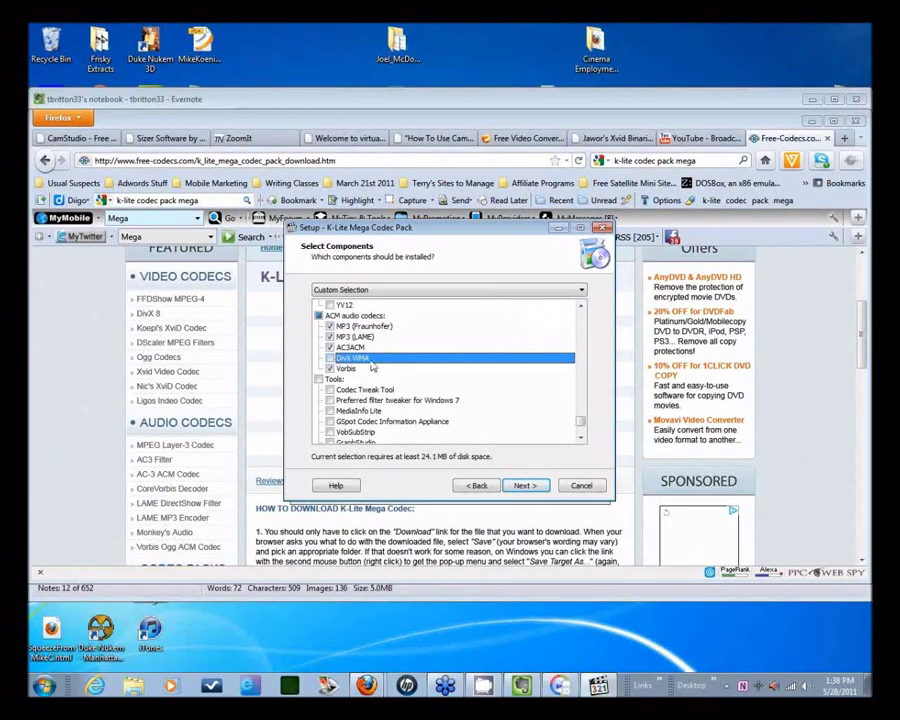
click(330, 369)
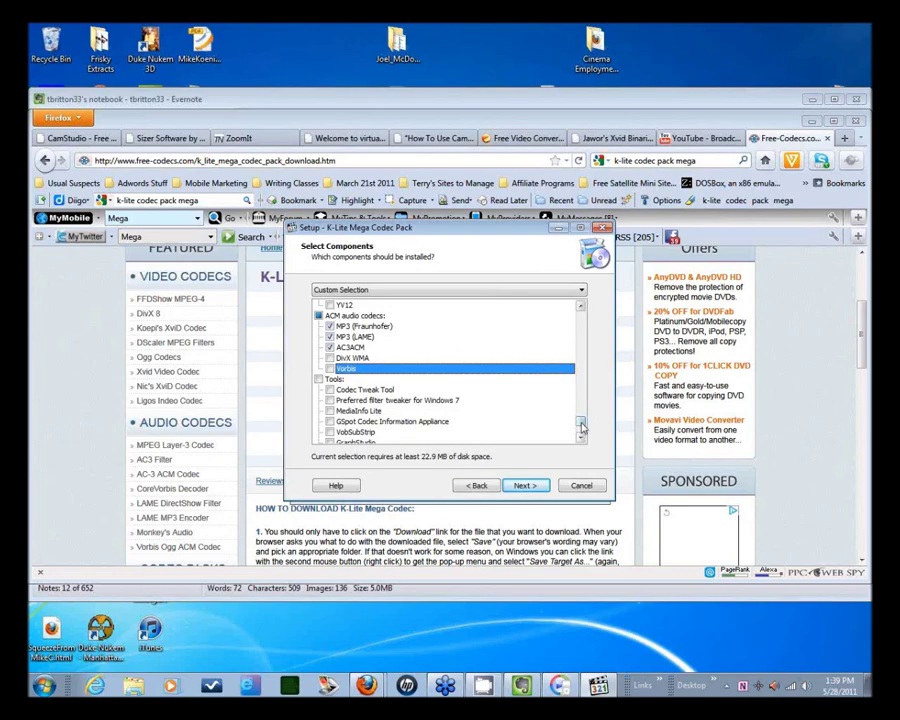
Step: Review the whole component list and proceed to the additional tasks, continuing despite the components already installed
drag(582, 428, 580, 312)
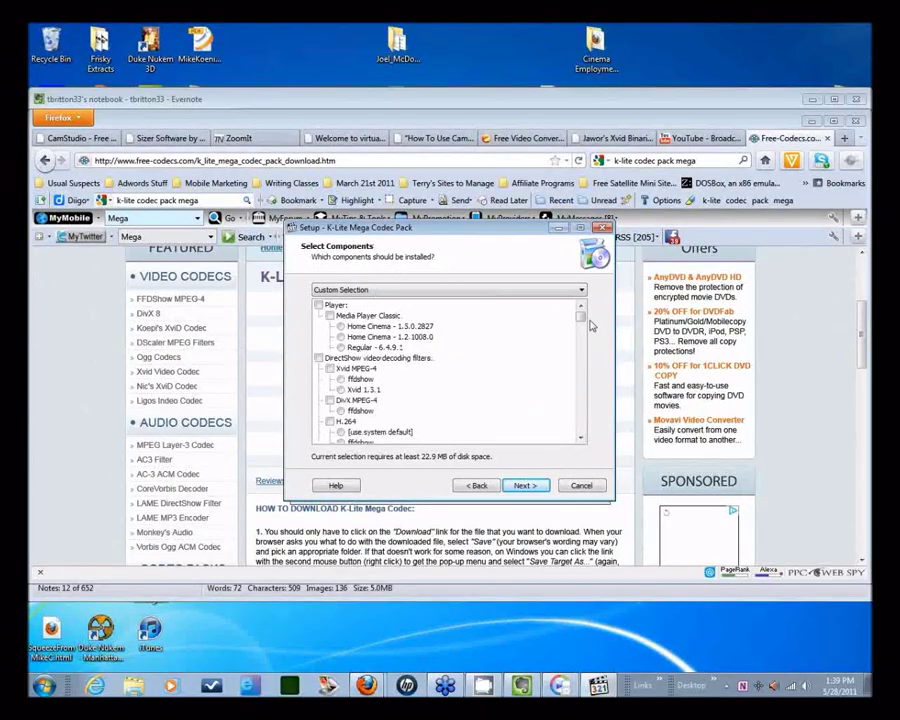
drag(581, 320, 583, 423)
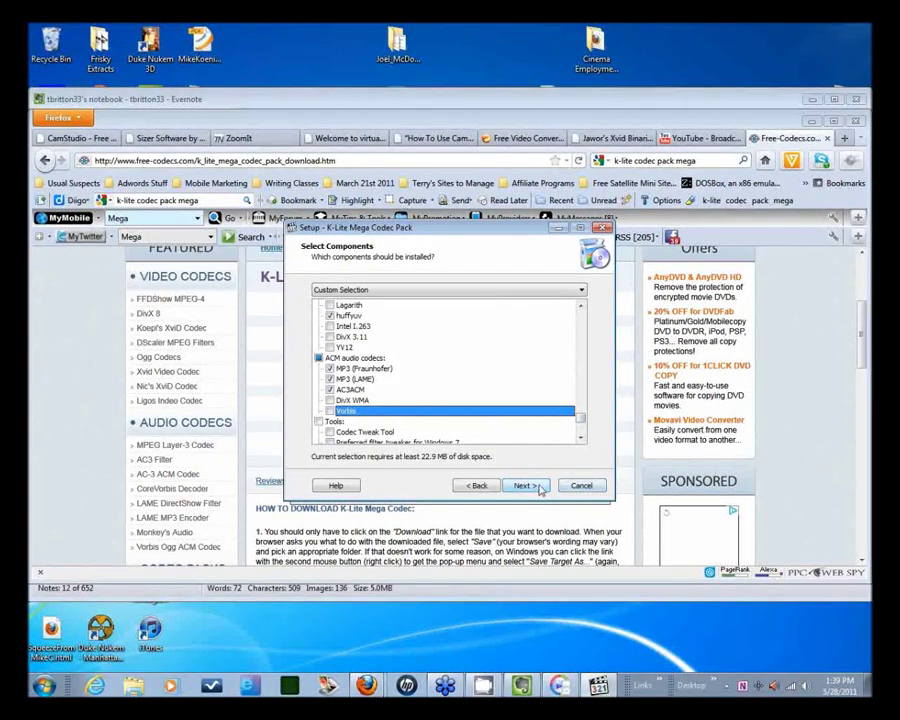
scroll(555, 421, down, 3)
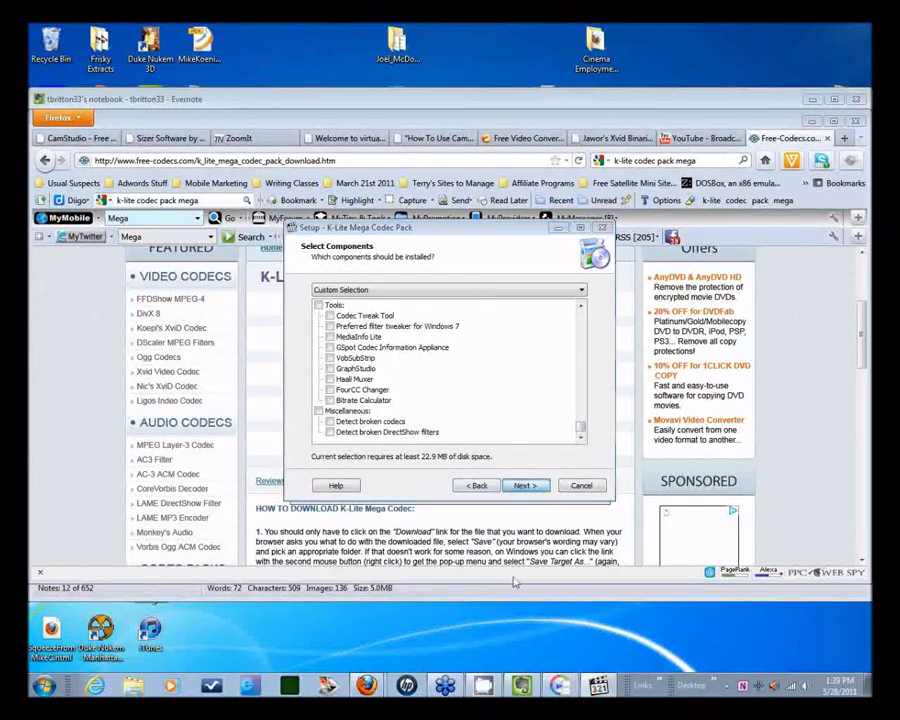
key(Return)
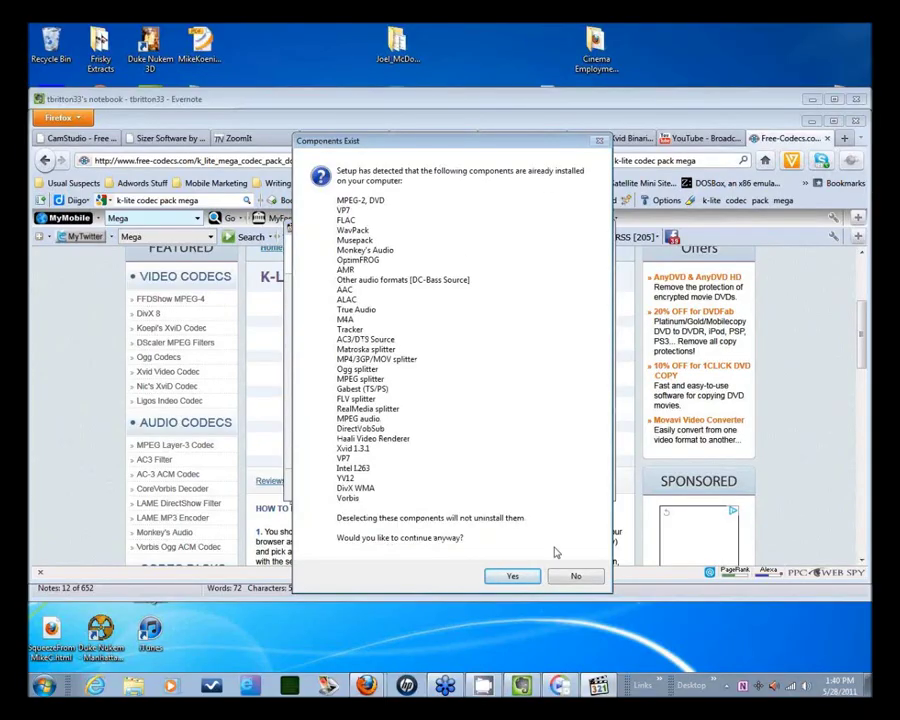
click(511, 577)
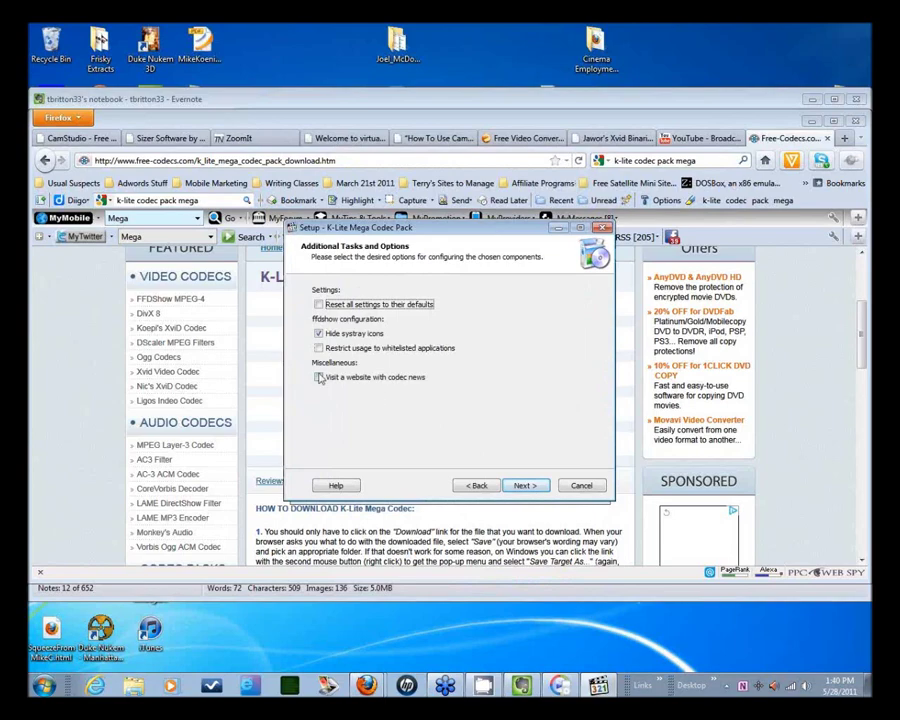
Step: Turn off visiting a website with codec news and exit the setup without installing the codec pack
click(318, 378)
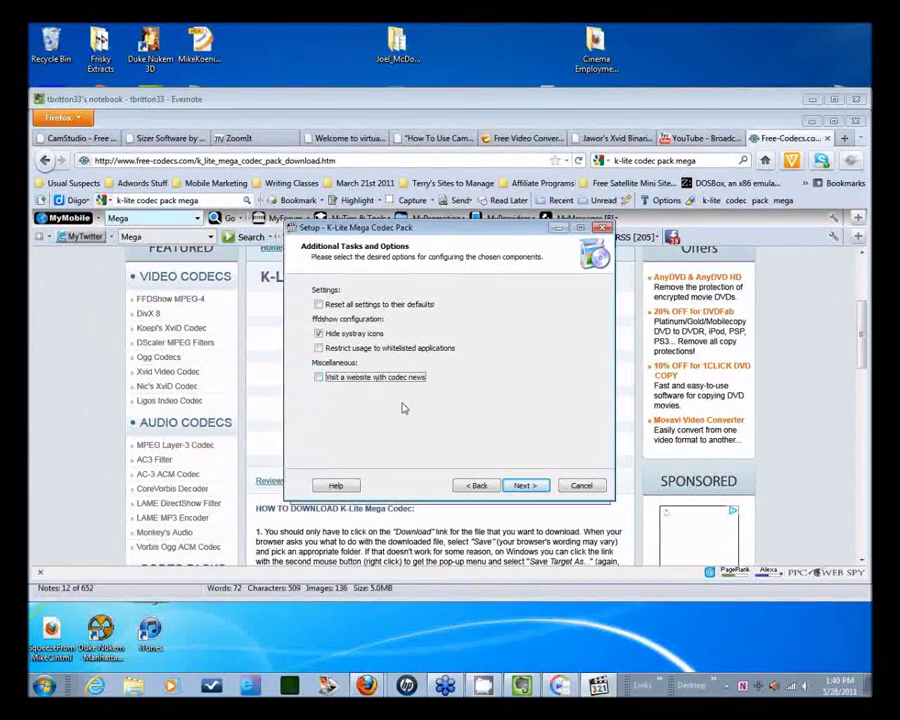
click(385, 378)
click(580, 485)
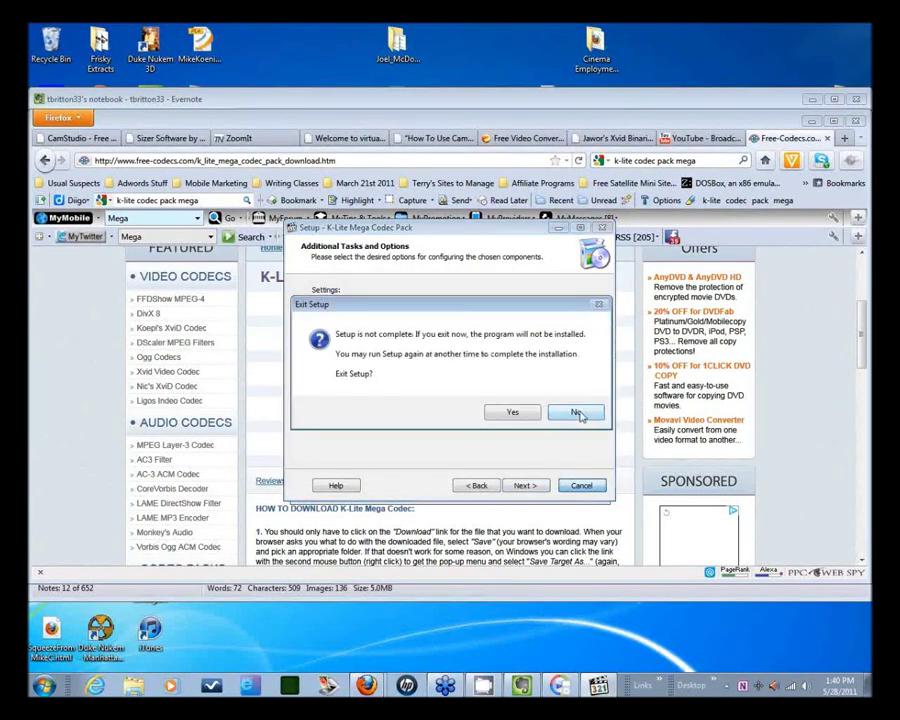
click(514, 412)
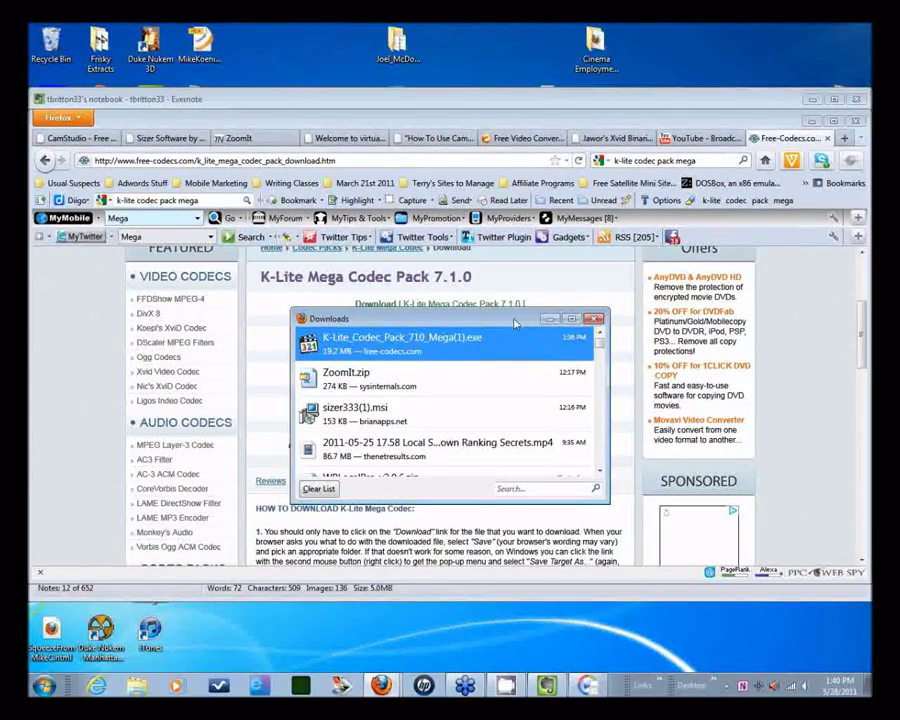
Step: Switch to Any Video Converter and back to Firefox, and show the Downloads window above the K-Lite page
click(590, 686)
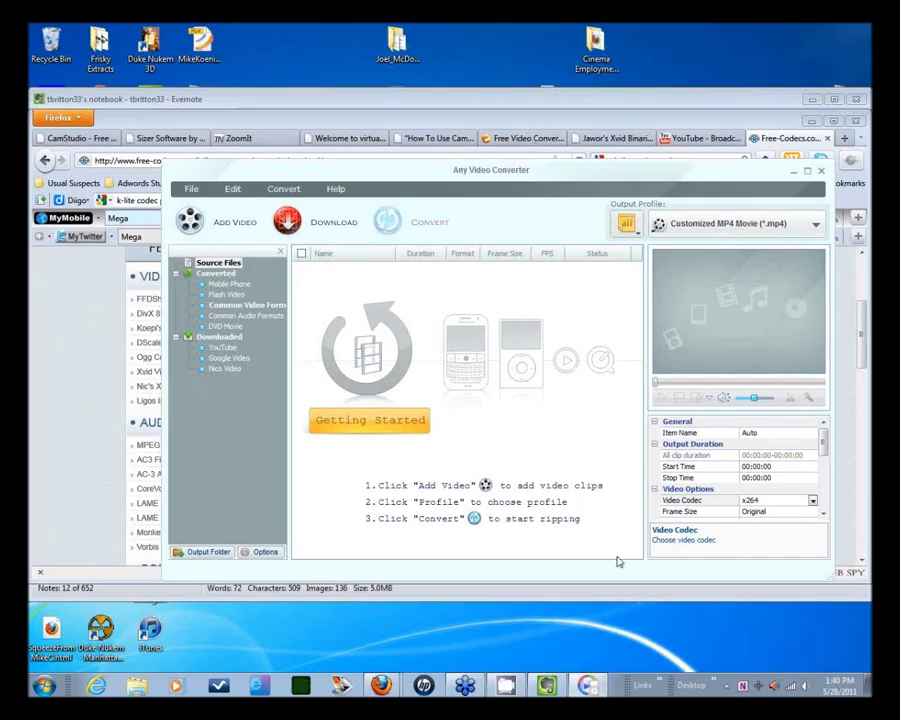
mouse_move(381, 686)
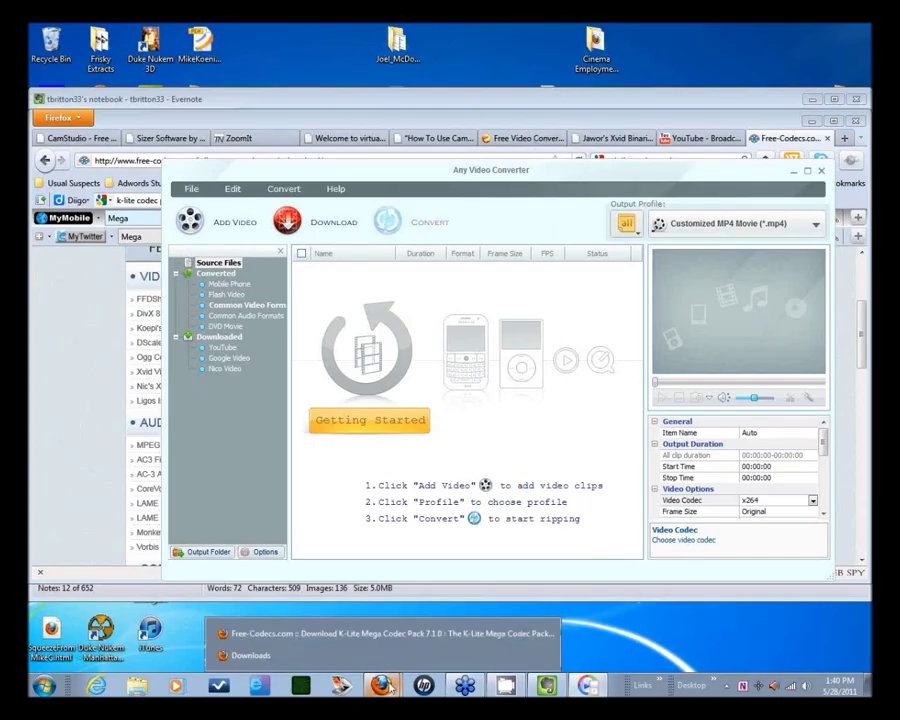
click(380, 634)
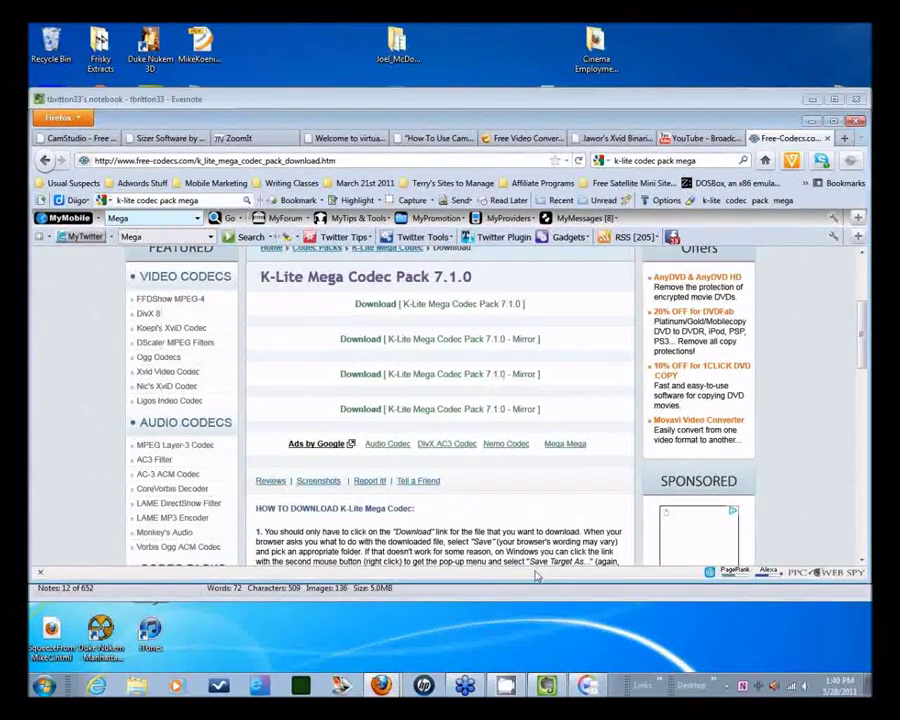
mouse_move(394, 688)
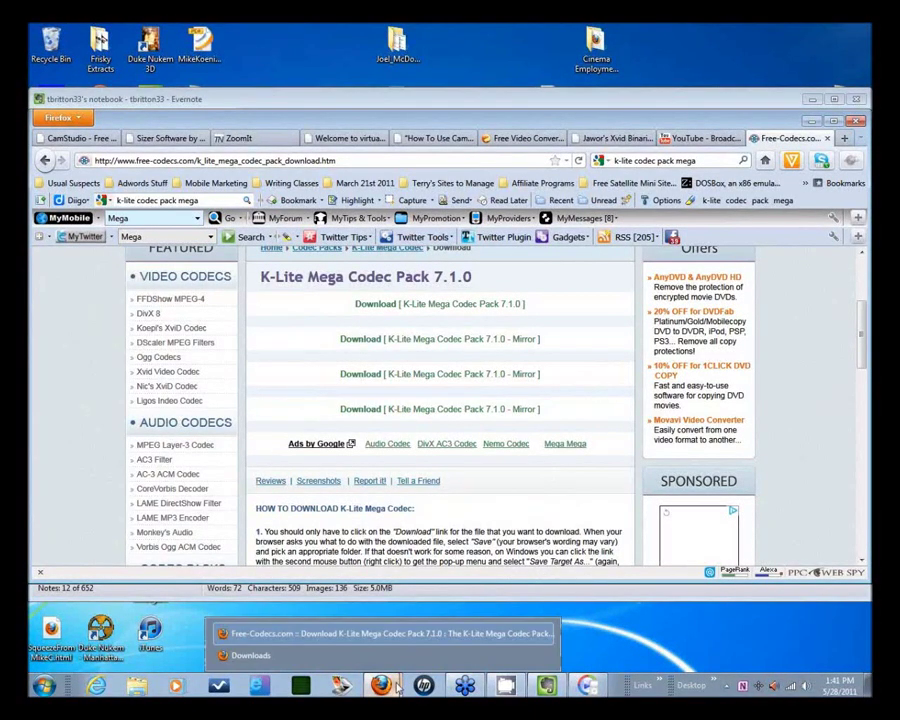
click(362, 657)
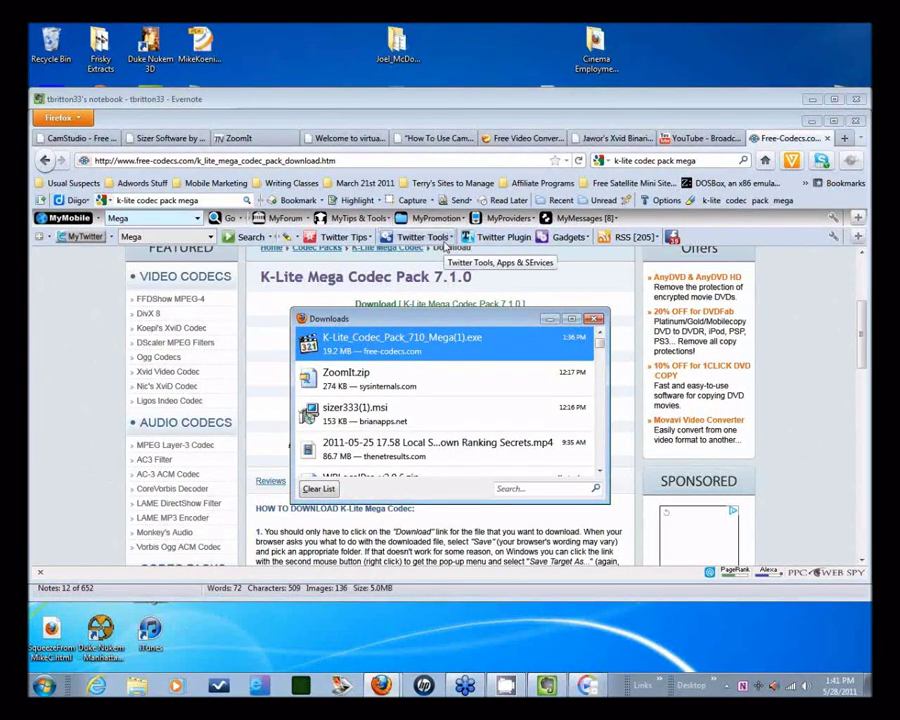
drag(504, 320, 513, 258)
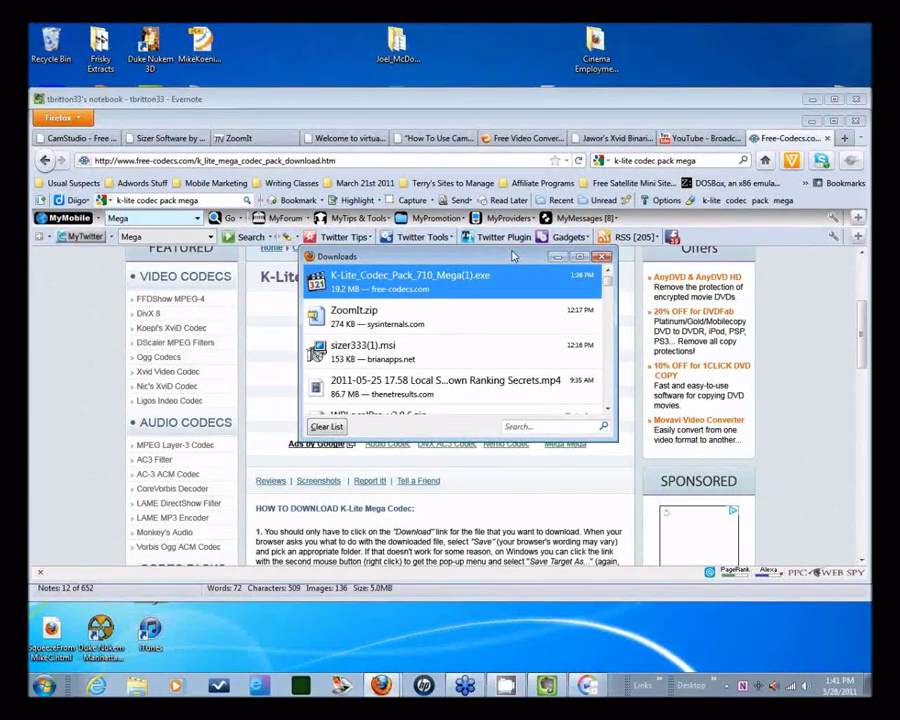
drag(512, 257, 516, 266)
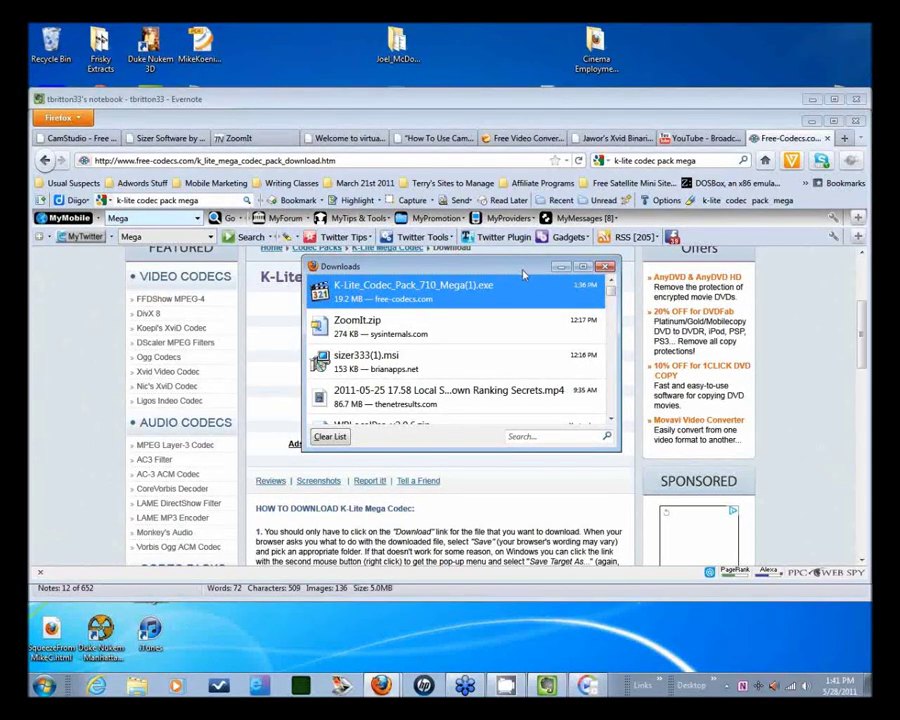
Step: Switch to CamStudio and examine the list of available compressors in the Video Options, closing the dialog when done
click(507, 686)
click(421, 273)
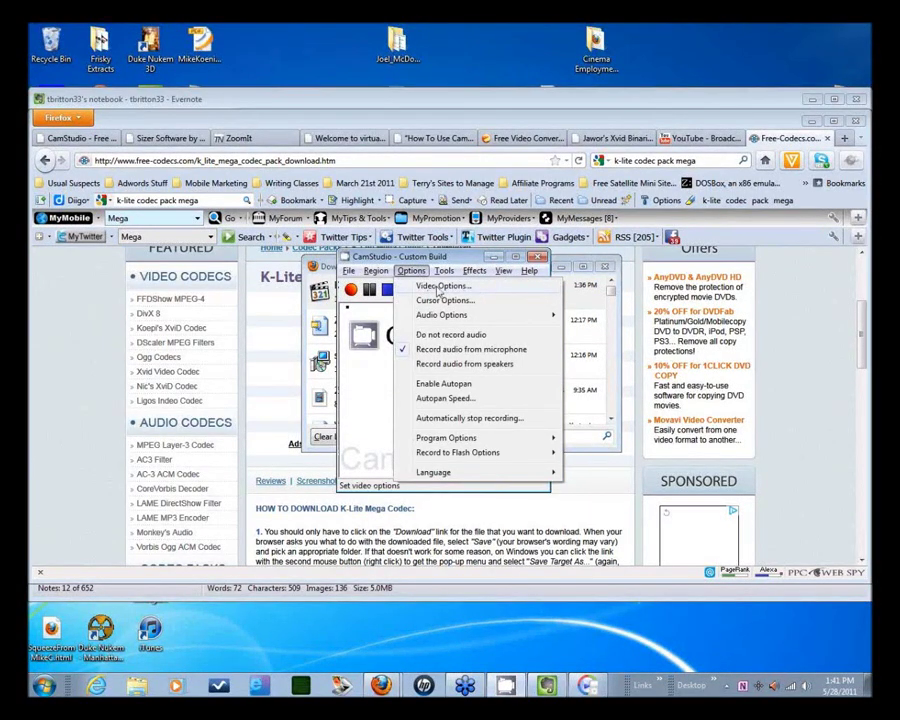
click(439, 288)
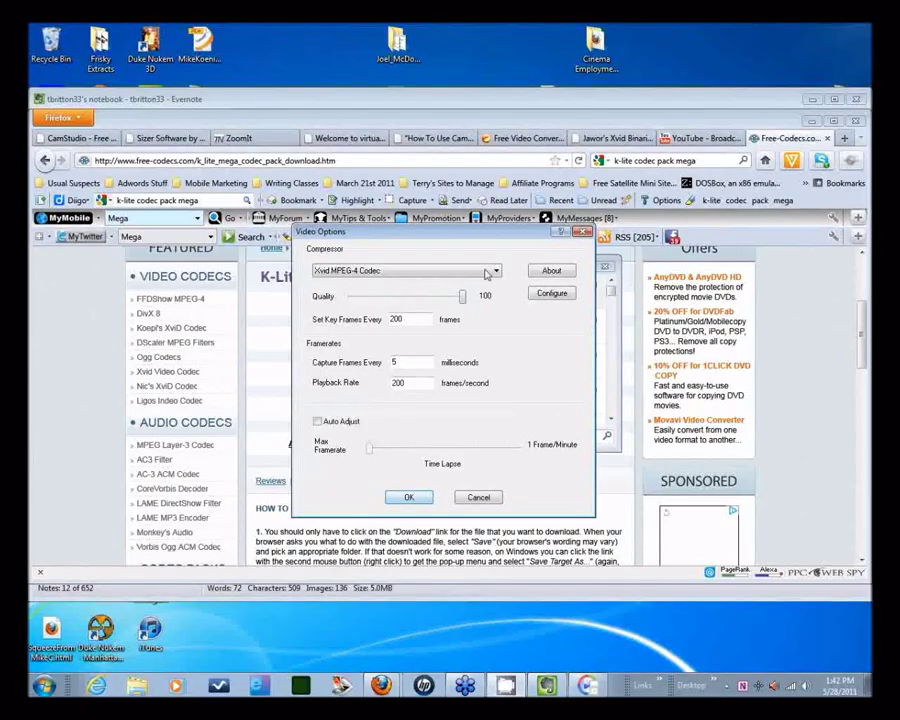
click(497, 274)
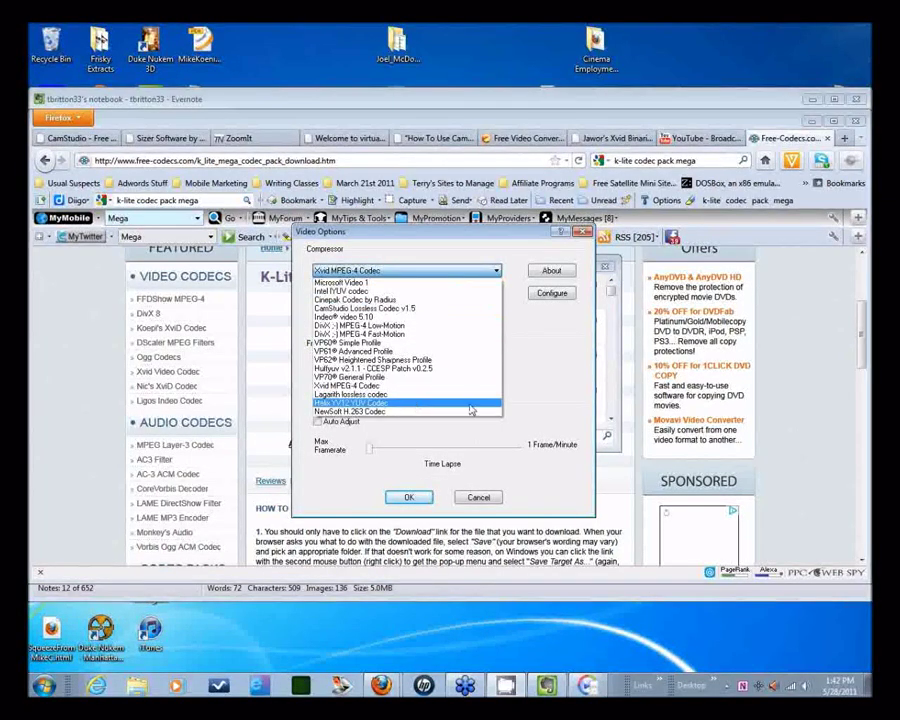
click(451, 242)
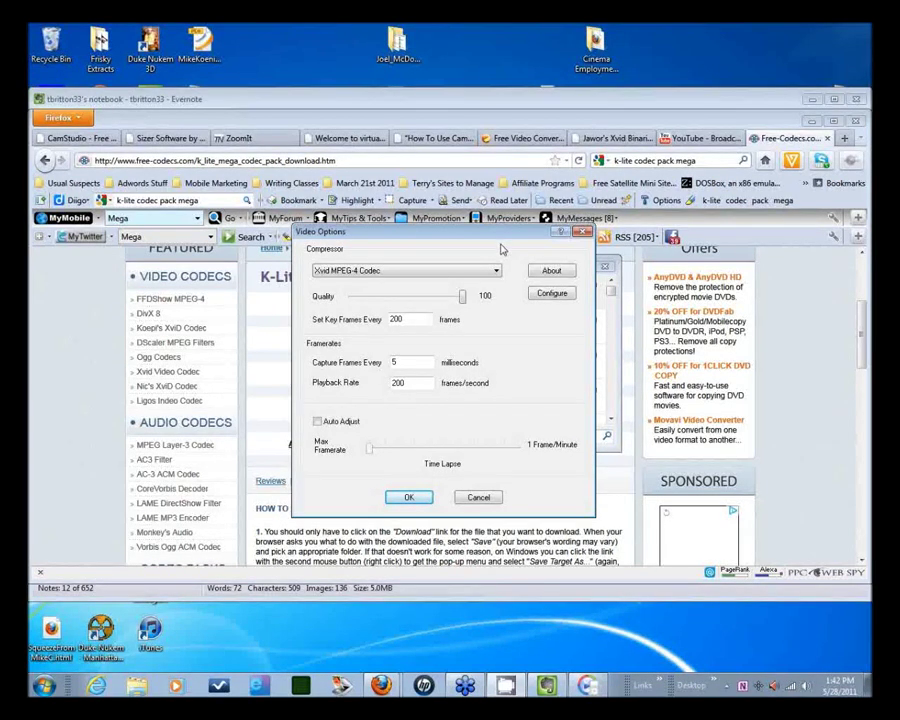
click(355, 271)
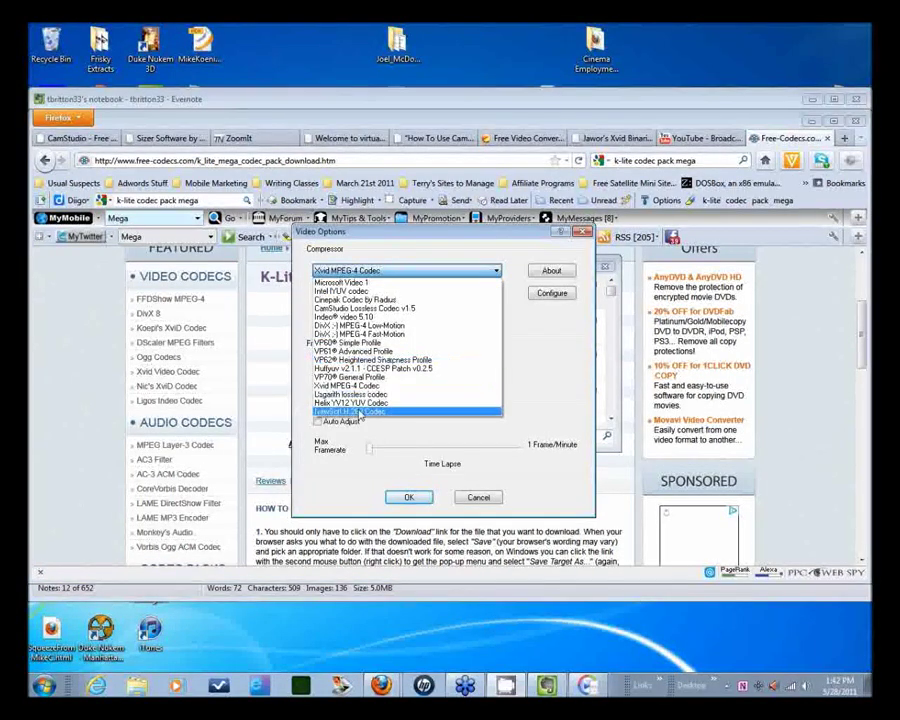
click(521, 365)
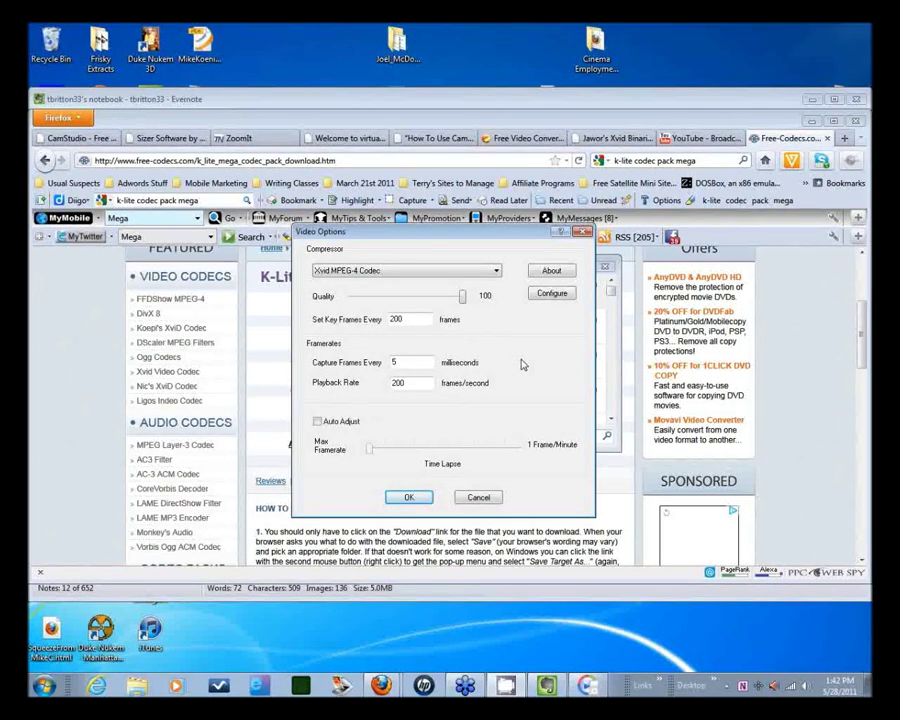
click(494, 272)
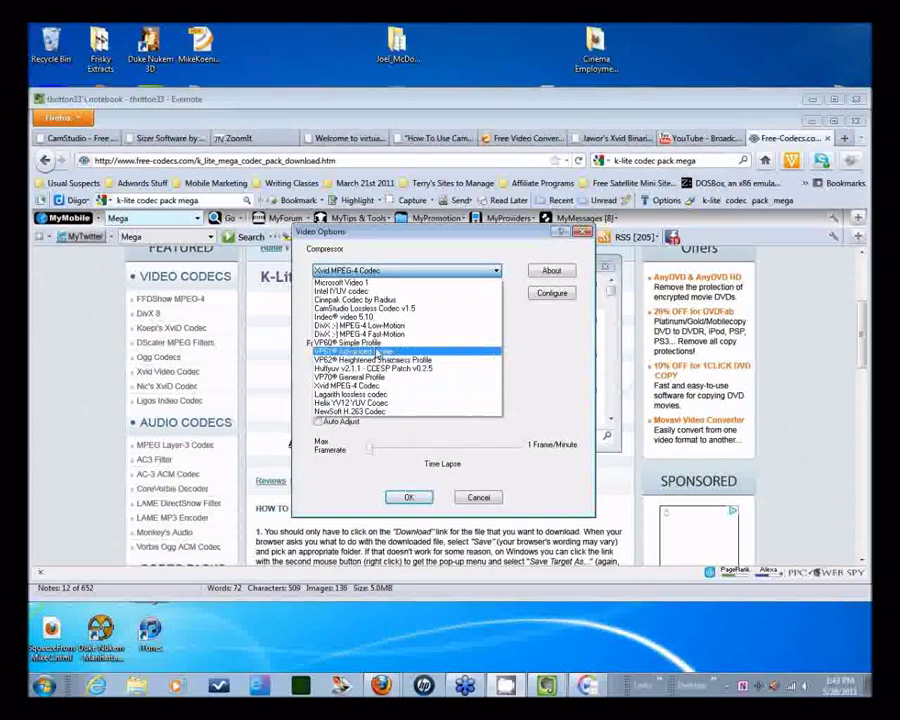
click(431, 272)
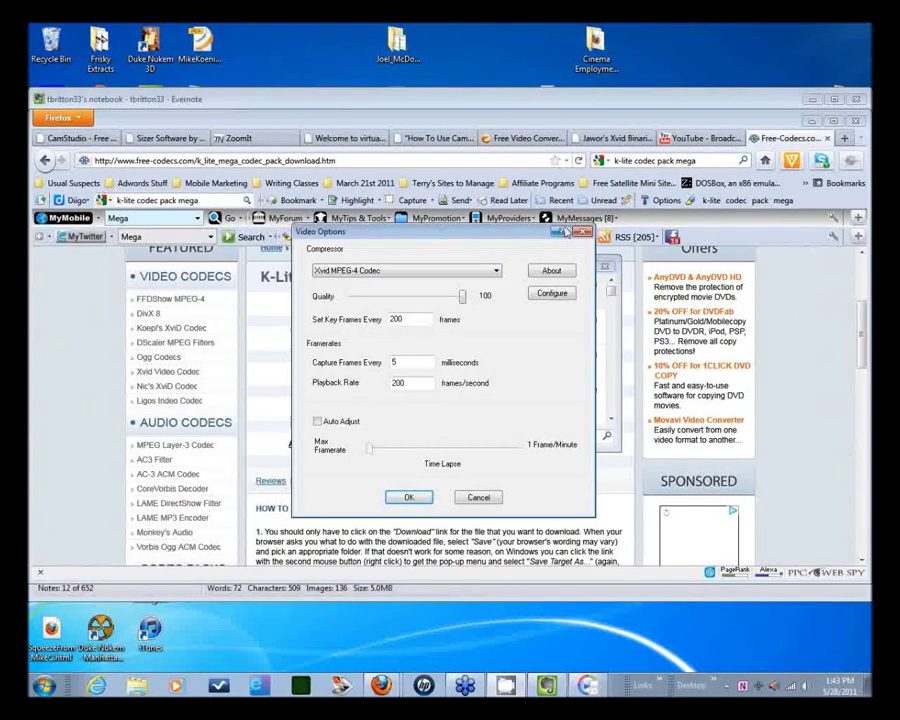
key(Return)
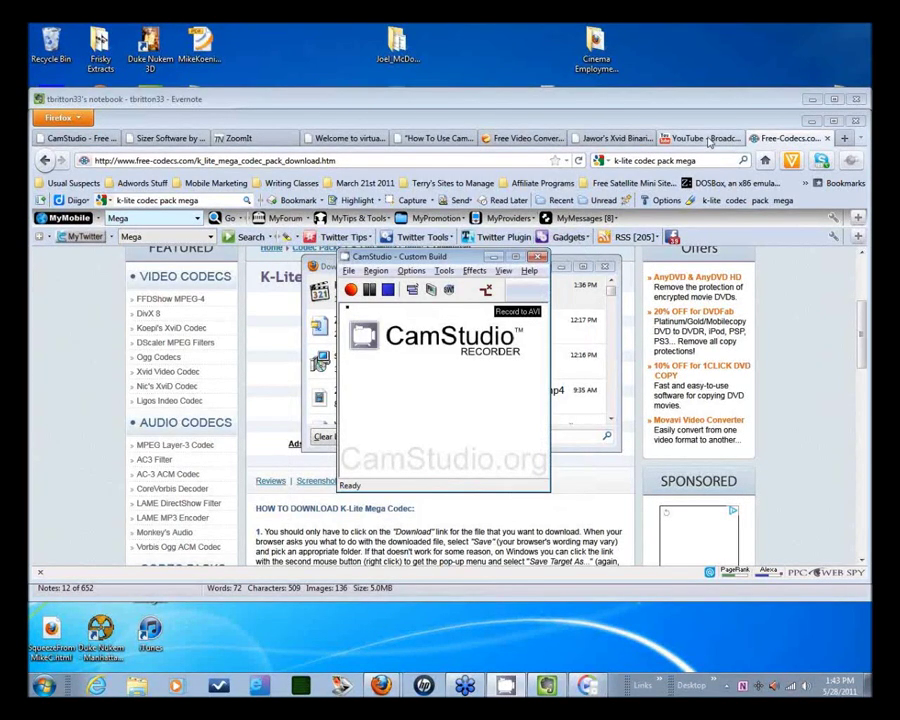
Step: Open screencasttutorial.org/camstudioversions.html in a new Firefox tab and view the codec lists for version 2.6b
click(845, 139)
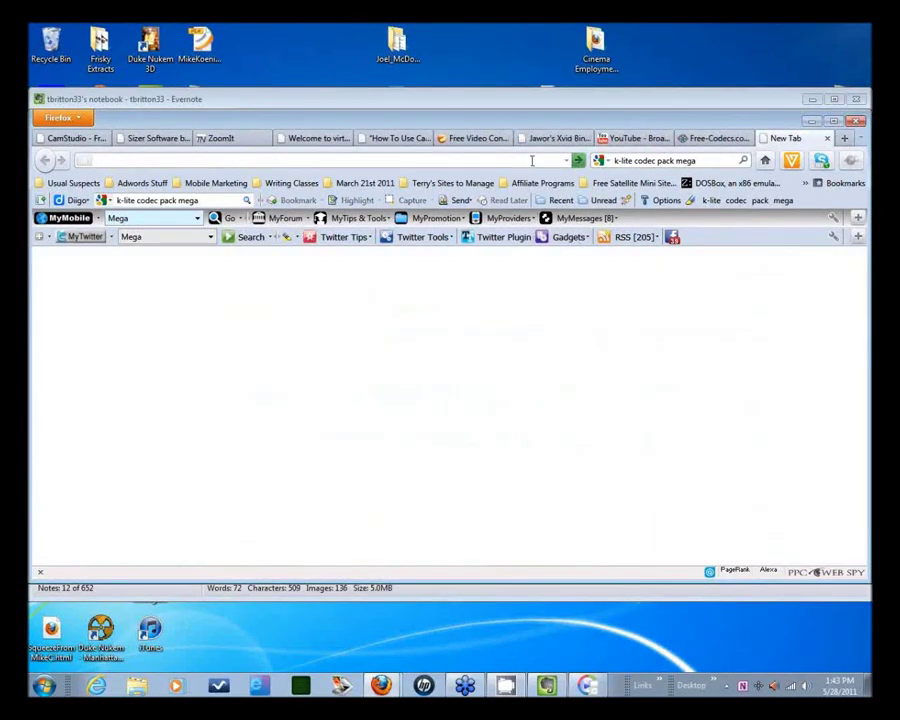
text(screen)
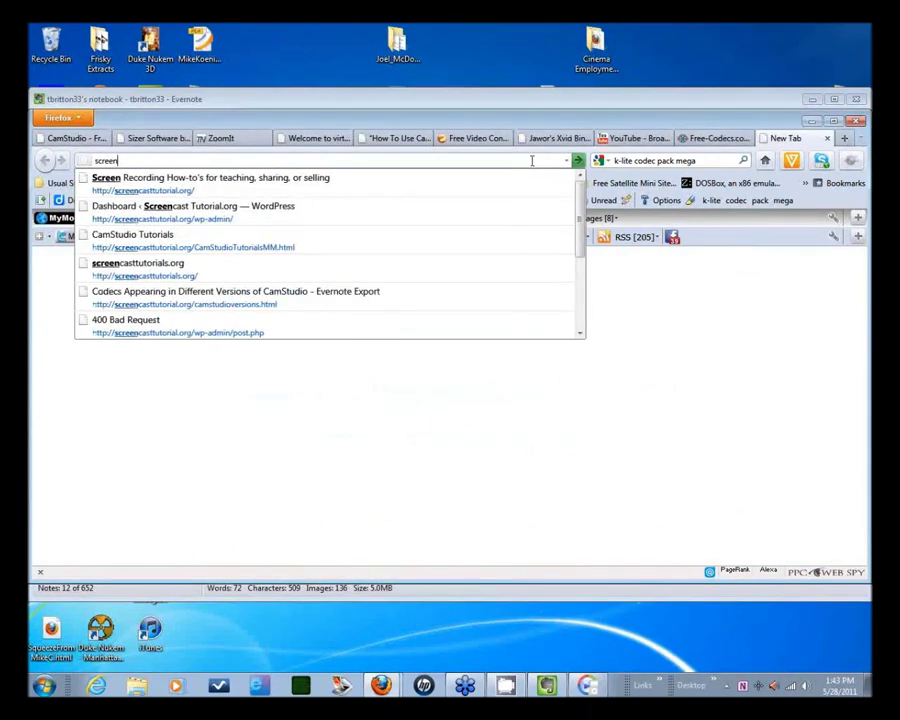
click(340, 297)
scroll(584, 346, down, 1)
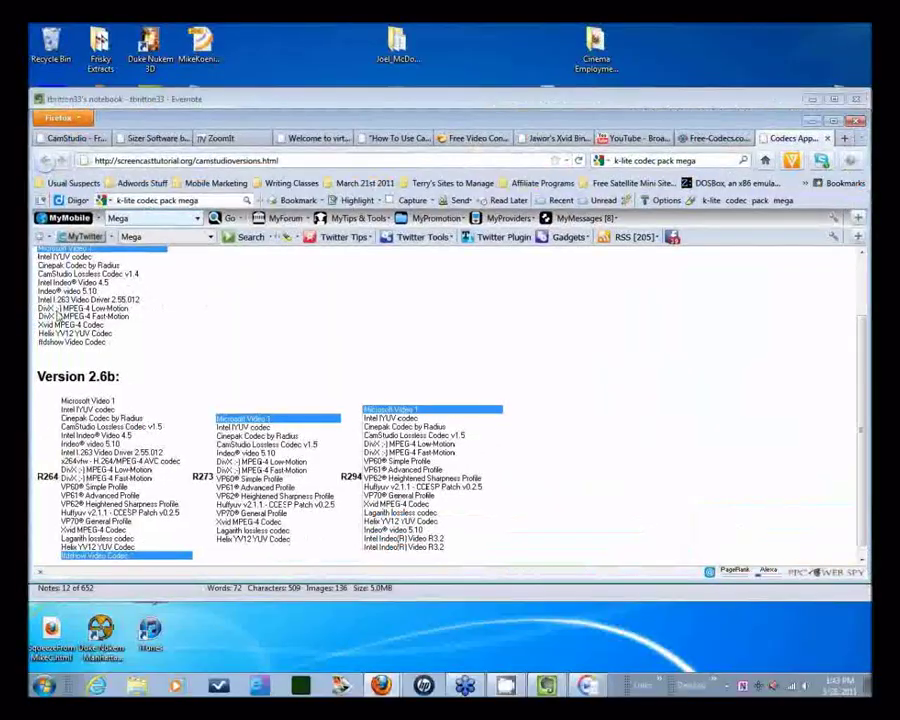
Step: Examine and compare the codec lists for CamStudio versions 2.0 and 2.6b on the web page
drag(58, 316, 104, 324)
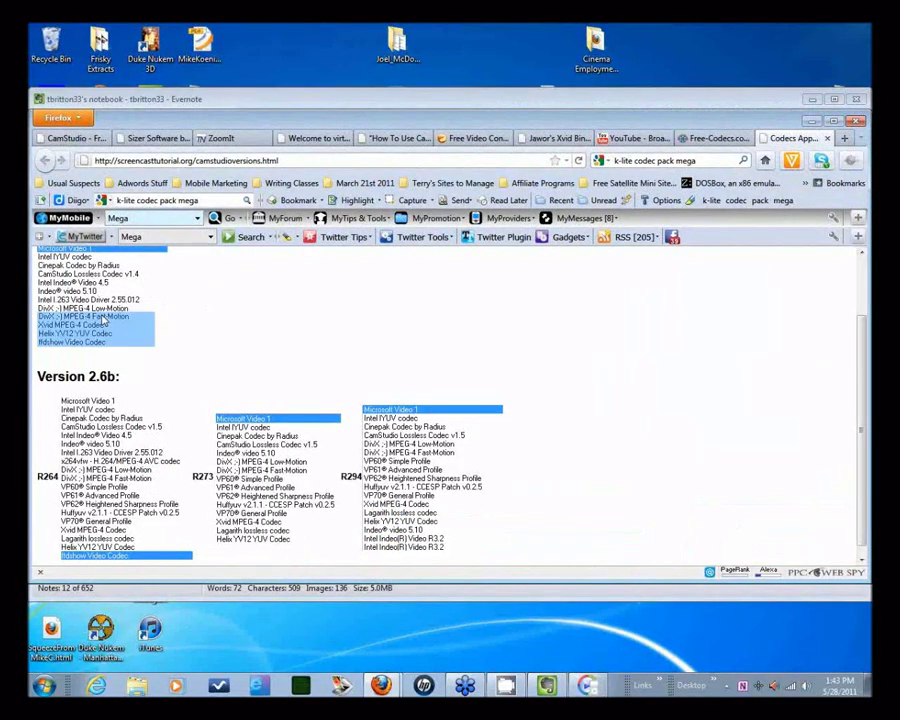
scroll(862, 307, up, 1)
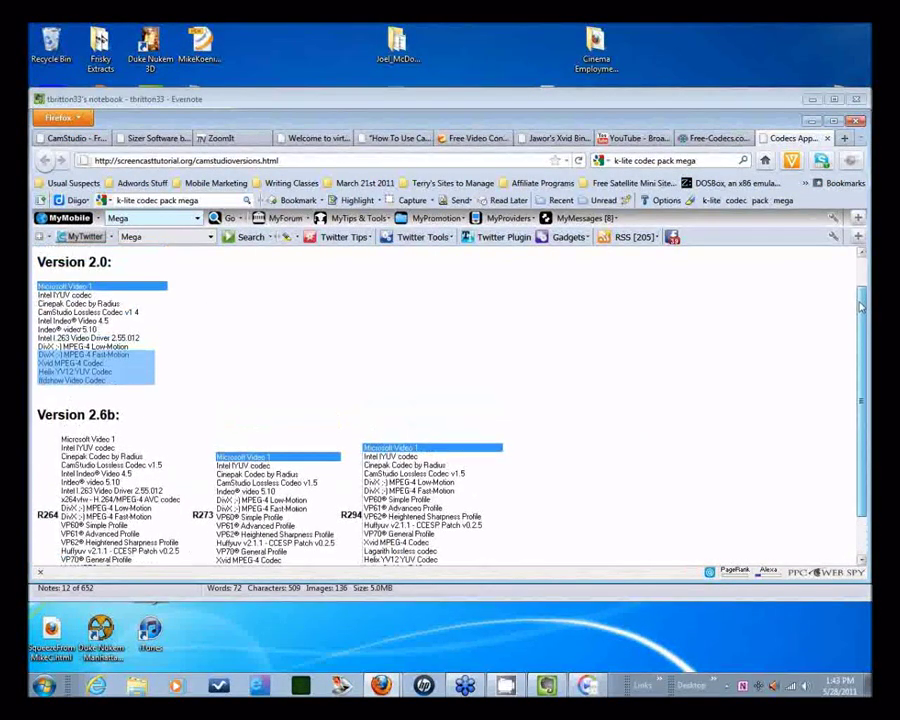
scroll(767, 349, down, 1)
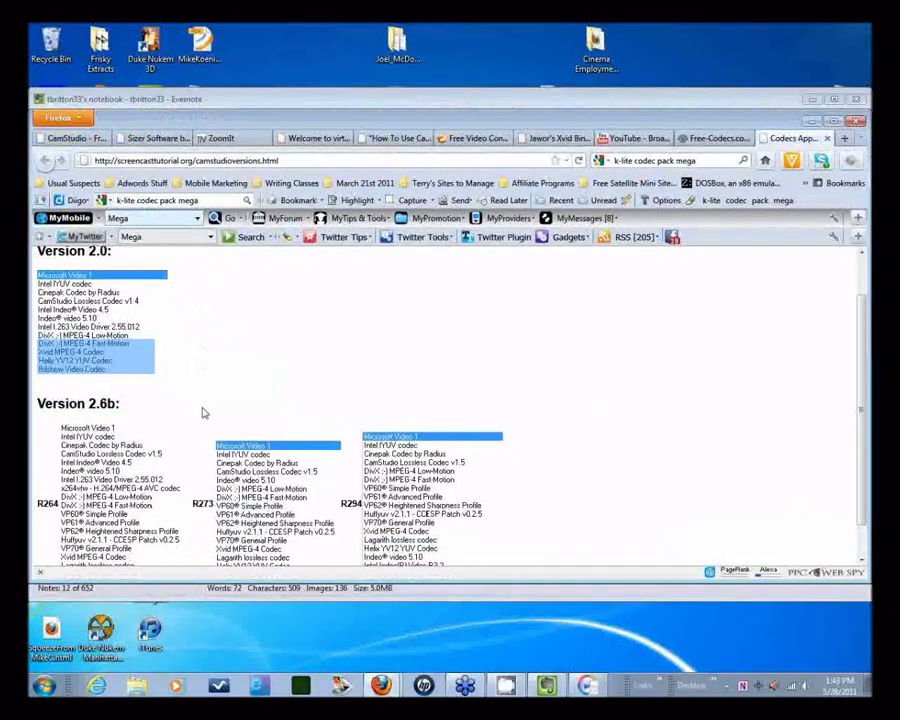
scroll(858, 415, down, 2)
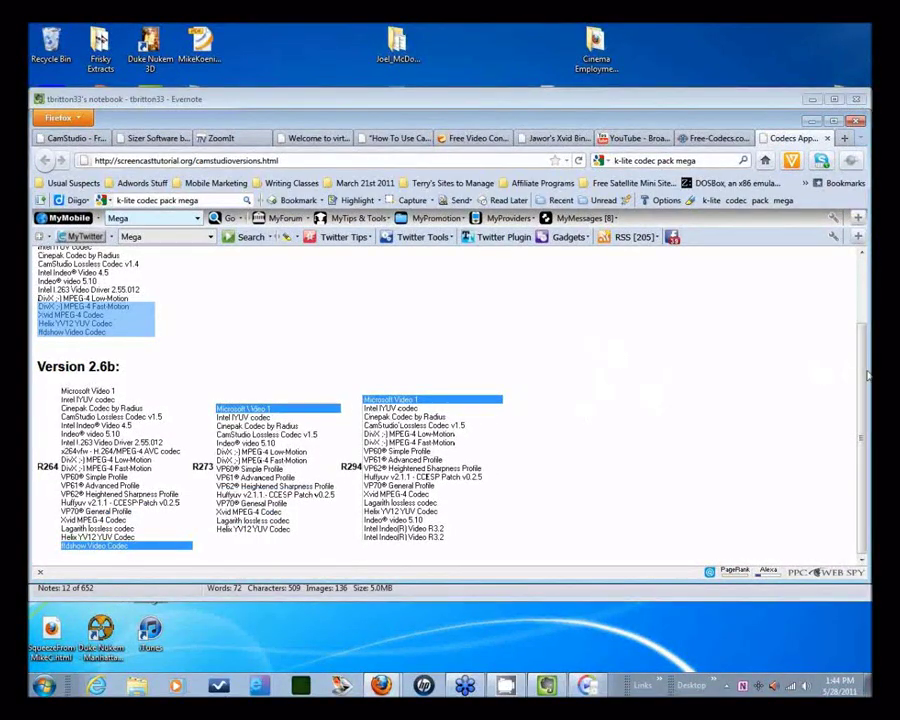
scroll(866, 380, up, 2)
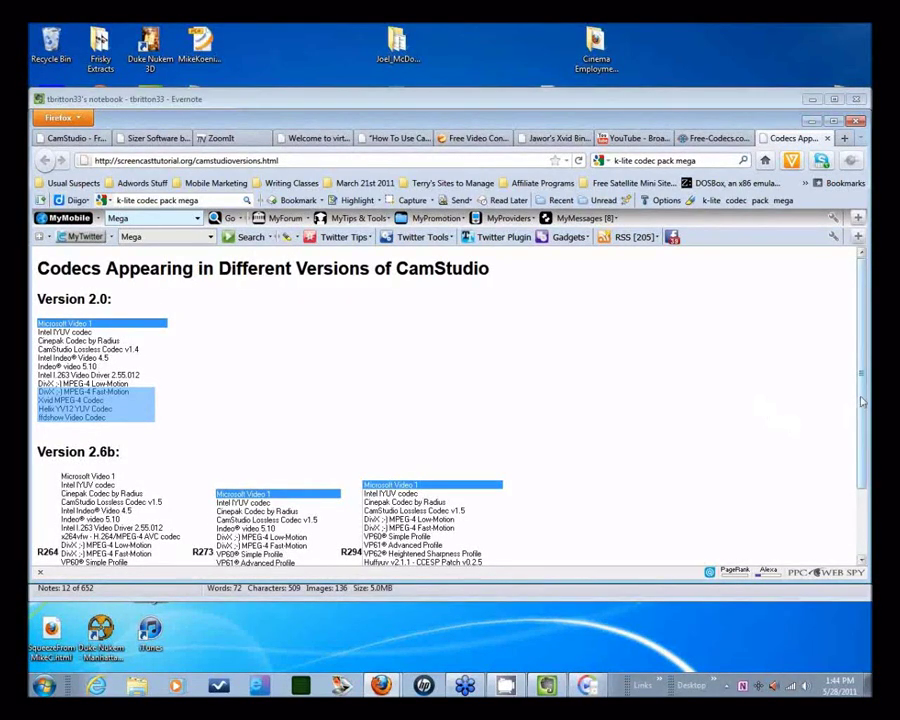
drag(862, 401, 862, 466)
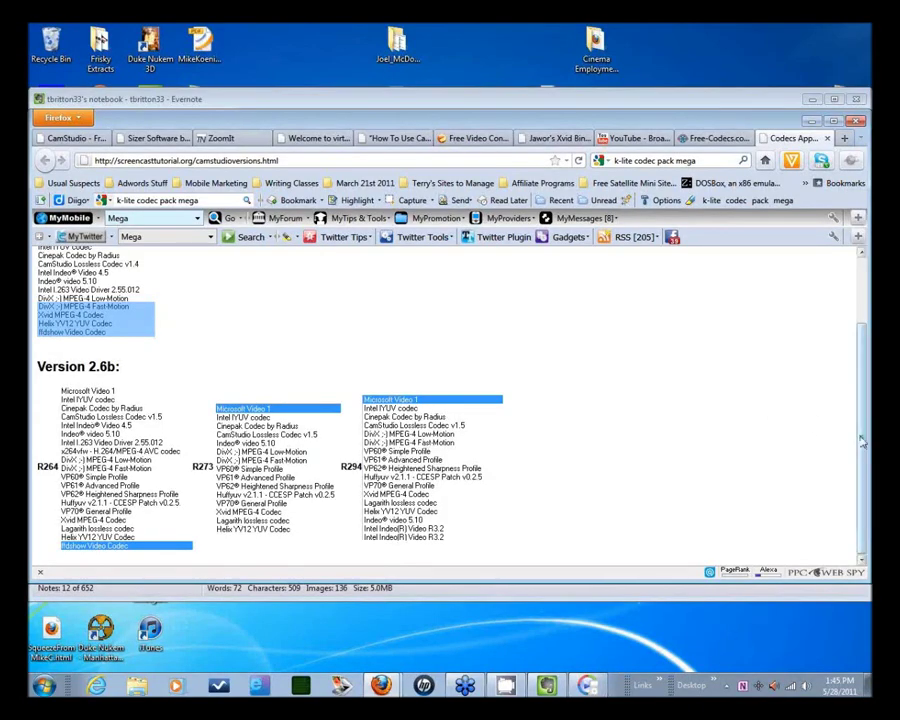
scroll(862, 418, up, 1)
scroll(862, 418, up, 2)
scroll(862, 418, down, 3)
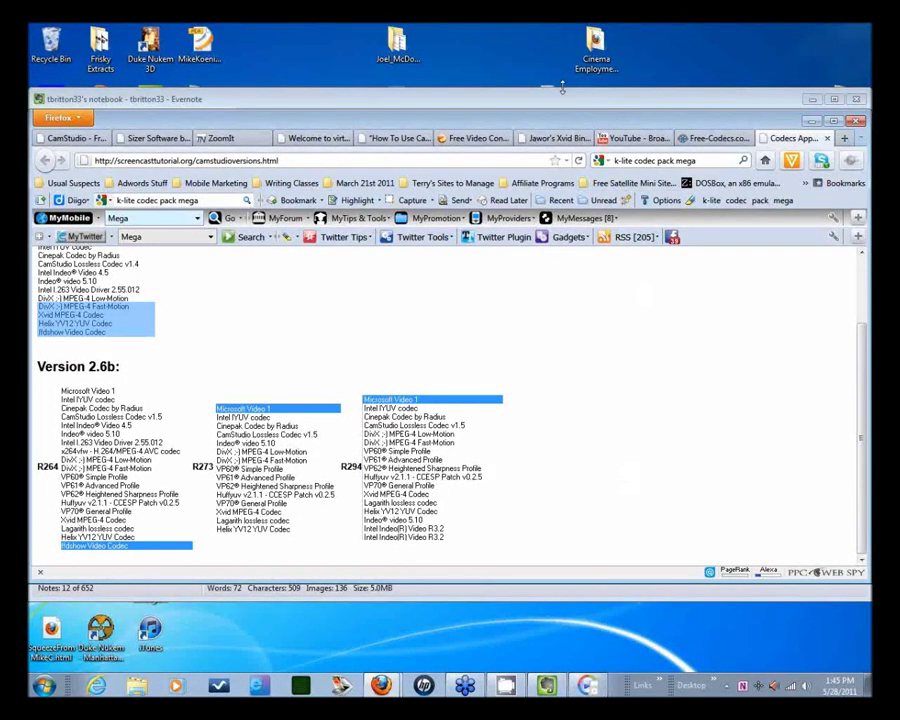
Step: Resize the Evernote window to 1279x719 and switch to CamStudio to show its region choices, including Window
right_click(594, 90)
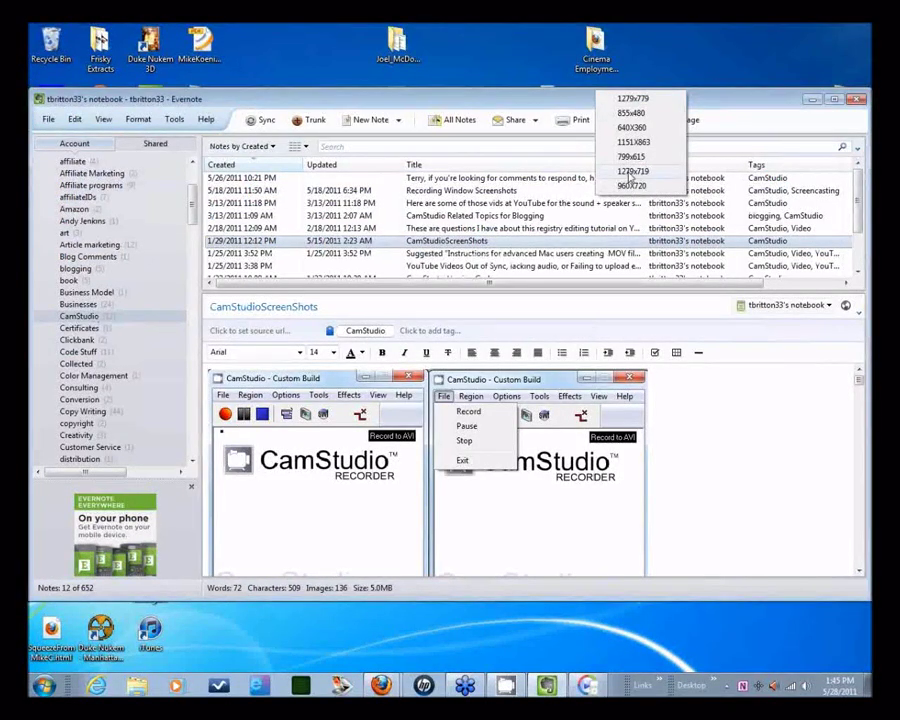
click(657, 175)
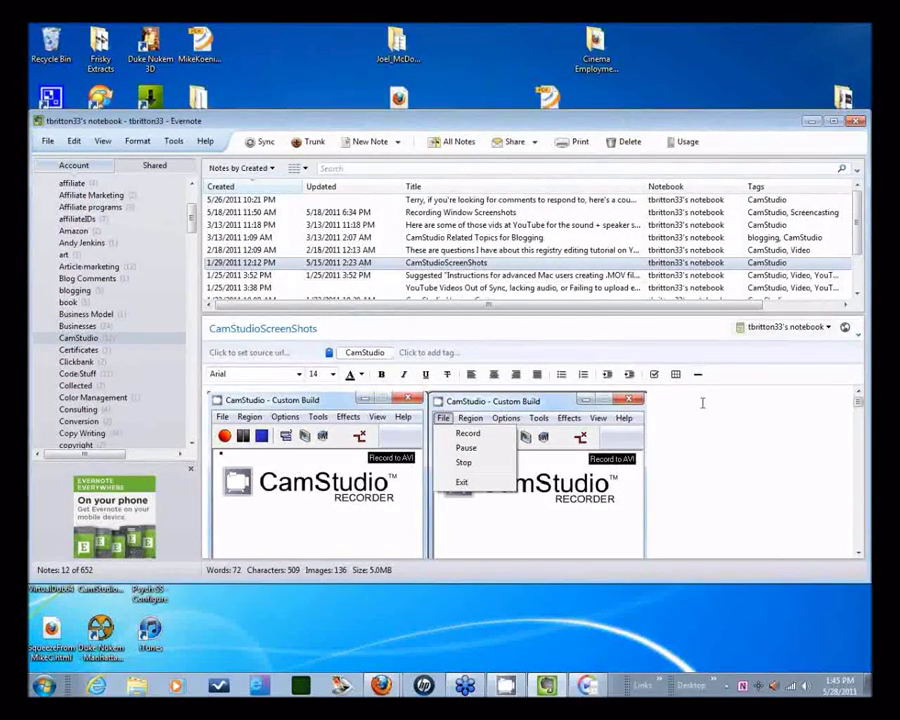
click(510, 686)
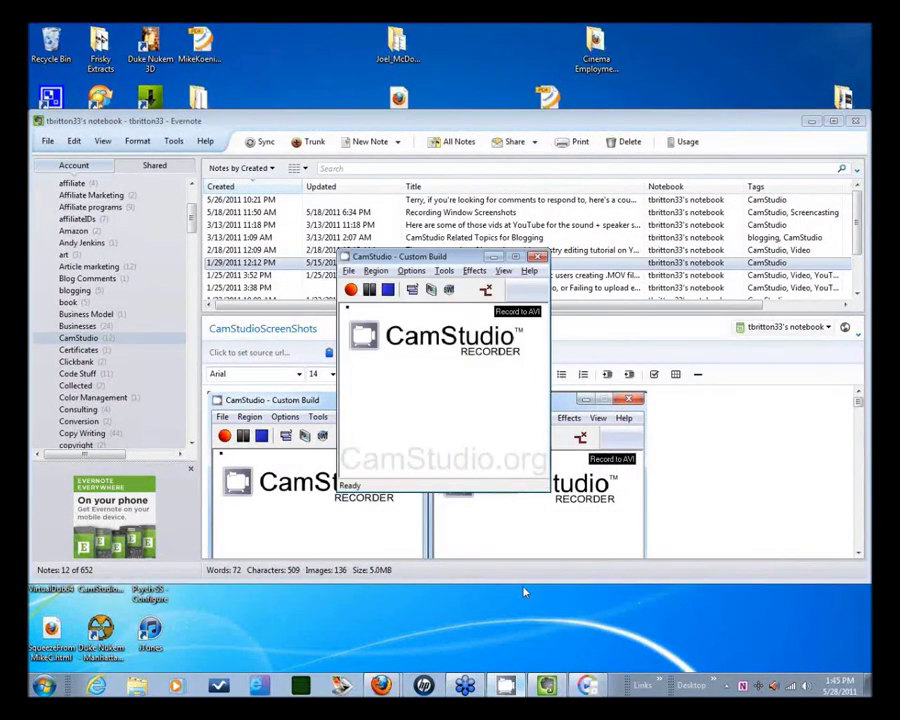
click(376, 271)
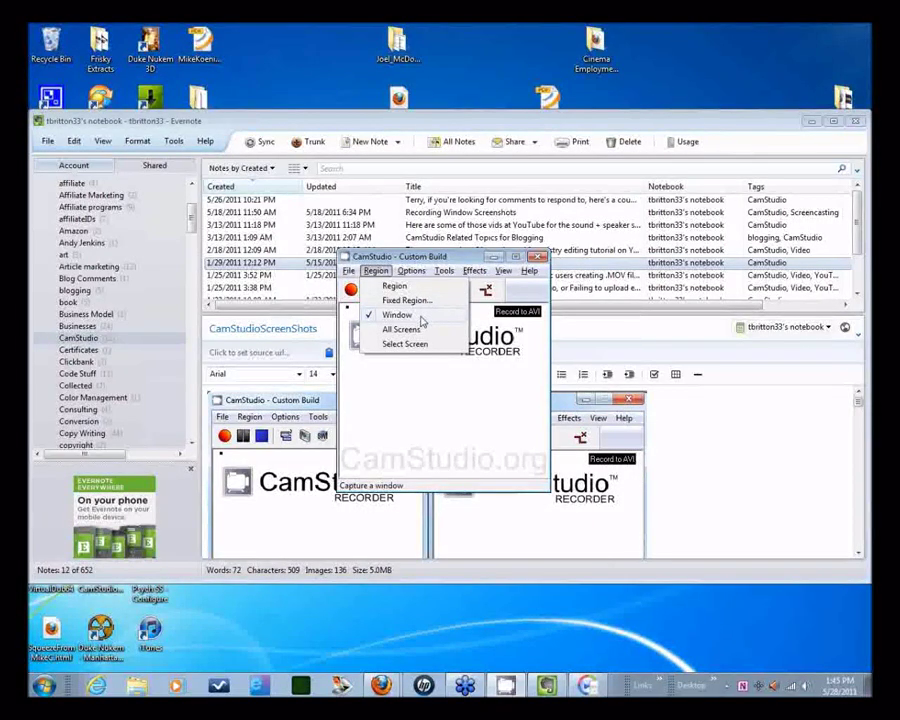
click(503, 271)
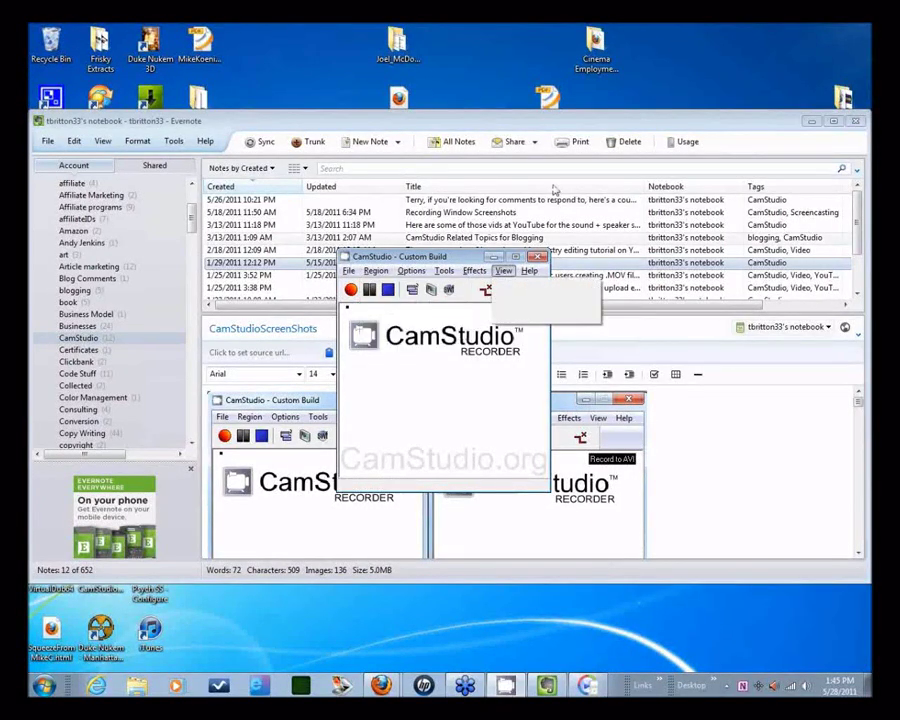
Step: Resize the Evernote window to 855x480 and move it over the middle of the Firefox page
click(547, 97)
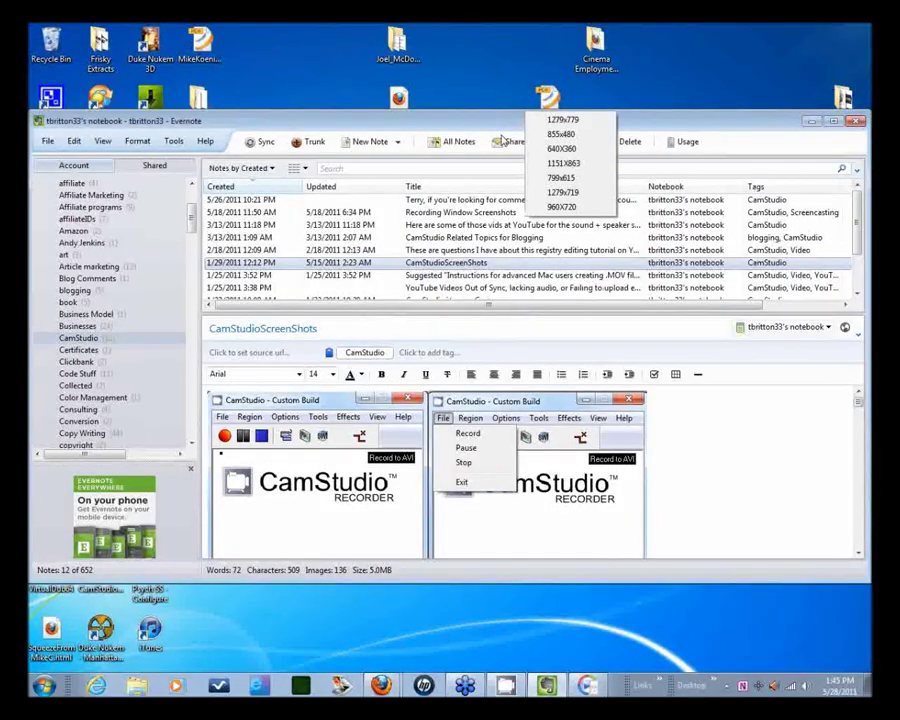
click(564, 134)
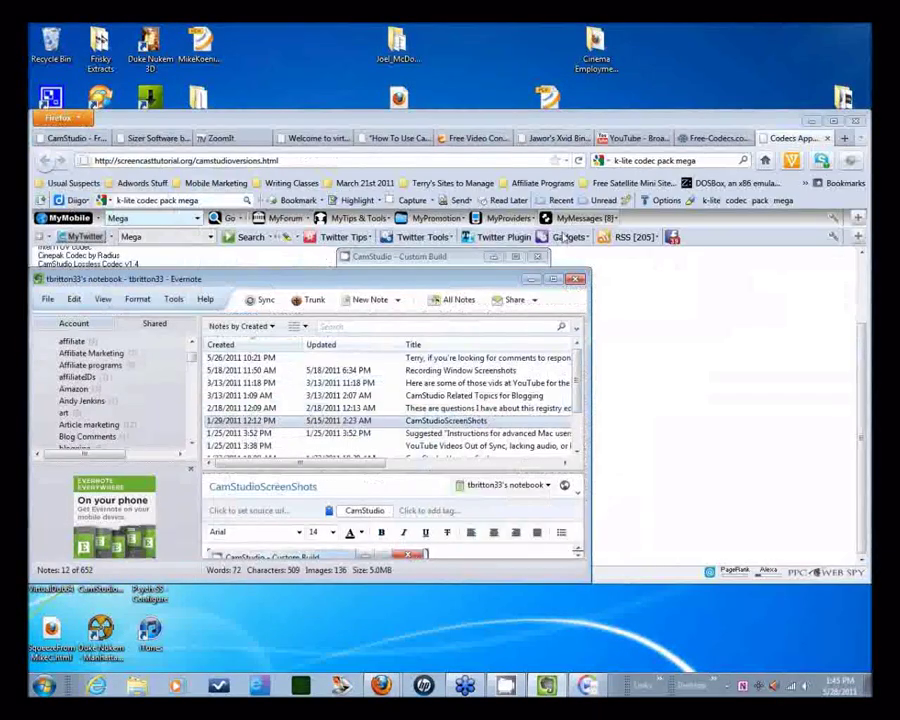
drag(421, 282, 566, 201)
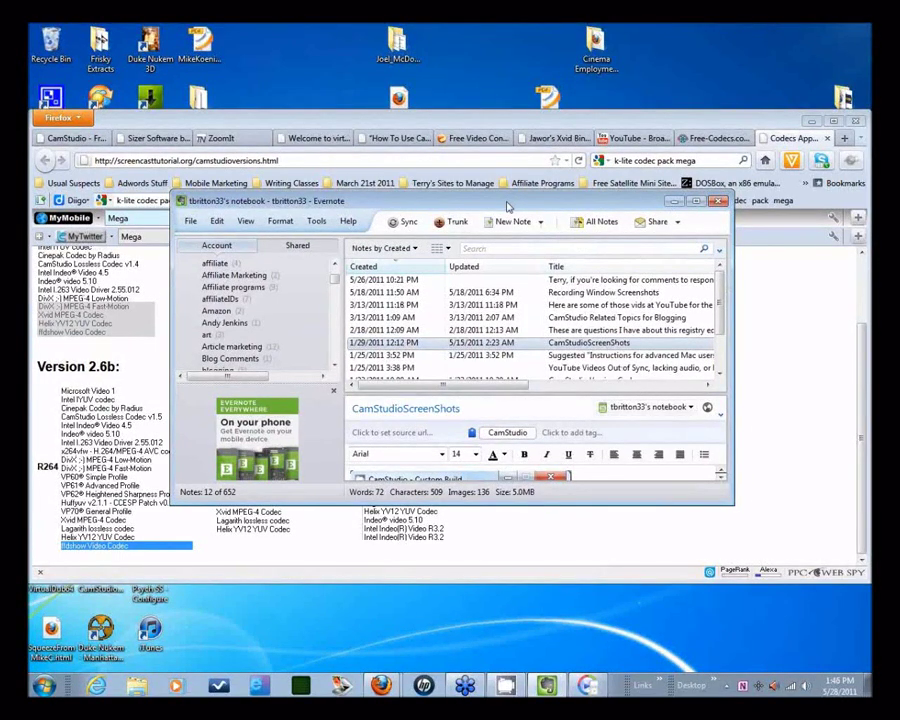
drag(508, 206, 532, 222)
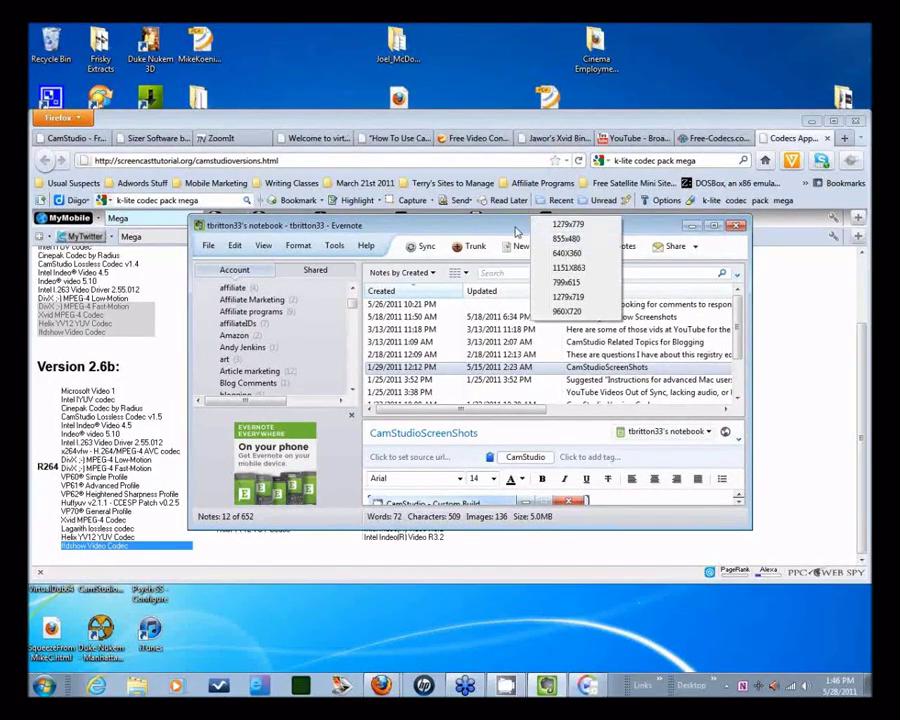
click(516, 231)
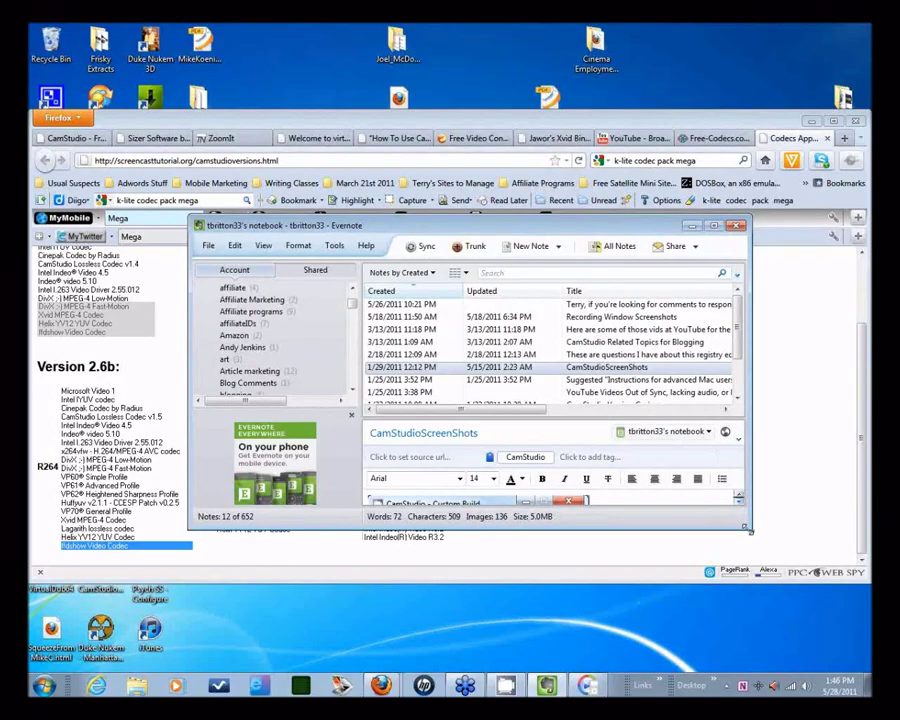
drag(748, 527, 750, 530)
drag(511, 232, 538, 228)
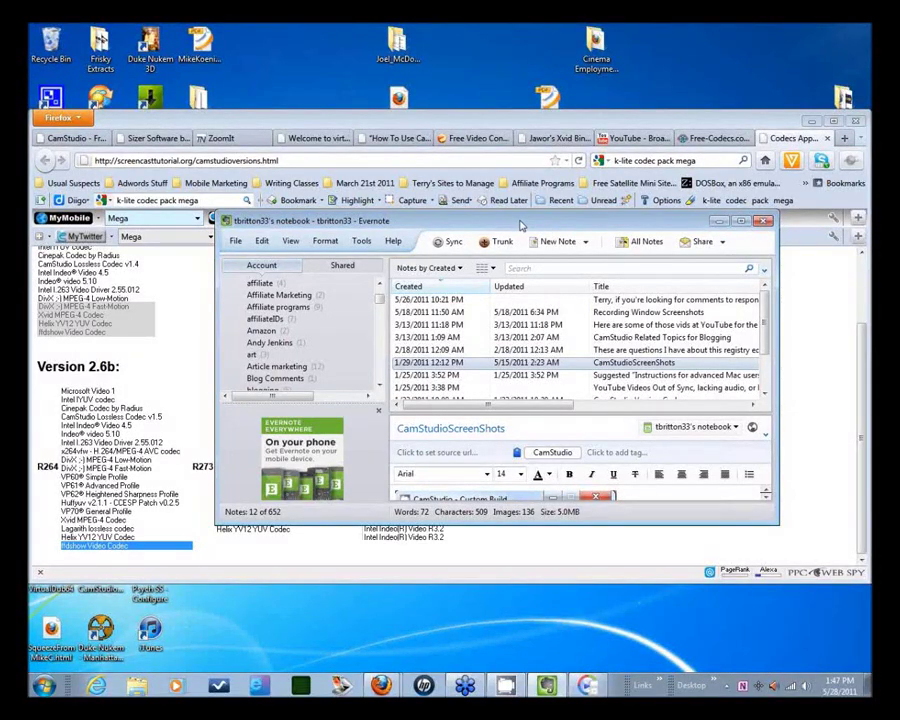
drag(520, 225, 508, 225)
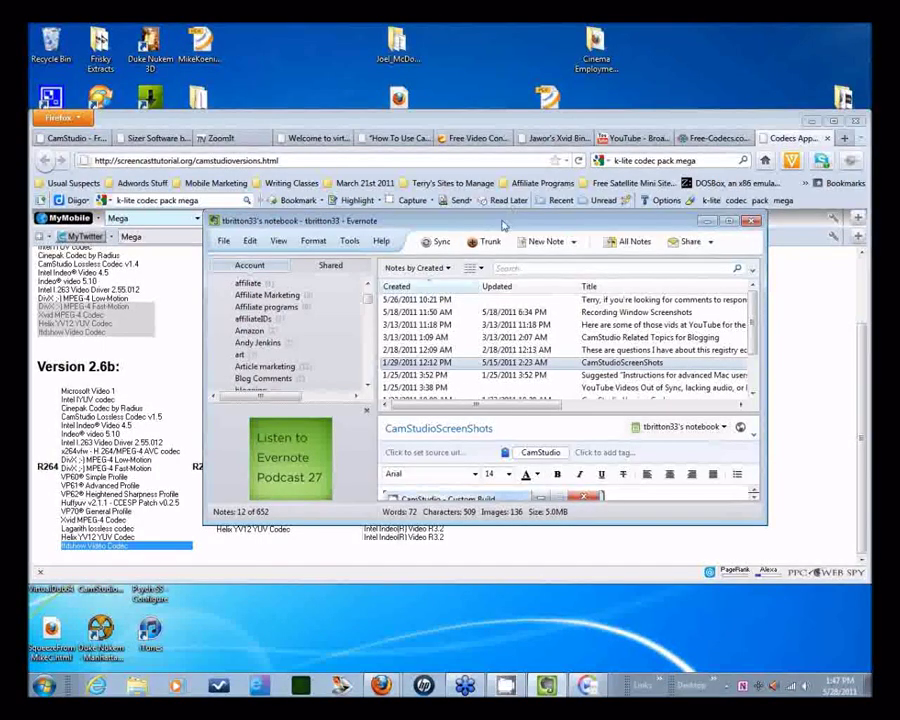
mouse_move(505, 225)
mouse_down()
mouse_move(505, 236)
mouse_move(519, 226)
mouse_up()
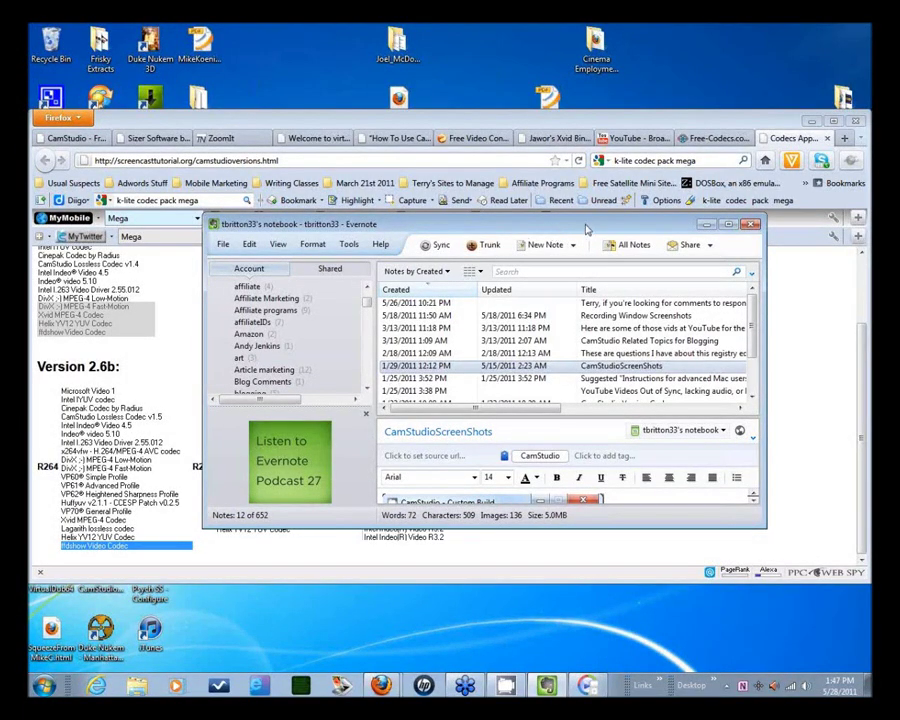
drag(574, 225, 562, 195)
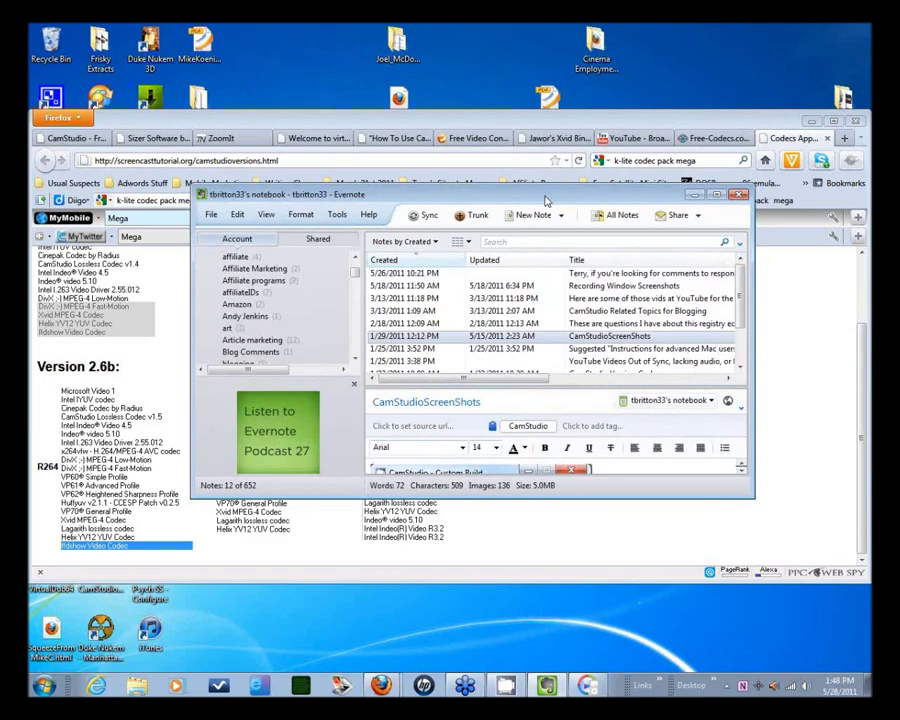
drag(546, 200, 546, 210)
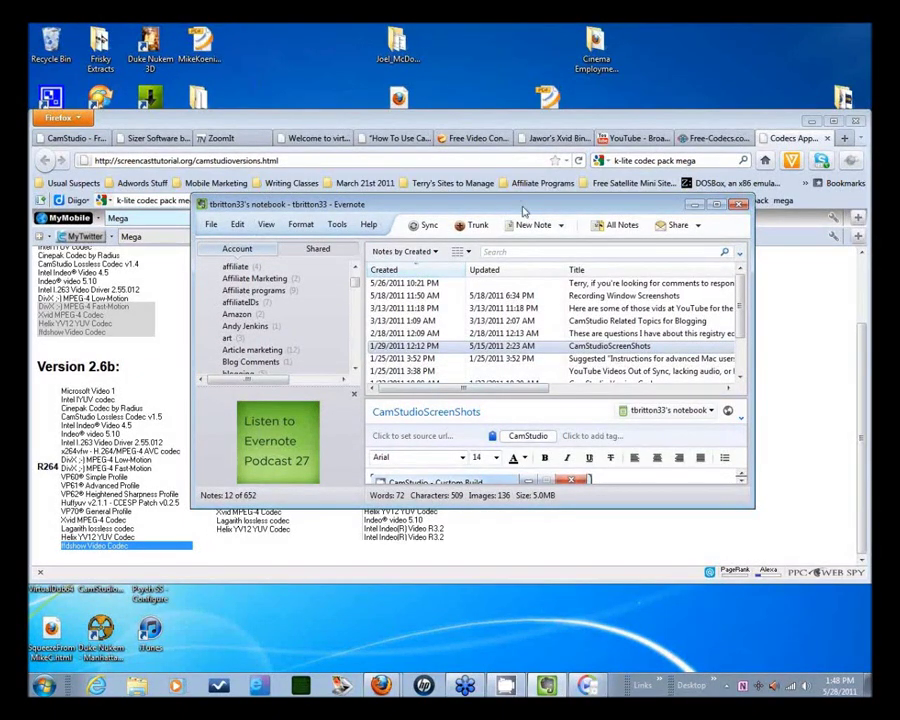
drag(523, 210, 523, 214)
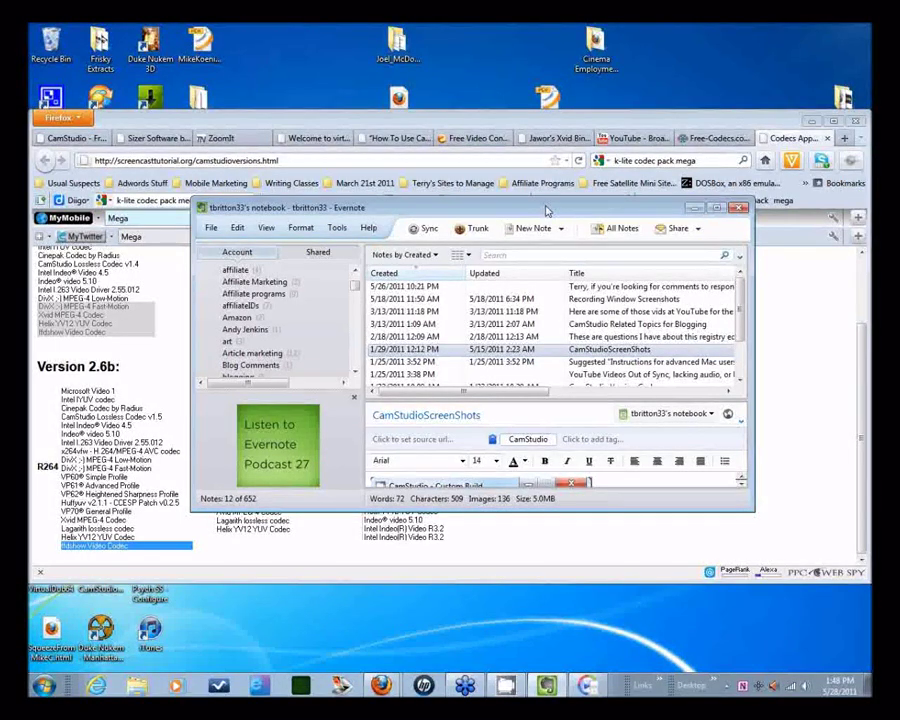
drag(546, 210, 551, 215)
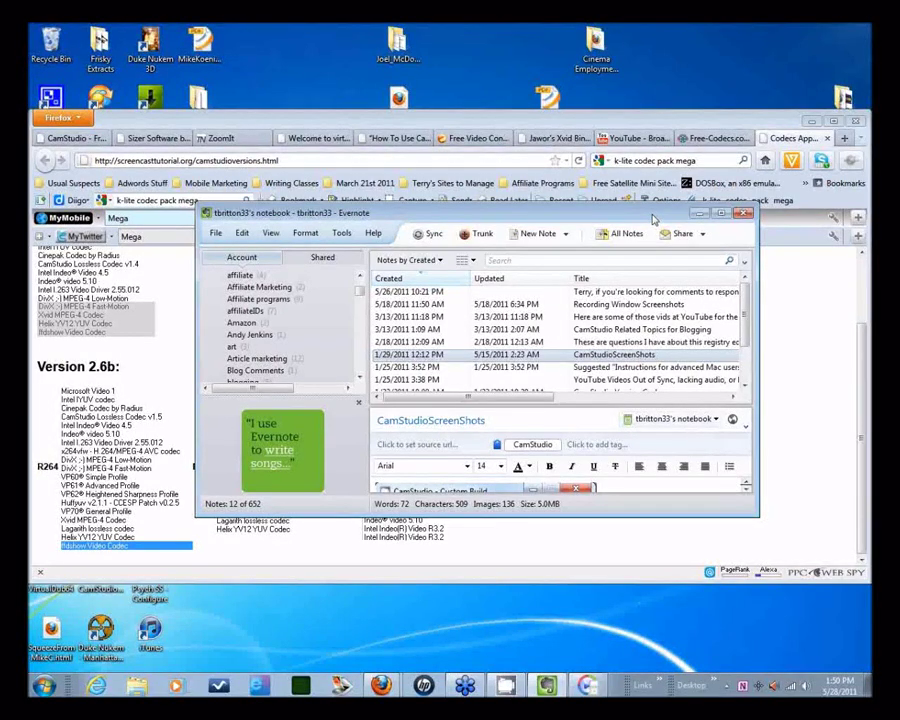
Step: Switch to CamStudio and look through its recording options, including the audio options and automatic stopping
click(507, 686)
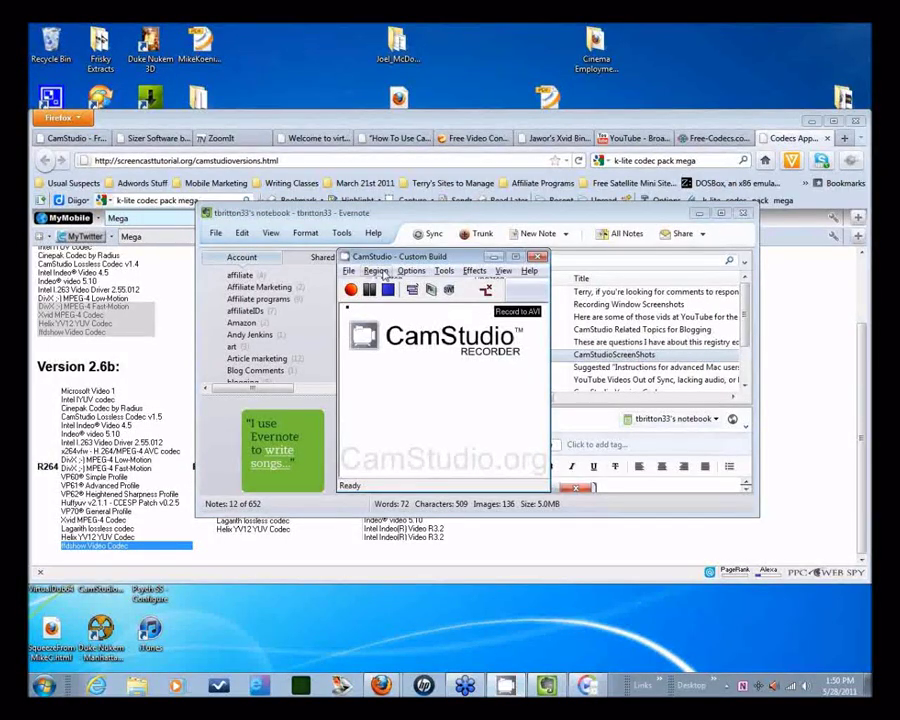
click(376, 271)
click(411, 271)
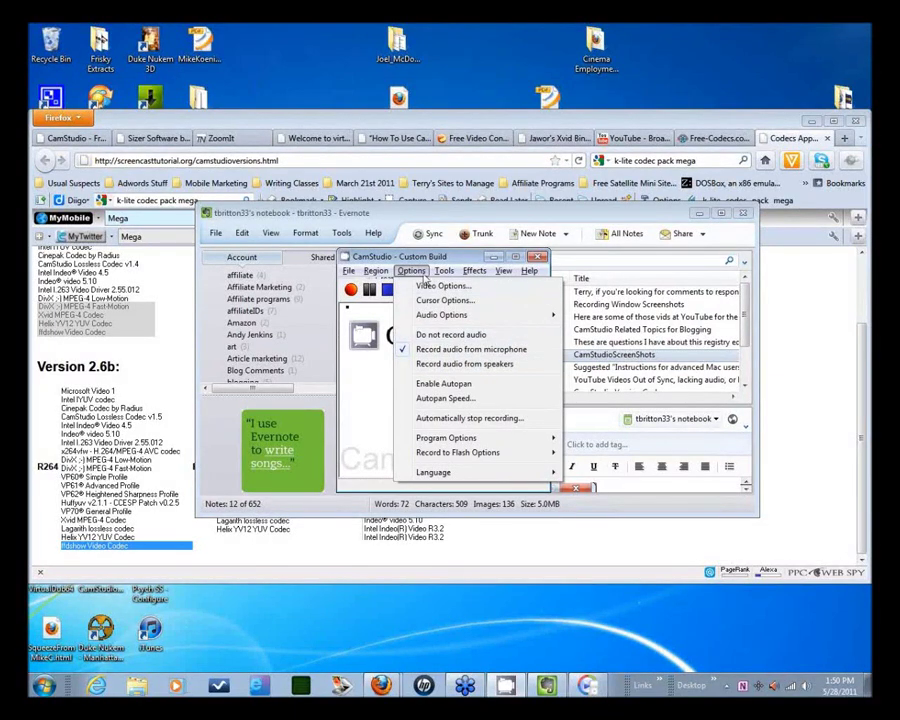
click(419, 263)
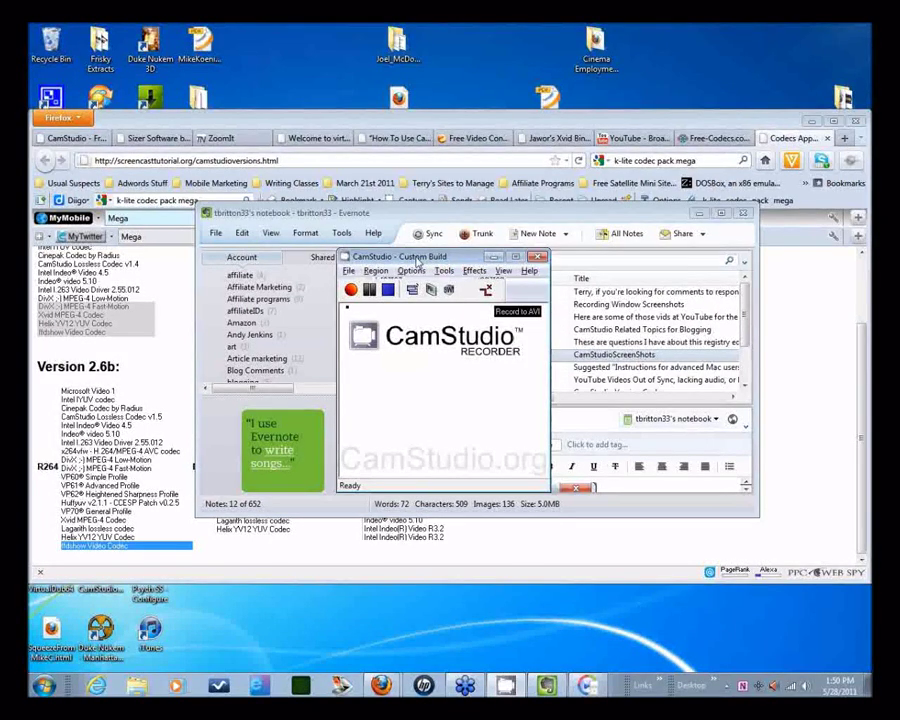
click(413, 270)
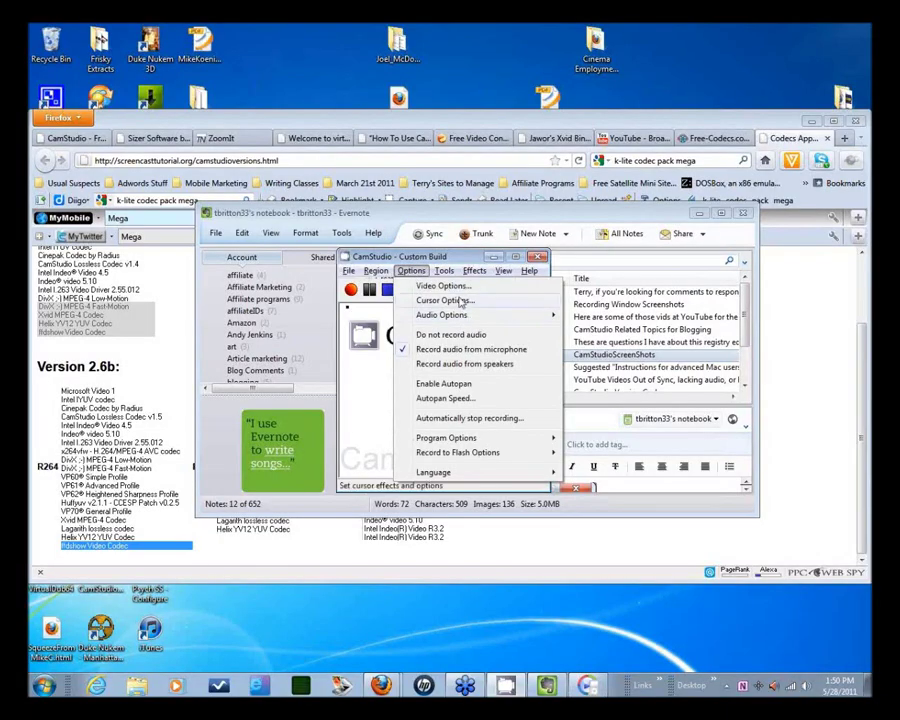
mouse_move(478, 325)
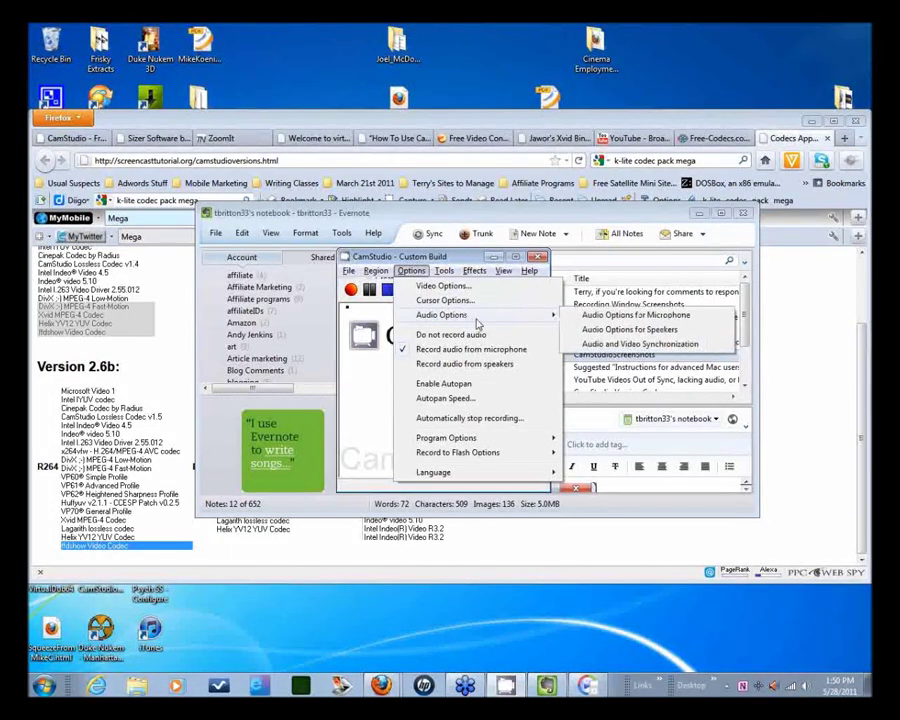
click(424, 258)
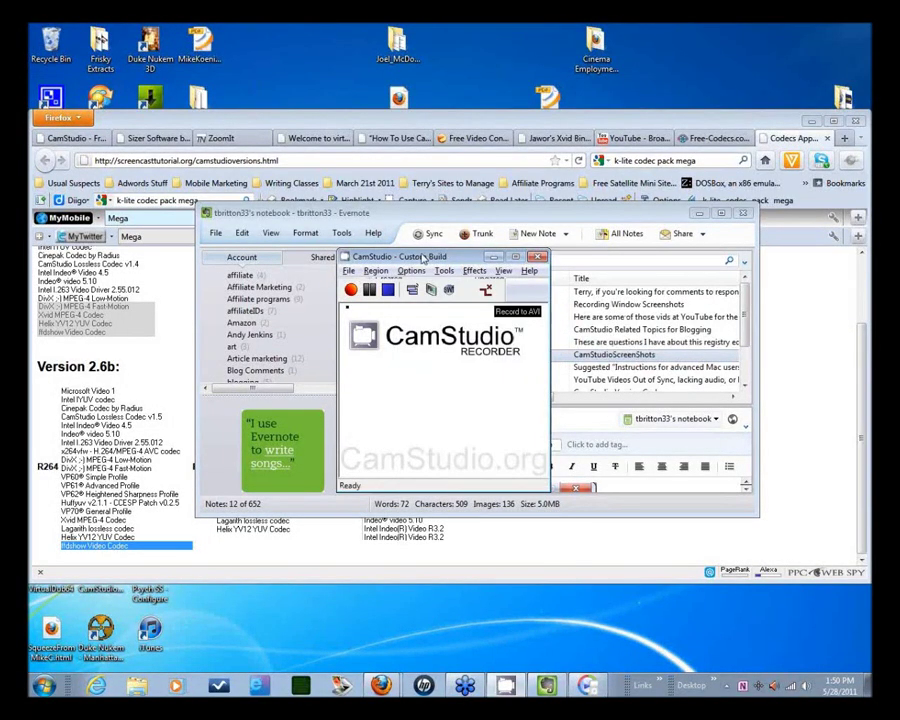
click(375, 270)
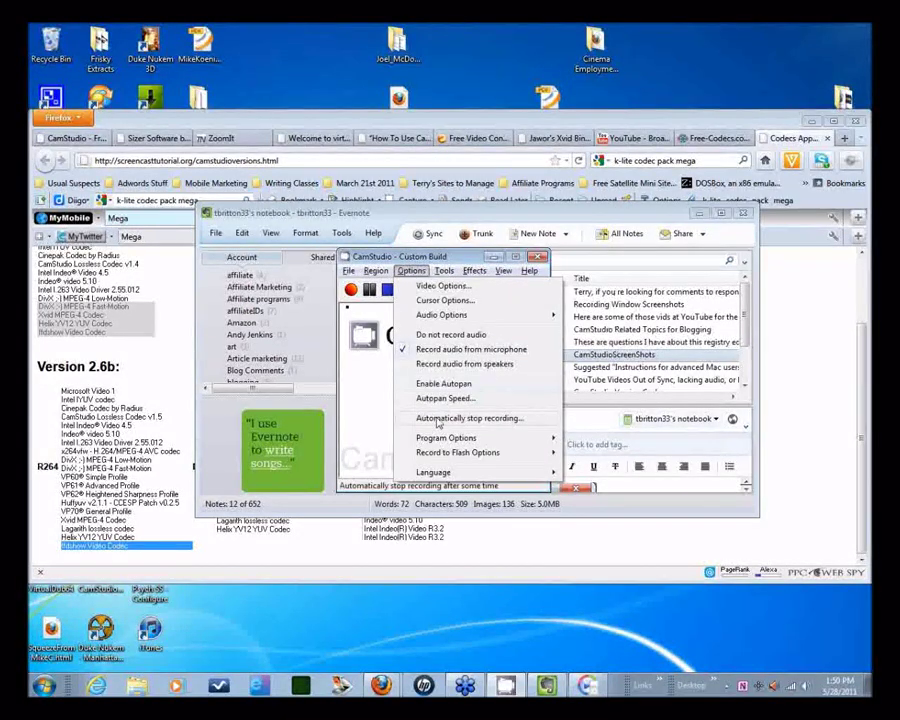
key(Escape)
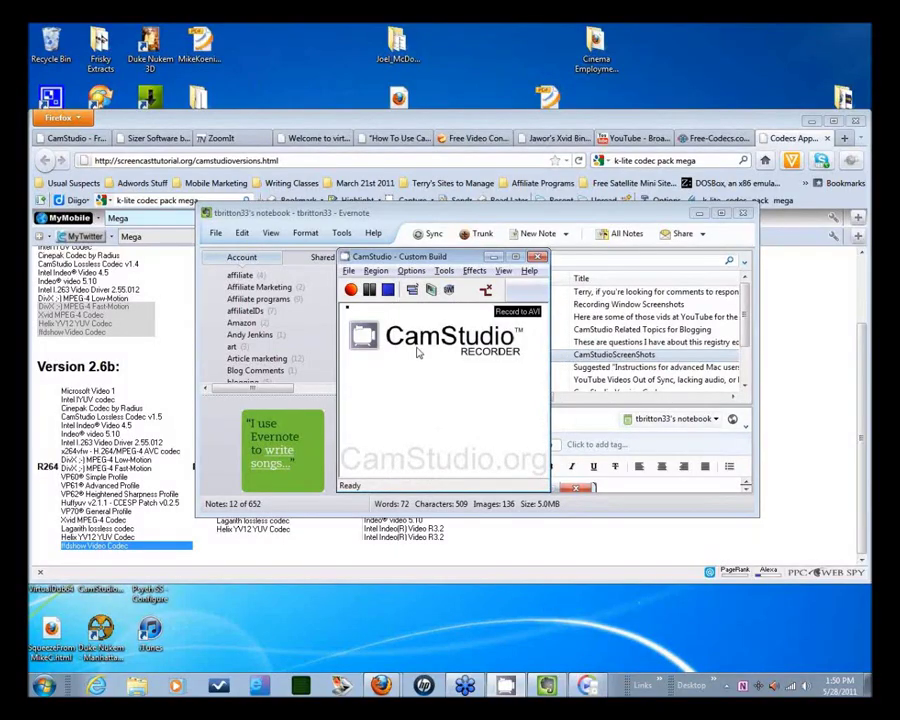
Step: Enable automatic stopping of the recording and set its period to 600 seconds
click(411, 270)
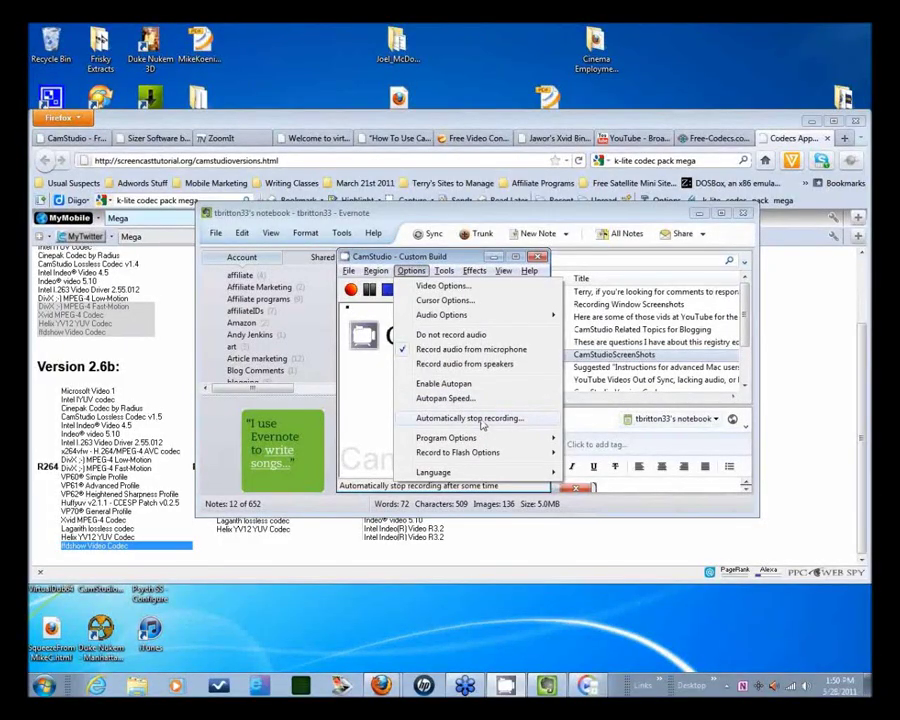
click(470, 418)
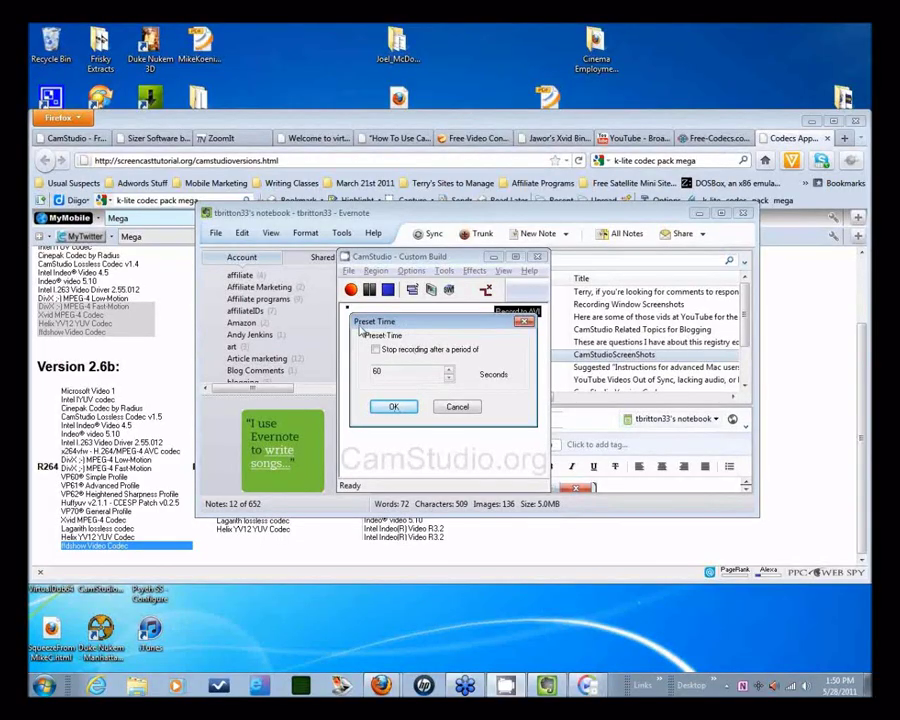
click(377, 352)
click(388, 371)
click(450, 380)
click(450, 380)
click(449, 375)
click(449, 373)
click(449, 373)
click(449, 373)
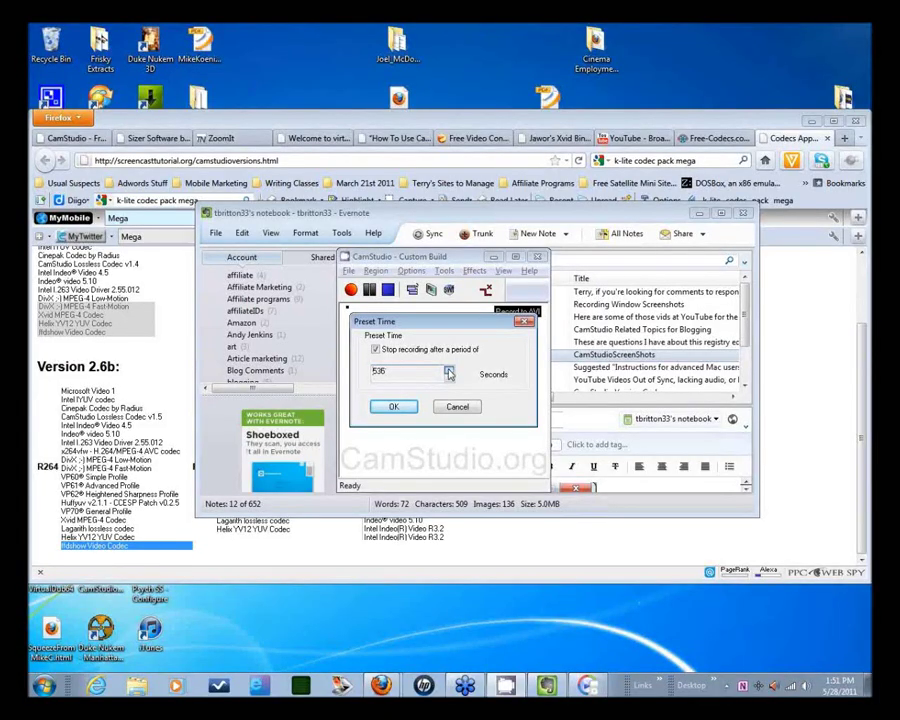
click(449, 373)
click(394, 407)
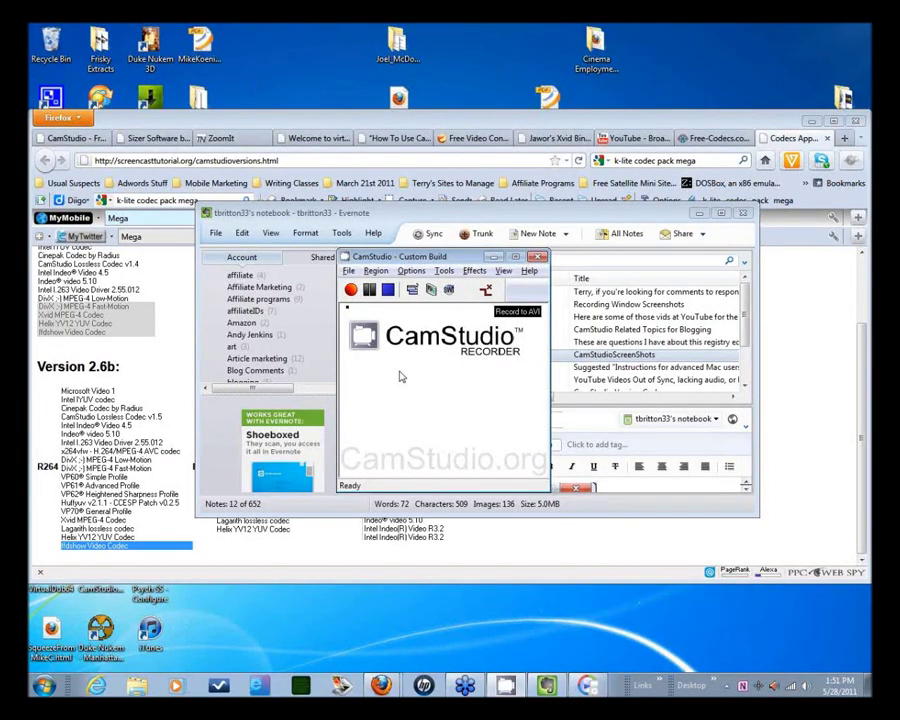
Step: Review the video options and the list of available compressors, leaving the settings without saving
click(411, 271)
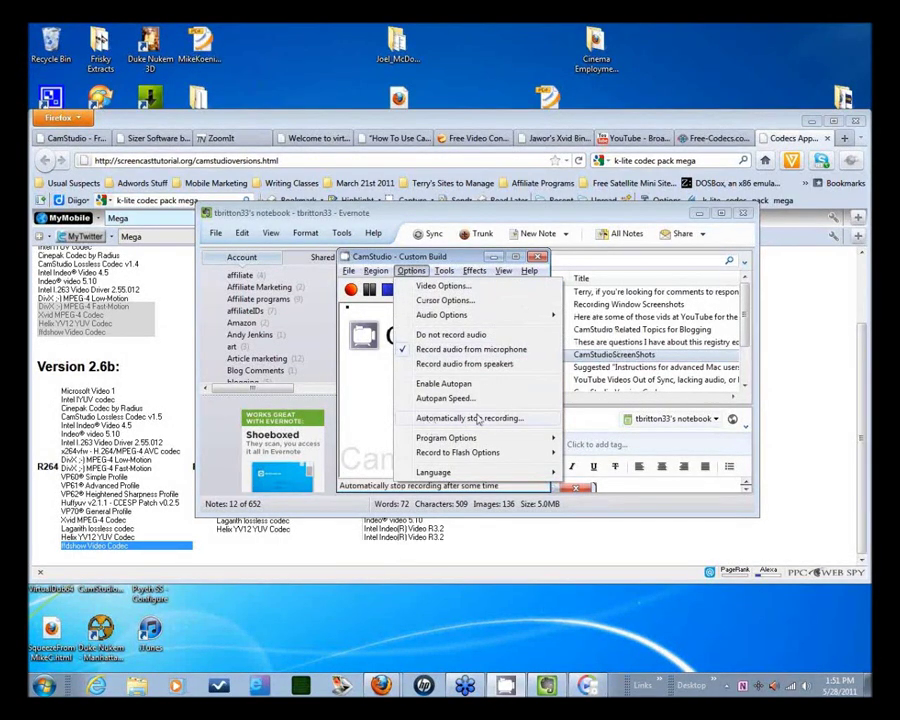
click(376, 396)
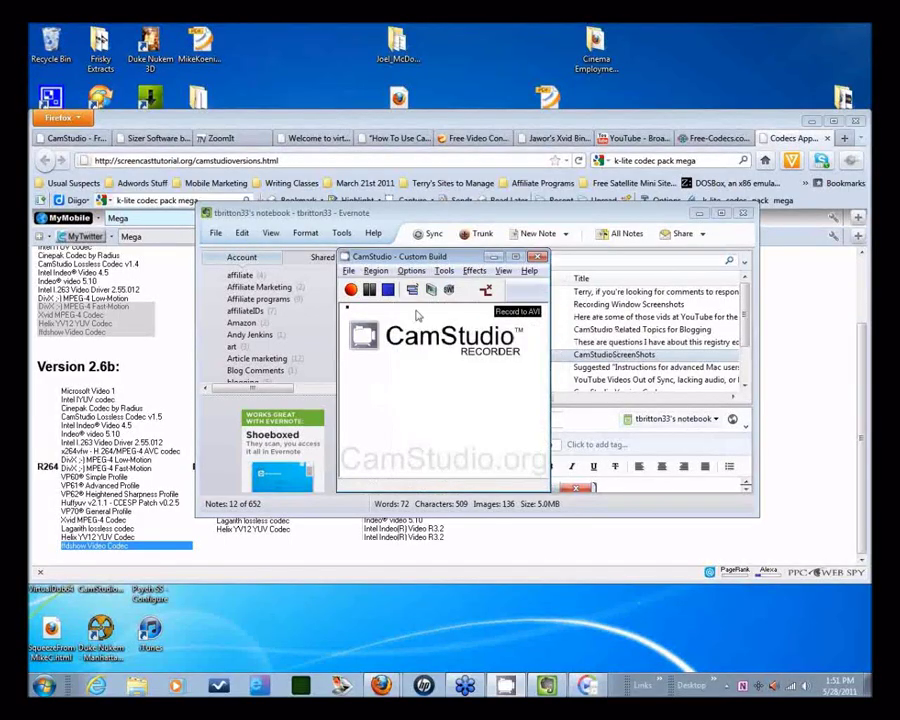
click(411, 270)
click(442, 287)
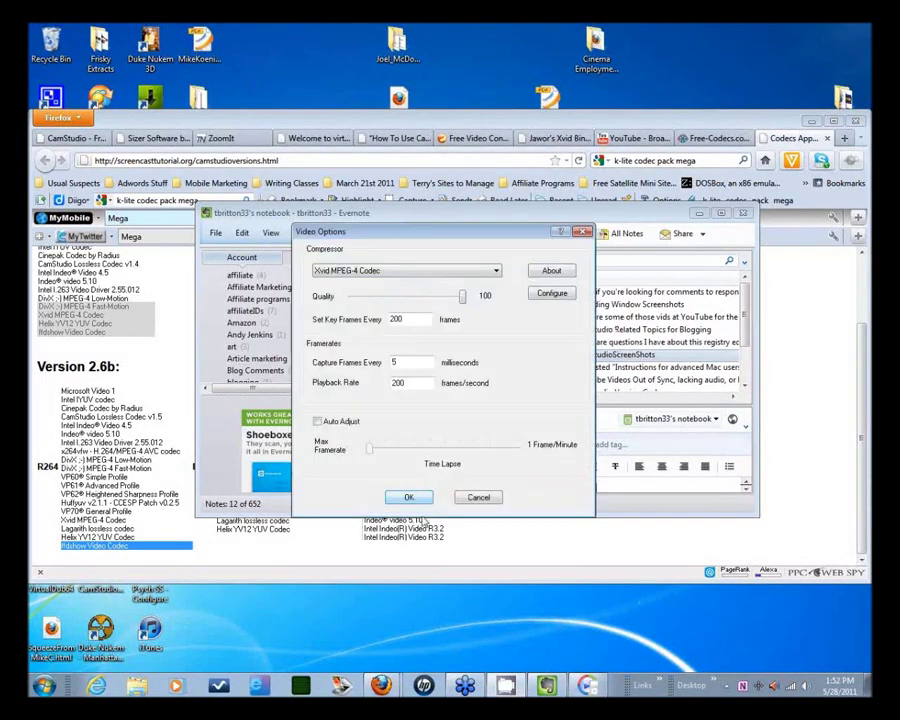
click(495, 270)
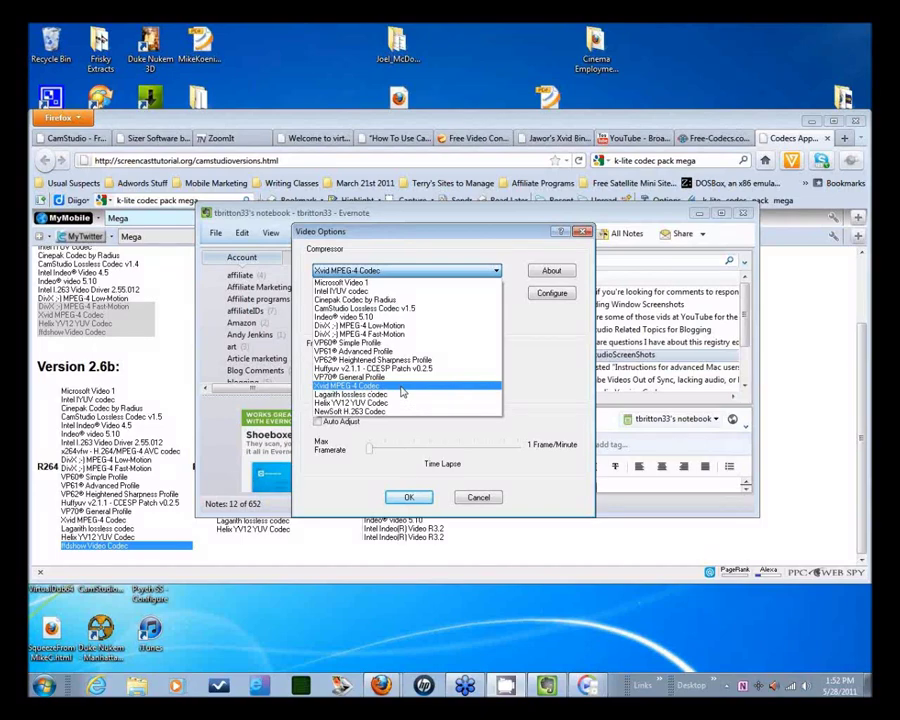
click(545, 338)
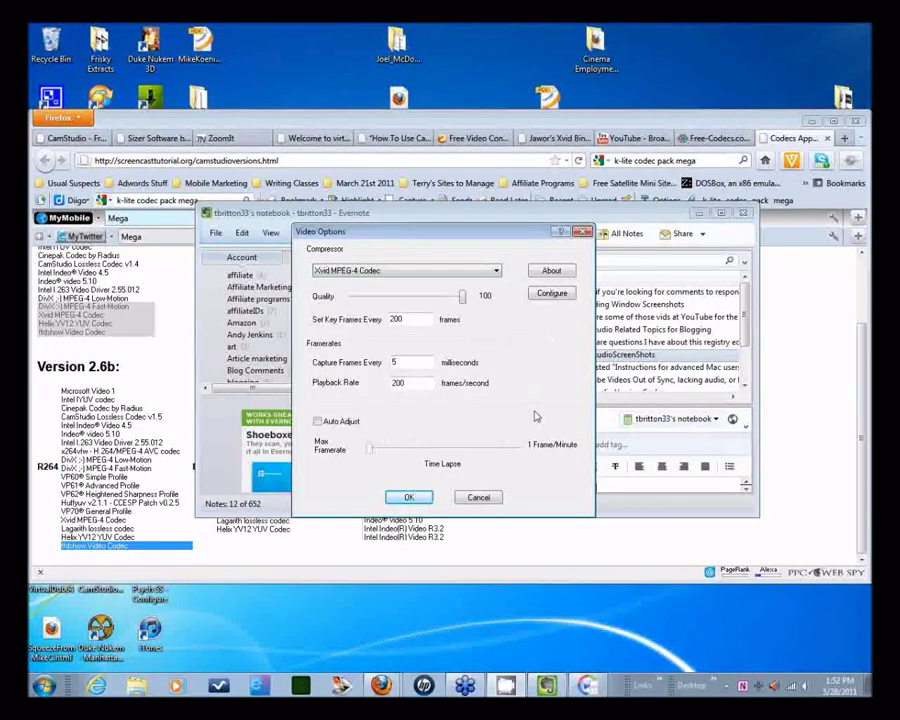
click(484, 499)
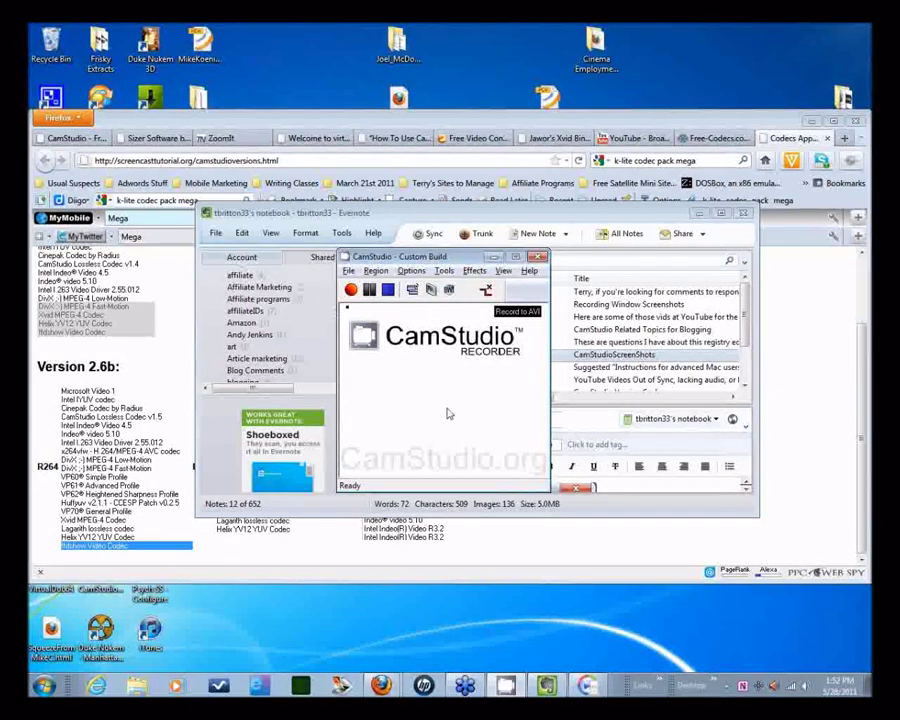
Step: Try to raise the automatic stop period above 600 seconds
click(410, 271)
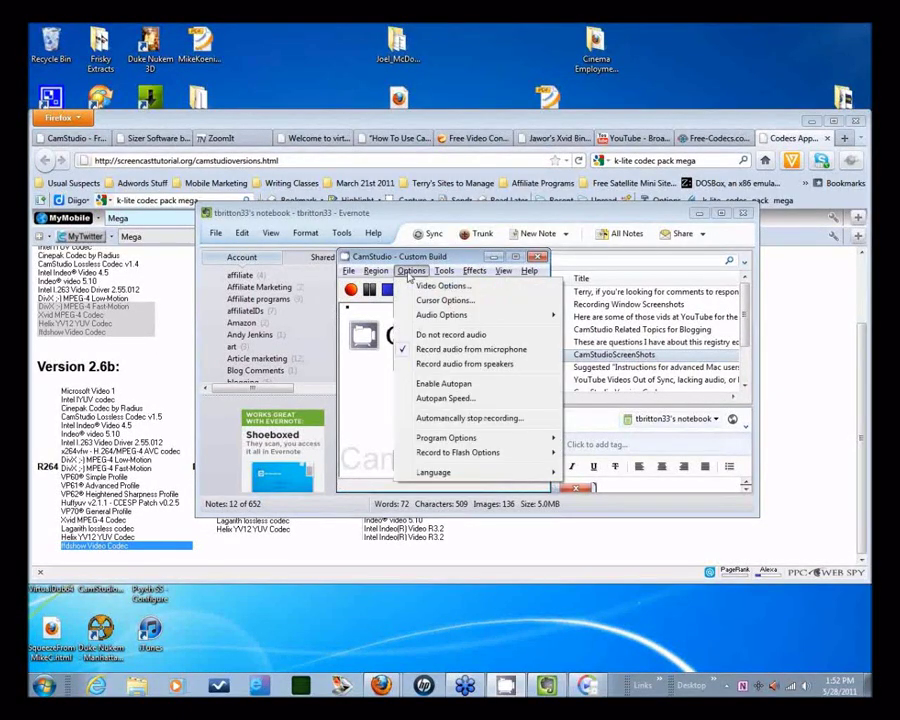
click(458, 417)
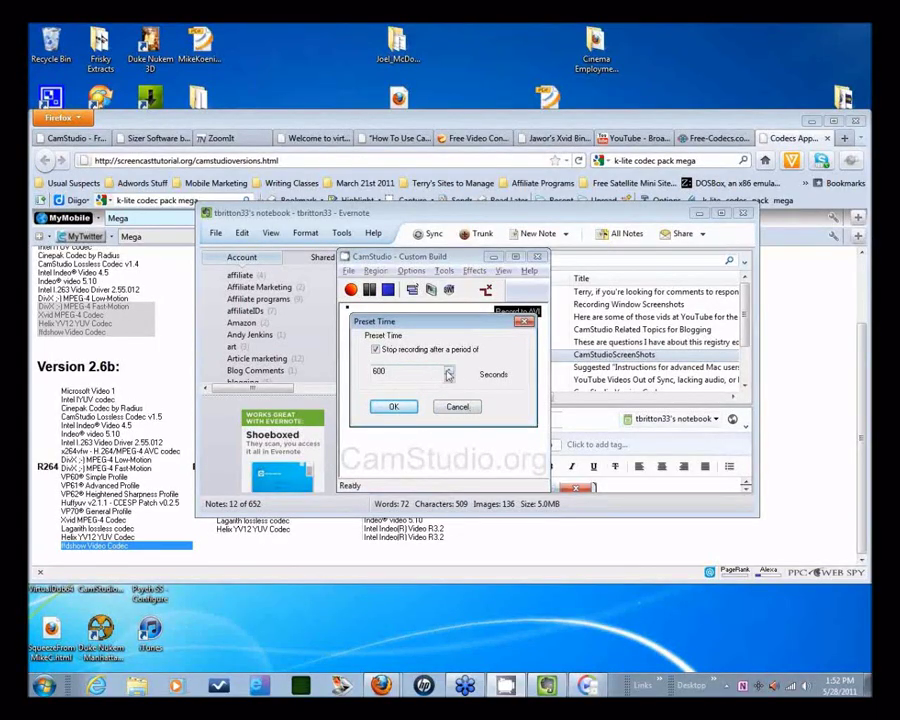
click(449, 371)
click(449, 372)
click(449, 372)
click(449, 372)
click(419, 371)
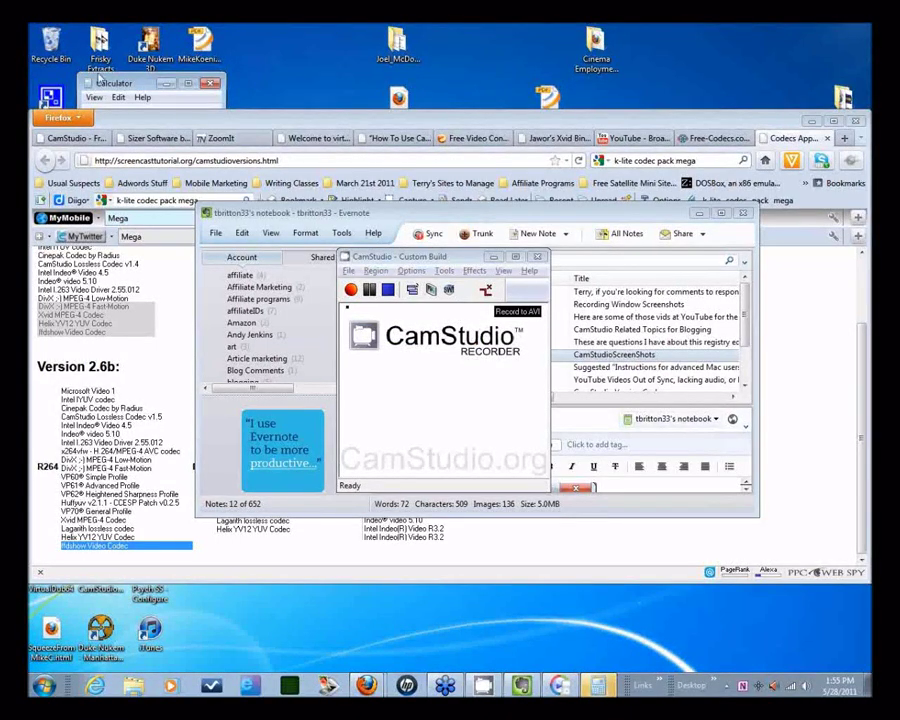
Step: In Calculator, multiply 90 by 60 and place its window beside the CamStudio window
drag(97, 75, 290, 240)
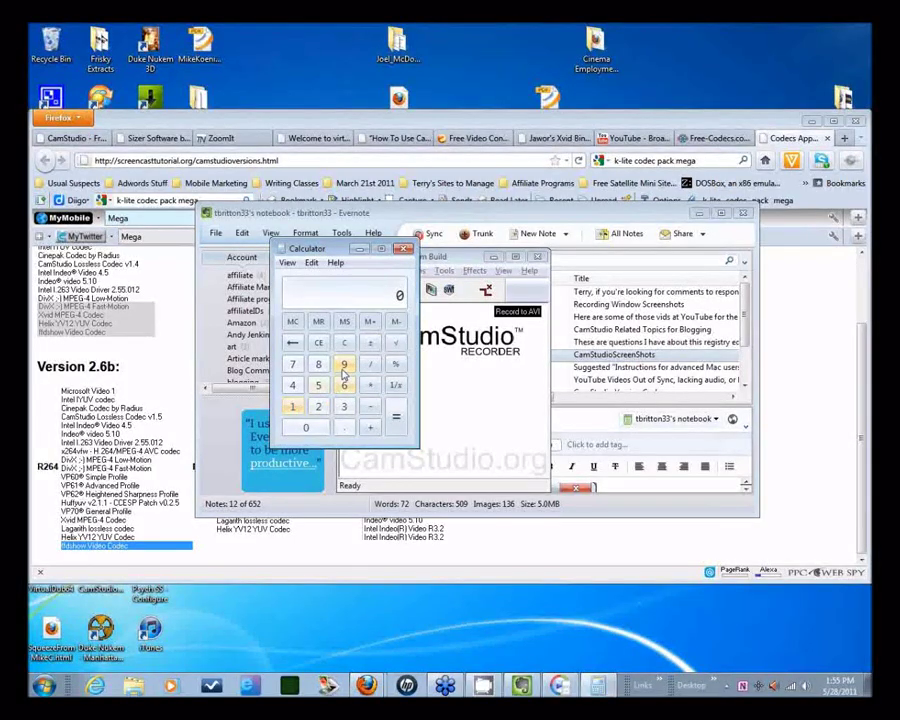
text(90)
click(372, 404)
text(6)
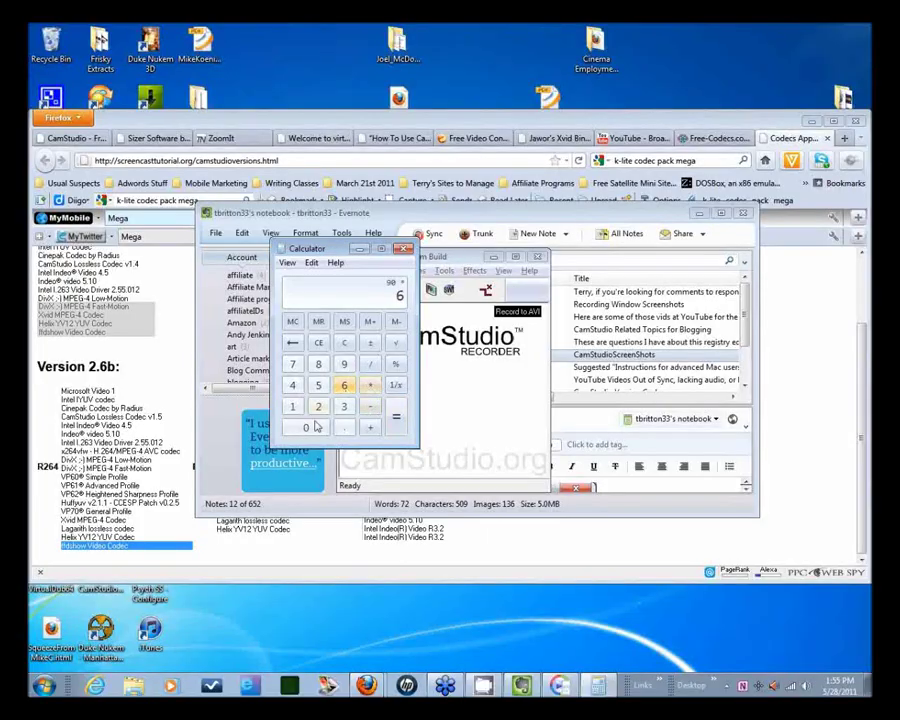
text(0)
click(395, 416)
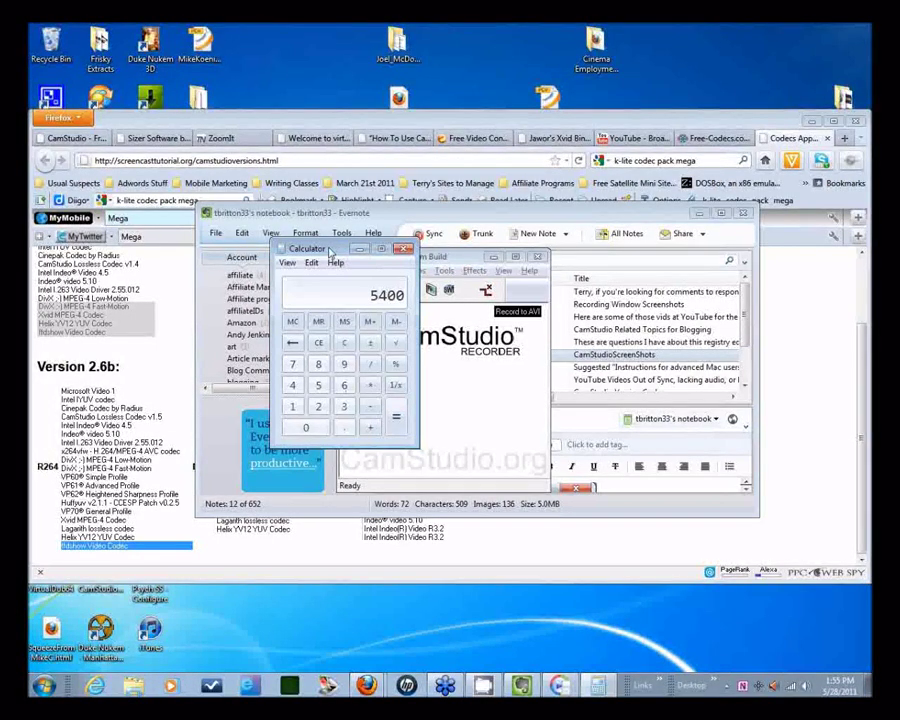
drag(330, 251, 236, 255)
Step: Switch to CamStudio and try to raise the automatic stop period to the calculated 5400 seconds, then cancel
click(413, 272)
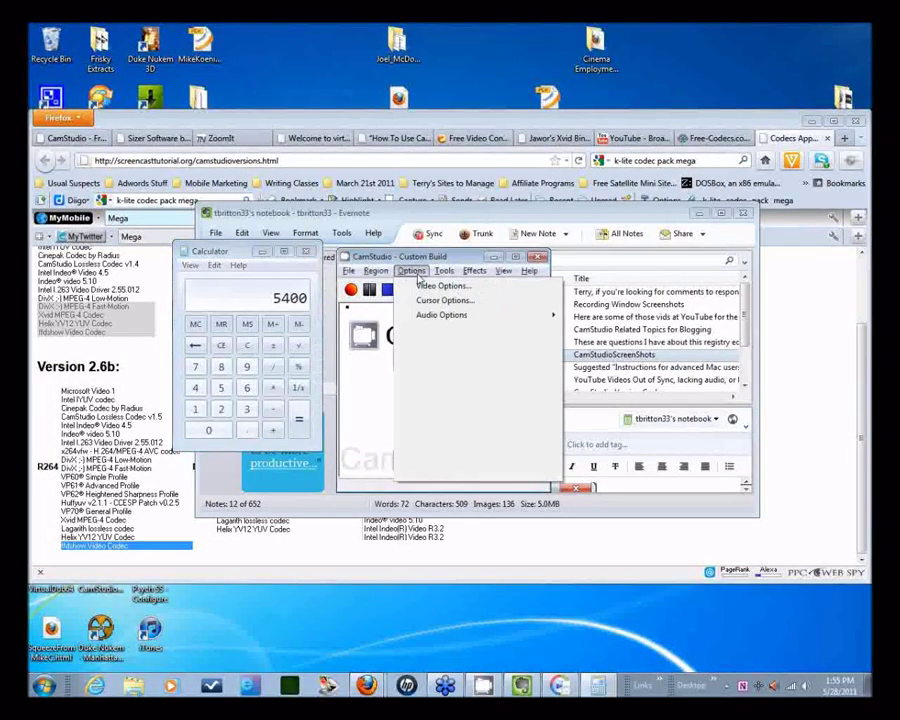
click(445, 416)
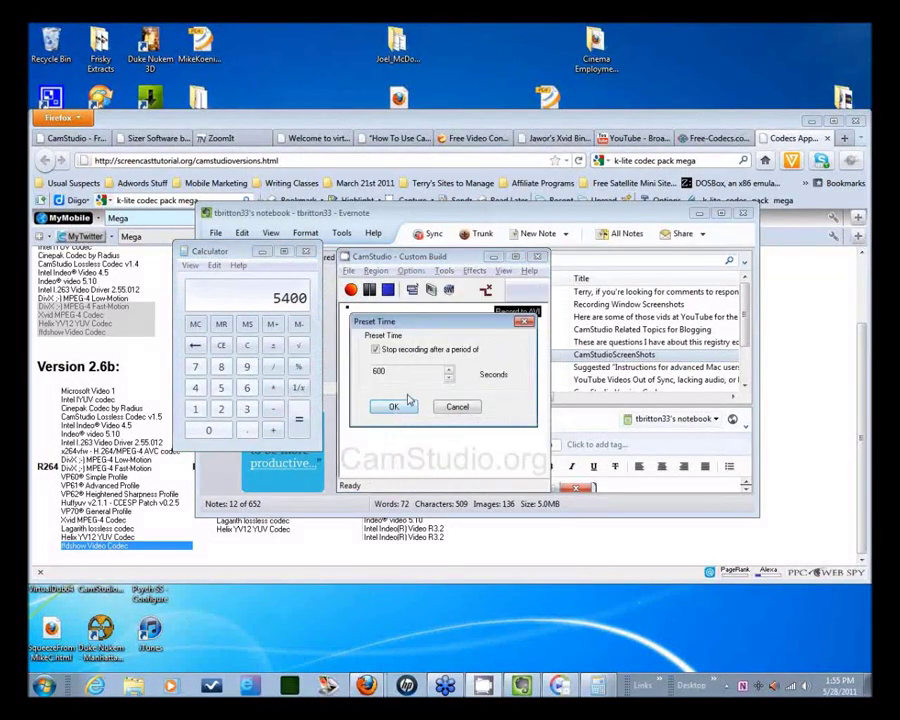
click(449, 370)
click(450, 372)
double_click(385, 371)
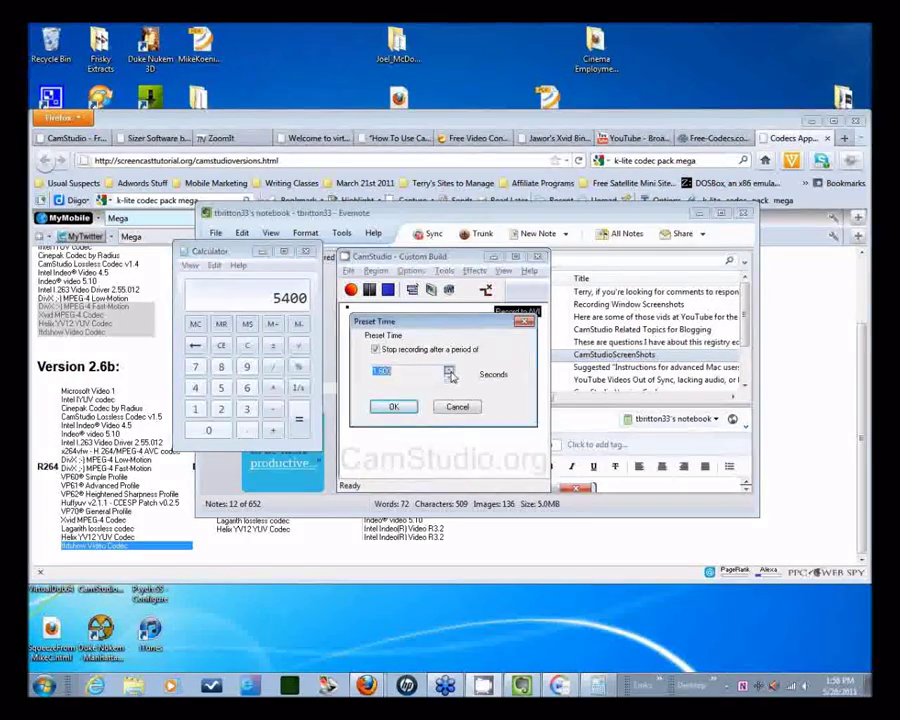
click(449, 370)
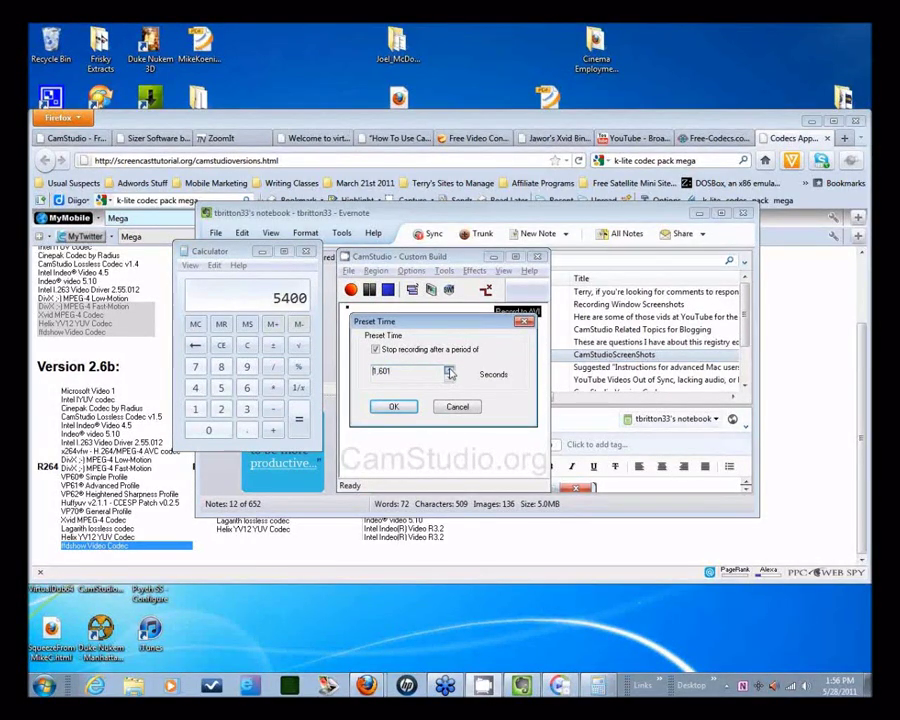
click(450, 372)
drag(449, 372, 450, 373)
click(450, 373)
drag(450, 373, 450, 373)
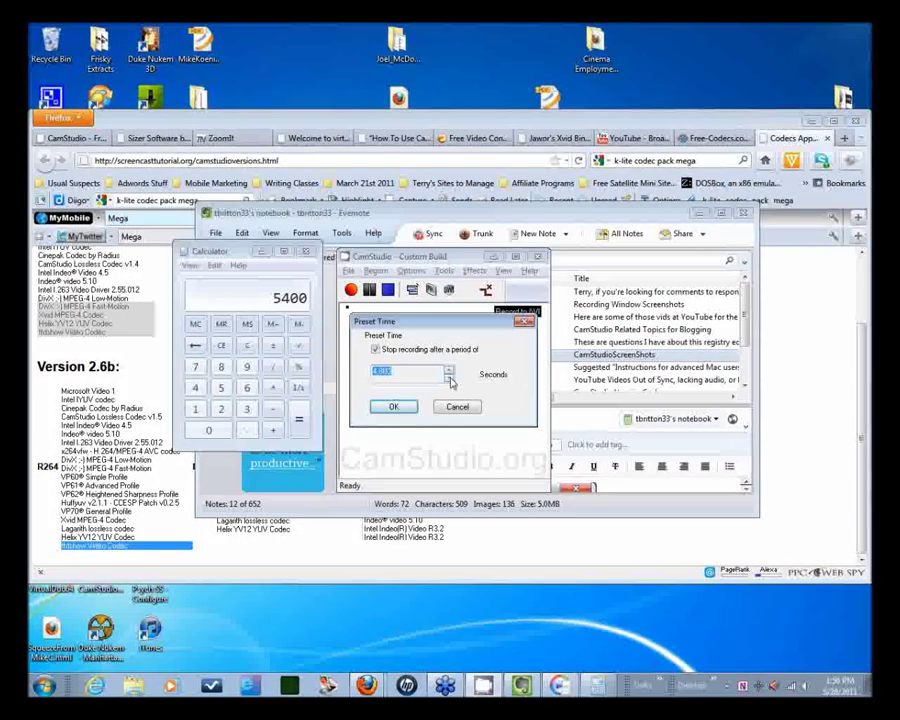
click(450, 373)
drag(450, 373, 448, 376)
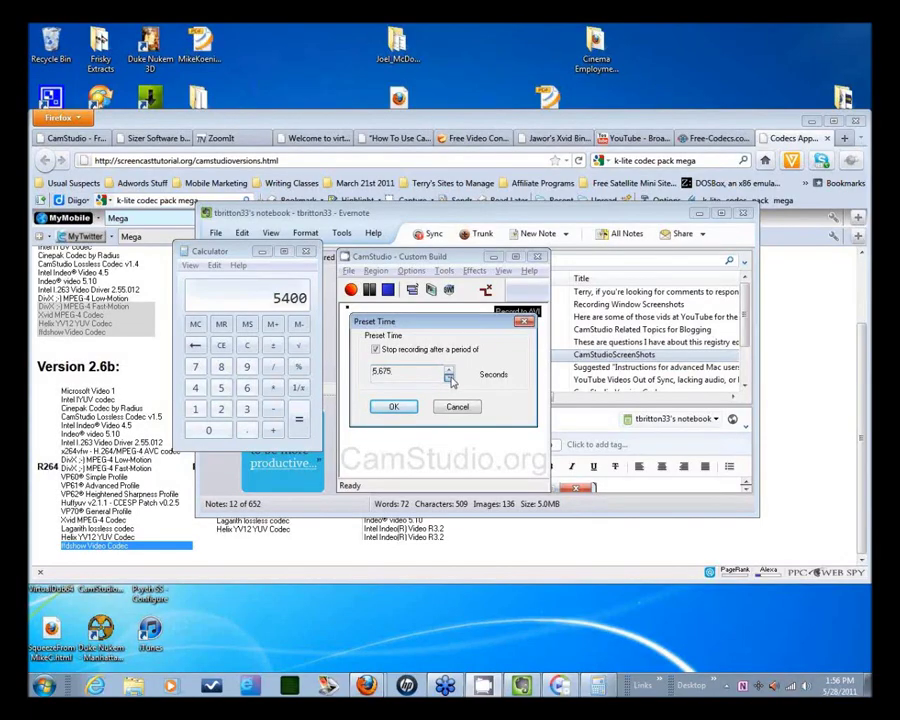
double_click(426, 375)
click(457, 405)
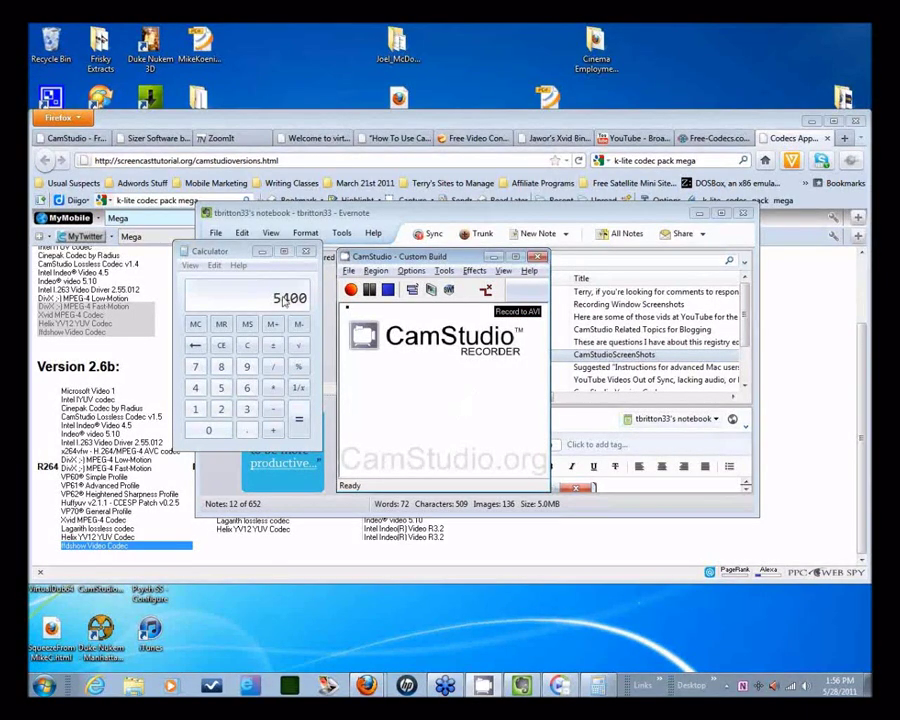
Step: Switch to Calculator and multiply 120 by 60
click(195, 408)
click(221, 408)
click(226, 431)
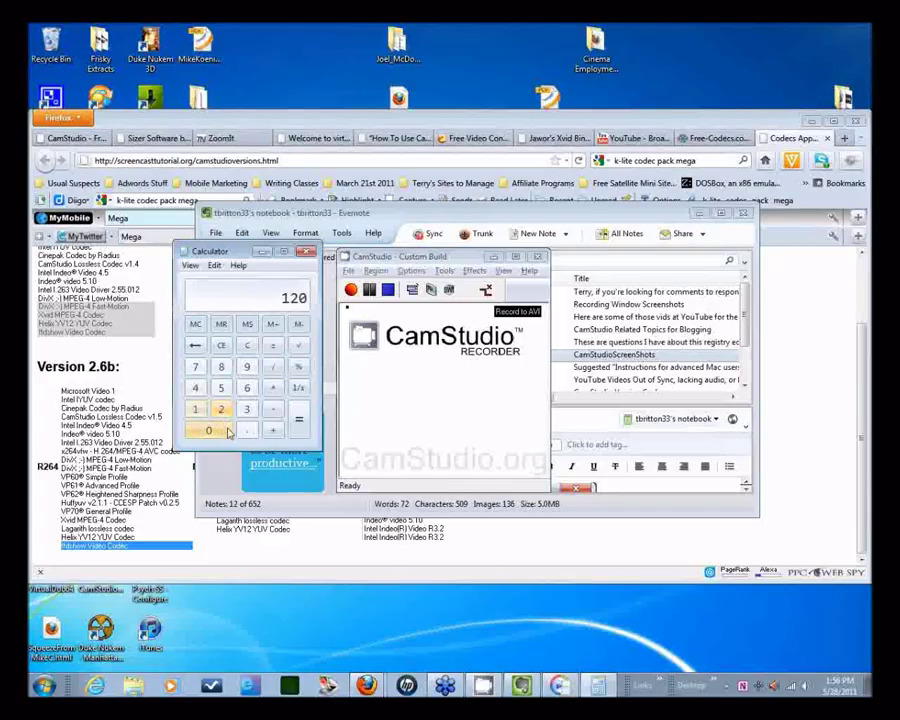
click(272, 390)
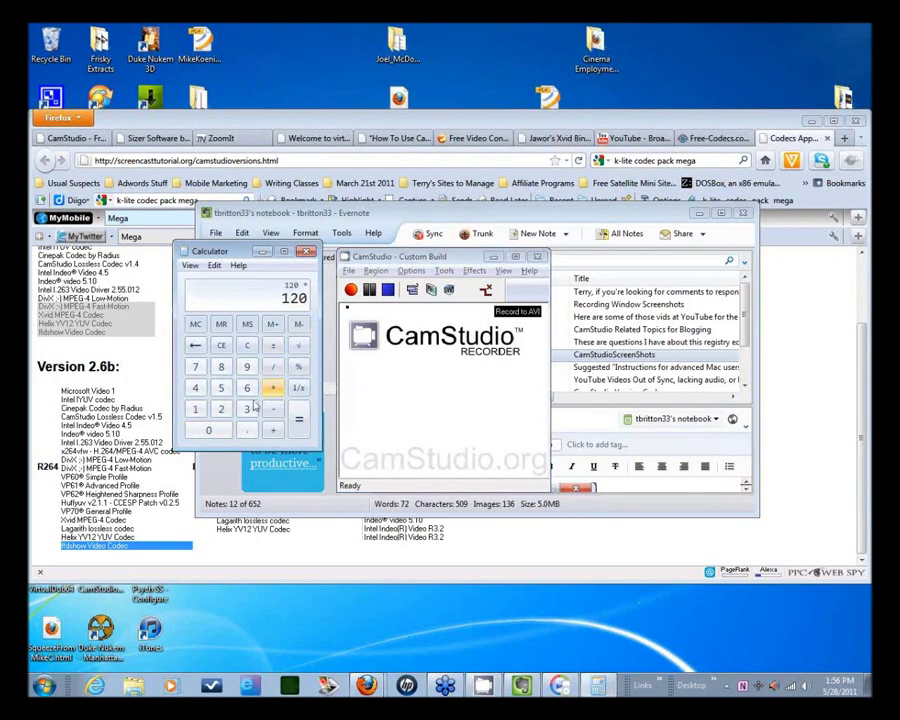
click(246, 392)
click(208, 430)
click(298, 420)
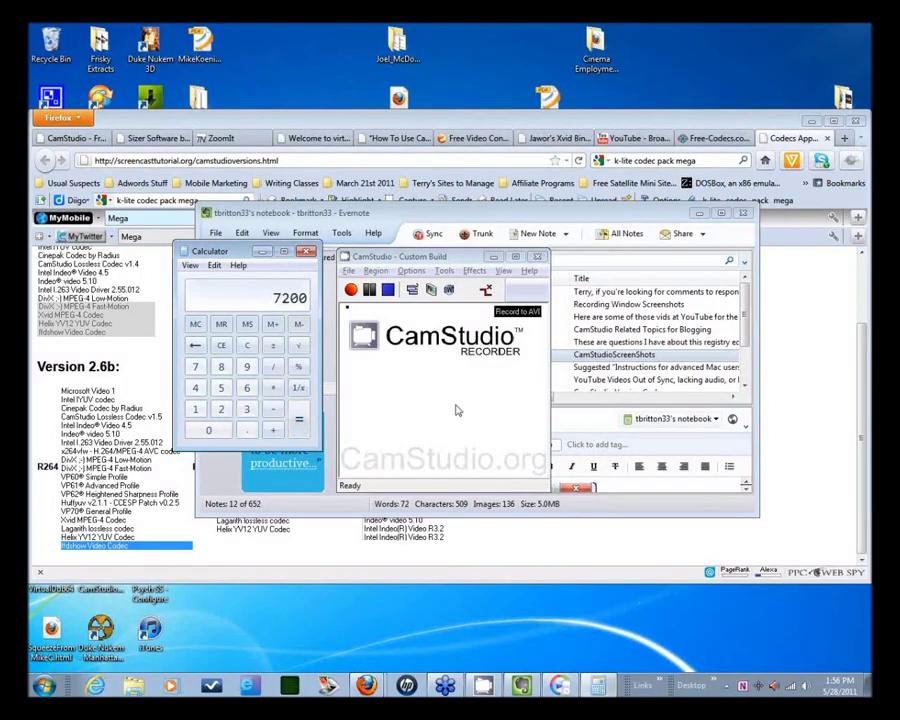
Step: Switch to CamStudio and look over its recording options, from the video and audio settings to automatic stopping
click(411, 272)
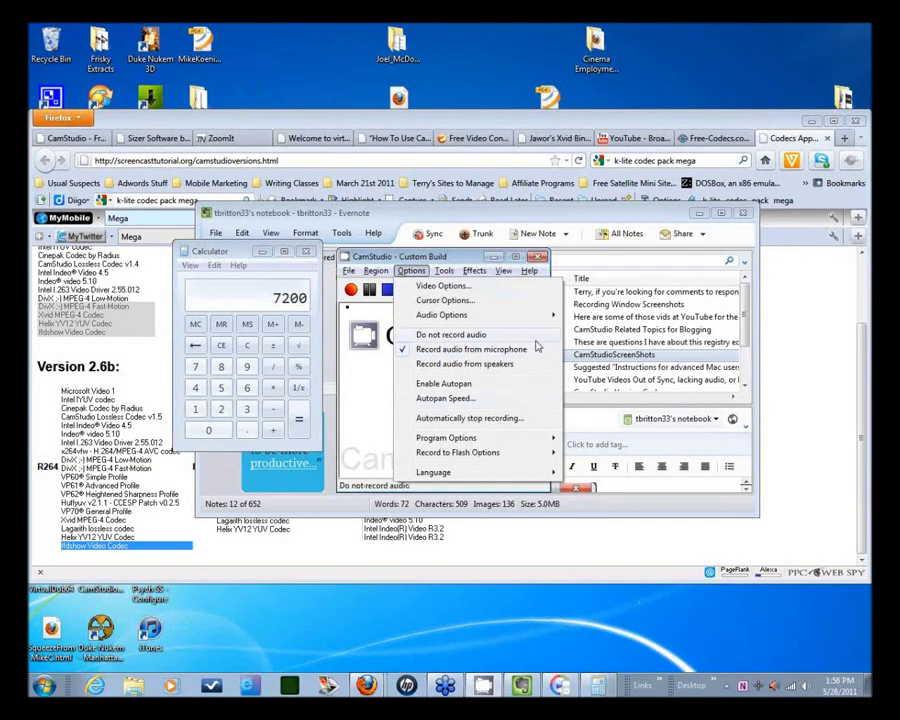
mouse_move(524, 317)
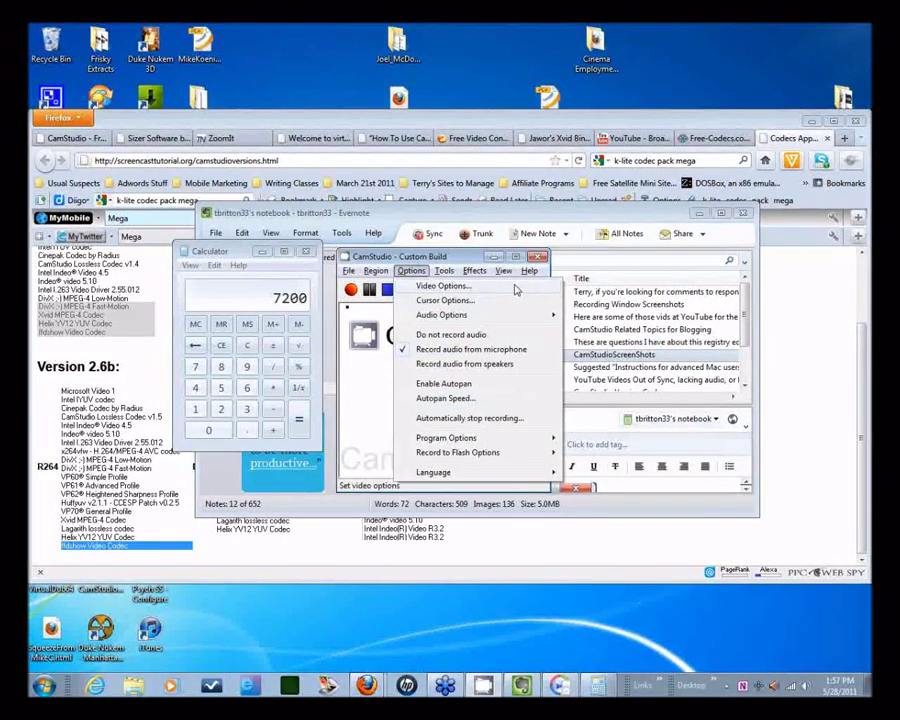
click(459, 258)
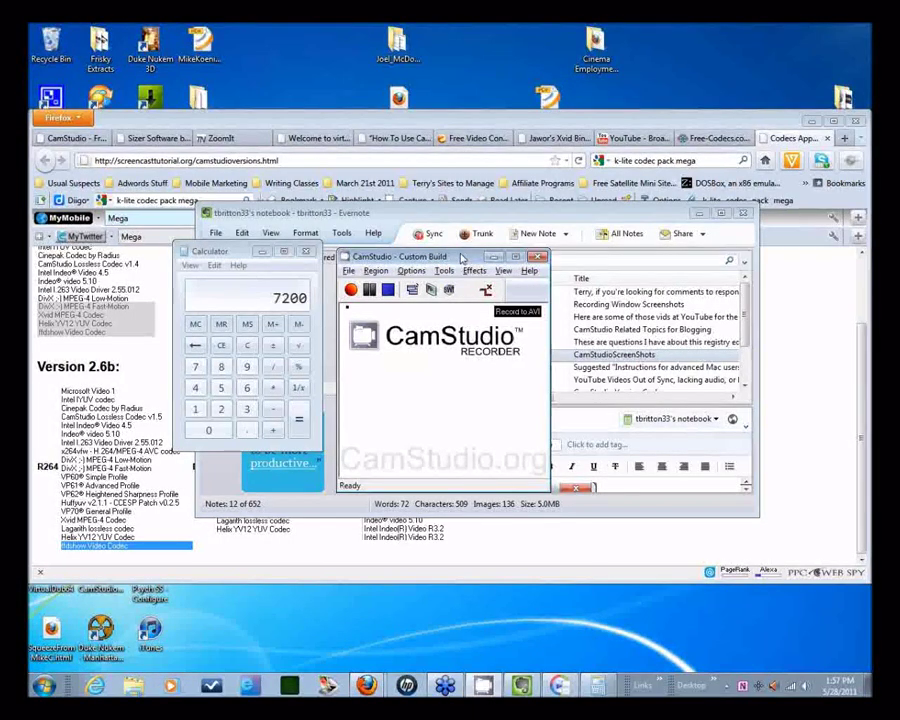
click(411, 270)
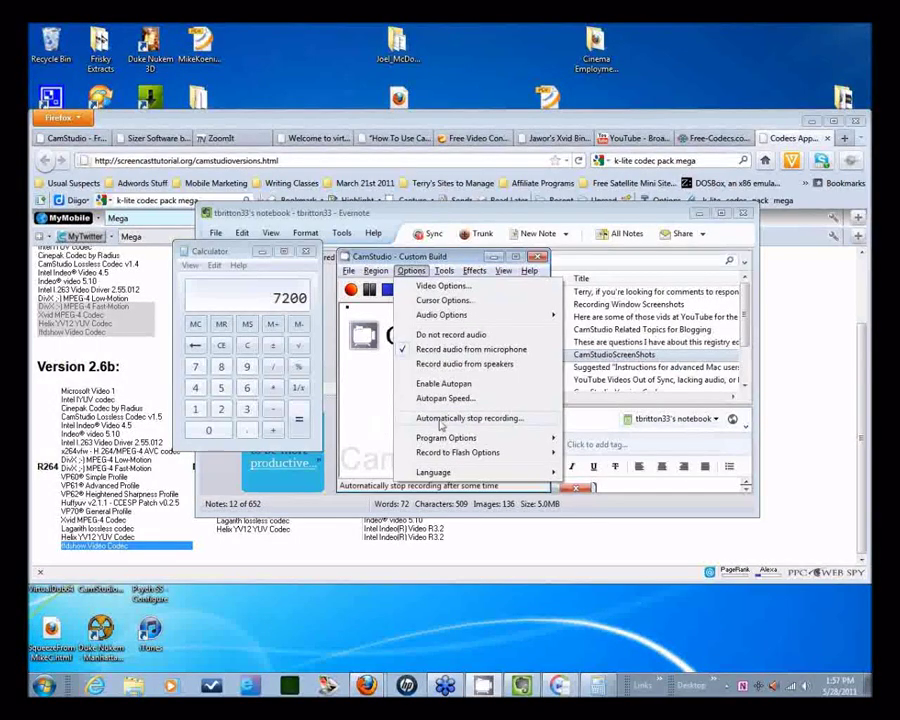
click(380, 416)
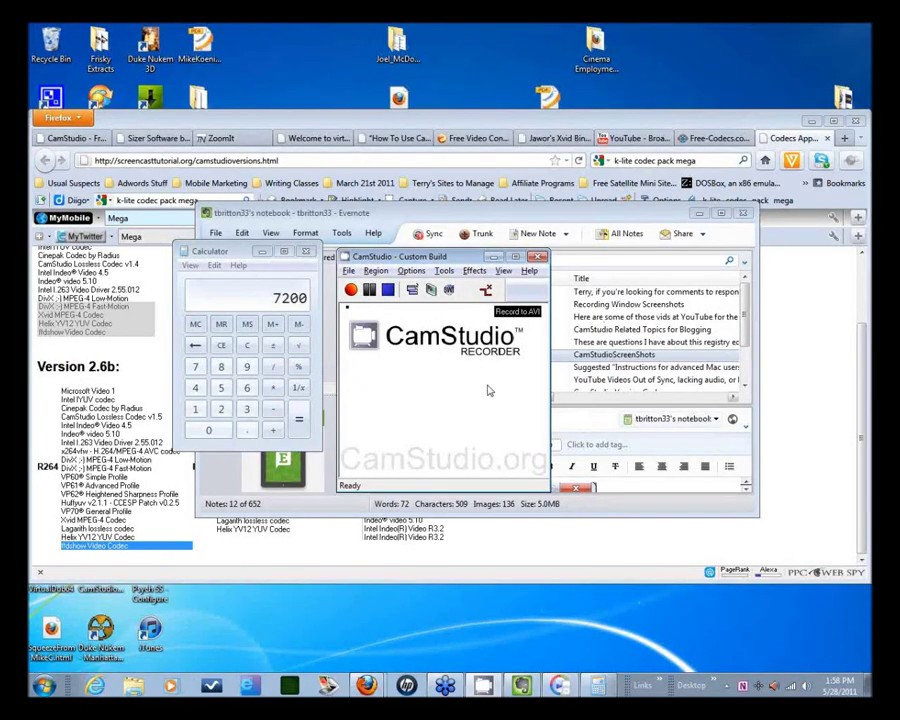
Step: Look through the annotation tools and the effects for adding time stamps, a caption or a watermark
click(412, 276)
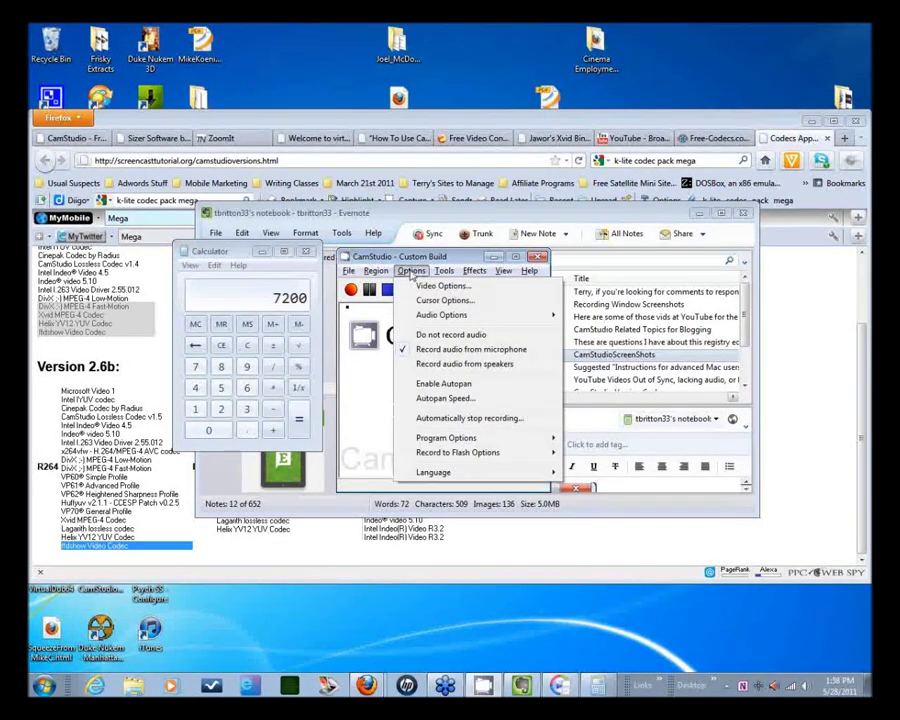
mouse_move(445, 274)
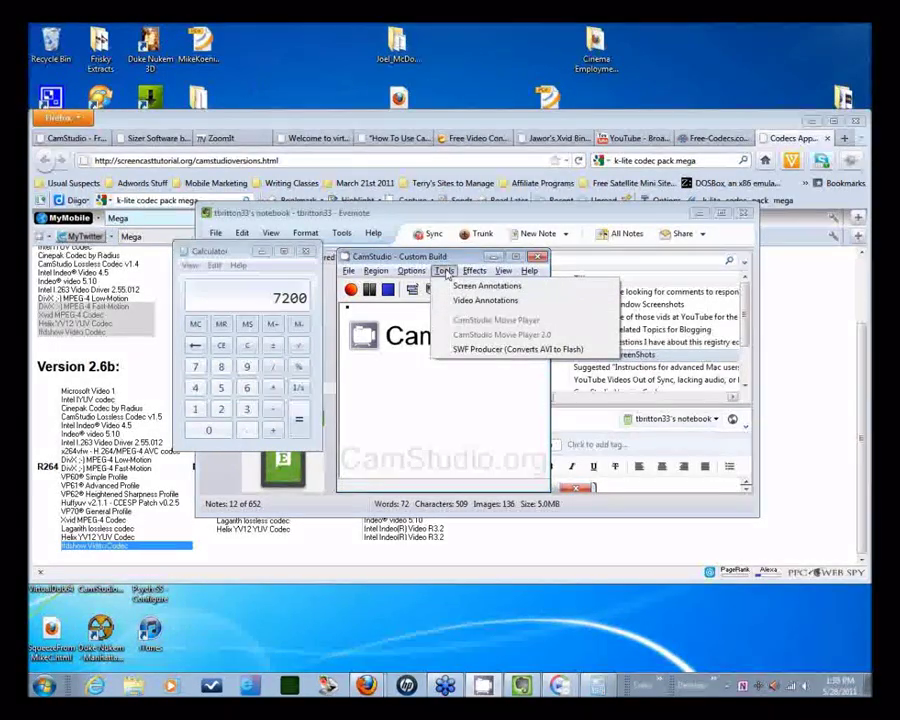
mouse_move(474, 271)
mouse_move(489, 289)
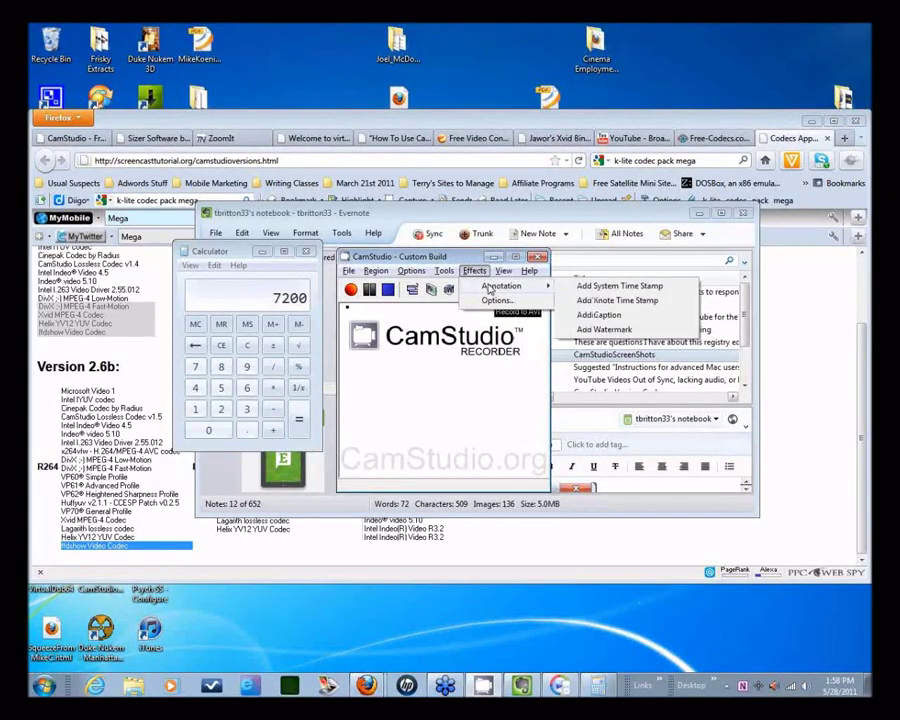
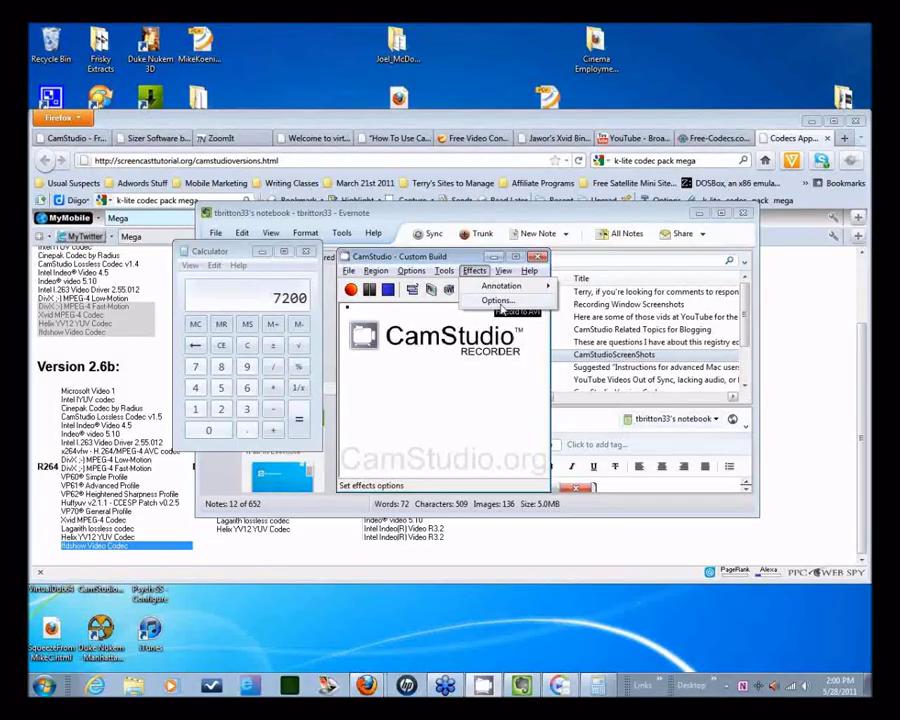
Step: Leave the CamStudio menus, switch to Firefox and open the Webinars page from the "How To Use CamStudio" tutorial post
mouse_move(445, 273)
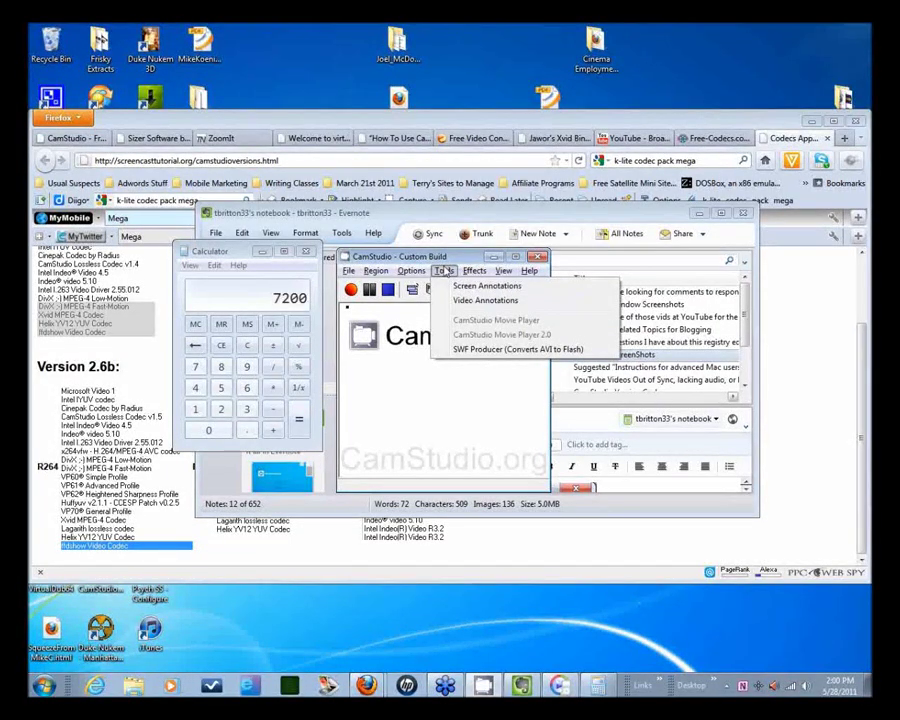
click(491, 405)
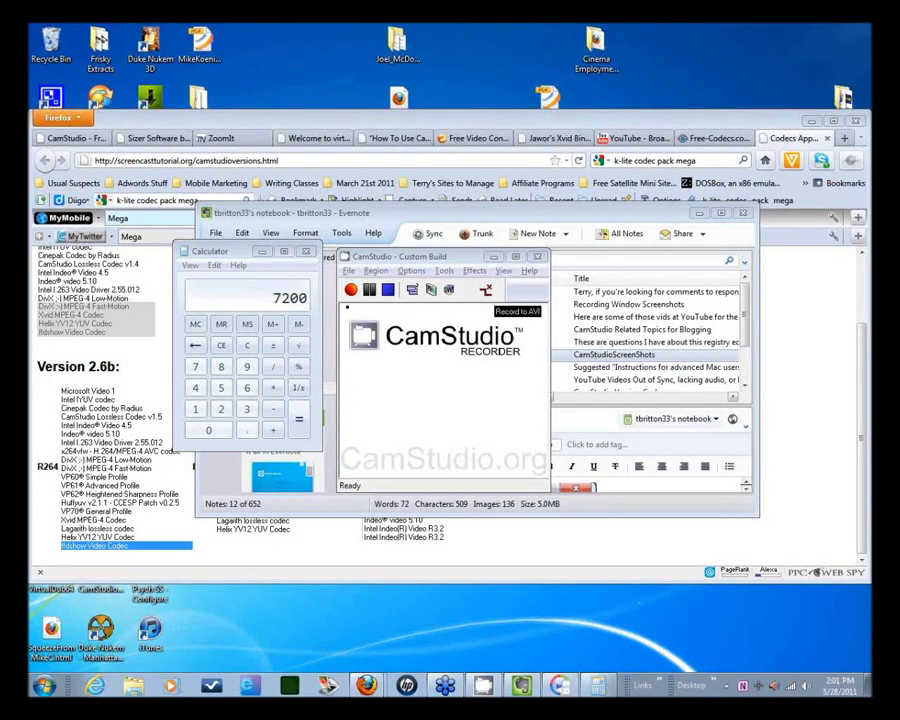
click(519, 172)
click(400, 138)
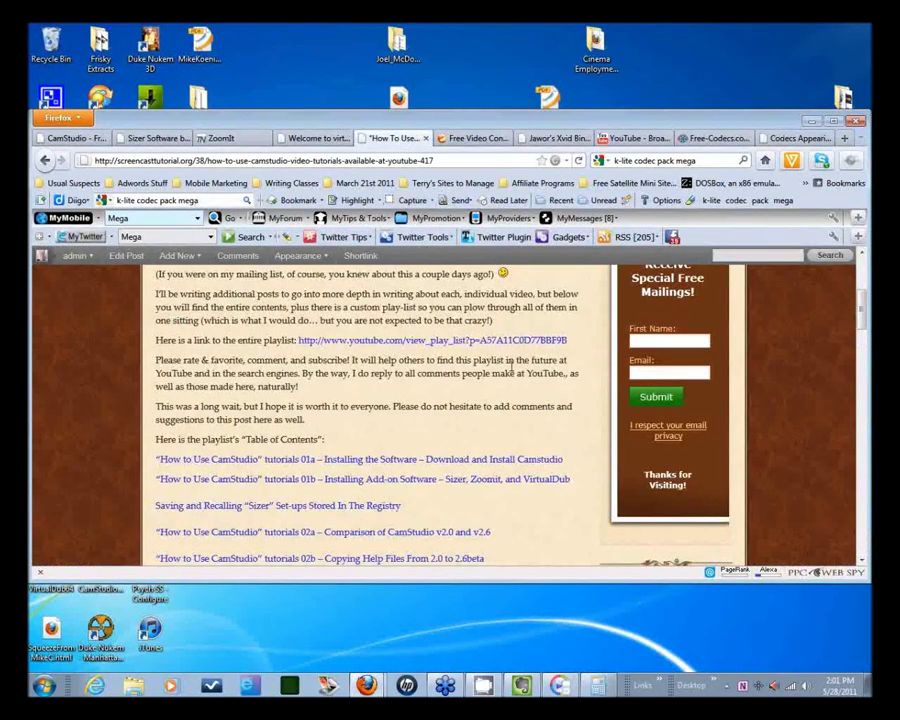
scroll(510, 368, up, 5)
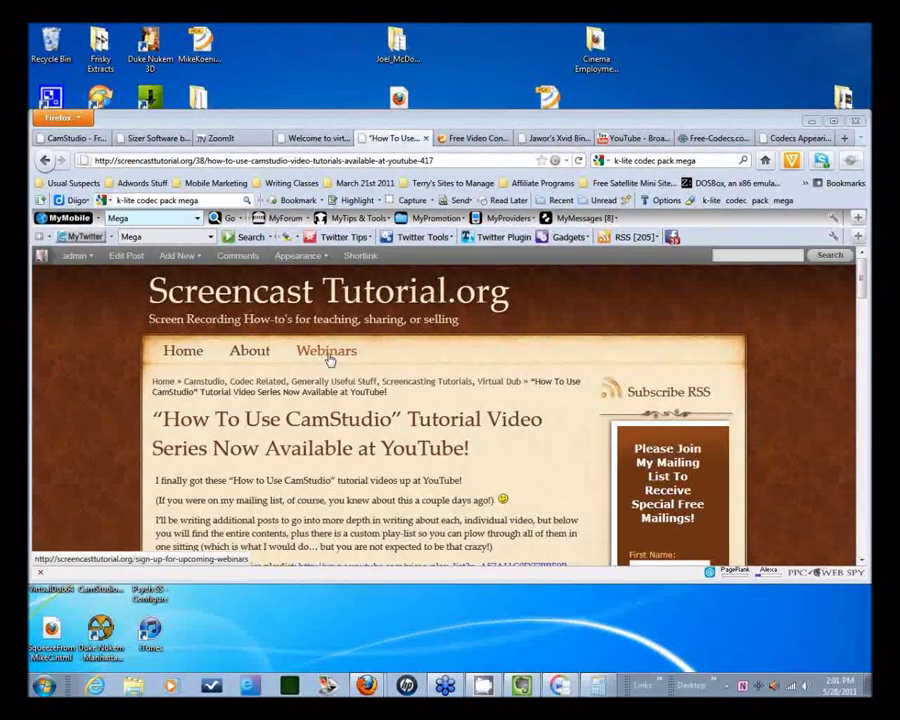
click(329, 356)
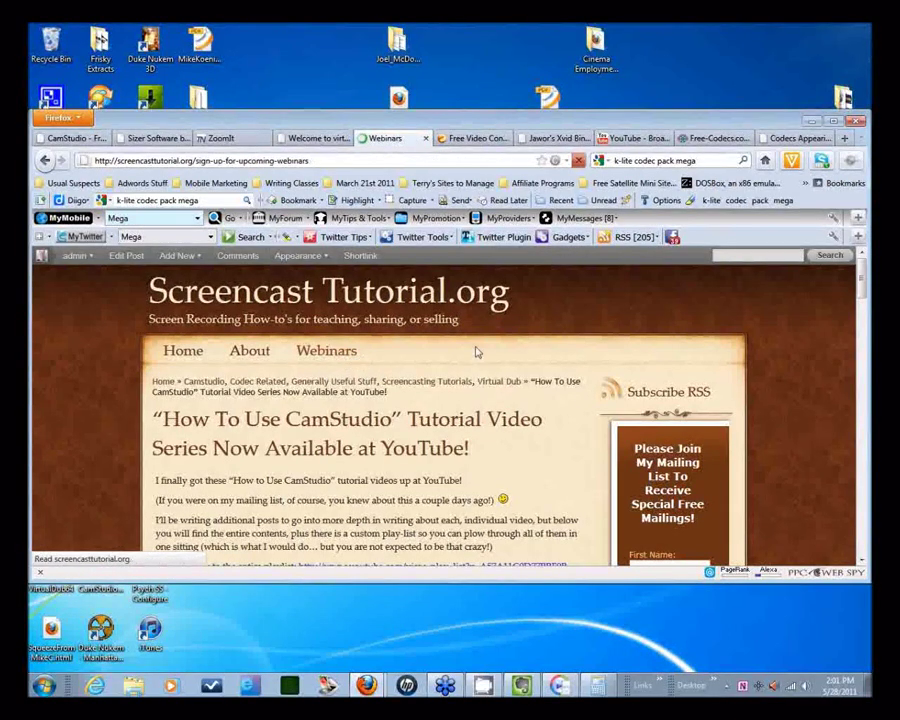
Step: Read through the Free Screencasting Webinar Notification text and its e-mail sign-up form
scroll(479, 353, down, 3)
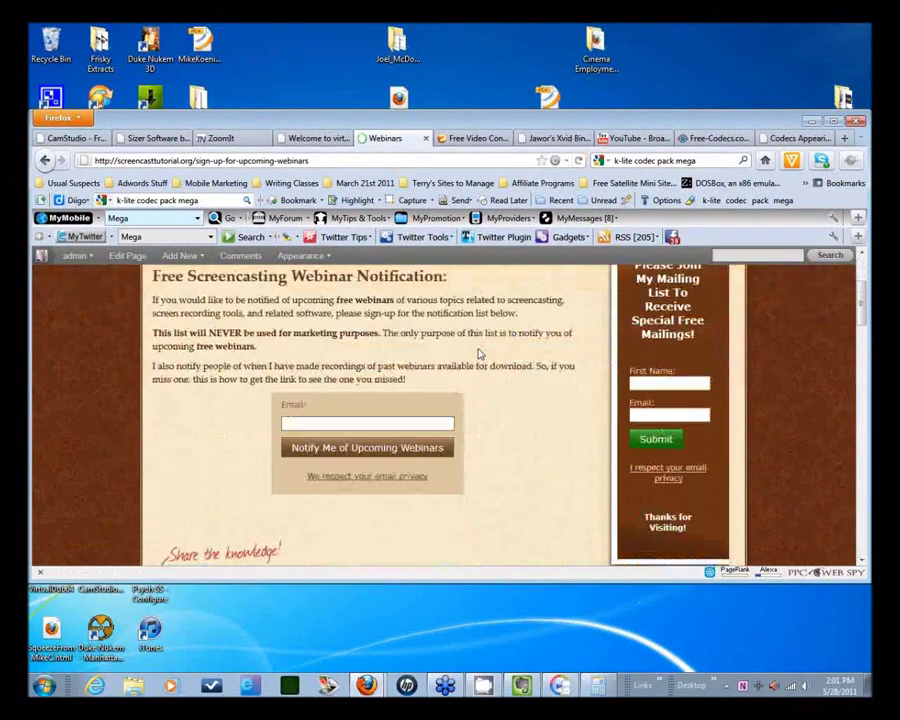
scroll(227, 383, up, 2)
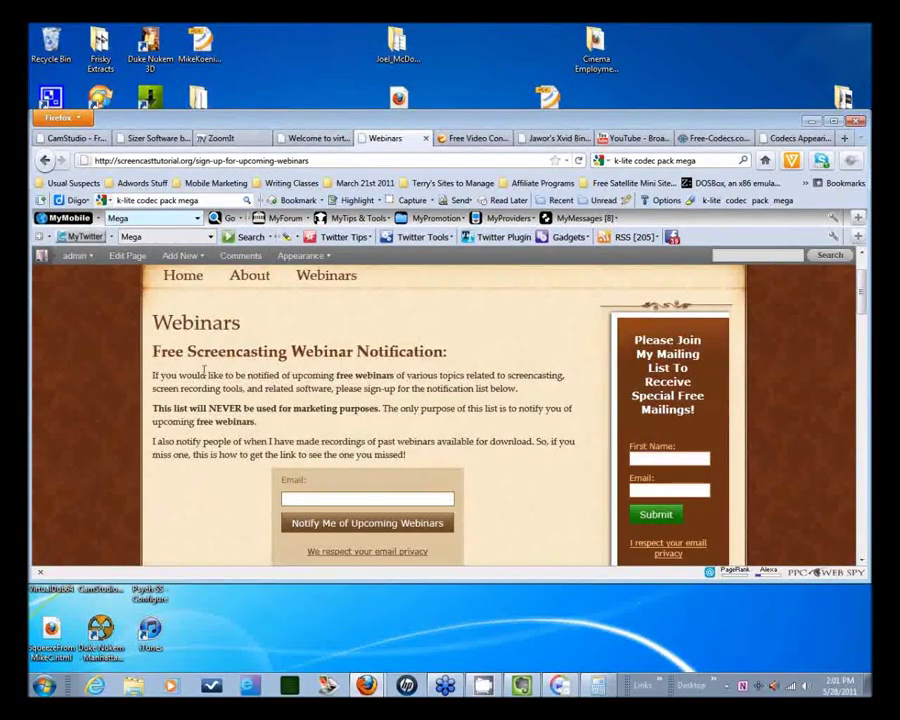
scroll(432, 437, down, 1)
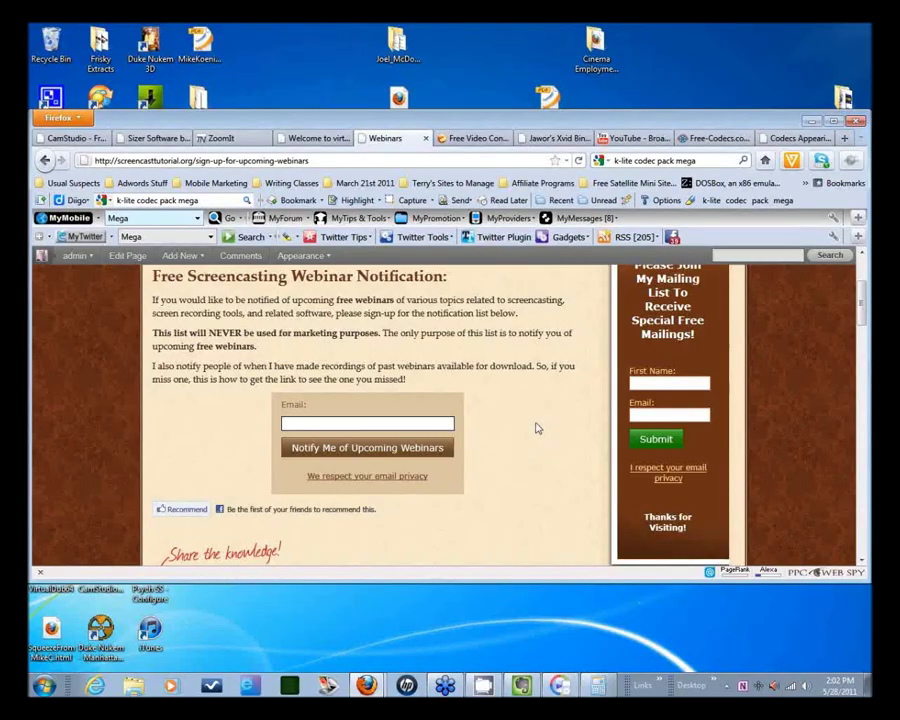
scroll(528, 402, up, 2)
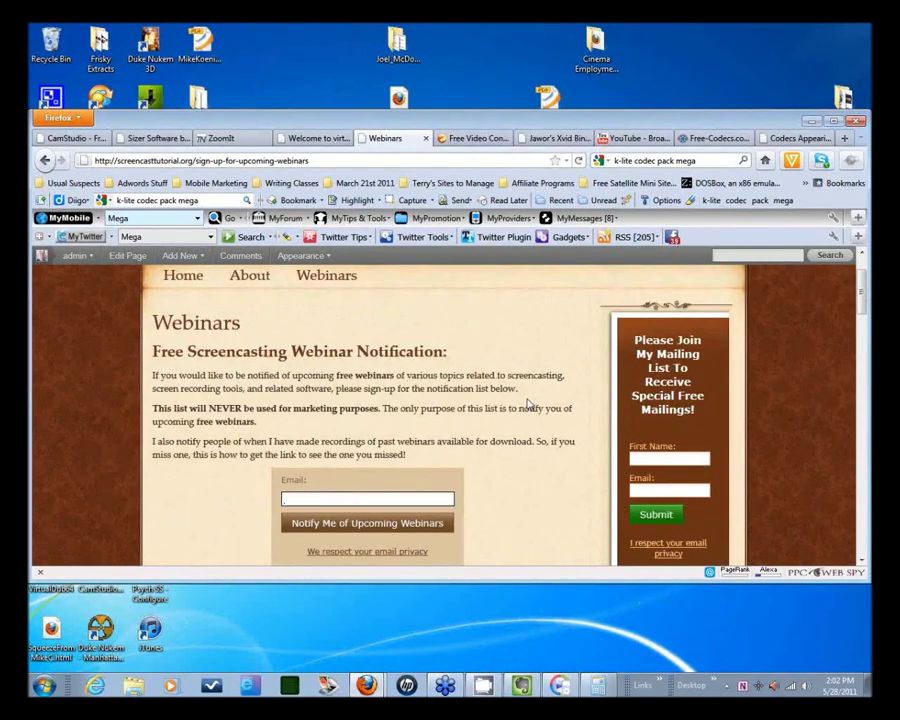
scroll(528, 402, down, 2)
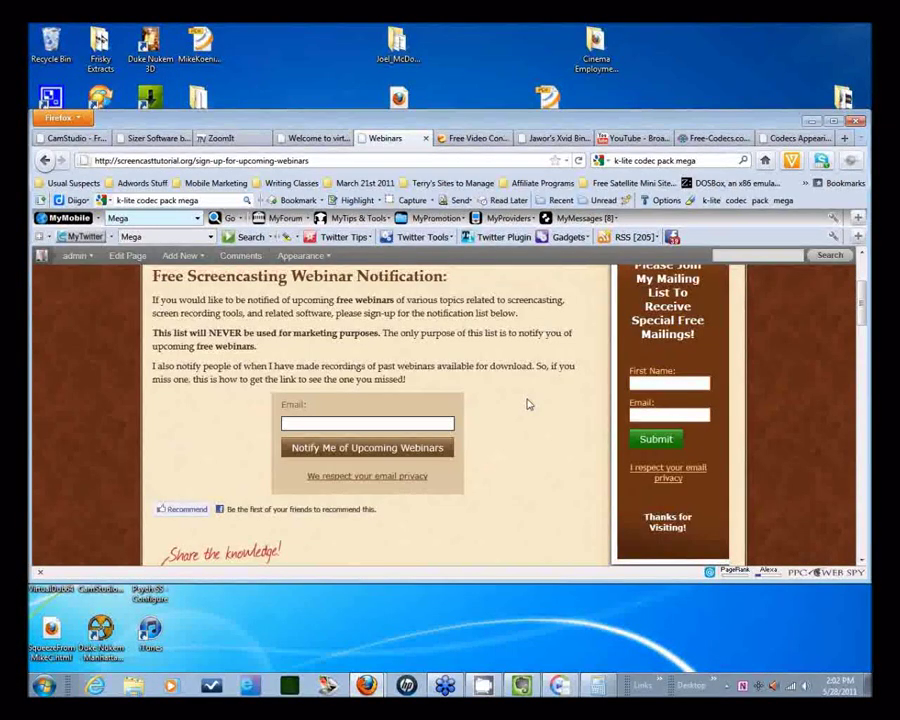
scroll(528, 402, up, 2)
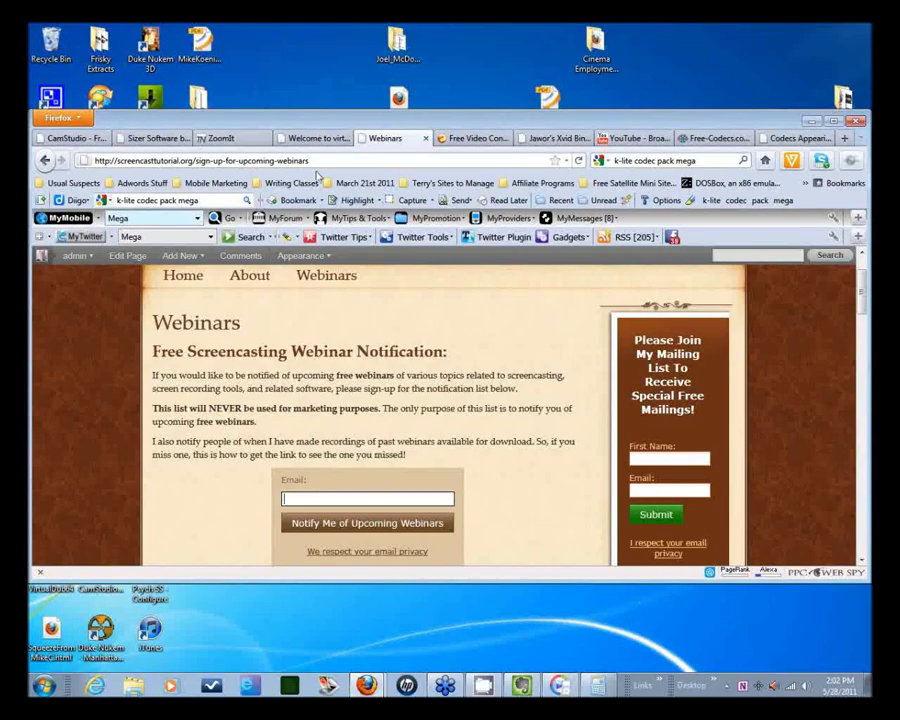
Step: Open the bookmarked CamStudio Support Forum in place of the VirtualDub page, and locate the forum link on the camstudio.org homepage
click(313, 138)
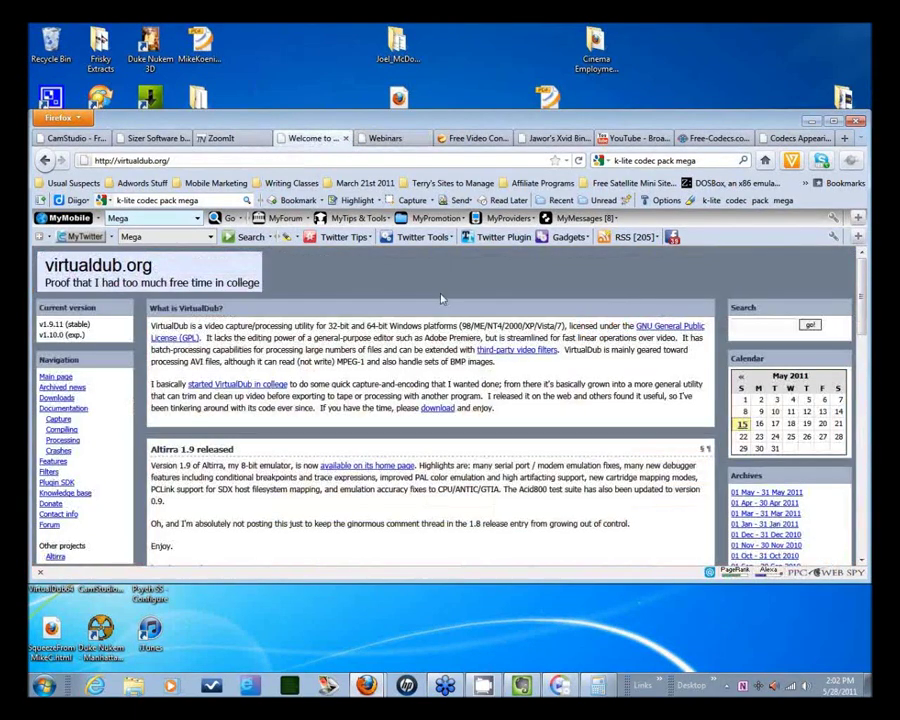
click(70, 183)
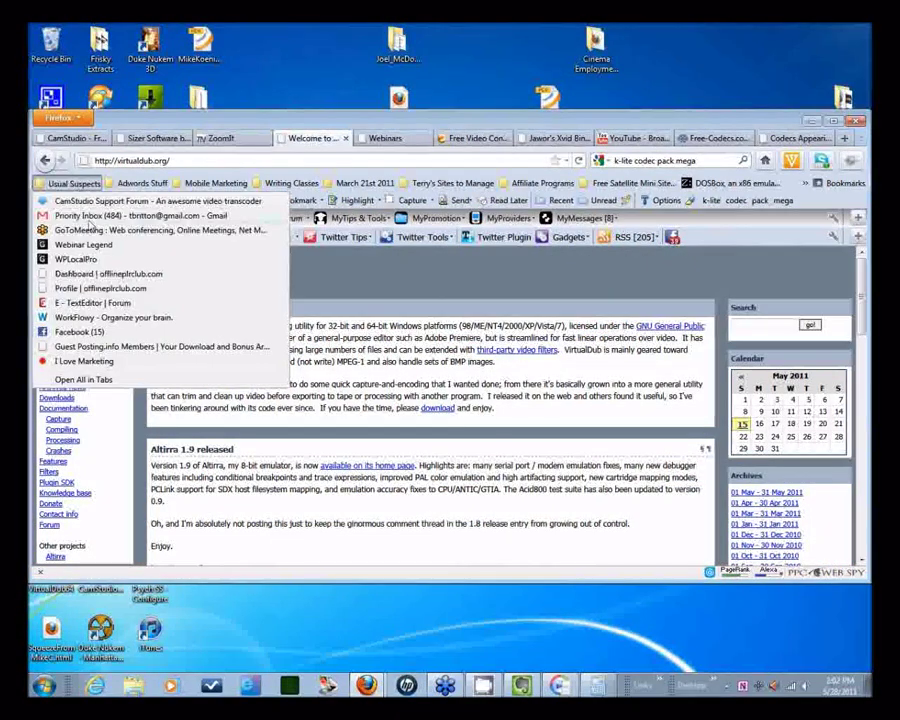
click(87, 204)
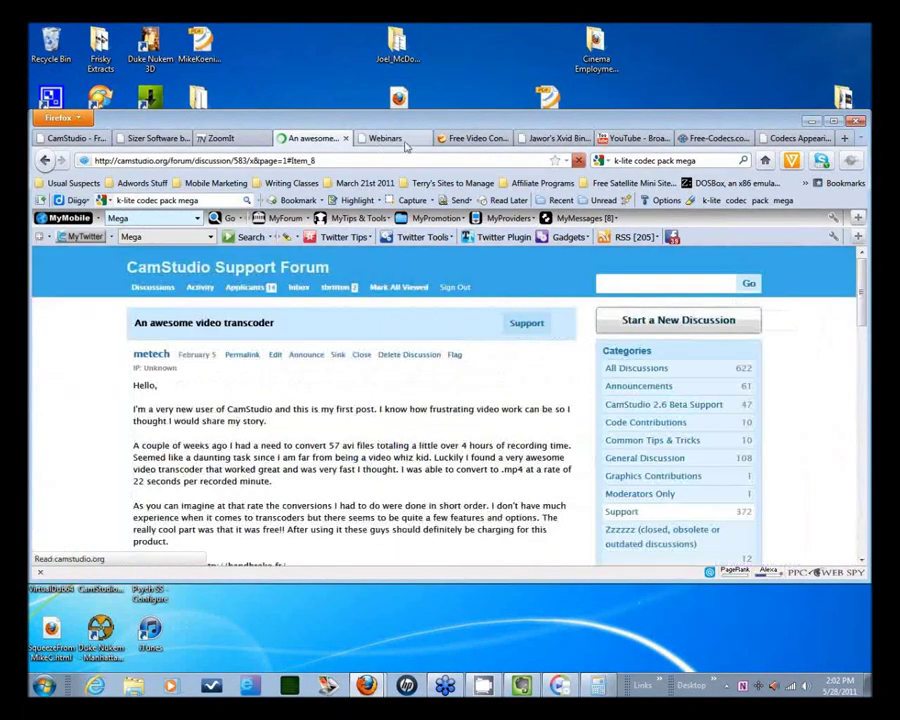
click(72, 138)
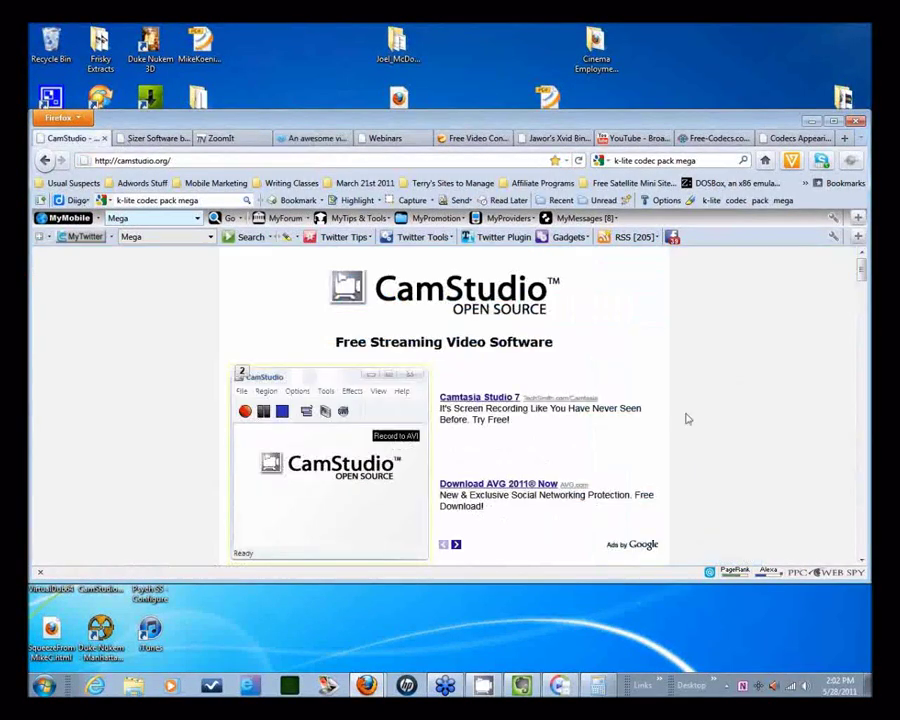
scroll(606, 372, down, 5)
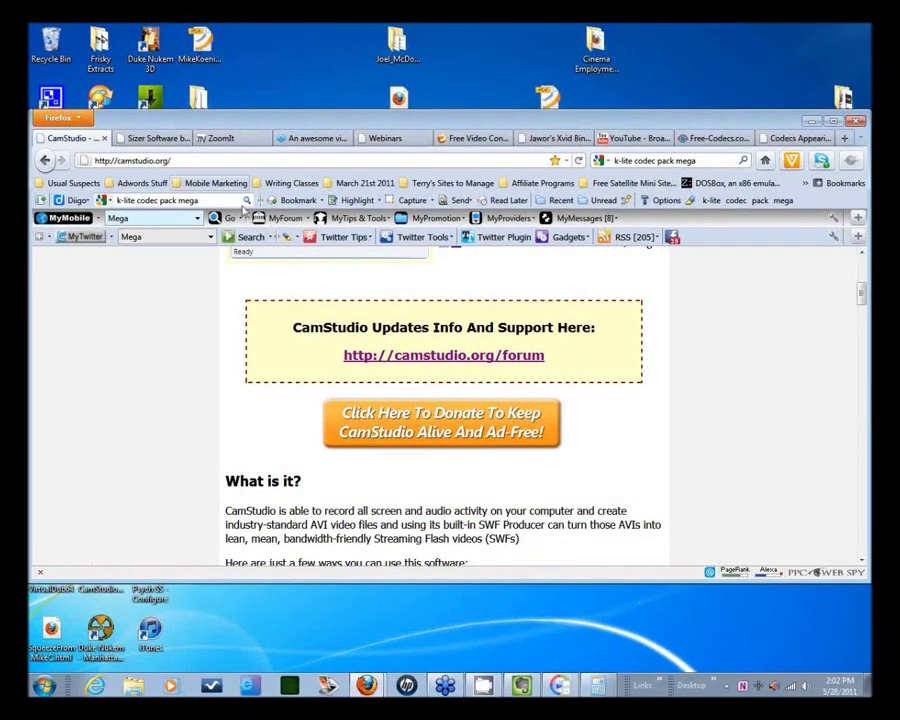
Step: Return to the CamStudio Support Forum and open its list of all discussions
click(308, 139)
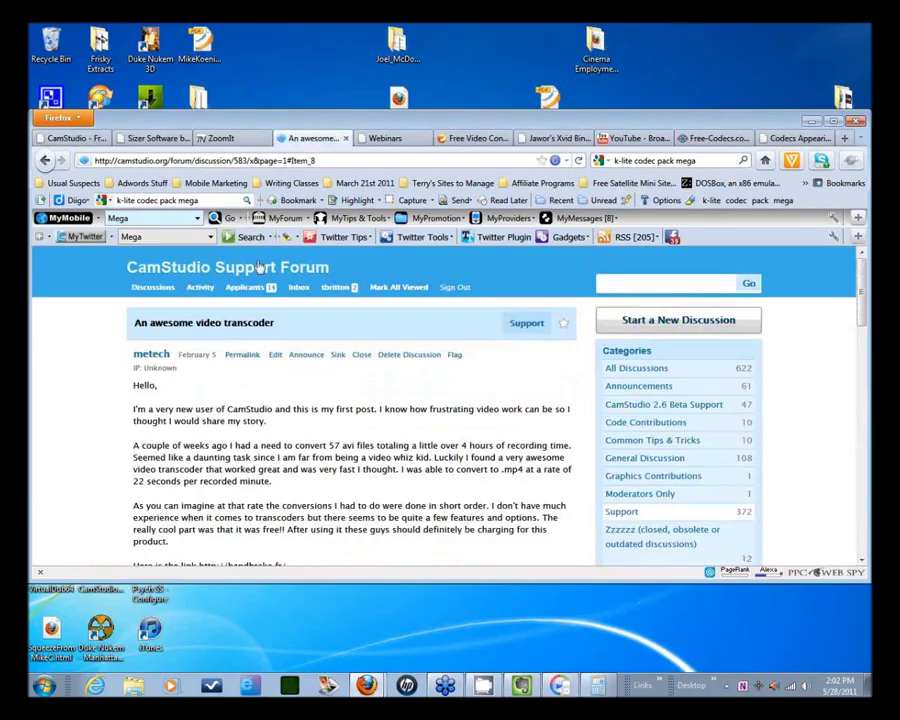
scroll(82, 342, down, 1)
scroll(82, 342, up, 1)
scroll(497, 398, down, 1)
scroll(497, 398, down, 1)
click(153, 287)
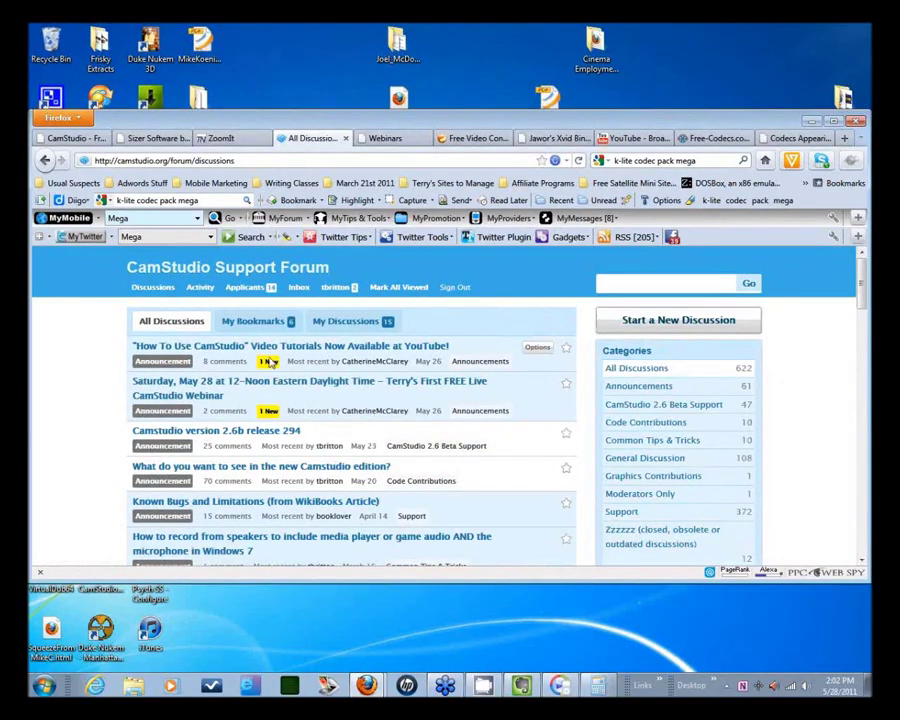
Step: Browse the forum's discussion list, from the pinned announcements down to the recent support topics, and return to its start
scroll(108, 400, down, 10)
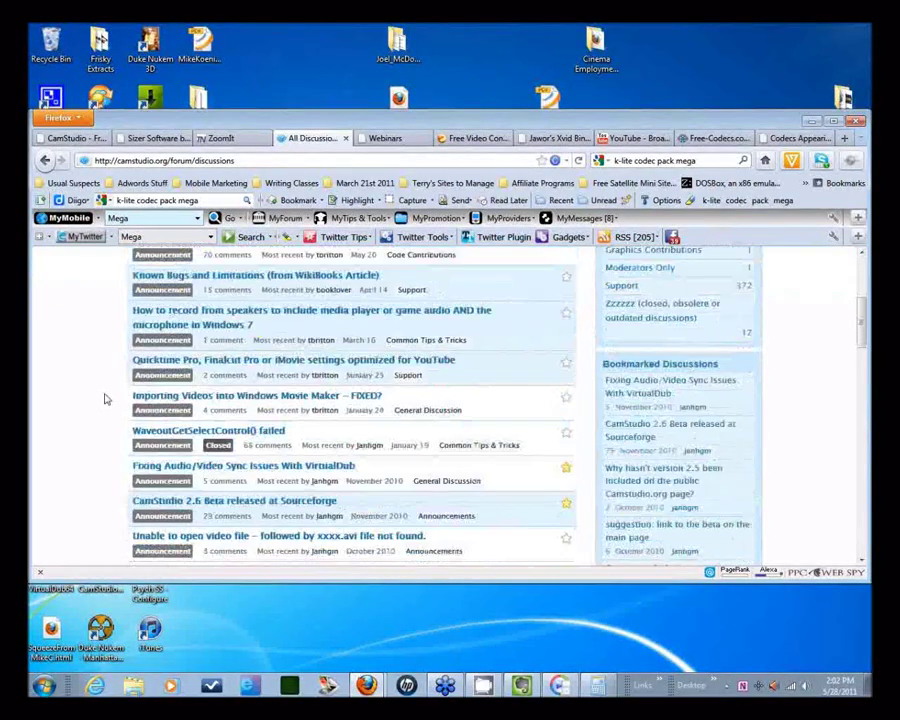
scroll(103, 392, down, 3)
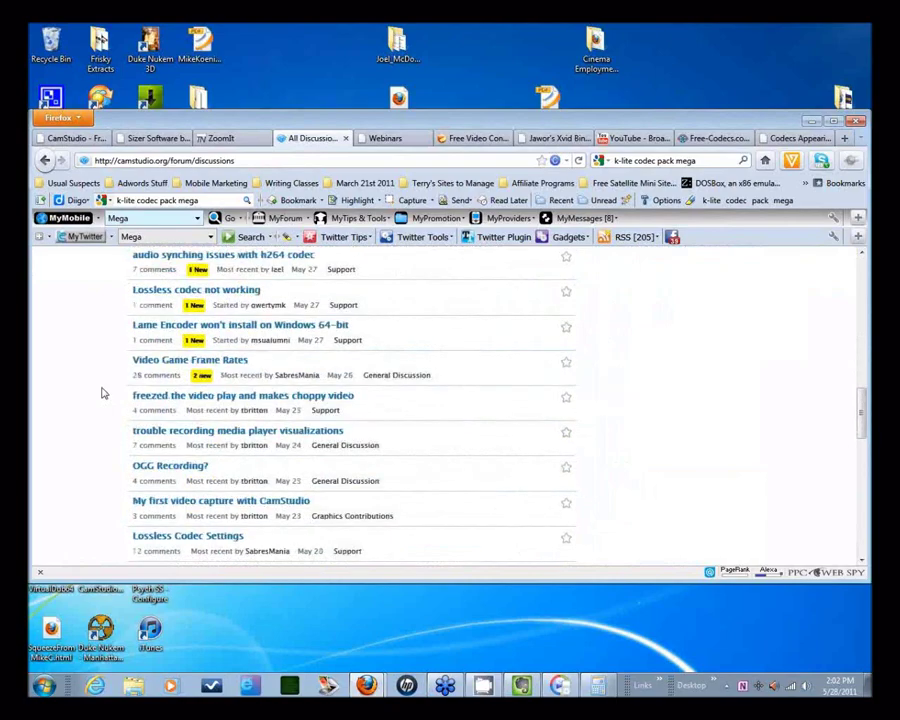
scroll(104, 390, up, 15)
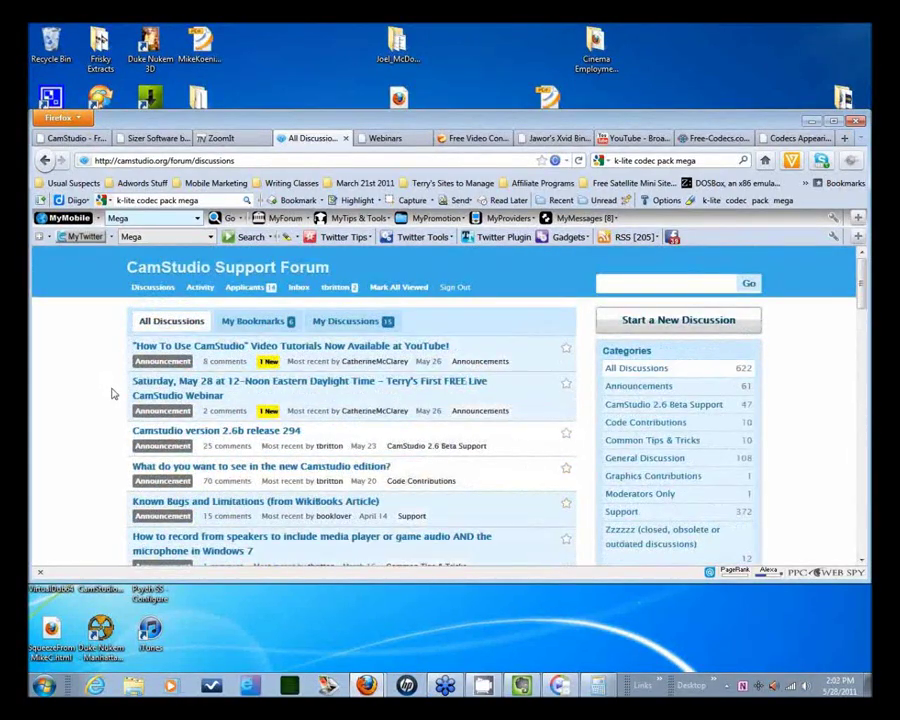
scroll(103, 390, down, 9)
scroll(101, 392, down, 5)
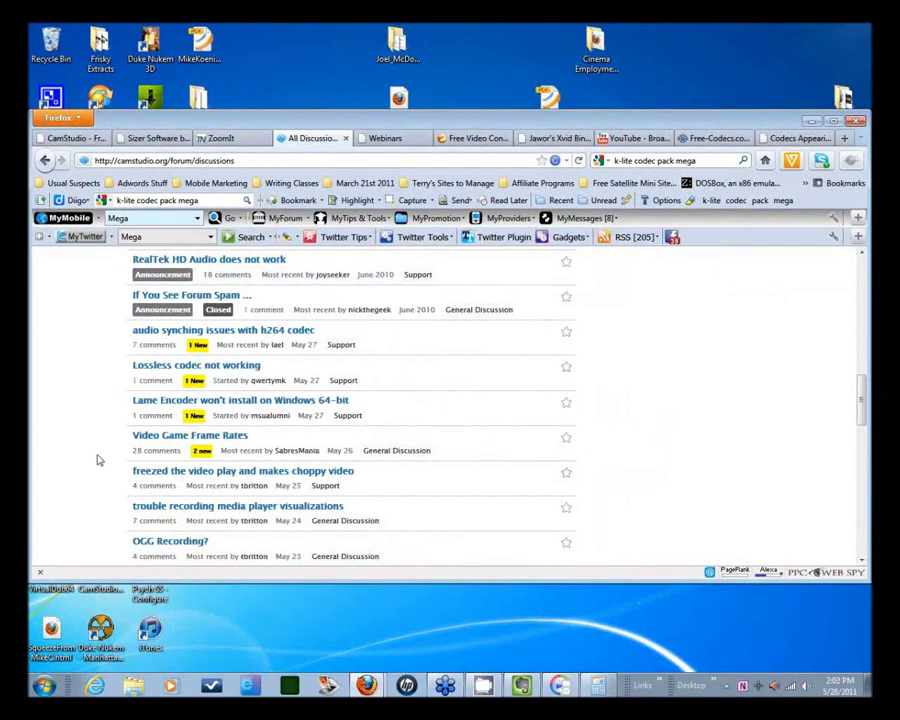
scroll(97, 460, down, 2)
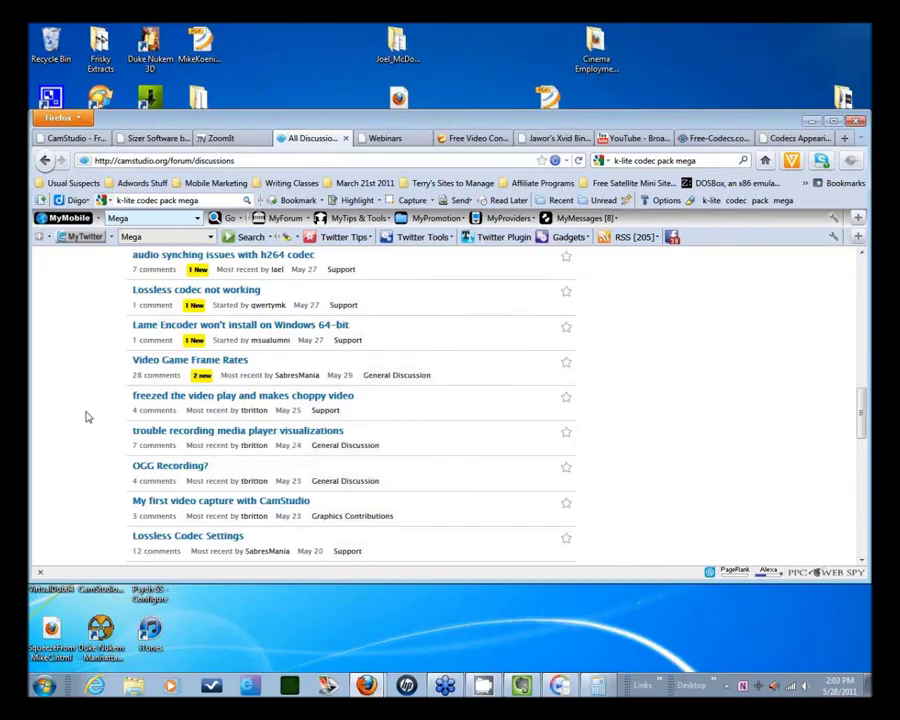
scroll(87, 417, up, 15)
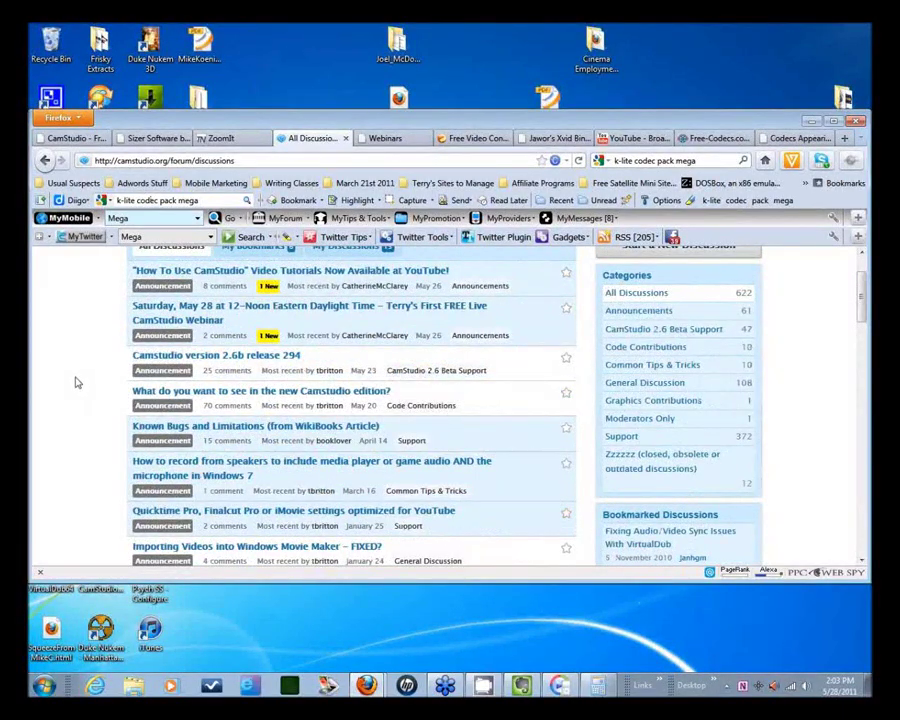
scroll(78, 384, up, 2)
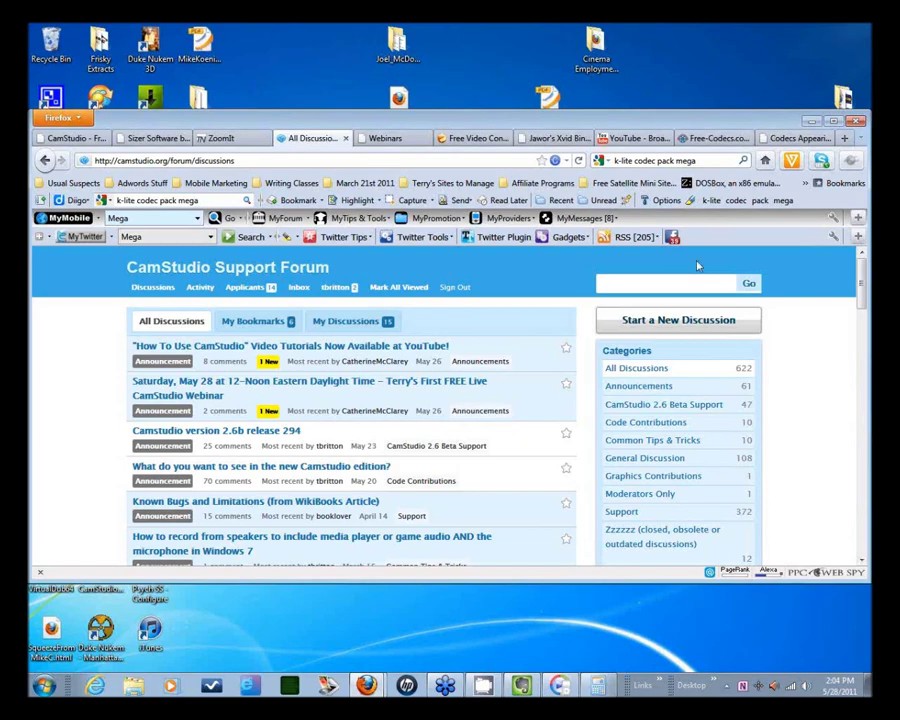
Step: Switch to CamStudio and look over its audio, autopan, automatic stop and program options
click(483, 686)
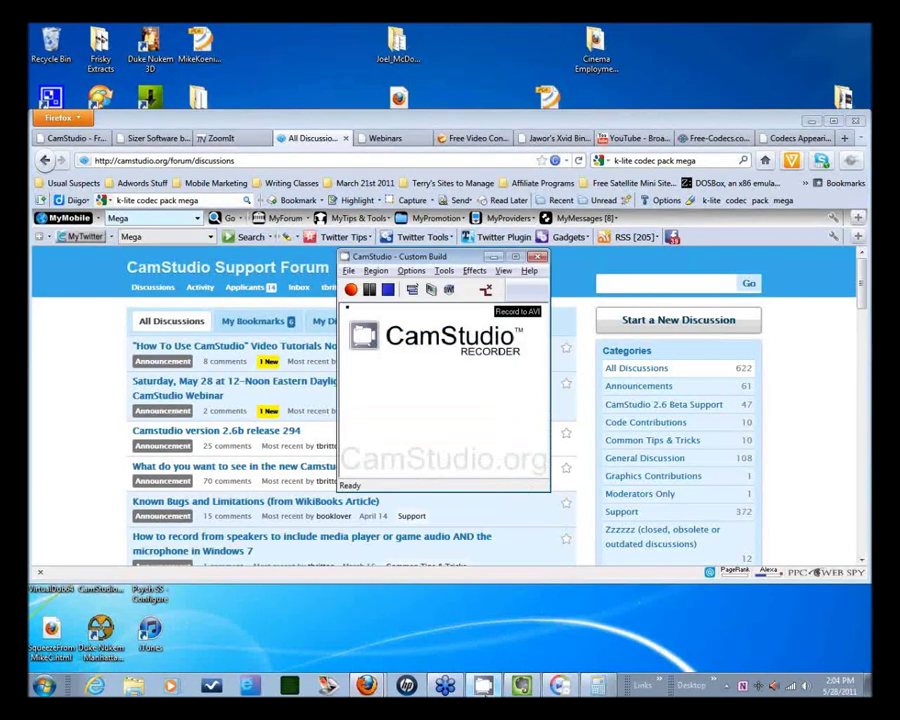
click(410, 271)
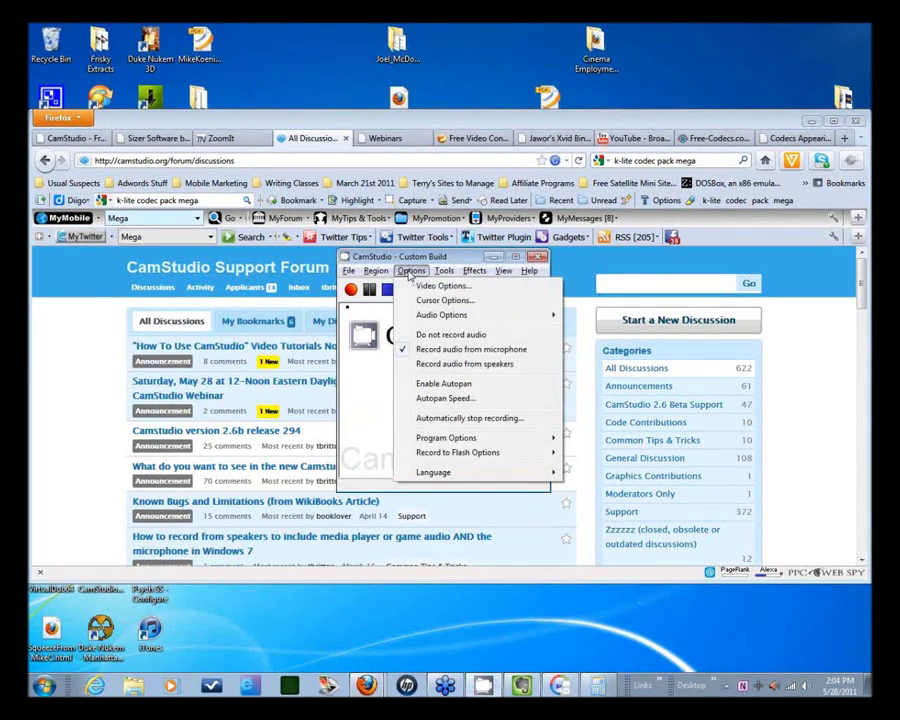
Step: Switch to Firefox and revisit the codec comparison by CamStudio version and the Jawor's Xvid Binaries page
click(590, 250)
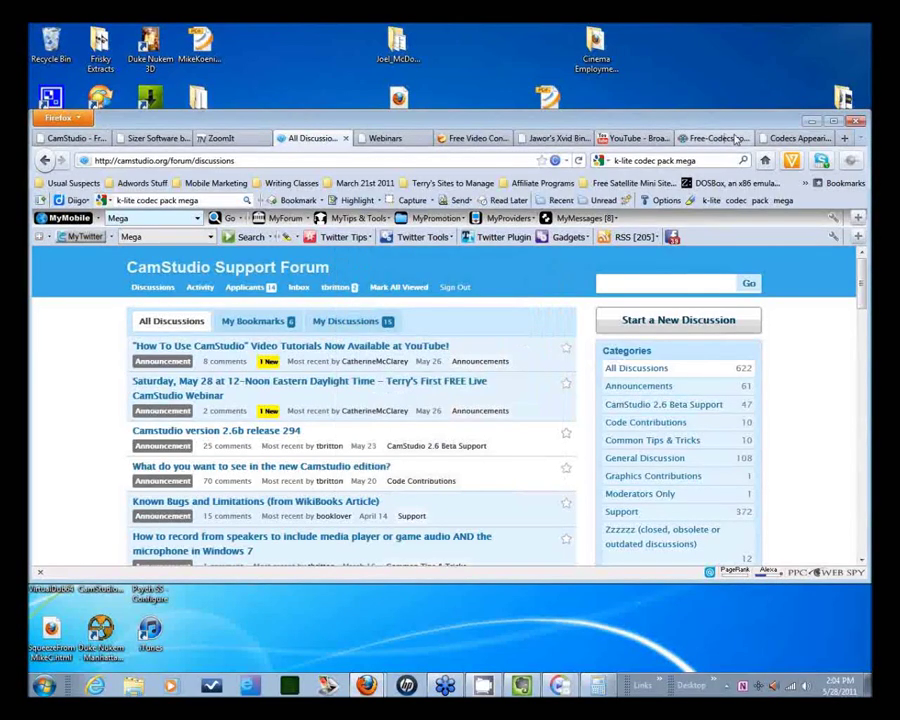
click(797, 138)
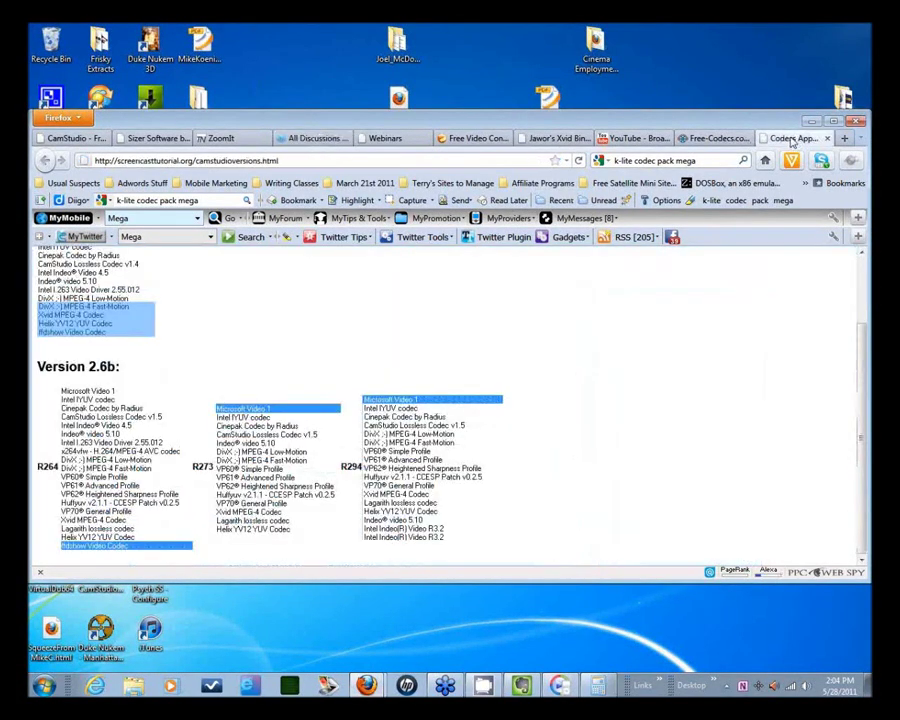
click(550, 138)
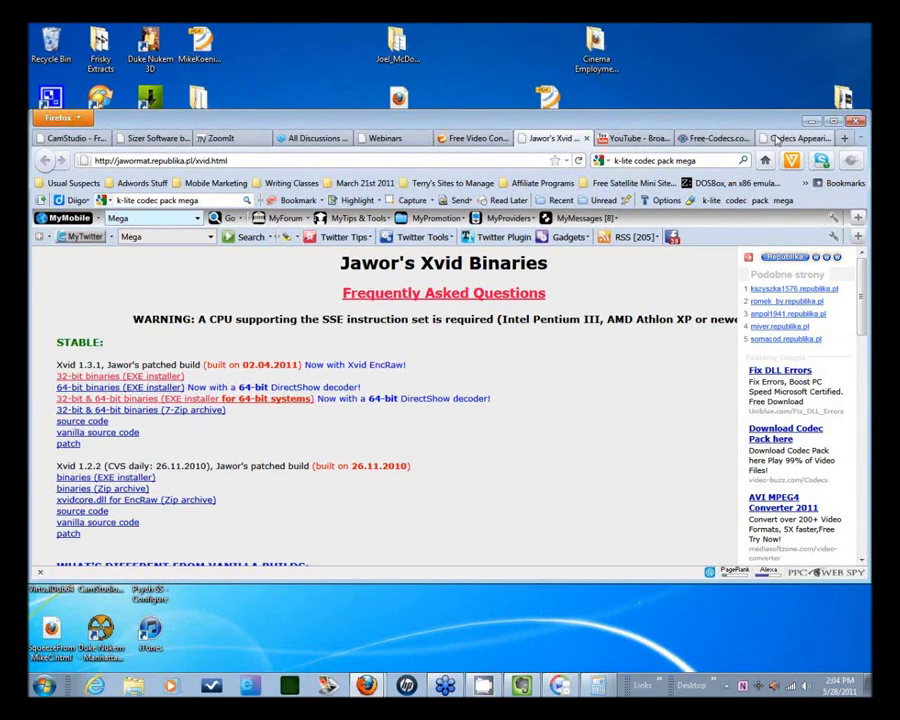
Step: Open the screencasttutorial.org homepage from the Webinars page and look for the post about Jawor's Xvid codec
click(385, 138)
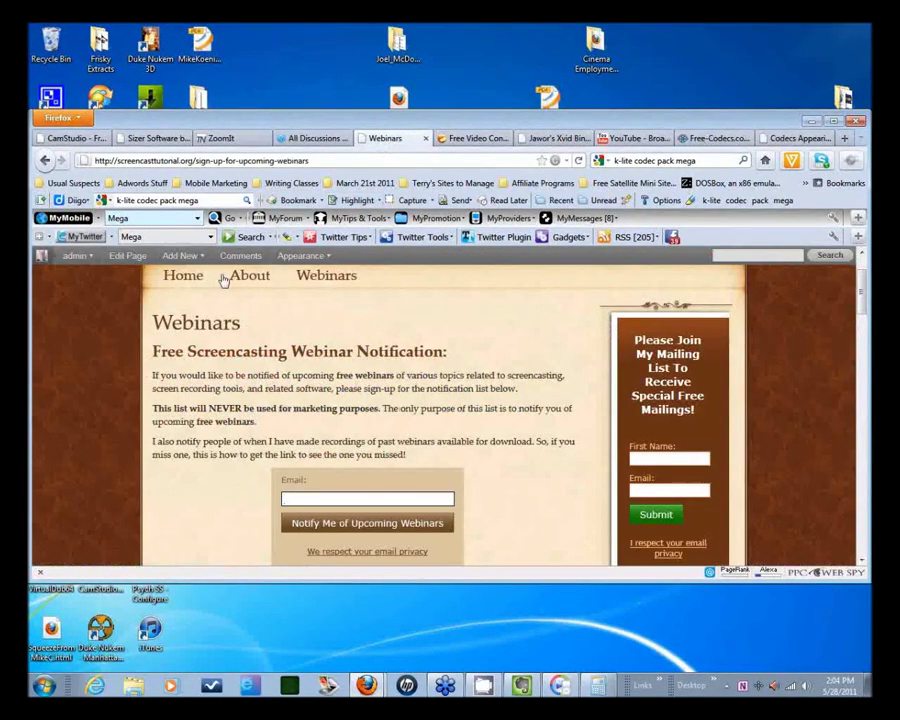
click(193, 288)
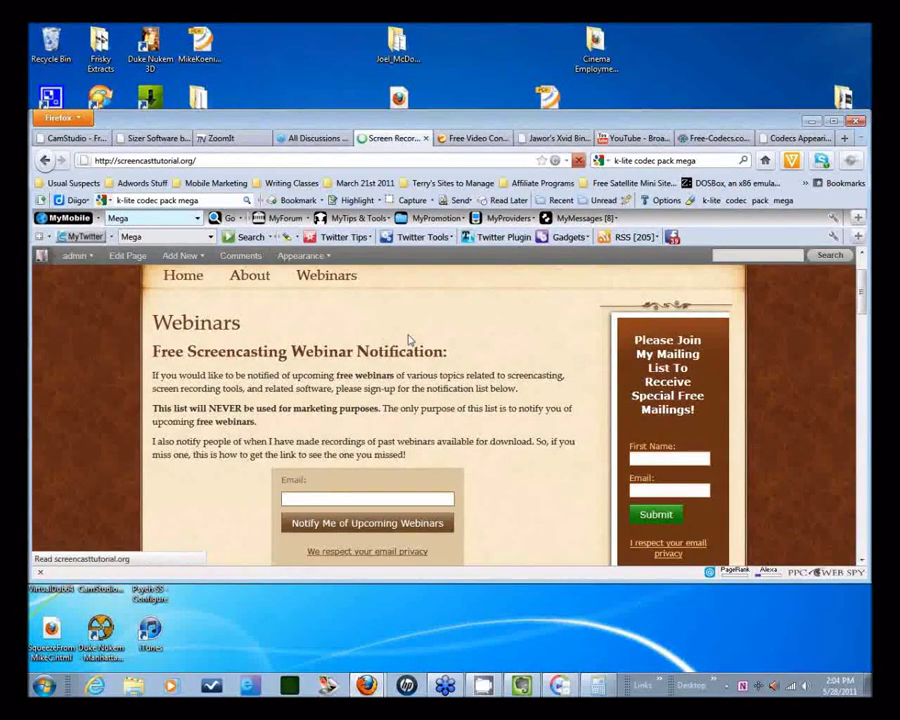
scroll(433, 360, down, 1)
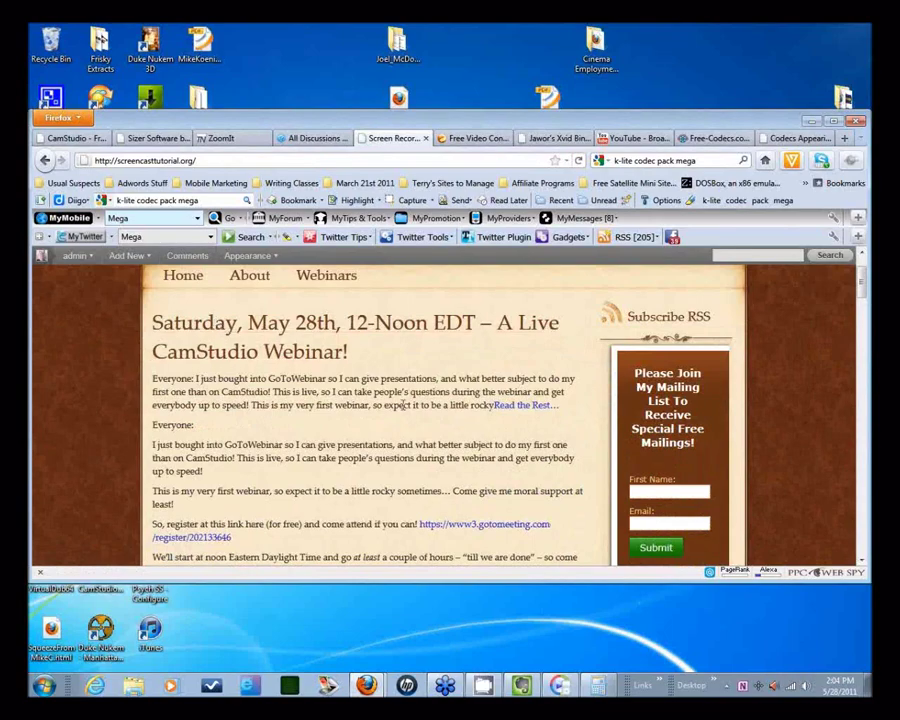
scroll(403, 405, down, 4)
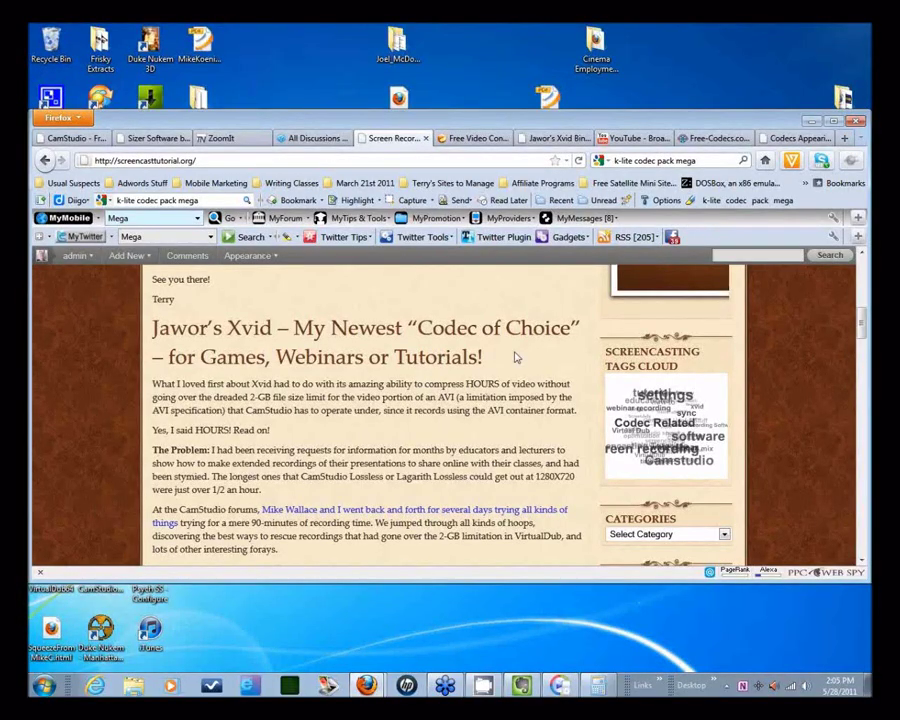
scroll(514, 360, up, 1)
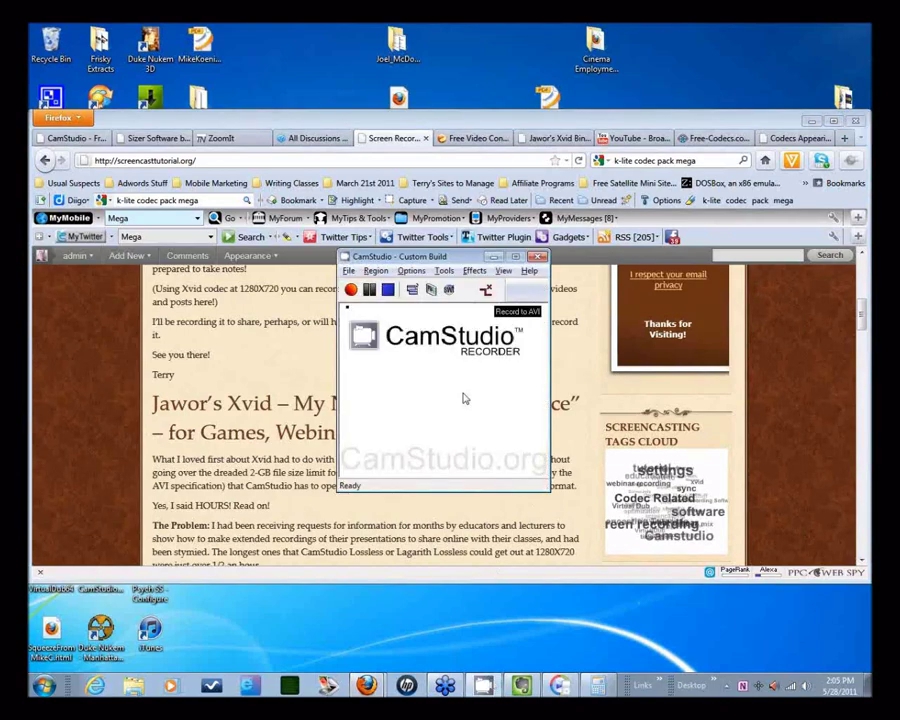
Step: Open the video options and set the target quantizer of the Xvid MPEG-4 codec to 2 in its configuration
click(411, 271)
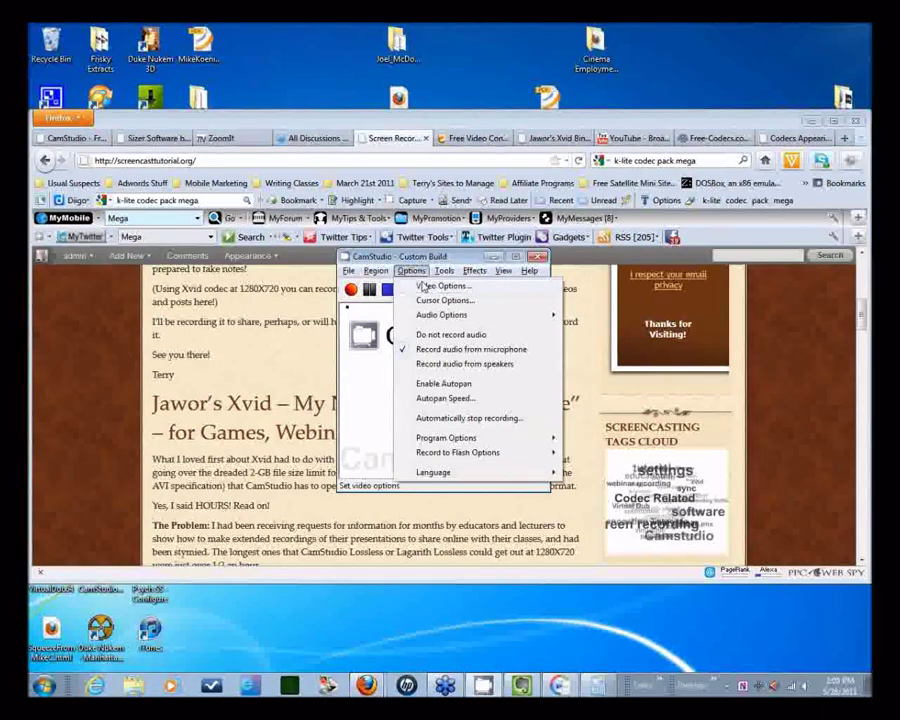
click(424, 286)
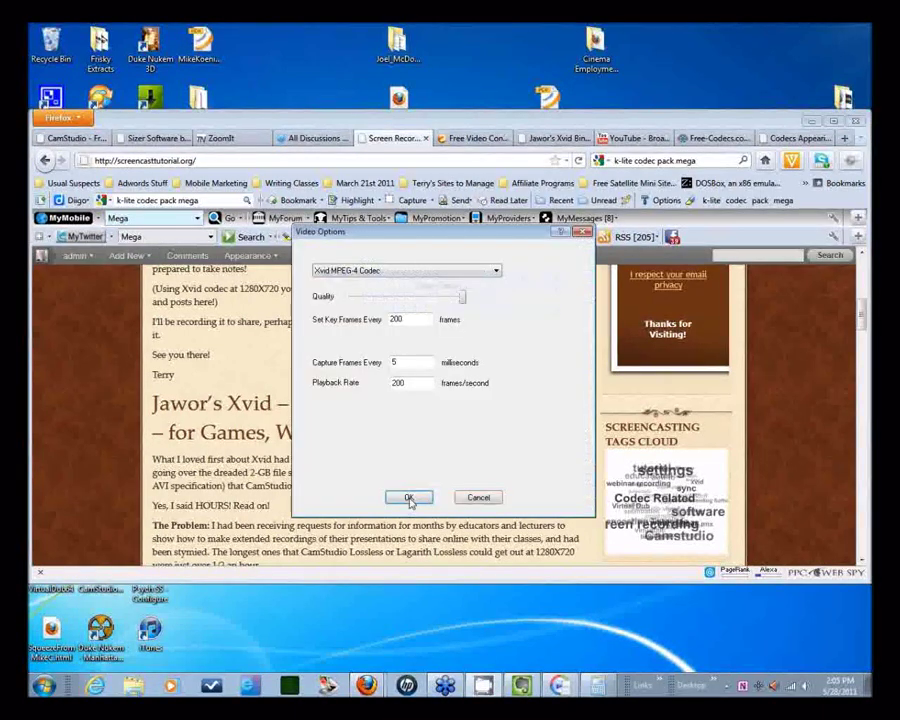
click(360, 271)
click(362, 274)
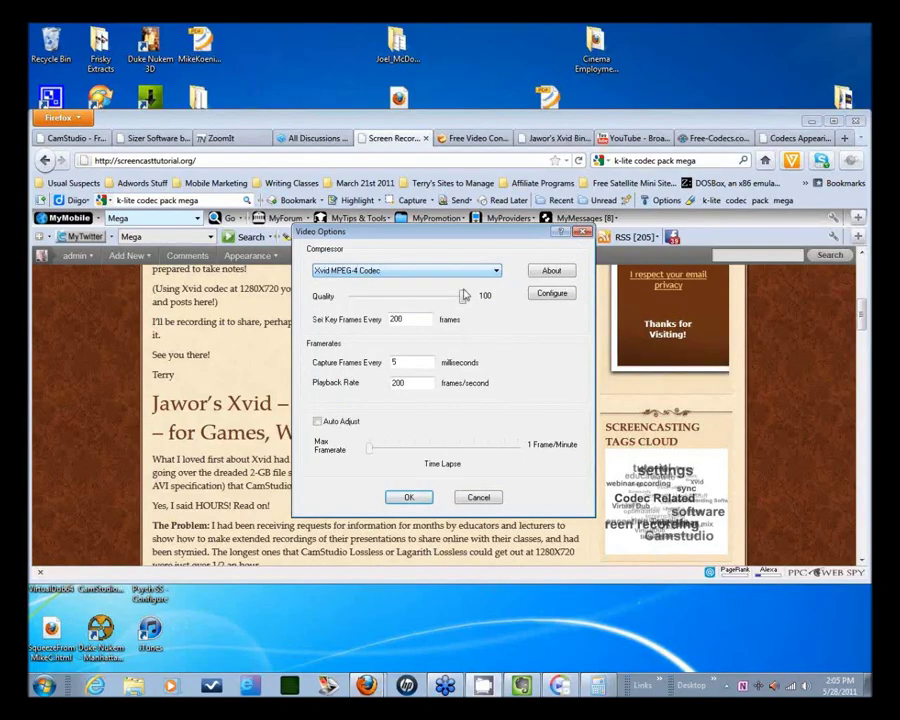
click(551, 293)
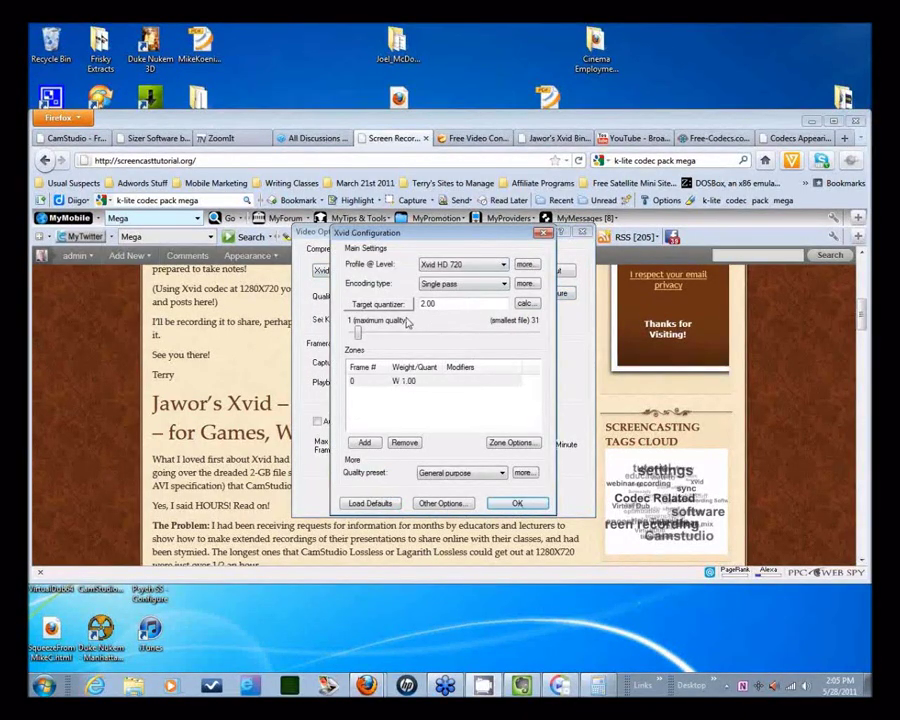
drag(355, 335, 350, 334)
drag(424, 304, 418, 306)
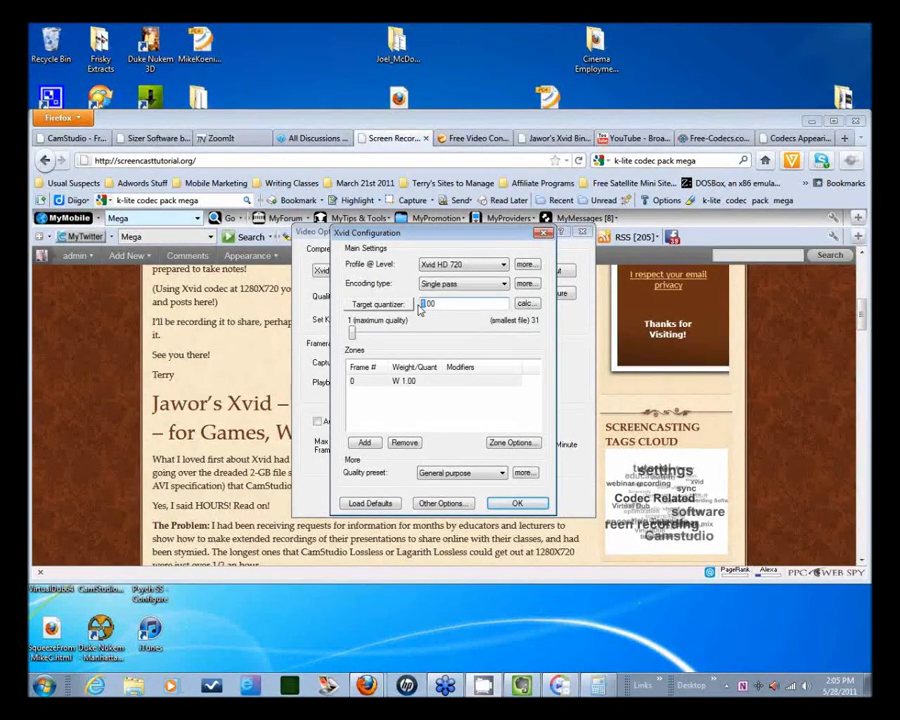
text(2)
drag(360, 338, 350, 298)
click(516, 503)
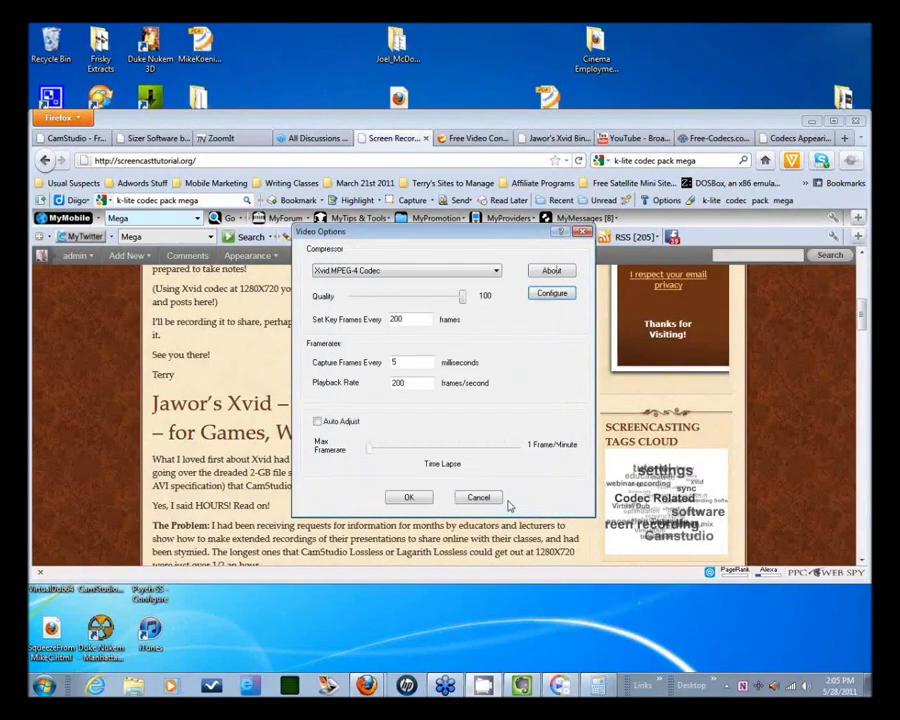
Step: Choose the Lagarith lossless codec as compressor and review its configuration options without changing them
click(494, 271)
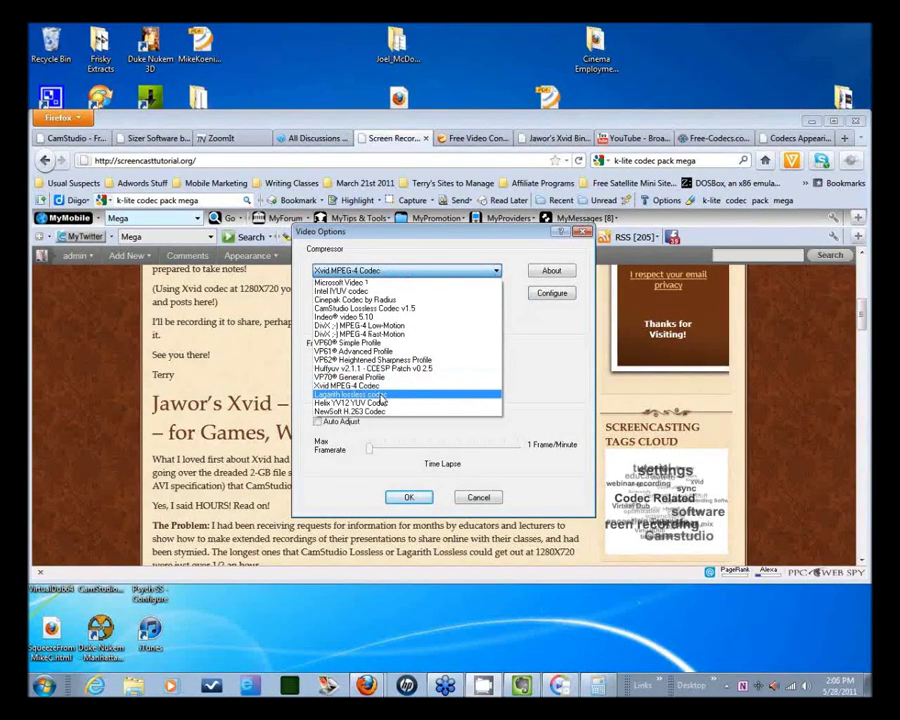
click(381, 396)
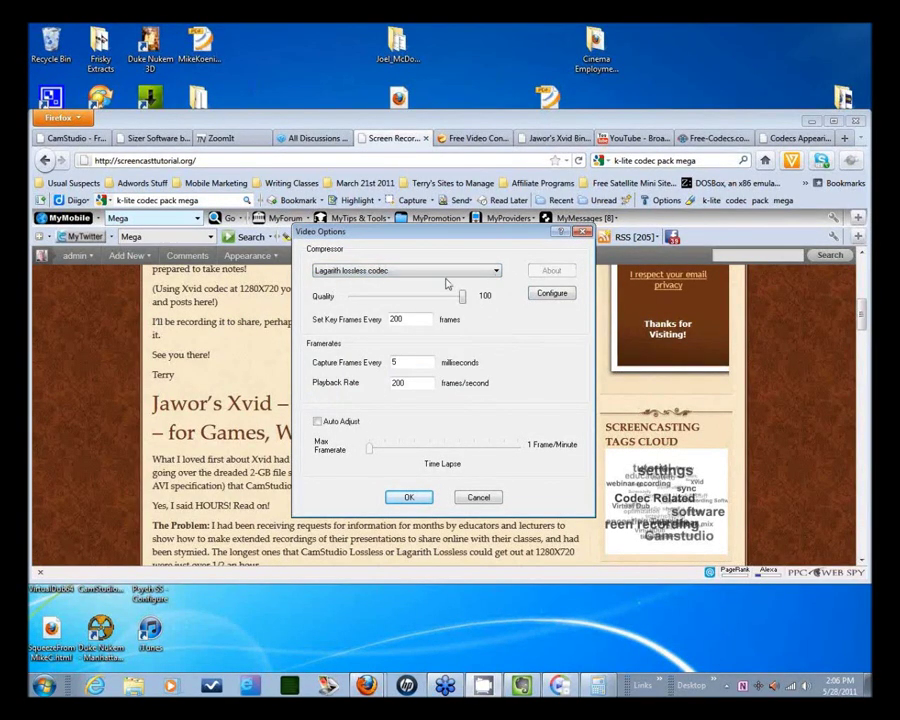
click(552, 293)
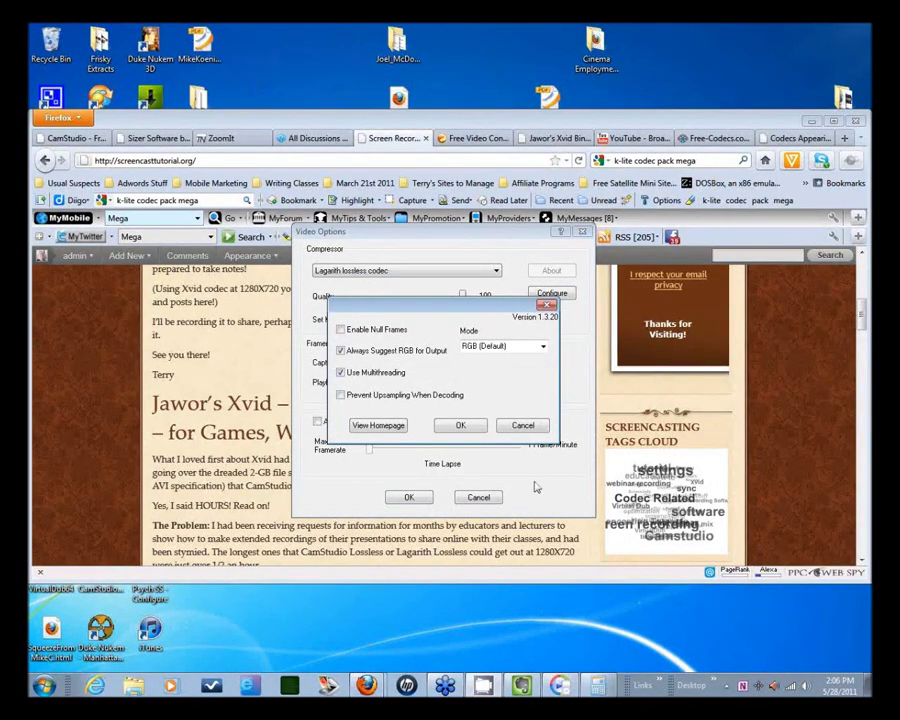
click(524, 426)
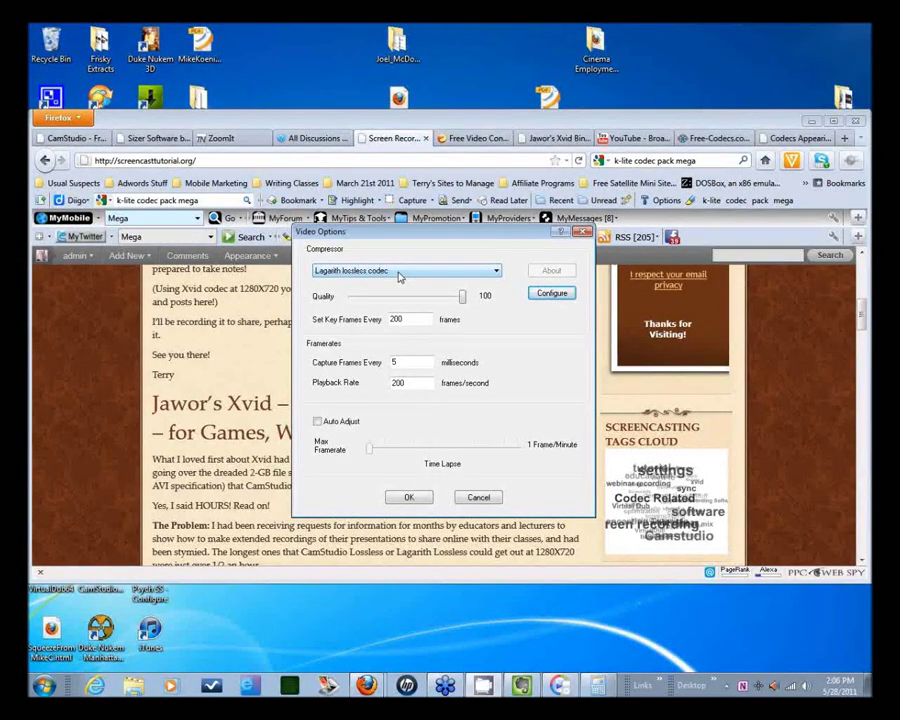
Step: Choose CamStudio Lossless Codec v1.5 as compressor and set key frames every 100 frames
click(400, 271)
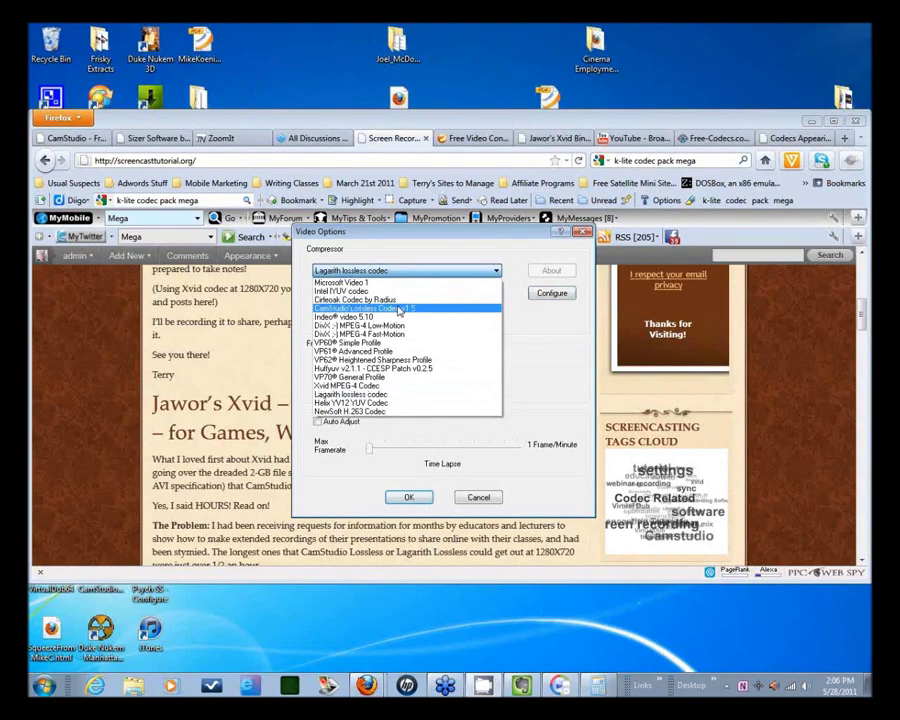
click(398, 313)
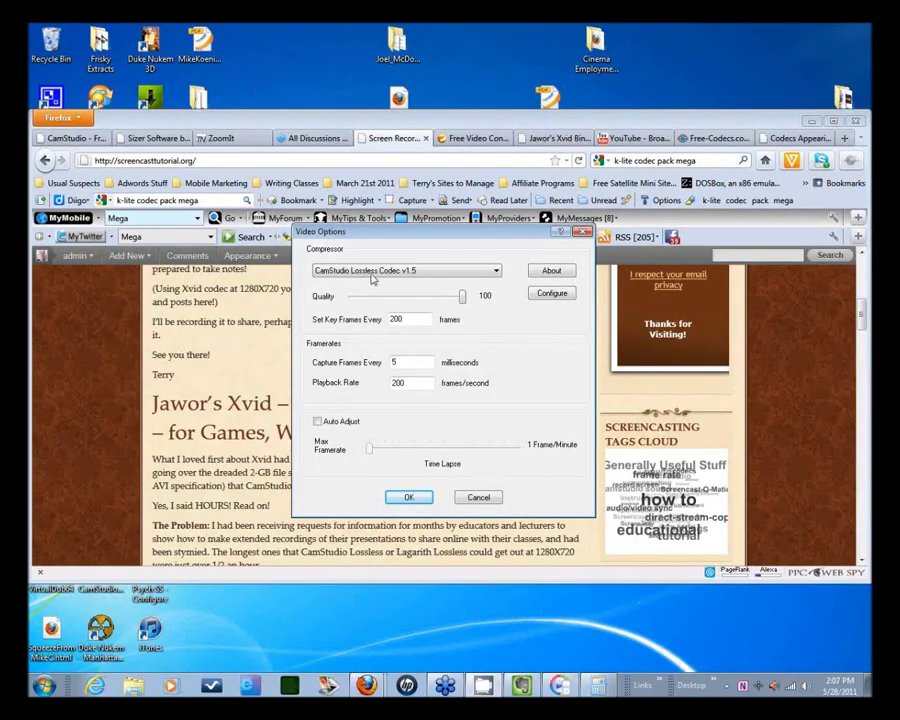
double_click(396, 318)
text(100)
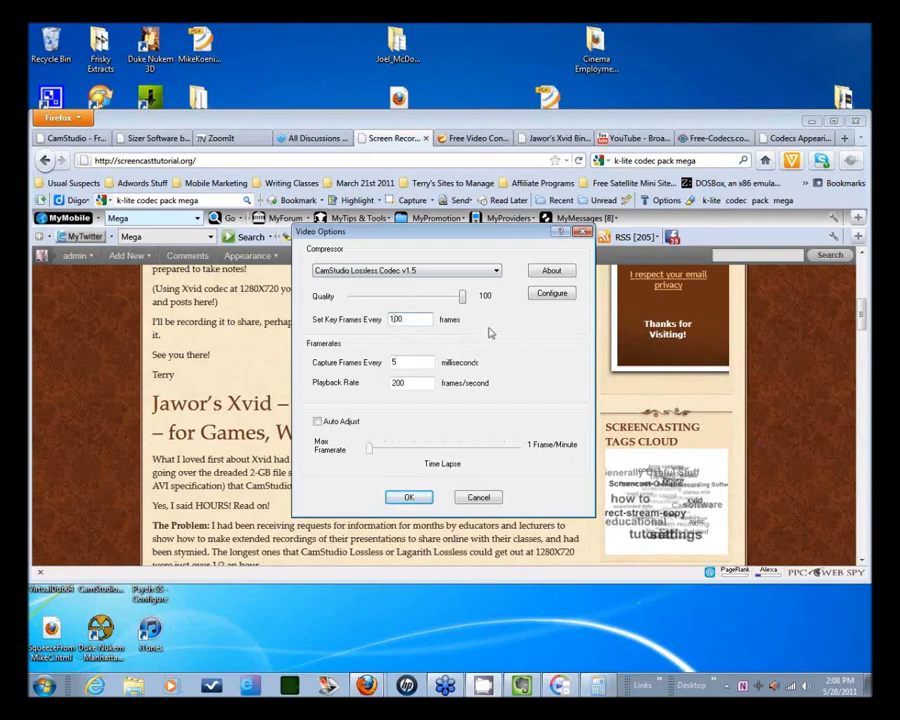
Step: Choose the Lagarith lossless codec as compressor and turn on automatic framerate adjustment
click(496, 271)
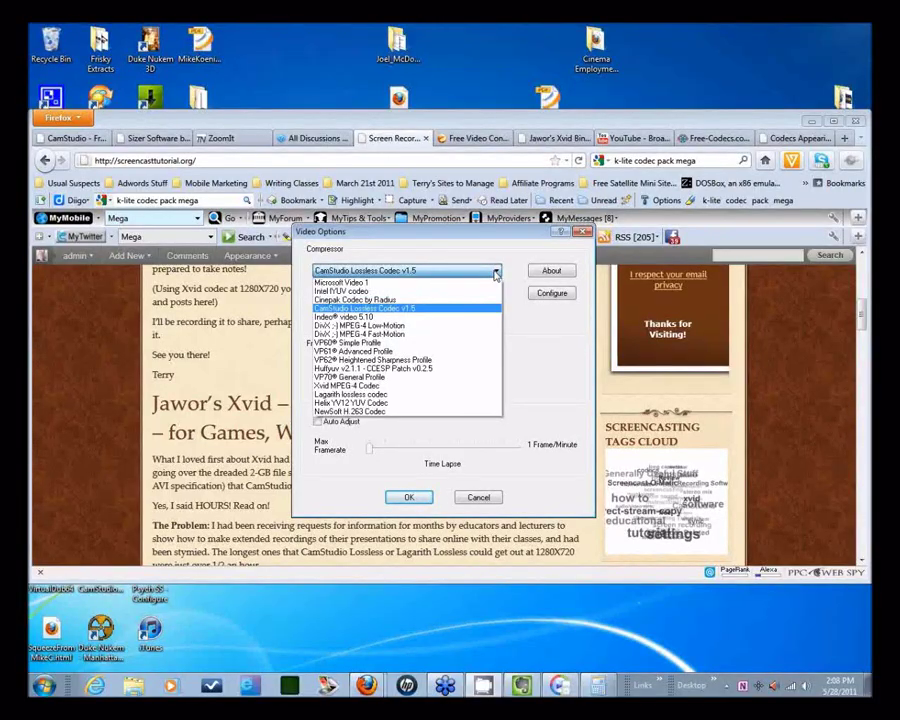
click(378, 396)
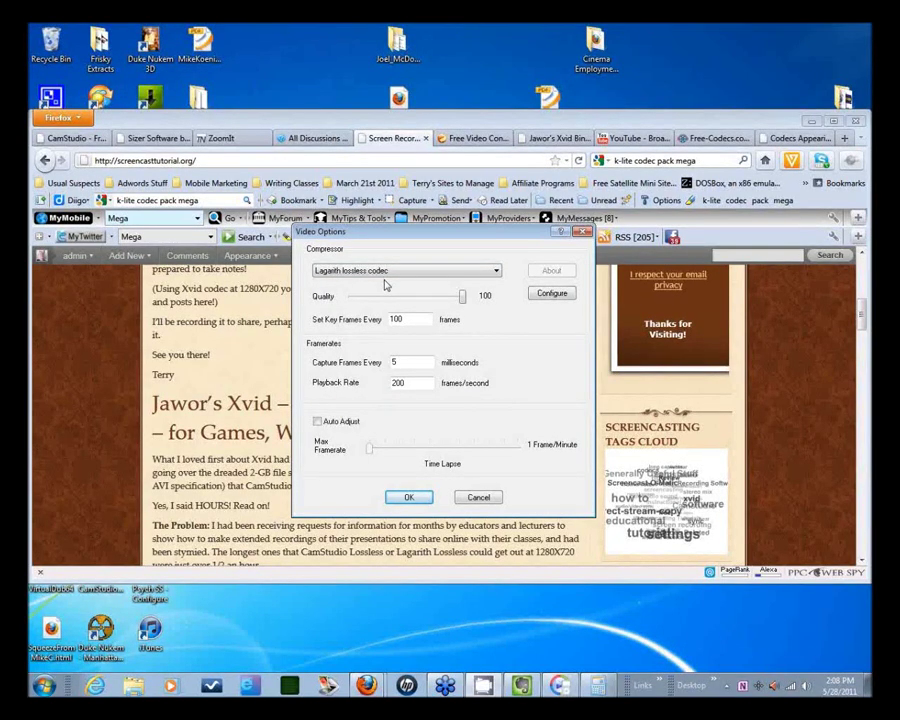
double_click(394, 362)
click(319, 421)
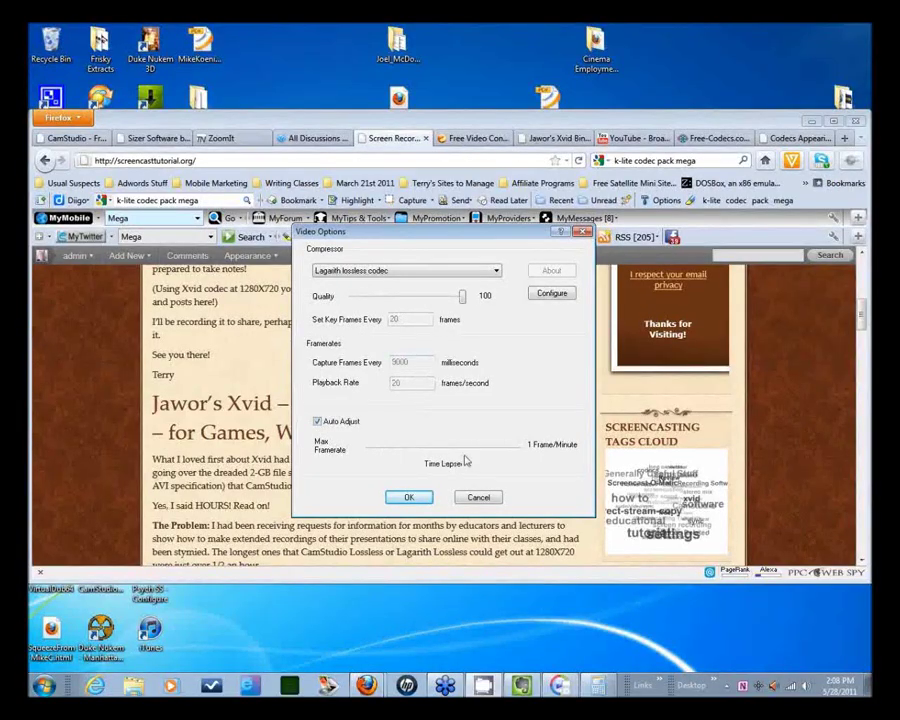
Step: Try several automatic maximum framerates, ending at 20 frames per second, review the compressor list and discard the video option changes
drag(464, 459, 418, 455)
drag(418, 451, 439, 451)
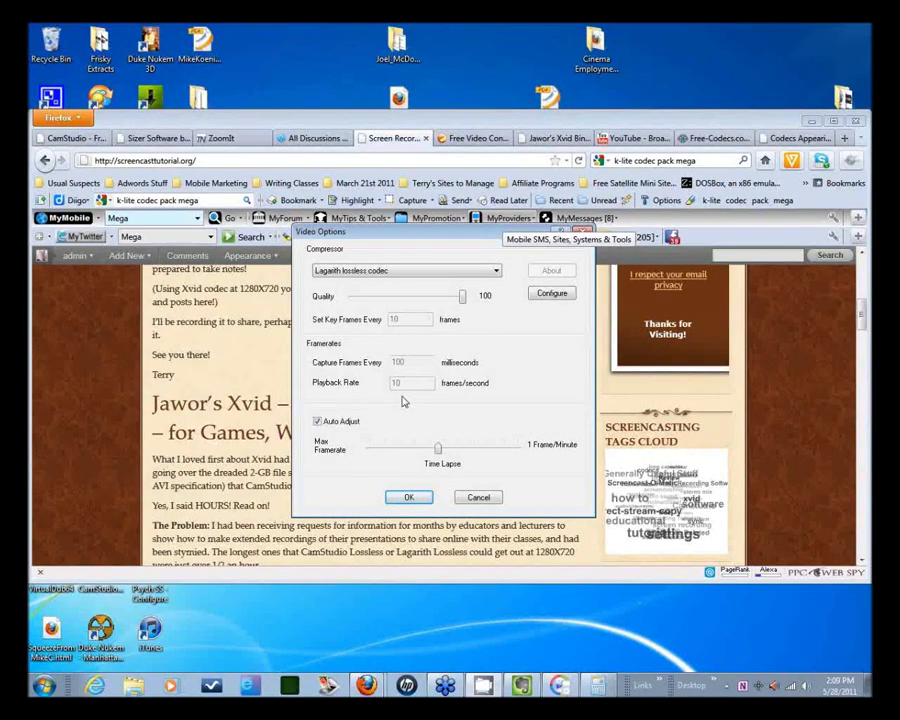
drag(438, 453, 424, 453)
drag(423, 452, 408, 453)
drag(408, 450, 431, 447)
click(431, 450)
drag(431, 450, 422, 451)
click(494, 270)
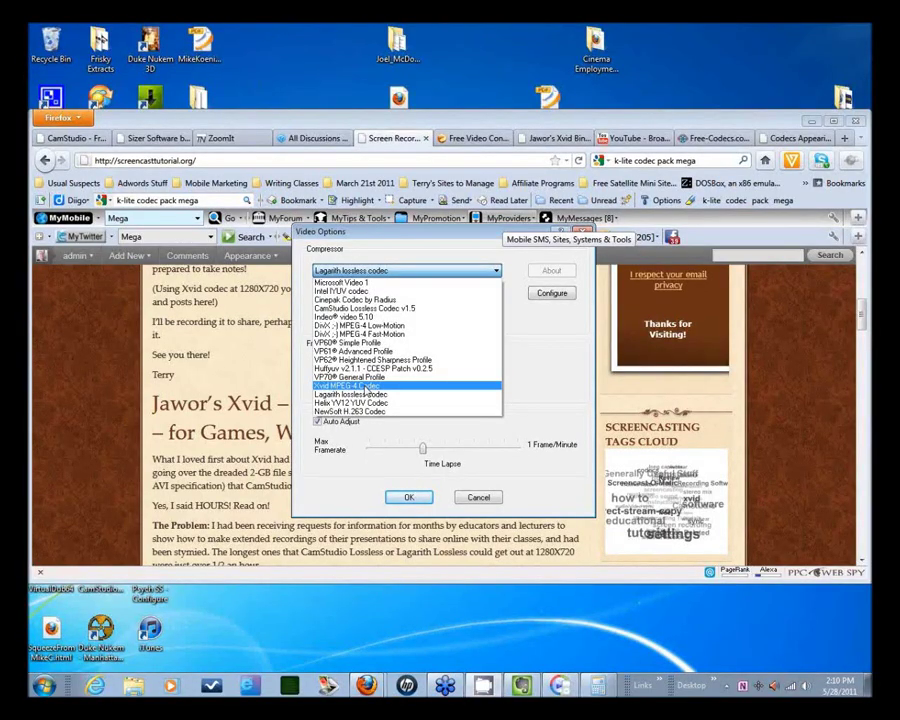
click(386, 274)
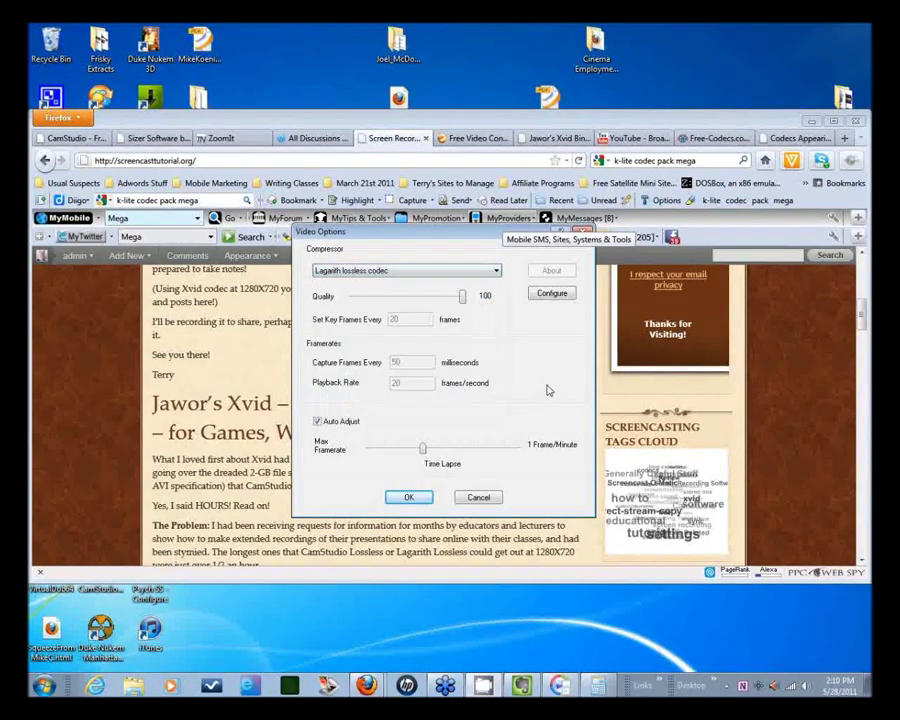
click(479, 498)
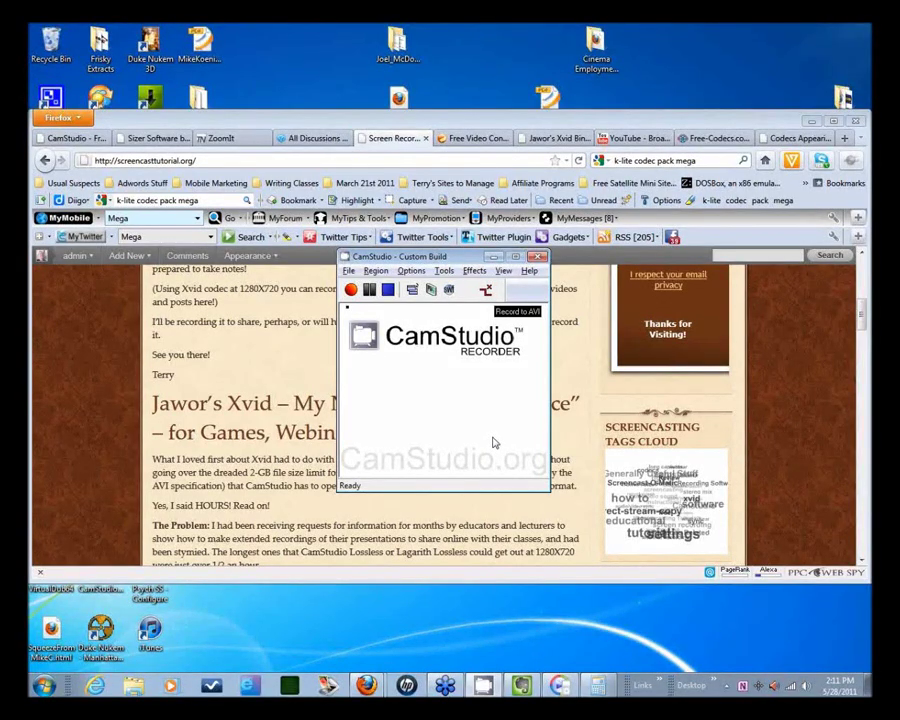
Step: Return to Firefox, open the site's Webinars page and look over the free webinar notification sign-up form
key(F8)
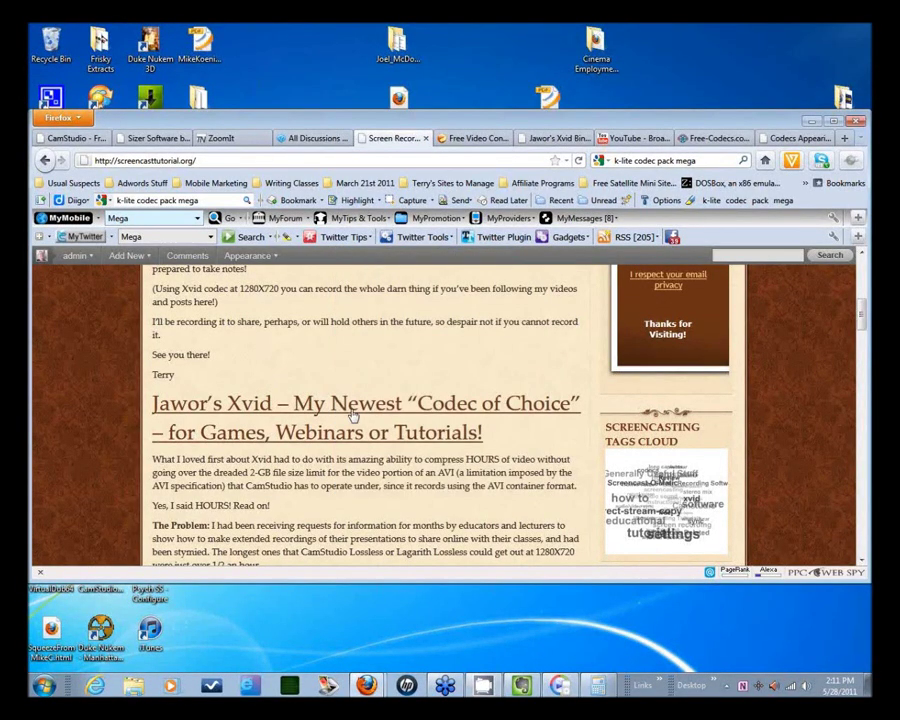
scroll(352, 416, up, 10)
click(350, 350)
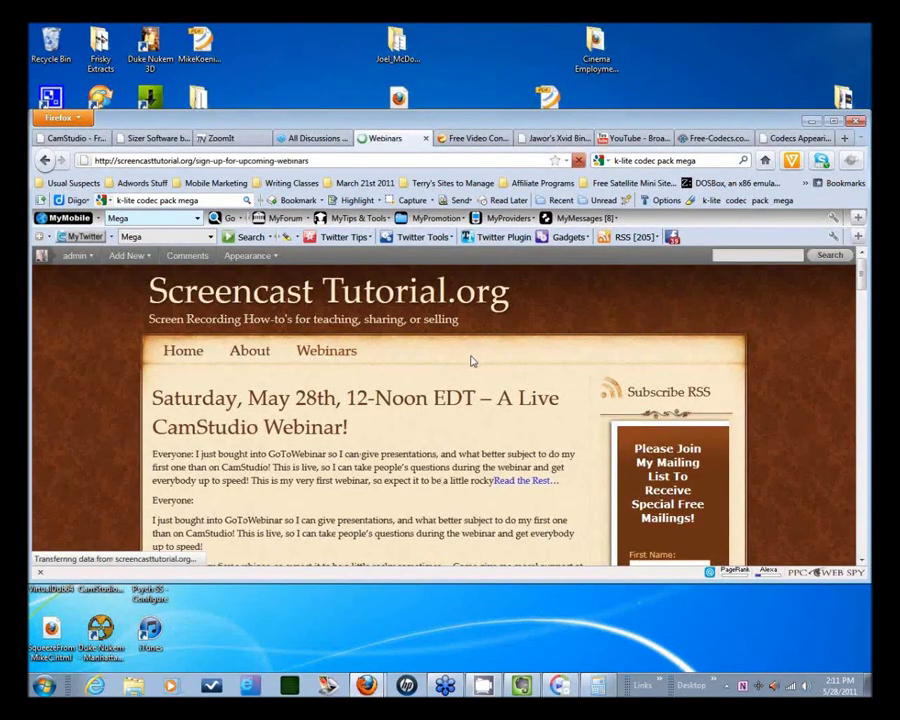
scroll(473, 362, down, 2)
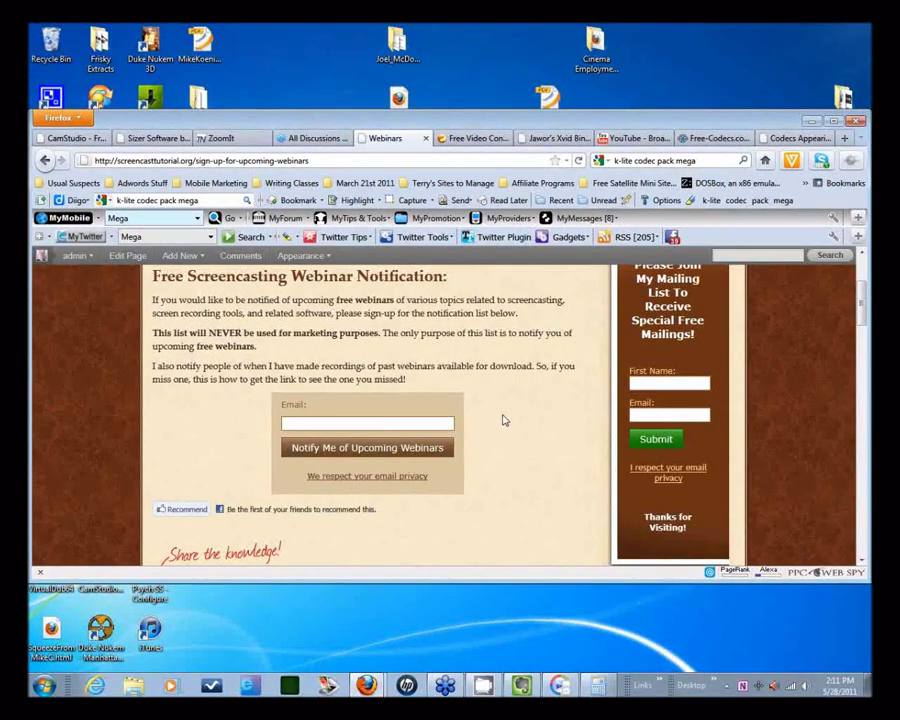
scroll(544, 436, up, 2)
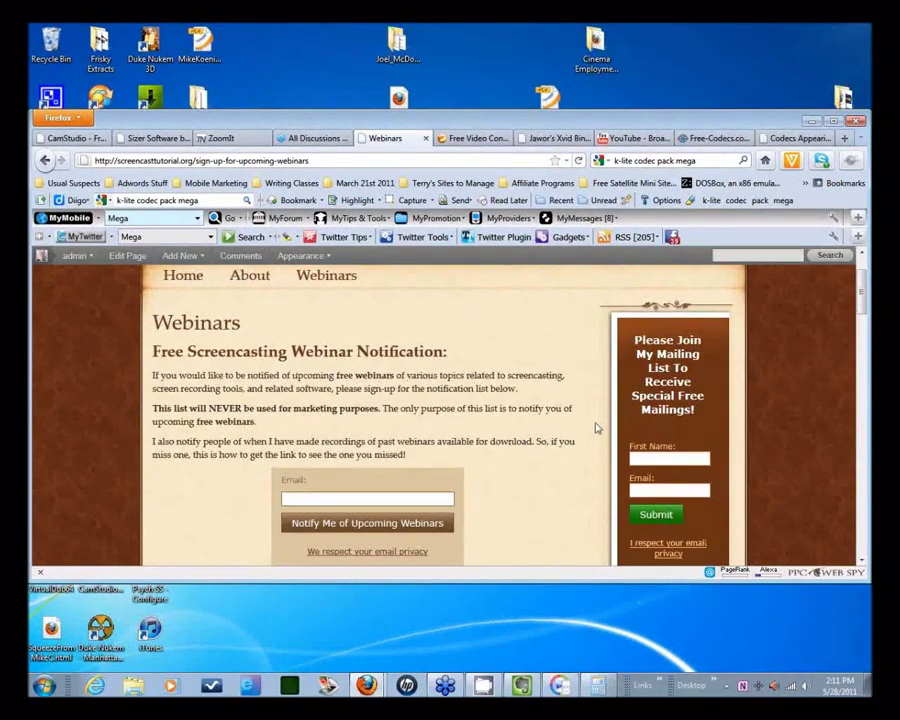
scroll(595, 426, down, 1)
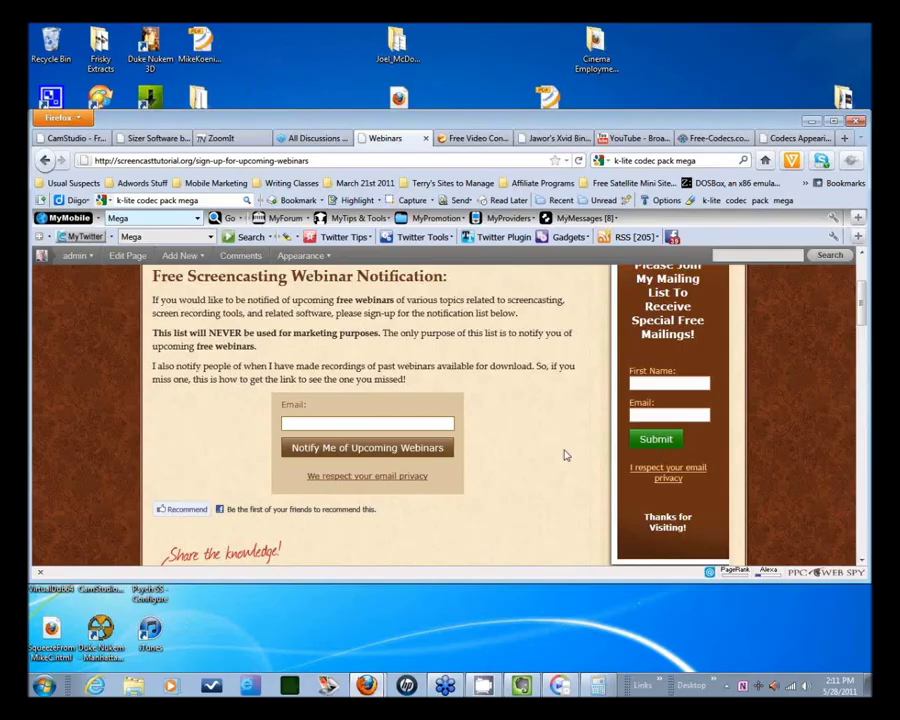
scroll(564, 455, up, 2)
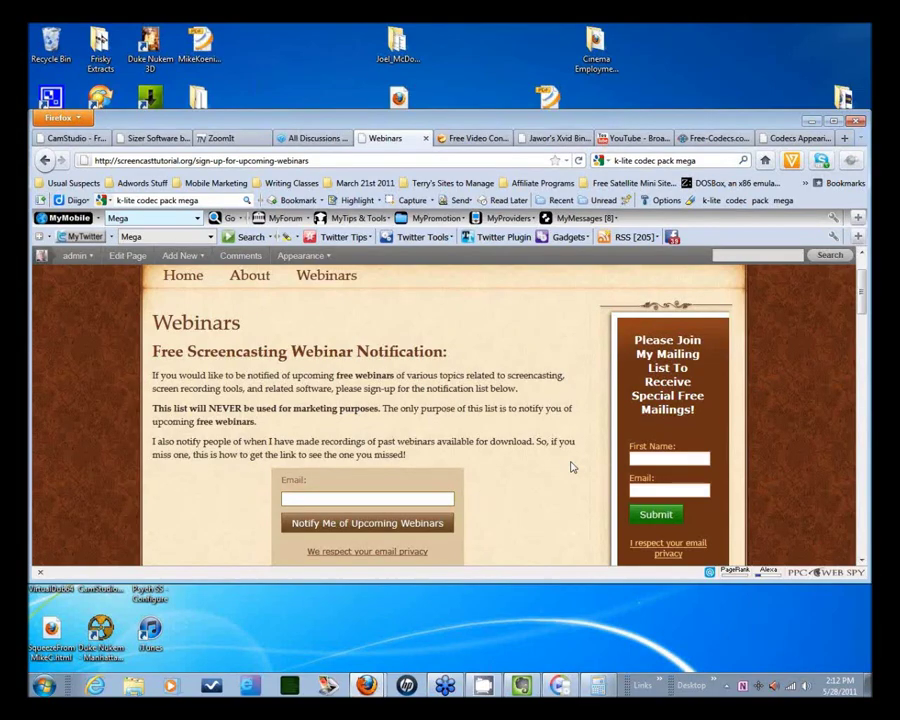
scroll(571, 467, down, 1)
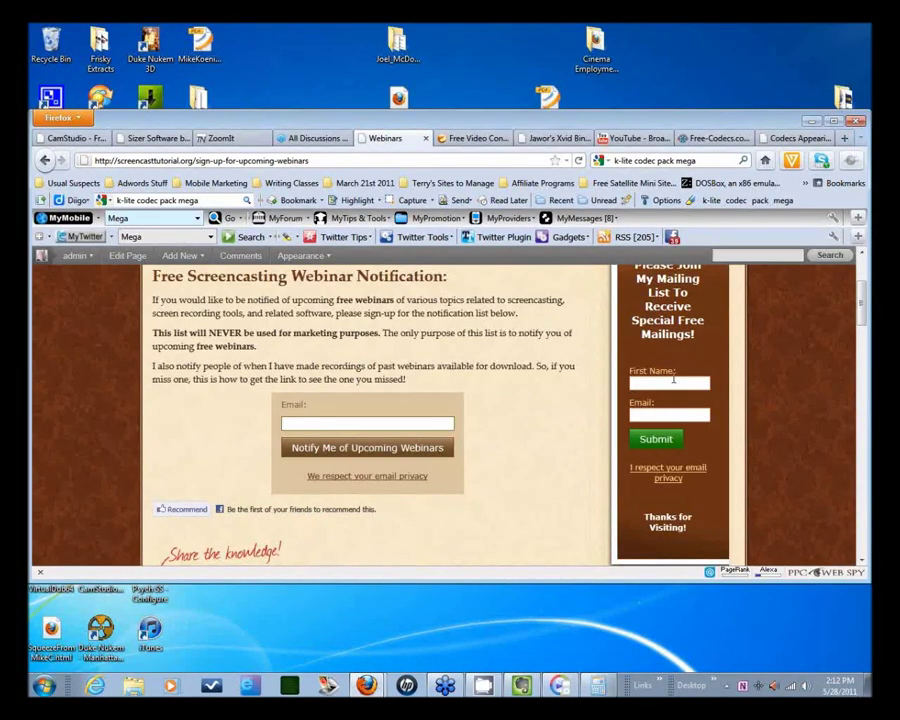
scroll(587, 364, up, 1)
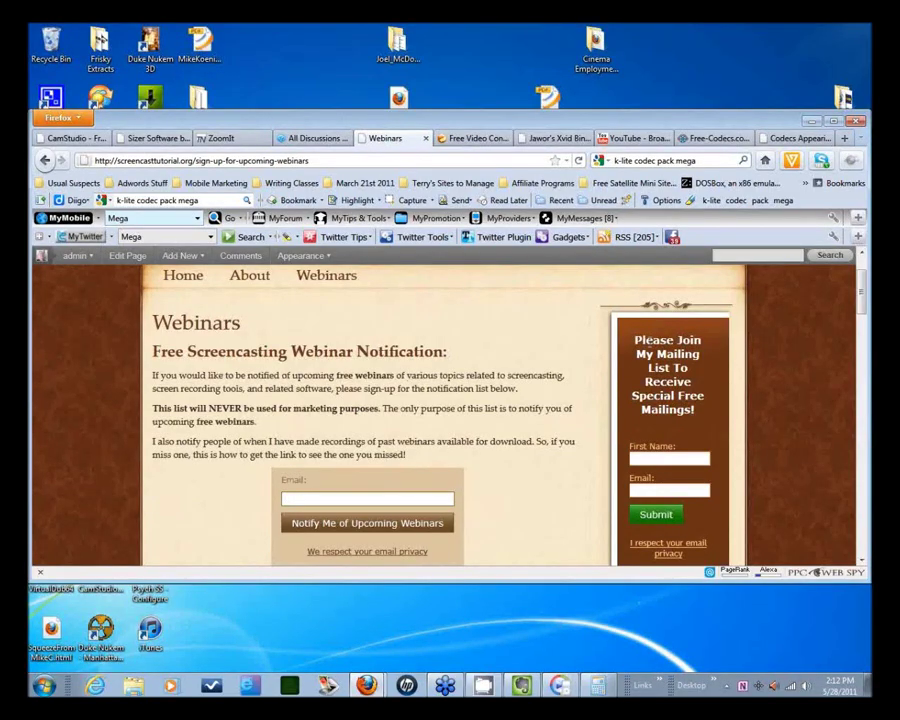
Step: Highlight the mailing list invitation beside the webinar sign-up form, clear the highlight and return to the page's start
drag(636, 340, 696, 410)
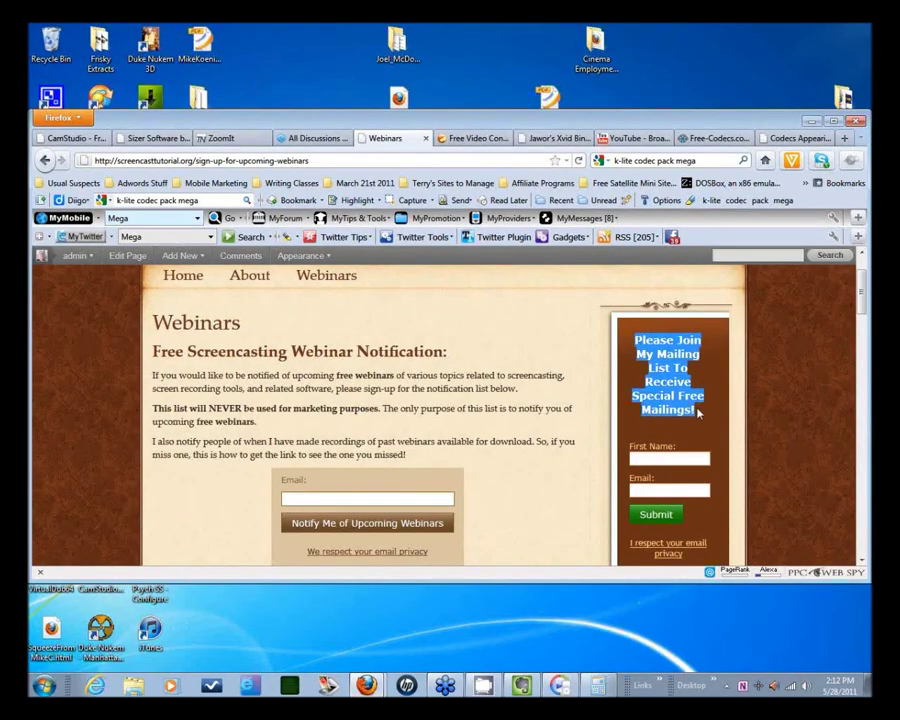
click(594, 363)
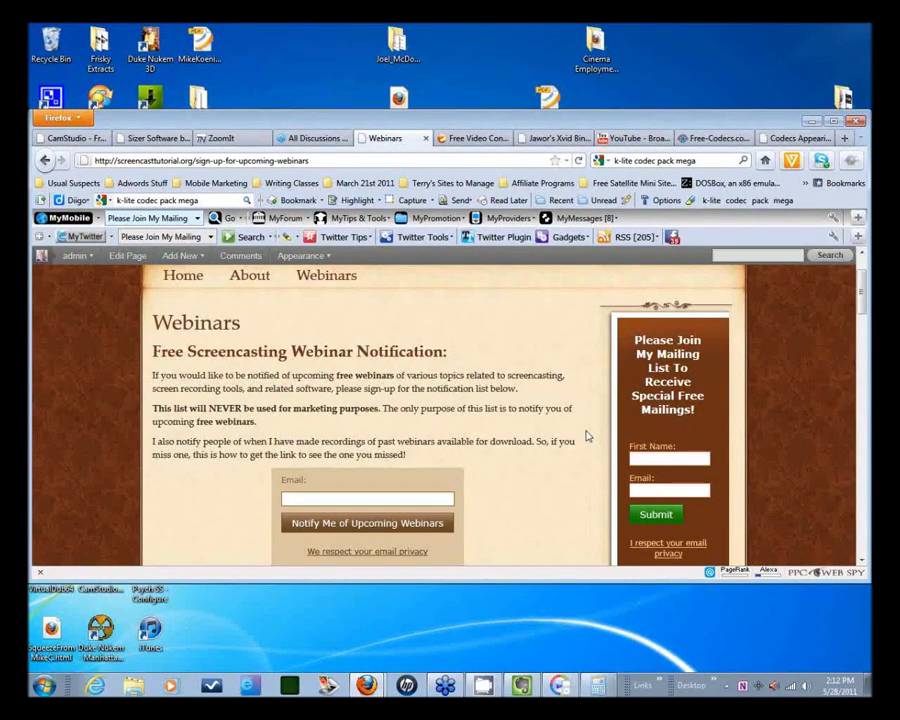
scroll(587, 436, down, 1)
scroll(587, 436, up, 1)
scroll(468, 355, up, 2)
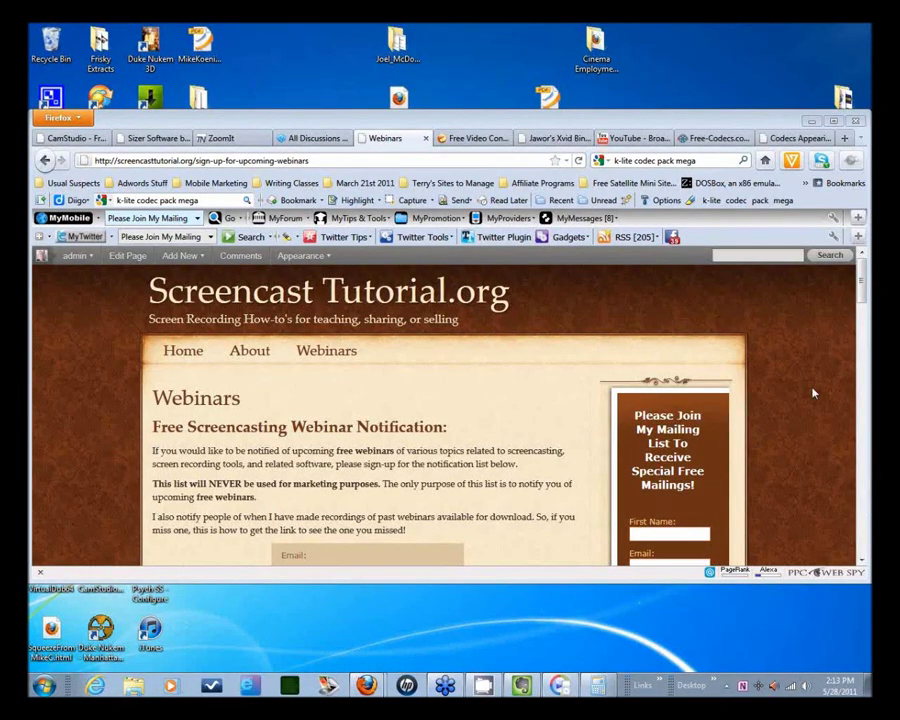
Step: Revisit the webinar notification email field and look through the Webinars page down to its footer
scroll(863, 295, down, 2)
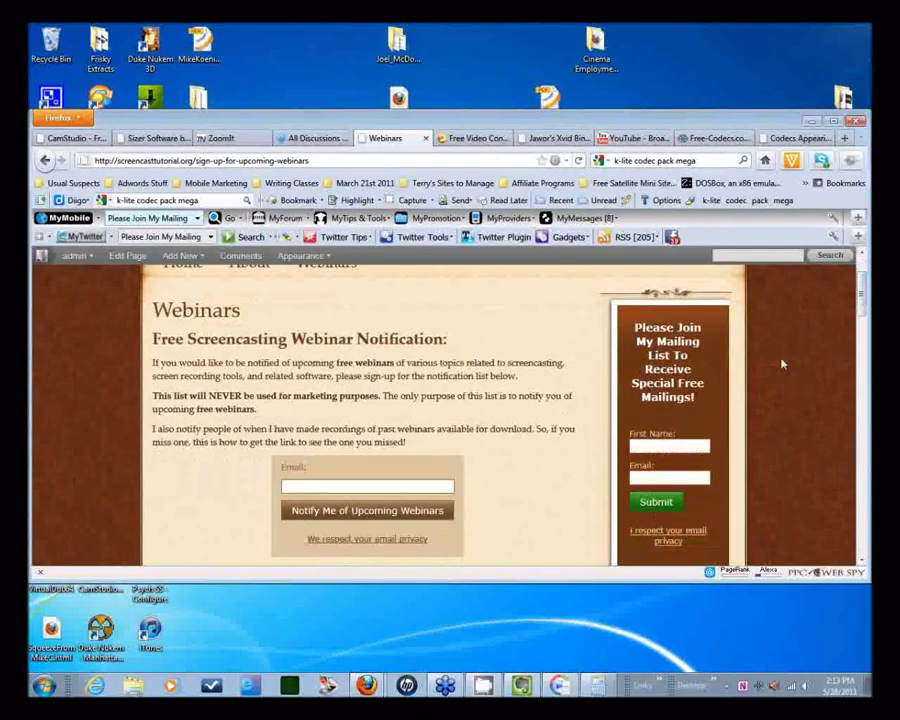
click(328, 485)
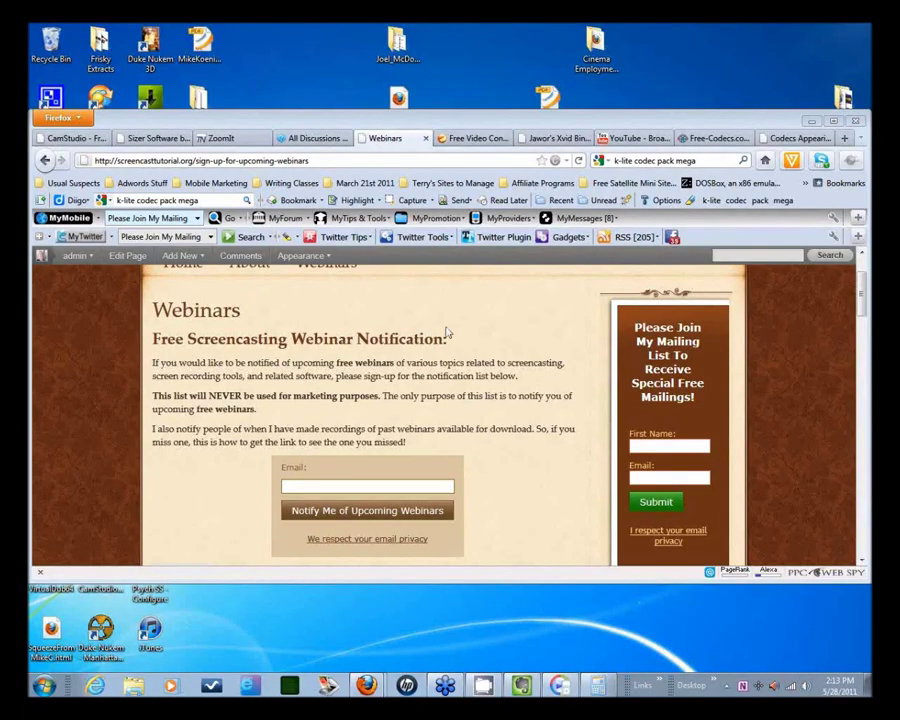
scroll(481, 349, up, 1)
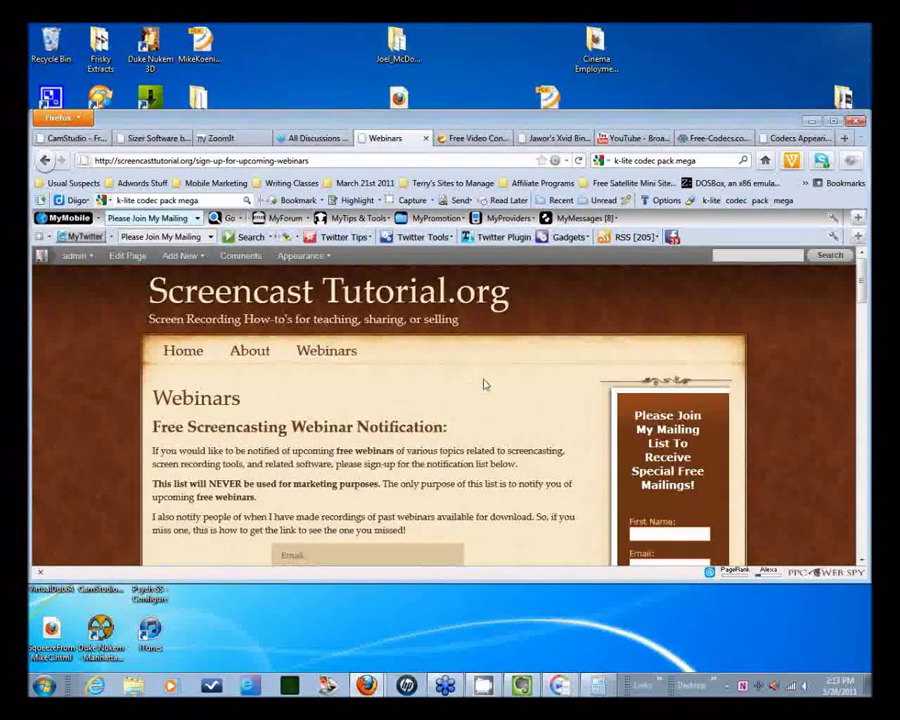
scroll(483, 360, down, 3)
scroll(483, 384, down, 10)
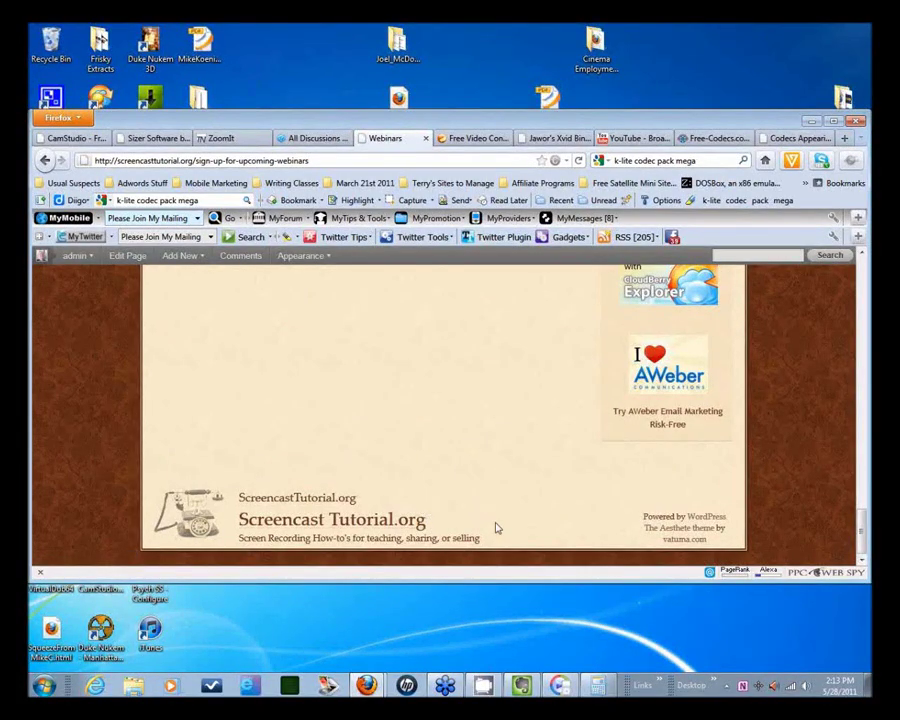
Step: Return to the start of the Webinars page and bring up the CamStudio Support Forum's list of all discussions
scroll(487, 517, up, 5)
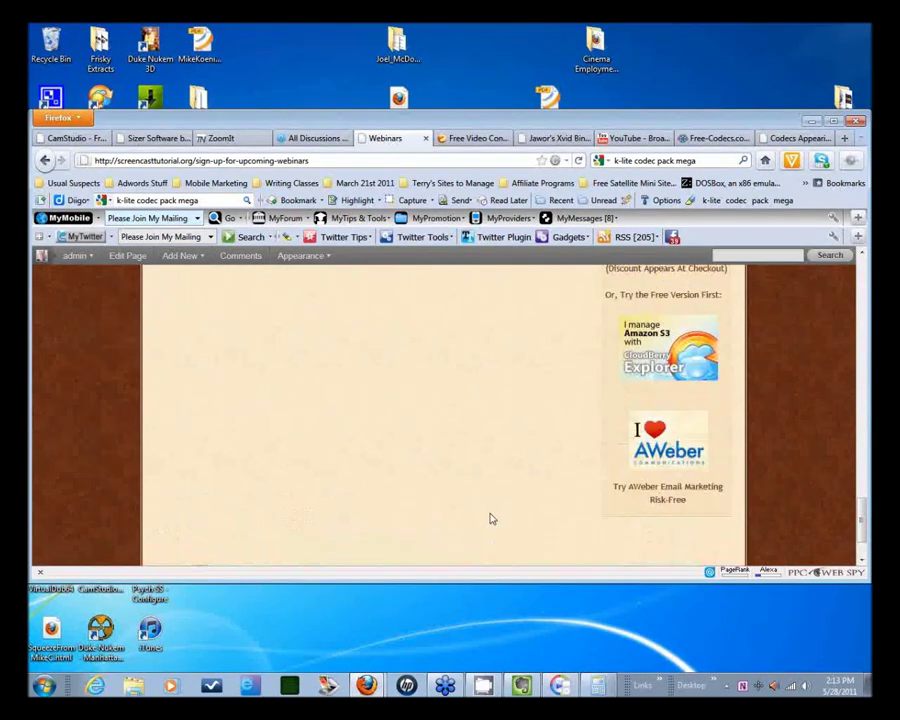
scroll(490, 518, up, 10)
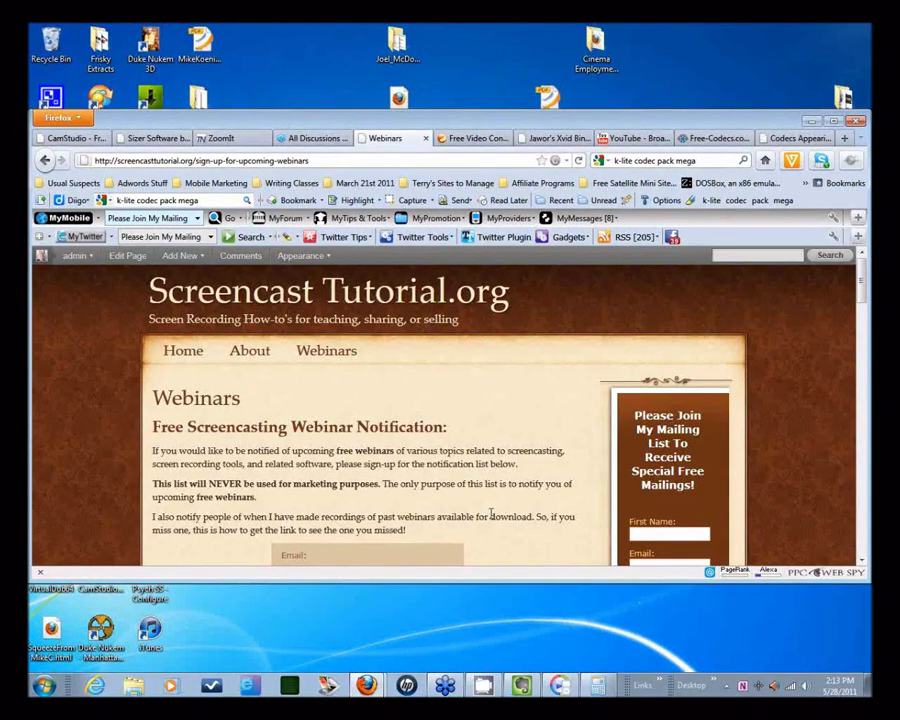
key(alt+Tab)
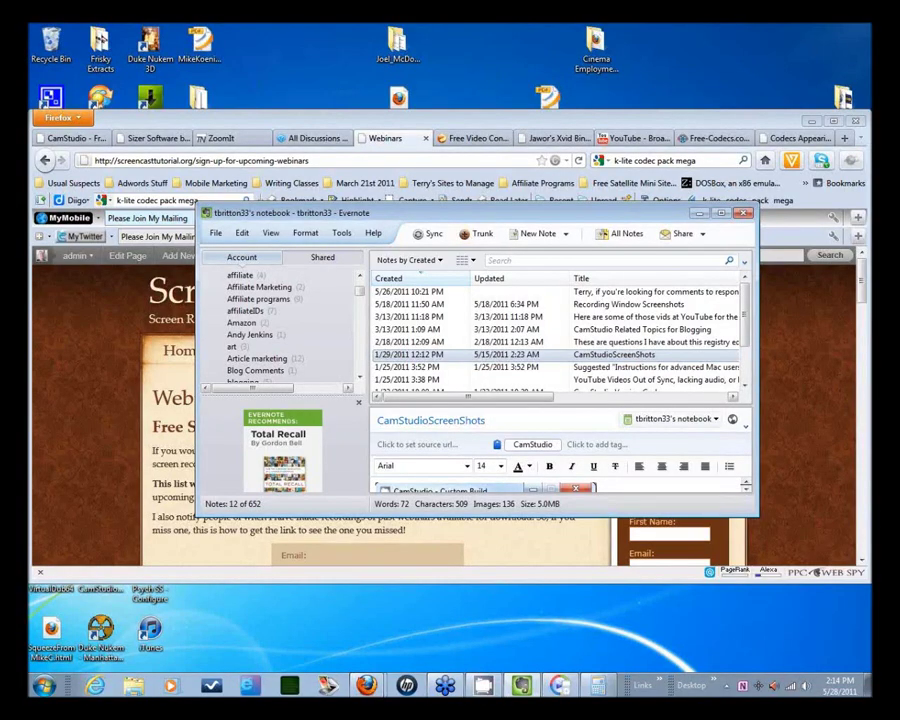
click(312, 138)
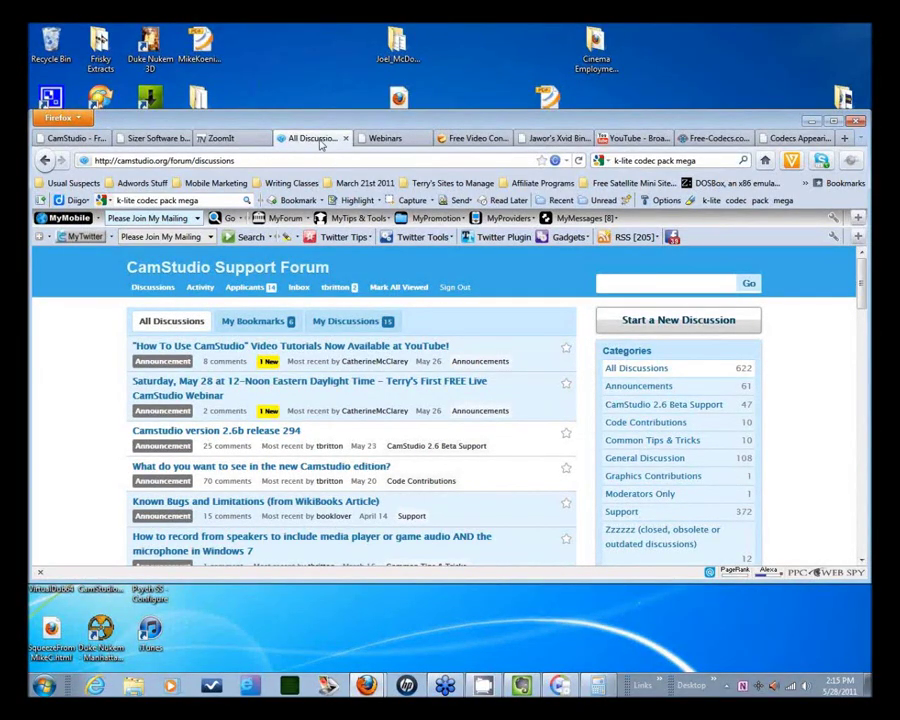
Step: Go back from the Free Video Converter page to its Google results and highlight the "any video converter" search phrase
click(474, 140)
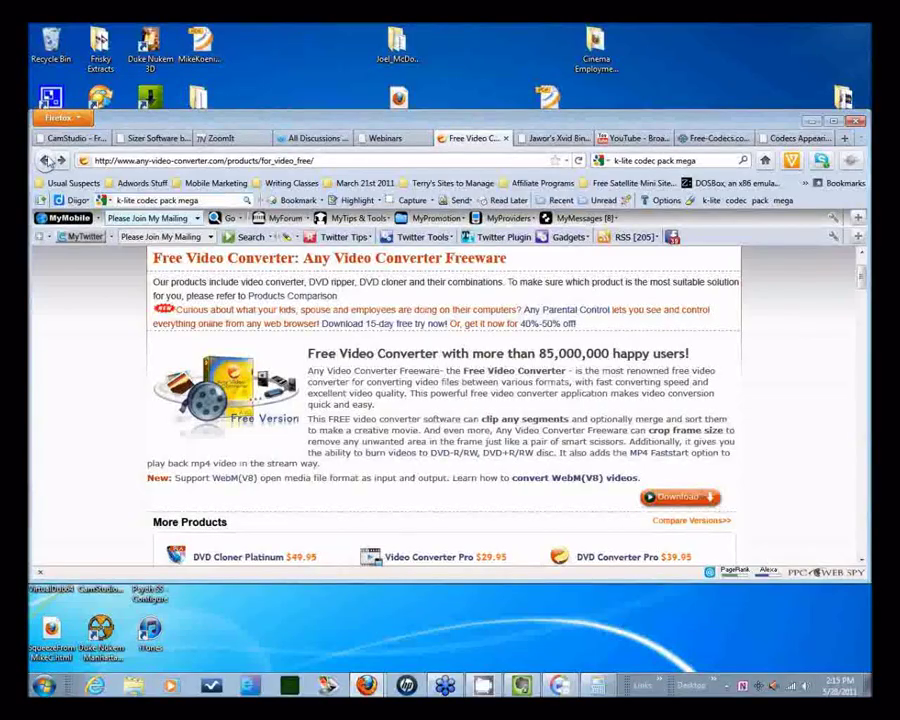
click(62, 276)
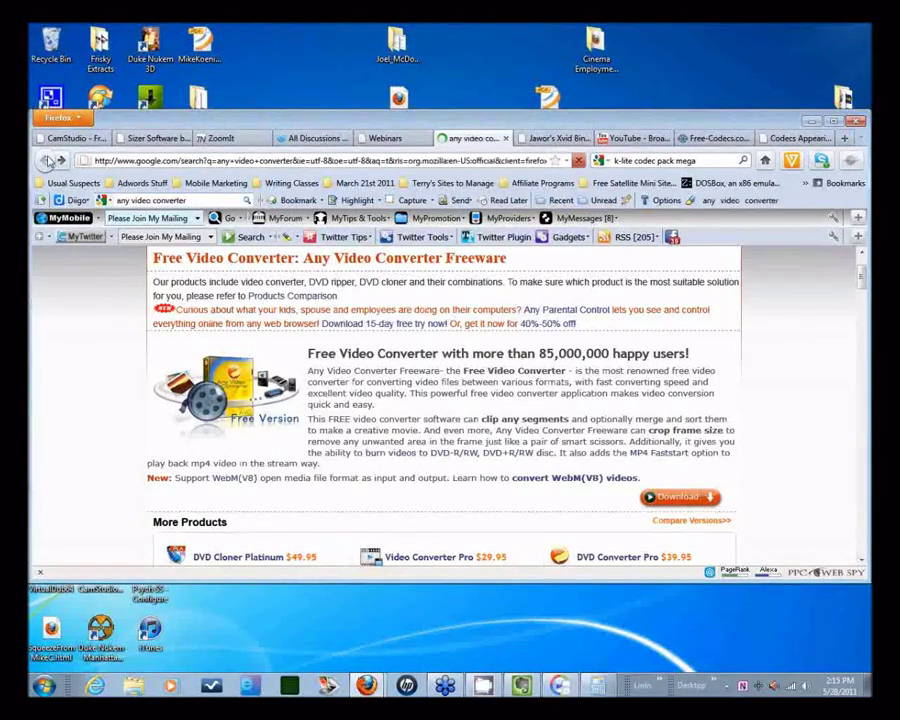
drag(179, 295, 336, 304)
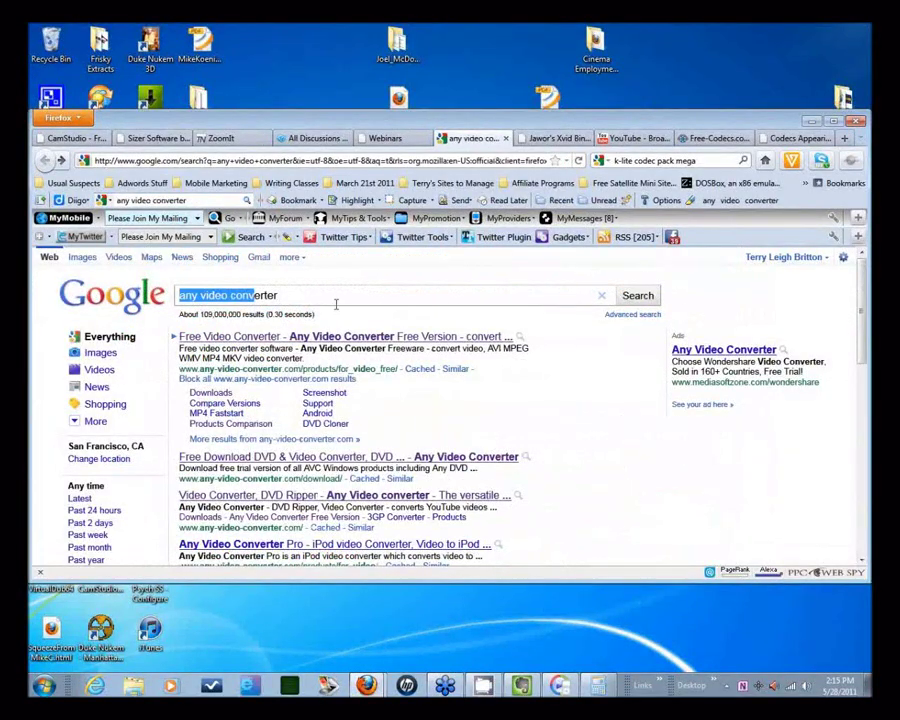
click(332, 294)
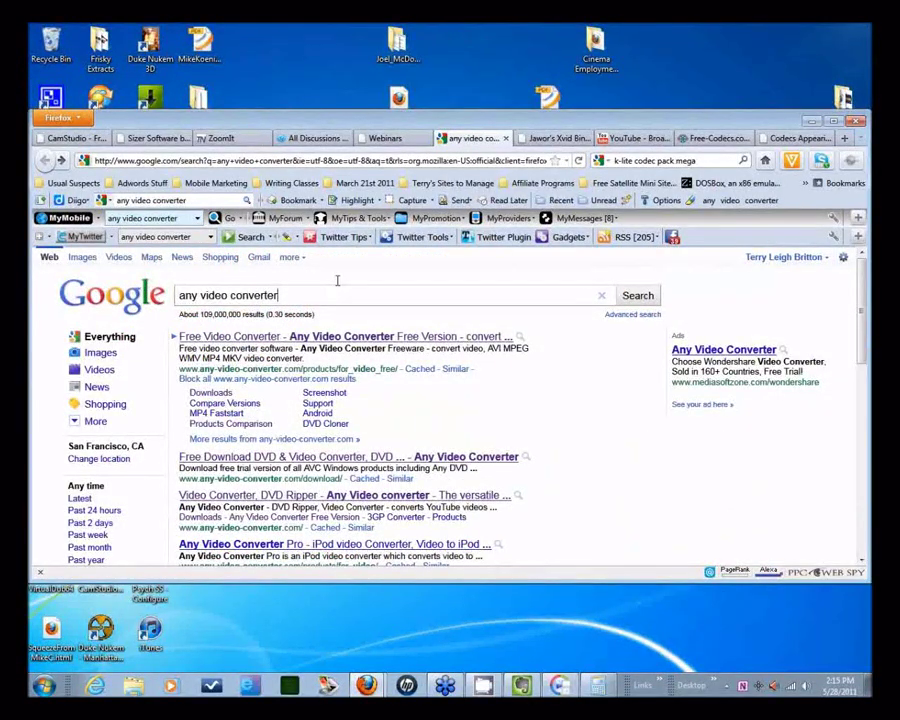
Step: From the Jawor's Xvid Binaries page, search the web for "jawor xved" and correct the query to "jawor xvid"
click(560, 139)
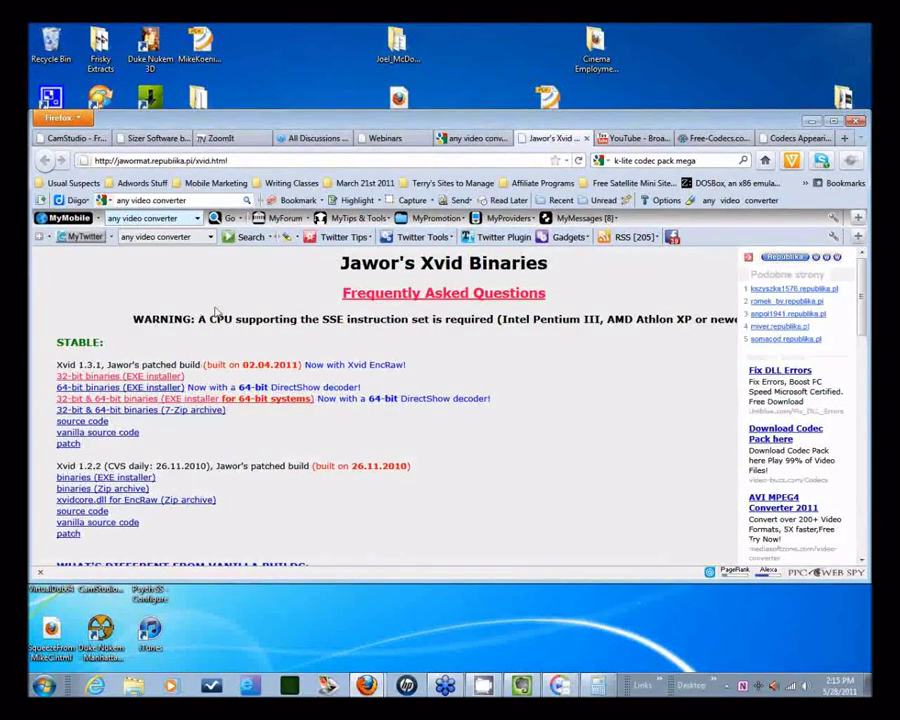
key(ctrl+k)
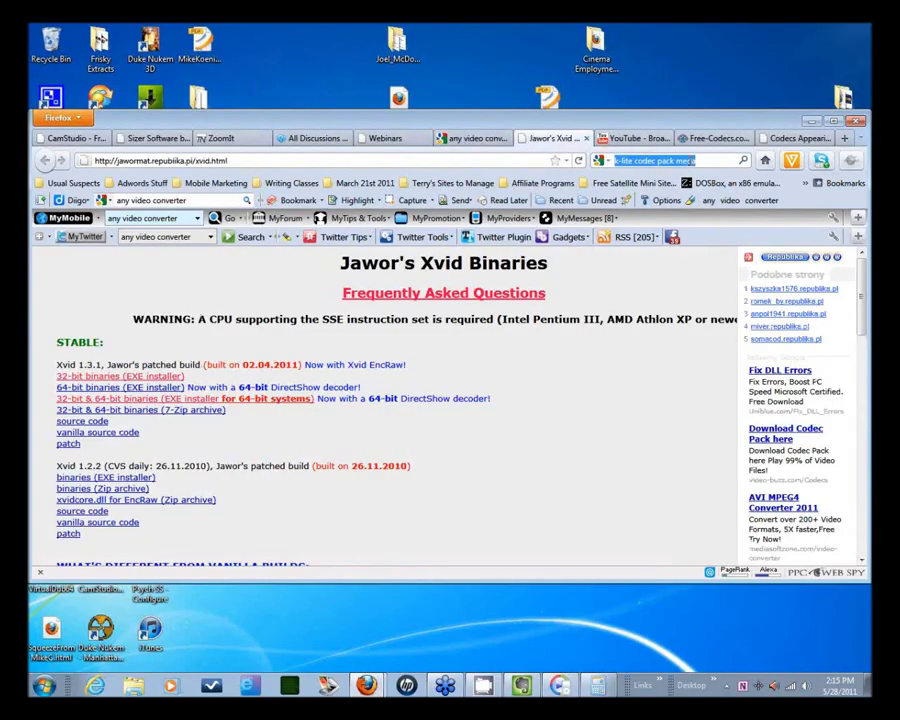
text(jawo)
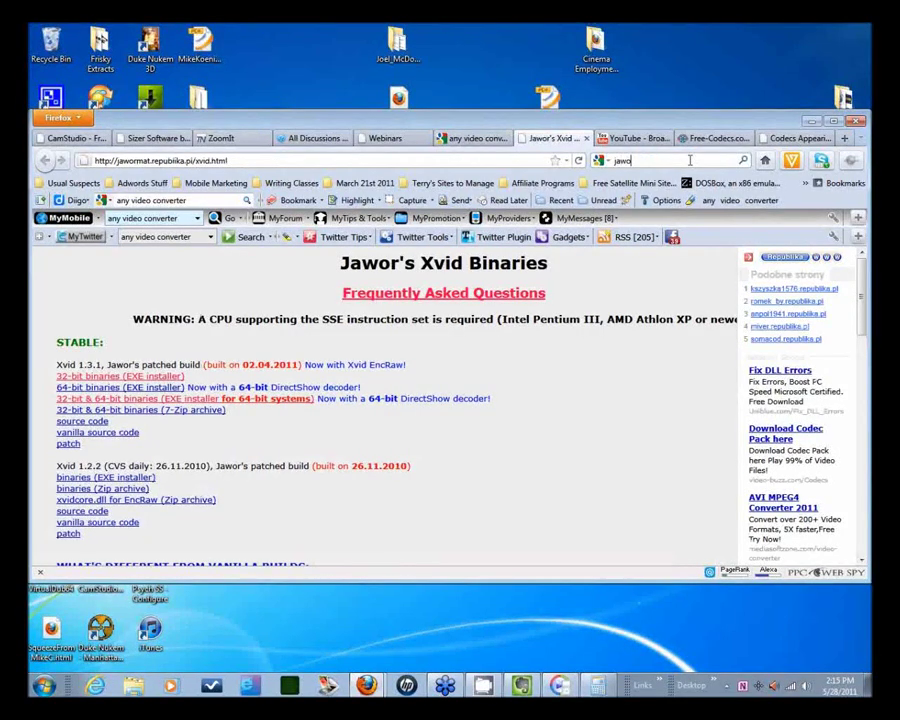
text(r xved)
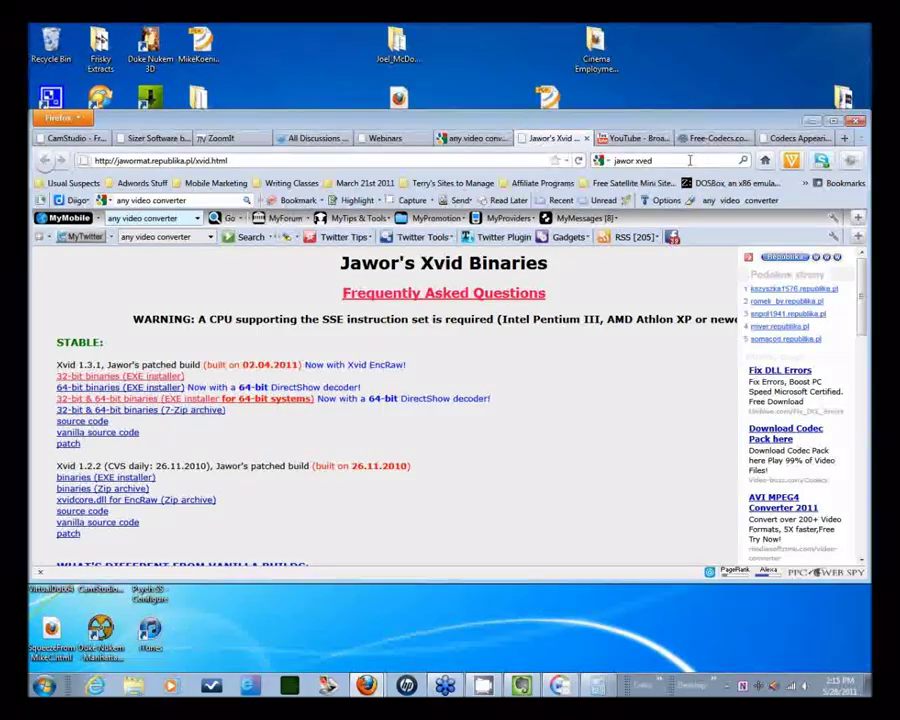
key(Return)
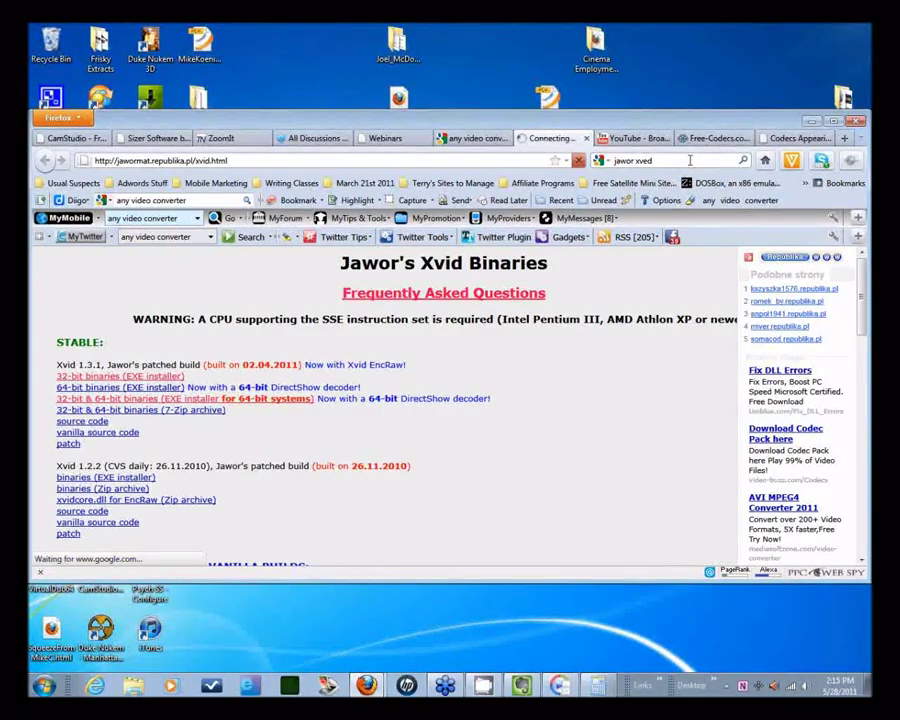
click(675, 160)
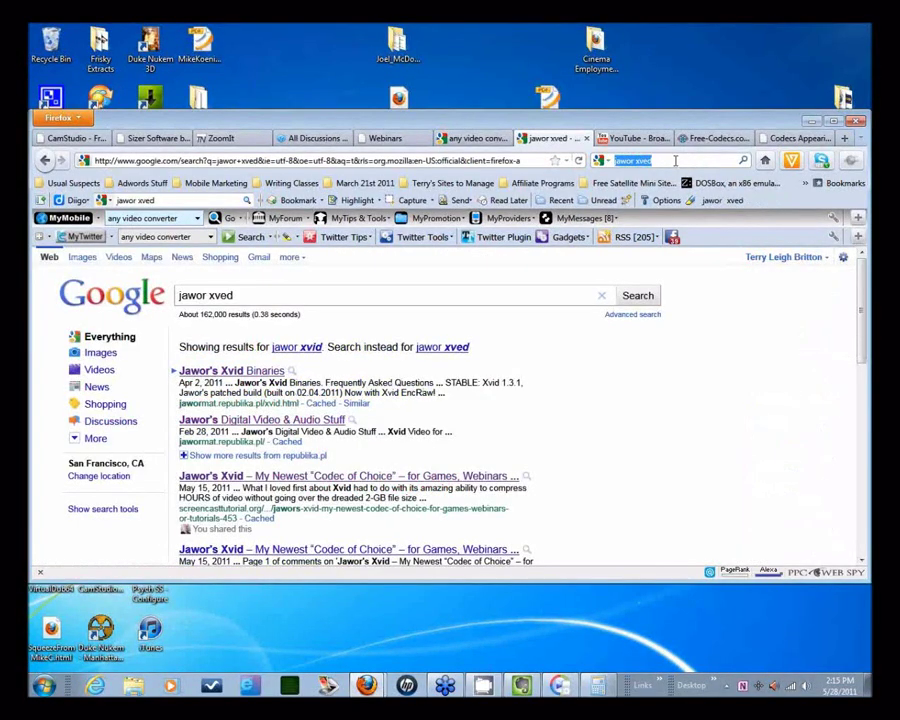
click(675, 160)
key(BackSpace)
key(BackSpace)
text(id)
key(Return)
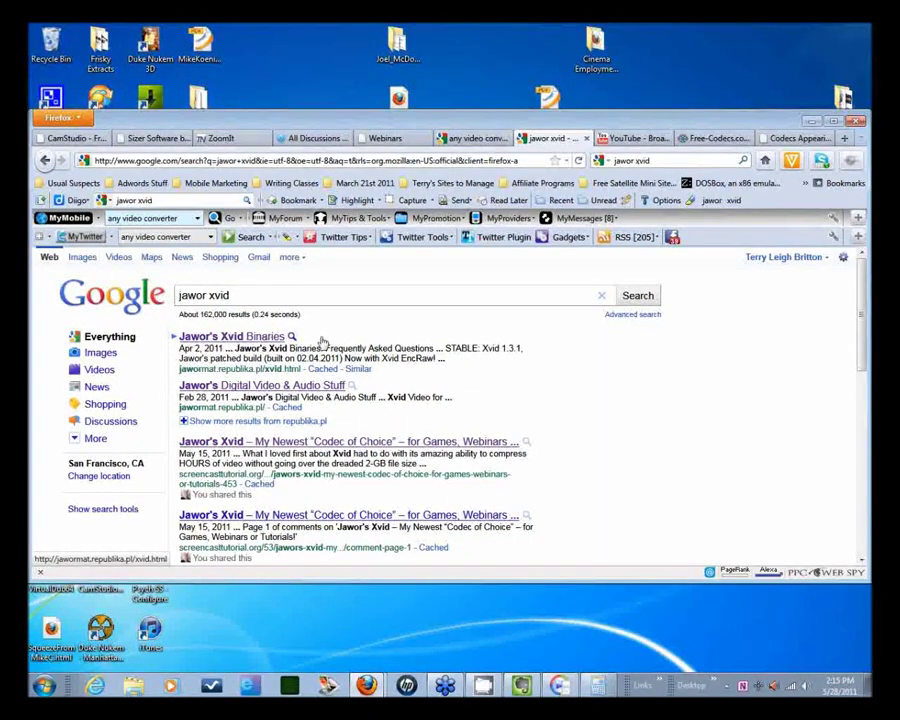
Step: Show the K-Lite Mega Codec Pack 7.1.0 download page, highlight the pack's title and look over the download links
click(697, 141)
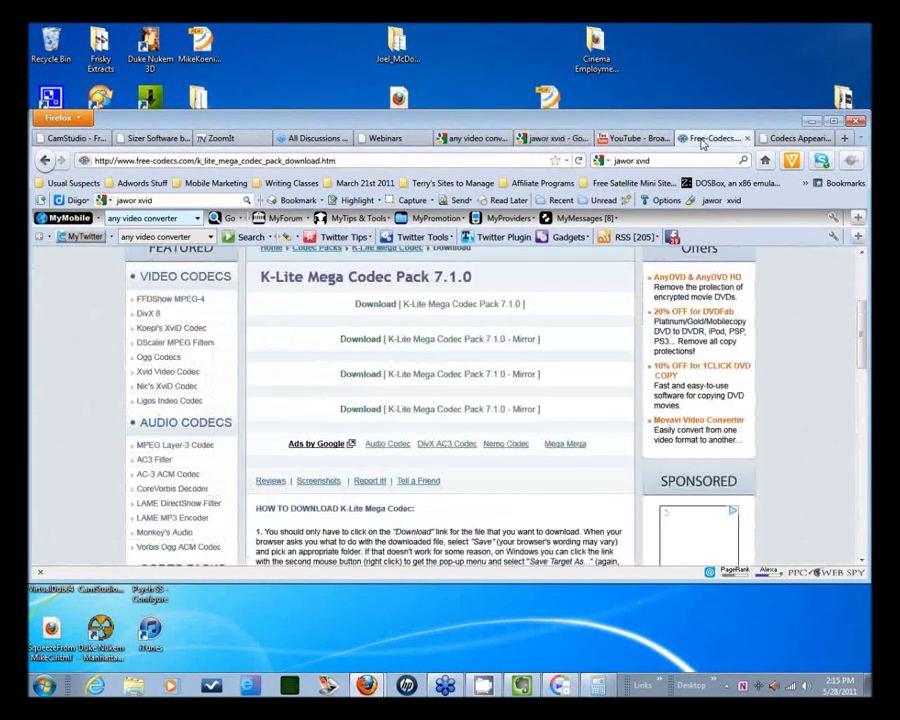
scroll(483, 270, up, 1)
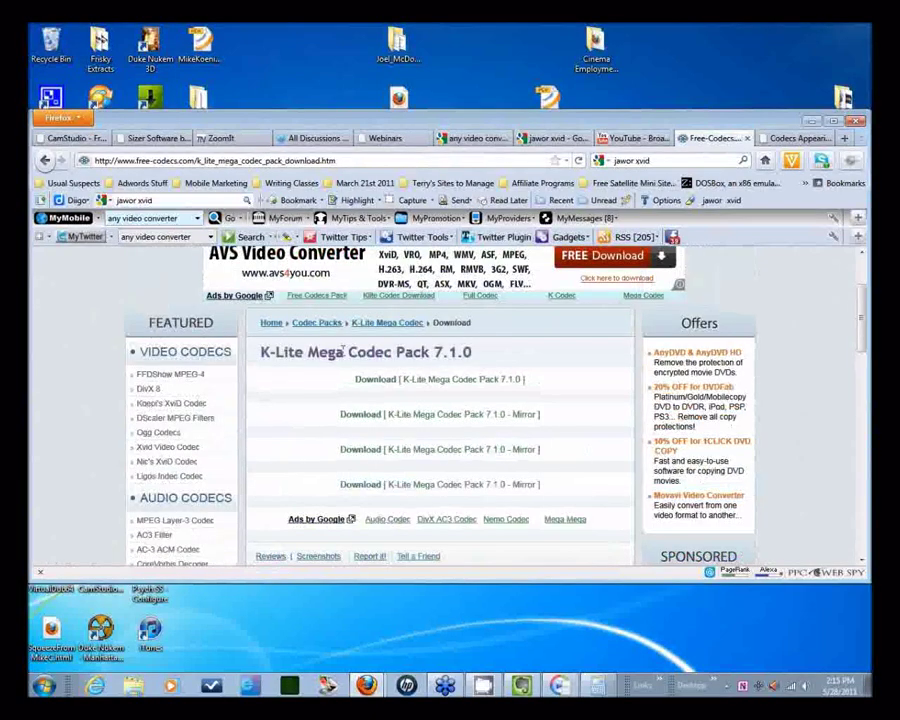
drag(262, 352, 478, 354)
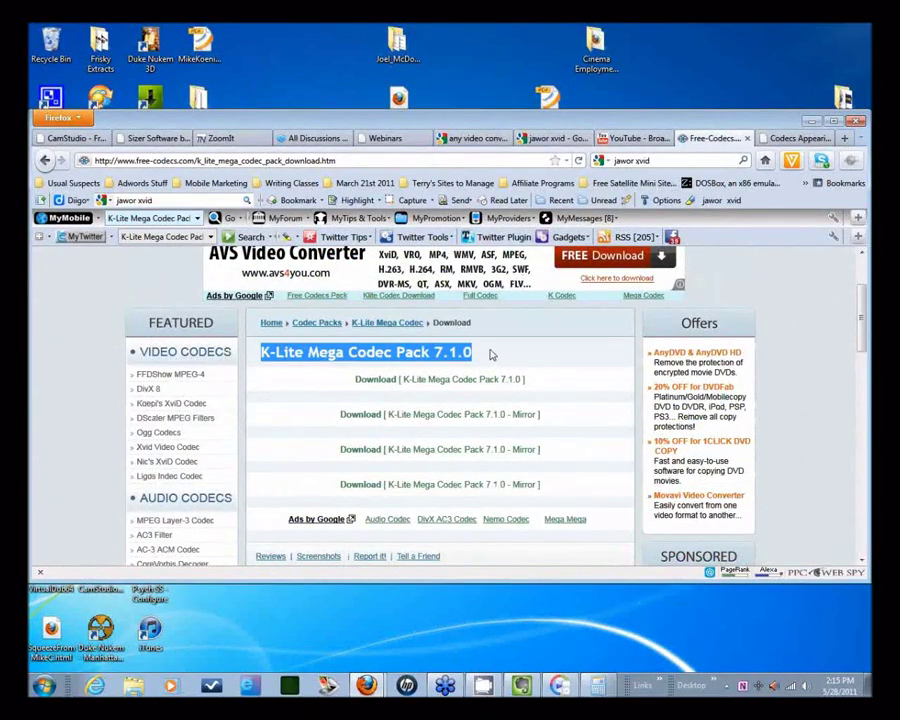
click(494, 354)
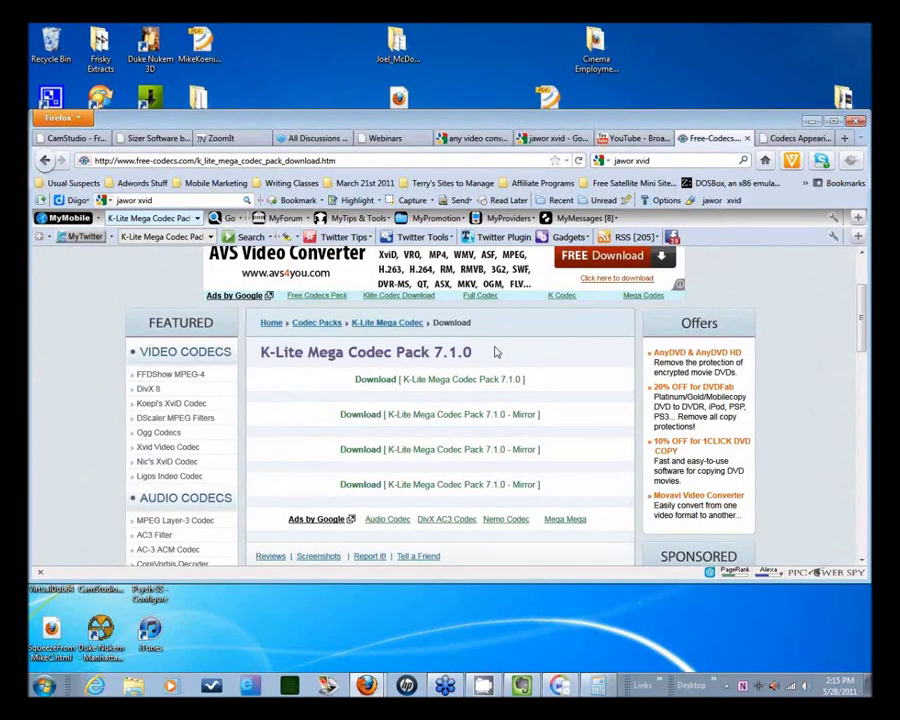
scroll(494, 352, down, 1)
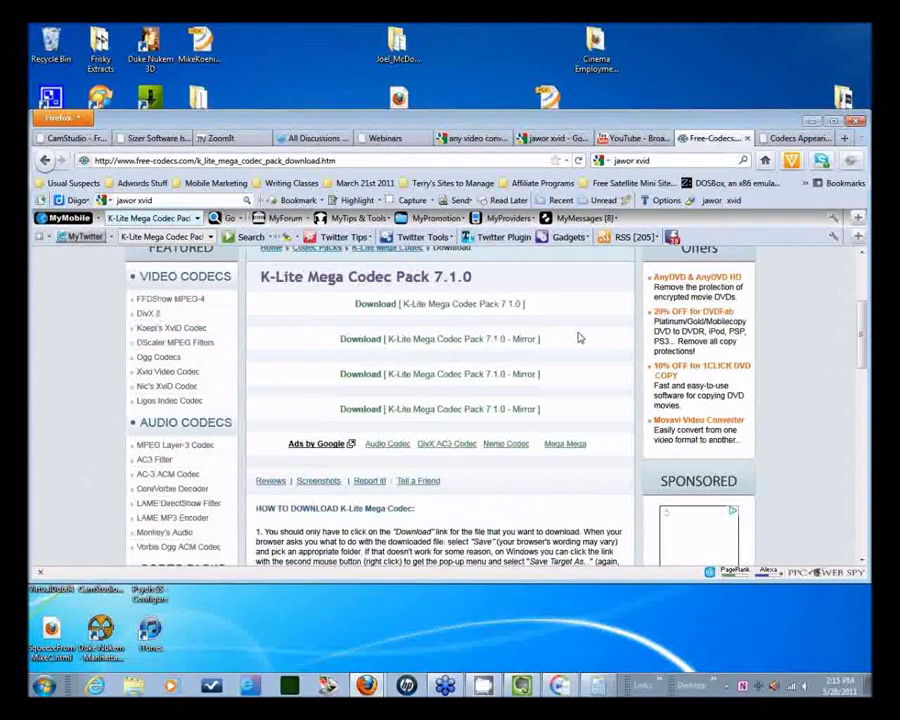
scroll(578, 338, up, 1)
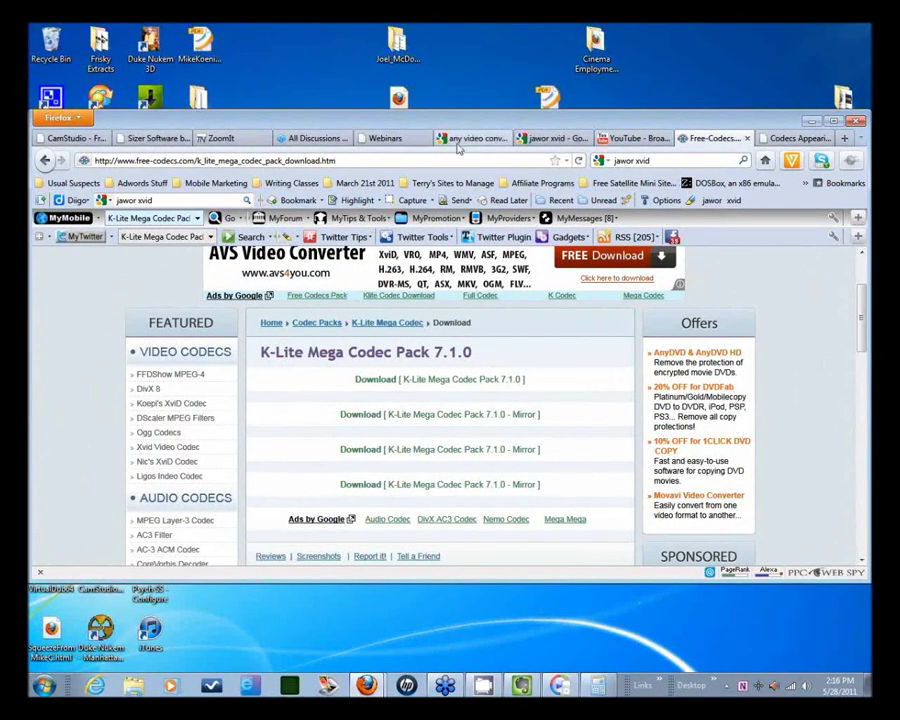
Step: From the CamStudio codec list page, search the web for "lagarith codec download" and open the Lagarith Lossless Video Codec page
click(786, 141)
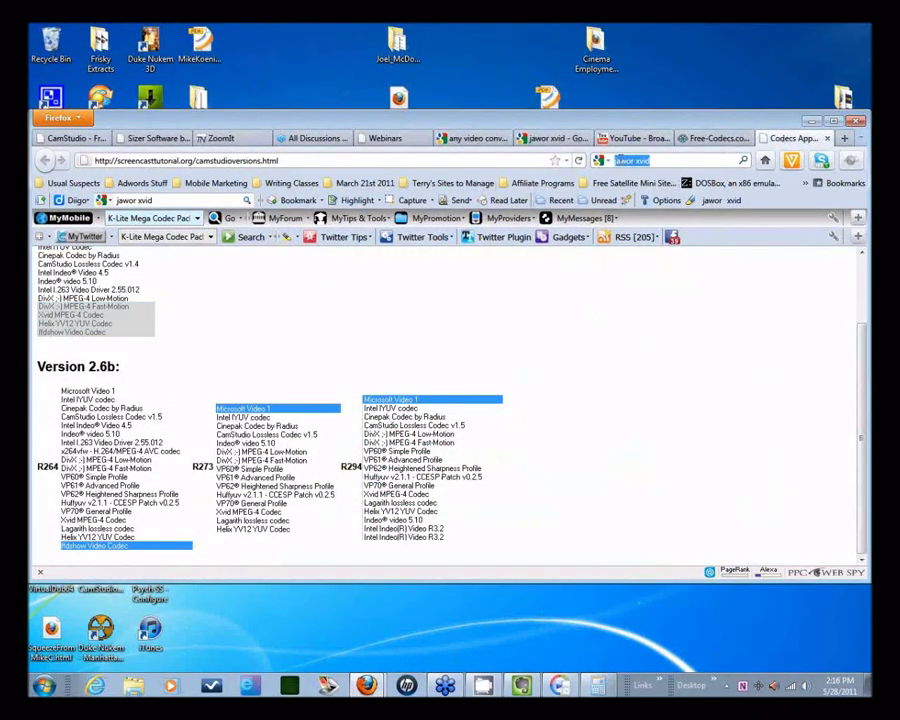
key(BackSpace)
text(lagarith)
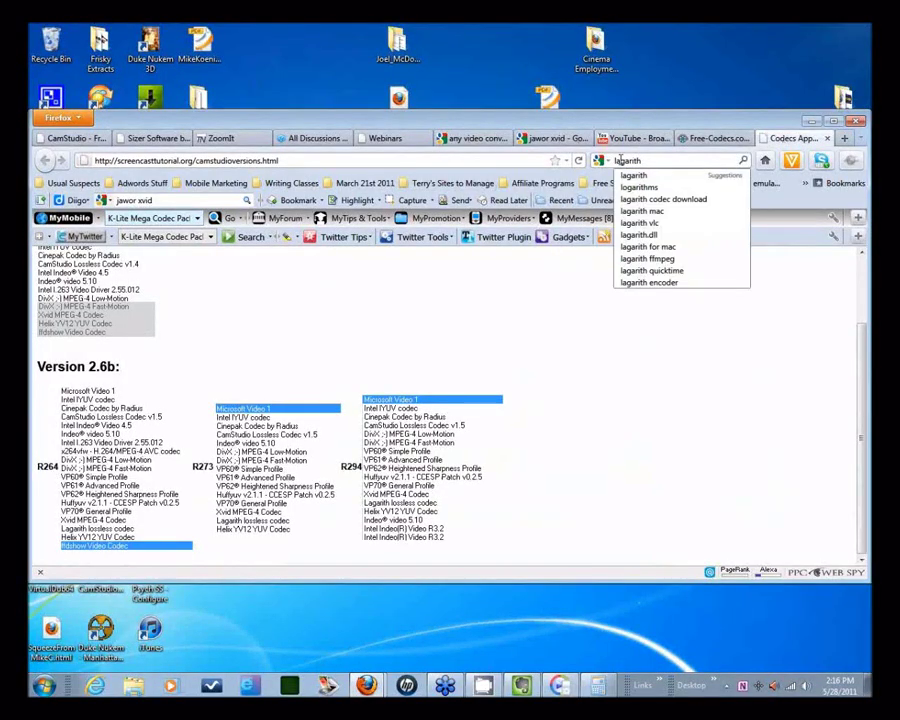
click(663, 199)
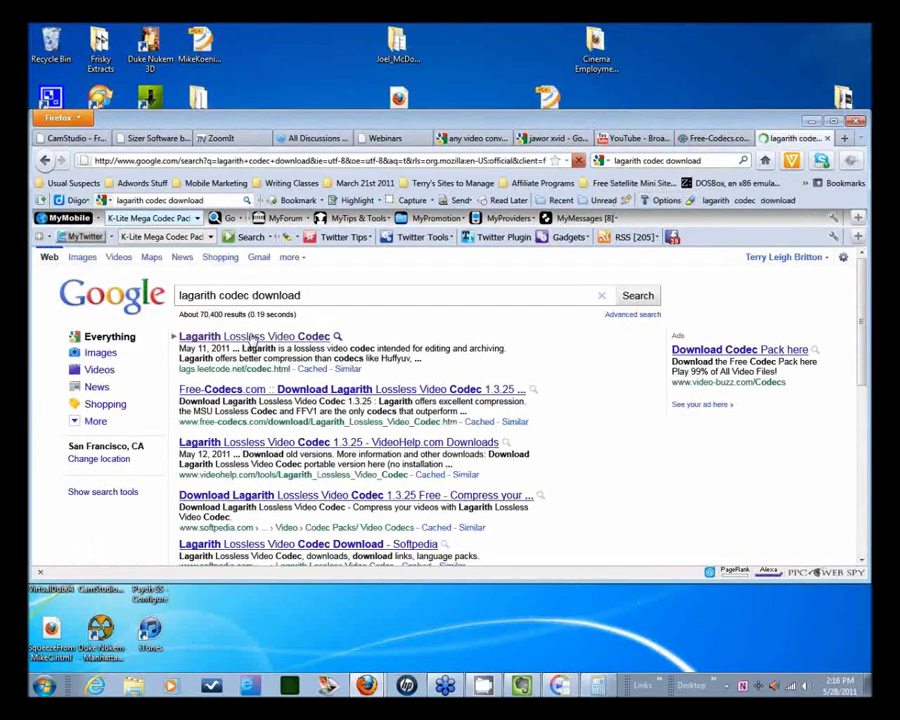
click(243, 339)
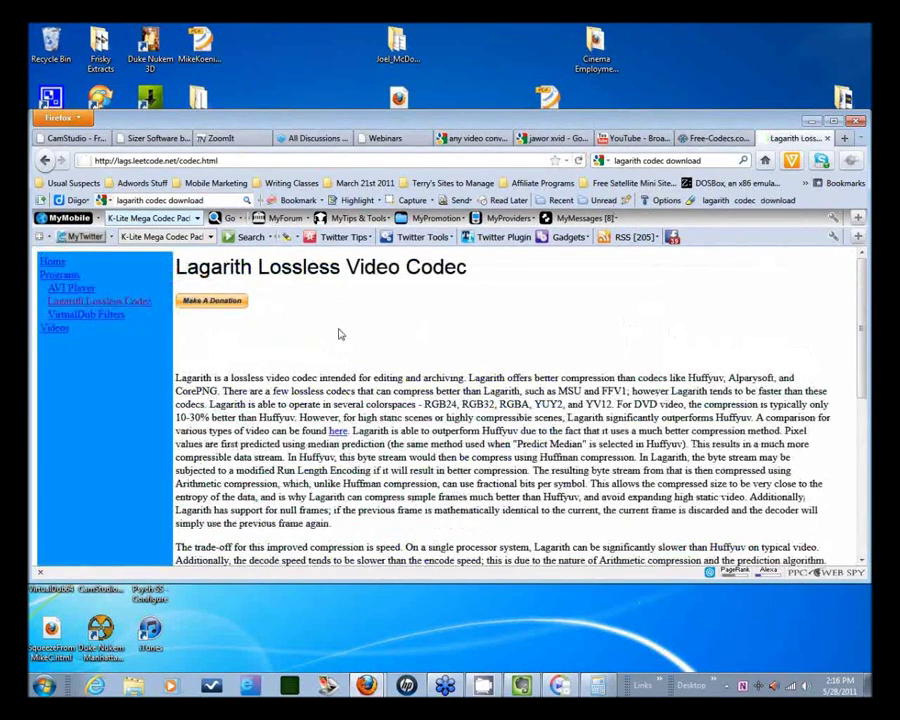
Step: Show the Sizer 3.33 page from its start and resize the browser window to the 960X720 preset with Sizer
click(154, 139)
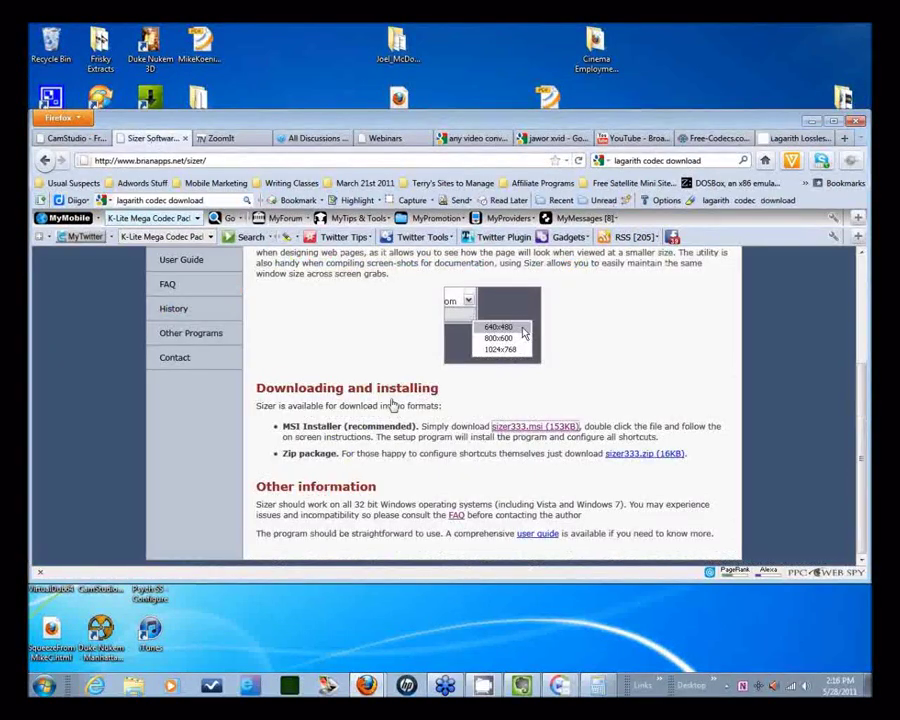
scroll(392, 404, up, 3)
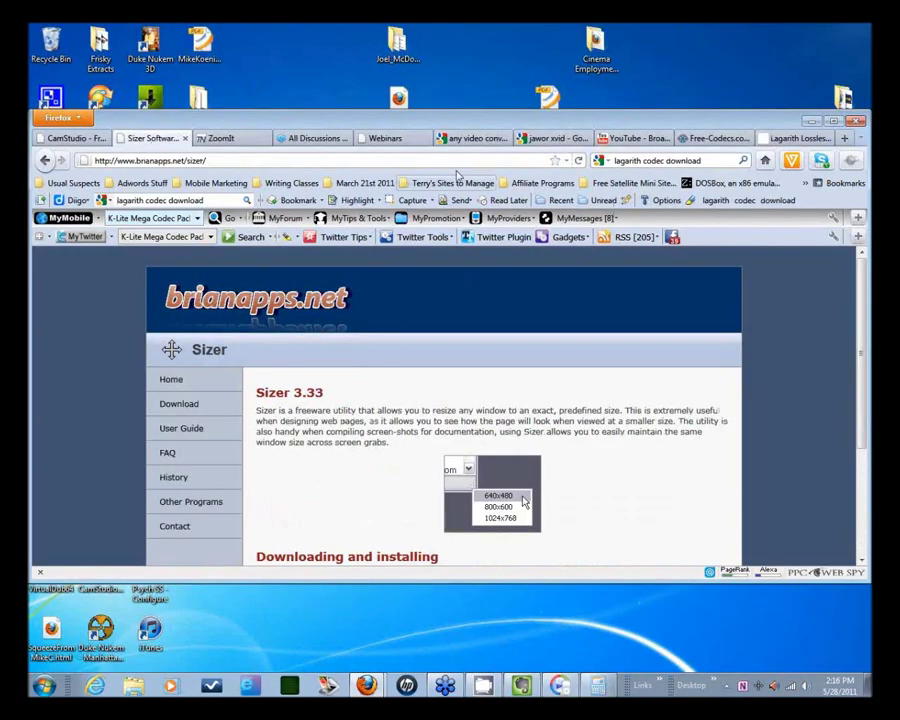
right_click(428, 115)
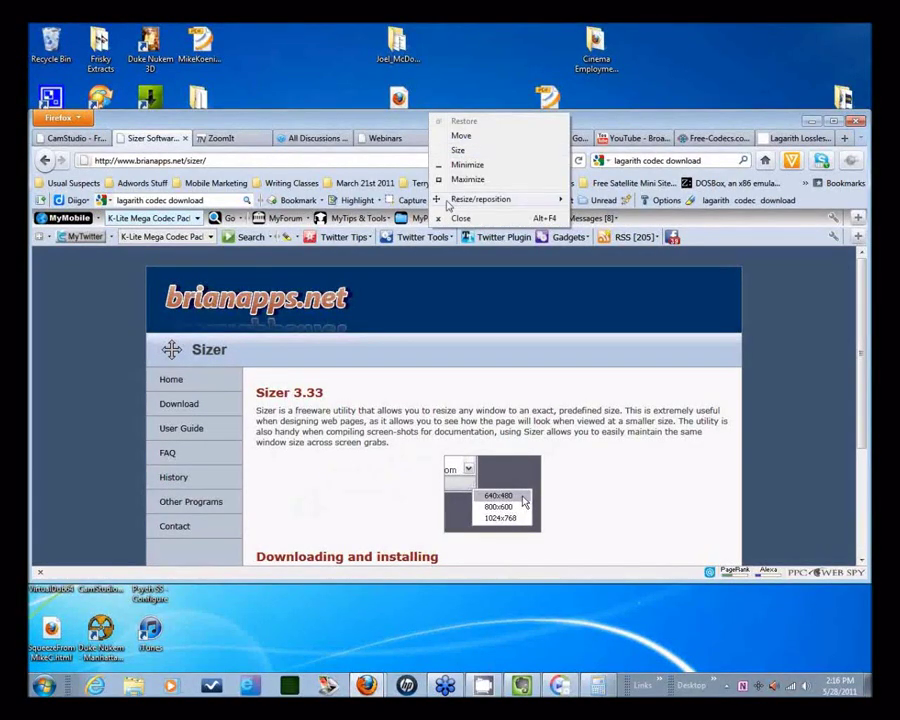
mouse_move(466, 201)
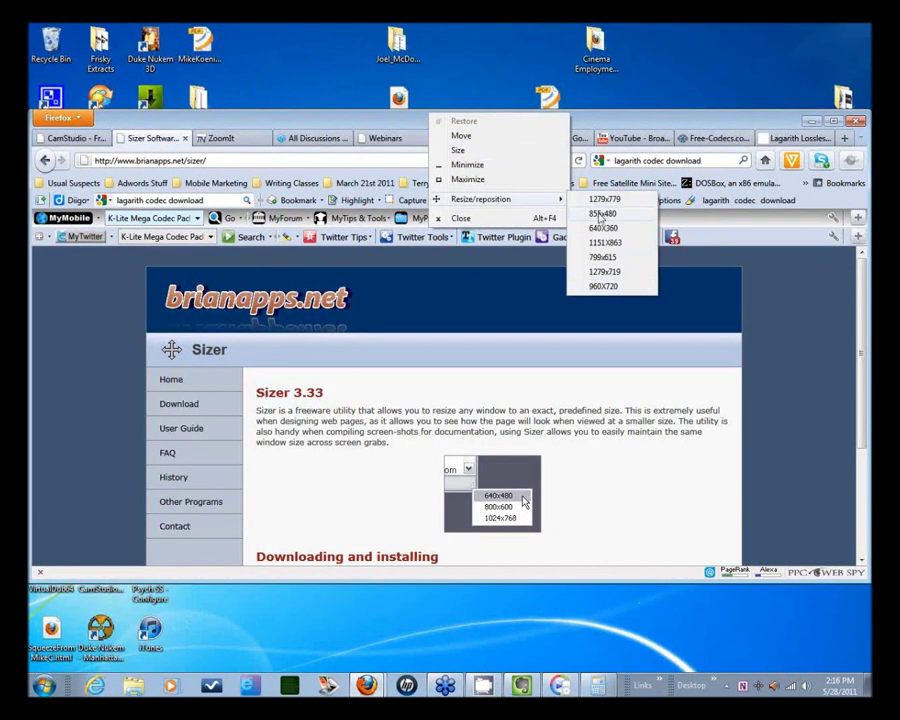
click(604, 285)
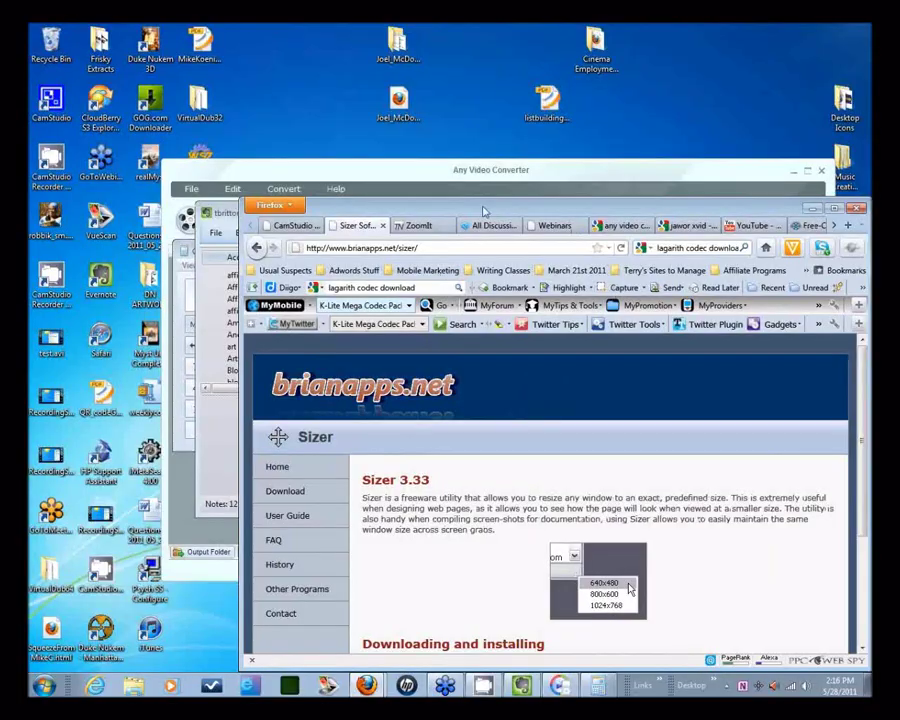
Step: Move the browser window higher on the desktop and resize it to Sizer's 1279x719 preset
drag(483, 211, 452, 88)
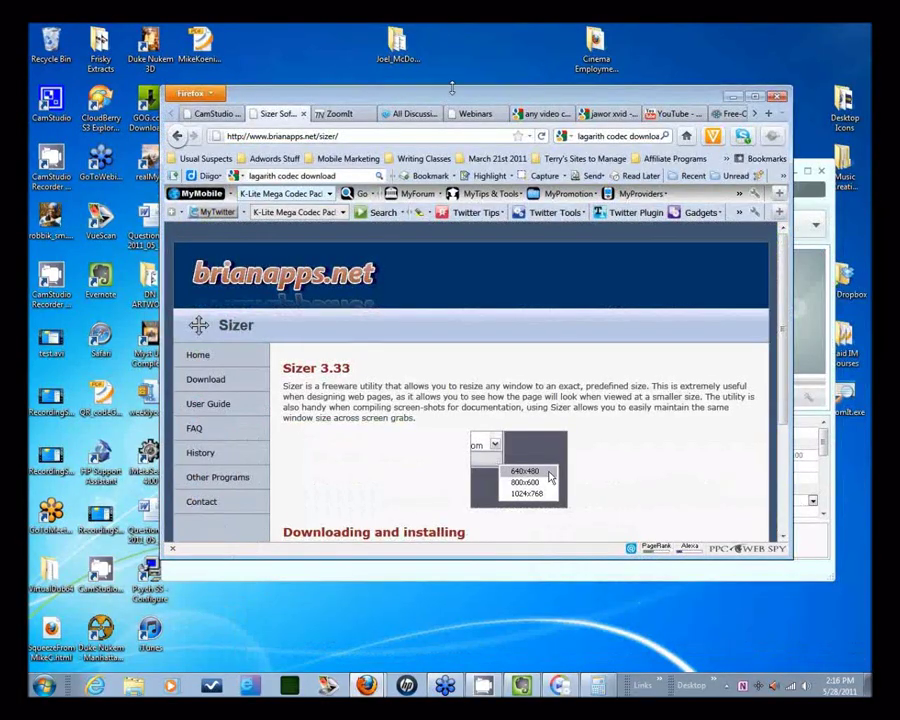
right_click(452, 92)
mouse_move(540, 173)
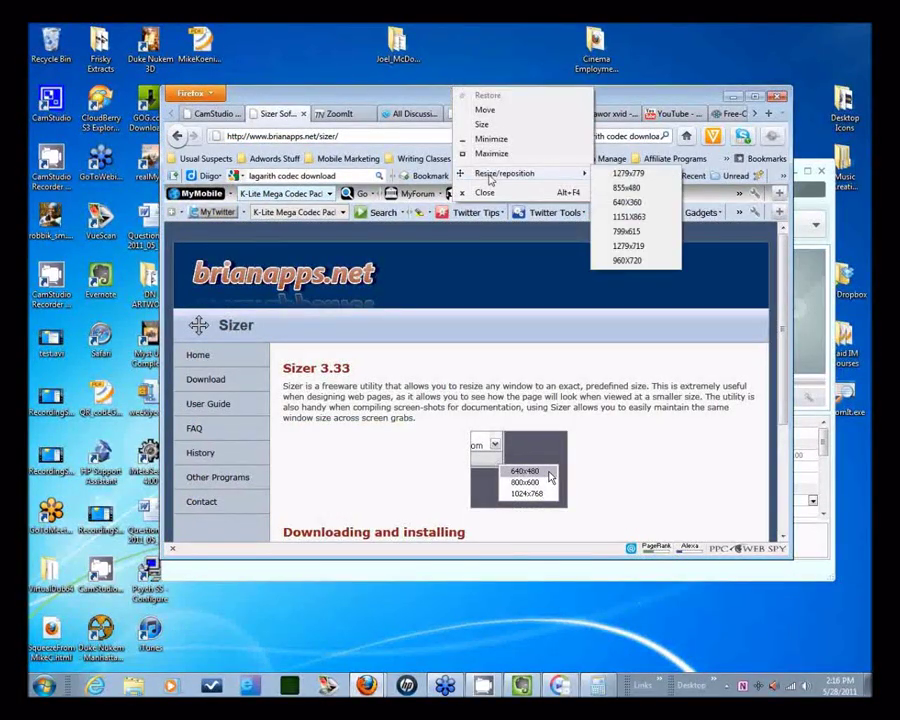
click(636, 246)
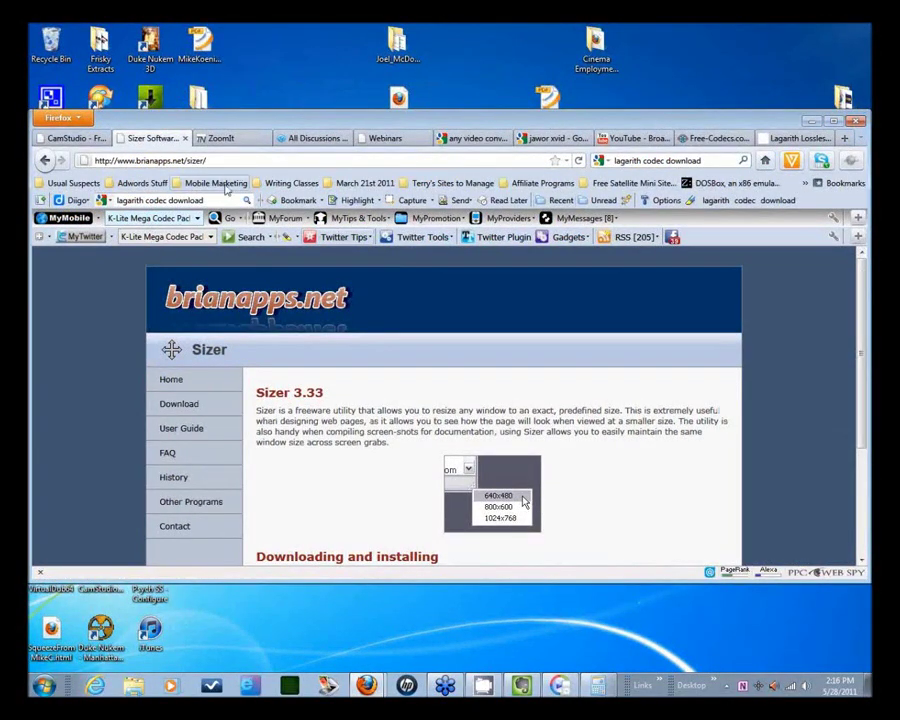
Step: Go back to the Google results that led to the Sizer page and highlight the search term "sizer"
click(45, 161)
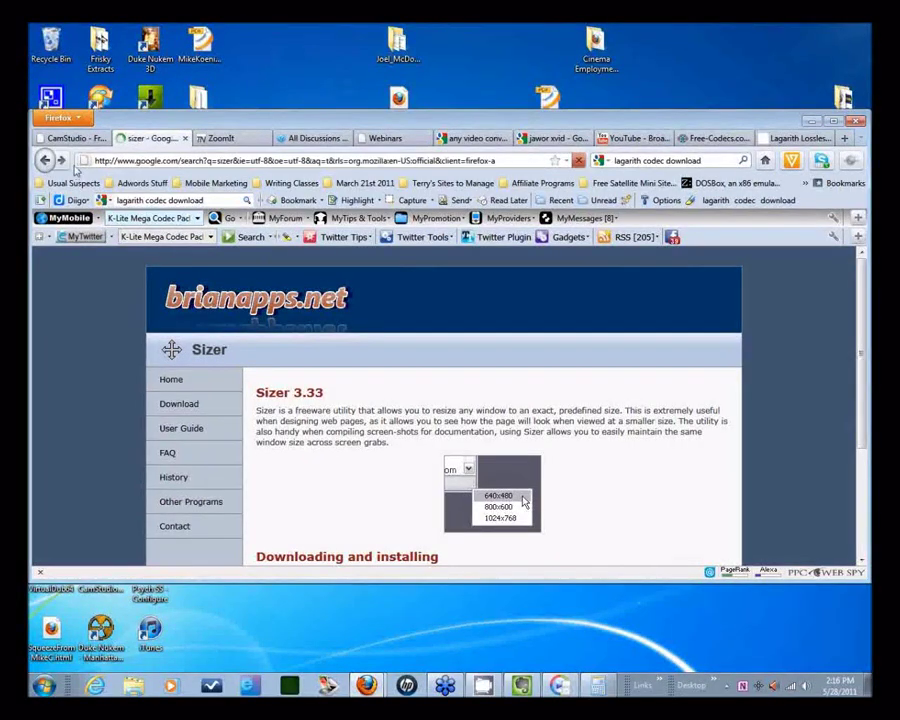
double_click(188, 296)
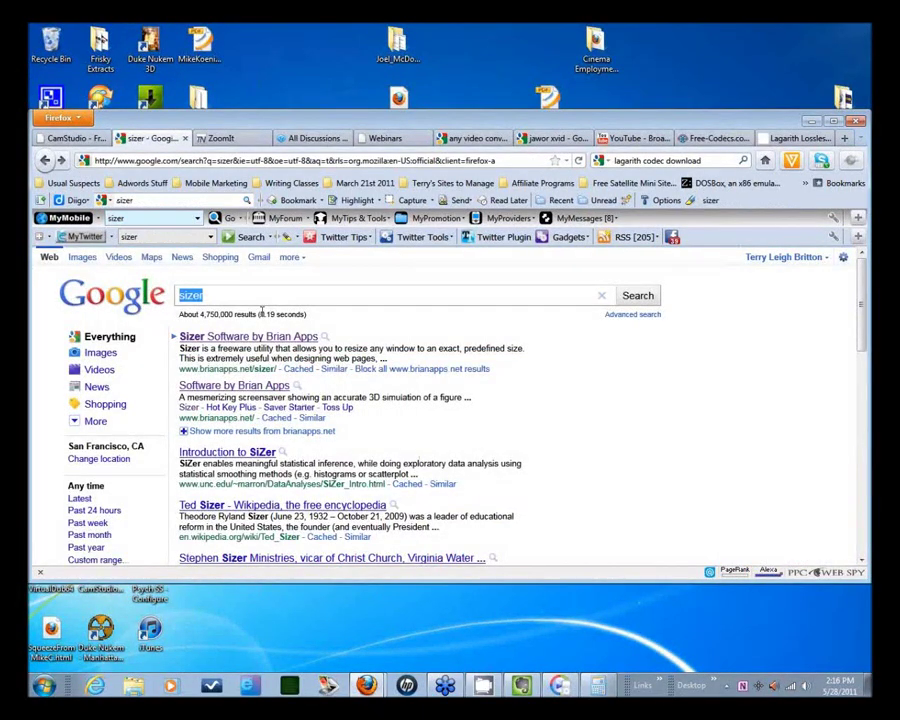
Step: Clear the search term highlight and show the ZoomIt v4.2 page's download link and introduction
click(311, 297)
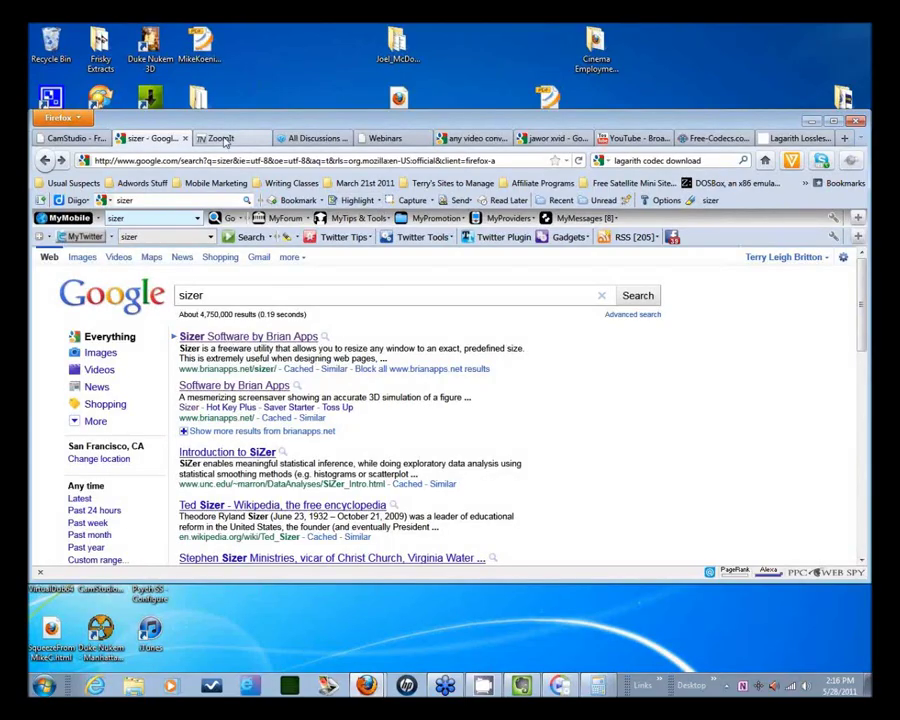
click(222, 139)
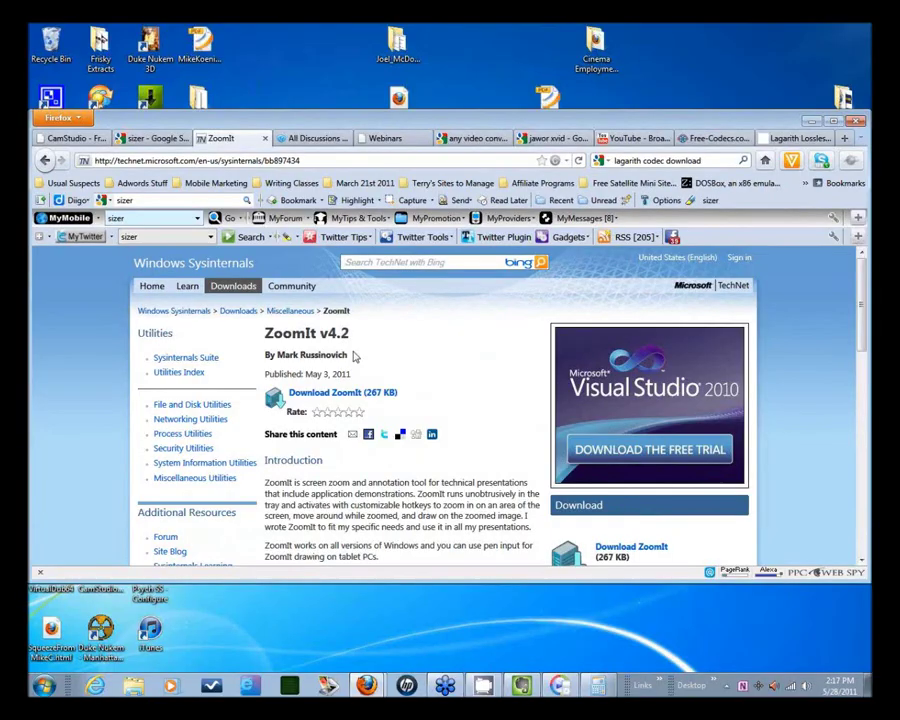
scroll(402, 368, down, 2)
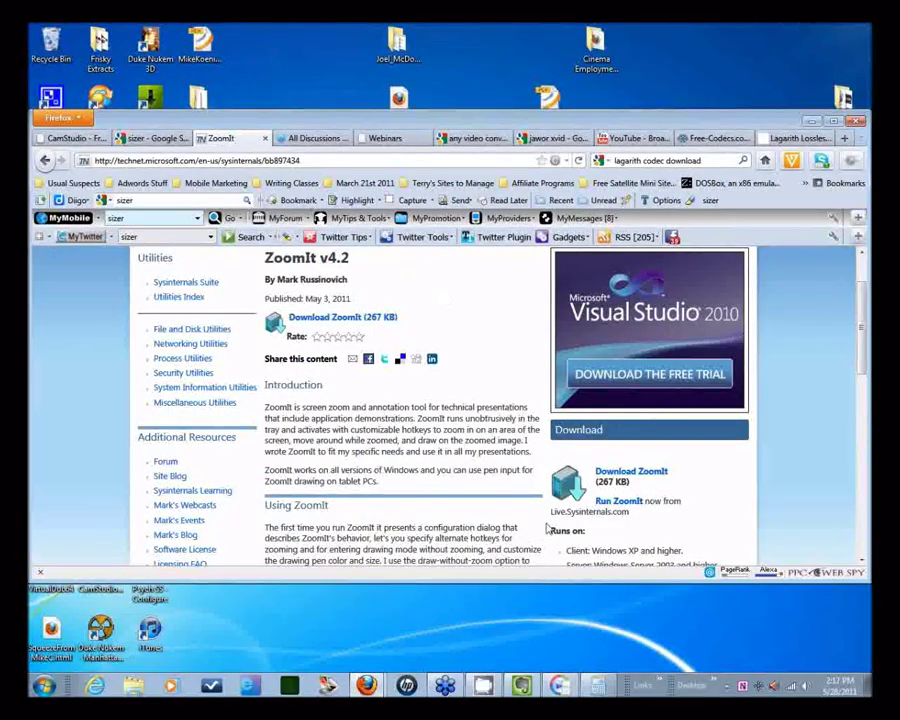
Step: Switch to CamStudio, show its recording options and Cursor Options settings, and close them without changes
click(483, 686)
click(411, 271)
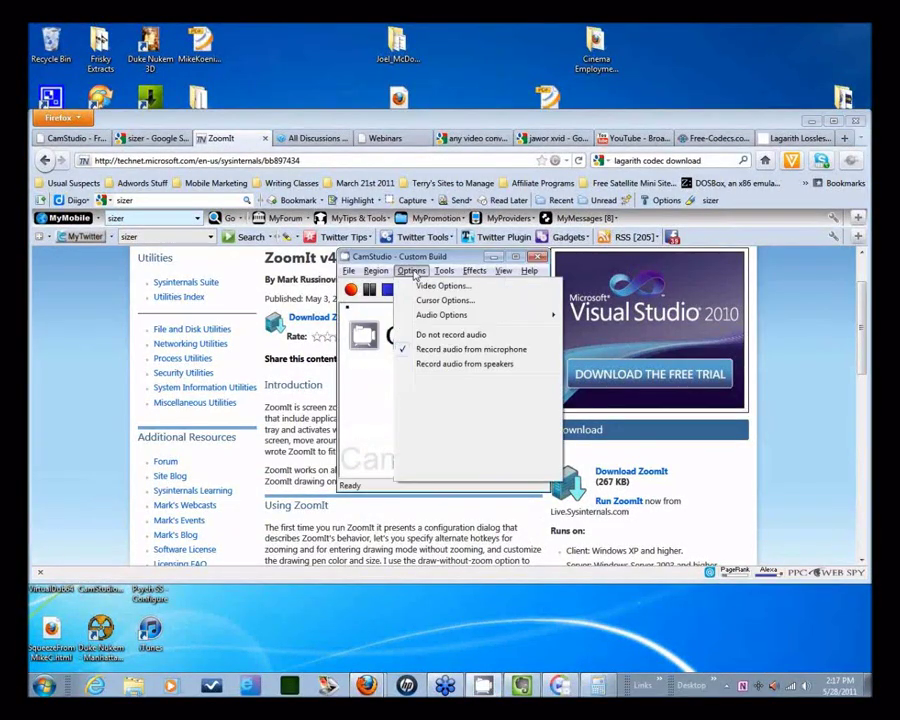
click(412, 273)
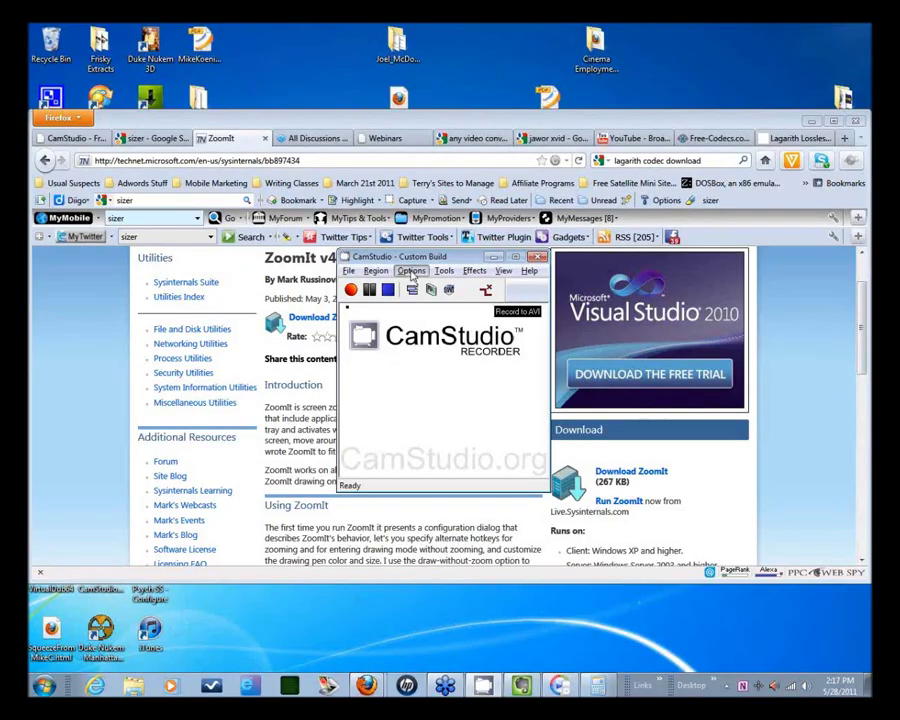
click(411, 272)
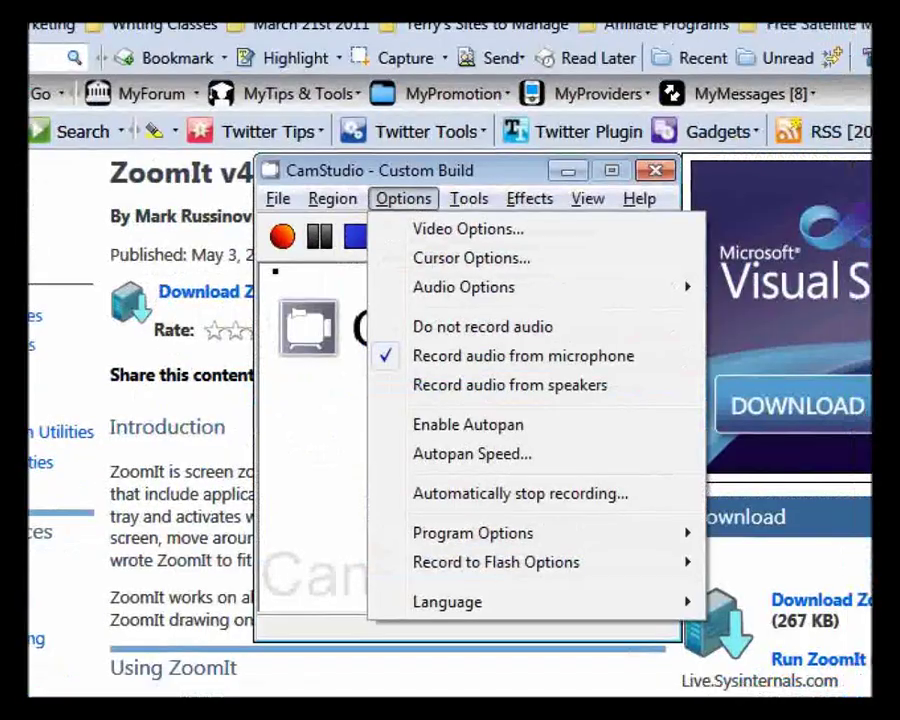
click(471, 258)
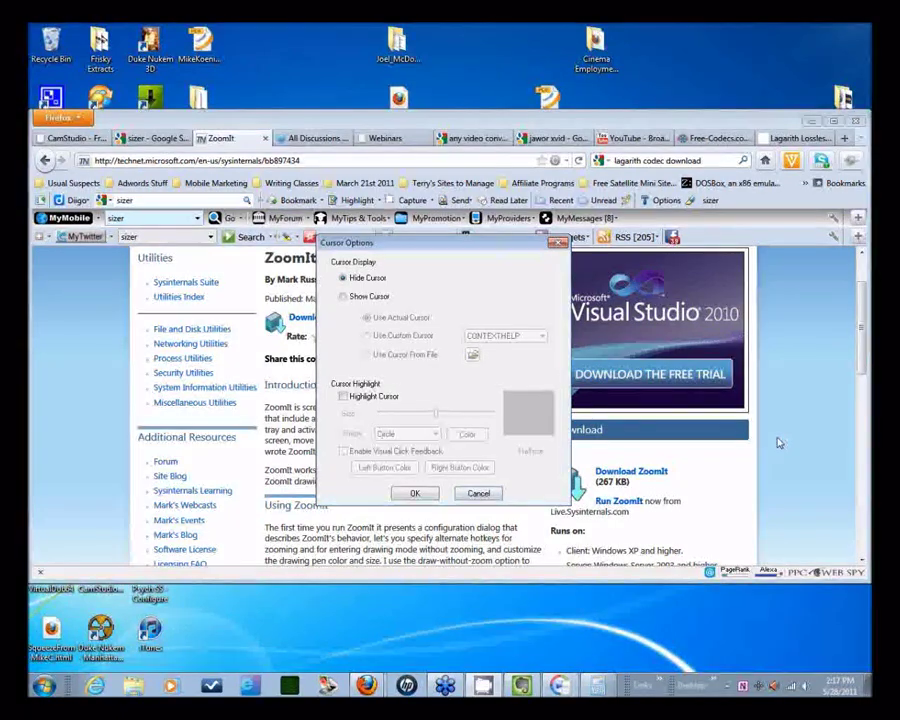
key(Escape)
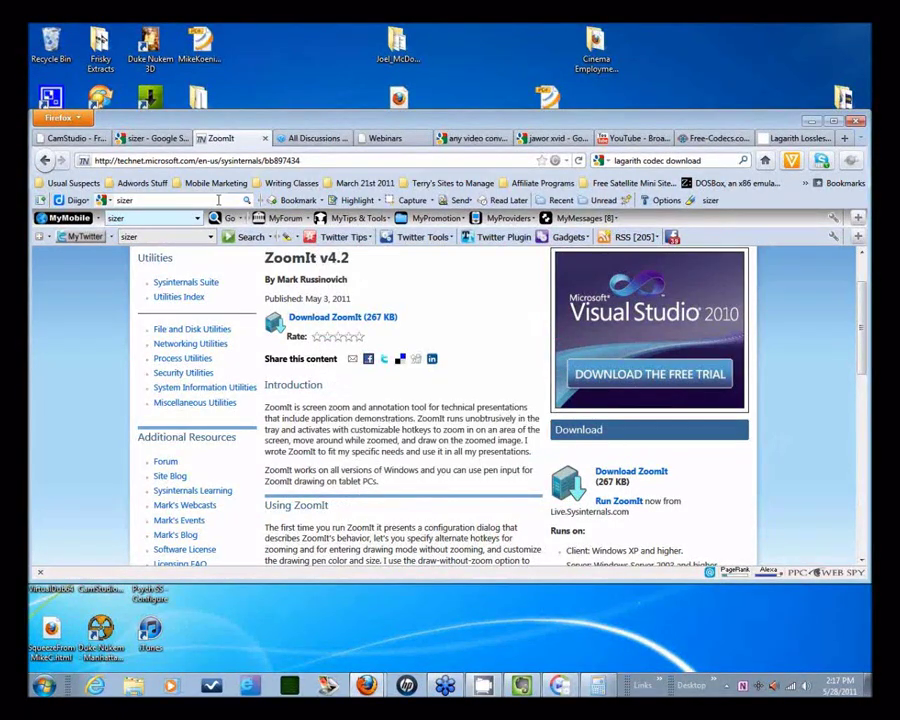